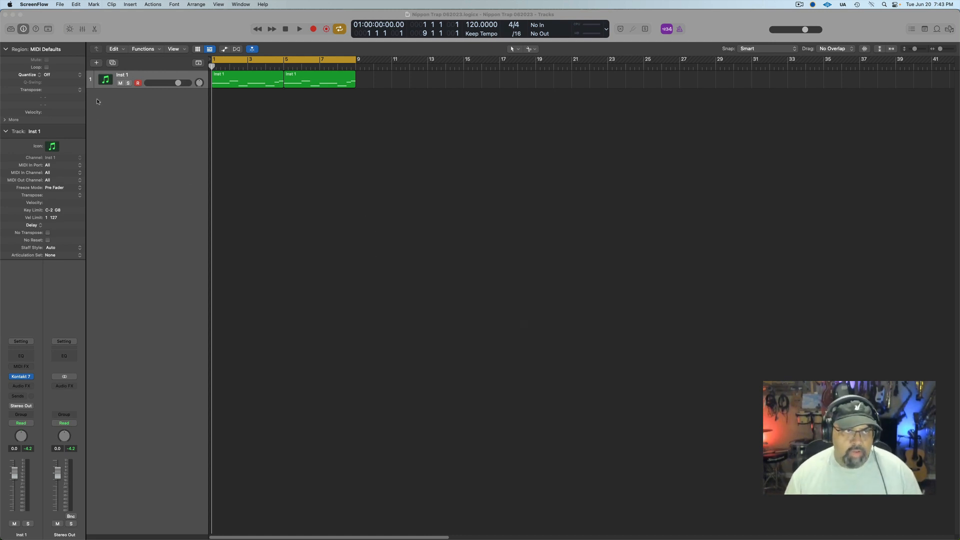
- Check which instrument is loaded in the track's Kontakt 7 plug-in, close it, and rename the track Shamisen
click(21, 376)
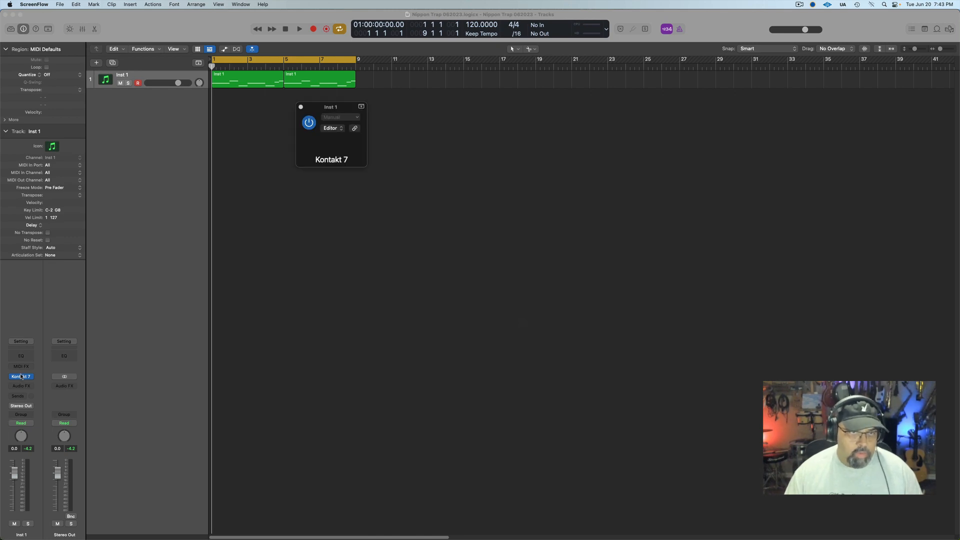
drag(657, 113, 592, 79)
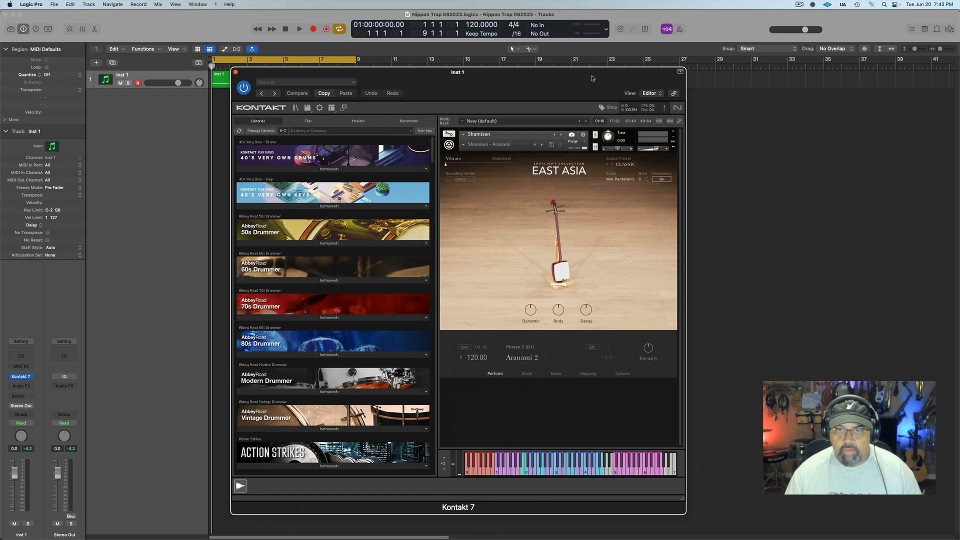
click(235, 72)
double_click(121, 76)
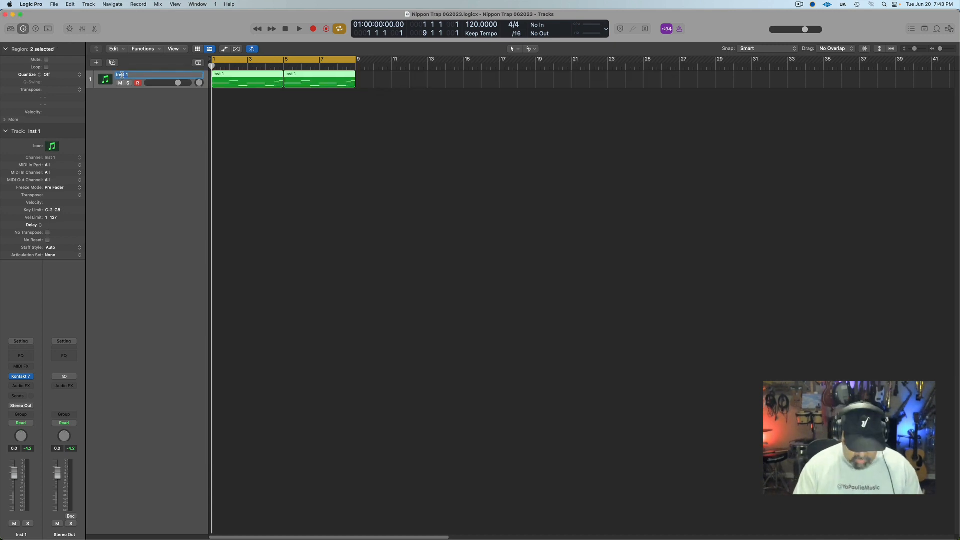
text(Shamisen)
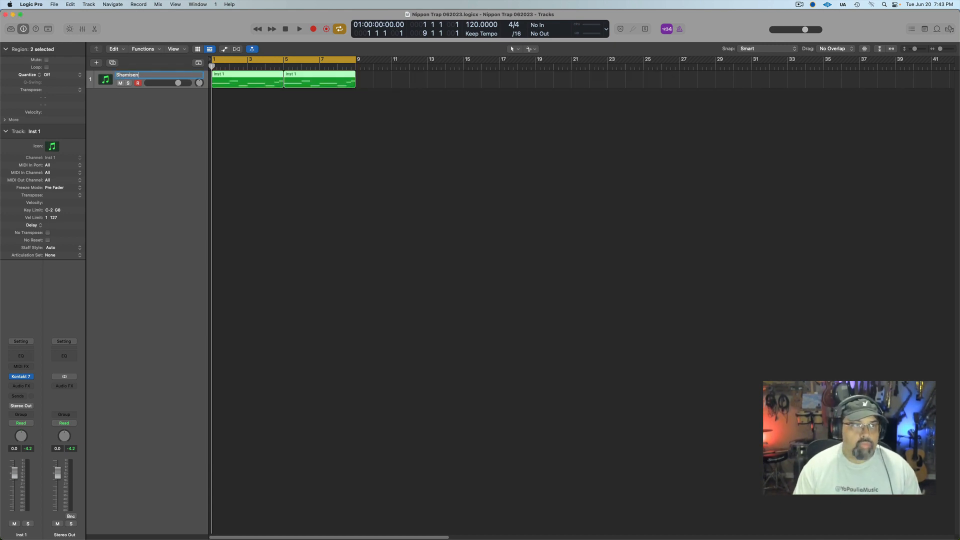
key(Return)
- Configure the track header to show the On/Off button and hide track icons
right_click(96, 81)
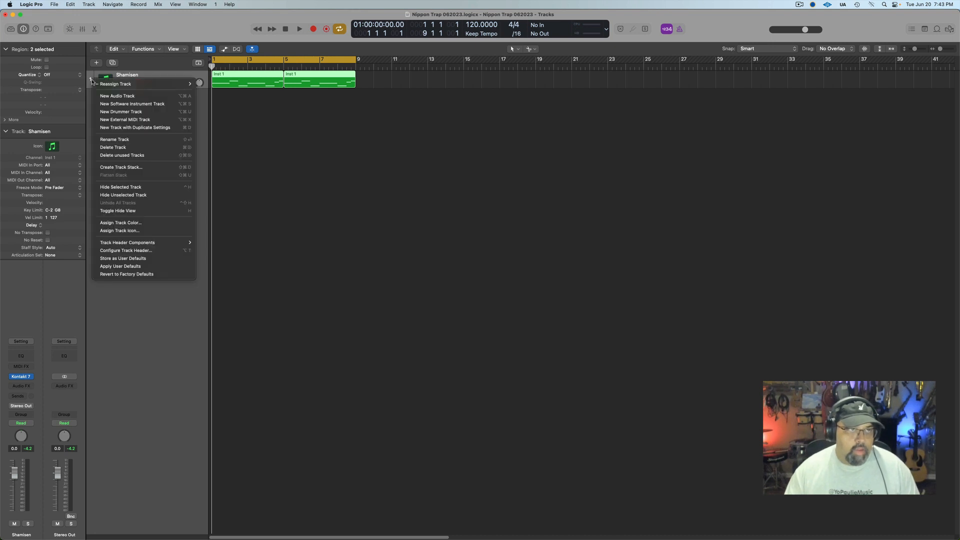
click(126, 250)
click(234, 208)
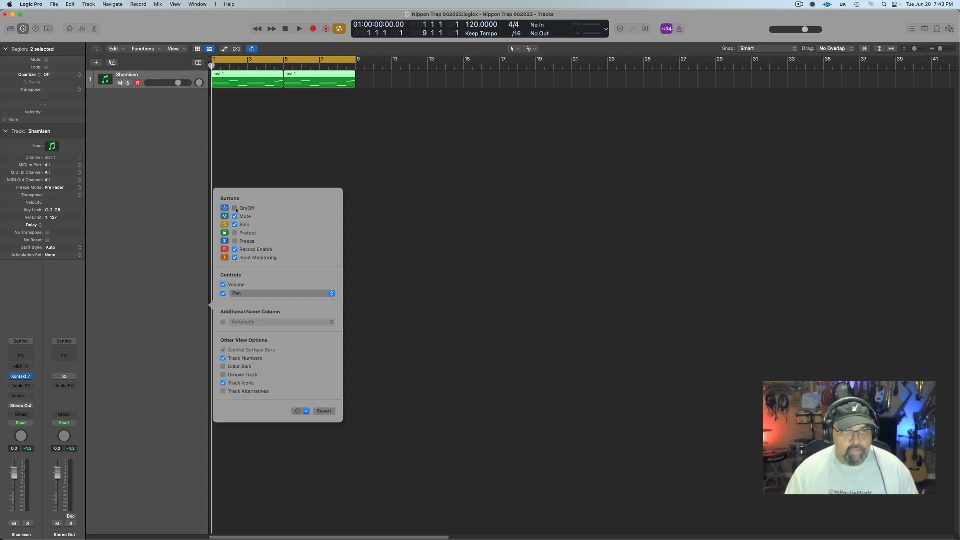
click(223, 383)
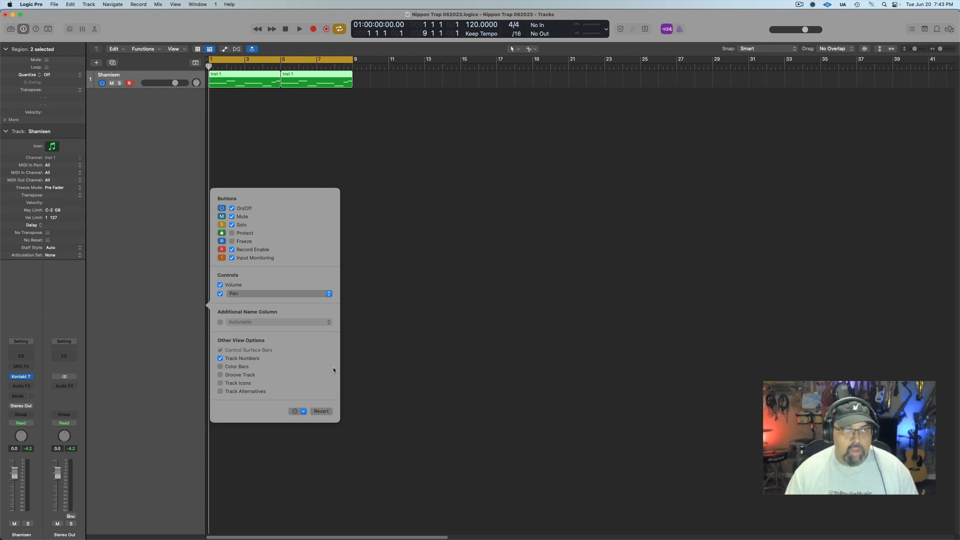
click(452, 349)
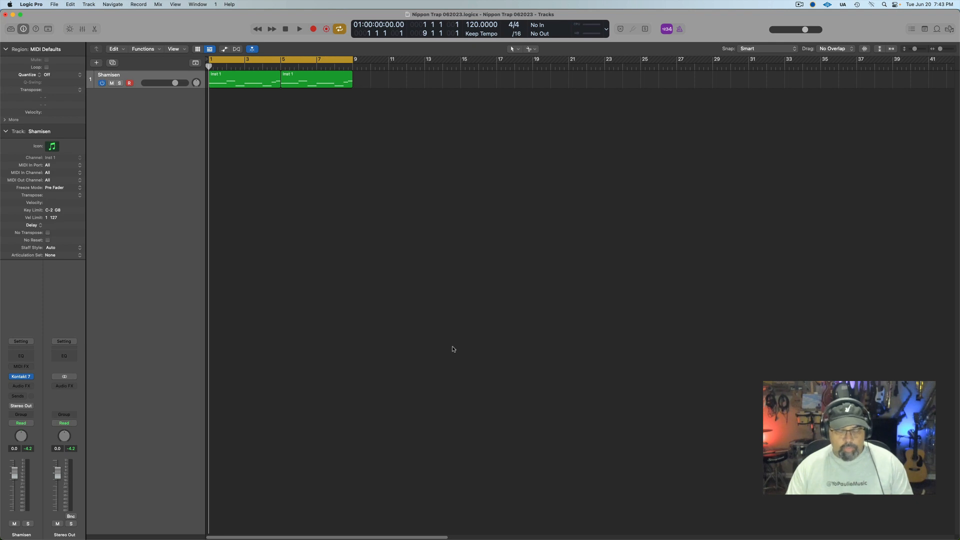
- Play the first four bars of the Shamisen MIDI track to hear the original phrase
key(space)
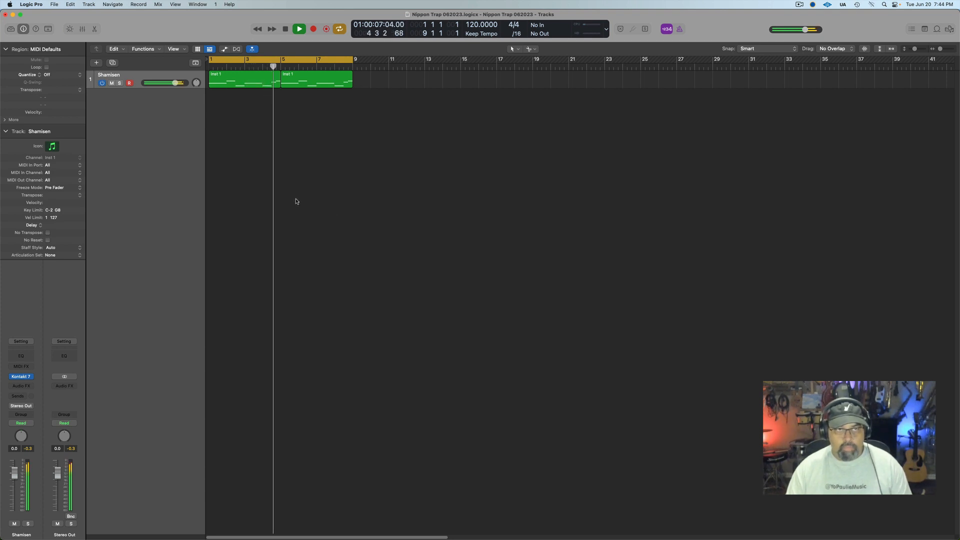
key(space)
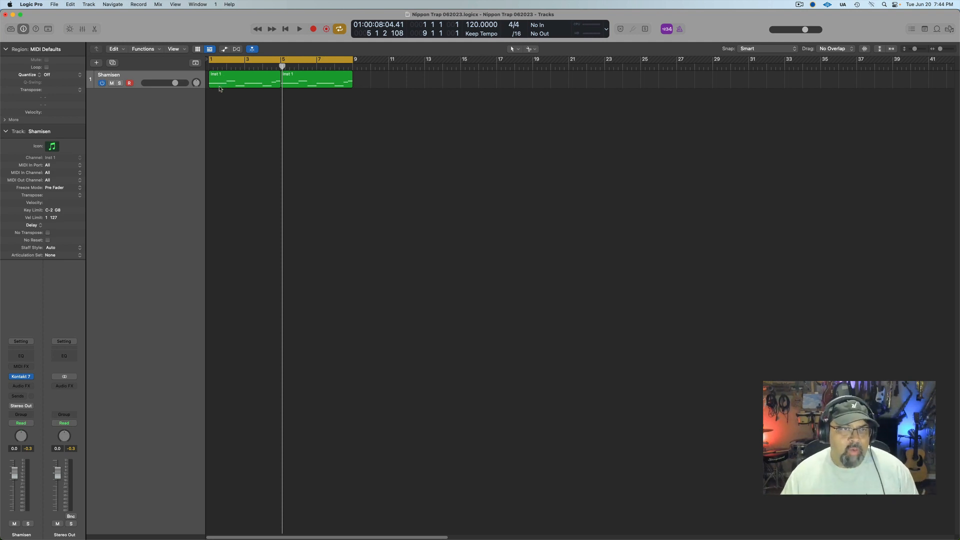
key(space)
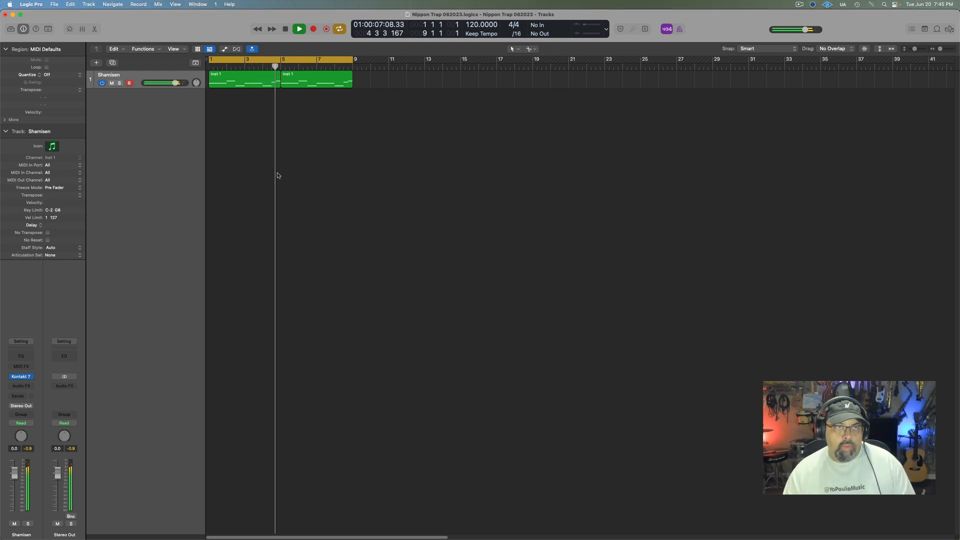
key(space)
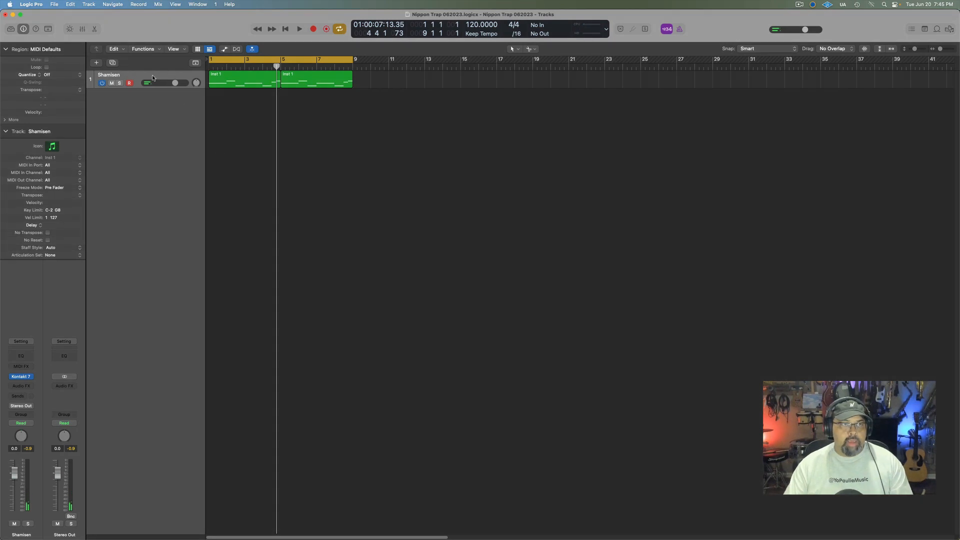
- Bounce both Shamisen MIDI regions in place to a new track named Shamisen bip and mute the original track
key(super+a)
key(ctrl+b)
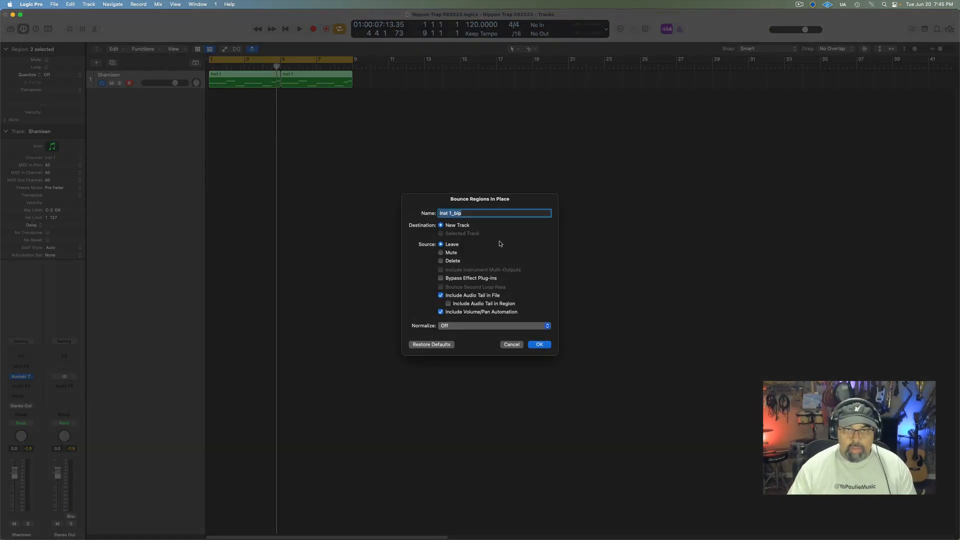
text(Shamisen)
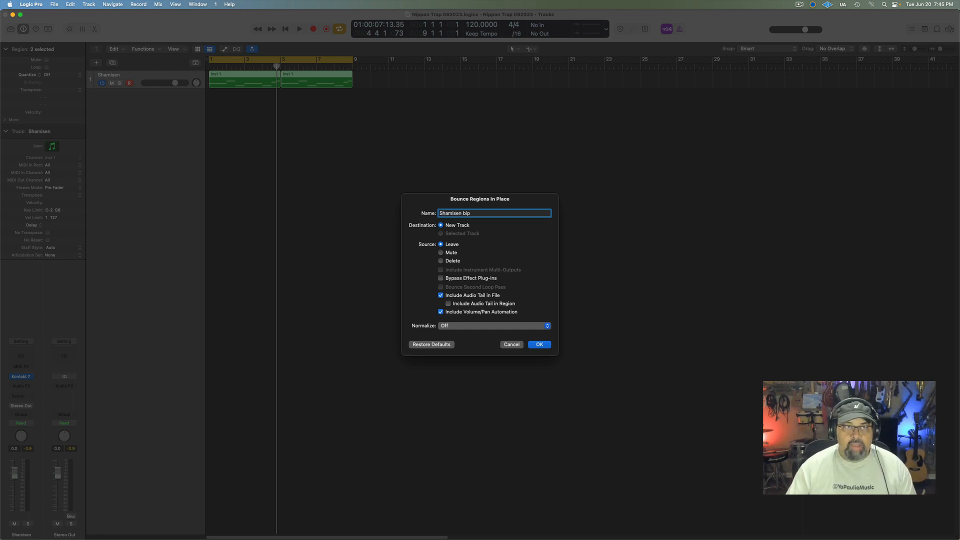
key(Return)
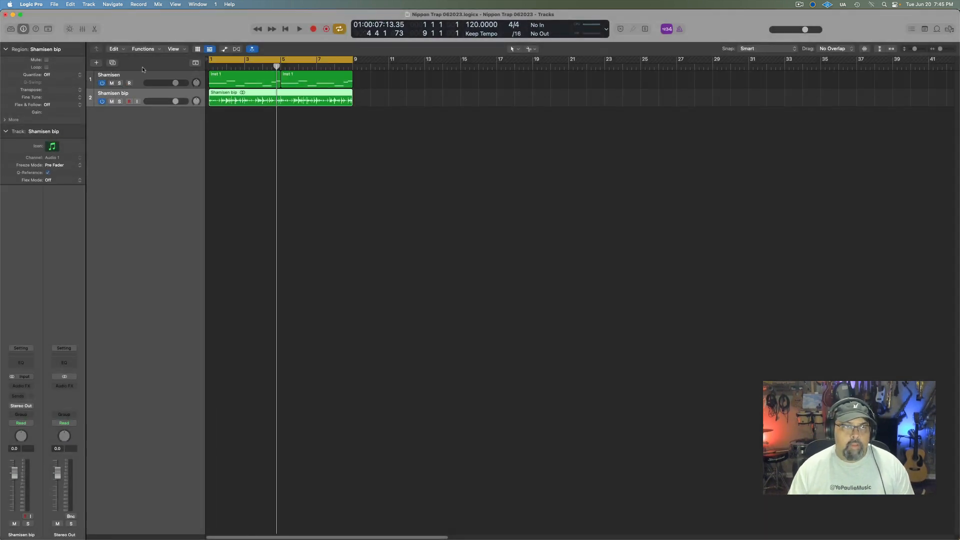
click(112, 83)
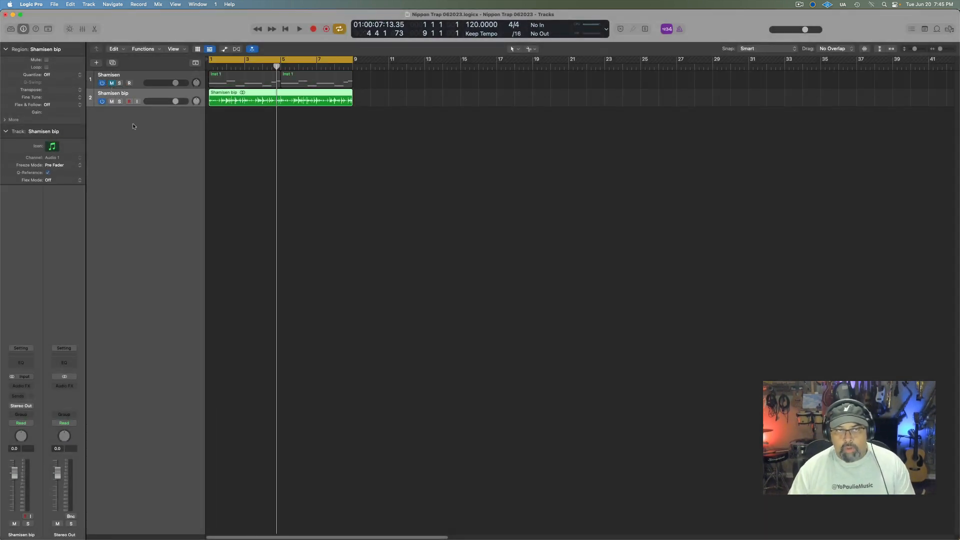
- Play the bounced Shamisen bip audio from the start of the project and restart it to hear the opening
key(Return)
key(space)
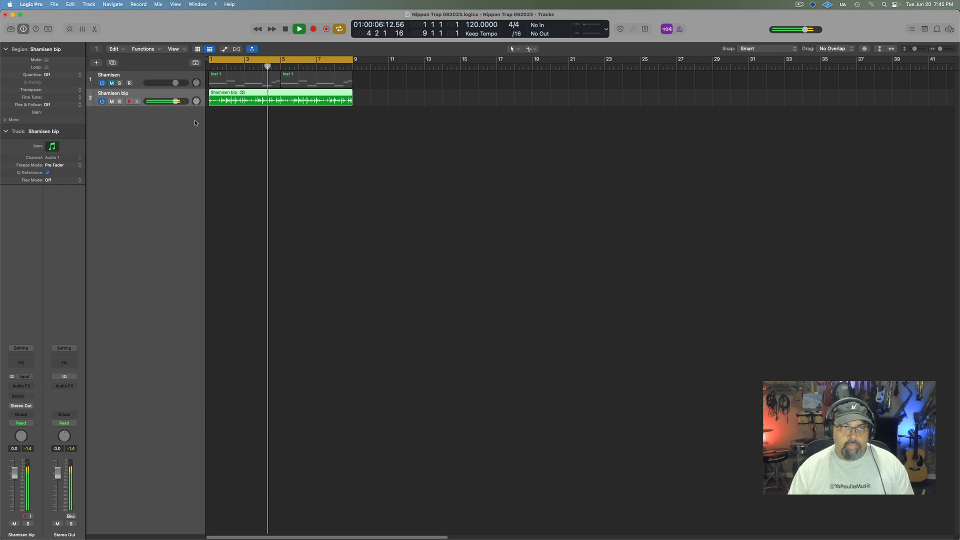
key(space)
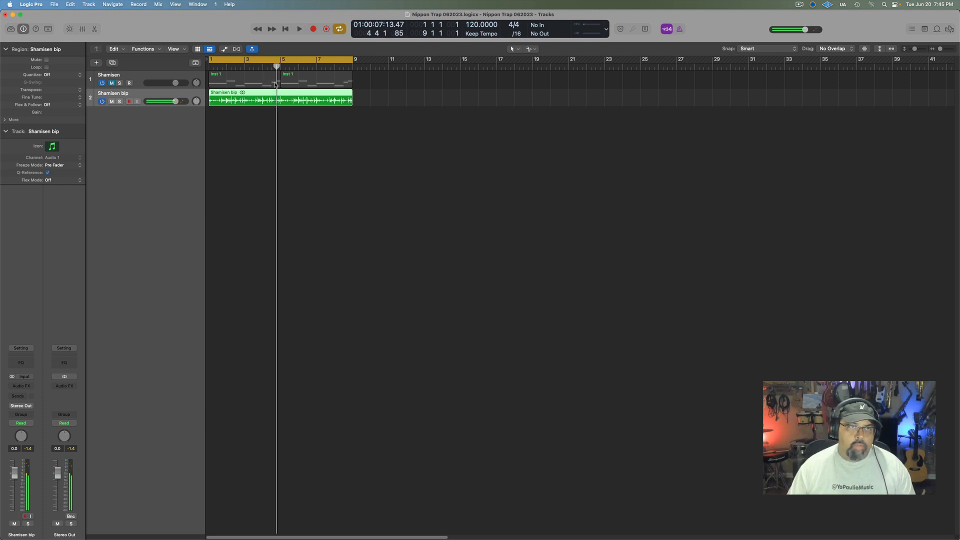
key(Return)
key(space)
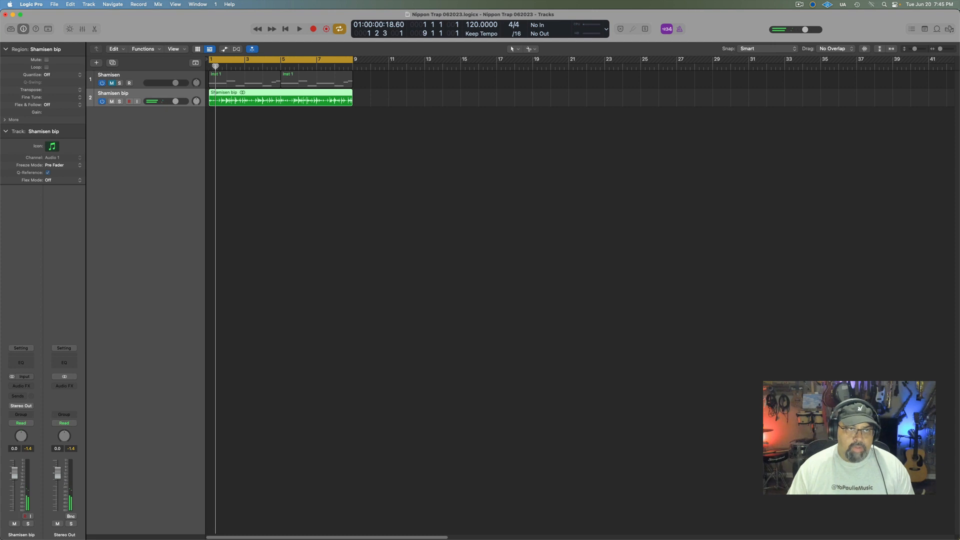
key(space)
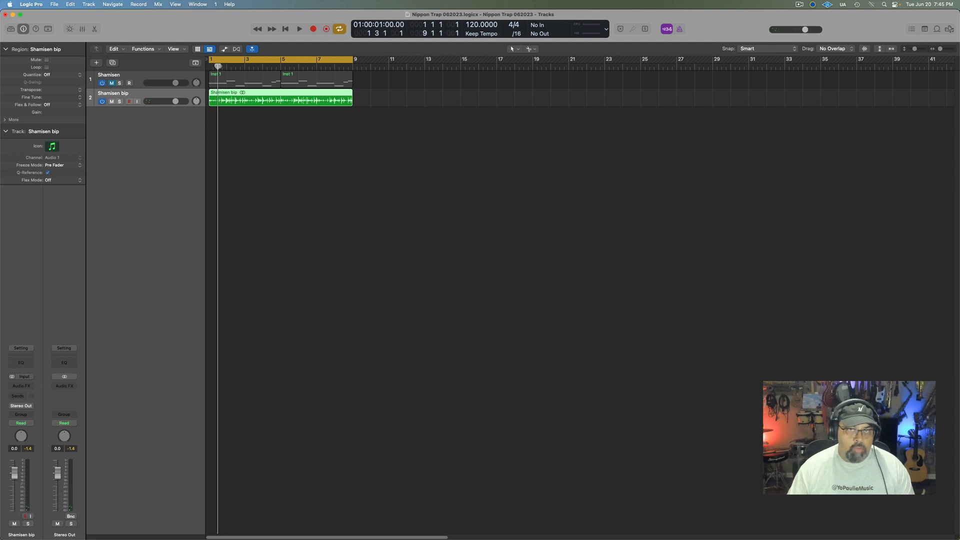
- Try slicing the whole Shamisen bip region into half-bar pieces and reversing them, play the result, and restore the single unreversed region
alt+super+click(221, 102)
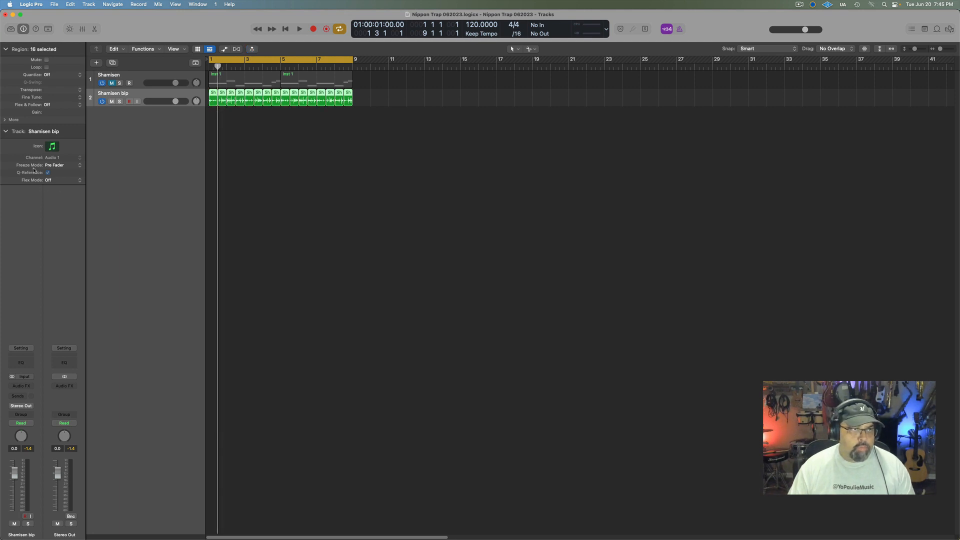
click(5, 120)
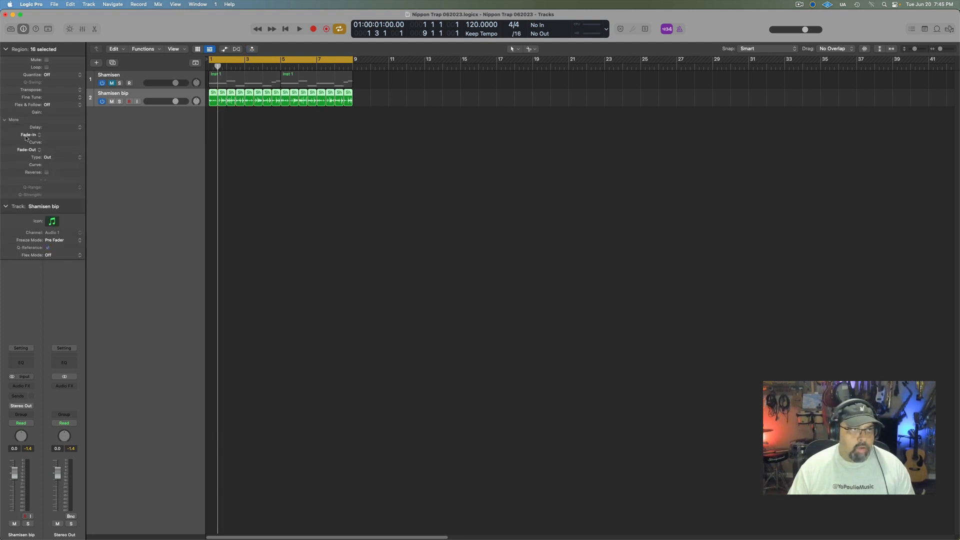
click(46, 173)
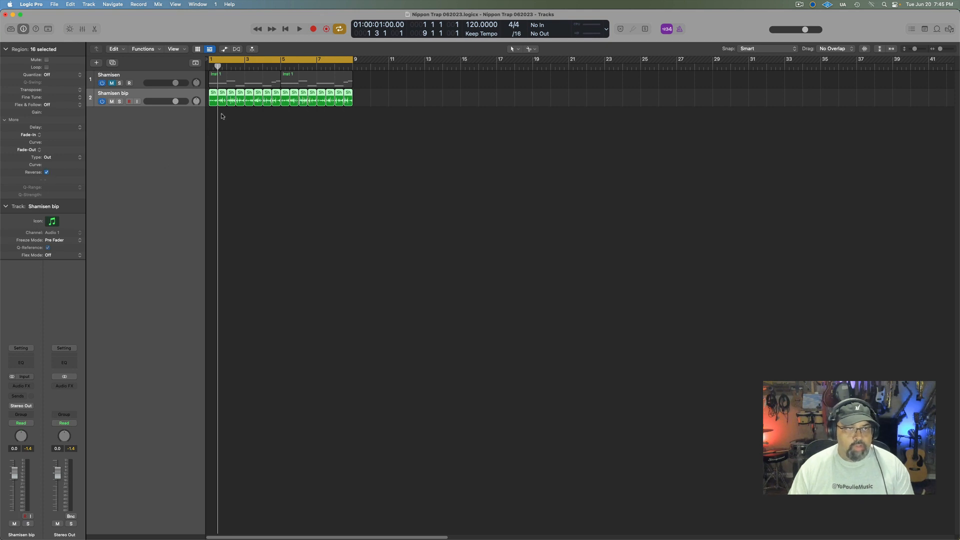
key(space)
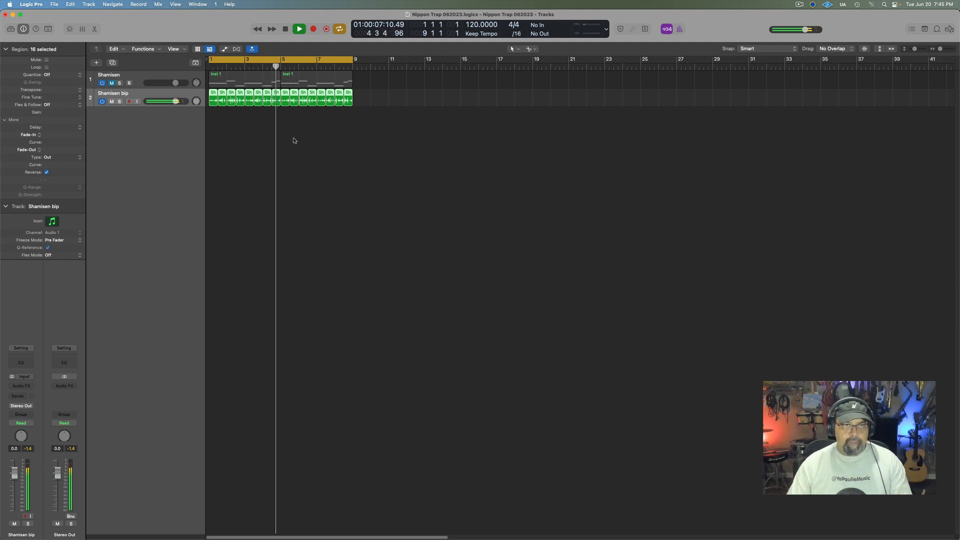
key(space)
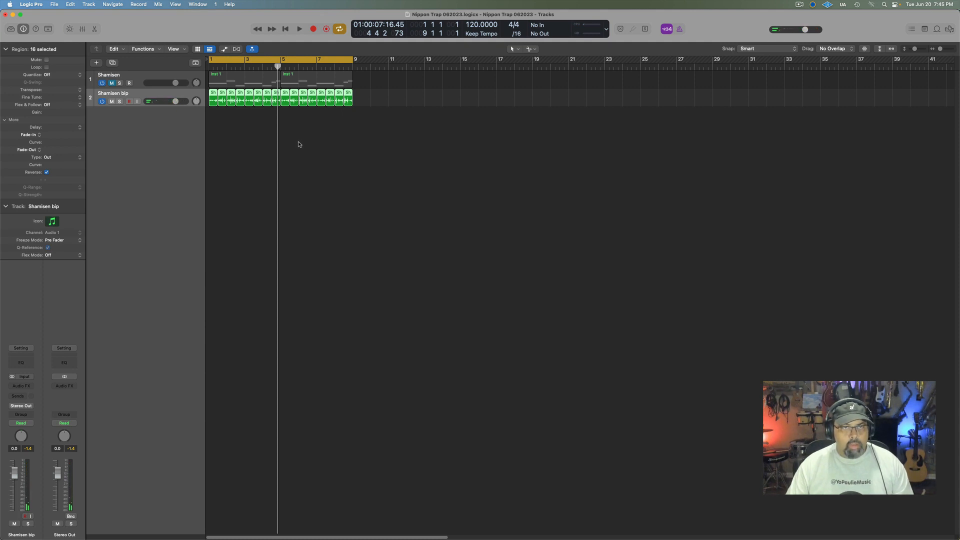
key(super+j)
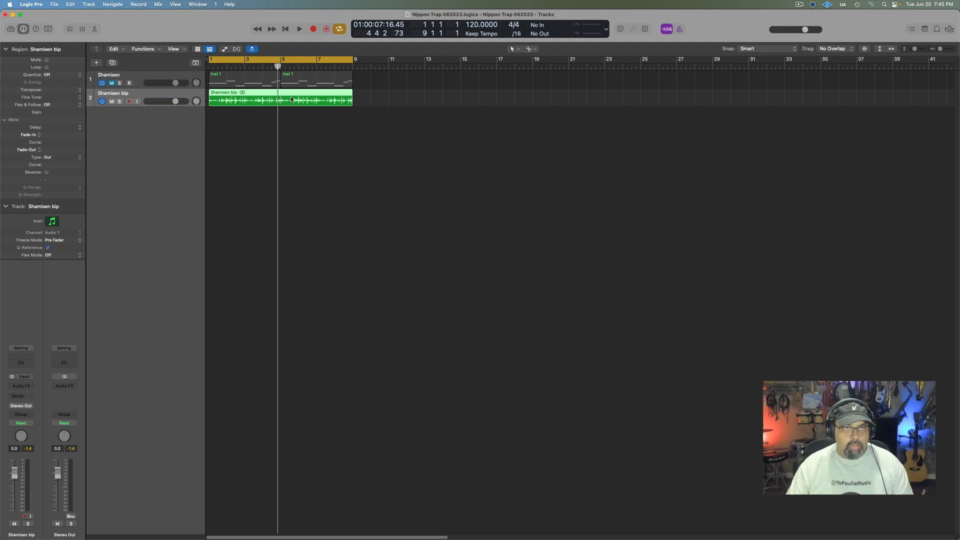
- Split the Shamisen bip region at bar 5 and reverse its second half
click(280, 67)
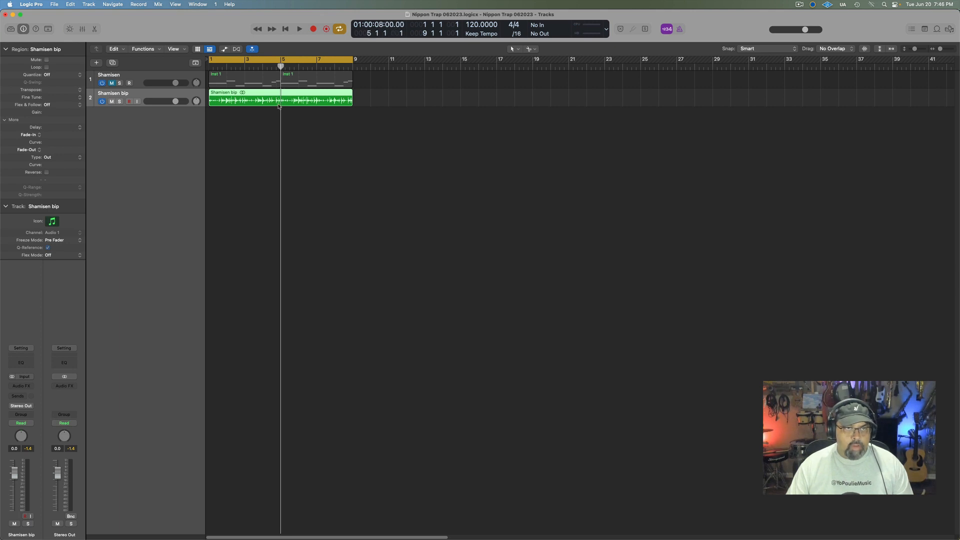
key(super+t)
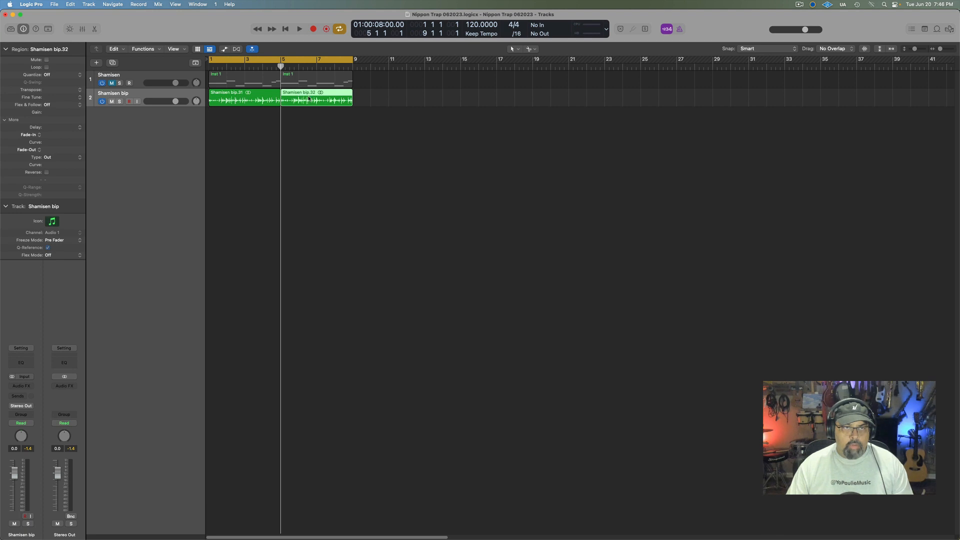
click(47, 172)
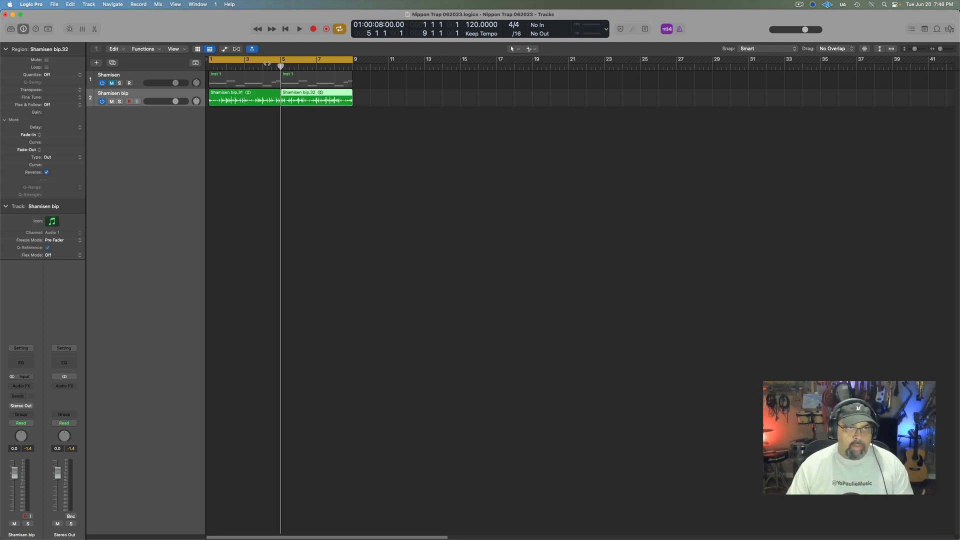
- Slice the first half of the Shamisen bip audio into half-bar pieces starting at beat 3 of bar 1 and reverse all of them
drag(225, 69, 217, 69)
click(217, 99)
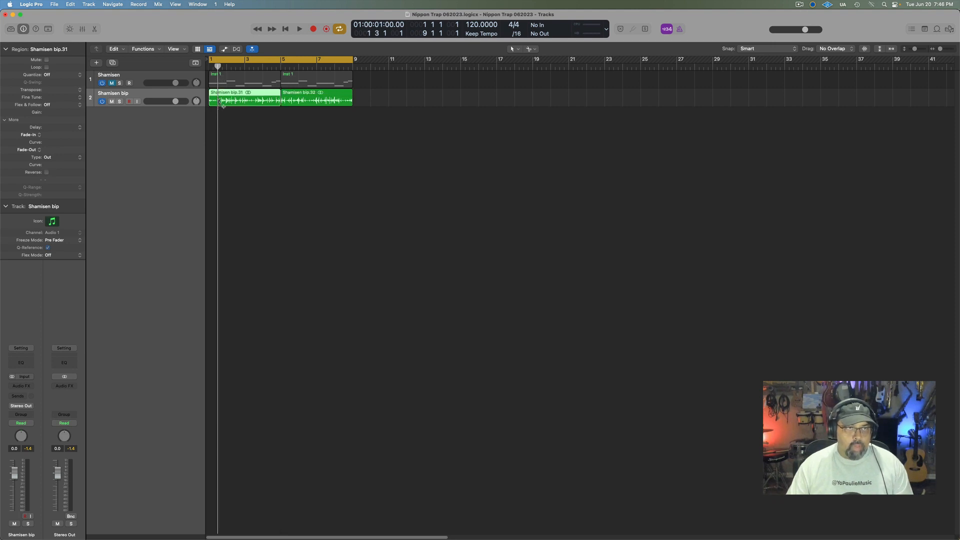
alt+super+click(218, 99)
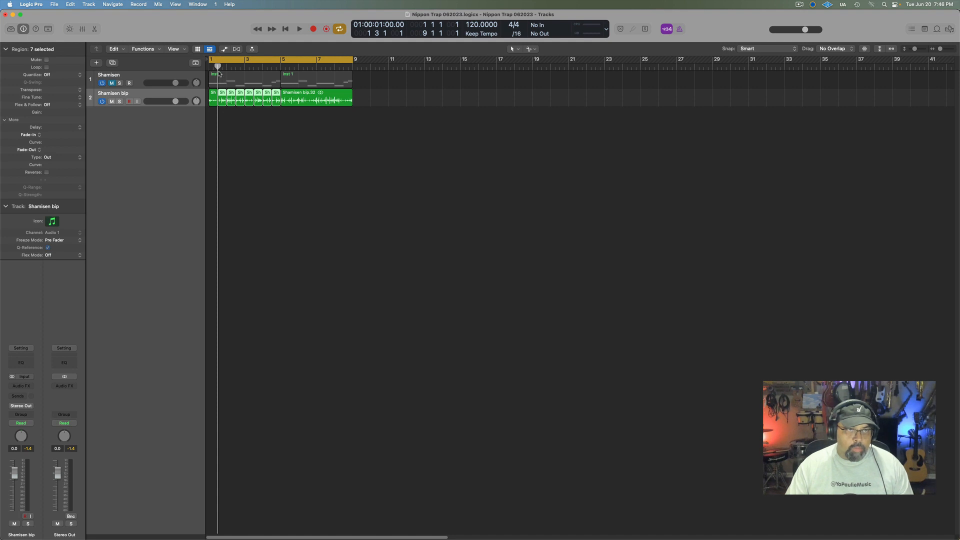
mouse_move(218, 66)
mouse_down()
mouse_move(210, 65)
mouse_move(218, 66)
mouse_up()
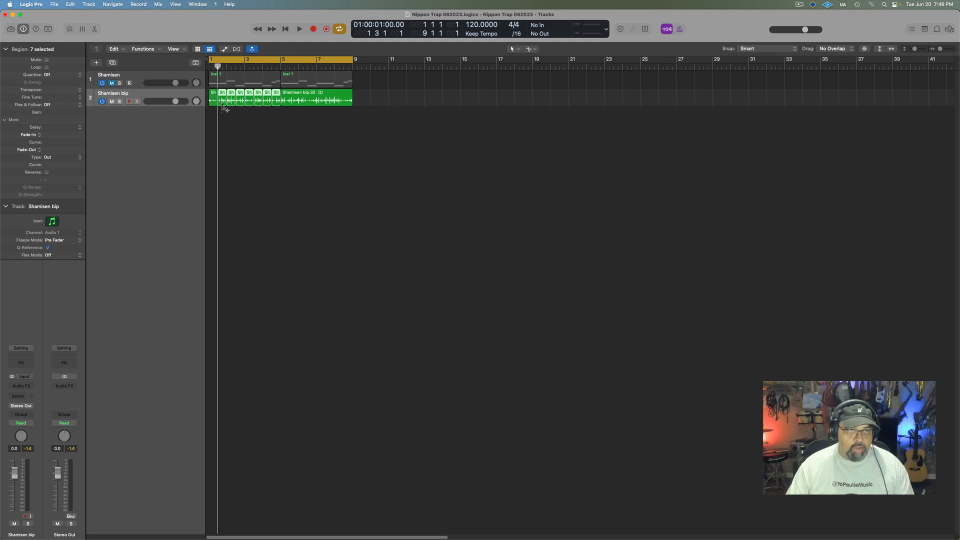
shift+click(213, 102)
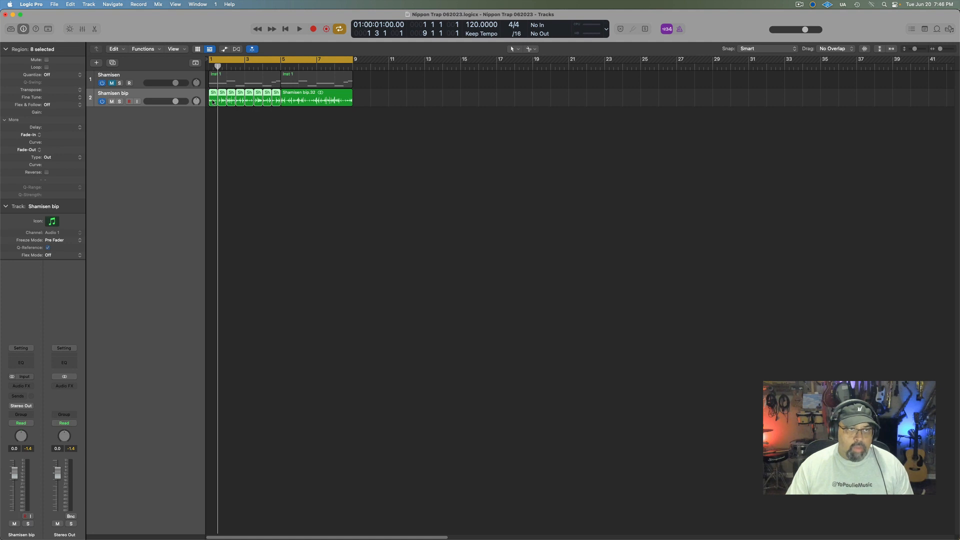
click(46, 172)
click(309, 112)
click(308, 103)
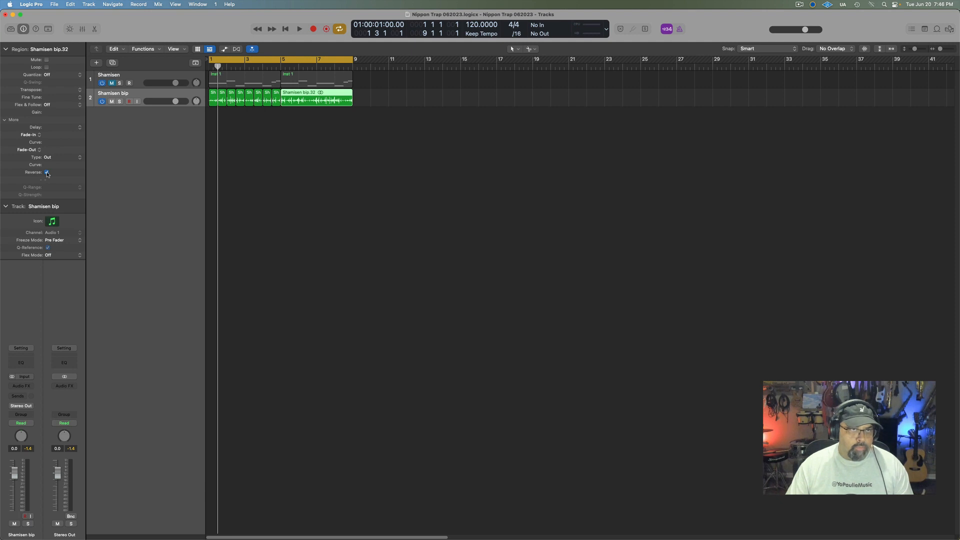
click(311, 175)
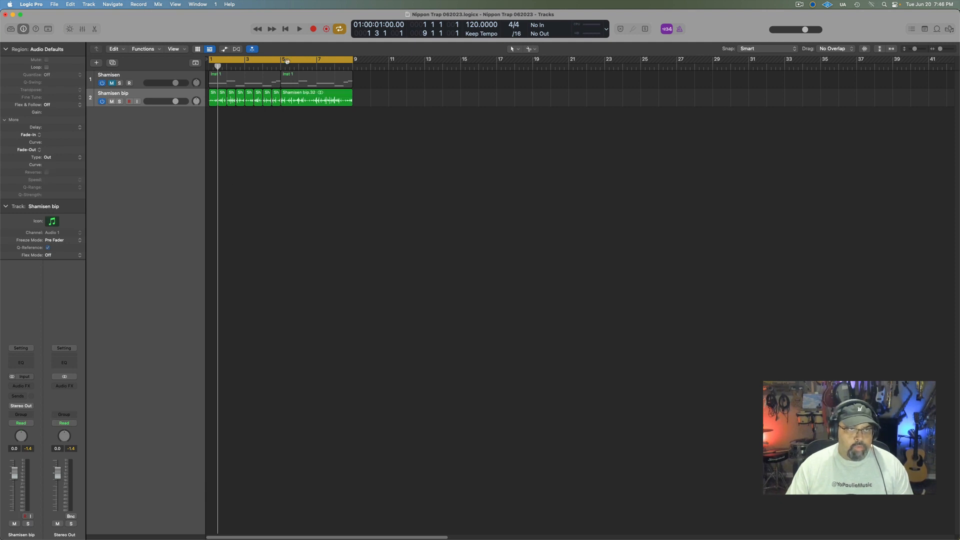
- Play the reversed second half of the Shamisen bip audio from bar 5 with cycling off, and re-enable the cycle range
click(285, 60)
click(280, 67)
key(space)
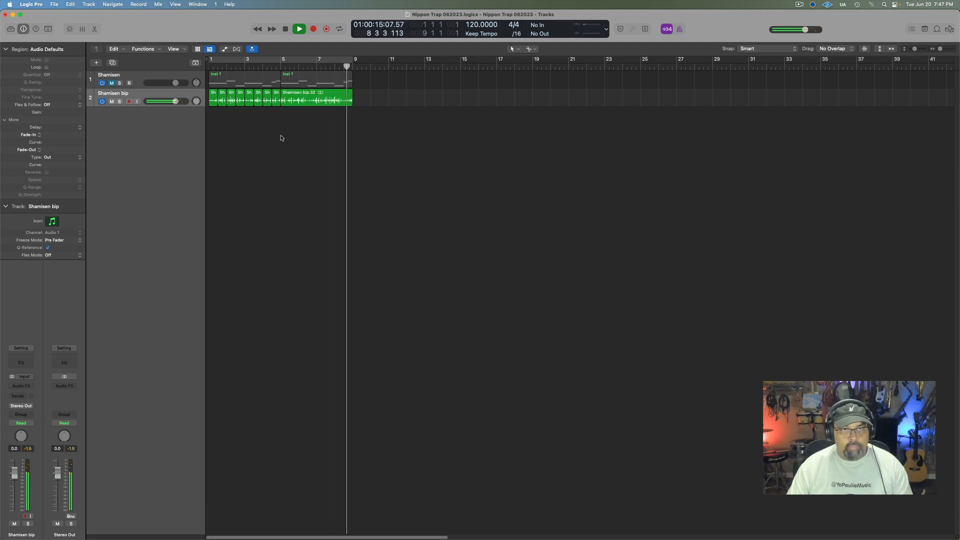
click(255, 59)
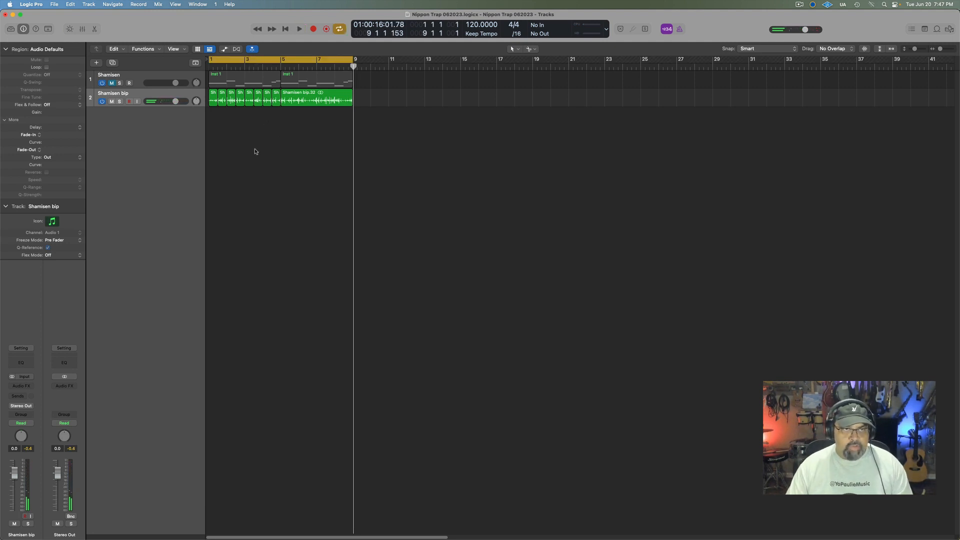
- Compare the reversed slices with the unsliced reversed half by playing briefly from bar 1 and from bar 5
key(space)
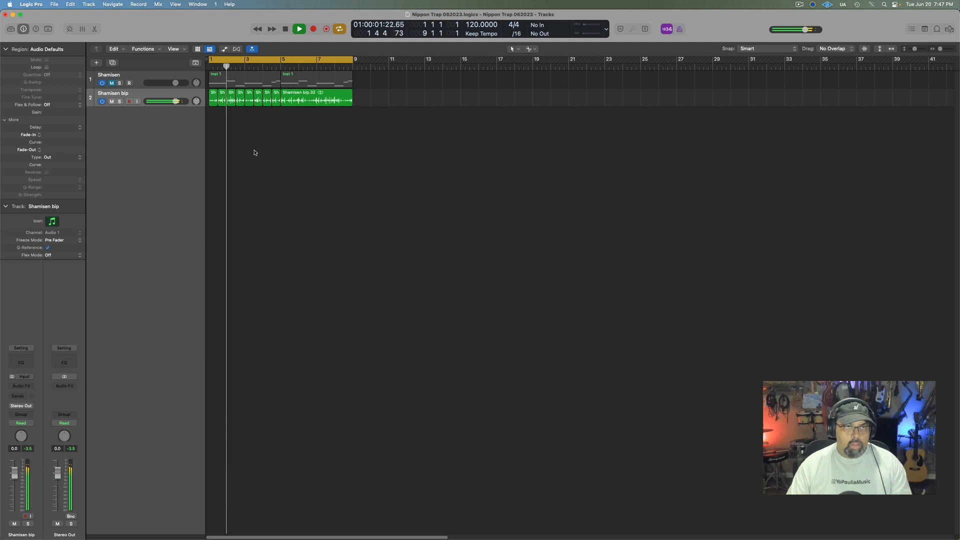
key(space)
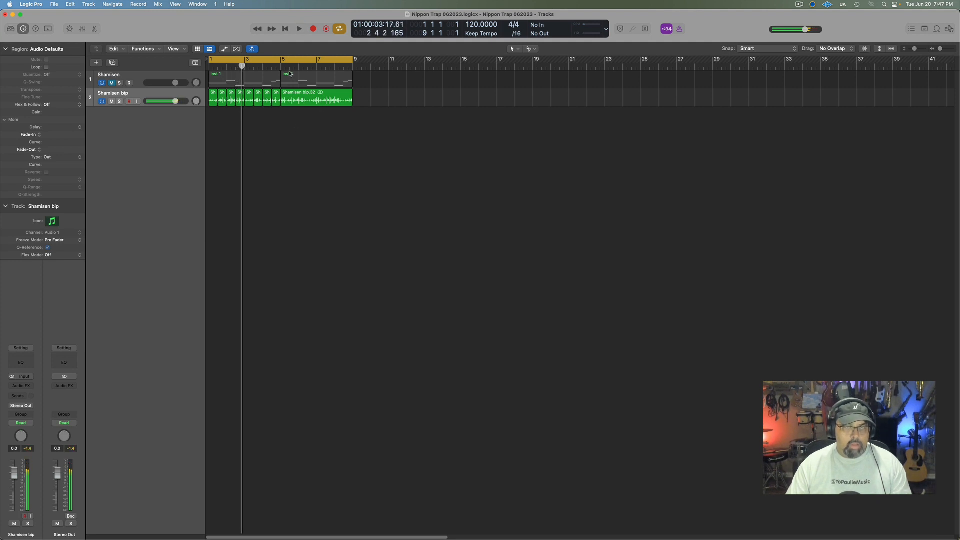
click(281, 60)
click(280, 67)
key(space)
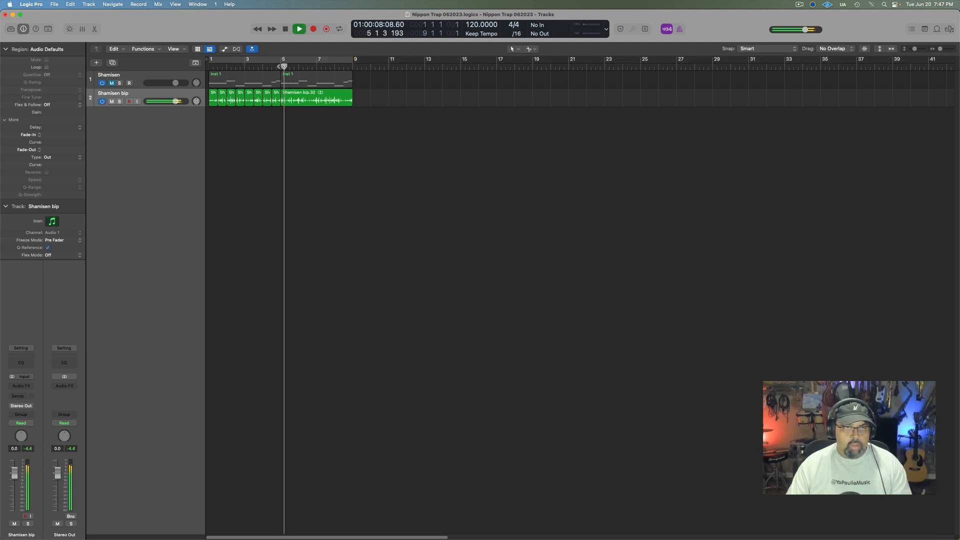
key(space)
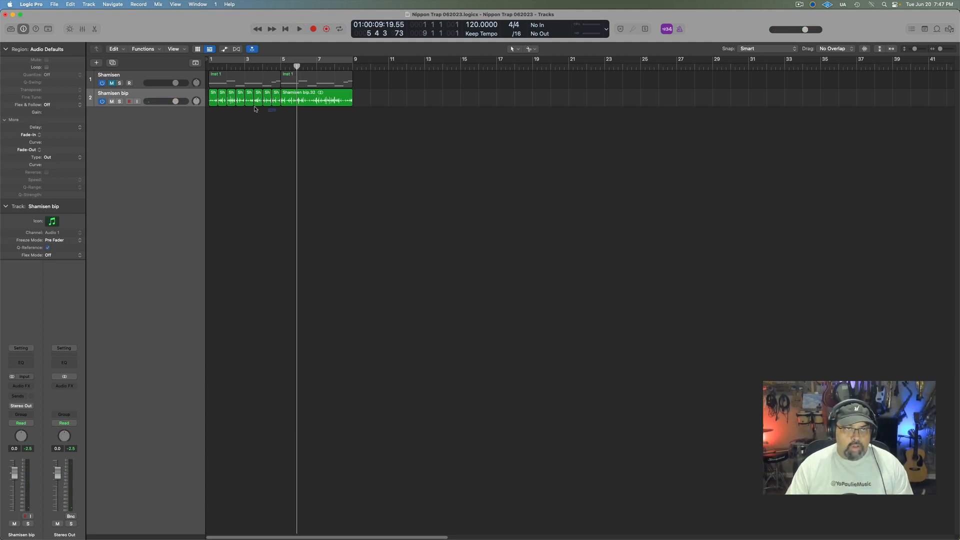
- Select the eight reversed Shamisen bip slices and play them up close from bar 1 with the cycle range enabled
drag(255, 109, 210, 100)
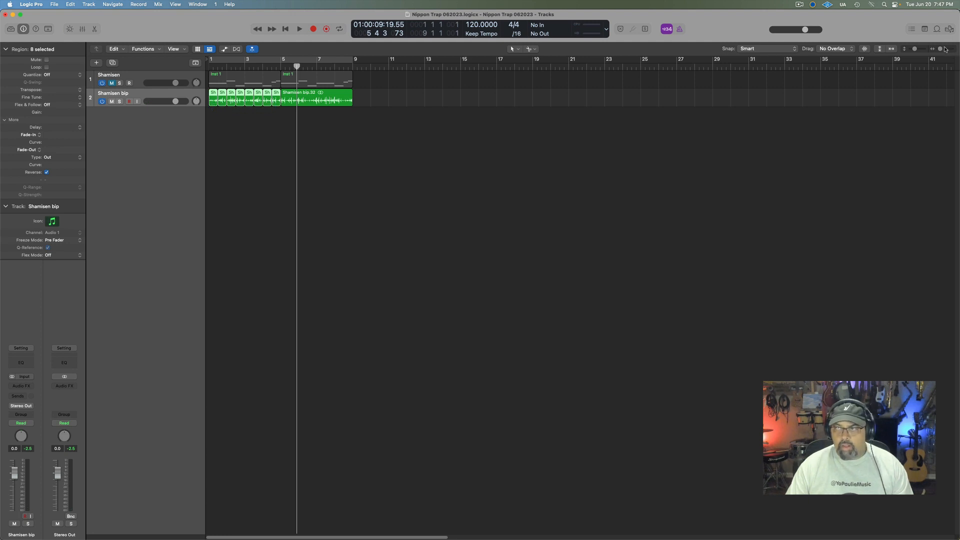
drag(939, 49, 942, 49)
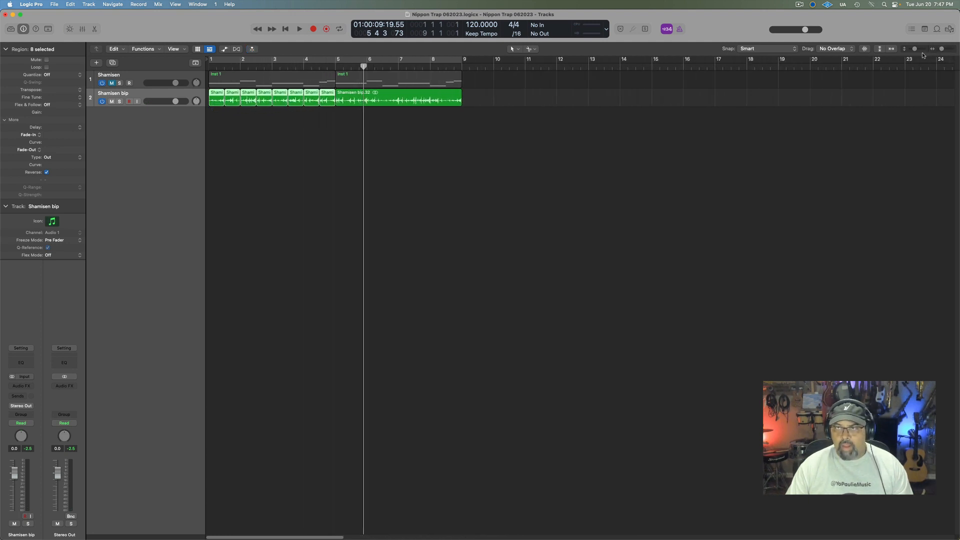
key(space)
click(434, 63)
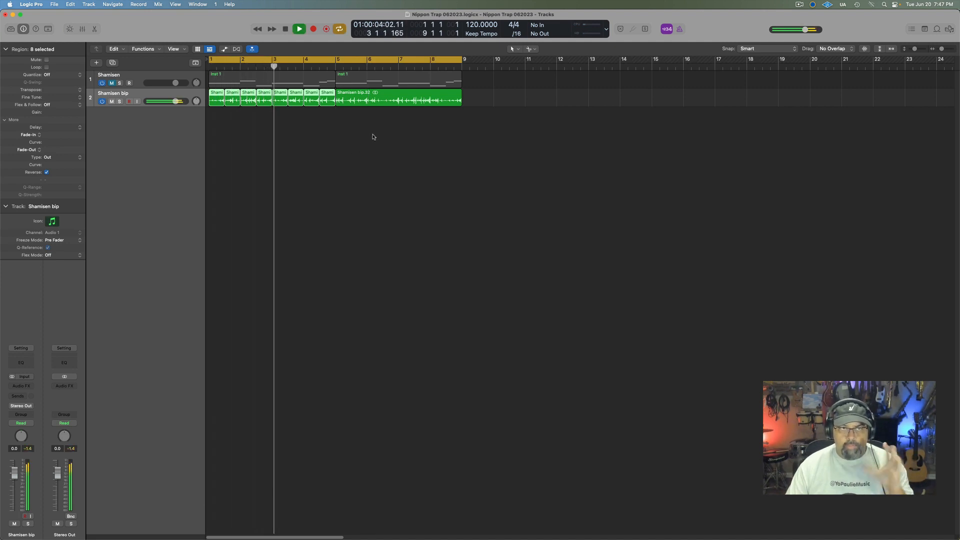
key(space)
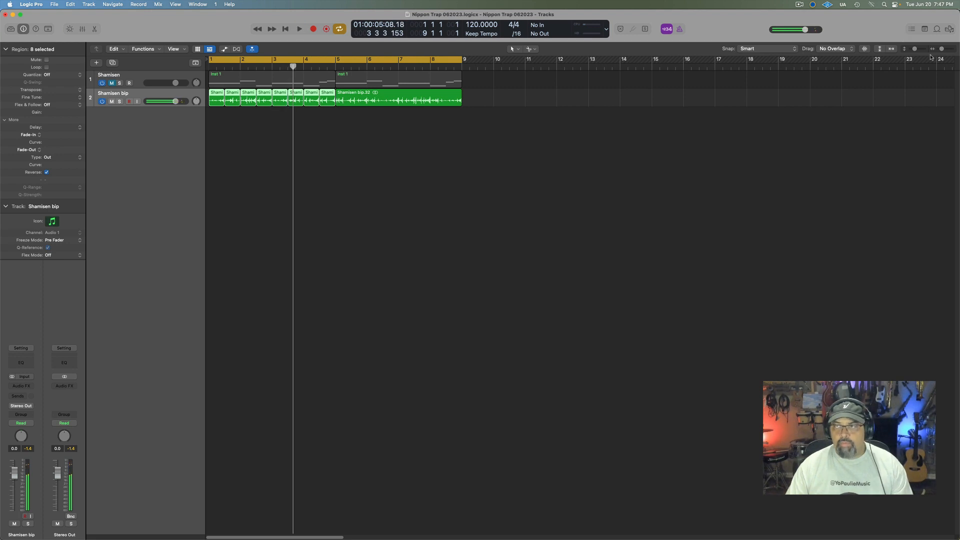
drag(916, 51, 946, 52)
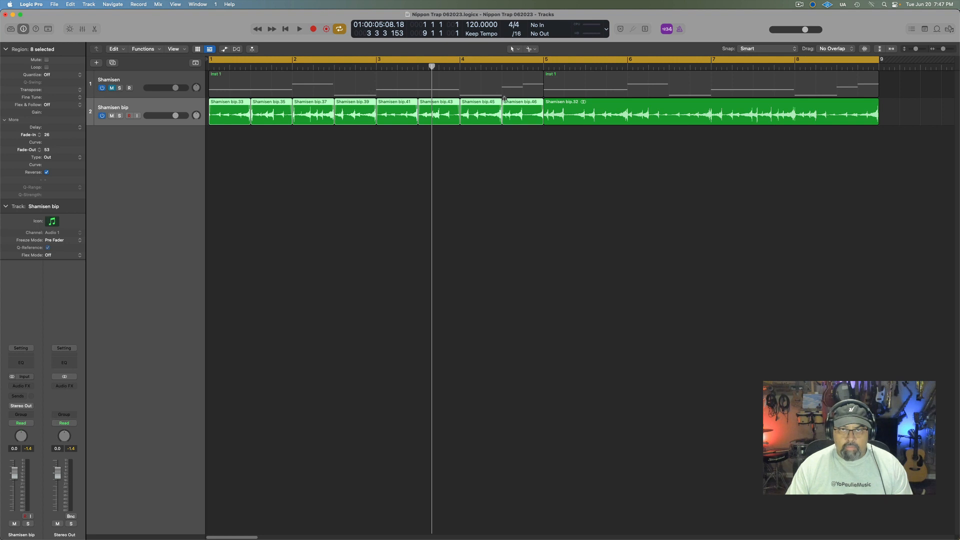
key(space)
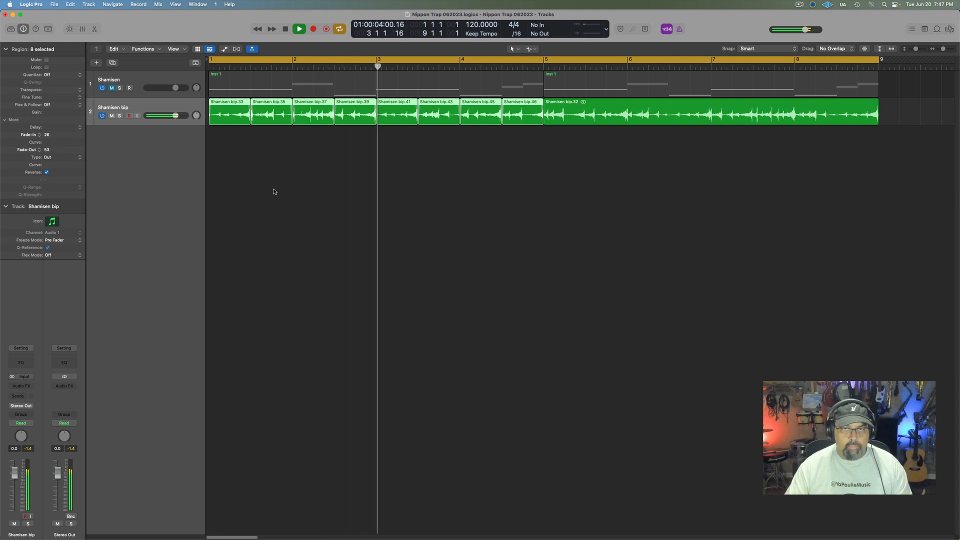
key(space)
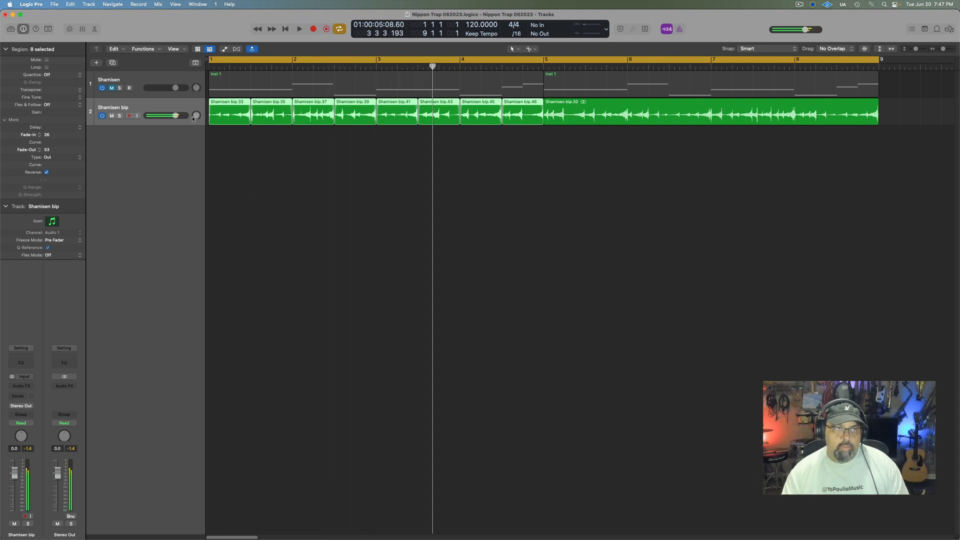
- Unmute the original Shamisen track and lower the Shamisen bip volume to -6.4 dB while both tracks play together
click(112, 88)
drag(178, 121, 170, 120)
key(space)
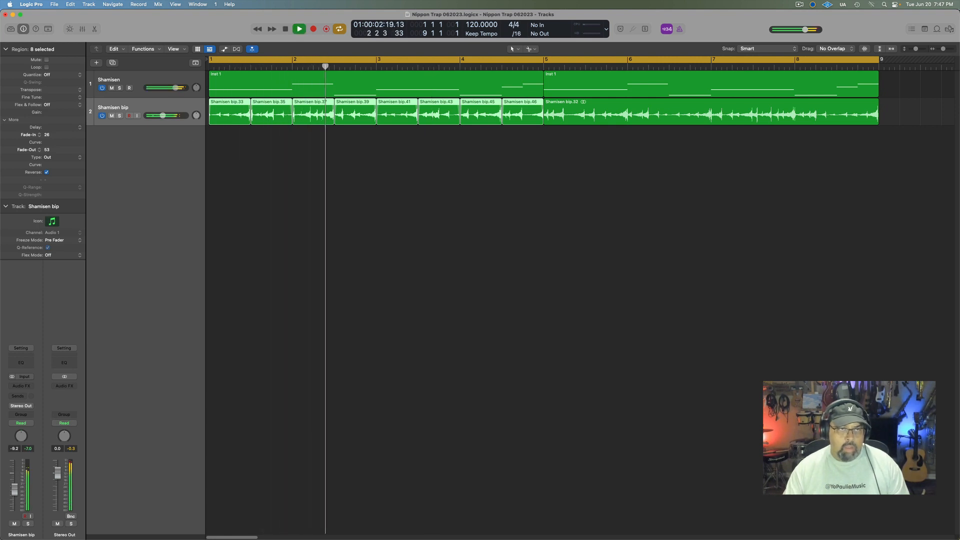
drag(166, 115, 162, 115)
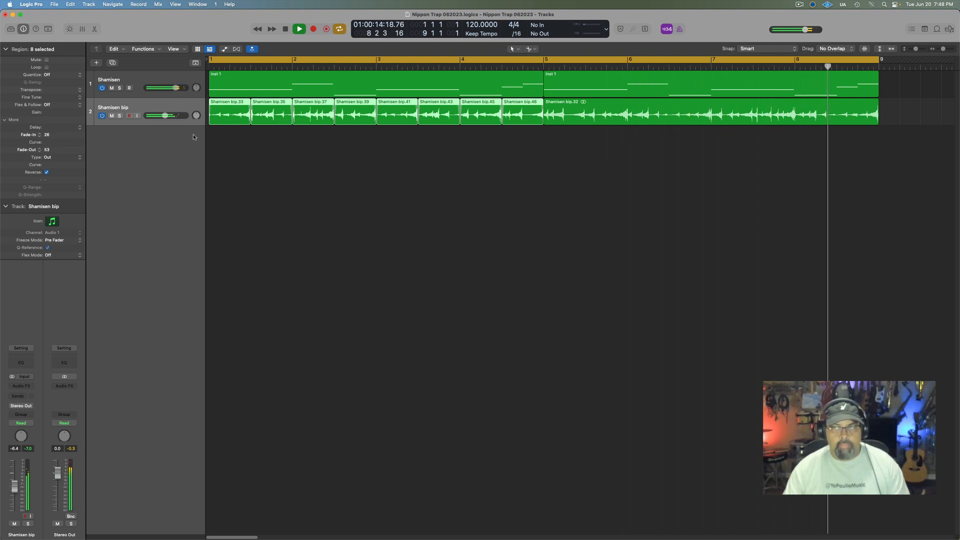
key(space)
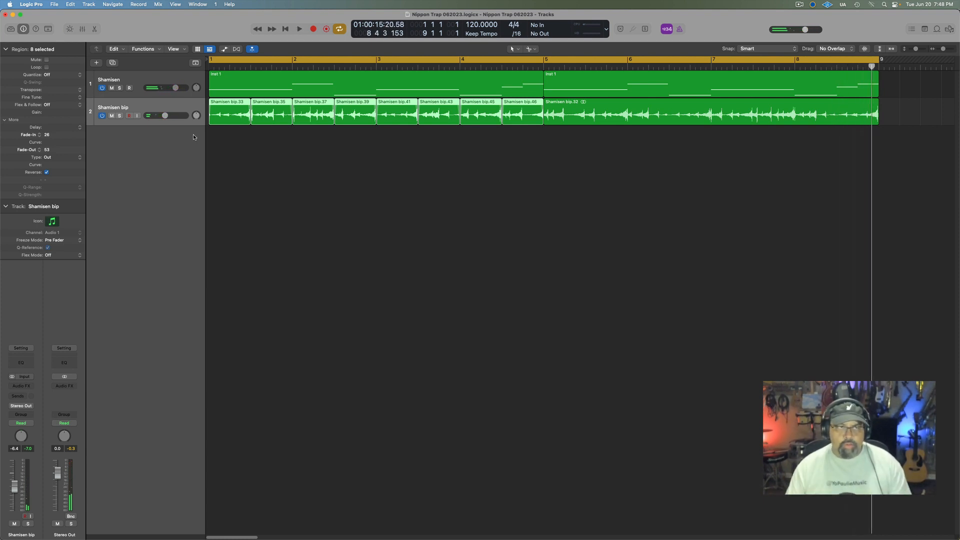
- Compare the opening bars with the Shamisen bip track muted and with it unmuted
click(112, 116)
key(space)
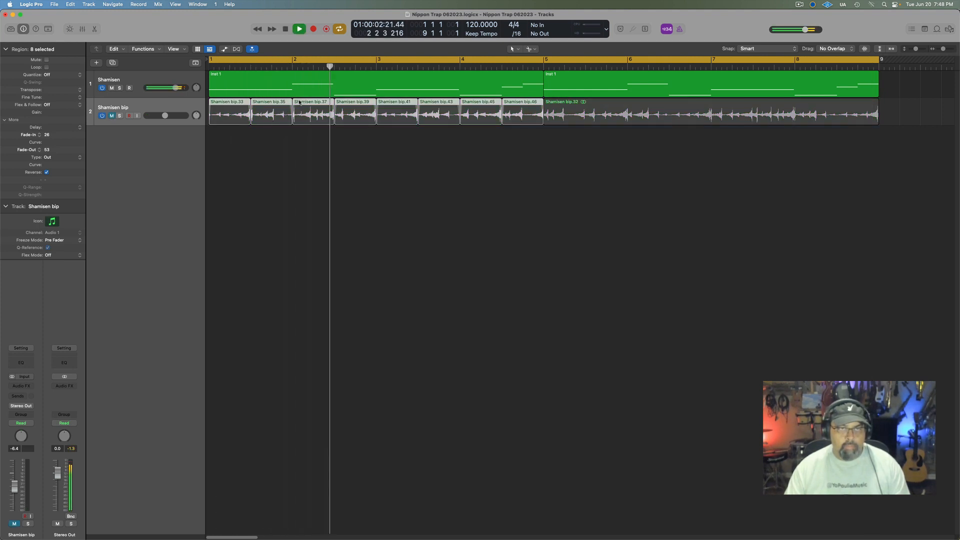
key(space)
click(112, 116)
key(space)
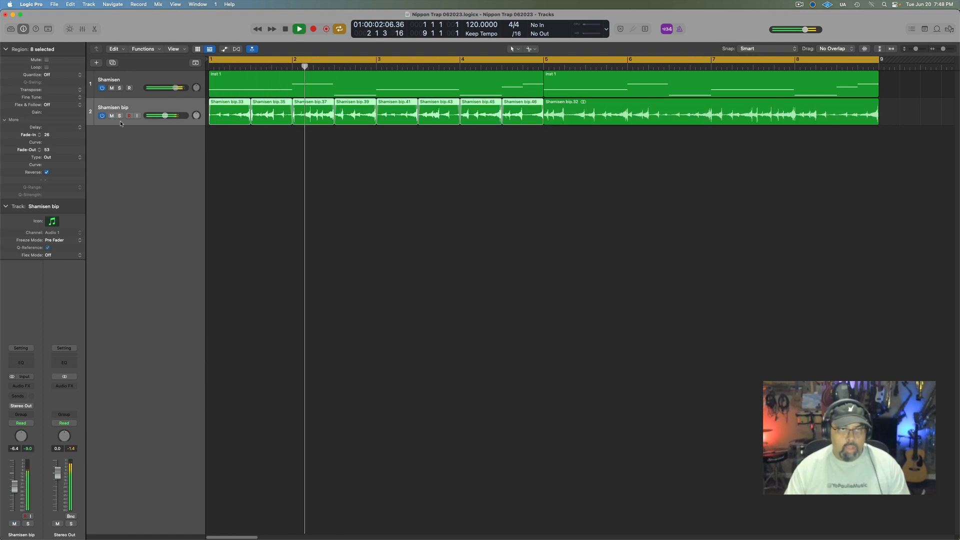
key(space)
- Play from bar 5 without cycling, first with the Shamisen bip track muted and again with it unmuted
click(564, 62)
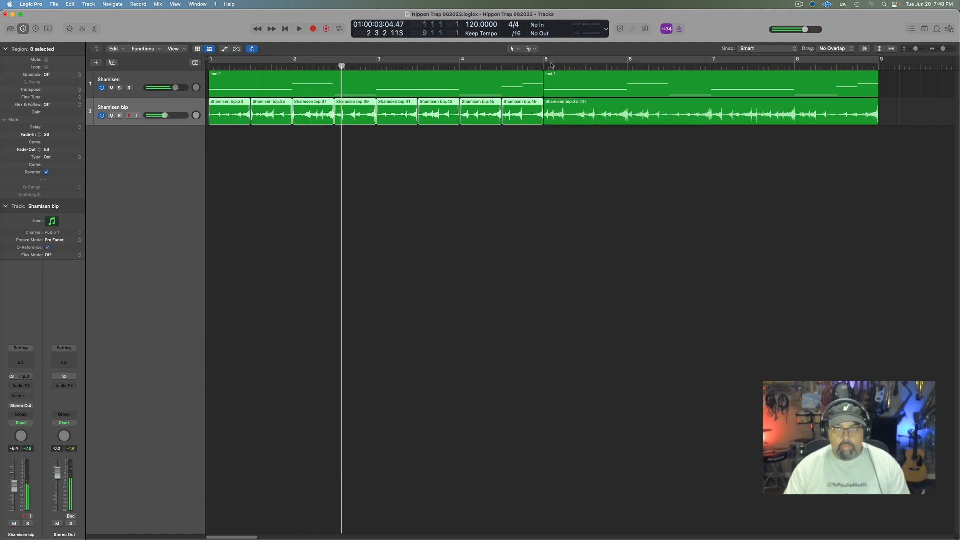
click(544, 65)
click(103, 122)
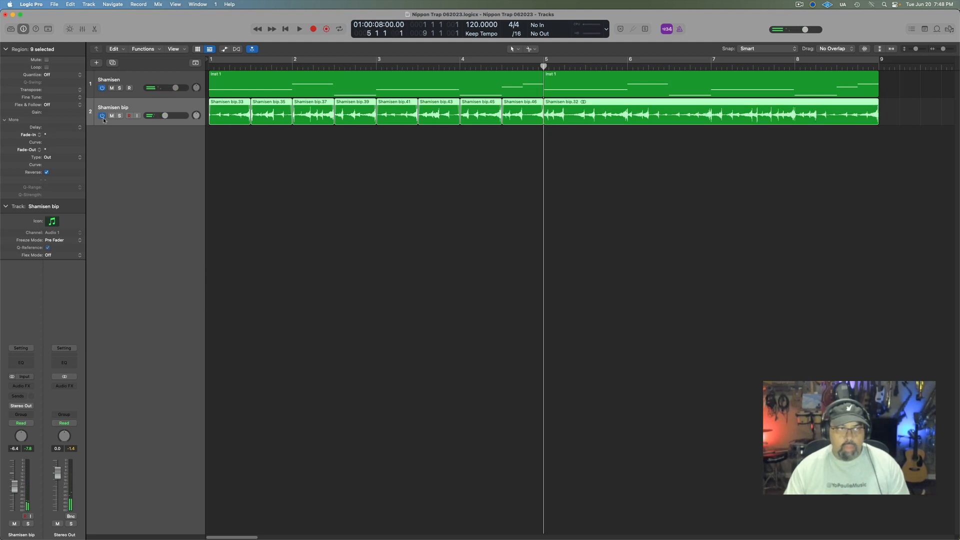
click(112, 116)
key(space)
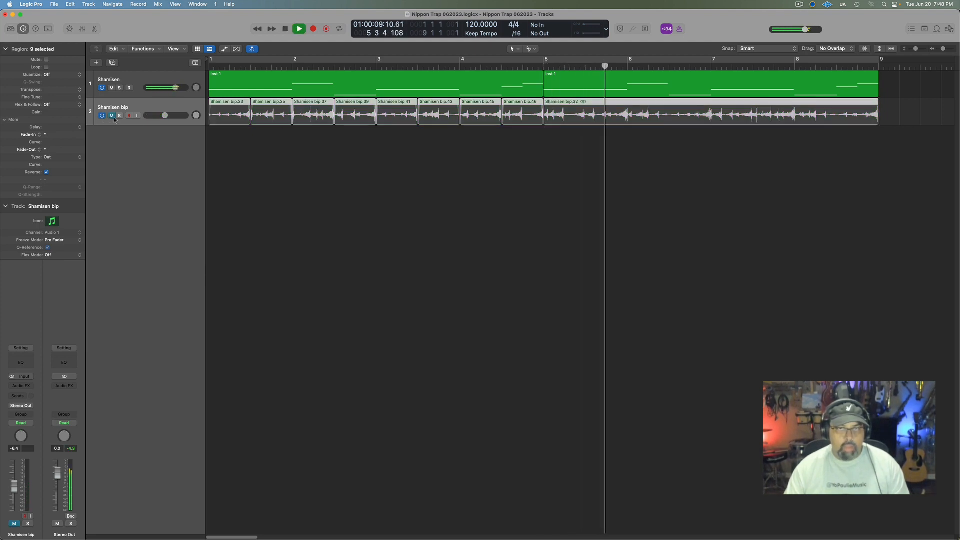
key(space)
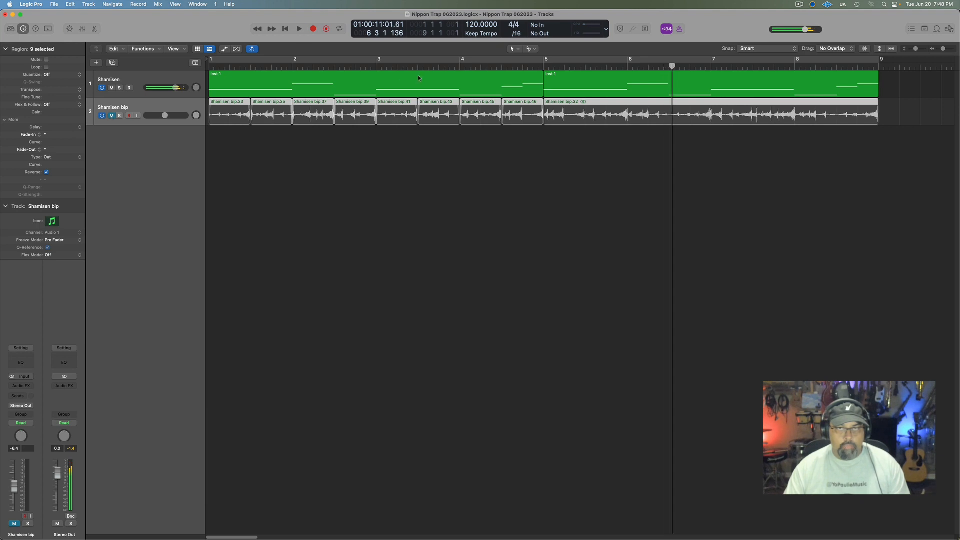
click(542, 61)
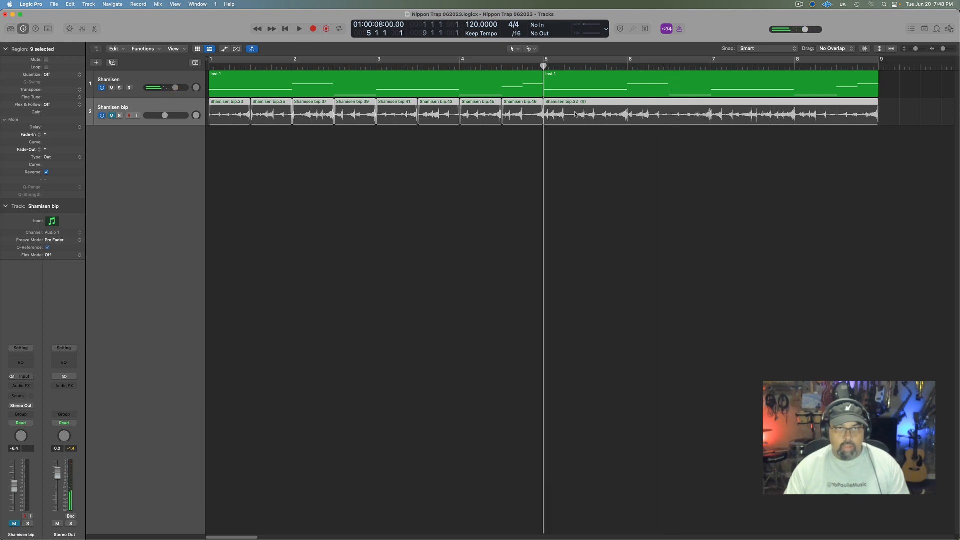
click(112, 115)
key(space)
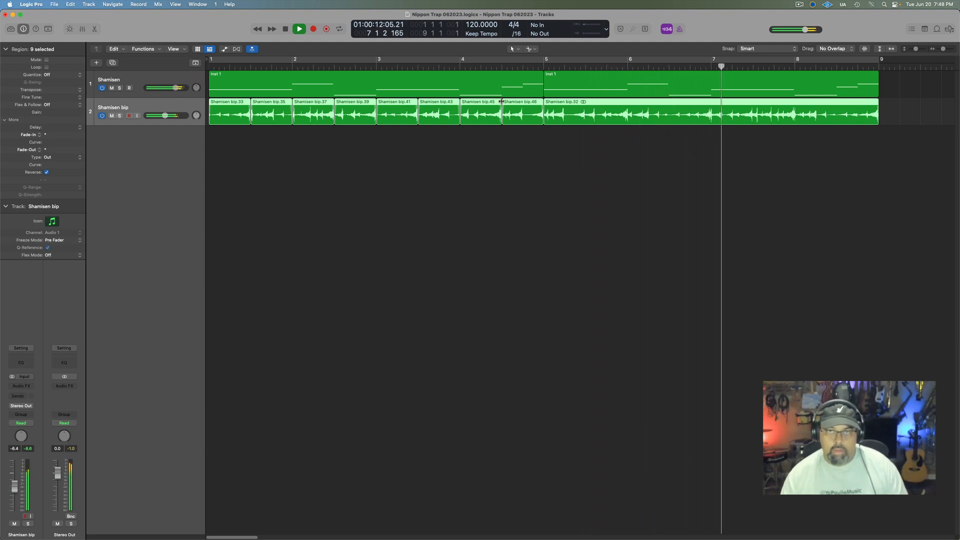
key(space)
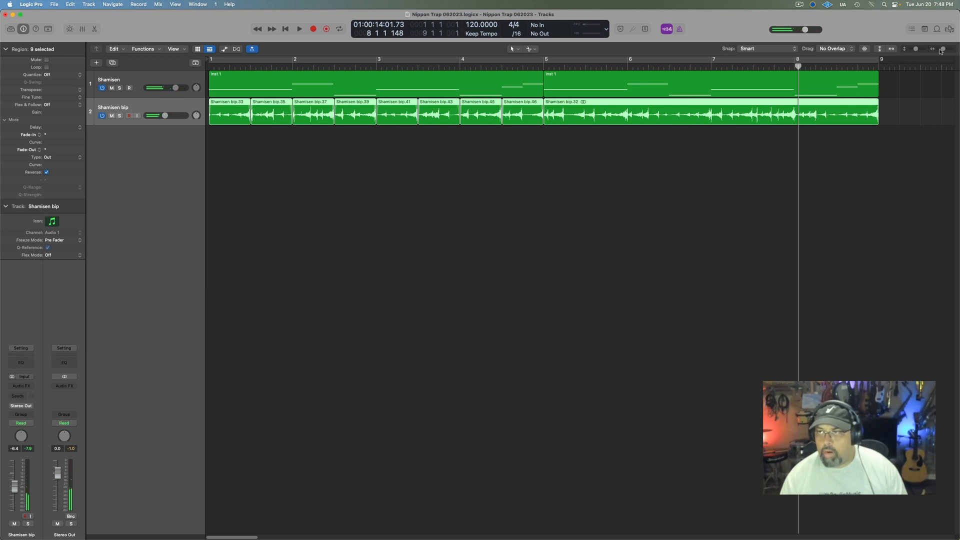
- Re-enable the cycle range, switch off the Shamisen bip track, and play the original Shamisen alone from bar 1
drag(940, 50, 937, 52)
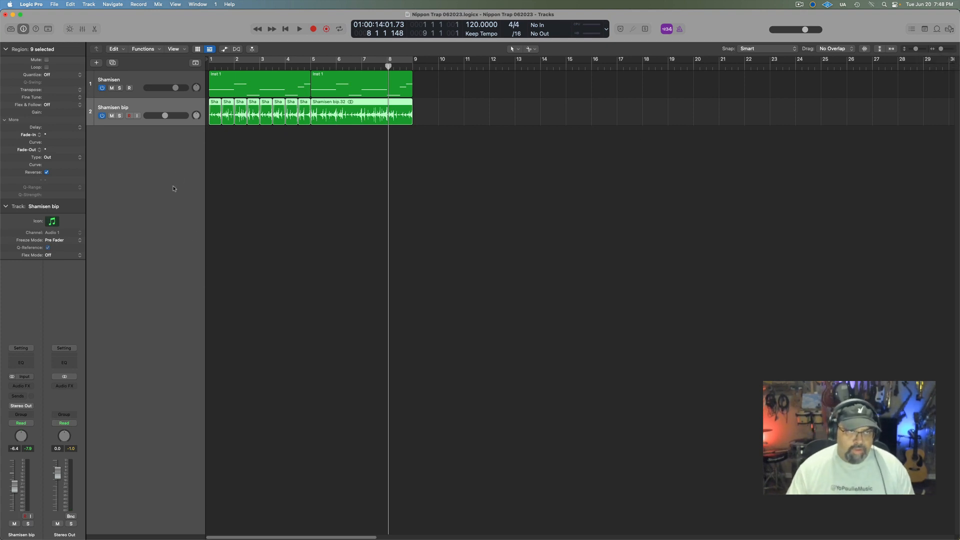
click(223, 62)
click(102, 116)
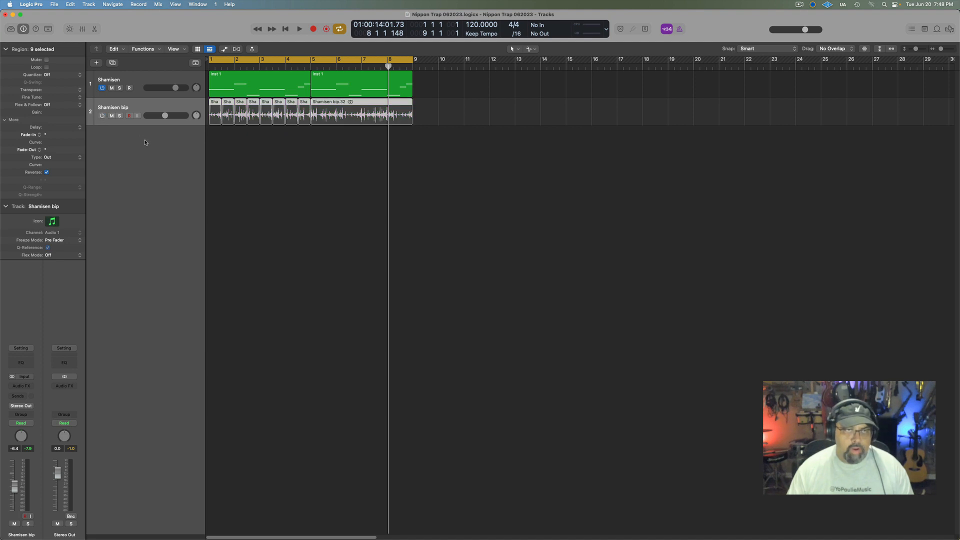
key(space)
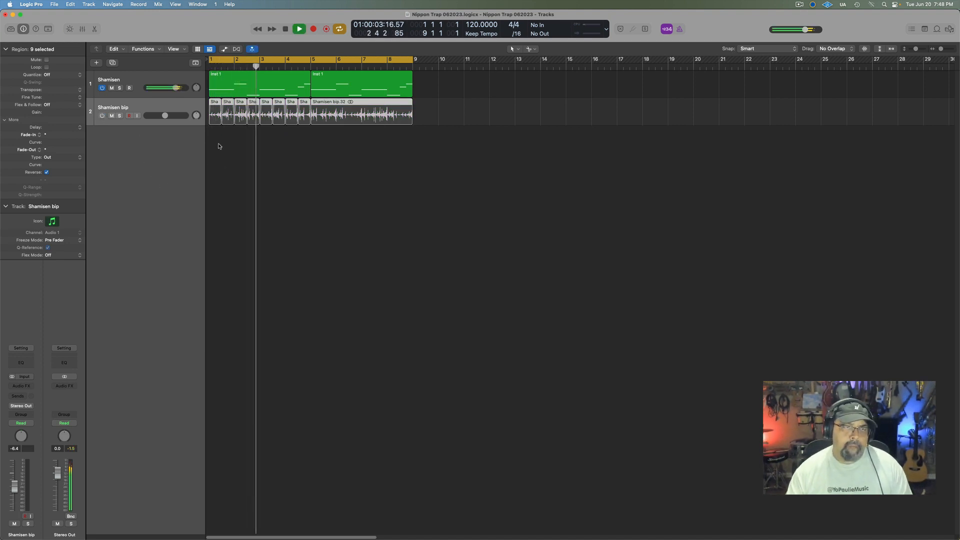
key(space)
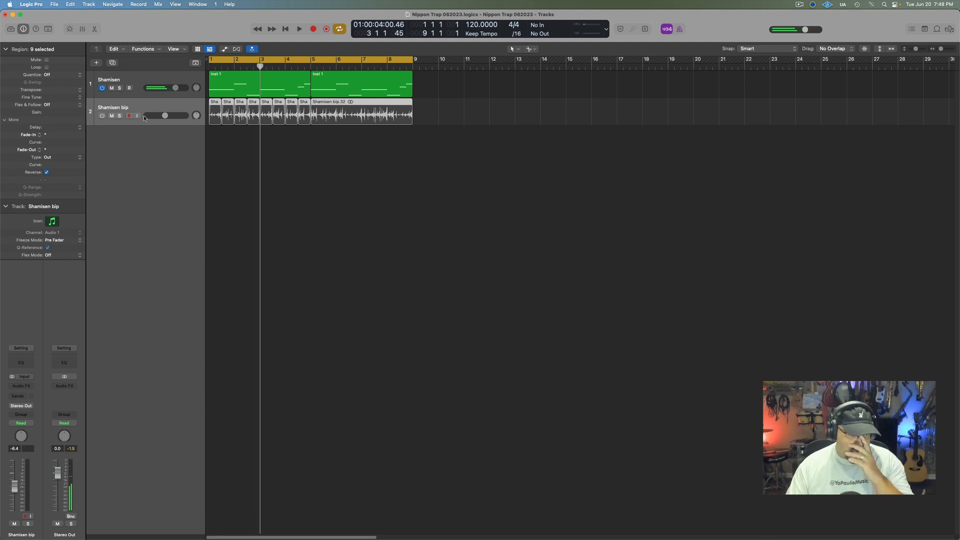
- Duplicate the Shamisen instrument track without its regions and place the duplicate below Shamisen bip
click(135, 81)
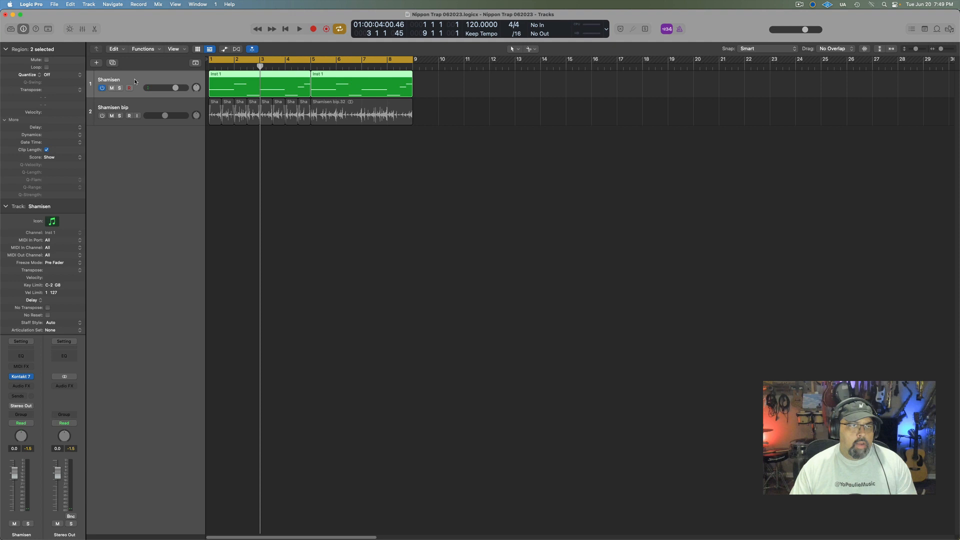
click(112, 63)
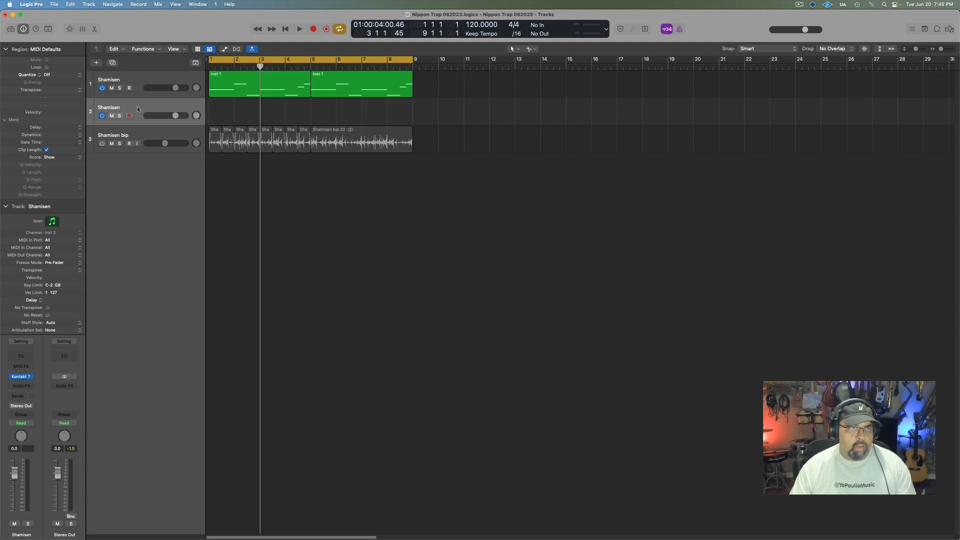
drag(137, 109, 139, 149)
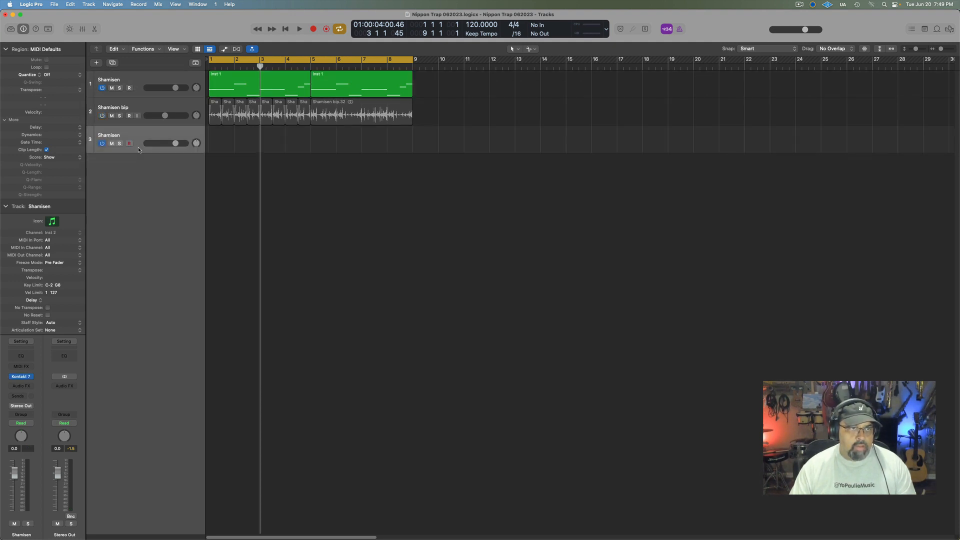
- Load the East Asia Sho instrument with Utsuroi phrases in the duplicate track's Kontakt and audition it over the original shamisen
click(24, 378)
drag(567, 112, 456, 75)
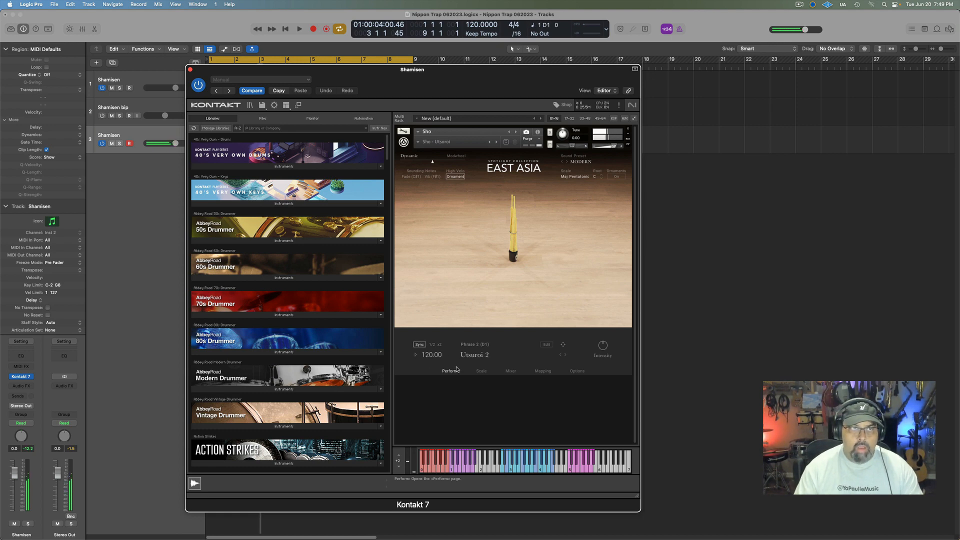
key(space)
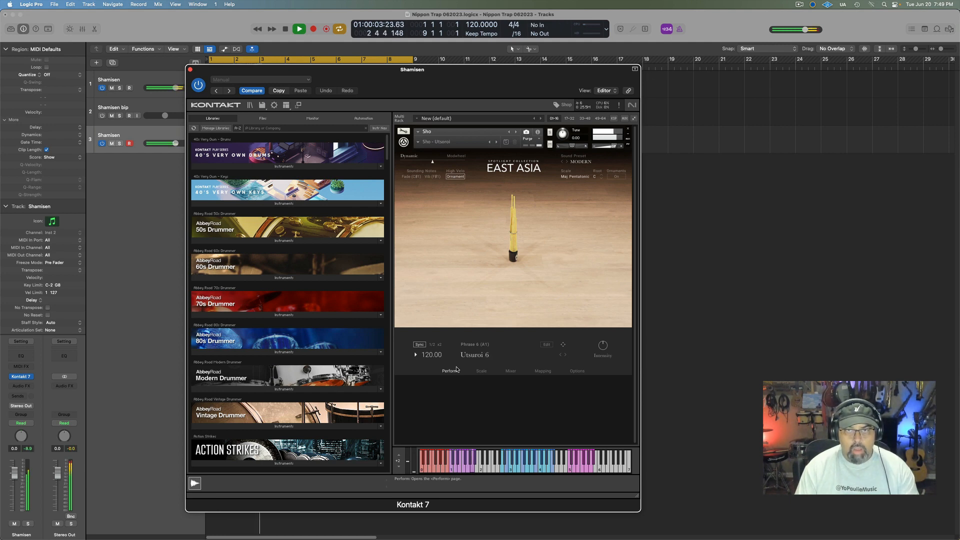
key(space)
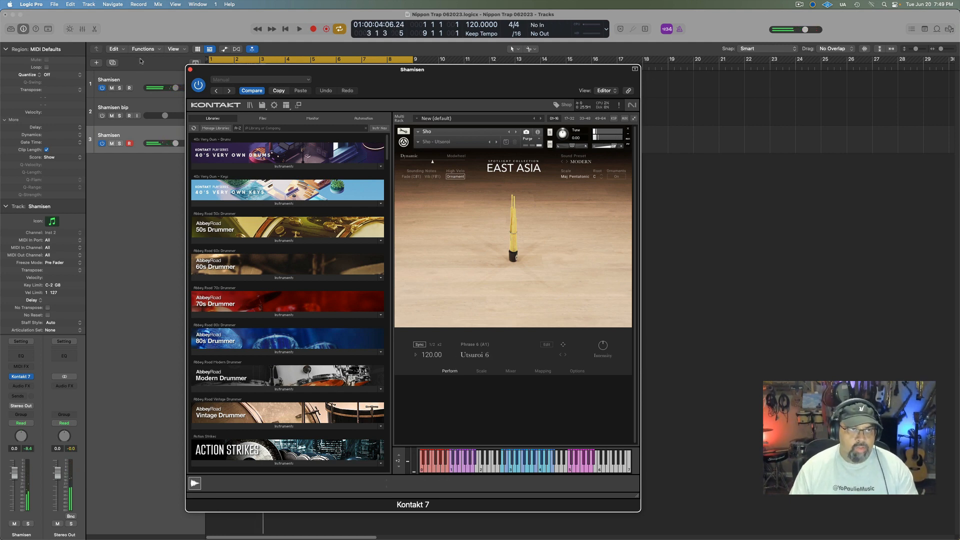
- Check the scale in the original Shamisen's Kontakt and set the Sho's scale to Min Pentatonic
click(132, 80)
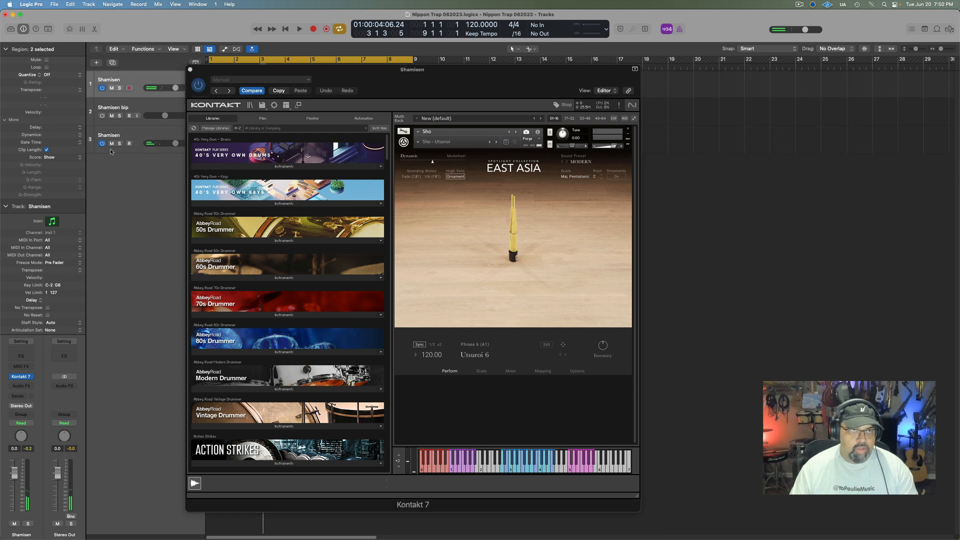
click(21, 376)
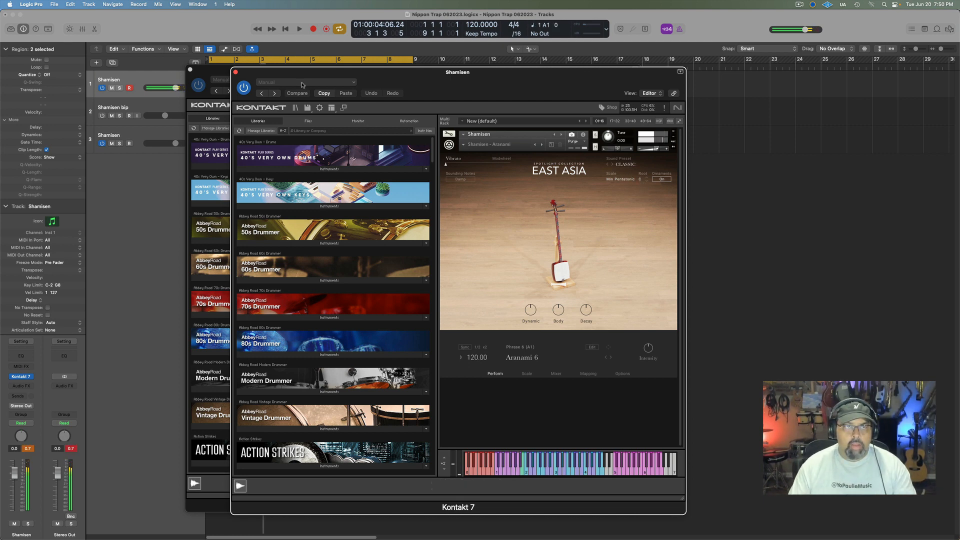
click(235, 72)
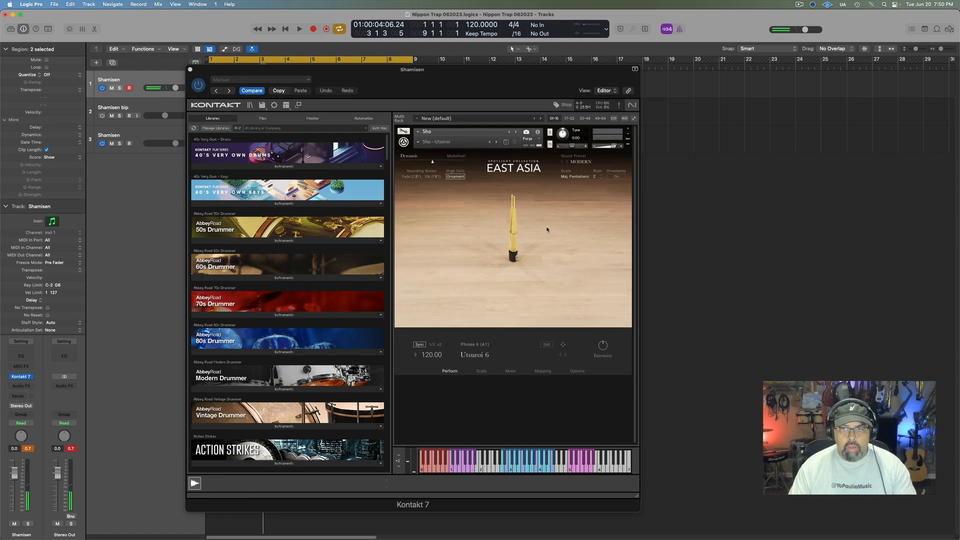
click(574, 178)
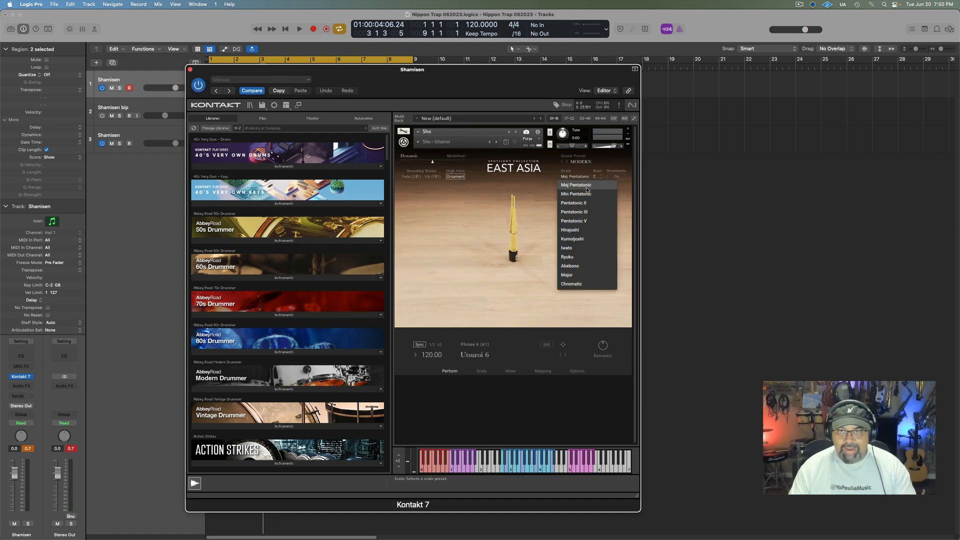
click(586, 194)
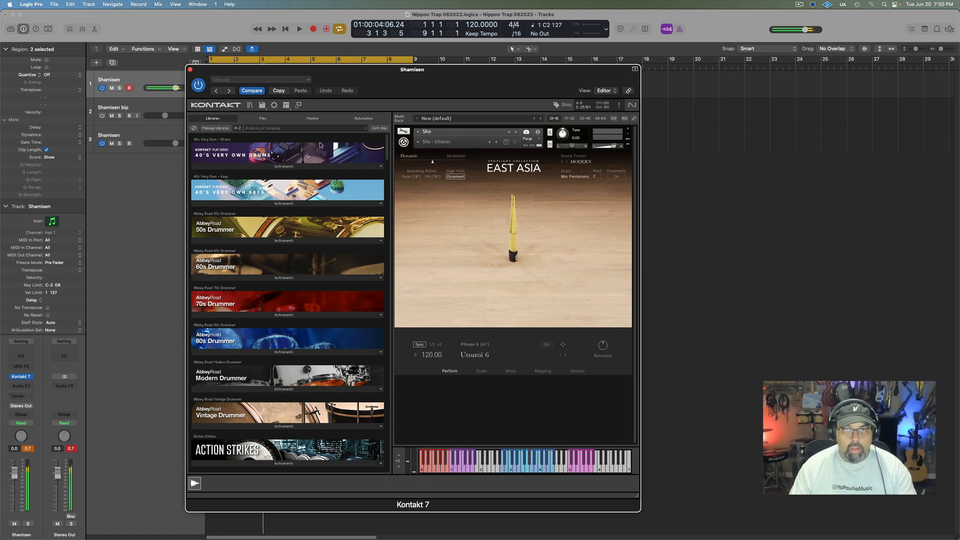
- Select the third track and audition the Sho phrases while the original shamisen plays
click(143, 107)
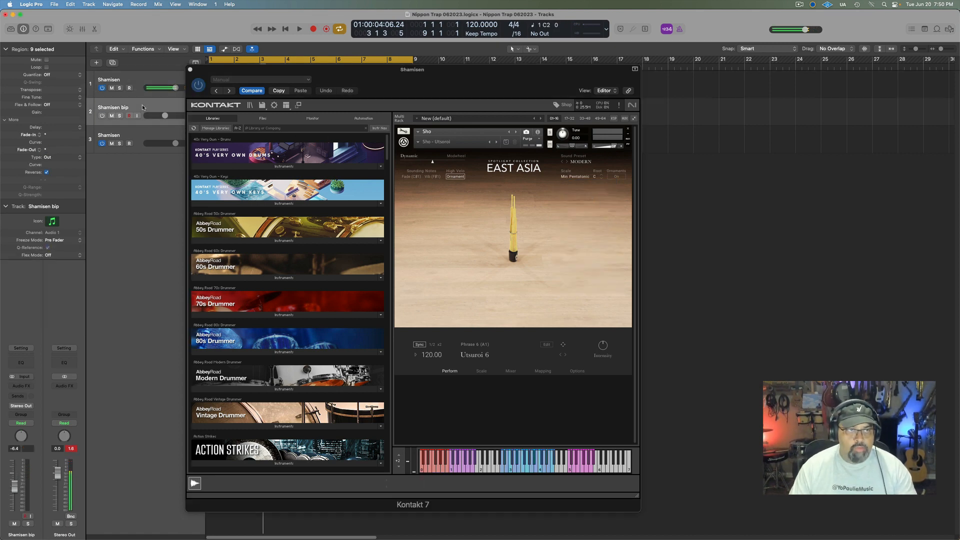
click(137, 137)
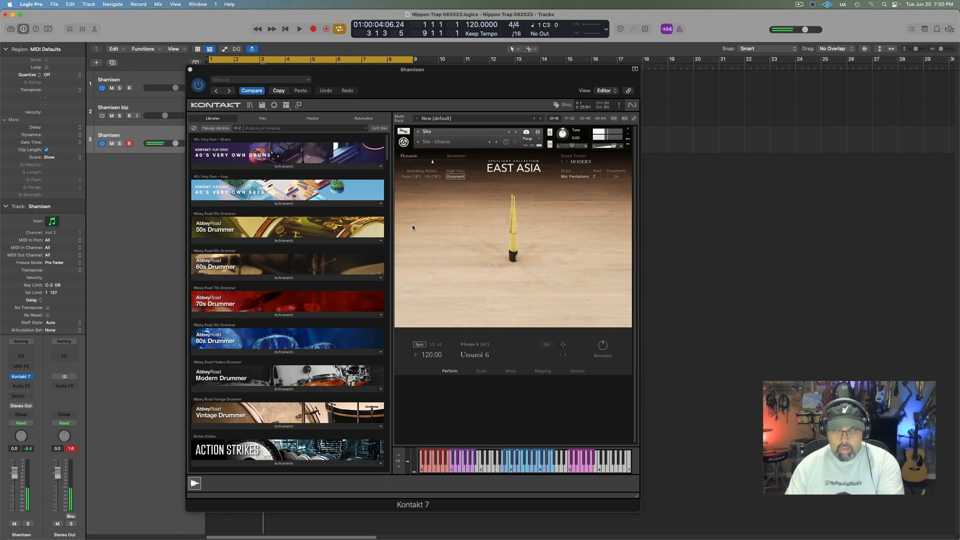
key(space)
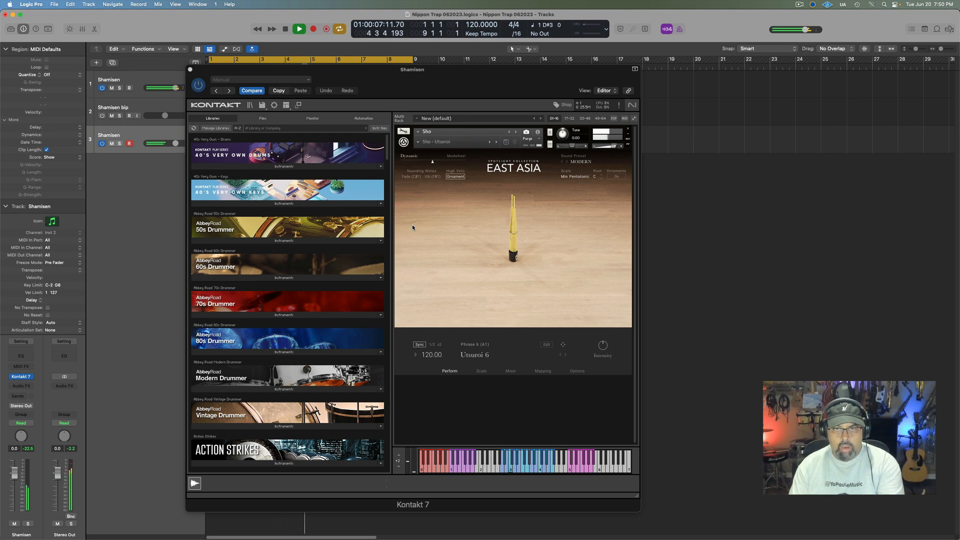
key(space)
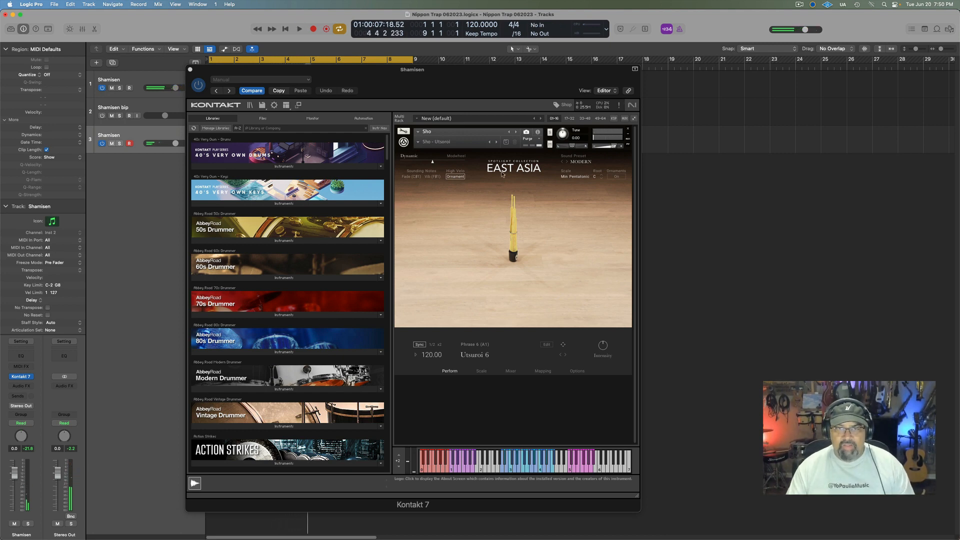
- Remove the Sho from Kontakt without saving and load the Hichiriki instrument from the East Asia library
click(628, 128)
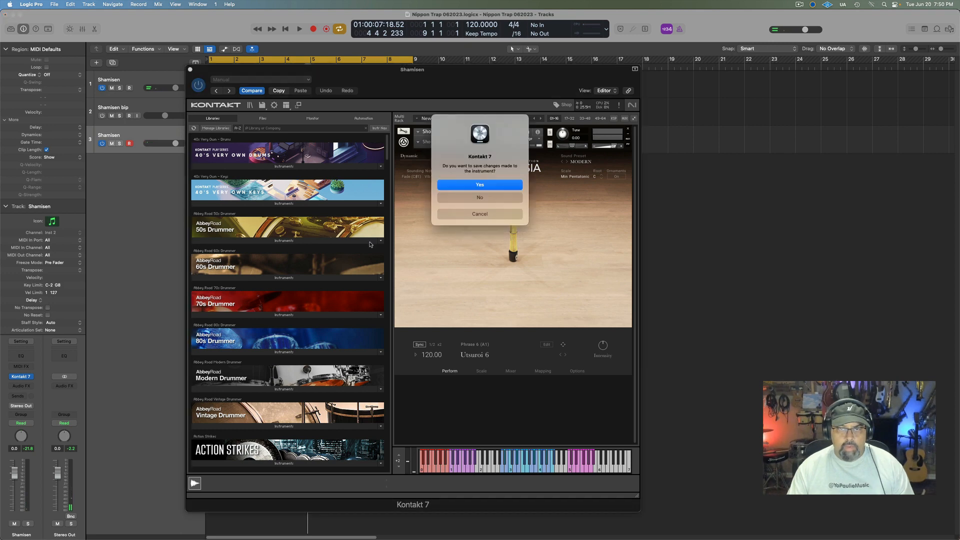
click(493, 197)
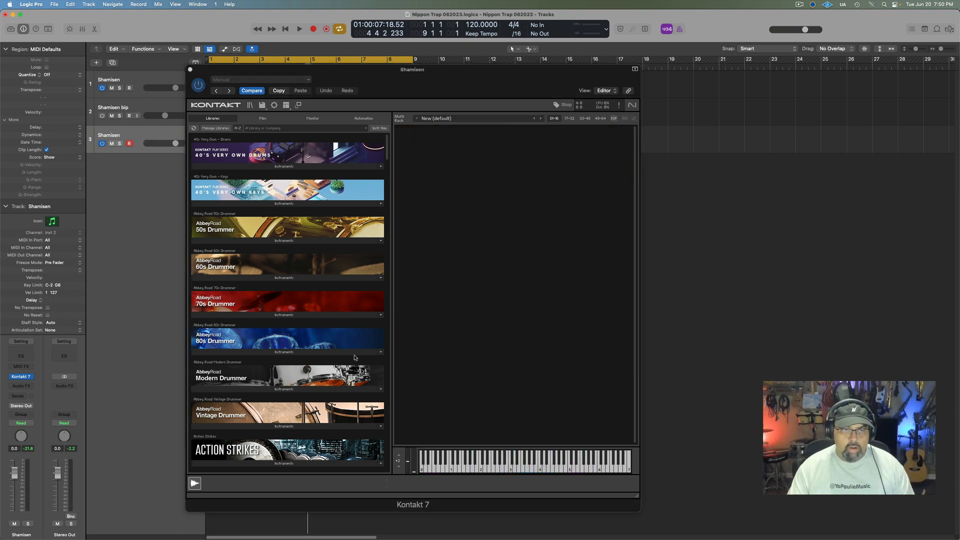
drag(388, 155, 387, 188)
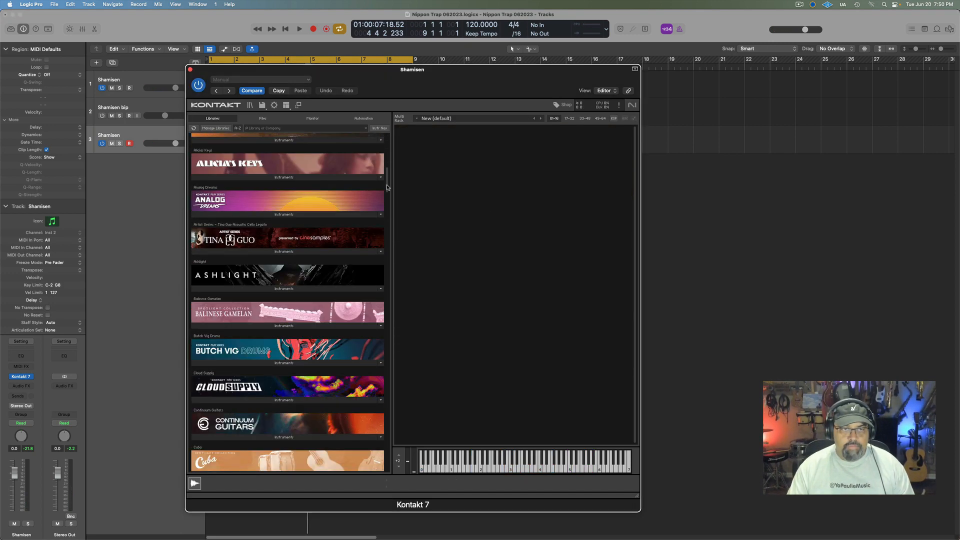
scroll(278, 298, down, 10)
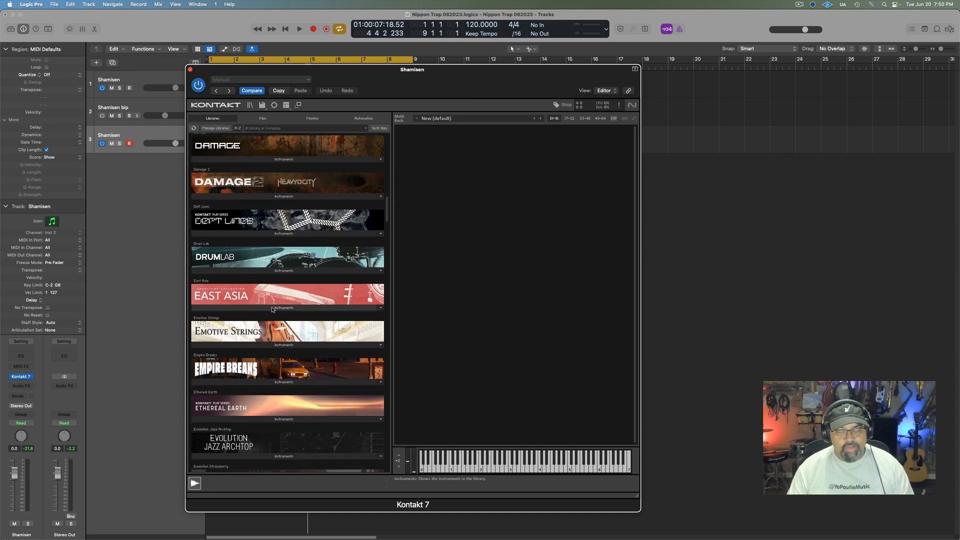
click(272, 308)
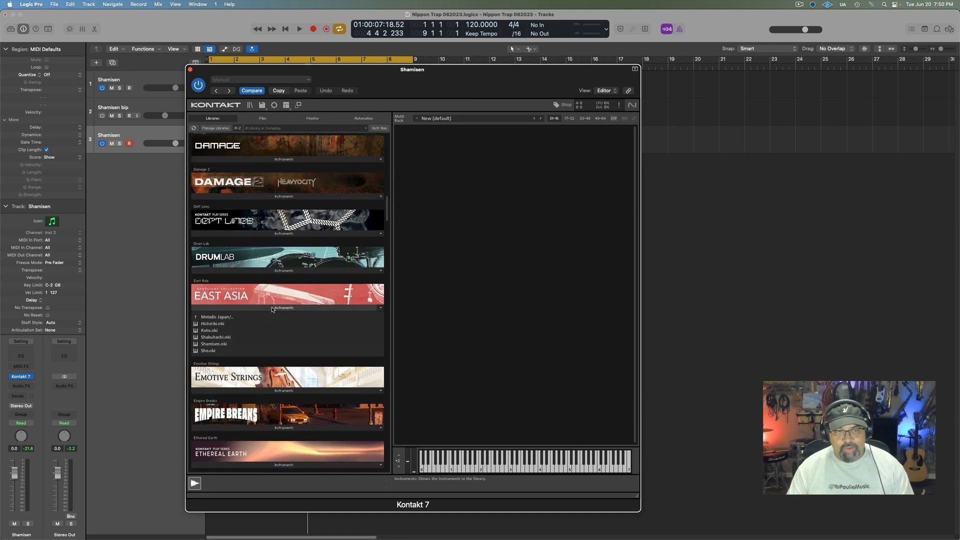
double_click(220, 323)
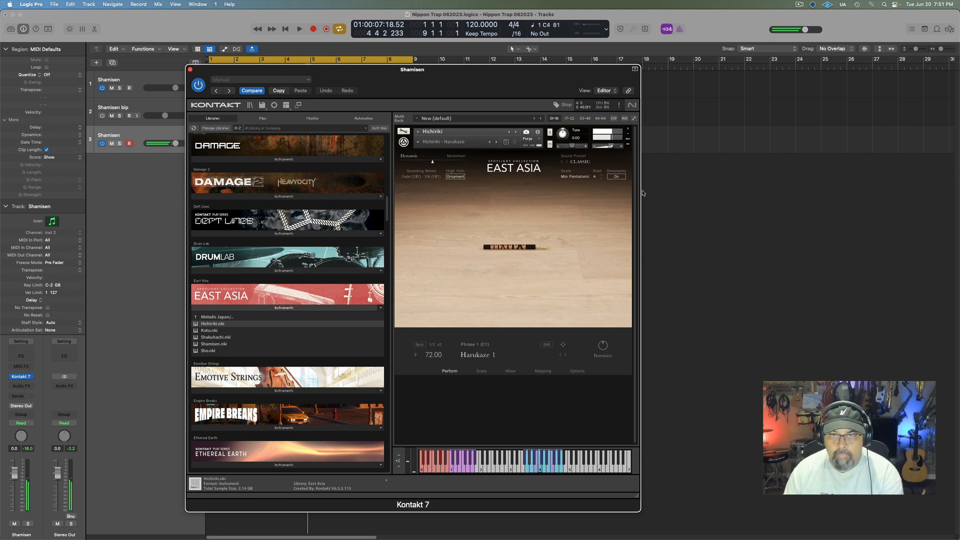
- Set the Hichiriki's root note to C, audition it, and close the Kontakt window
click(602, 177)
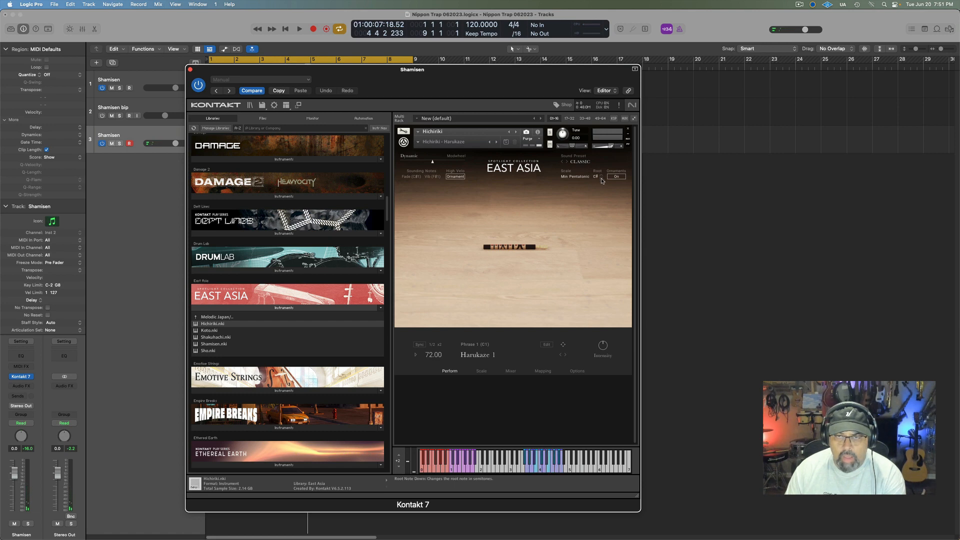
click(601, 181)
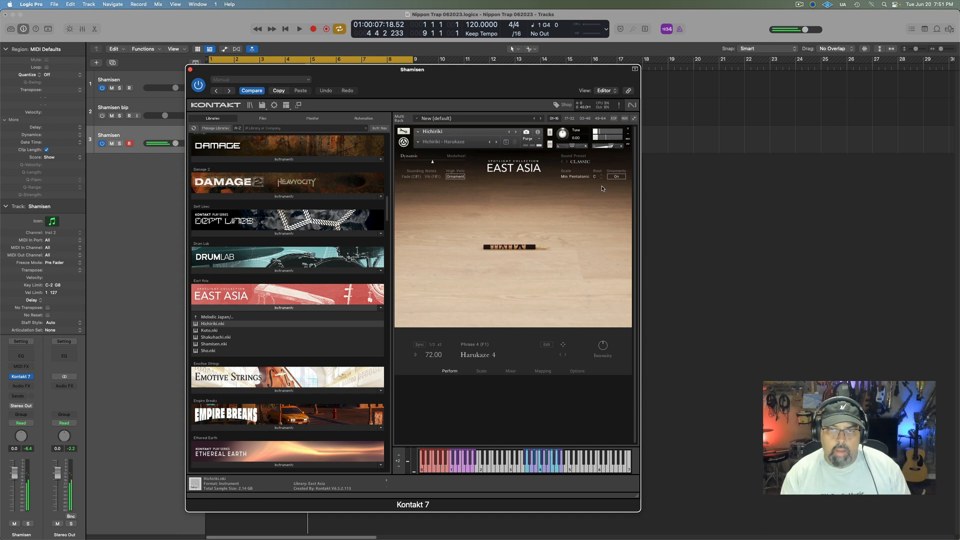
click(190, 70)
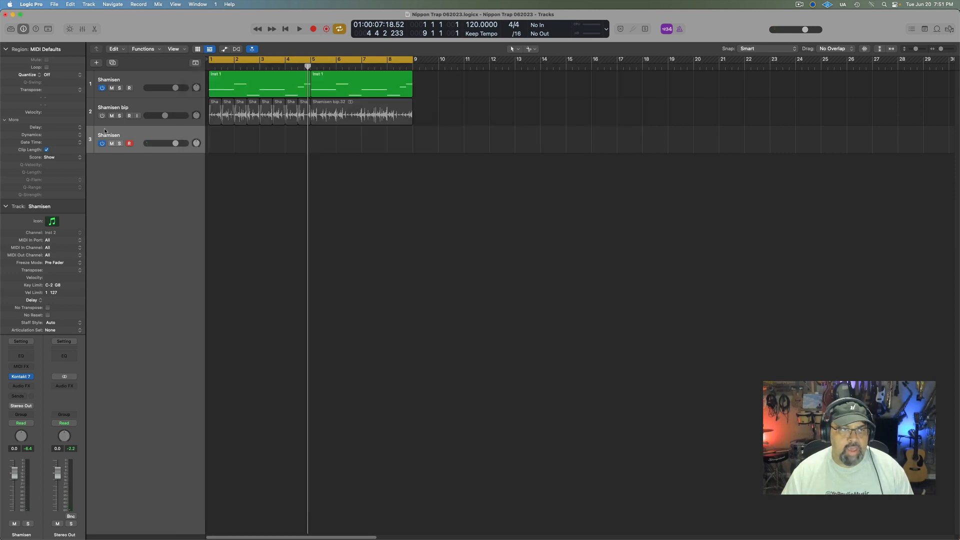
- Rename the third track as Hichiriki
double_click(114, 136)
text(Hichiriki)
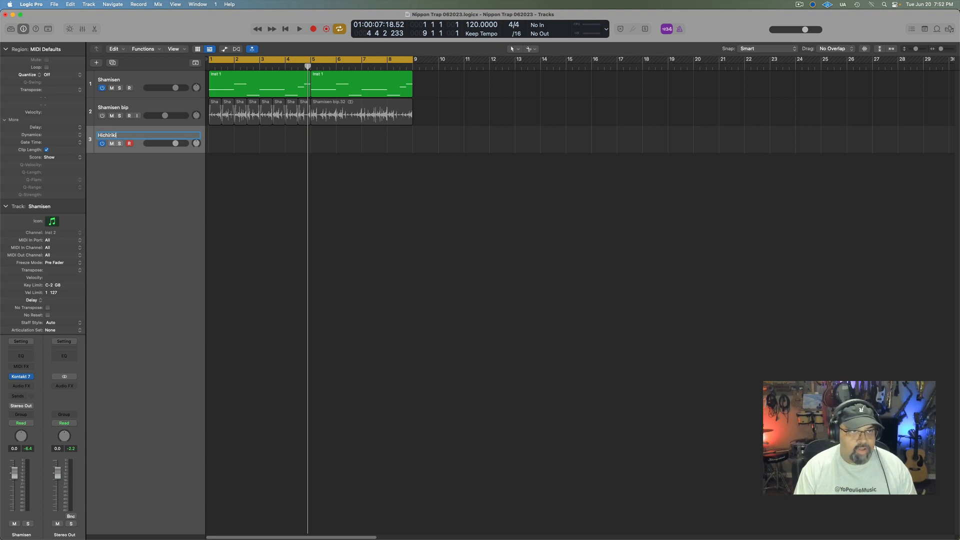
key(Return)
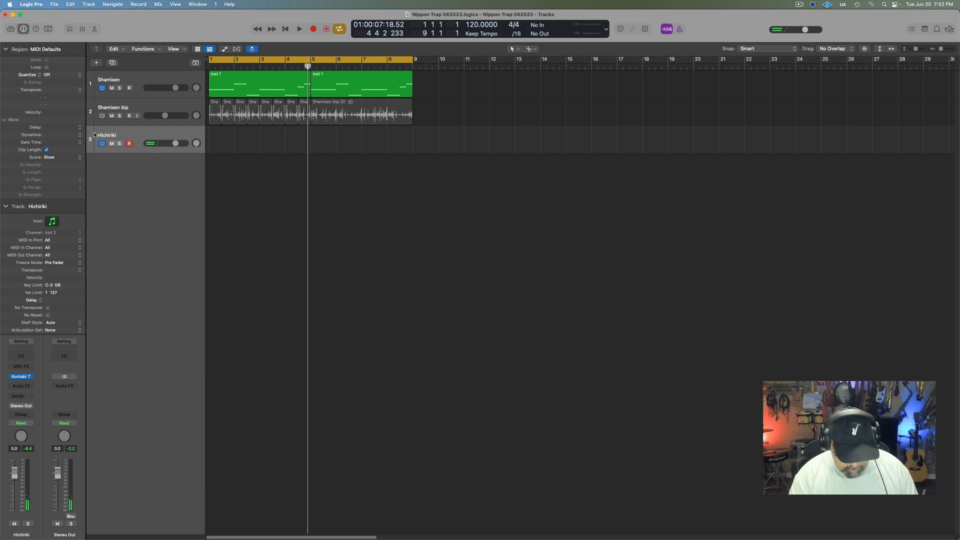
- Record a Hichiriki melody over bars 1 to 8 and play its notes back in the Piano Roll
key(r)
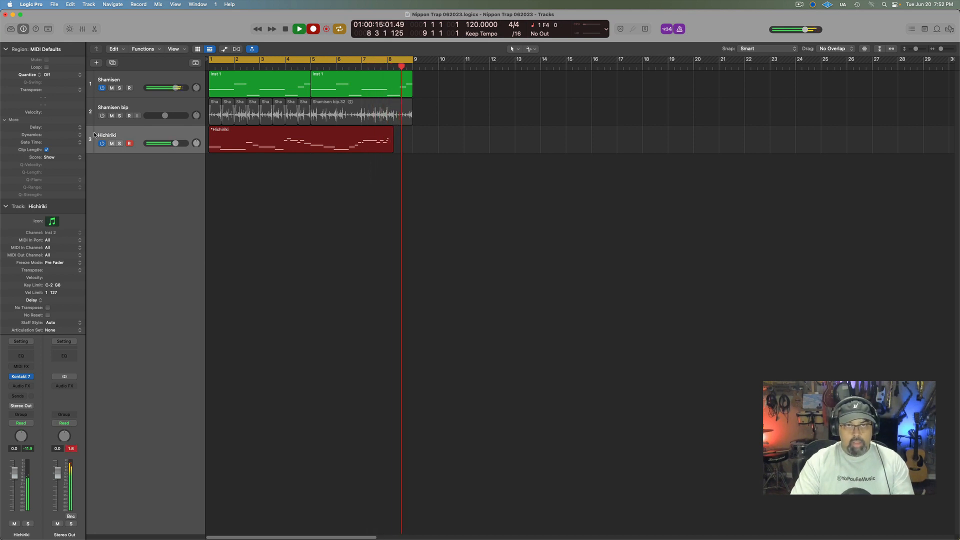
key(space)
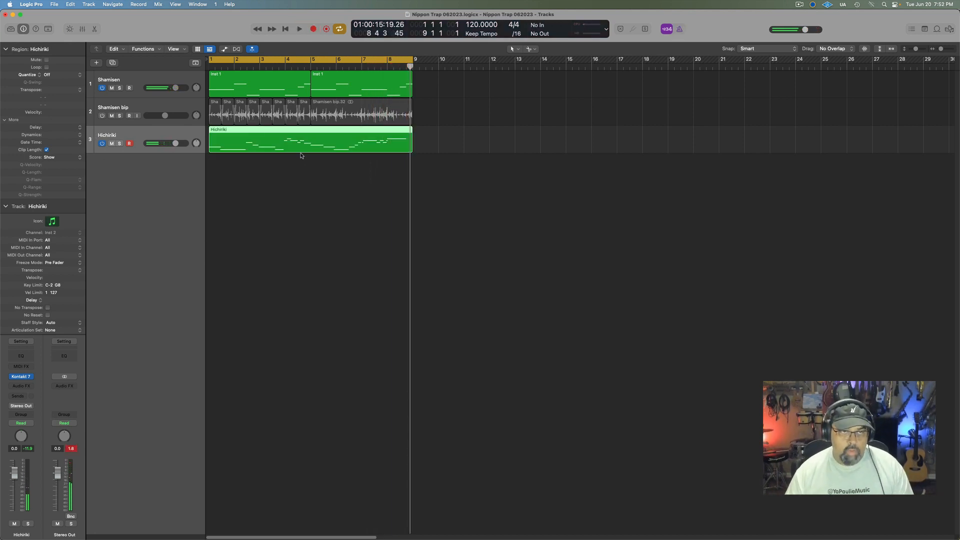
key(e)
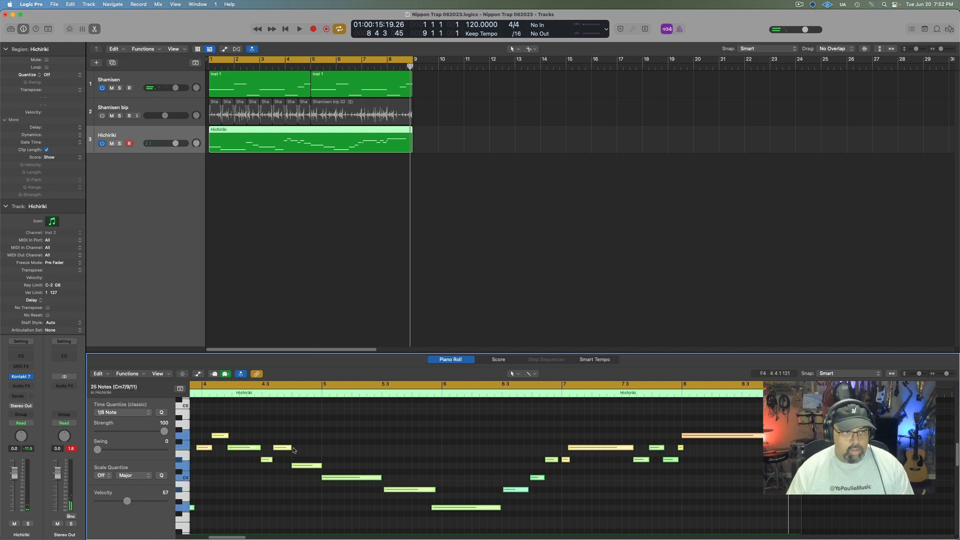
key(space)
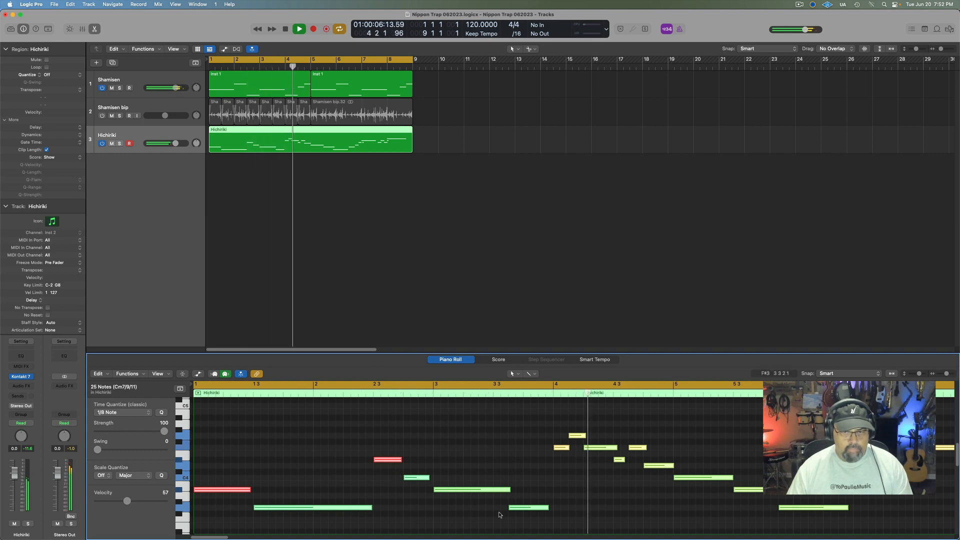
key(space)
- Delete the short G3 note late in bar 3 and shorten the preceding A#3 note to end before beat 3
click(539, 515)
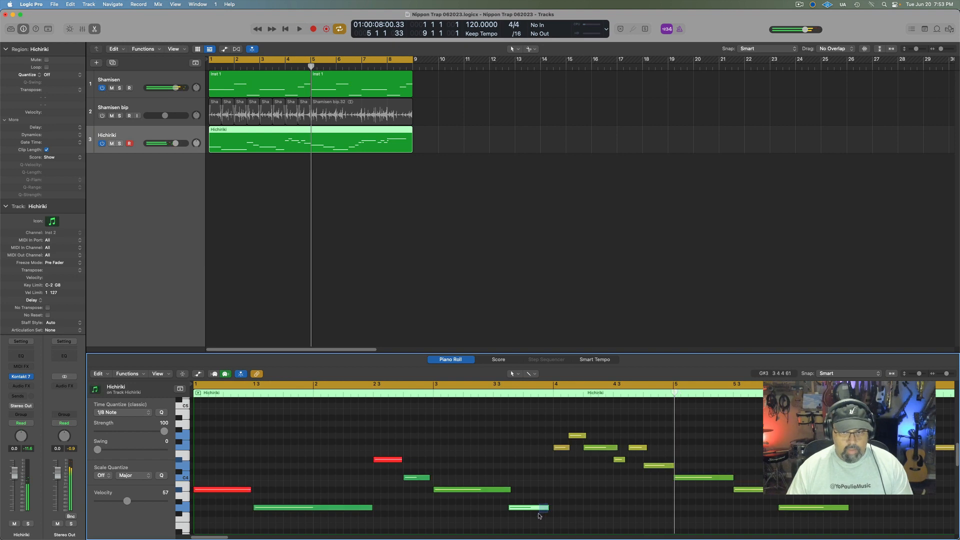
key(Delete)
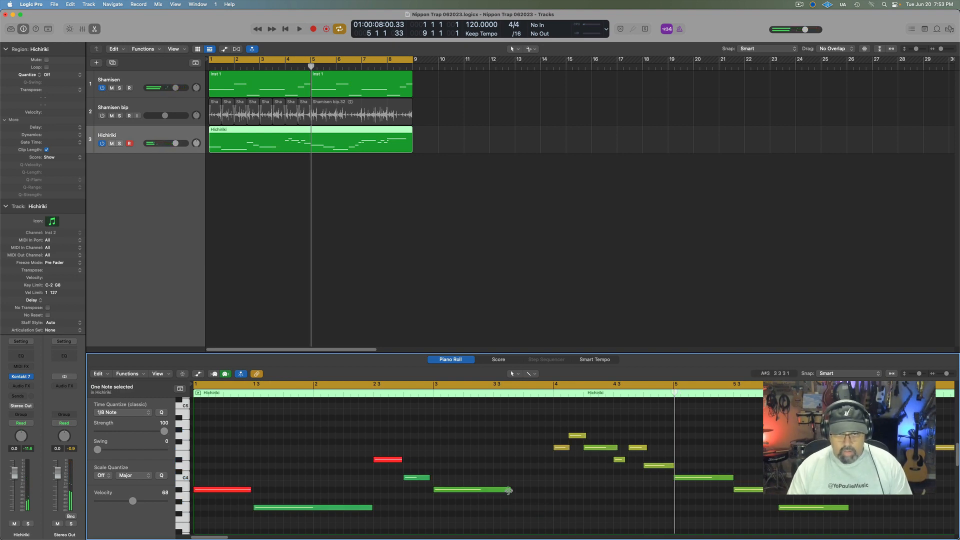
drag(509, 490, 486, 490)
- Set the velocity of the opening A#3 note and the bar 2 D#4 note to 91 and play the result
click(379, 459)
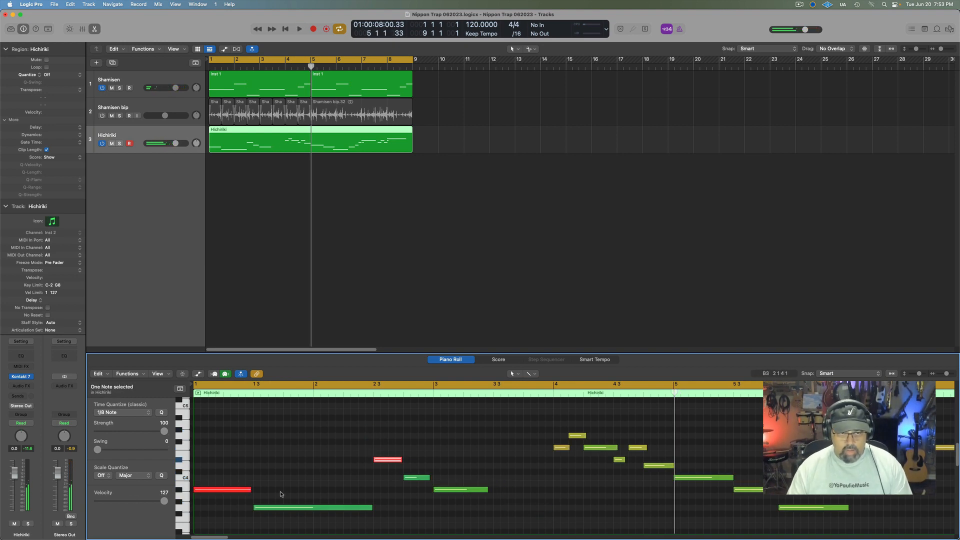
shift+click(245, 490)
click(145, 501)
key(space)
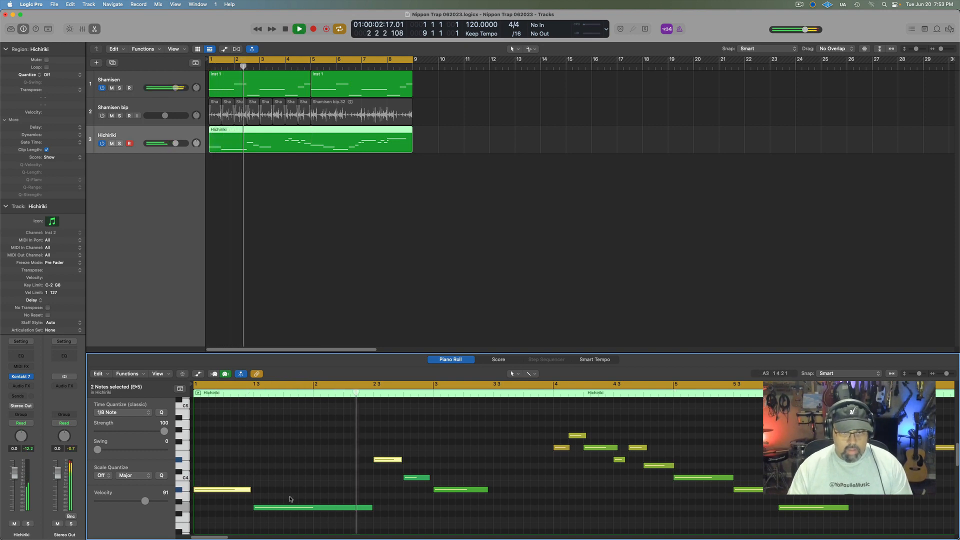
key(space)
- Shorten the long G3 note spanning bars 1 and 2, extend the opening A#3 to meet it, and play the result
click(356, 502)
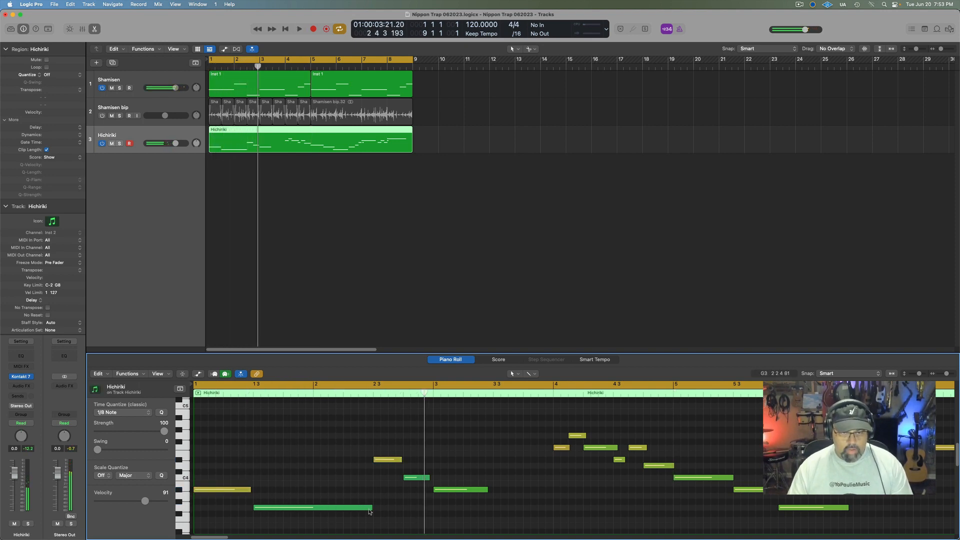
click(369, 510)
key(space)
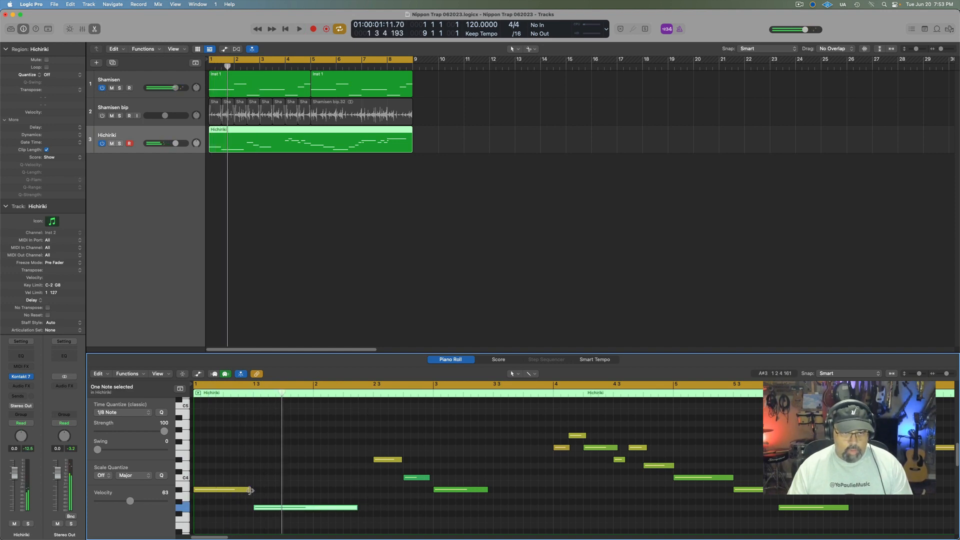
click(250, 489)
key(space)
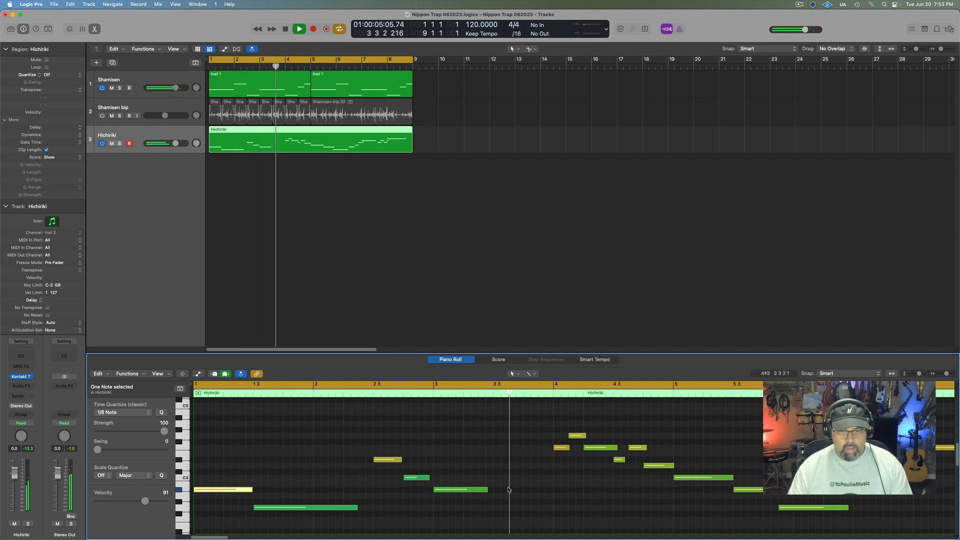
- Extend the A#3 note at bar 3 past its third beat and lengthen the bar 2 C4 note to reach bar 3
key(space)
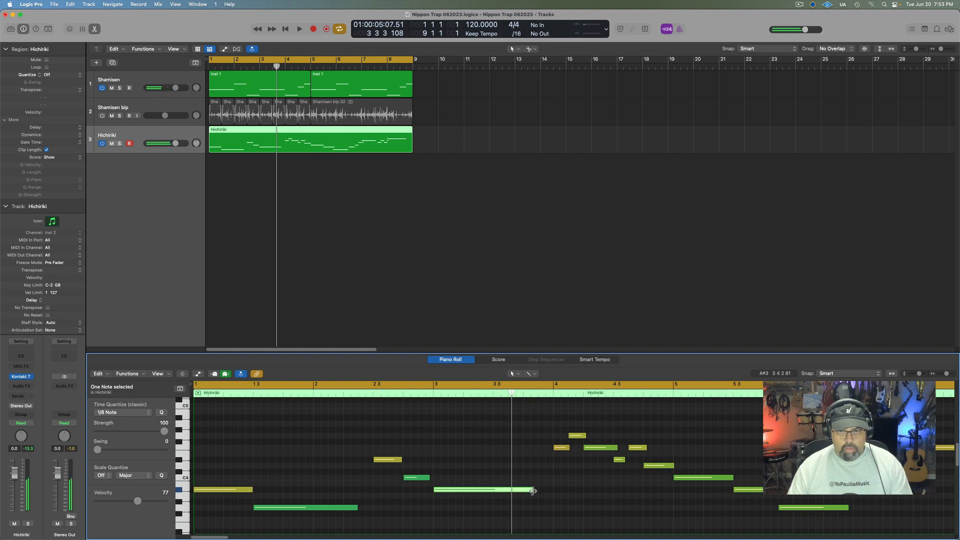
key(space)
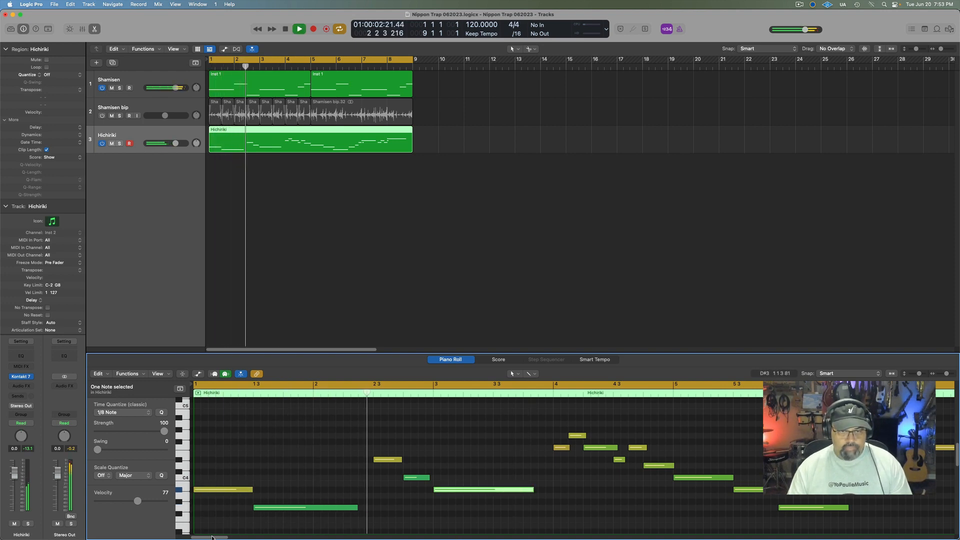
key(space)
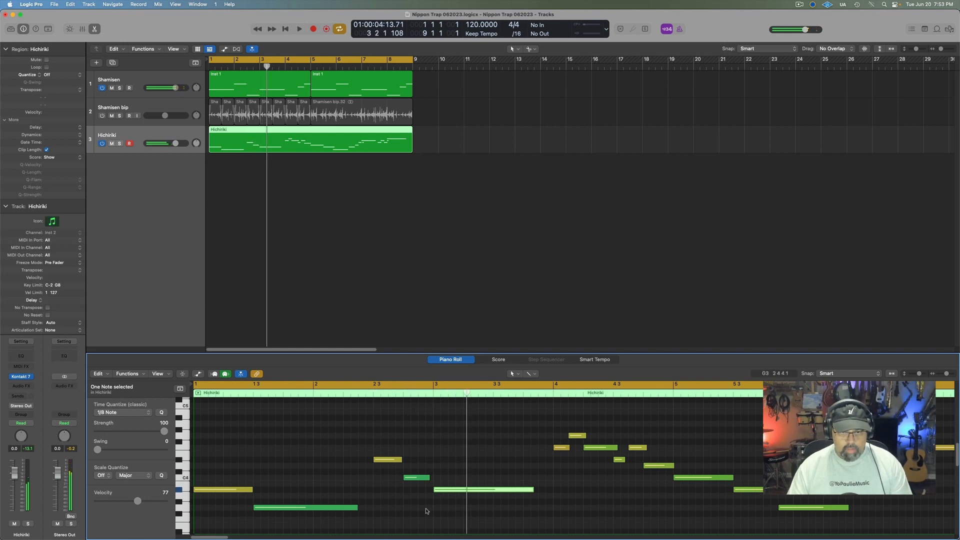
drag(429, 478, 434, 477)
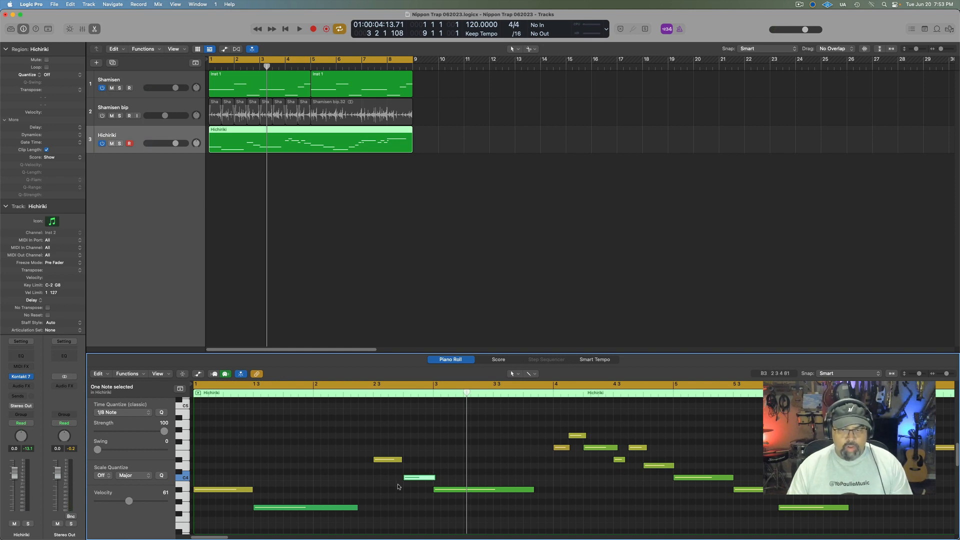
- Play the melody, trim the start of the long G3 note to the bar 6 downbeat, and replay from around bar 4
key(Return)
key(space)
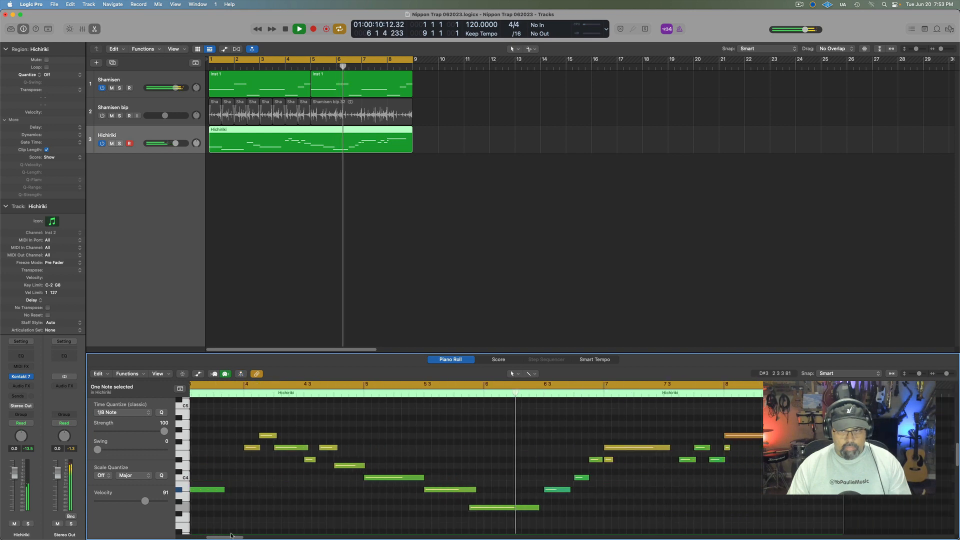
key(space)
drag(464, 508, 479, 508)
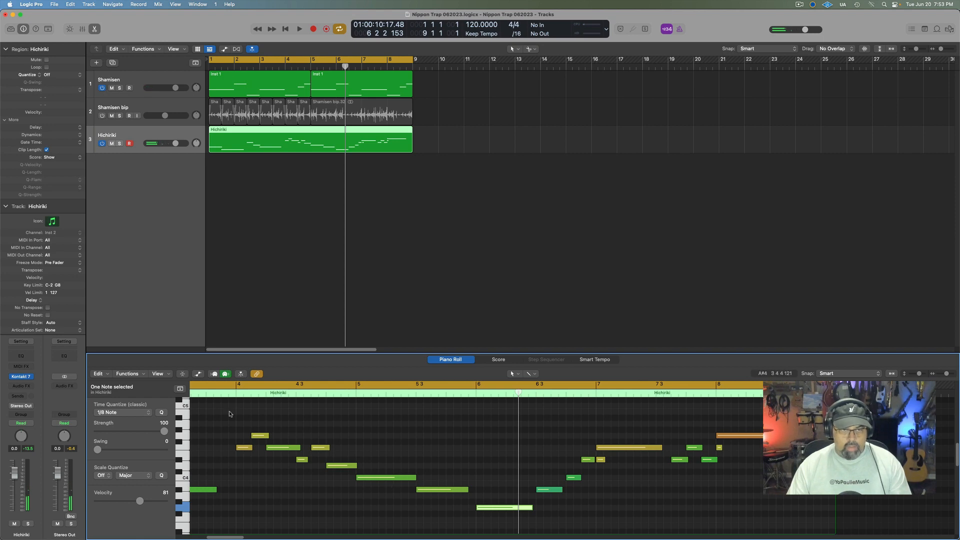
click(235, 386)
double_click(234, 393)
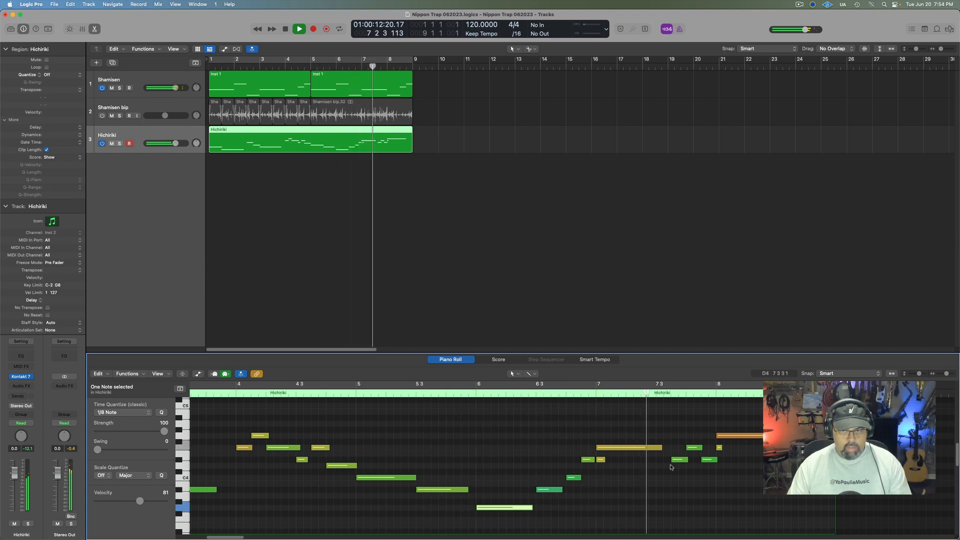
key(space)
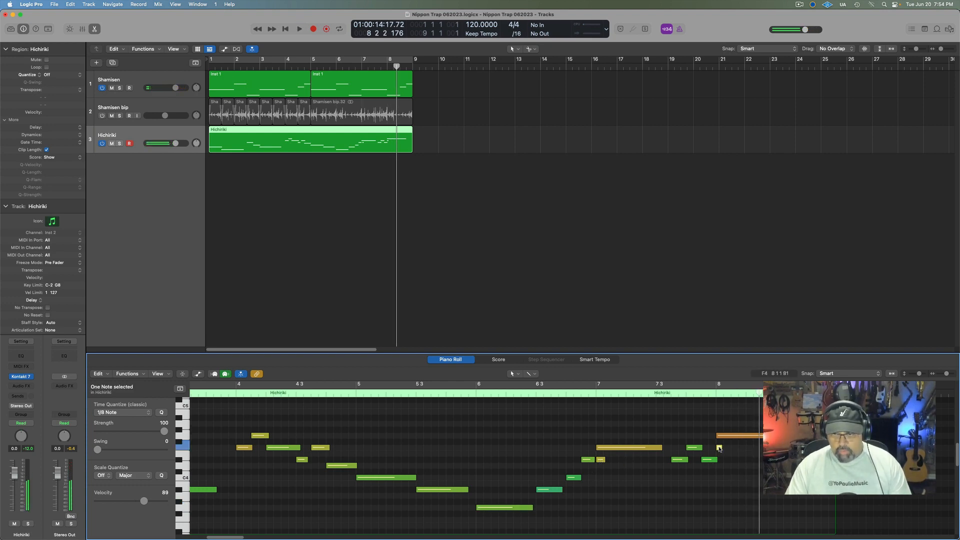
- Nudge the short F4 and D#4 pickup notes ahead of bars 8 and 7, shorten the preceding D#4, and play from bar 6
drag(719, 448, 716, 448)
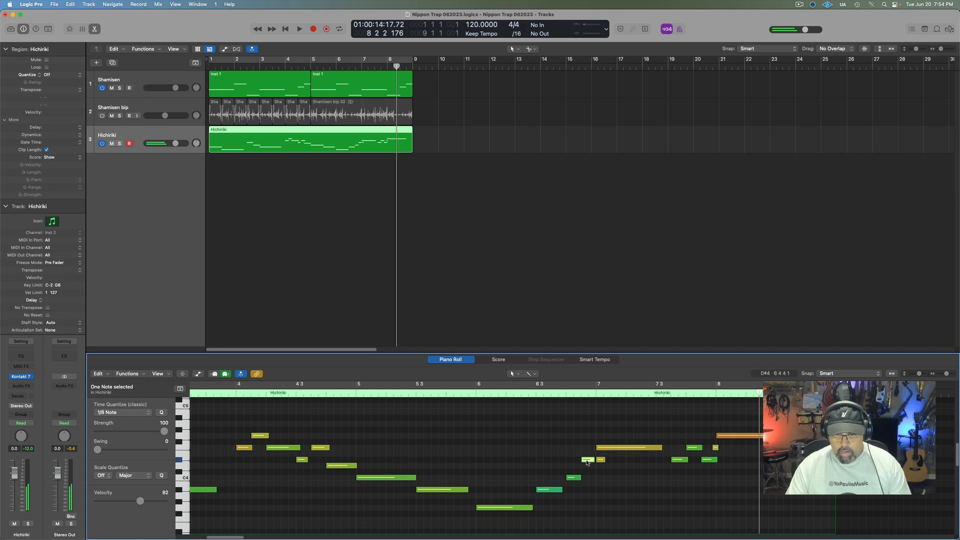
click(589, 460)
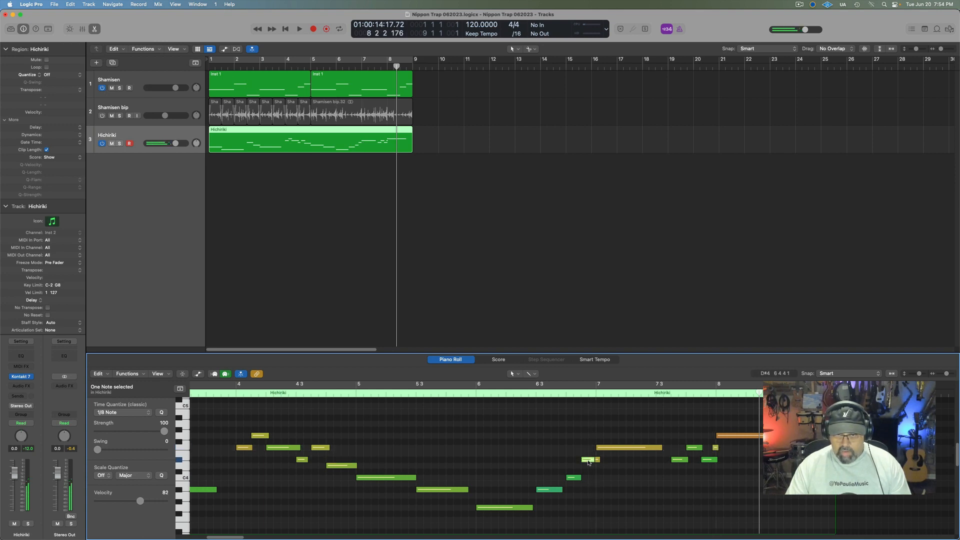
click(477, 394)
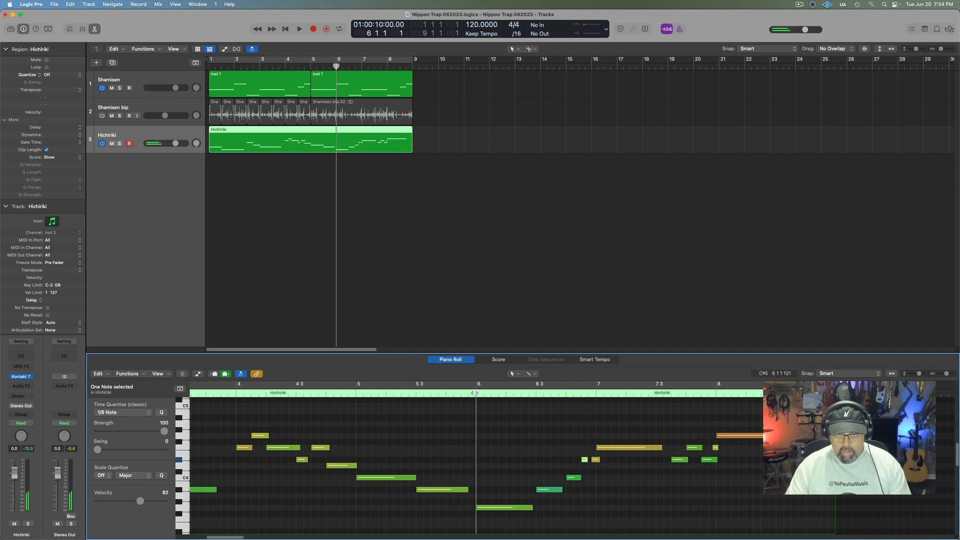
key(space)
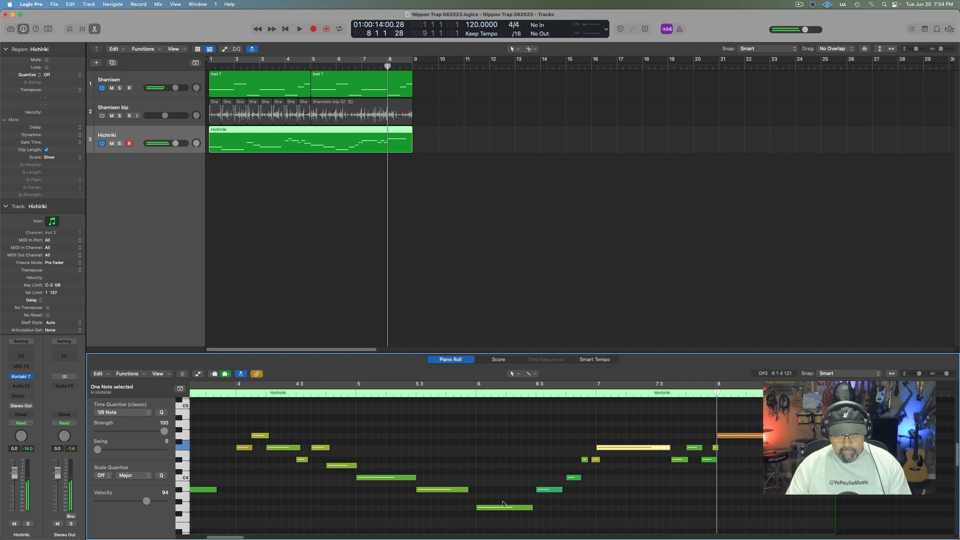
- Shorten the end of the bar 6 G3 note, lengthen the following A#3 towards the C4, and play from bar 6
drag(530, 507, 528, 510)
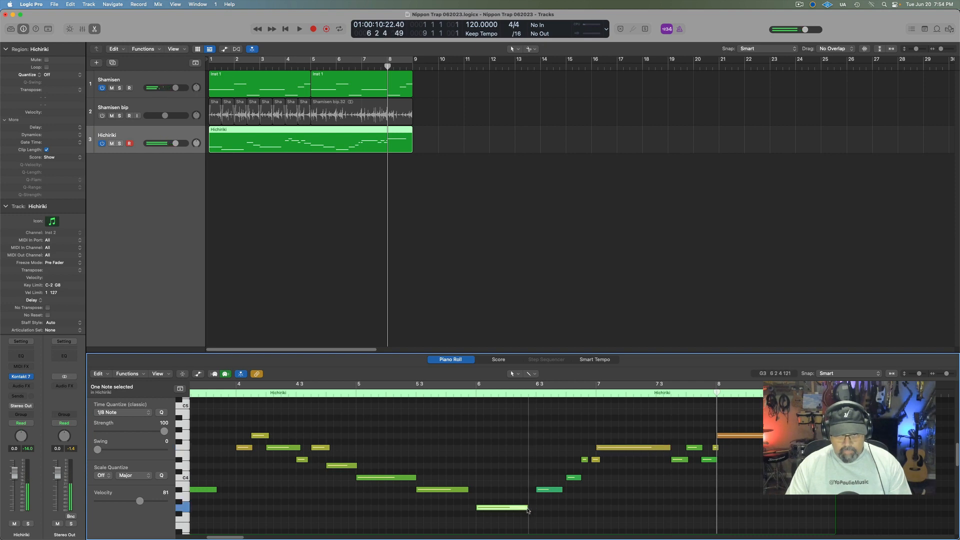
click(471, 399)
key(space)
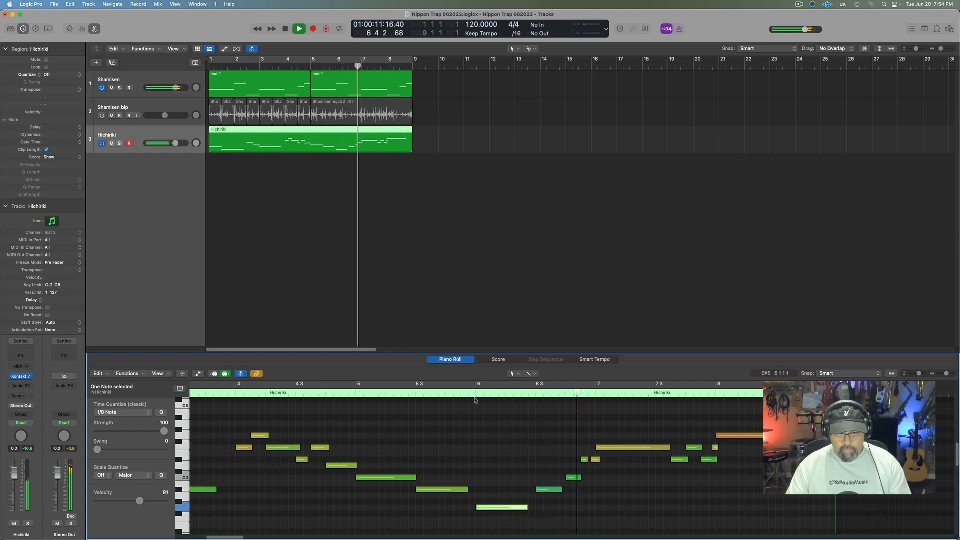
key(space)
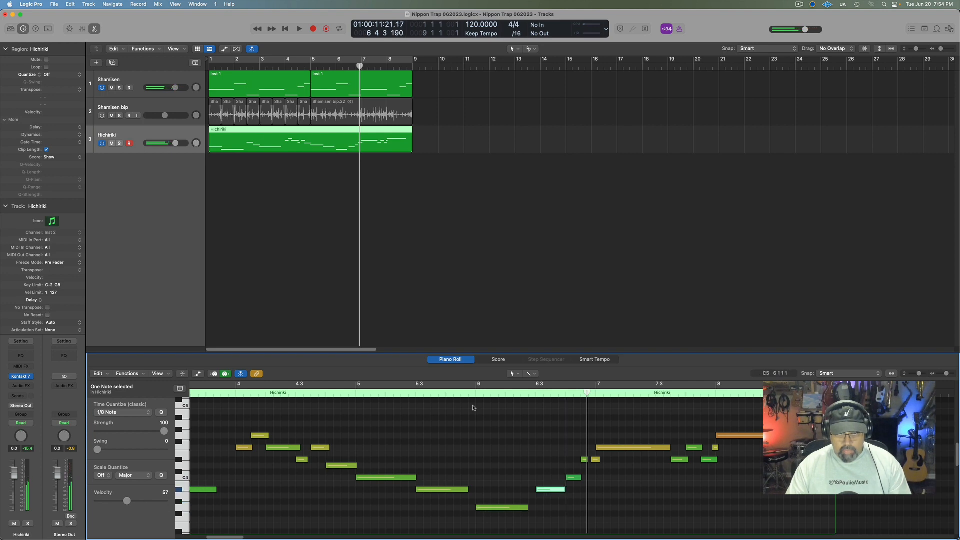
click(475, 393)
key(space)
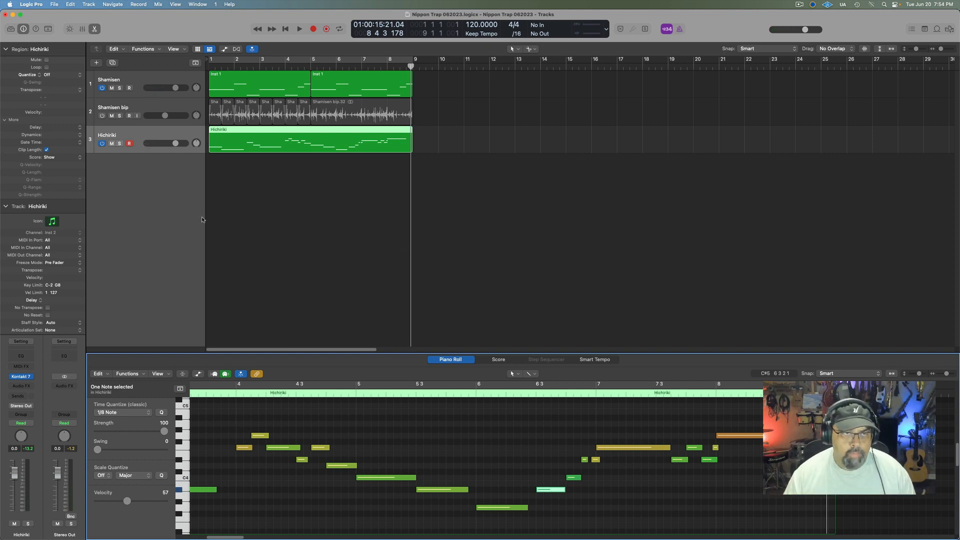
- Turn the eight-bar cycle back on and bounce the Hichiriki region in place to a new track as Hichiriki_bip
click(151, 134)
click(302, 65)
click(303, 59)
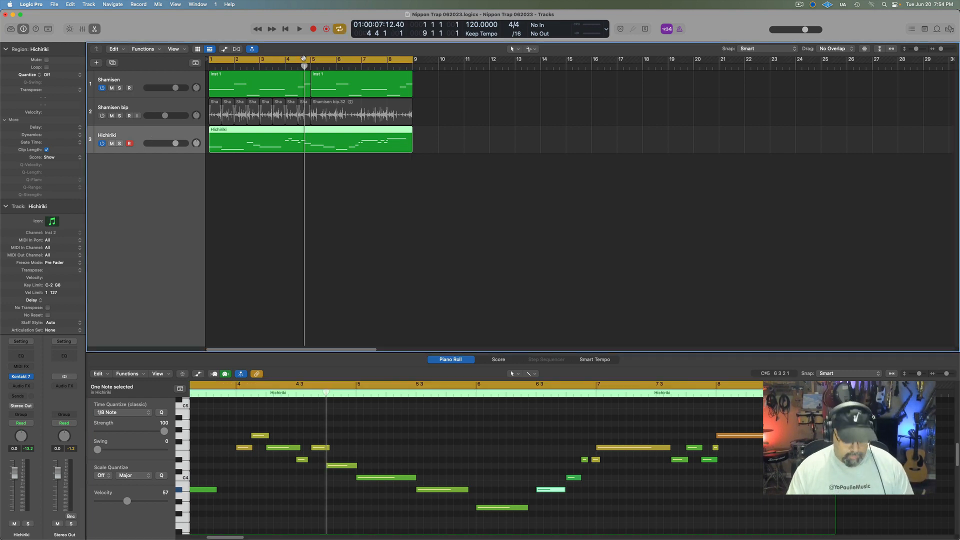
key(ctrl+b)
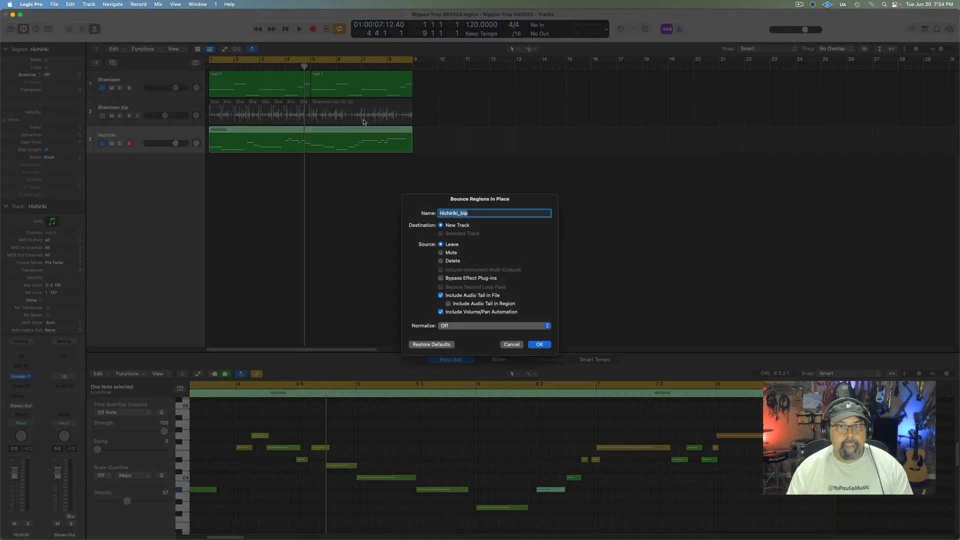
click(537, 350)
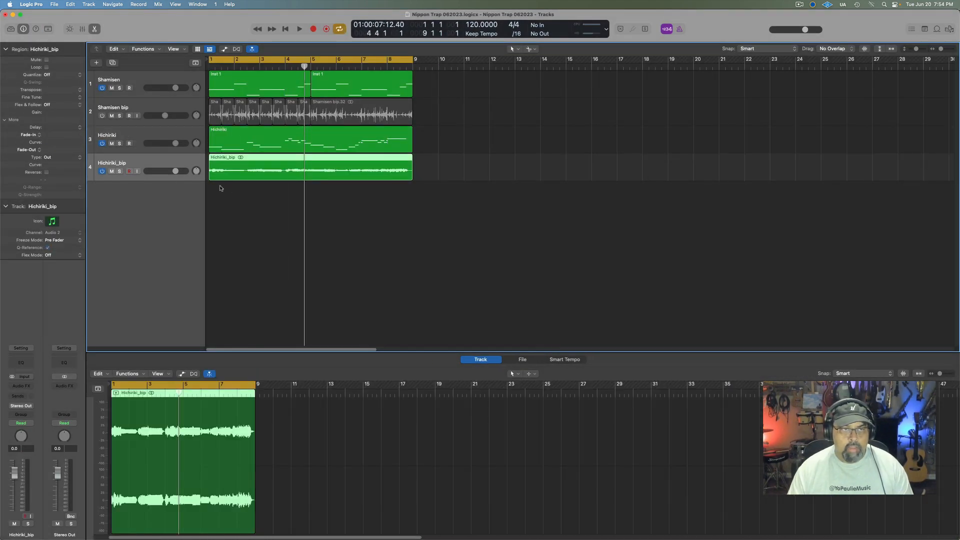
- Reverse the bounced Hichiriki_bip region, switch off the Shamisen track, and play the two Hichiriki tracks from the start
click(47, 172)
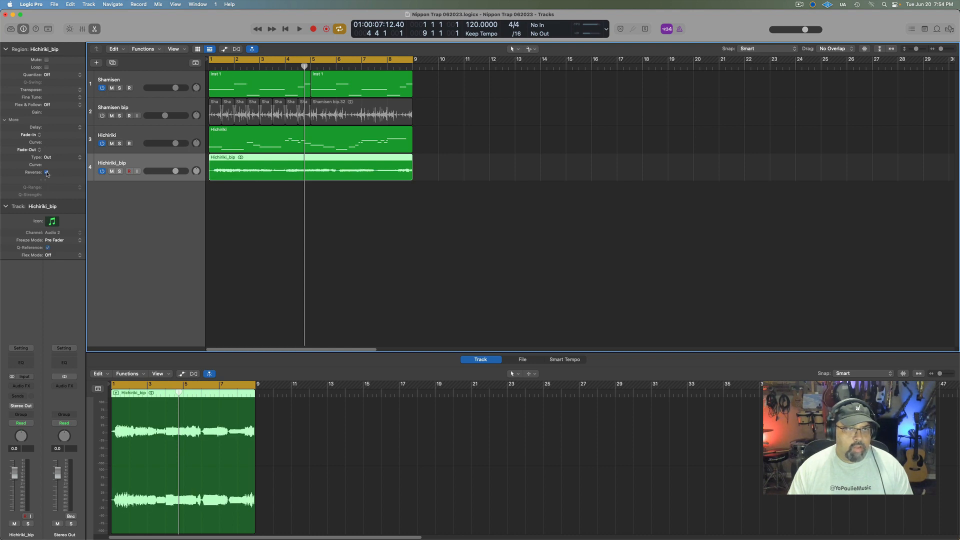
click(103, 89)
key(Return)
key(space)
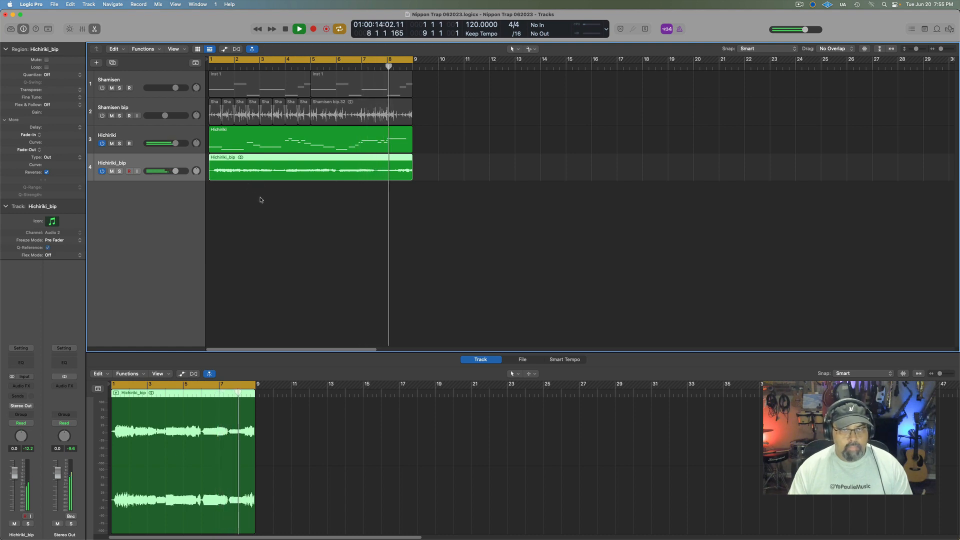
key(space)
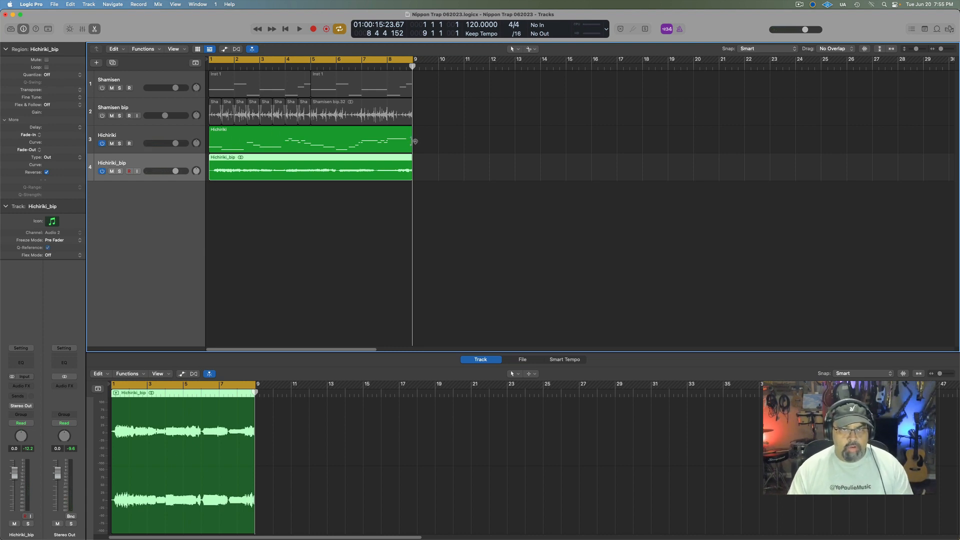
- Switch the Shamisen bip and Shamisen tracks back on and play all four tracks together
click(102, 115)
click(102, 88)
key(space)
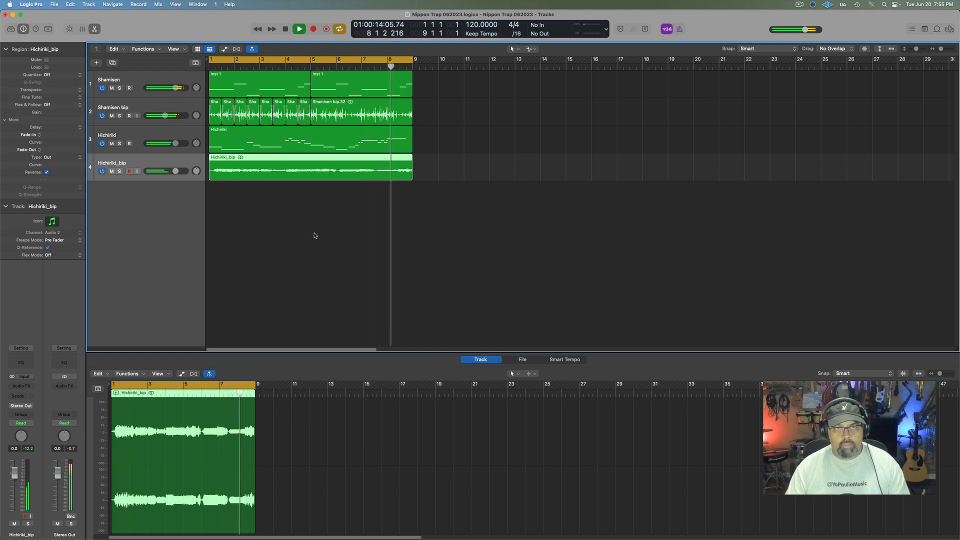
key(space)
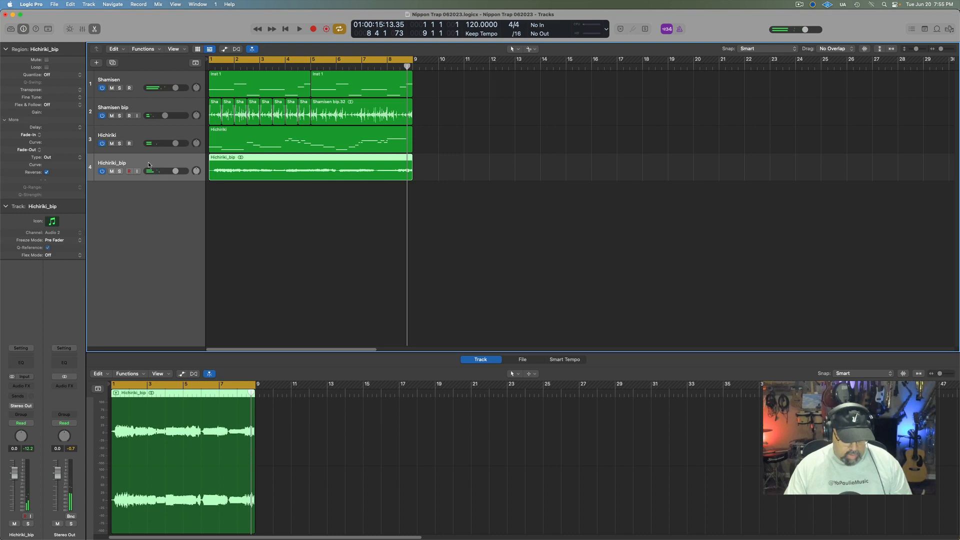
- Duplicate the Hichiriki_bip track with its region, turn off Reverse on the copy, and slice it into eight one-bar regions
click(113, 63)
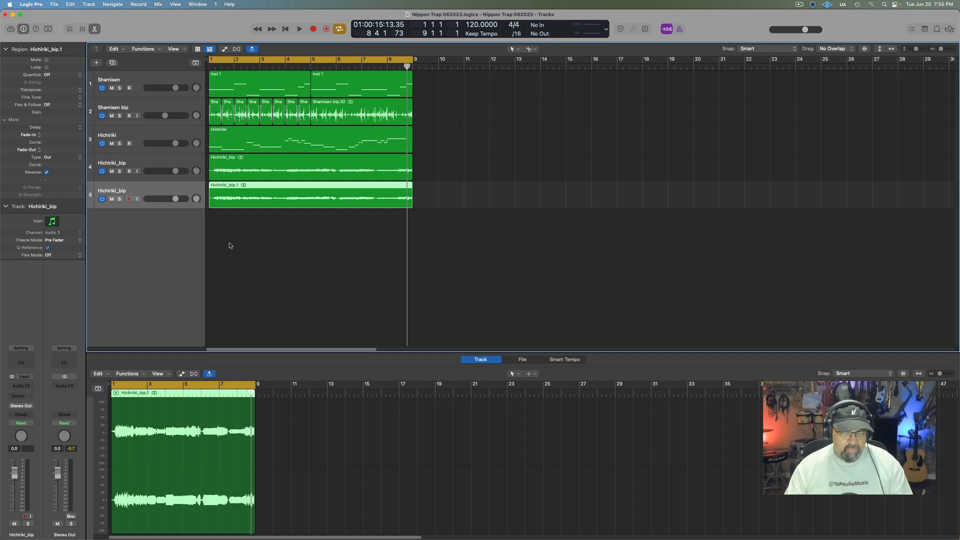
click(46, 172)
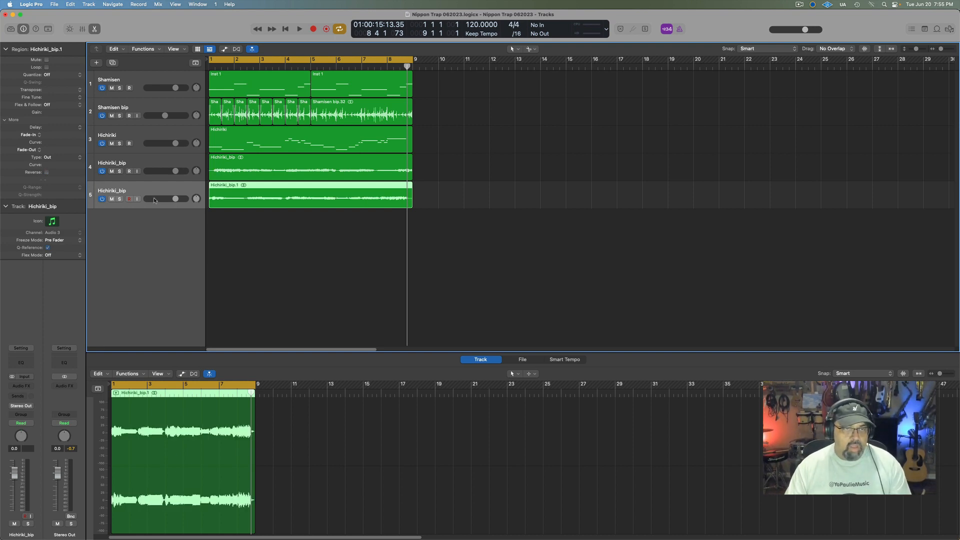
click(232, 67)
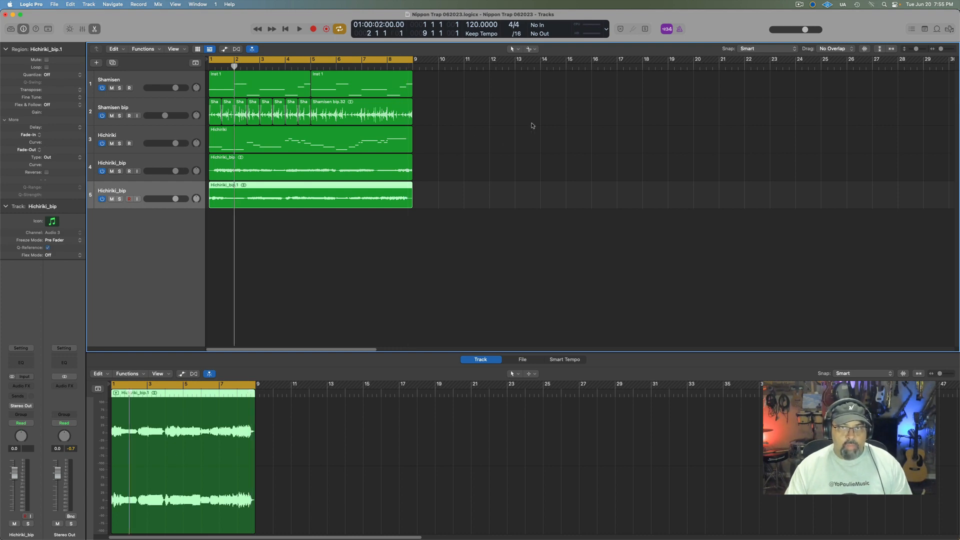
alt+click(236, 201)
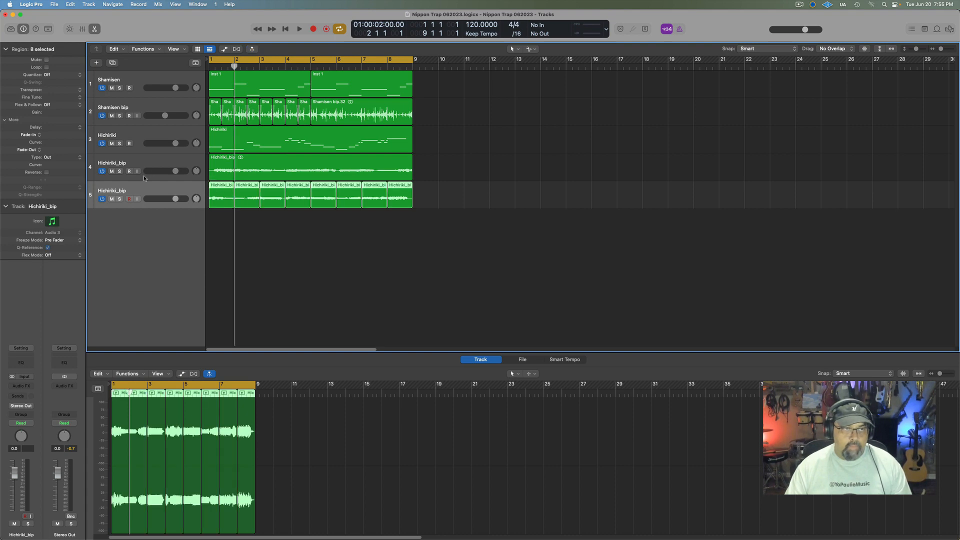
- Solo the sliced Hichiriki_bip track, reverse all eight slices, and play the result
click(119, 199)
key(space)
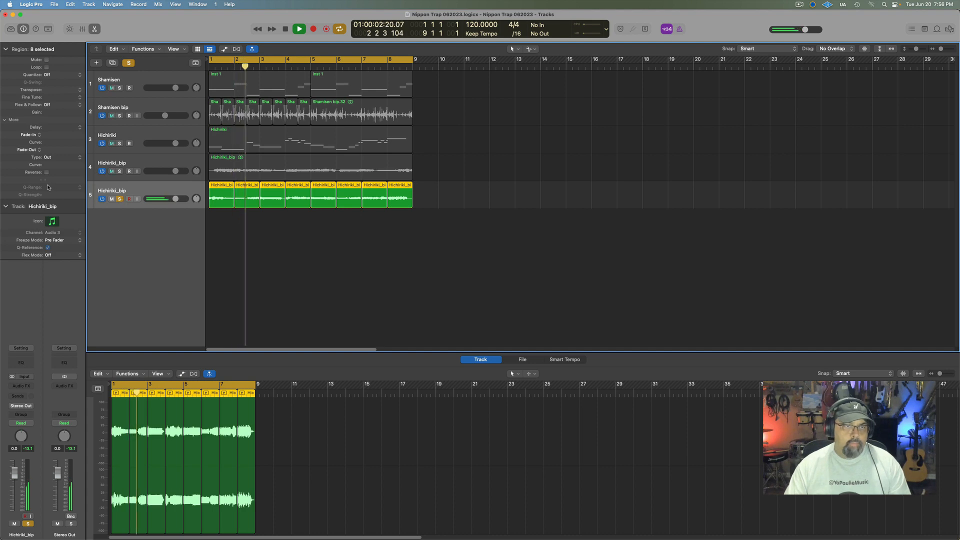
key(space)
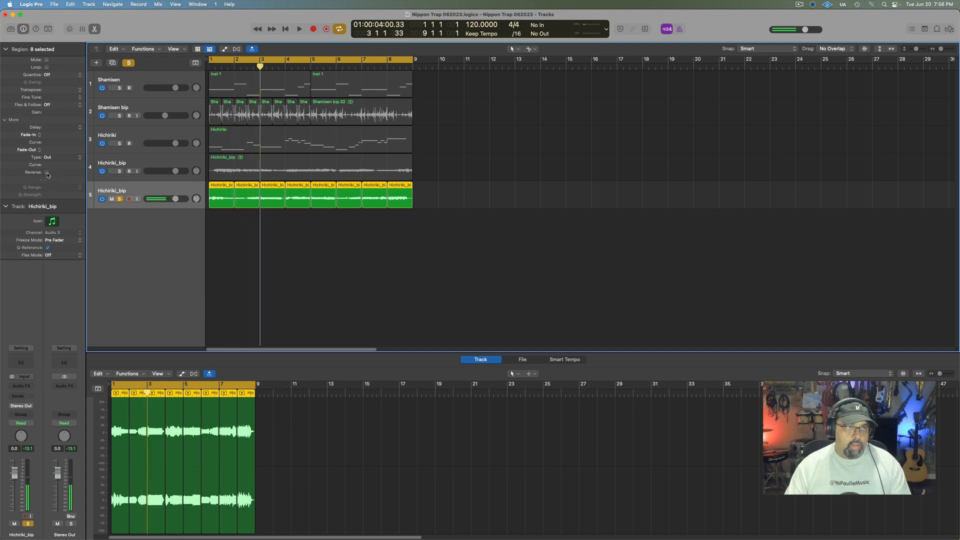
click(46, 173)
key(space)
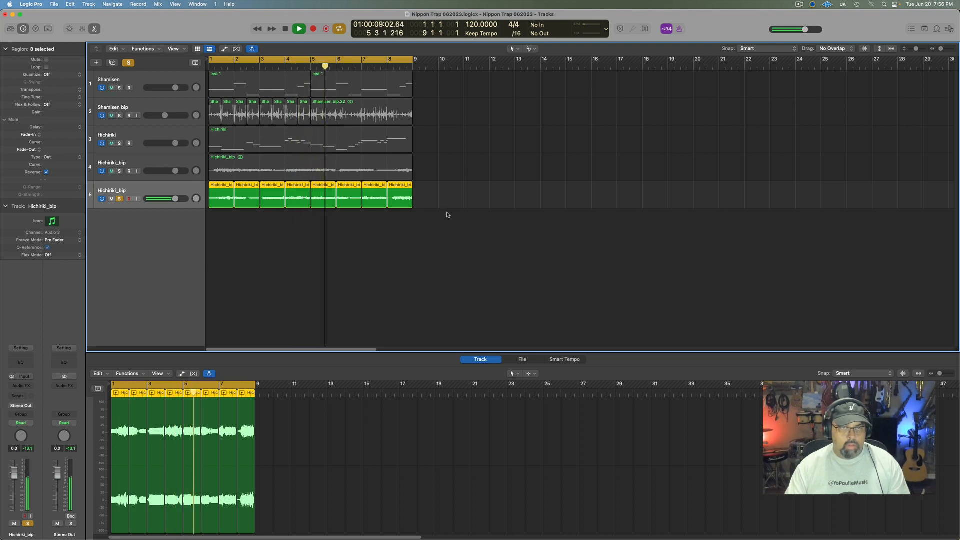
key(space)
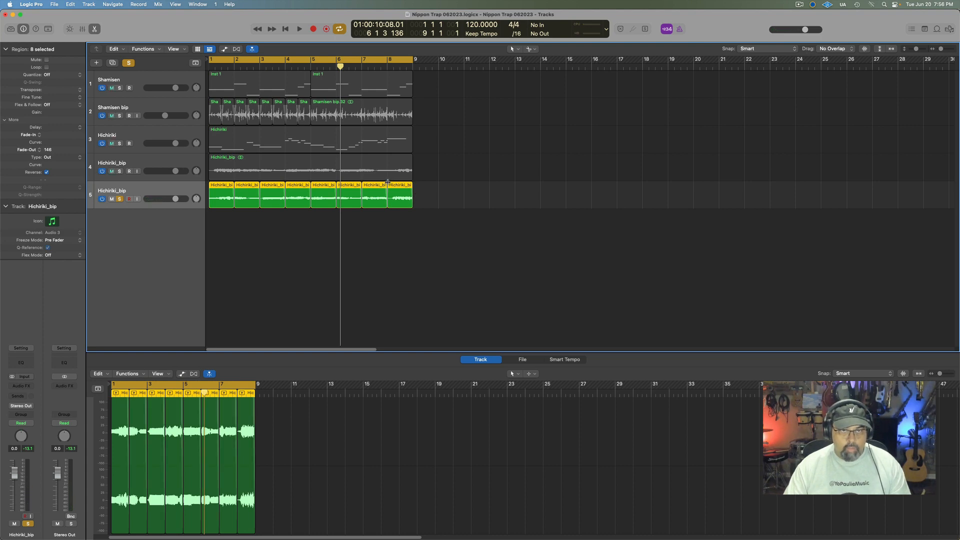
- Add a fade-in of 117 and a fade-out of 264 to all eight Hichiriki slices and play them
drag(387, 183, 389, 183)
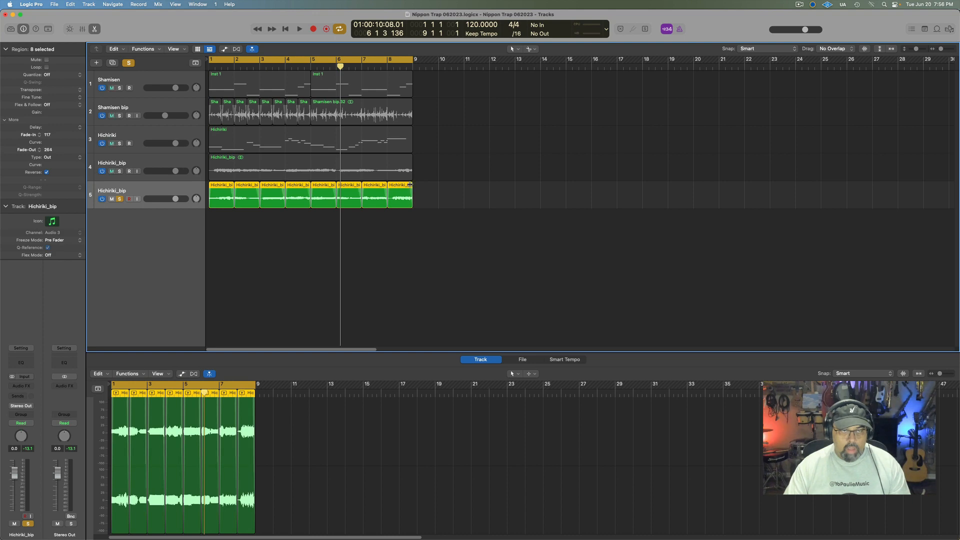
key(space)
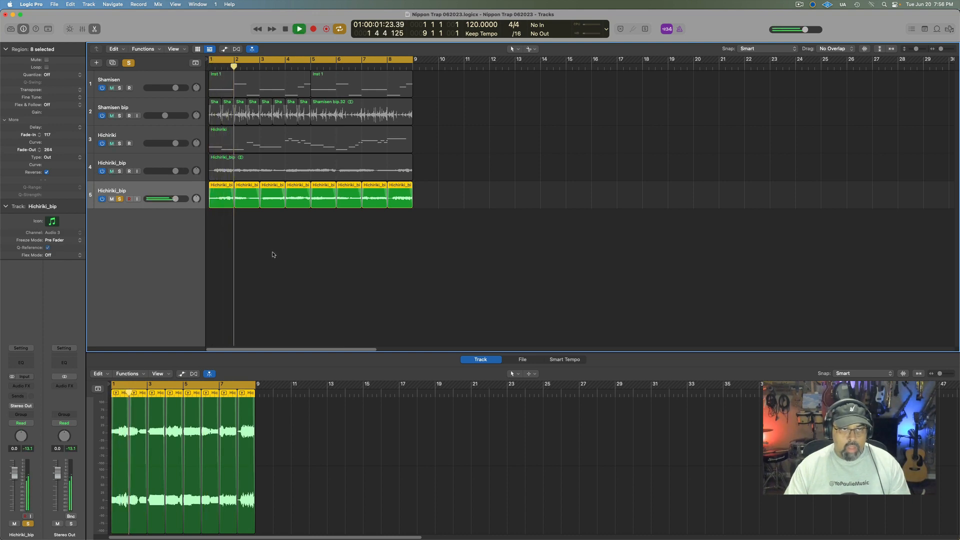
key(space)
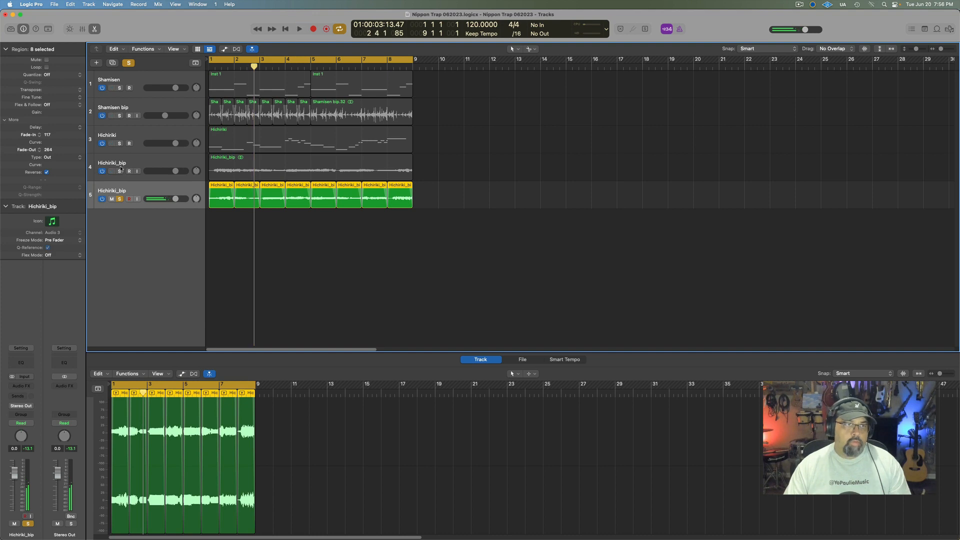
- Clear the solo, mute the Shamisen bip track while auditioning the mix with and without the unsliced Hichiriki_bip, and close the editor
click(129, 63)
key(space)
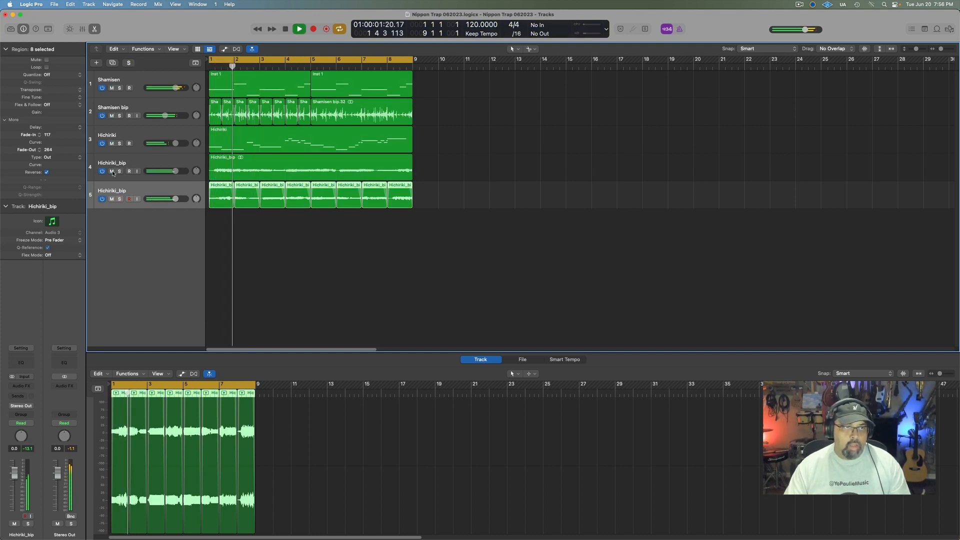
click(112, 171)
click(112, 119)
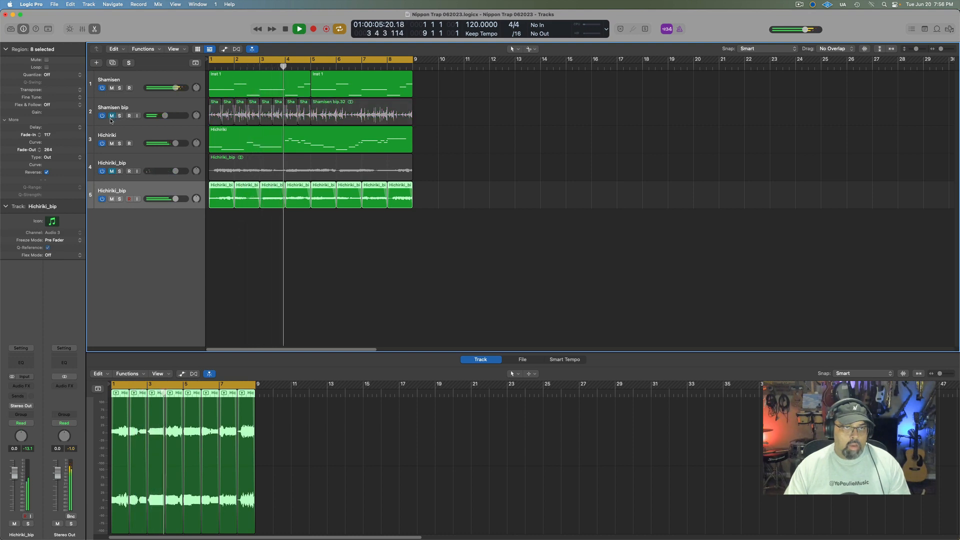
click(111, 171)
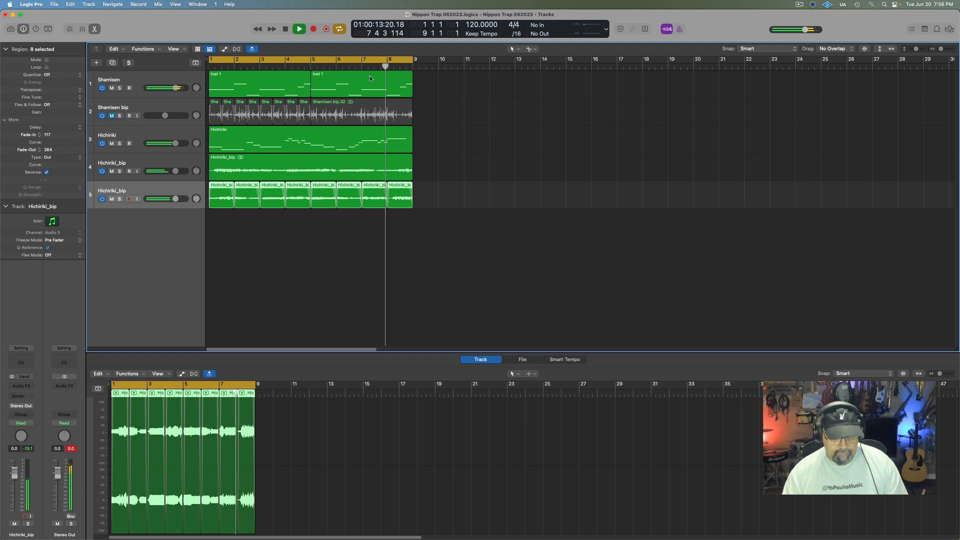
key(e)
key(space)
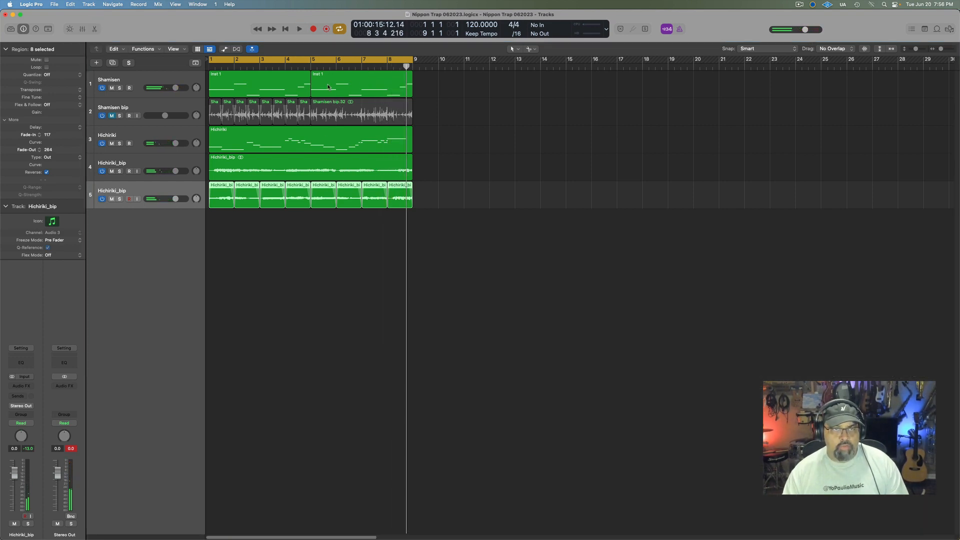
- Unmute the Shamisen bip track and add one software instrument track using Kontakt 7
click(112, 116)
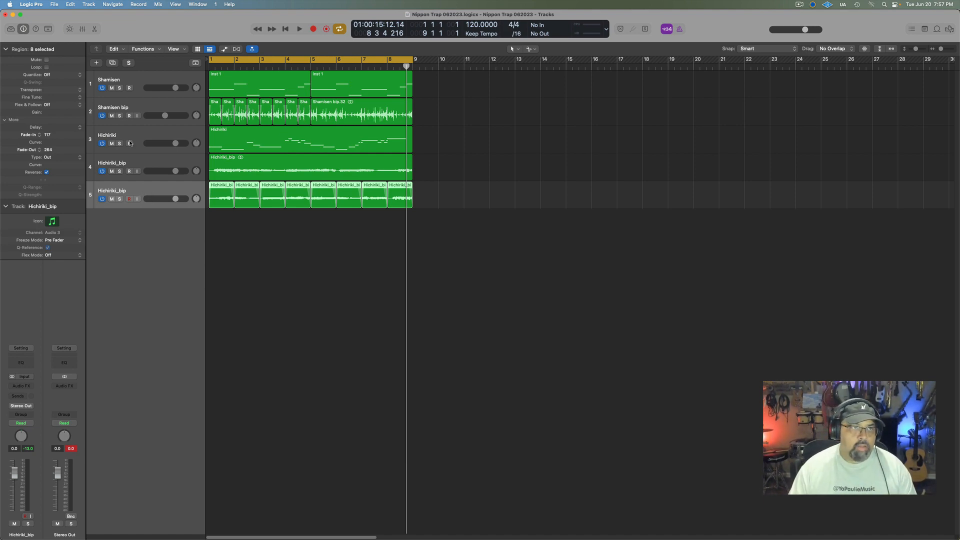
click(96, 63)
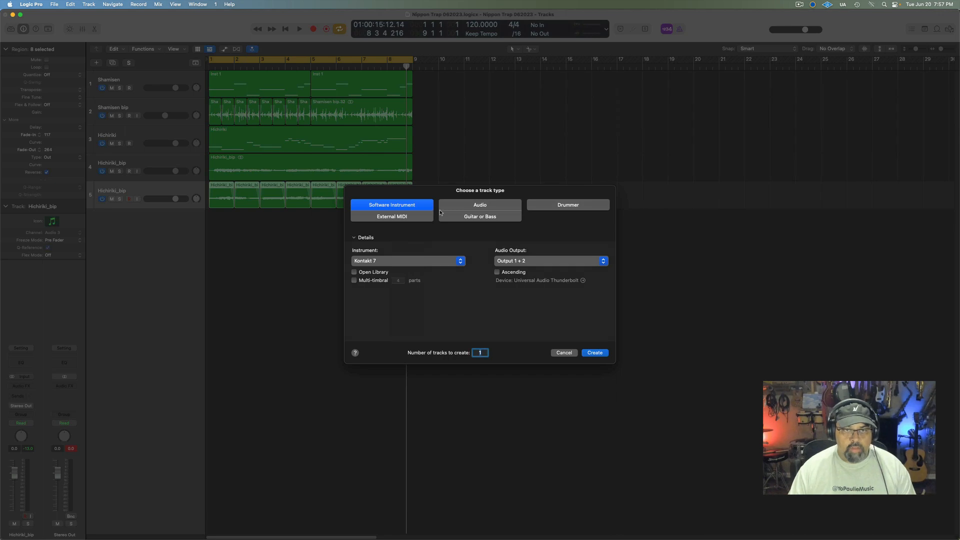
click(595, 353)
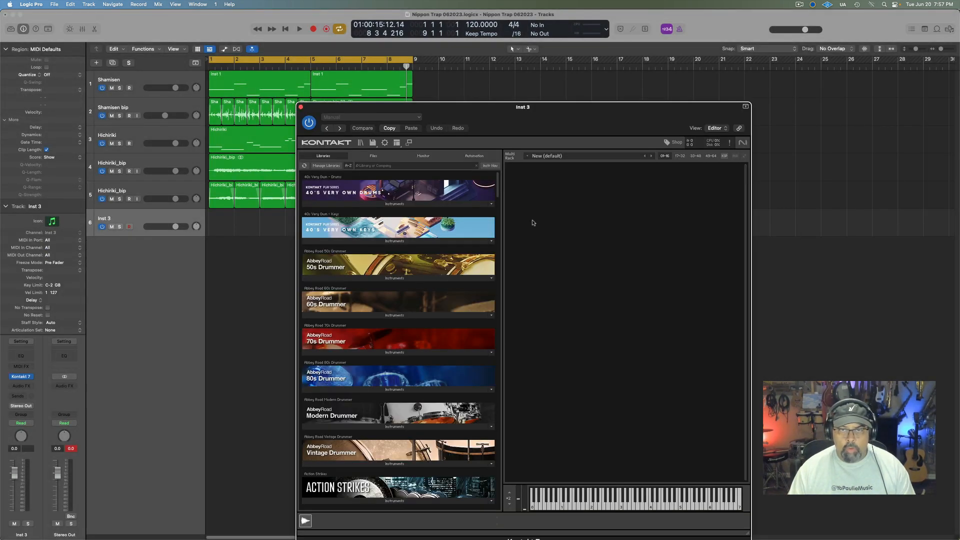
- Audition the Long Distorted, Long Clean, Compressed and Crunchy 808s from 808 Warfare in Kontakt, and settle on Clean 808
right_click(532, 222)
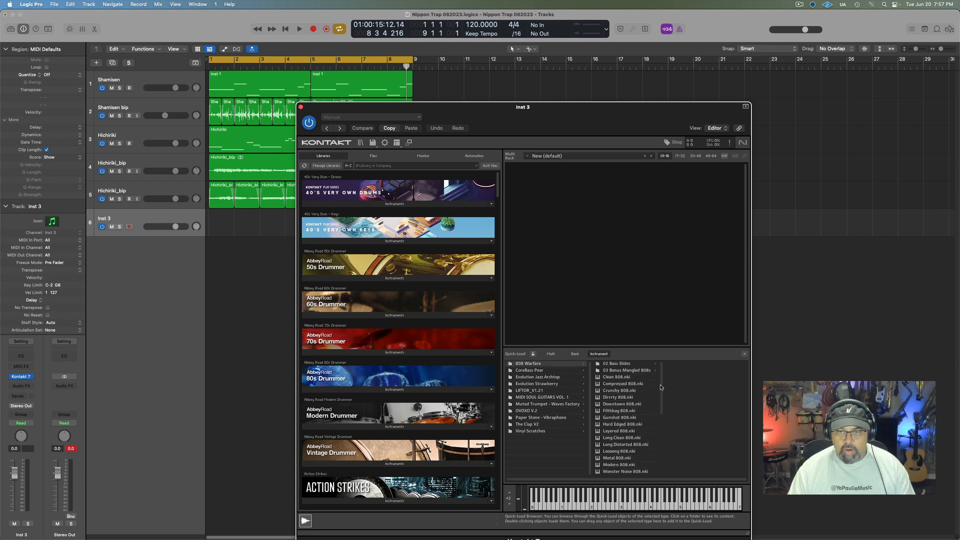
double_click(634, 444)
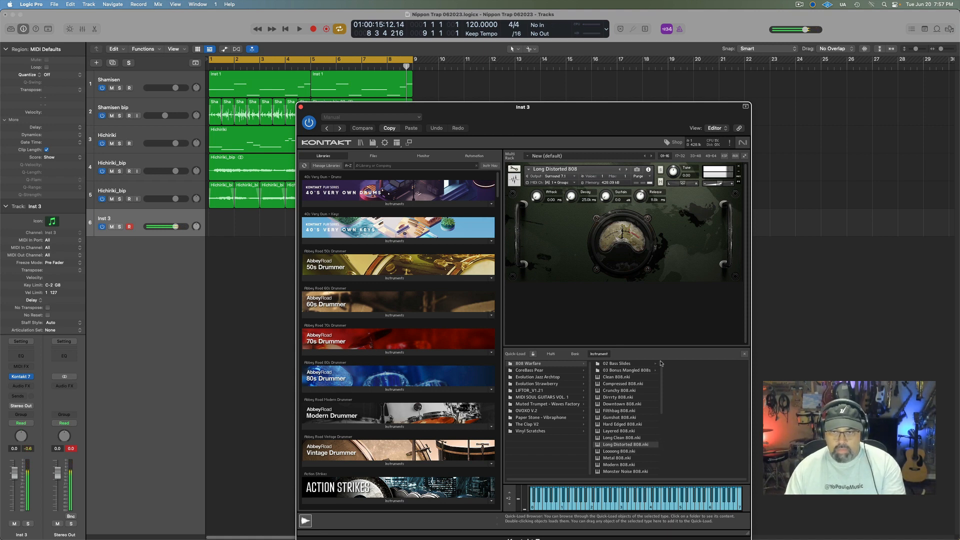
click(620, 169)
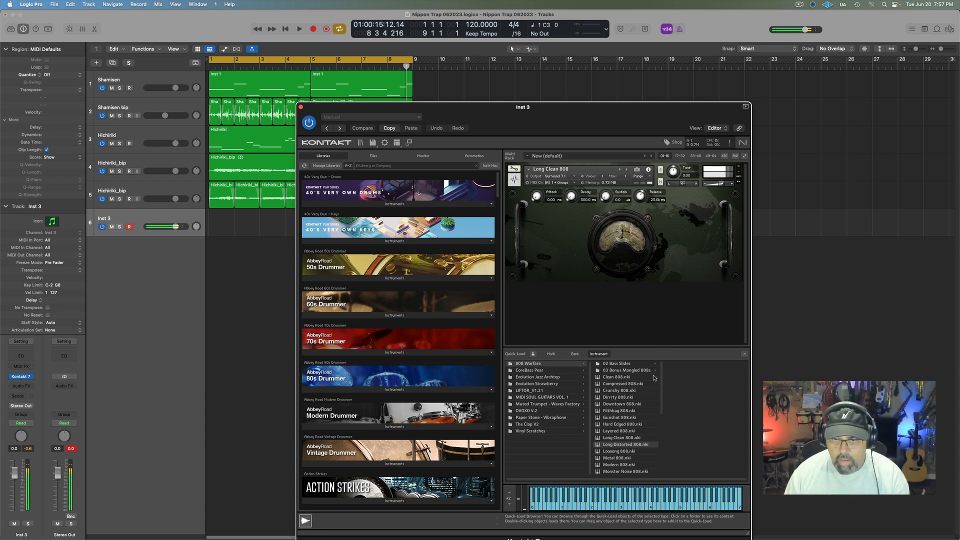
click(738, 167)
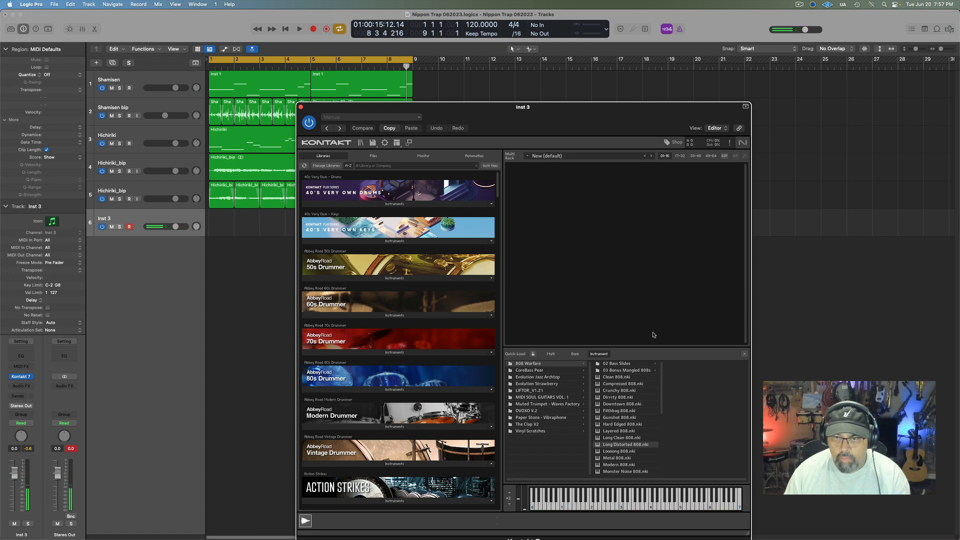
double_click(618, 377)
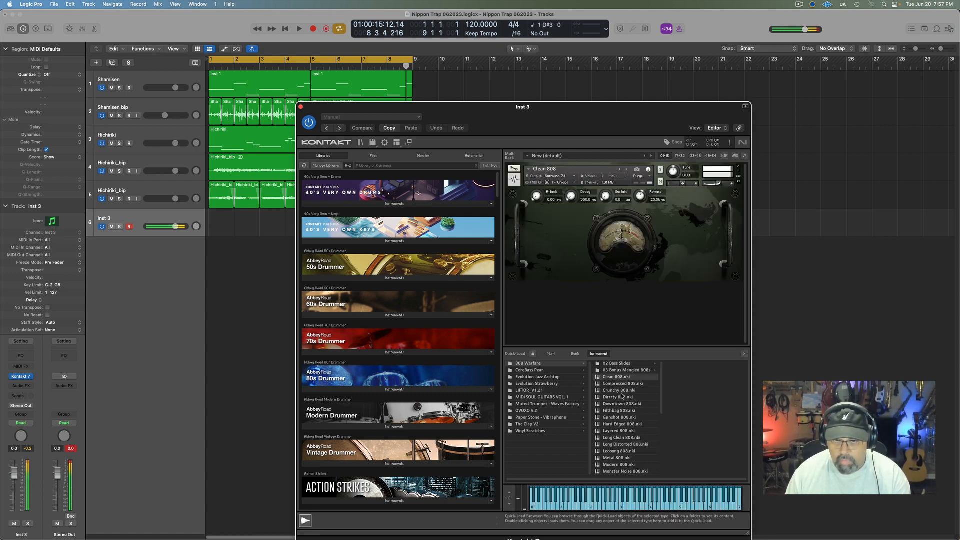
click(627, 170)
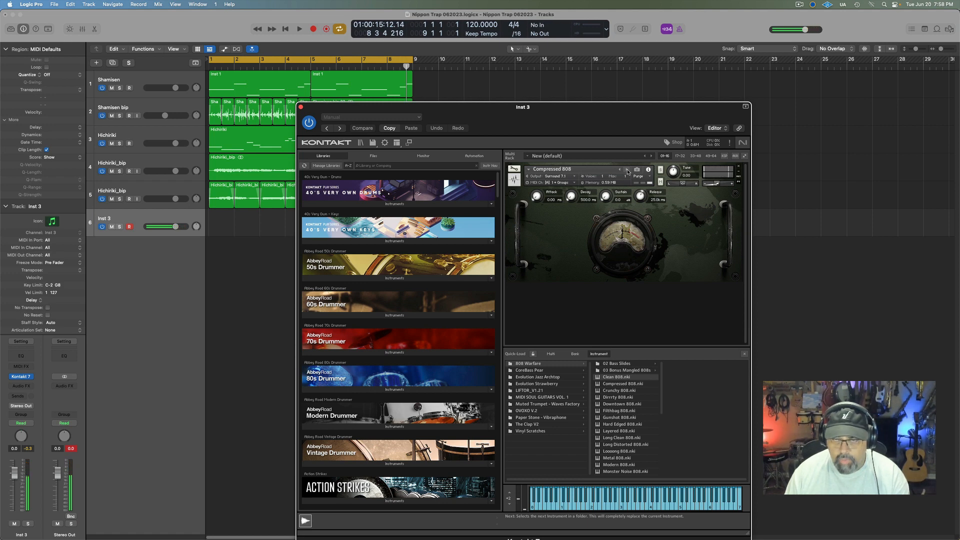
click(627, 170)
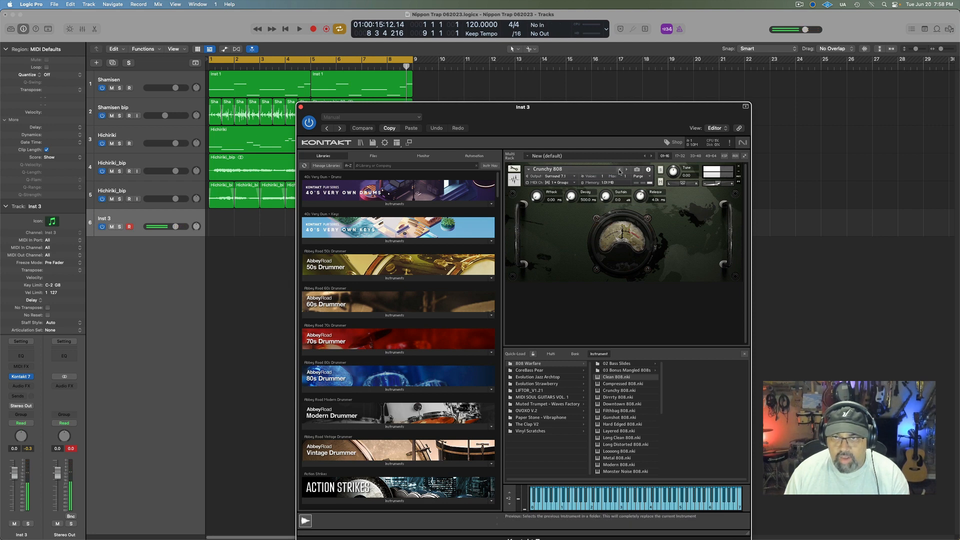
click(620, 170)
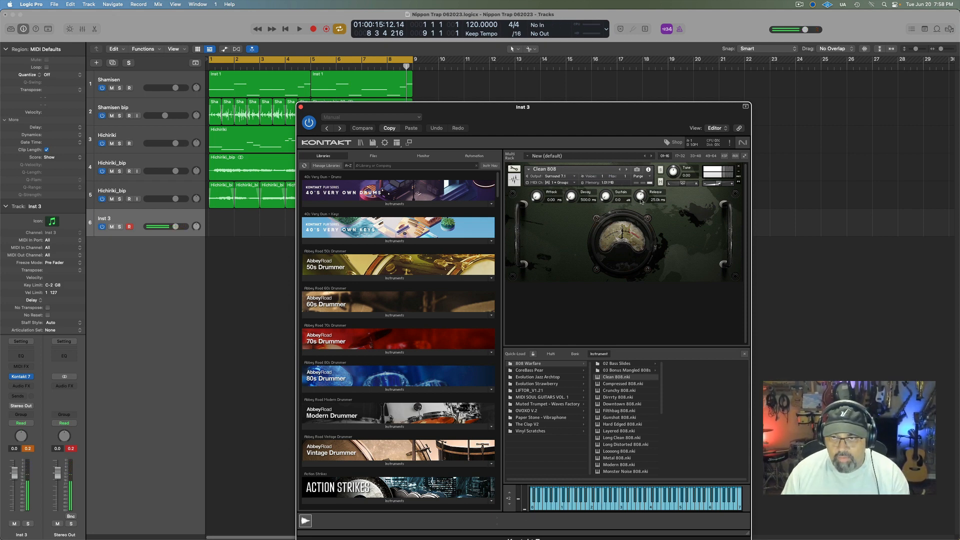
- Set the Clean 808's release to about 1.1k, close Kontakt, and rename the track to 808
drag(641, 198, 641, 194)
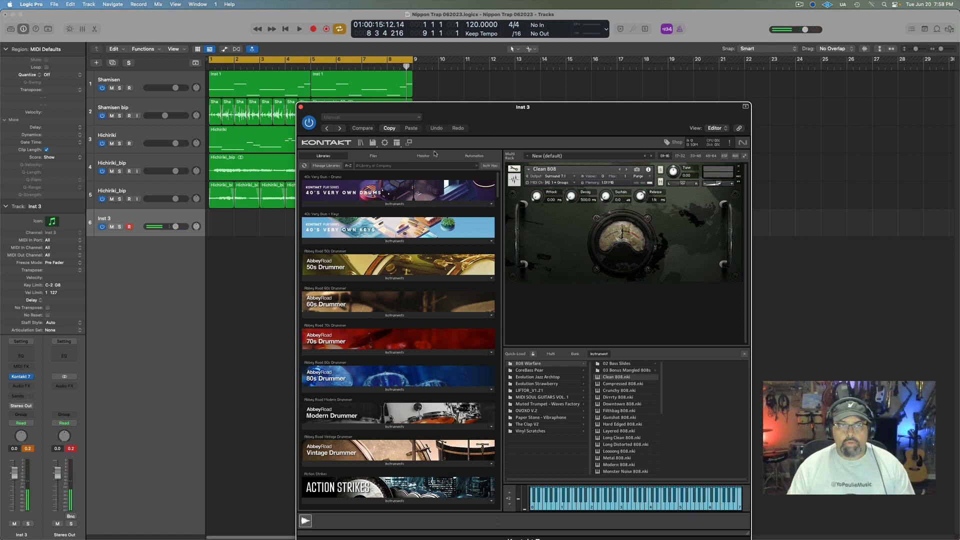
click(300, 107)
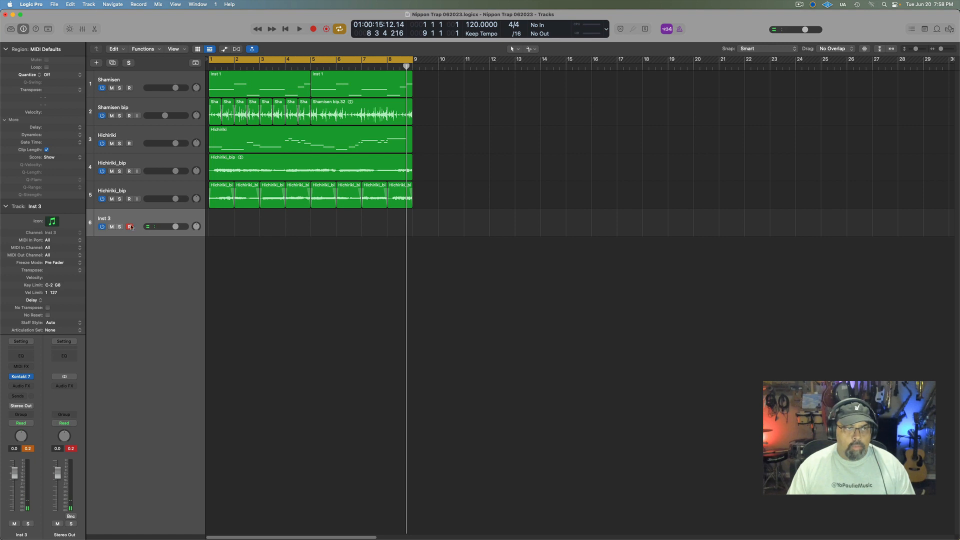
double_click(110, 218)
text(808)
key(Return)
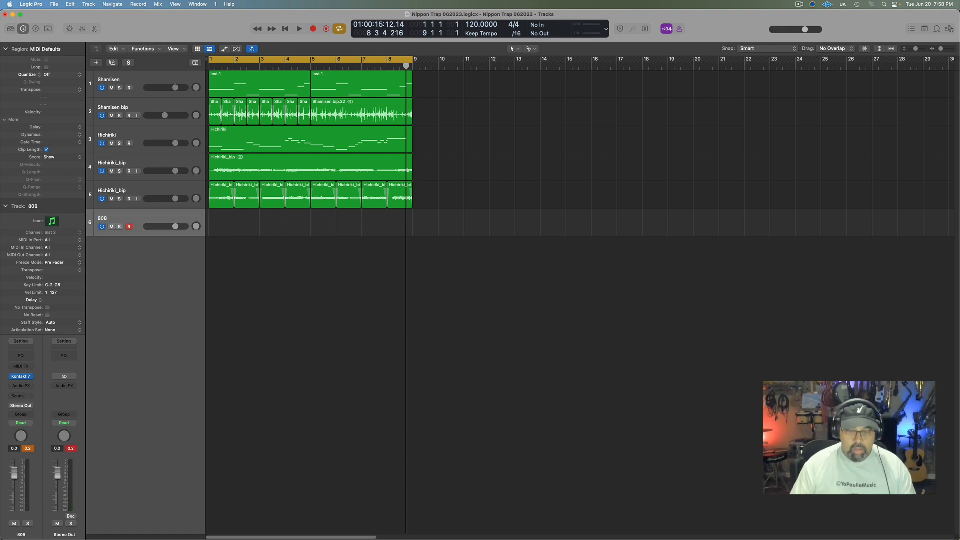
- Record a four-bar bass part on the 808 track, quantize its notes to 1/8 notes, and play it back
key(r)
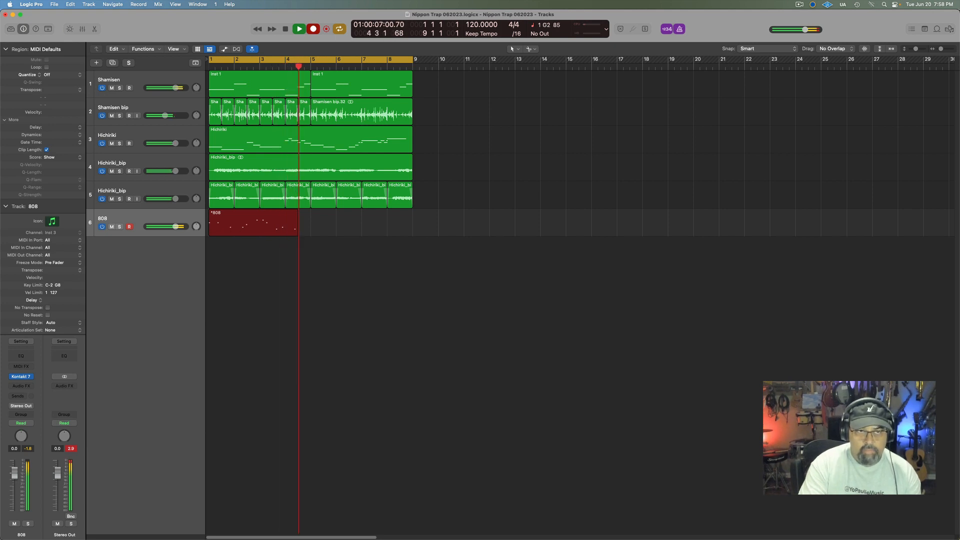
key(space)
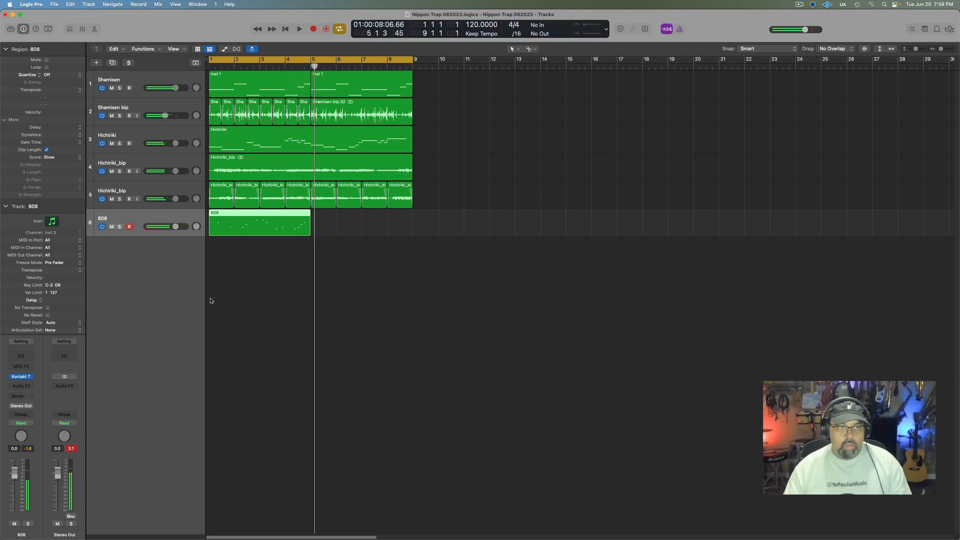
double_click(247, 231)
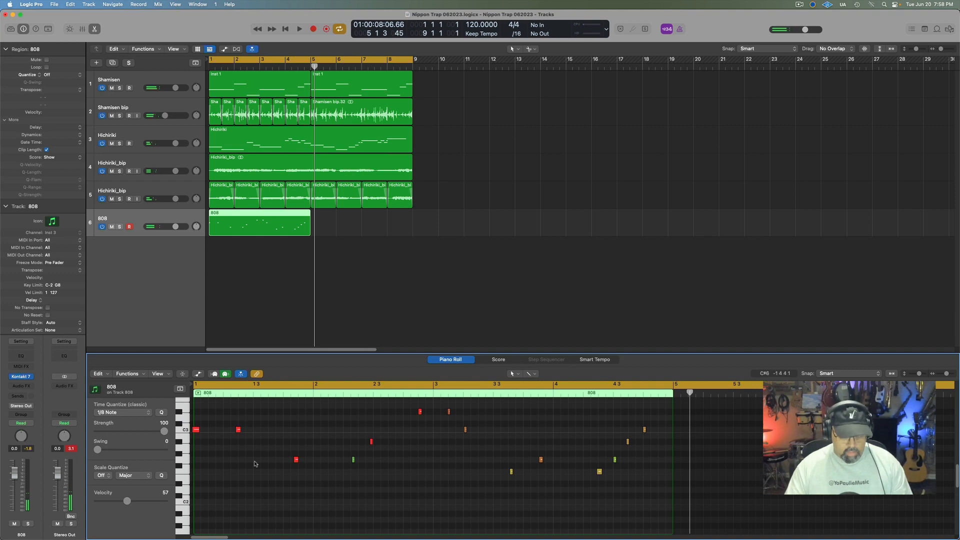
click(144, 415)
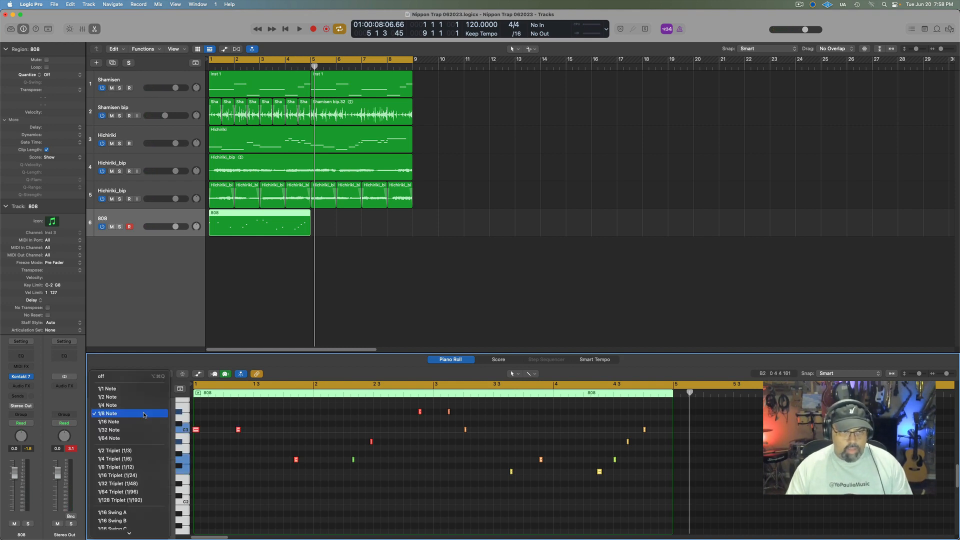
click(144, 415)
key(Return)
key(space)
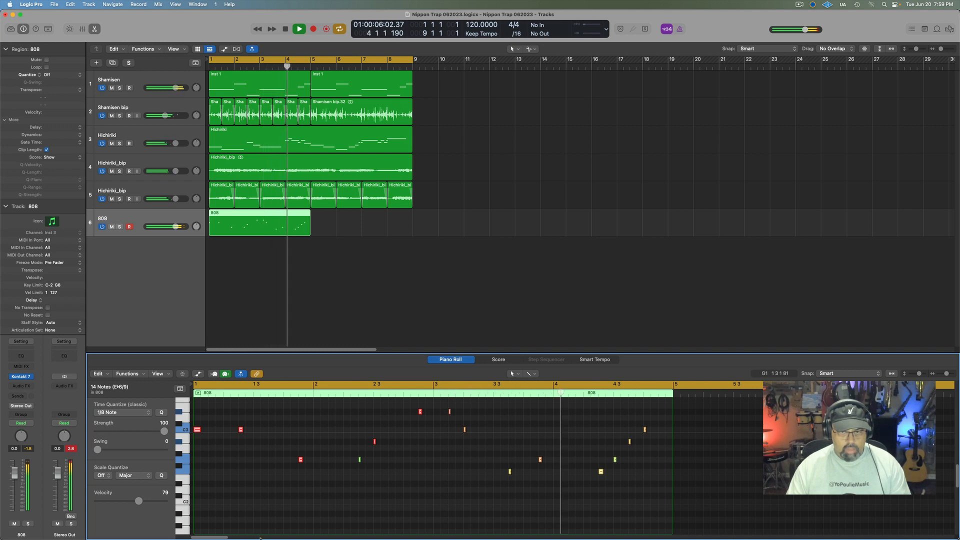
mouse_move(251, 524)
key(space)
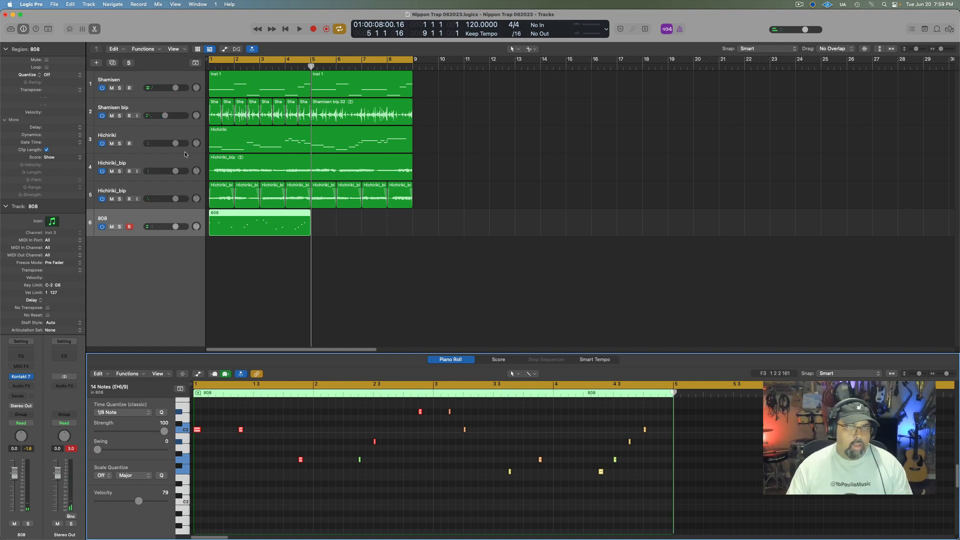
- Browse all files from the Desktop through MY SAMPLES, MOGUL 2023 and 01.2023 to the 2023 Drum Kit folder, sorting by name
click(949, 29)
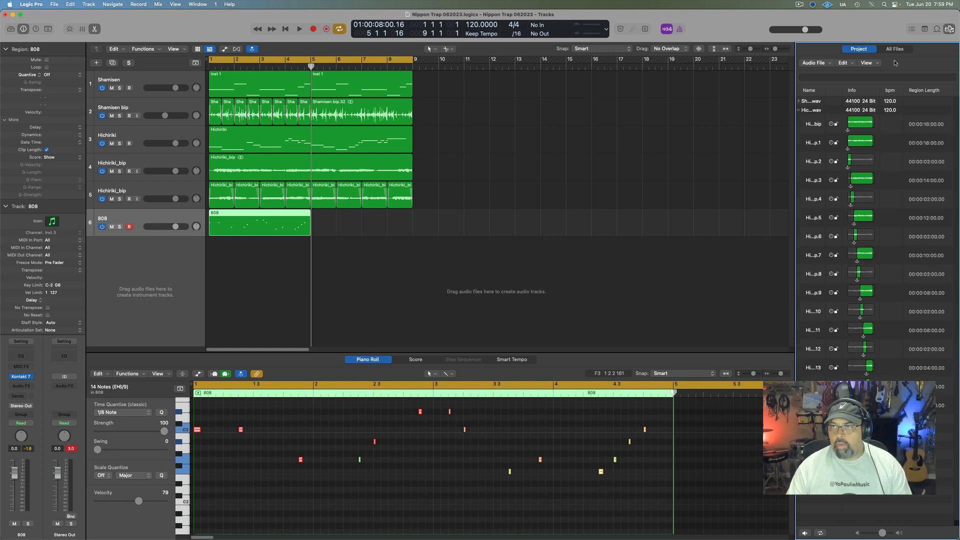
click(895, 49)
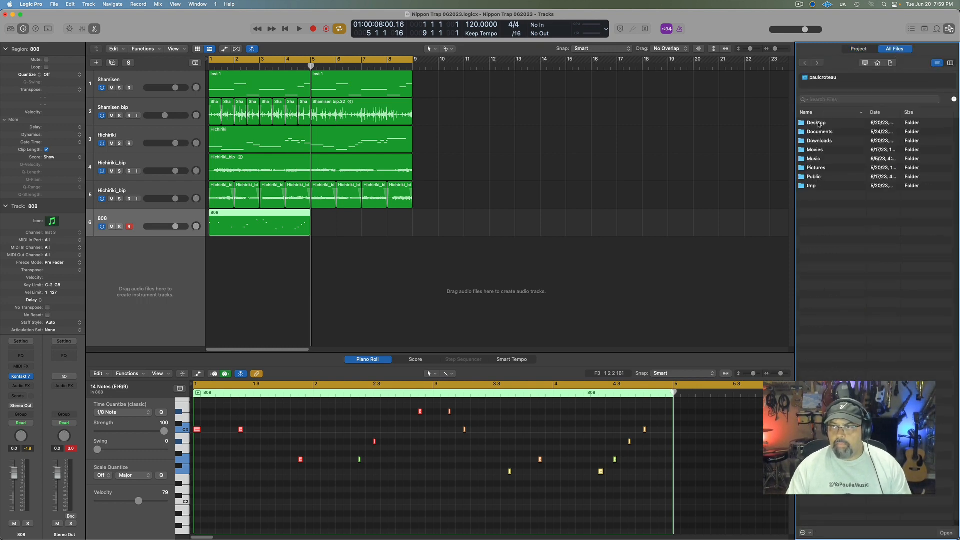
double_click(817, 123)
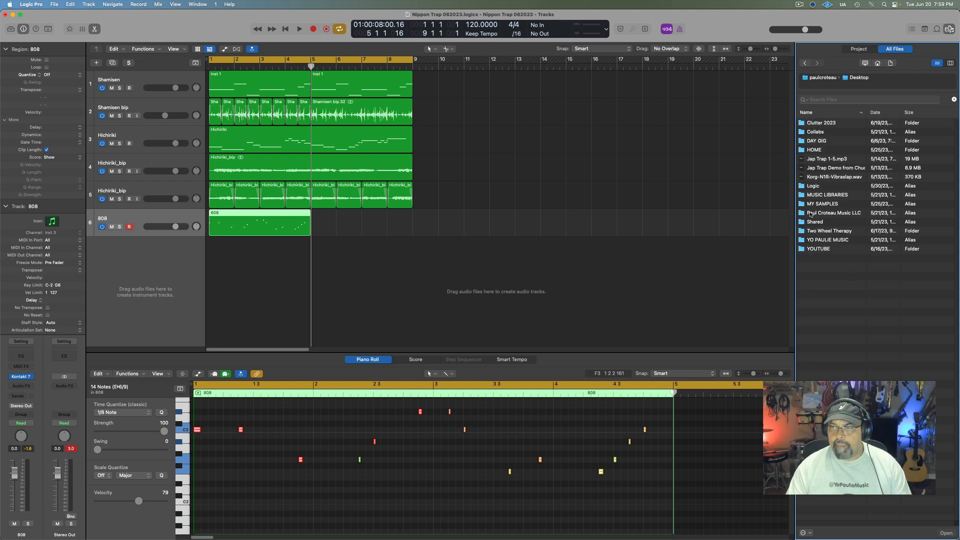
double_click(813, 204)
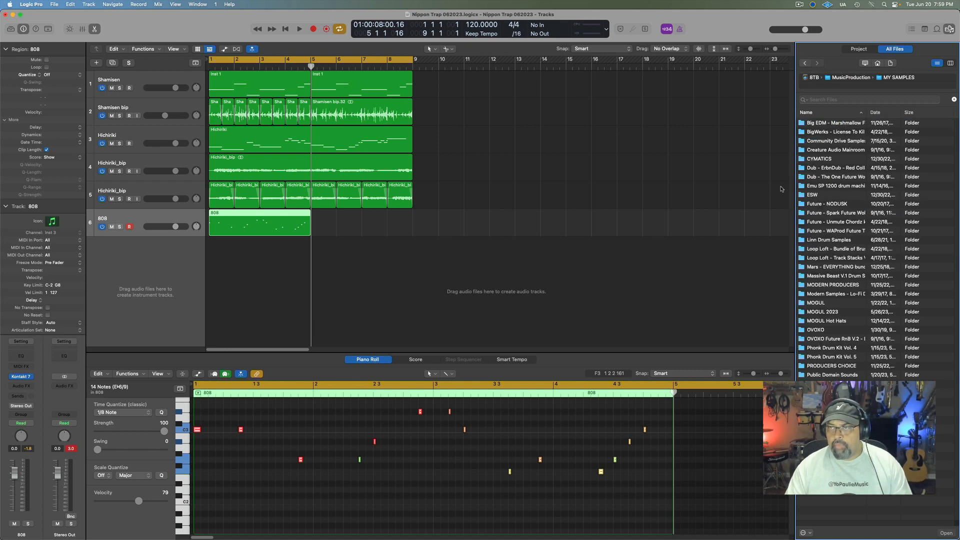
click(816, 114)
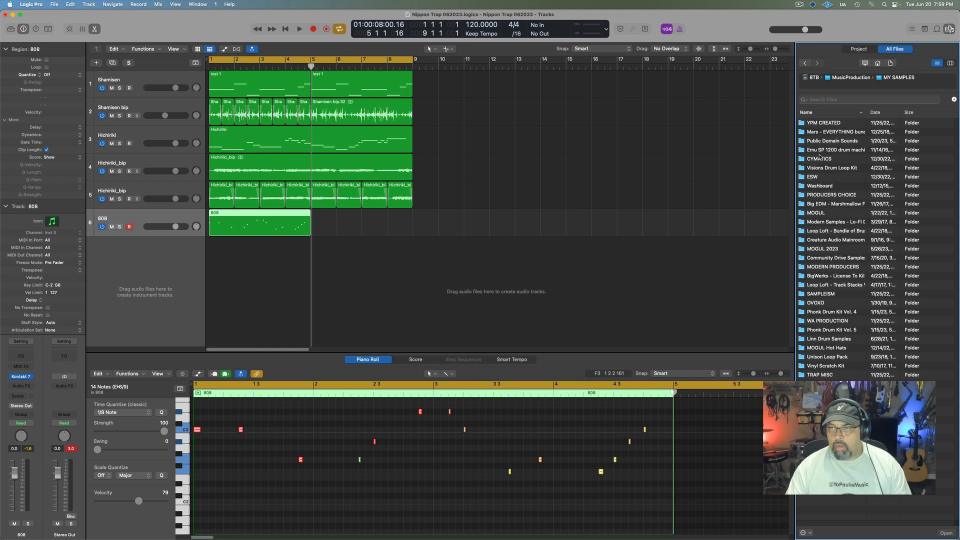
double_click(816, 249)
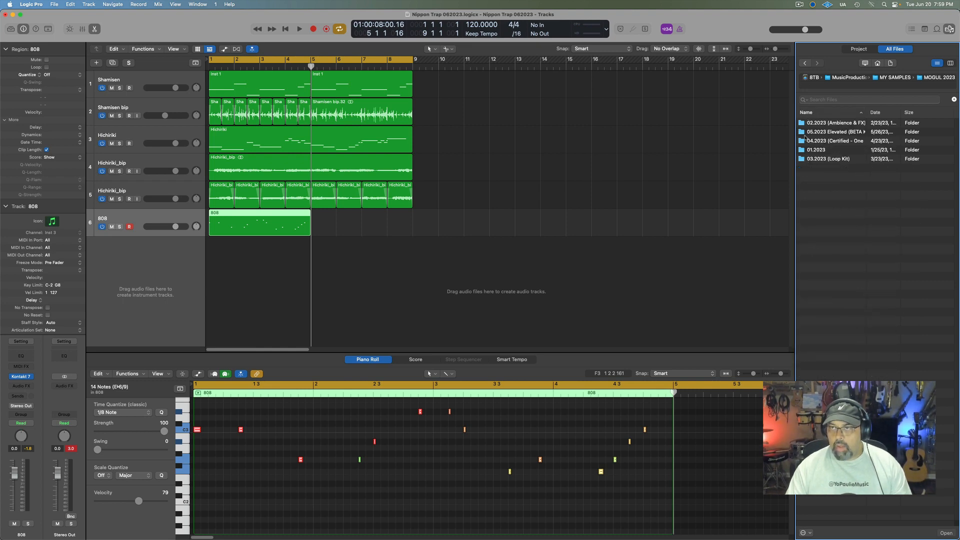
click(809, 112)
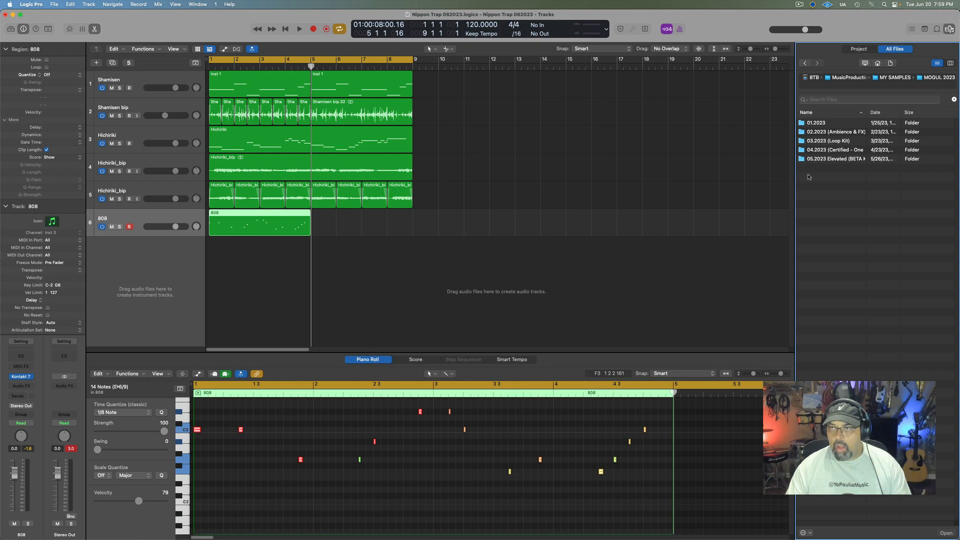
double_click(806, 123)
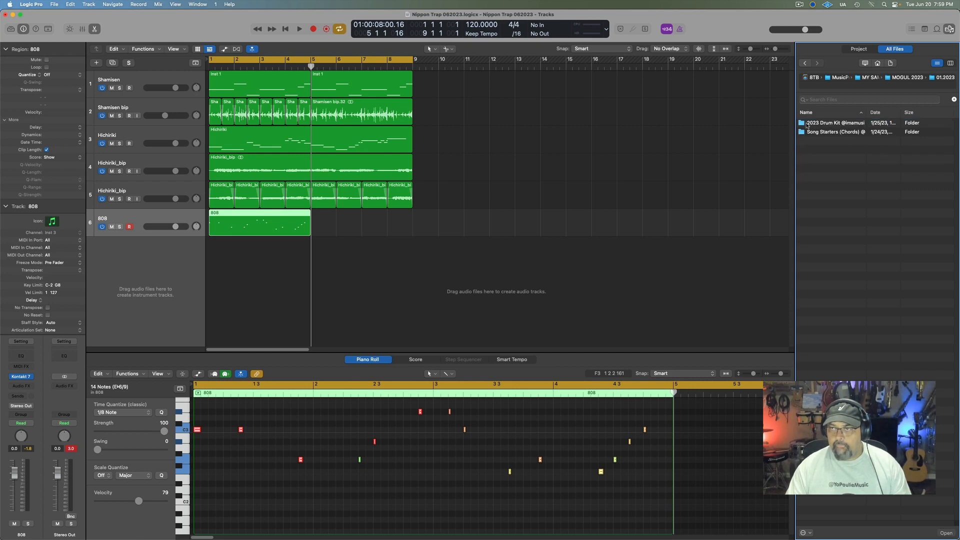
double_click(807, 123)
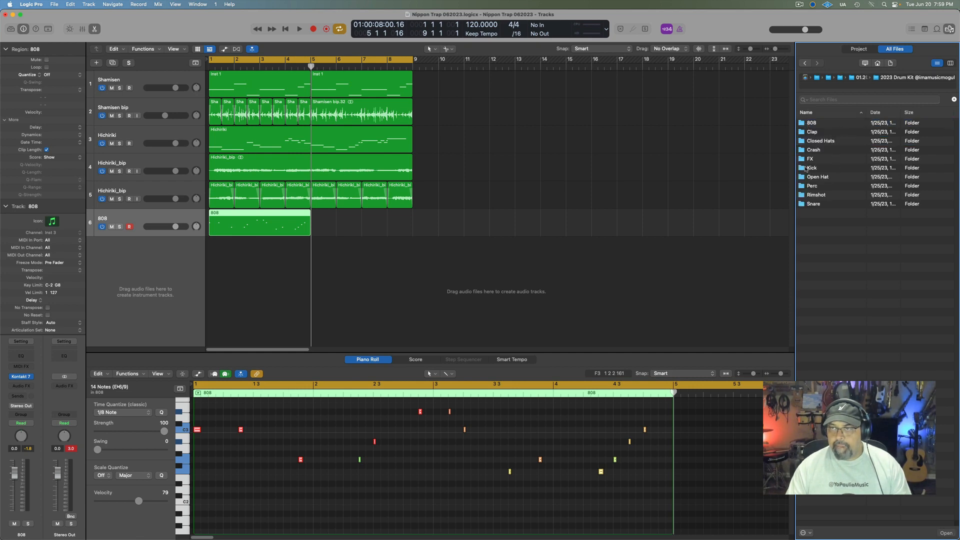
- Preview the antidote, drill and filtered kick samples in the drum kit's Kick folder
double_click(808, 168)
click(818, 123)
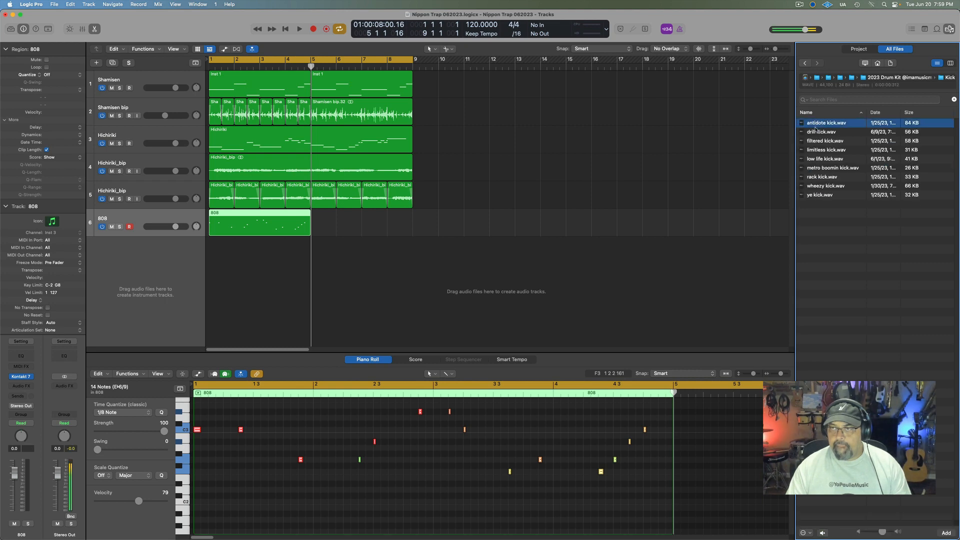
click(817, 132)
click(815, 141)
- Open the drum kit's Snare folder and preview its samples, settling on the plugg snare.wav
click(805, 63)
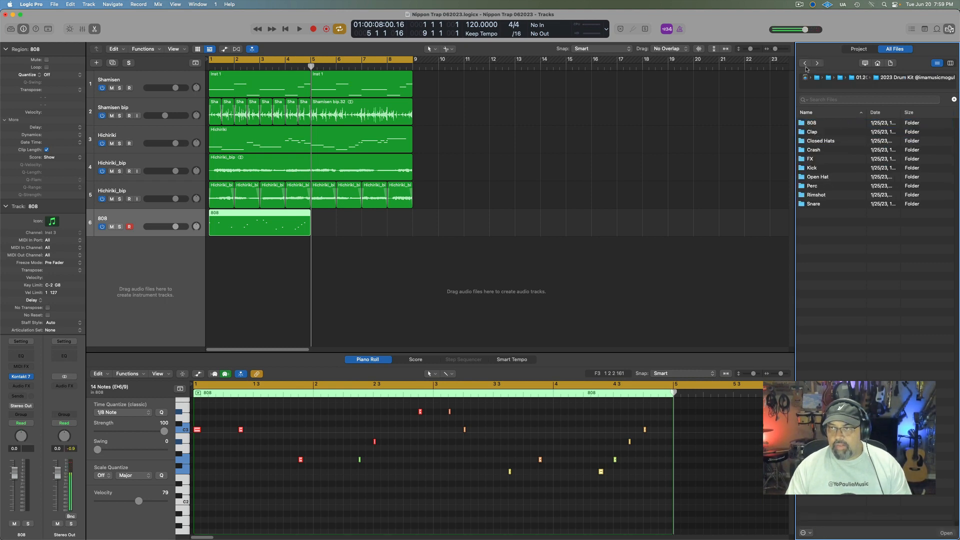
double_click(819, 203)
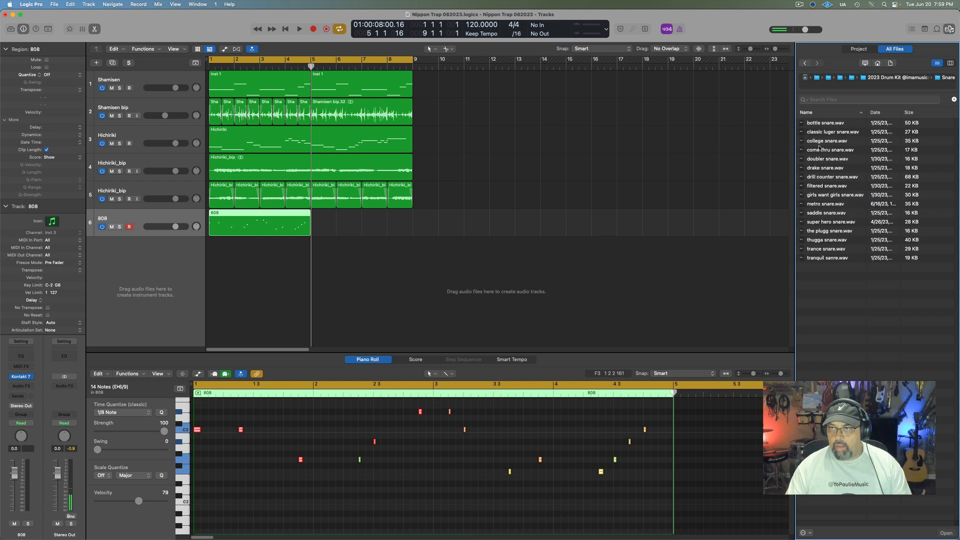
click(820, 125)
key(Down)
key(Down)
key(Down)
key(Down)
key(Down)
key(Down)
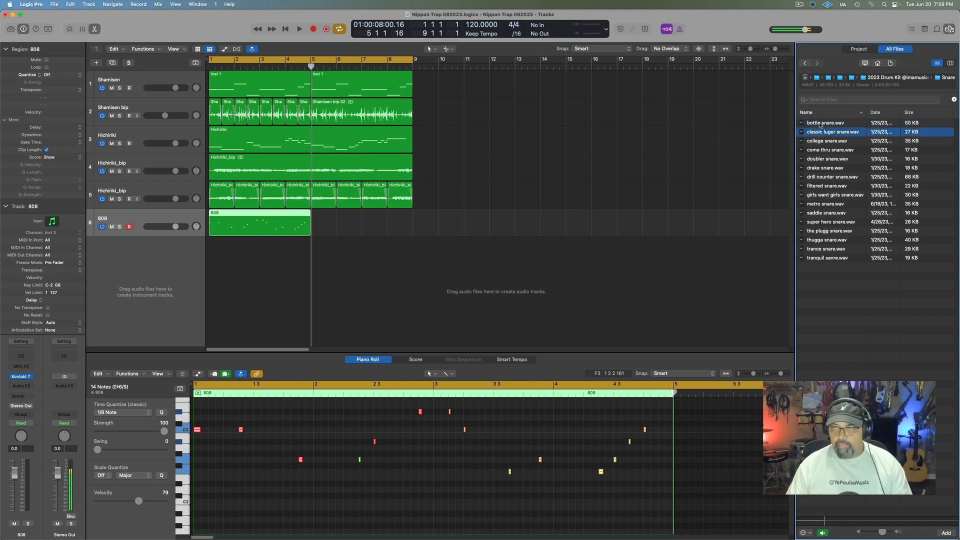
key(Down)
key(Down)
key(Down)
key(Down)
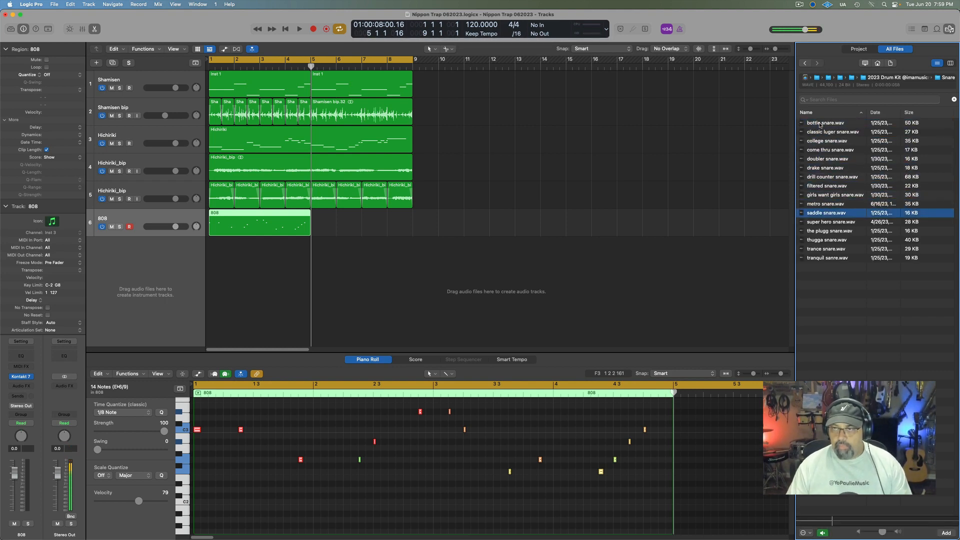
key(Up)
key(Down)
key(Down)
key(Down)
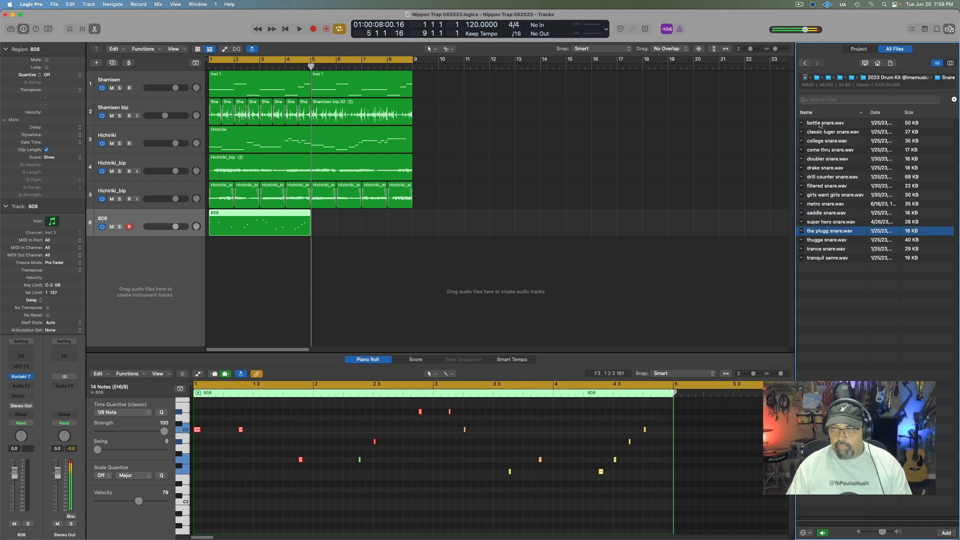
key(Up)
key(Down)
key(Down)
key(Down)
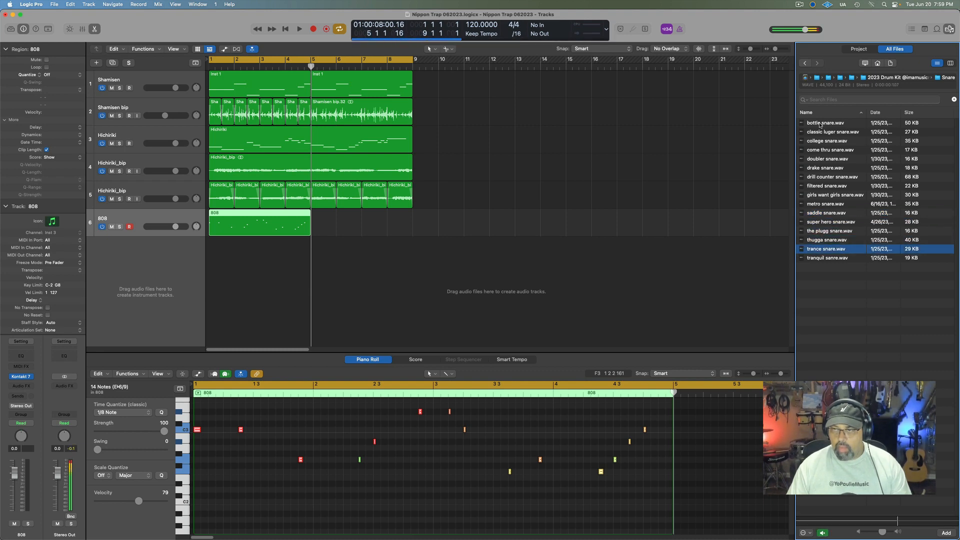
key(Down)
key(Up)
key(Up)
key(Up)
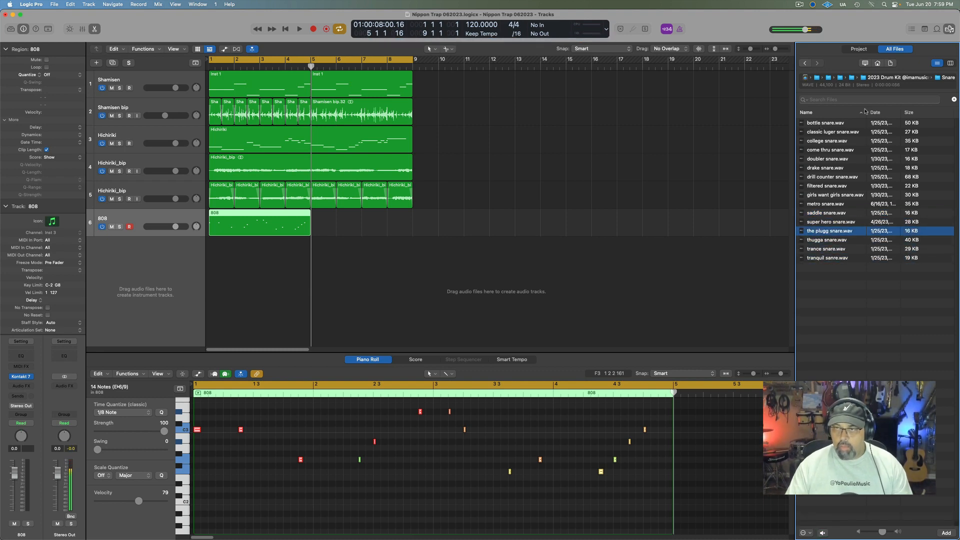
- Load the plugg snare.wav onto a new Quick Sampler track and record a four-bar snare part
drag(826, 233, 154, 259)
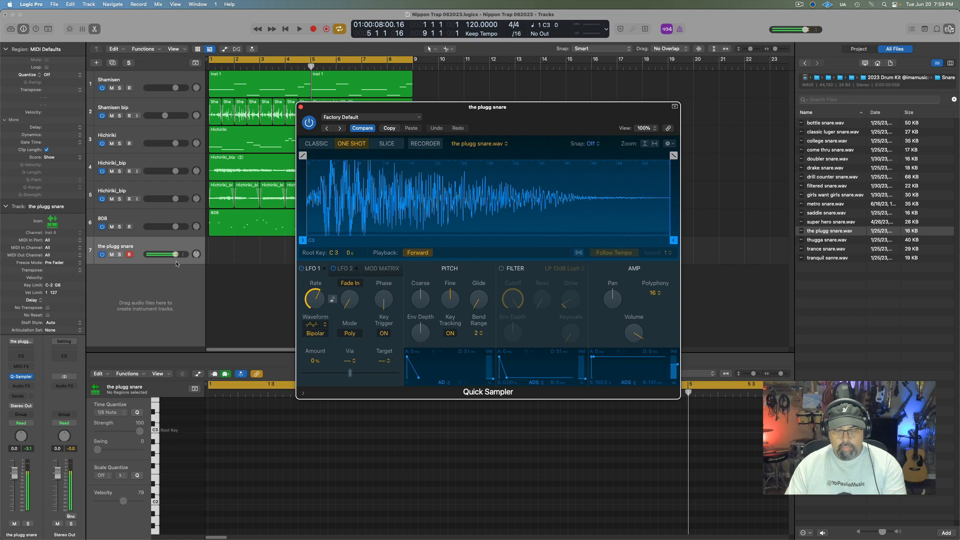
click(301, 107)
key(r)
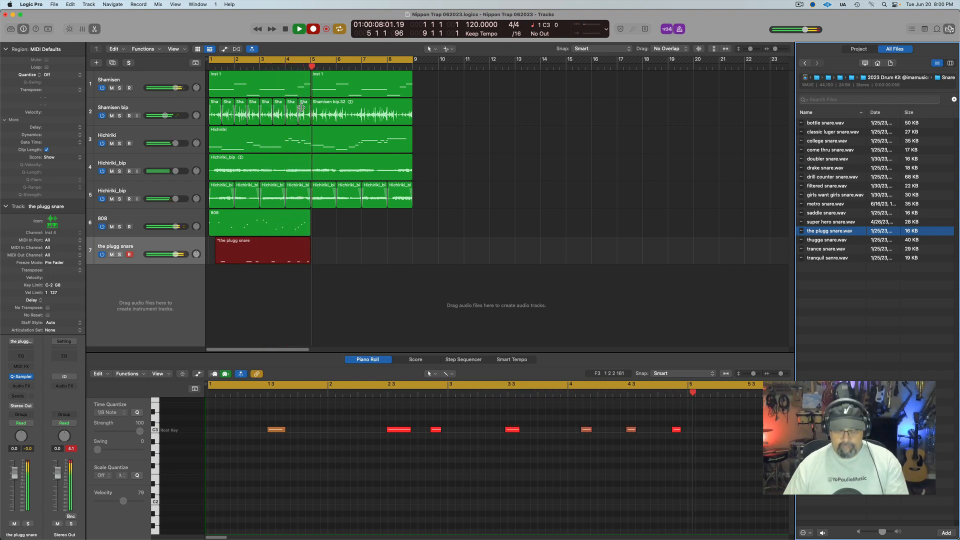
key(space)
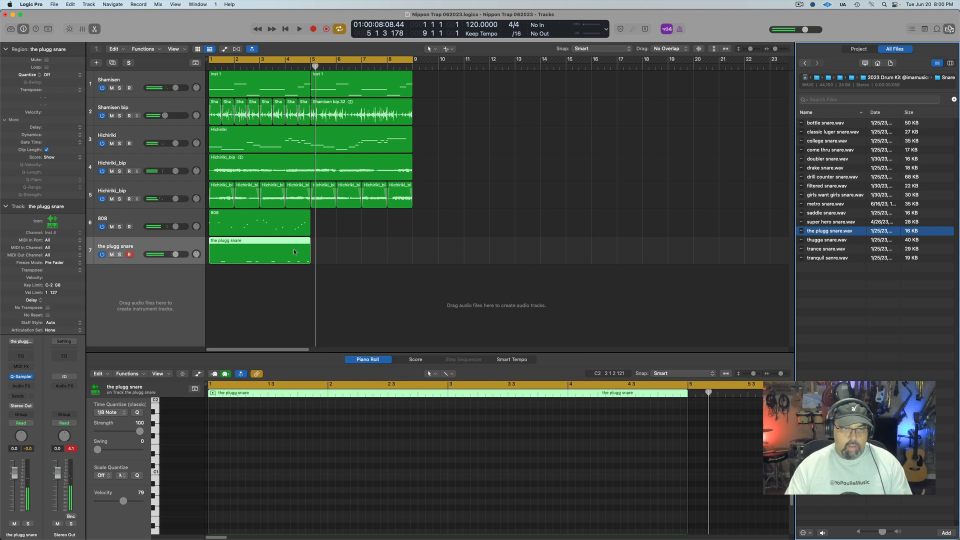
- Repeat the plugg snare and 808 regions once so both fill eight bars, and play the loop back
click(313, 433)
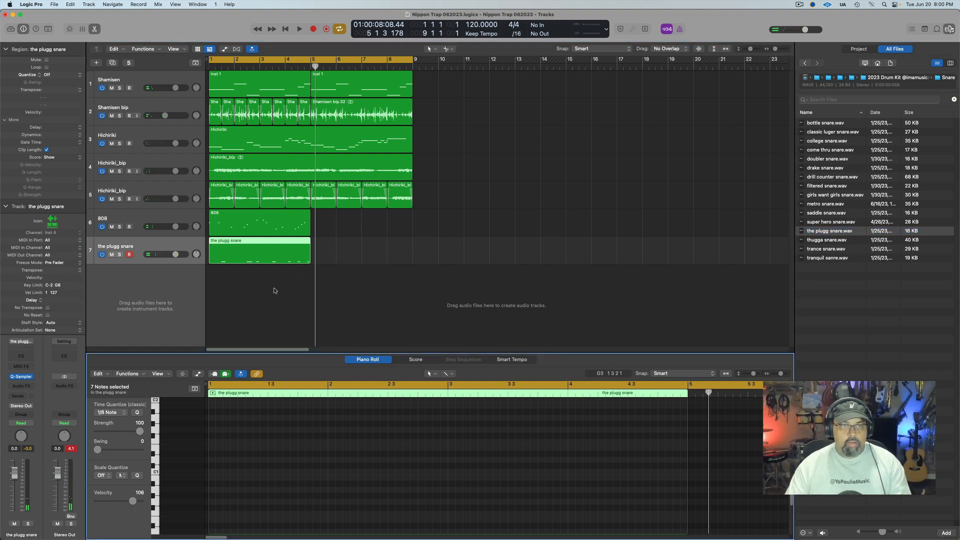
key(space)
click(265, 251)
key(super+r)
click(262, 225)
key(super+r)
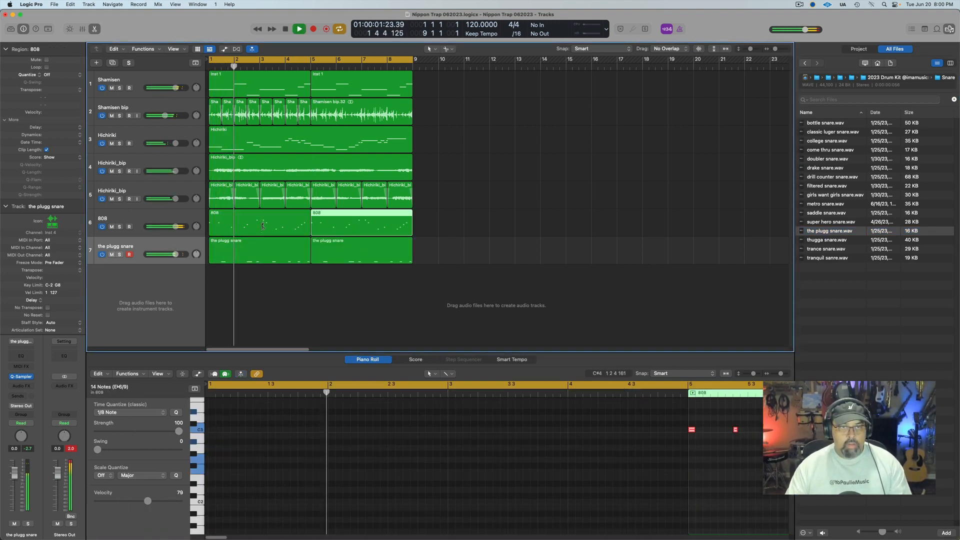
click(264, 318)
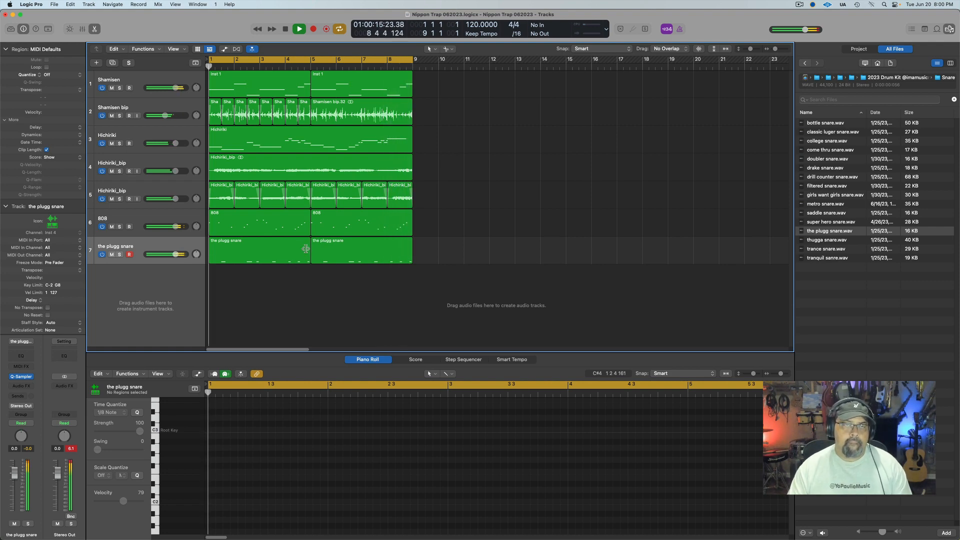
key(space)
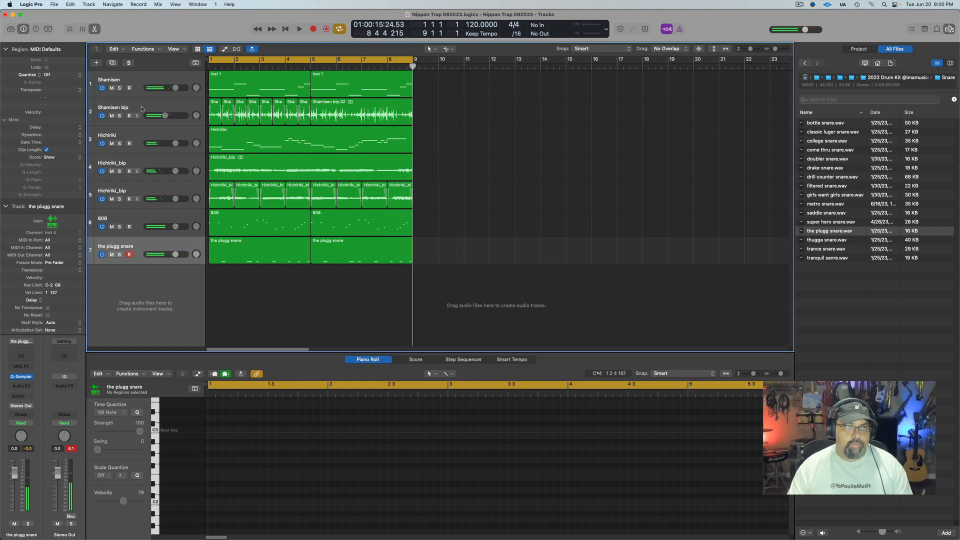
- Turn off the Shamisen bip, Hichiriki and both Hichiriki_bip tracks, and play back the remaining parts
click(141, 109)
shift+click(140, 189)
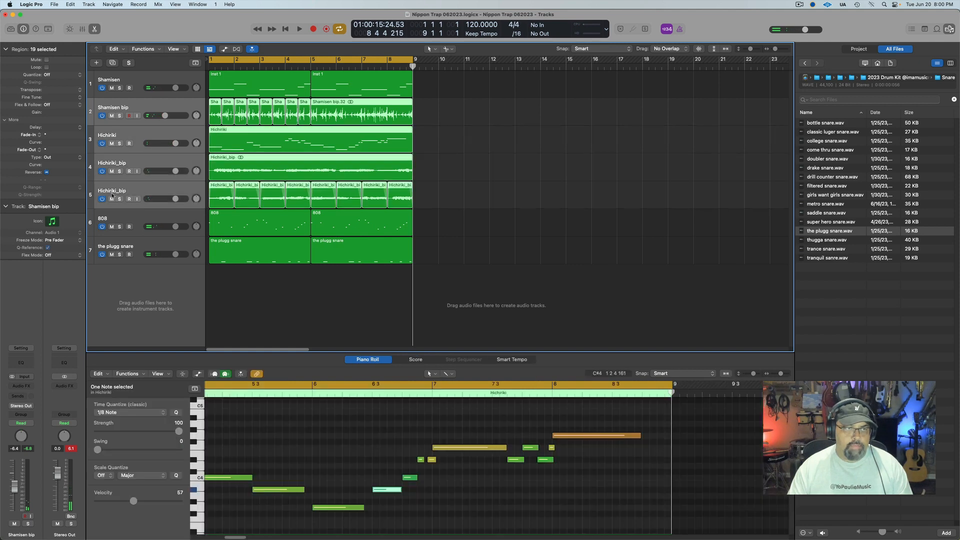
key(space)
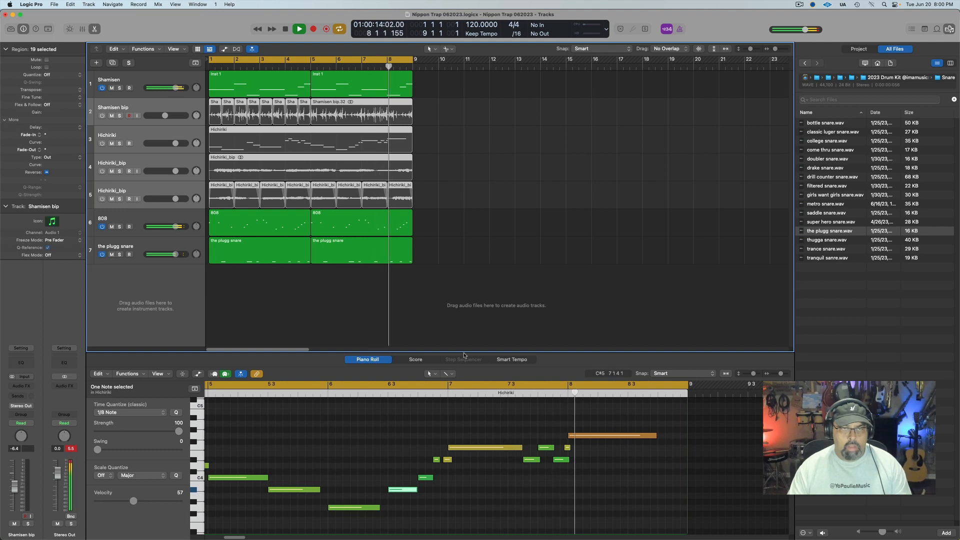
key(space)
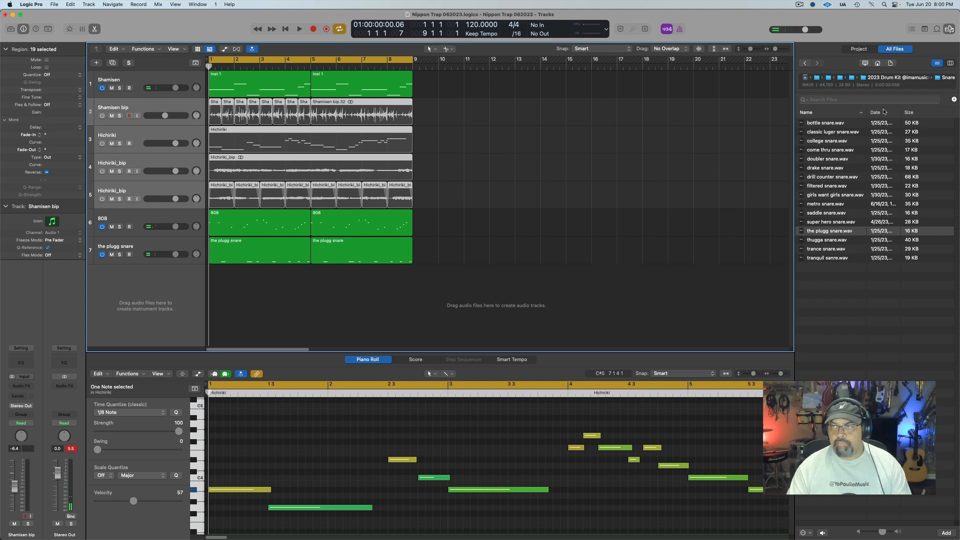
- Return to the drum kit's Kick folder and preview every sample from antidote kick.wav to ye kick.wav
click(804, 64)
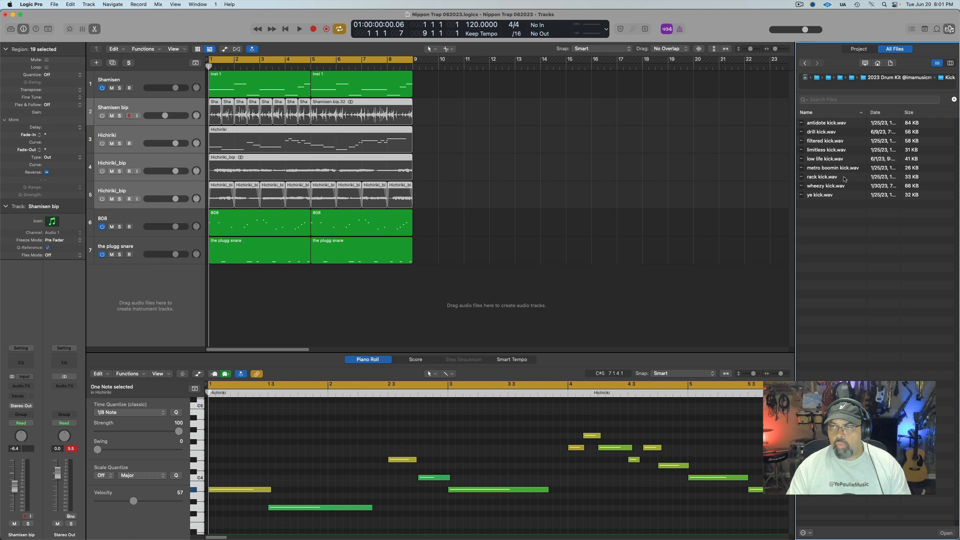
click(824, 123)
click(822, 132)
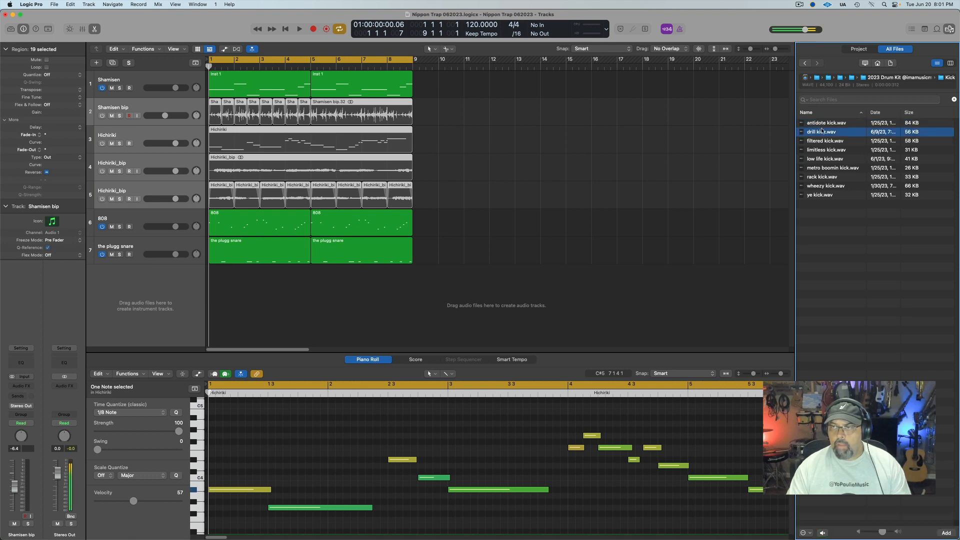
click(820, 141)
click(820, 149)
click(820, 159)
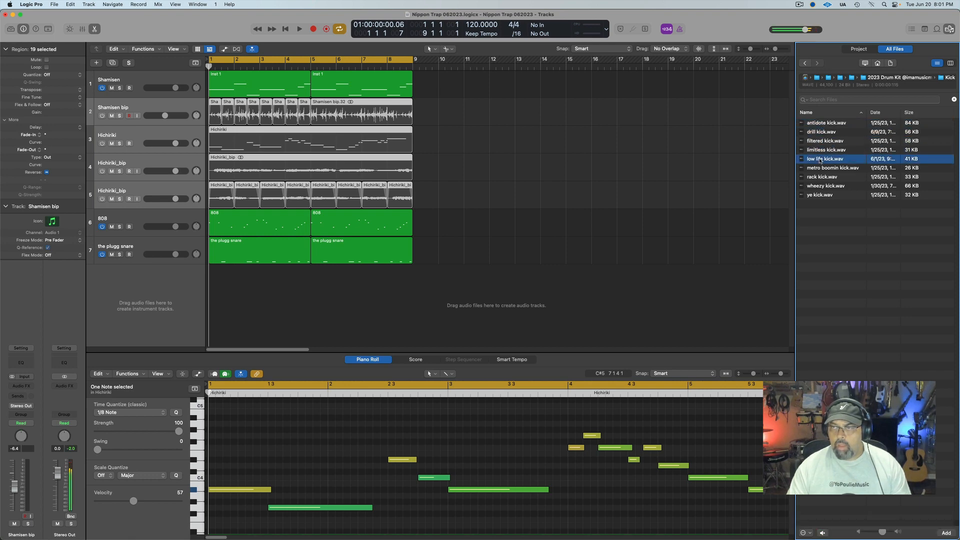
click(819, 169)
click(817, 177)
click(817, 187)
click(814, 195)
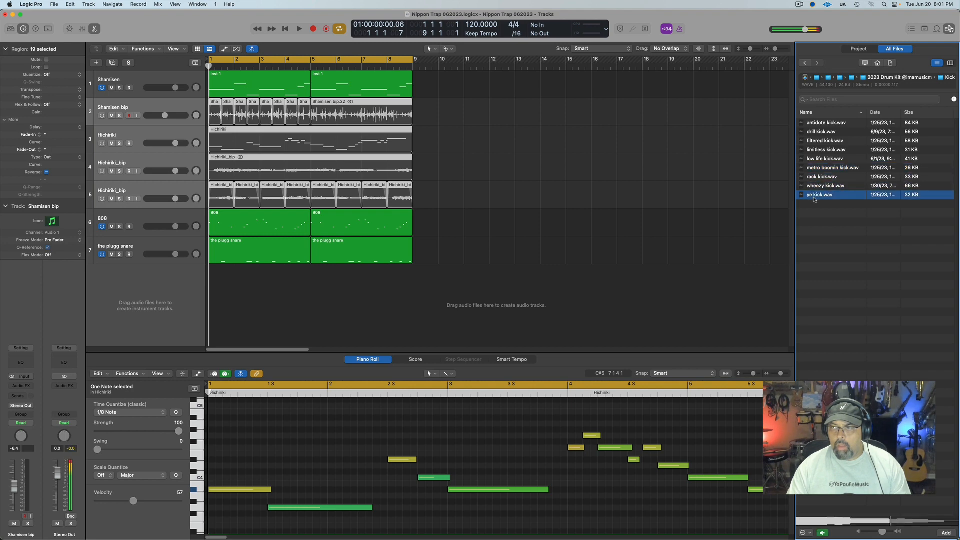
- Add ye kick.wav at the start of the Shamisen bip track and close the audio editor
double_click(815, 196)
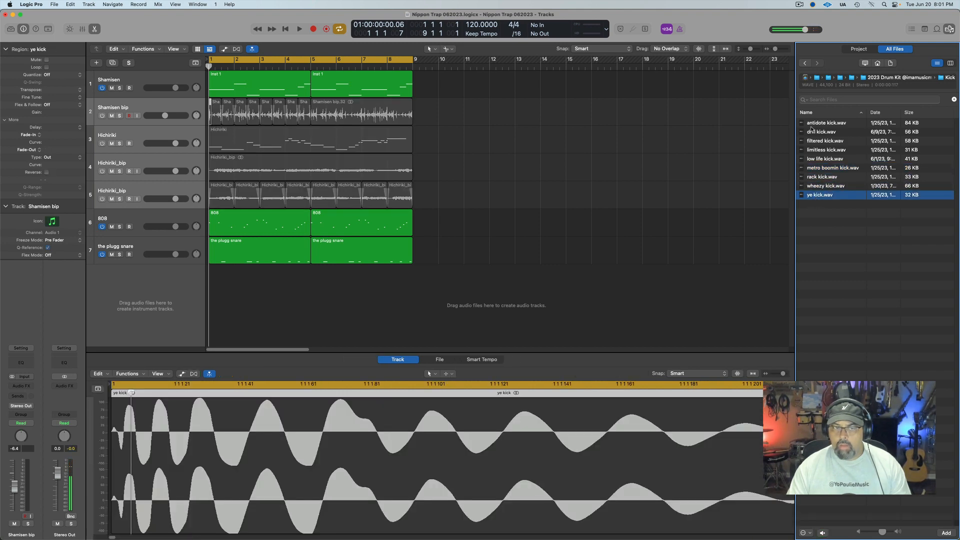
key(e)
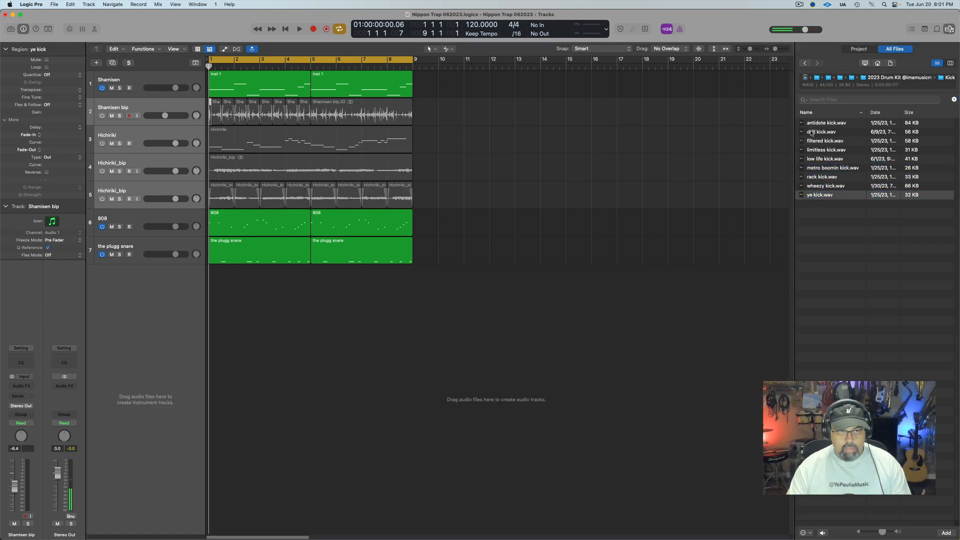
click(815, 196)
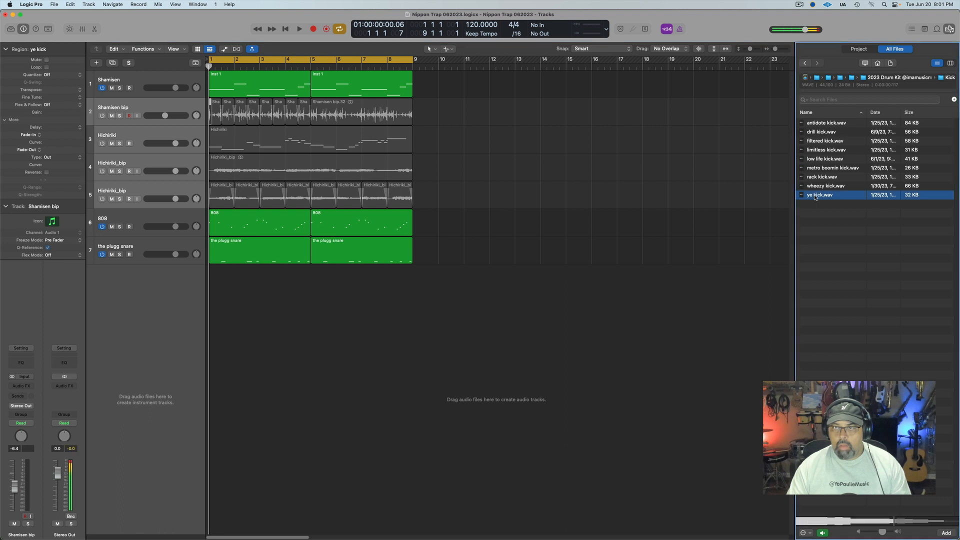
- Load antidote kick.wav onto a new Quick Sampler track and record a four-bar kick part
click(819, 124)
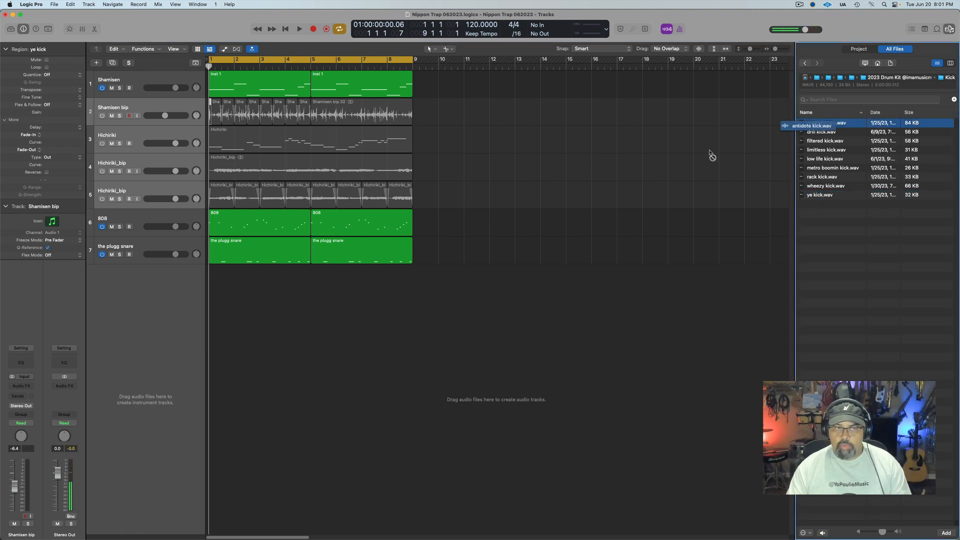
drag(712, 156, 140, 287)
click(300, 109)
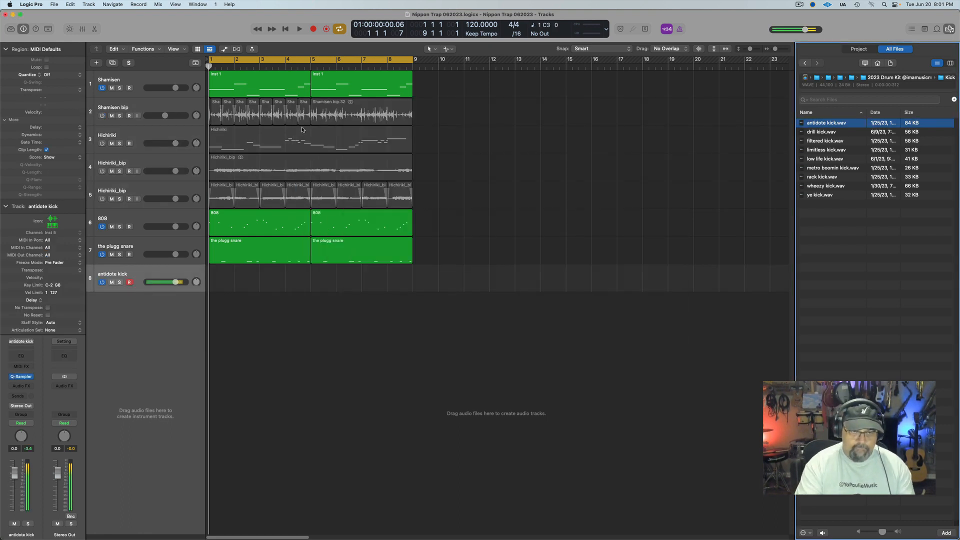
key(r)
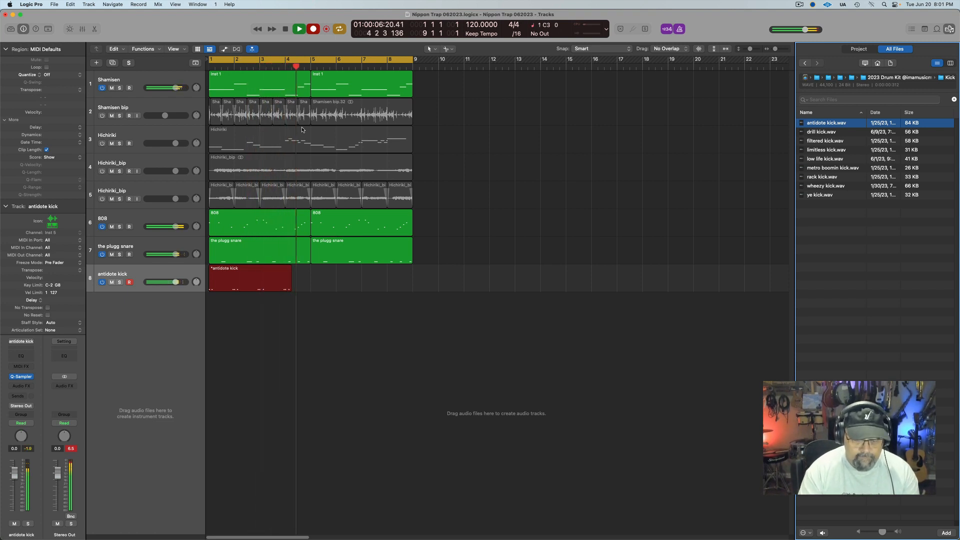
key(space)
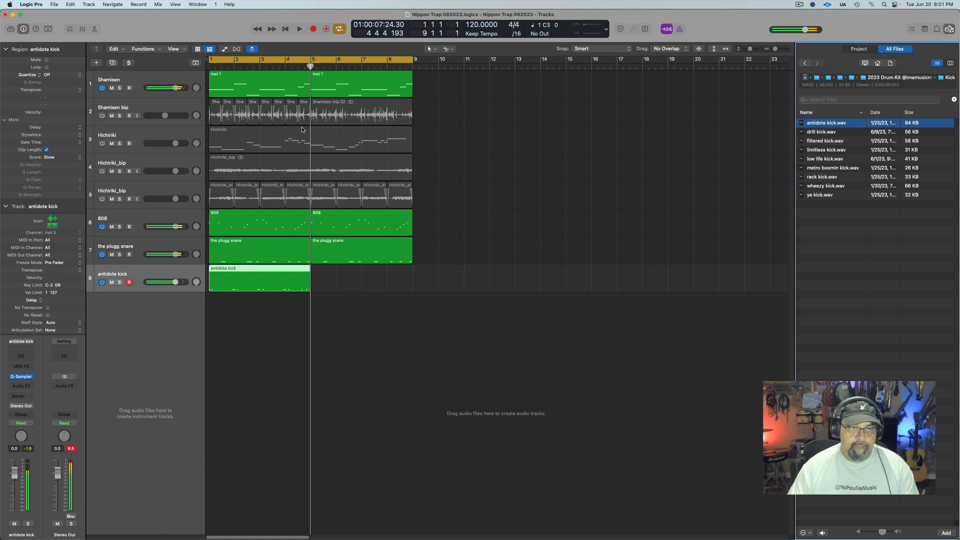
- Quantize the antidote kick notes to 1/16 Note and repeat the part to fill eight bars, playing it back
double_click(281, 283)
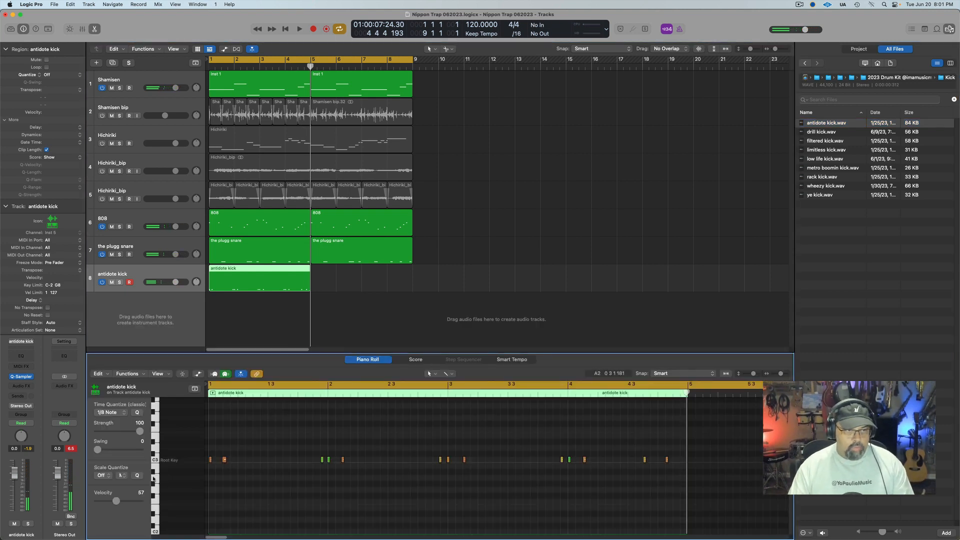
click(122, 415)
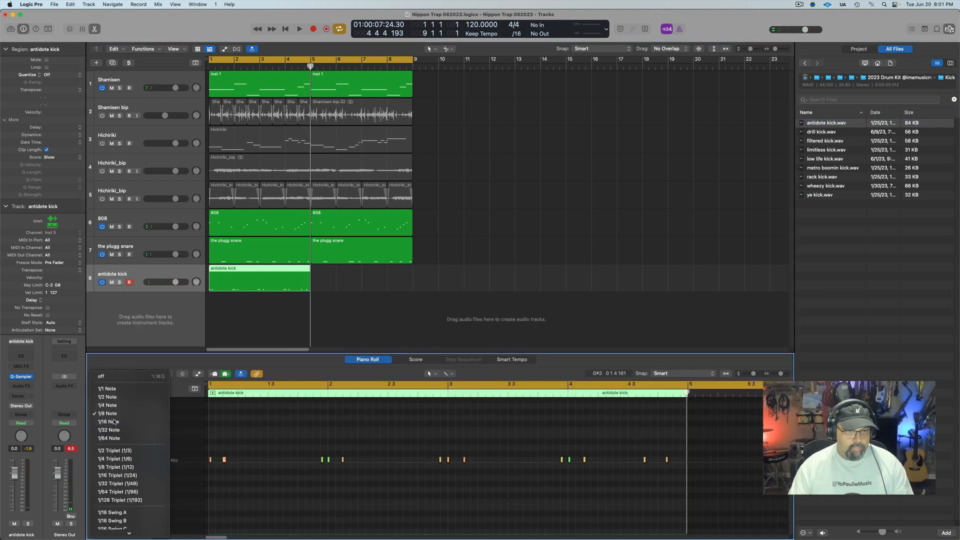
click(108, 422)
key(space)
key(super+r)
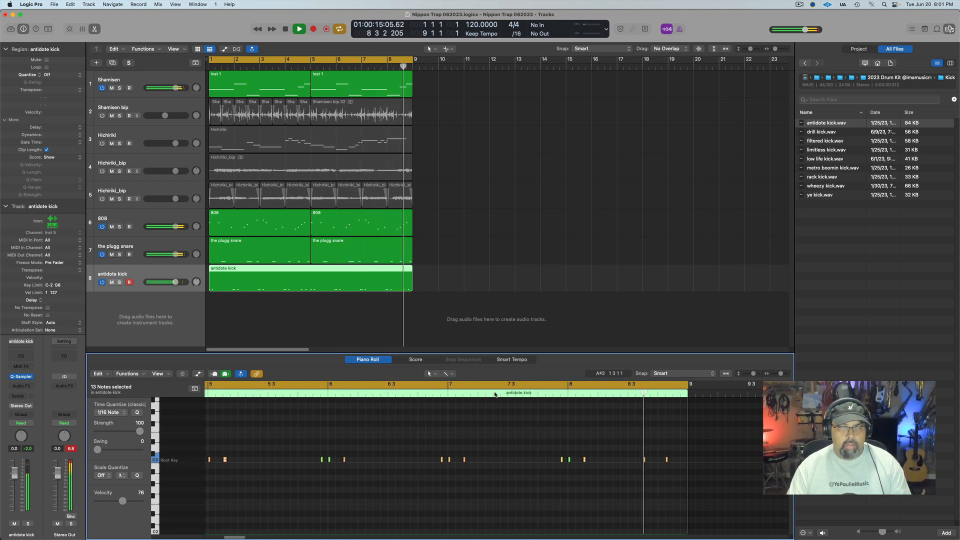
key(space)
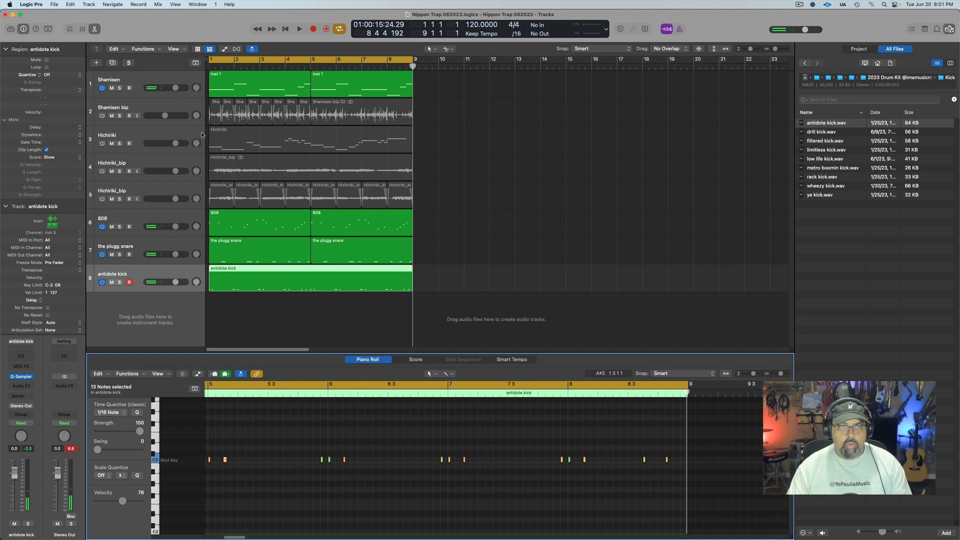
key(e)
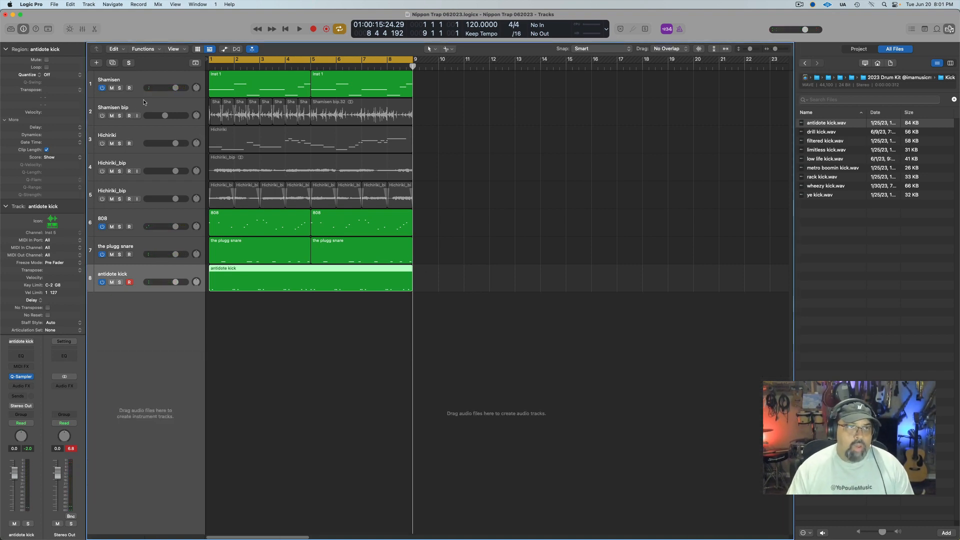
- Bounce the Shamisen regions in place to a new track named Inst 1_bip and listen to it soloed
click(142, 83)
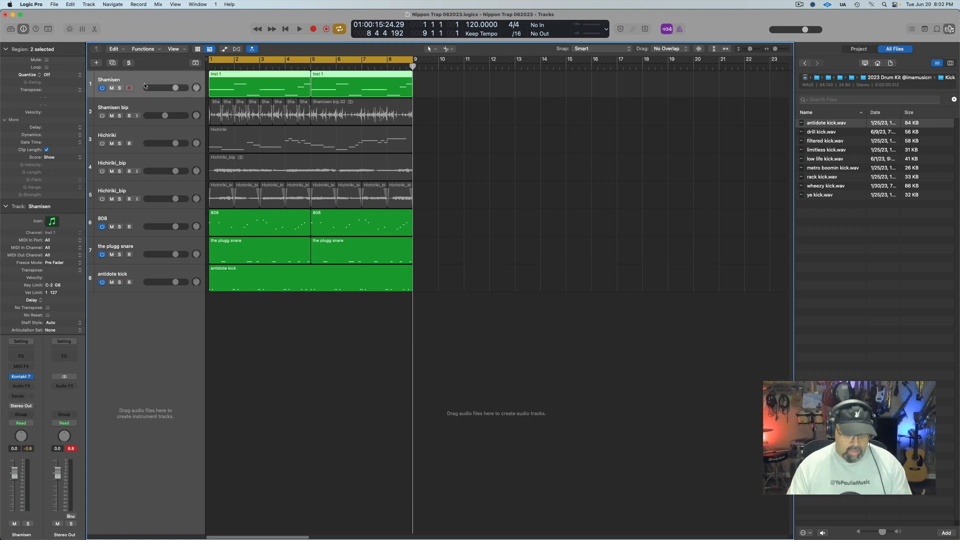
key(ctrl+b)
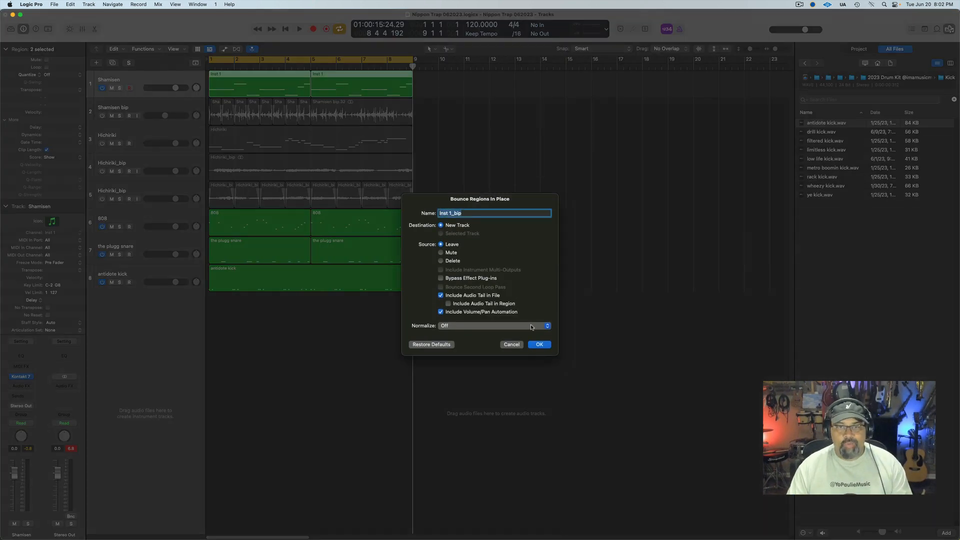
click(540, 345)
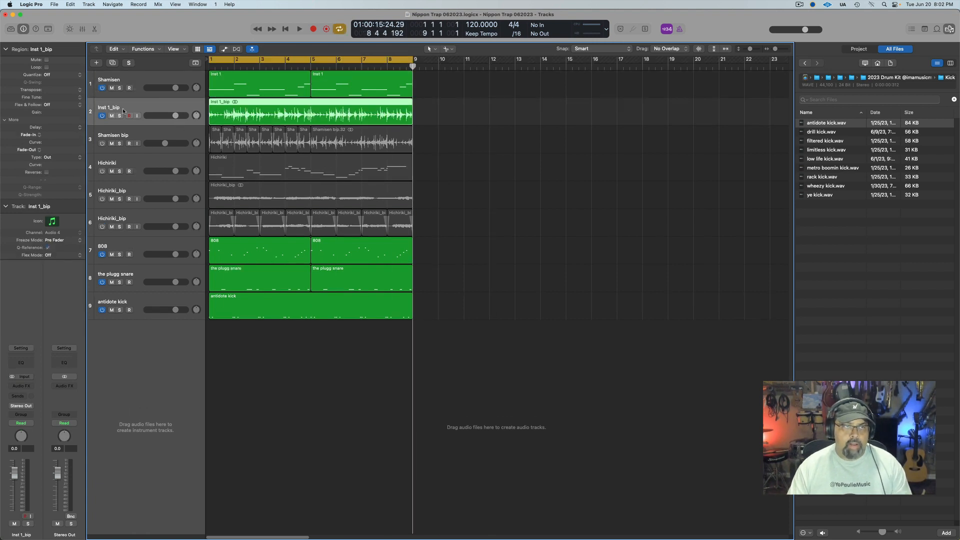
click(120, 116)
key(space)
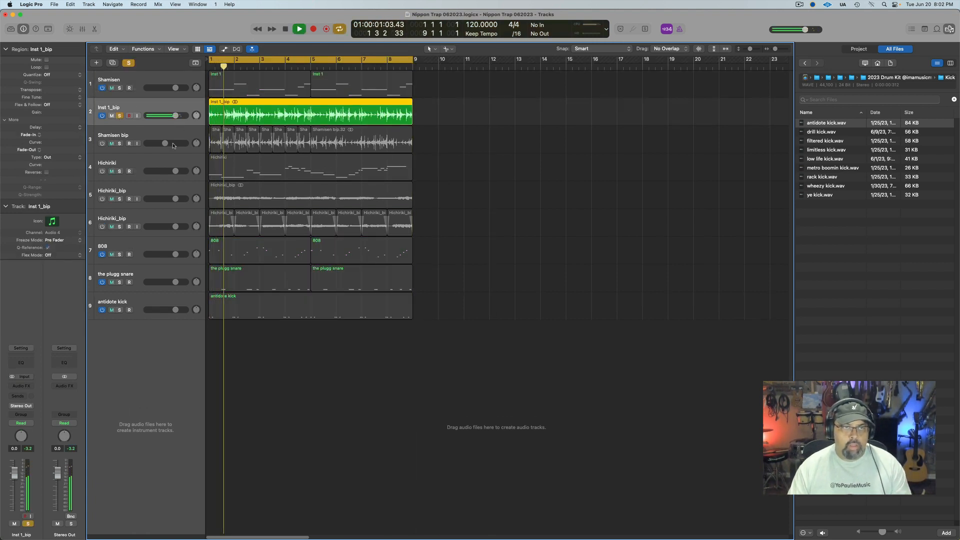
key(space)
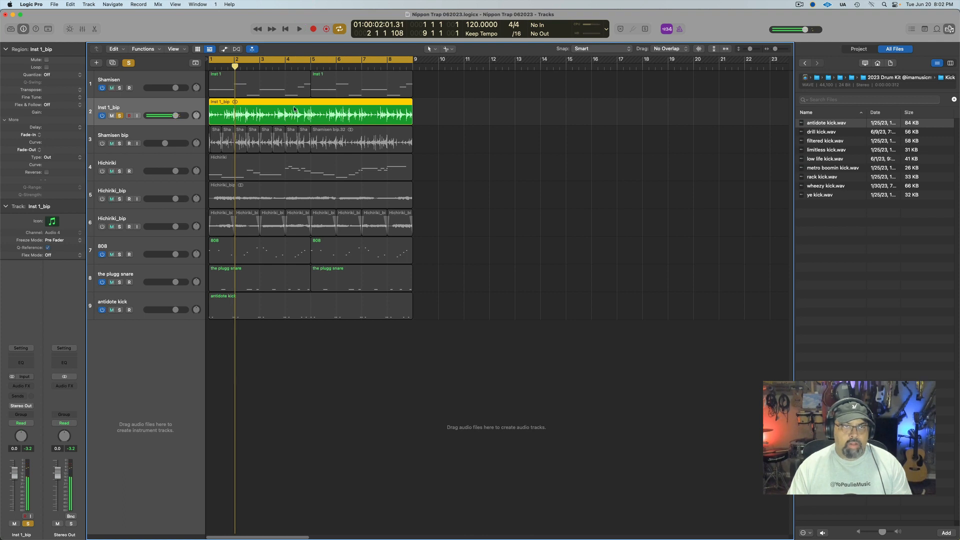
- Open the Inst 1_bip region in the audio editor and turn on Flex with the Flex Time - Rhythmic mode
double_click(294, 109)
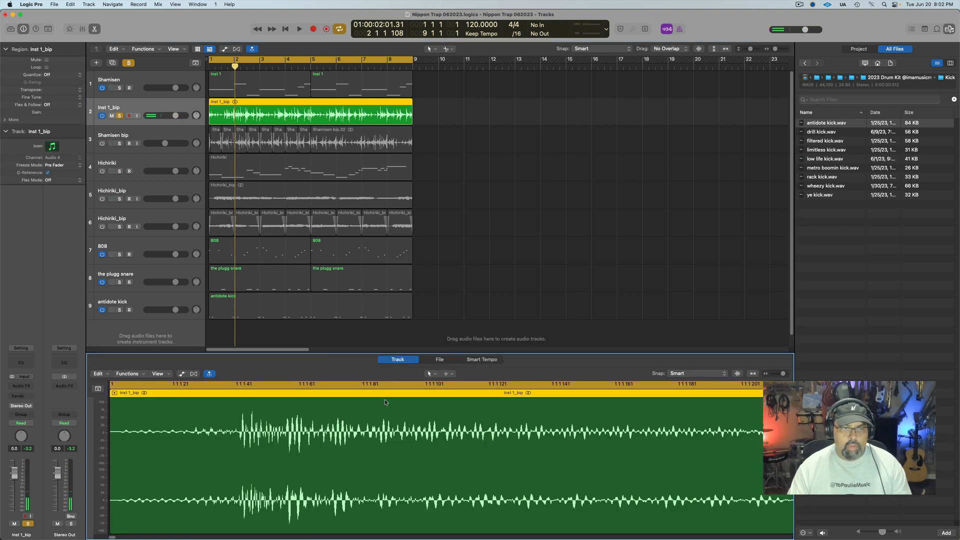
click(194, 374)
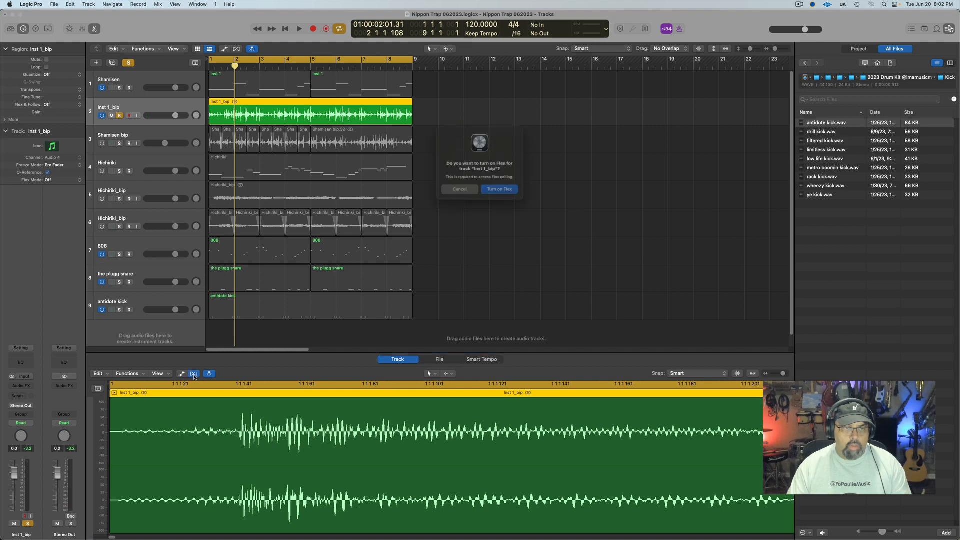
click(501, 192)
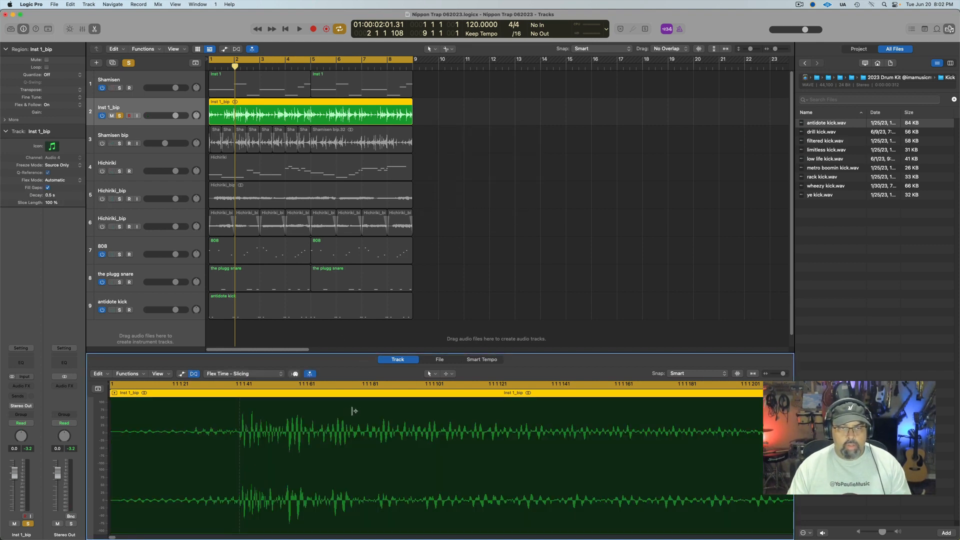
click(252, 375)
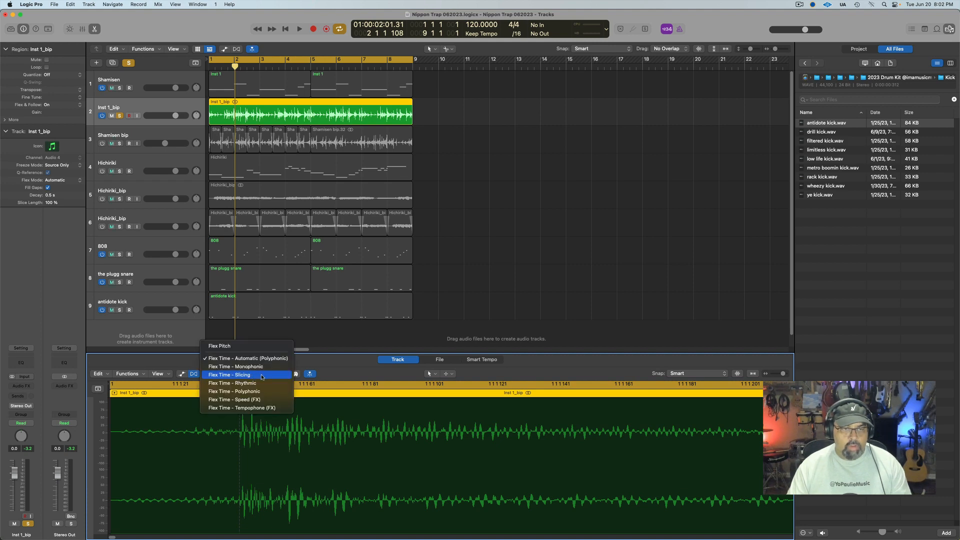
click(258, 383)
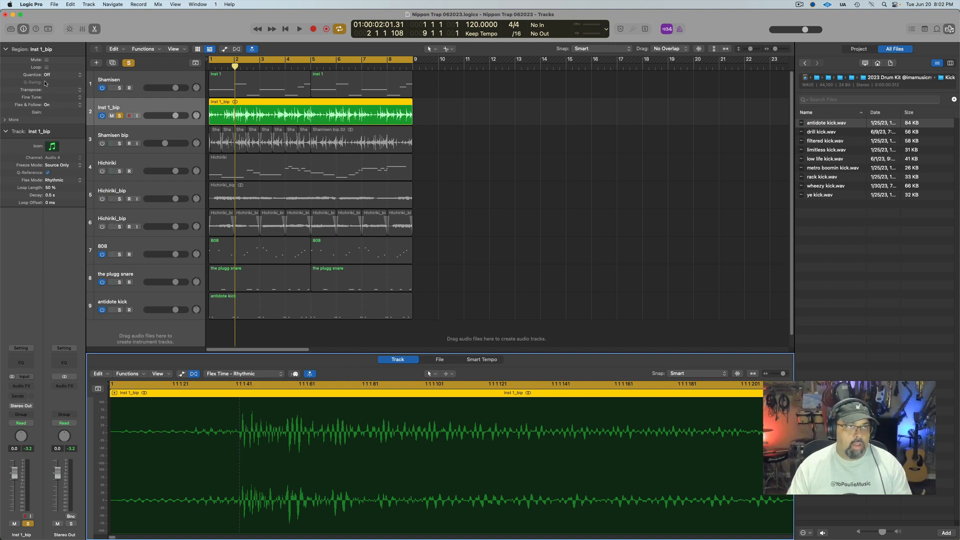
- Quantize the Inst 1_bip region to 1/16 Note, play it back and close the audio editor
click(56, 75)
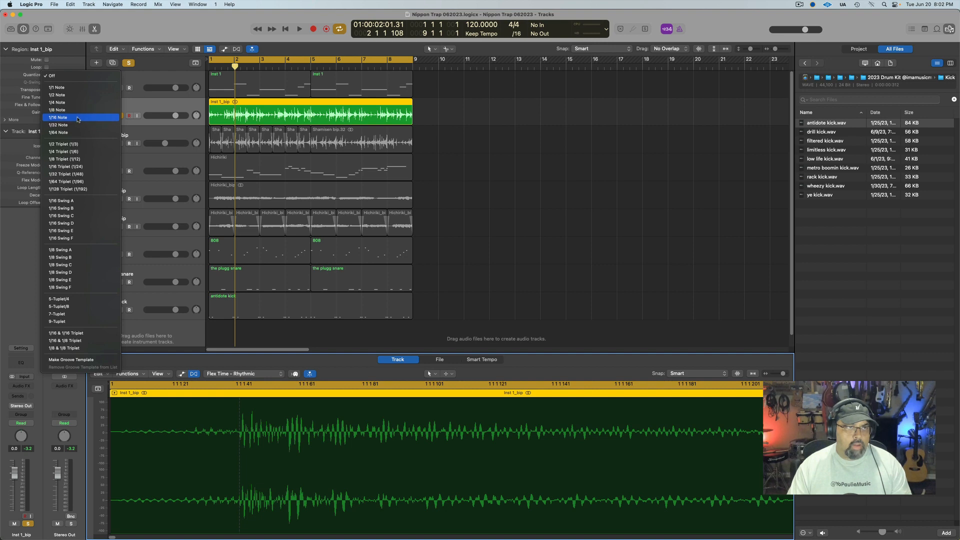
click(76, 117)
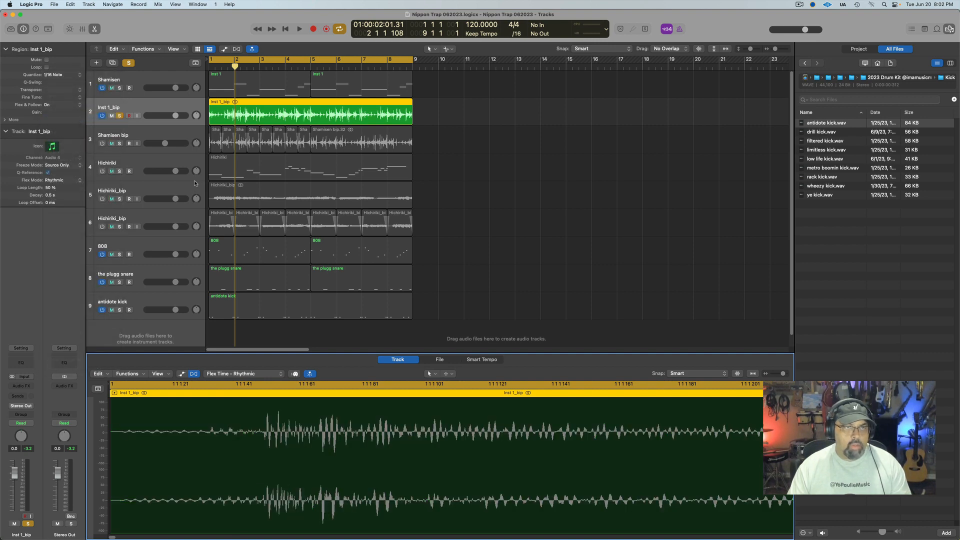
key(space)
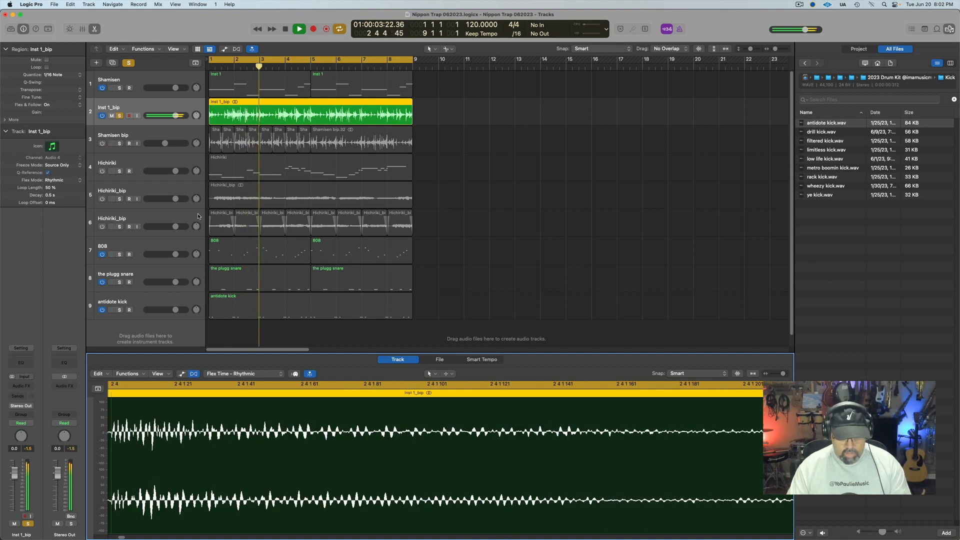
key(e)
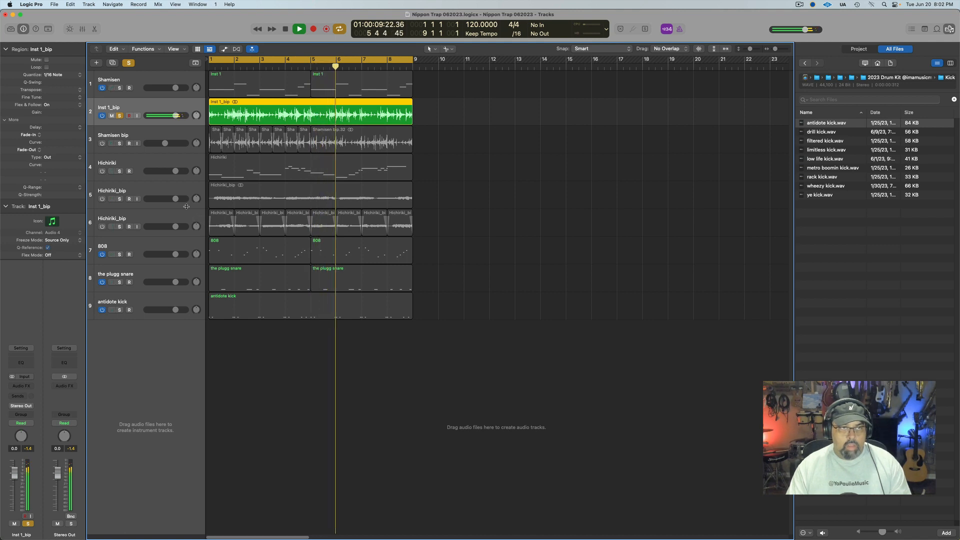
key(space)
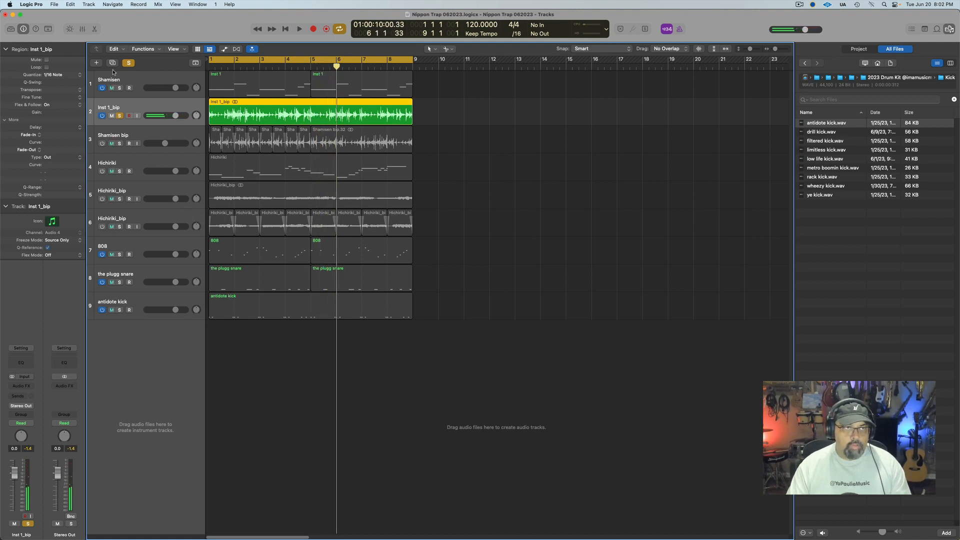
- Clear the solo, then mute and turn off the original Shamisen track while playing the beat through
click(128, 63)
key(space)
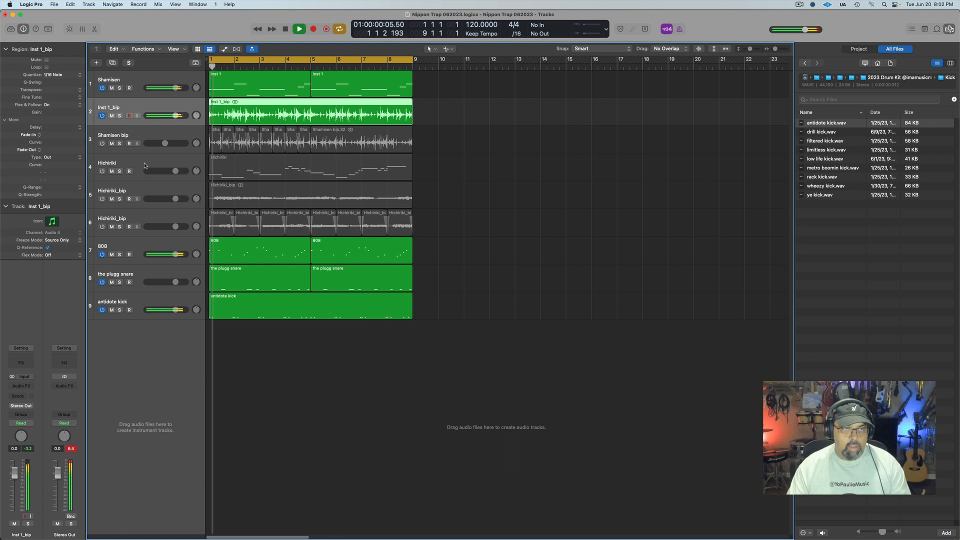
click(112, 89)
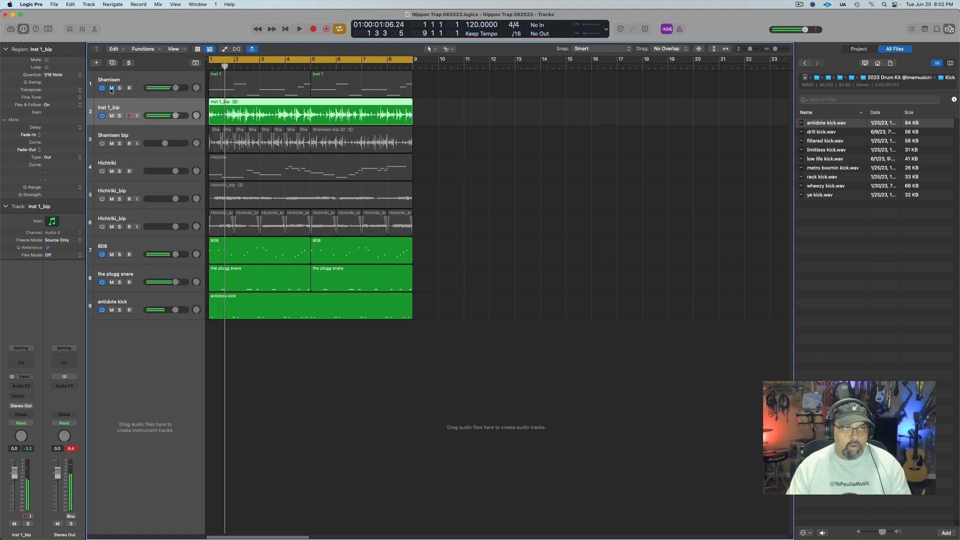
key(space)
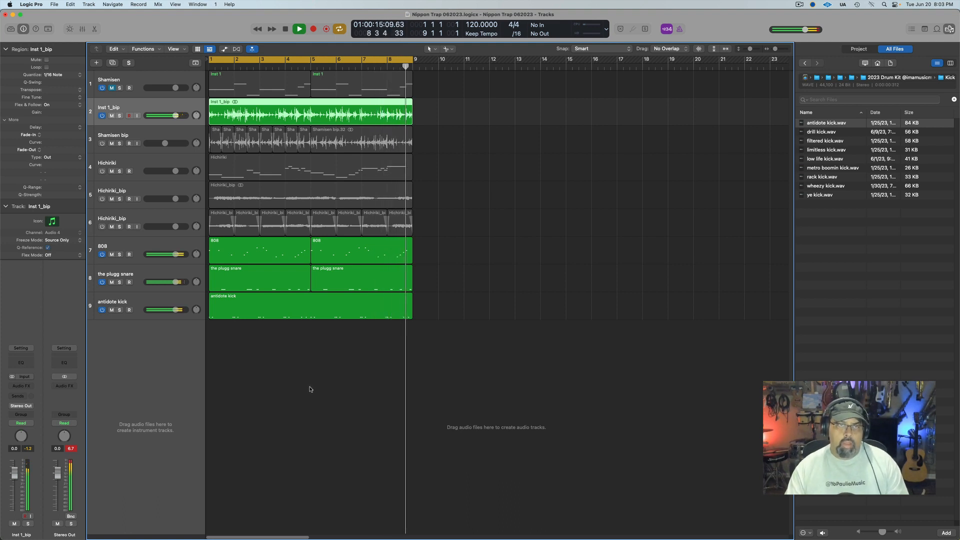
key(space)
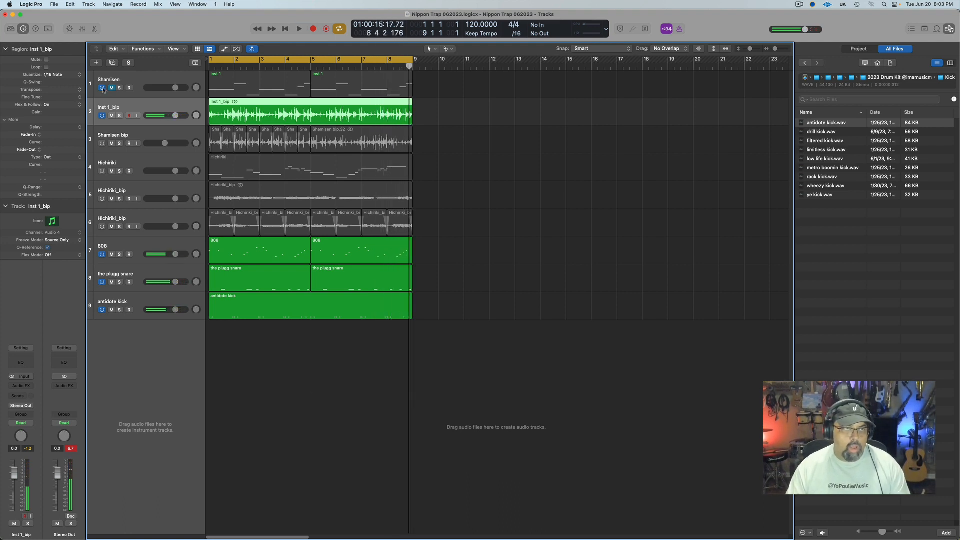
- Delete both regions on the 808 track and switch its Kontakt instrument to Compressed 808
click(143, 246)
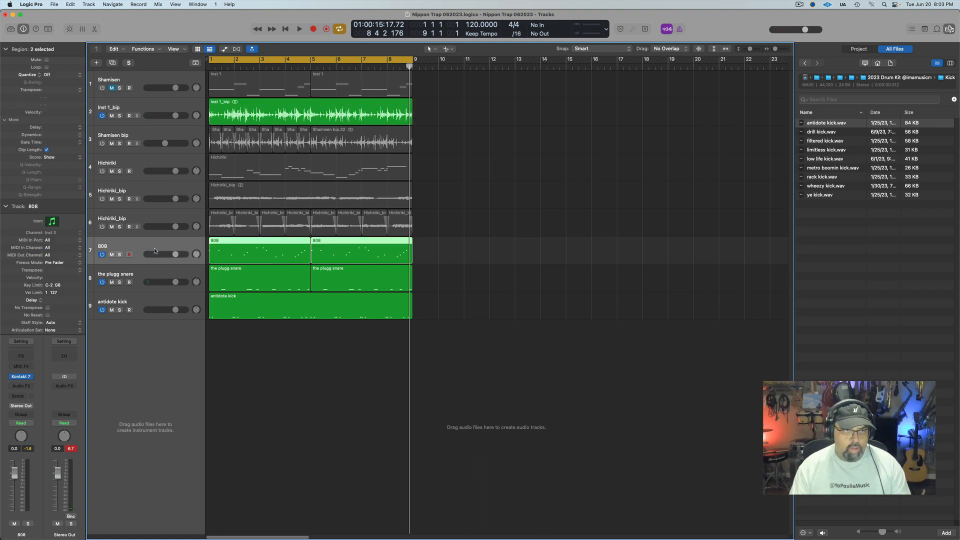
key(Delete)
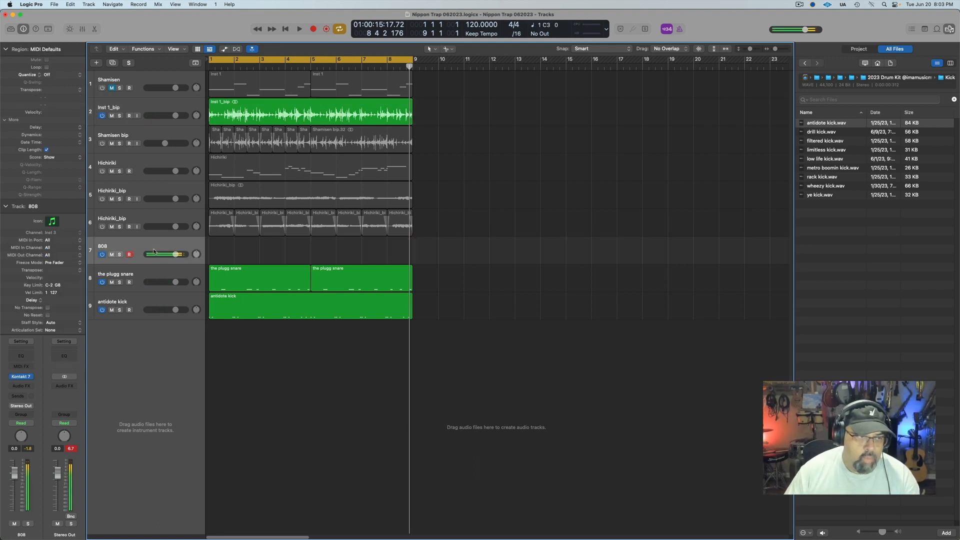
click(21, 377)
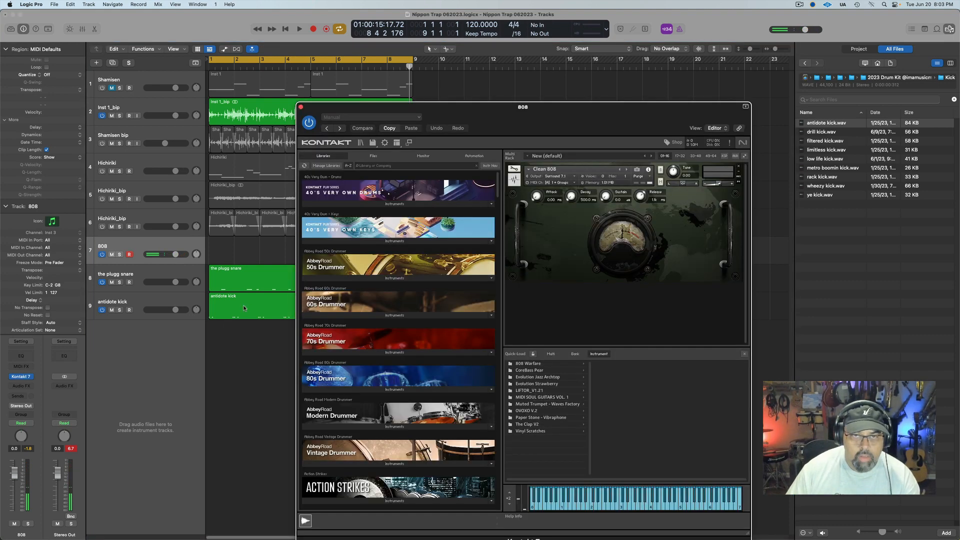
click(744, 356)
click(627, 170)
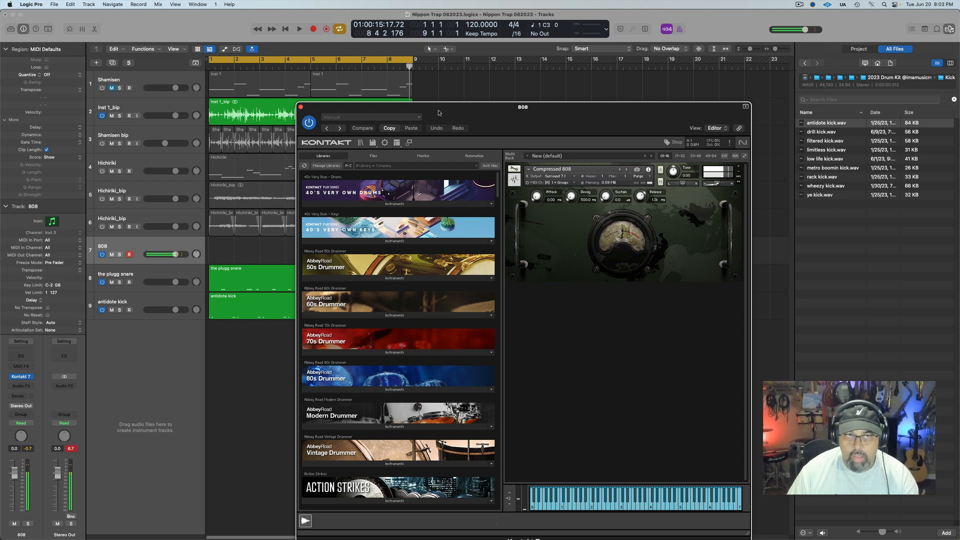
click(301, 107)
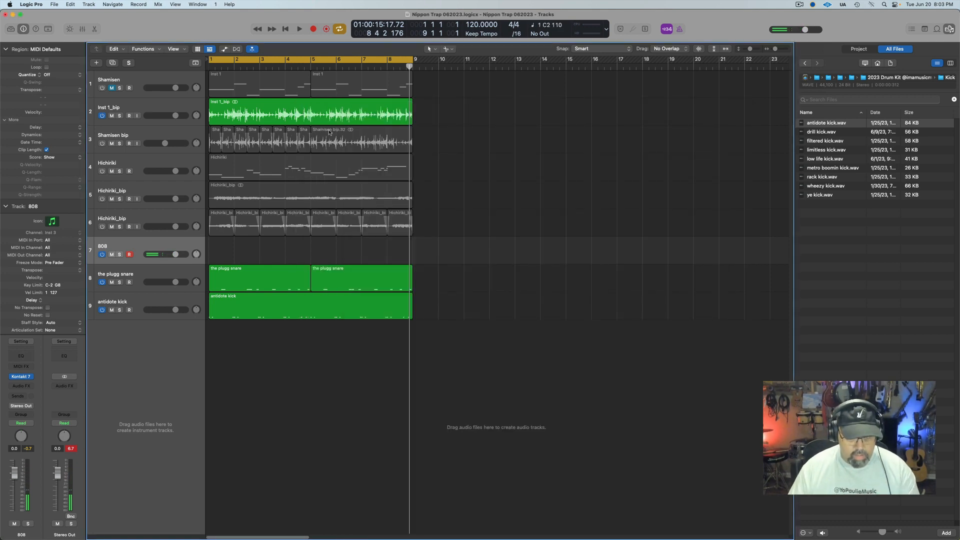
- Record an eight-bar part on the 808 track and quantize its notes to 1/16 Note, playing it back
key(r)
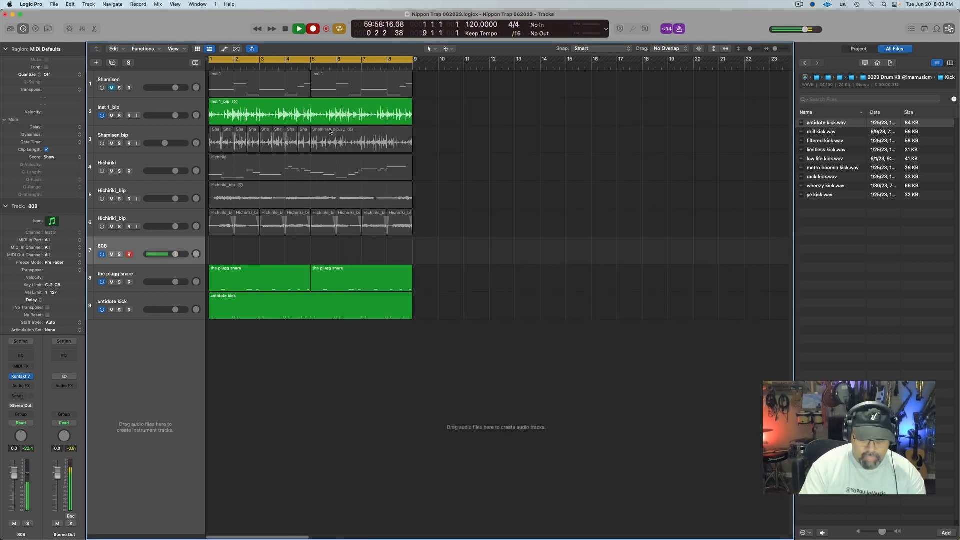
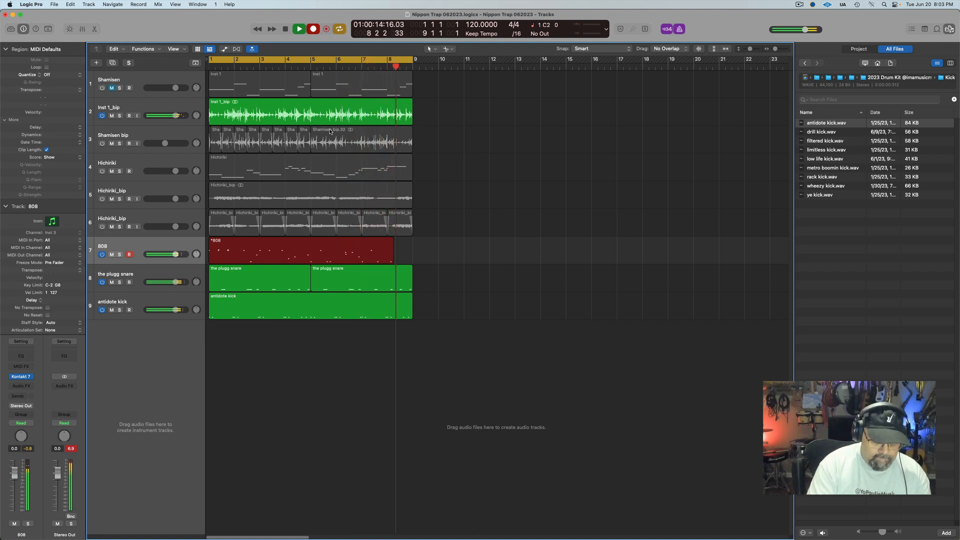
key(space)
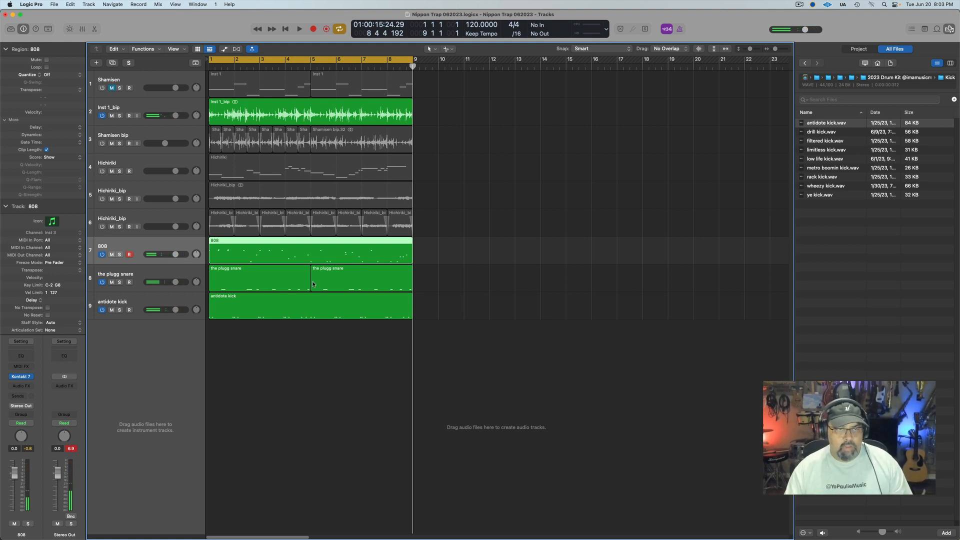
double_click(306, 250)
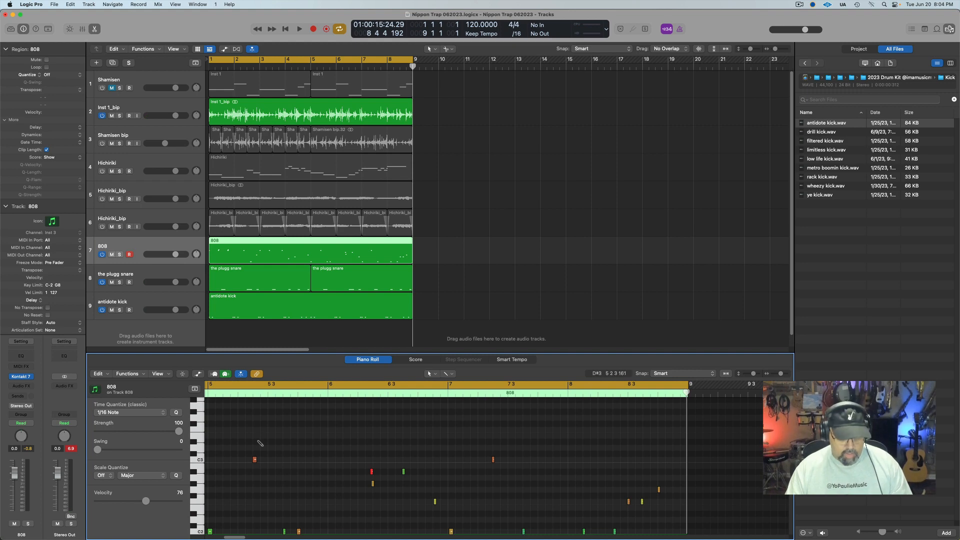
key(super+a)
key(Return)
key(space)
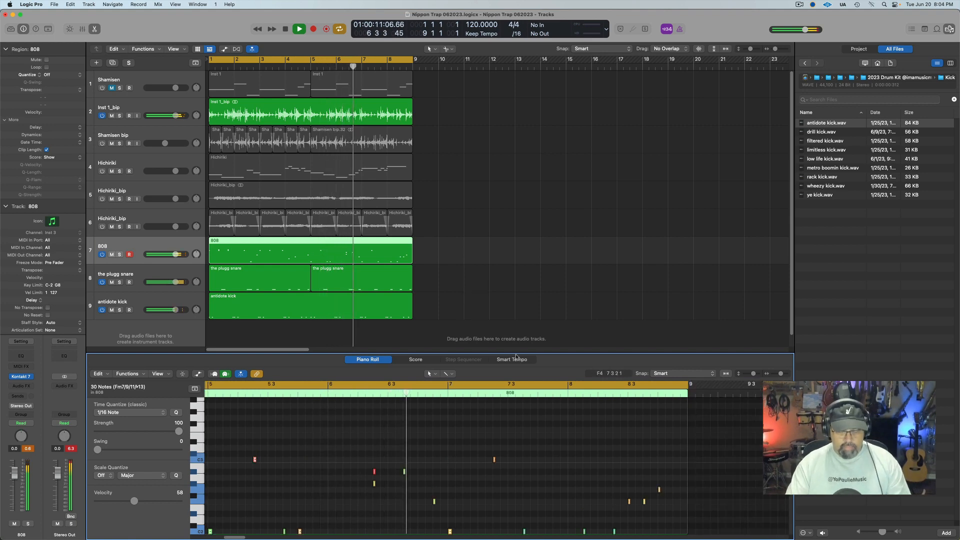
key(p)
click(351, 384)
key(space)
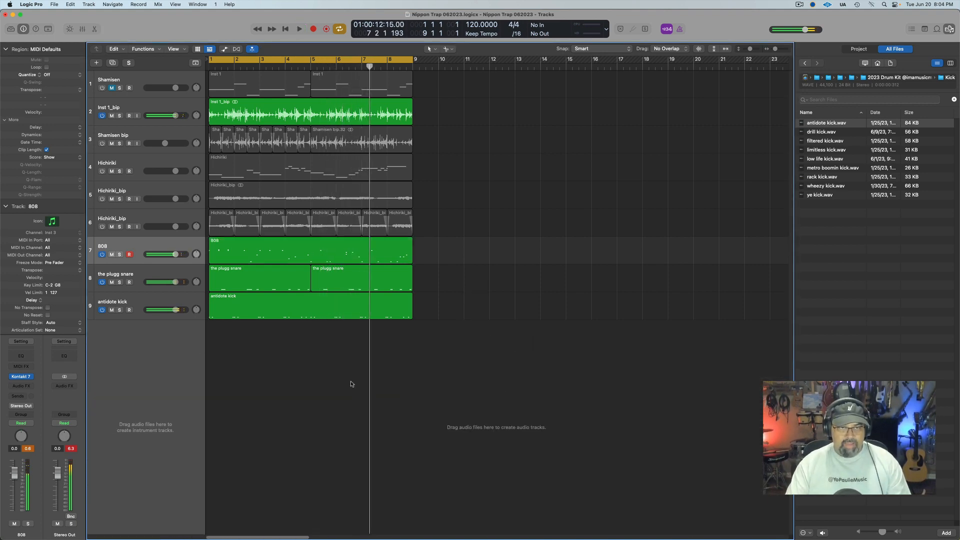
- Delete the eight-bar 808 region, try a new 808 take and undo that recording
click(391, 247)
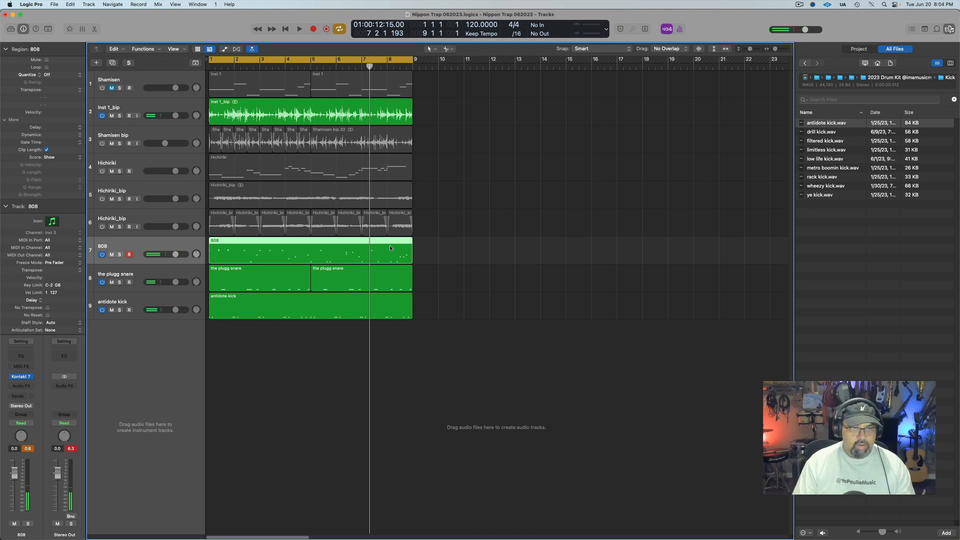
key(Delete)
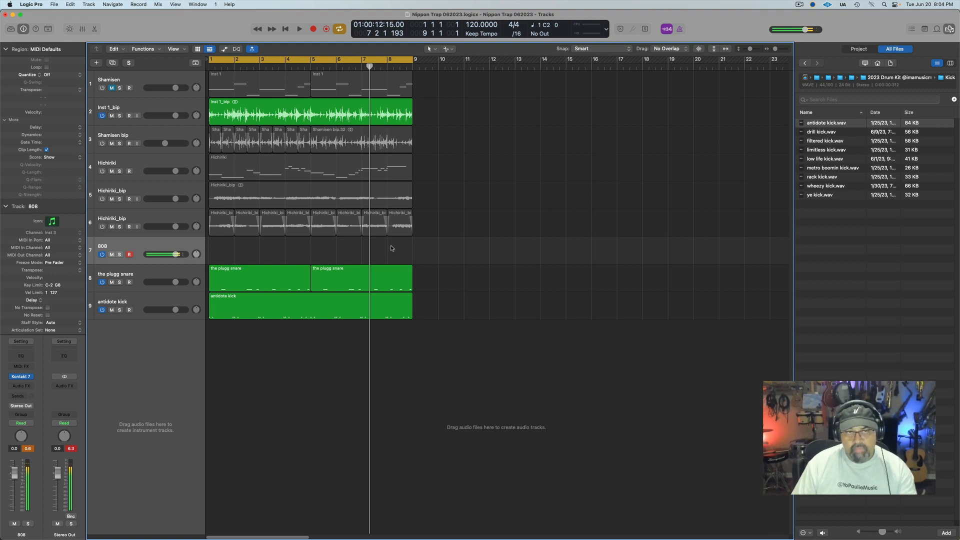
key(r)
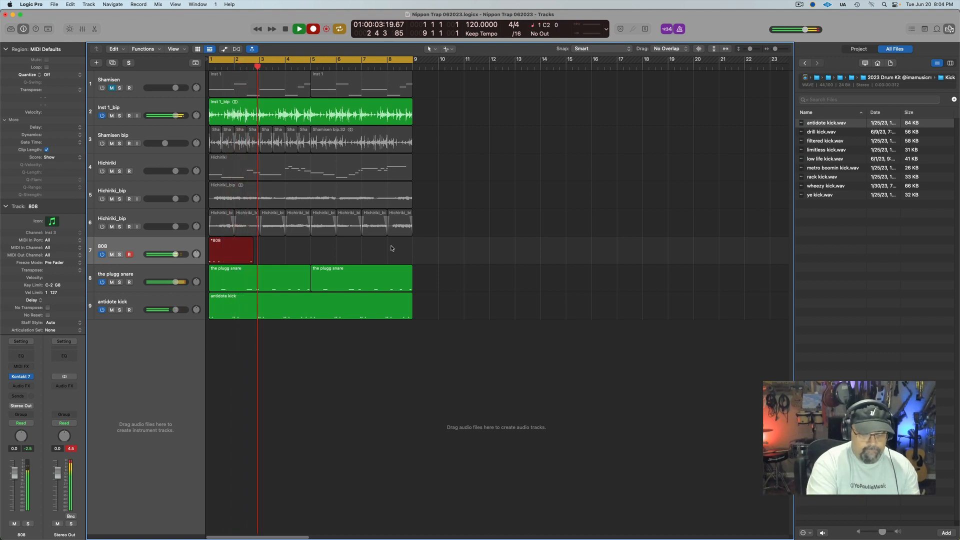
key(space)
key(super+z)
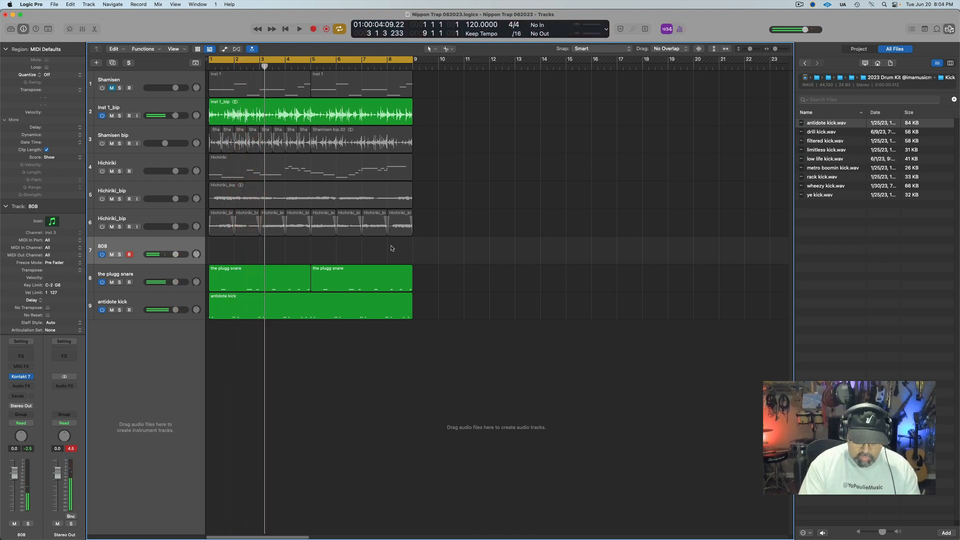
- Record a four-bar part on the 808 track and quantize all its notes to 1/16 Note
key(r)
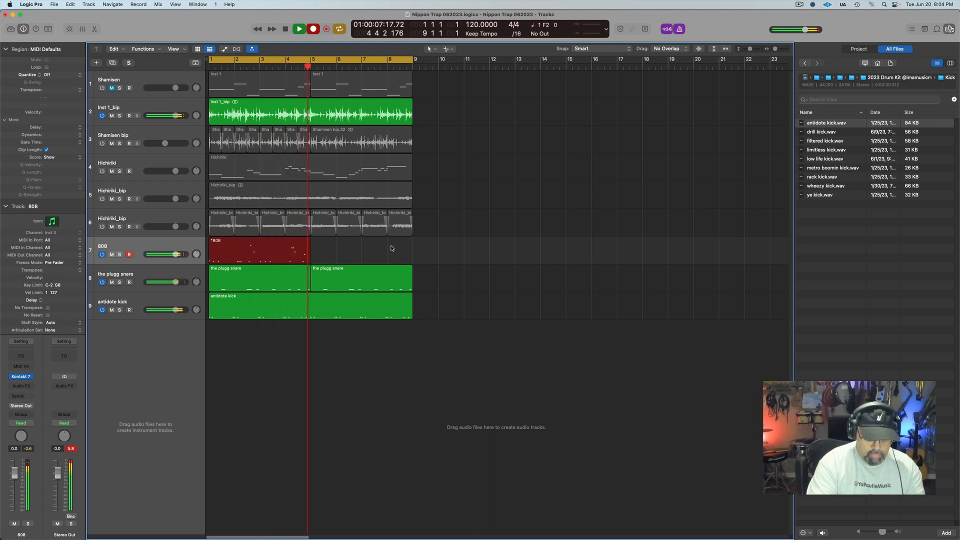
key(space)
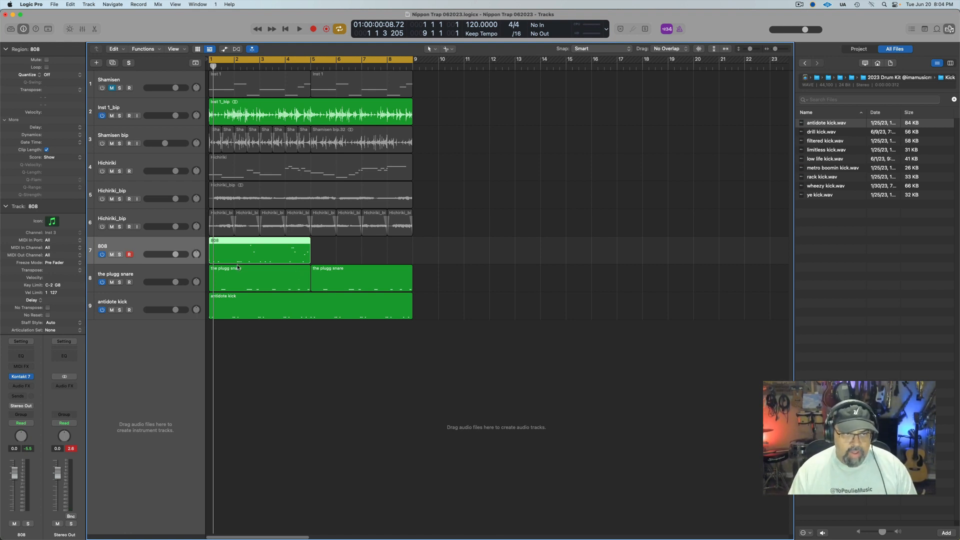
double_click(241, 261)
key(super+a)
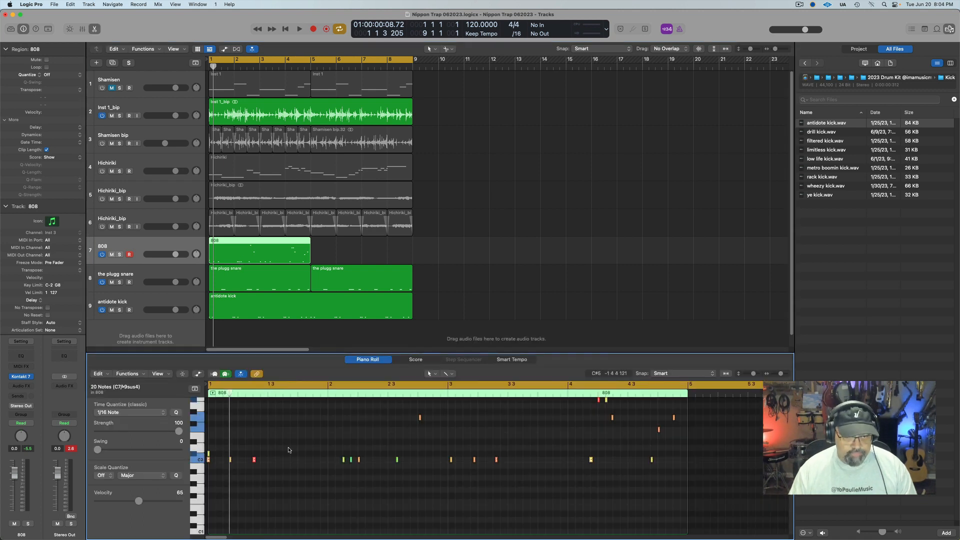
key(q)
- Remove the stray note above the first C2 note, then repeat the 808 region across bars 5 to 8 while playing the beat
click(289, 466)
click(210, 454)
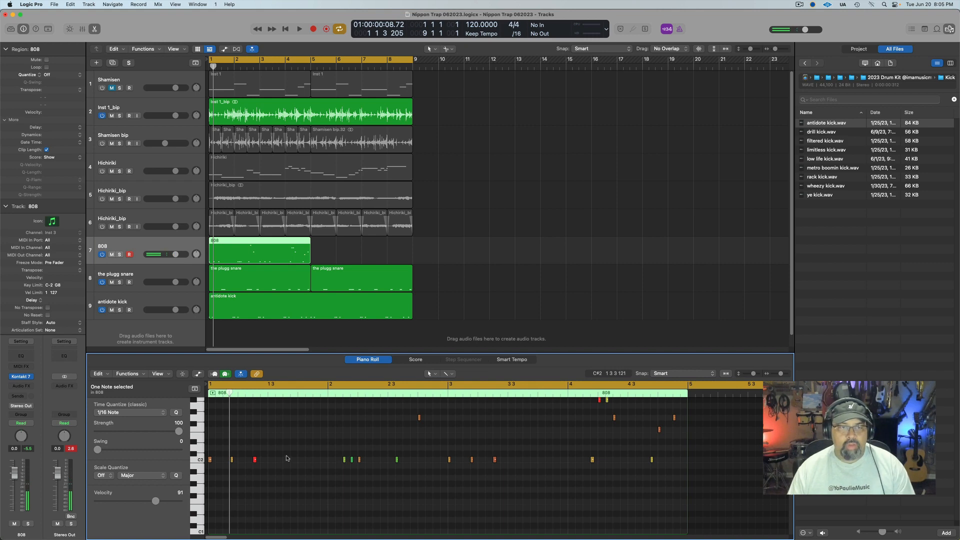
key(space)
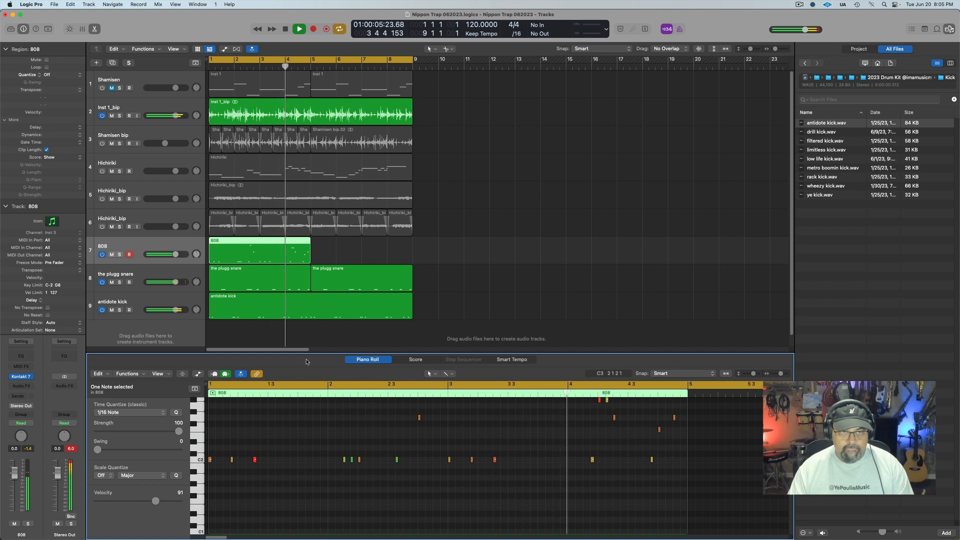
click(285, 257)
key(super+r)
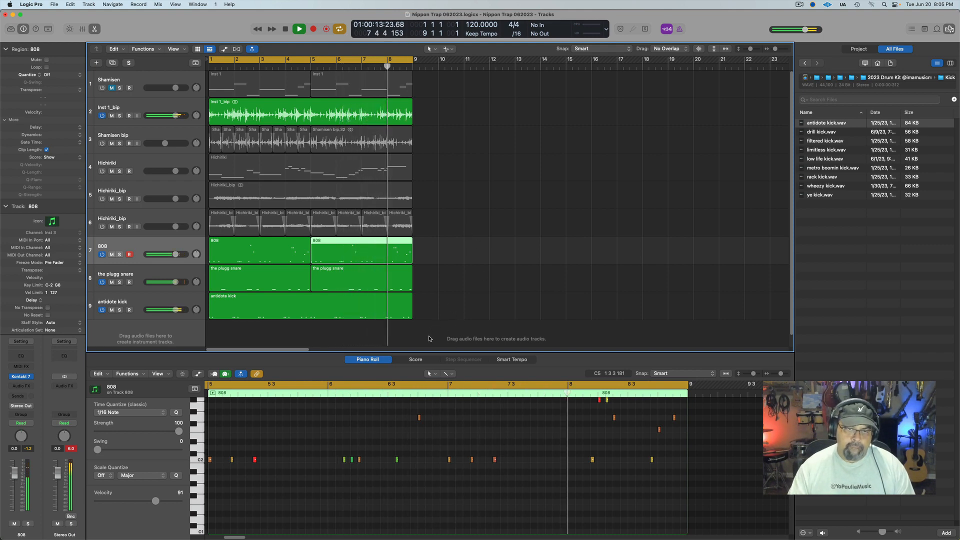
key(p)
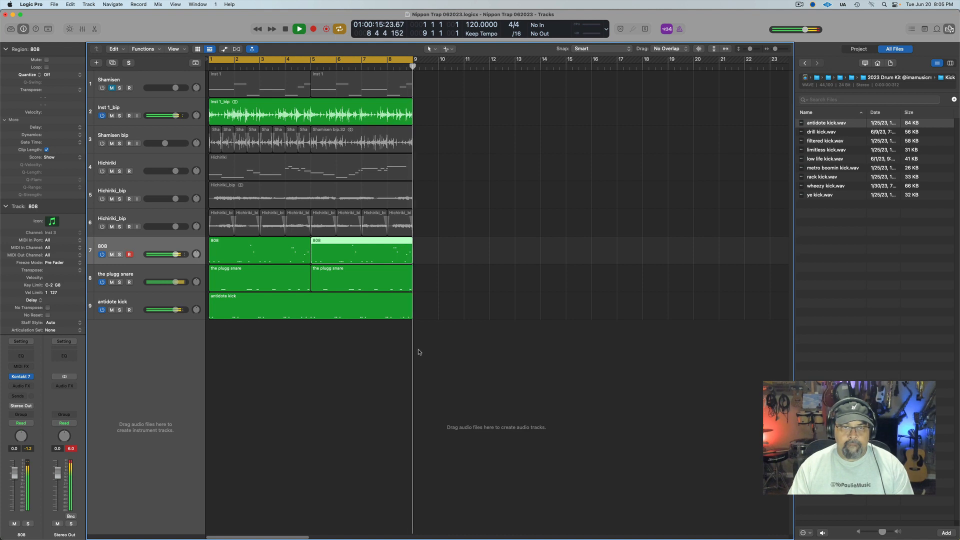
key(space)
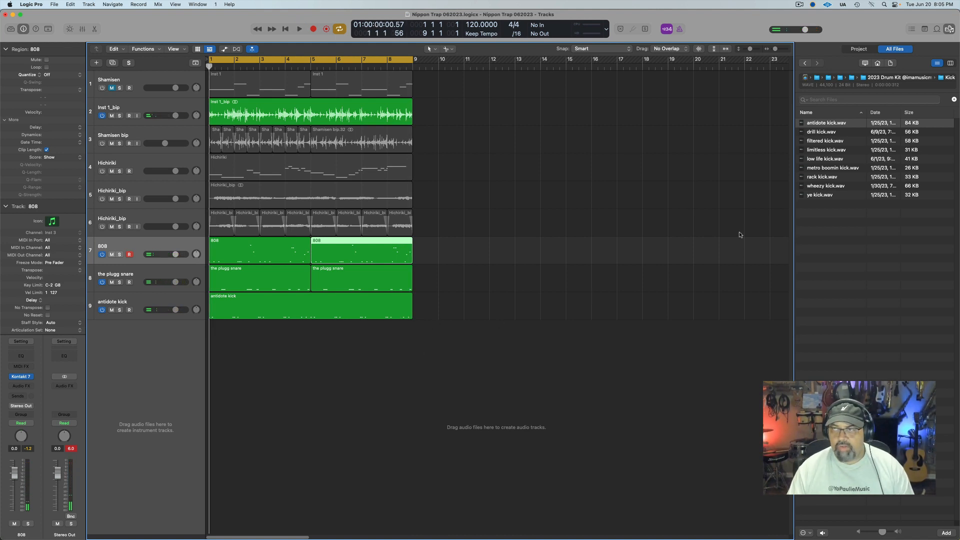
- Browse to the drum kit's Closed Hats folder and audition its hi-hat samples
click(804, 64)
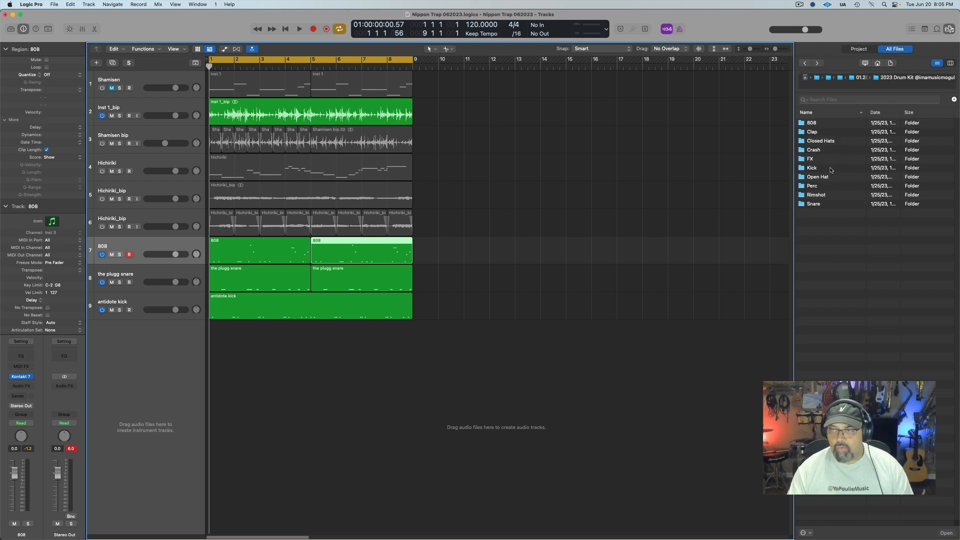
click(828, 142)
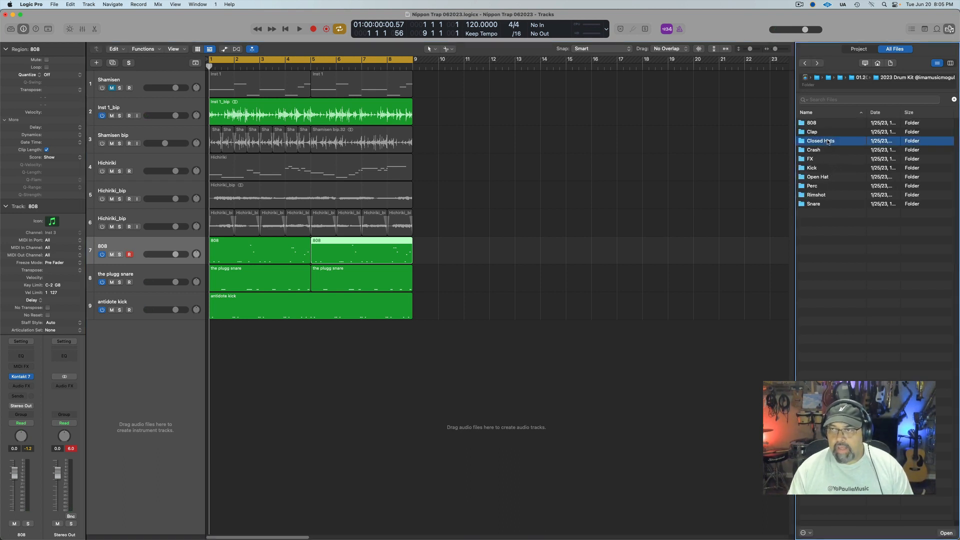
double_click(827, 142)
click(825, 132)
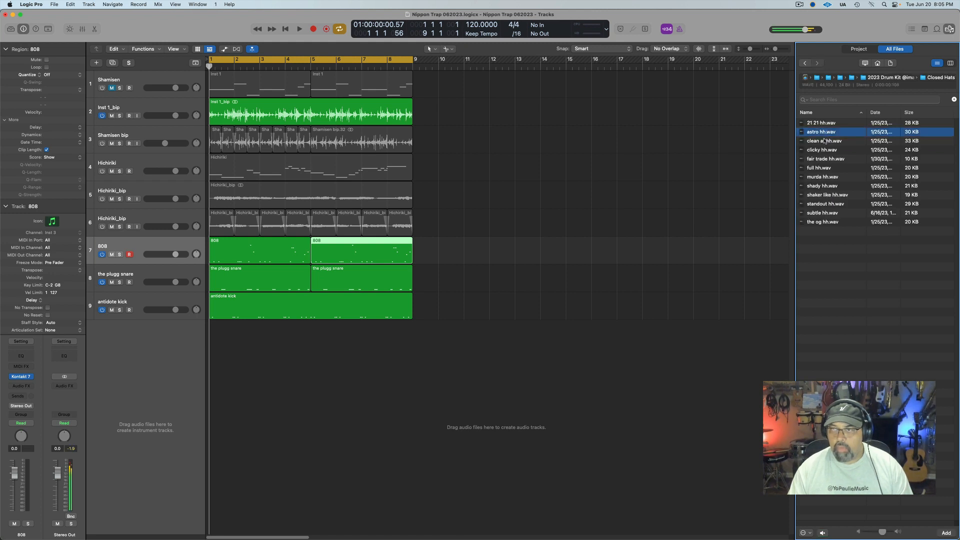
click(824, 141)
click(823, 150)
click(823, 159)
click(822, 168)
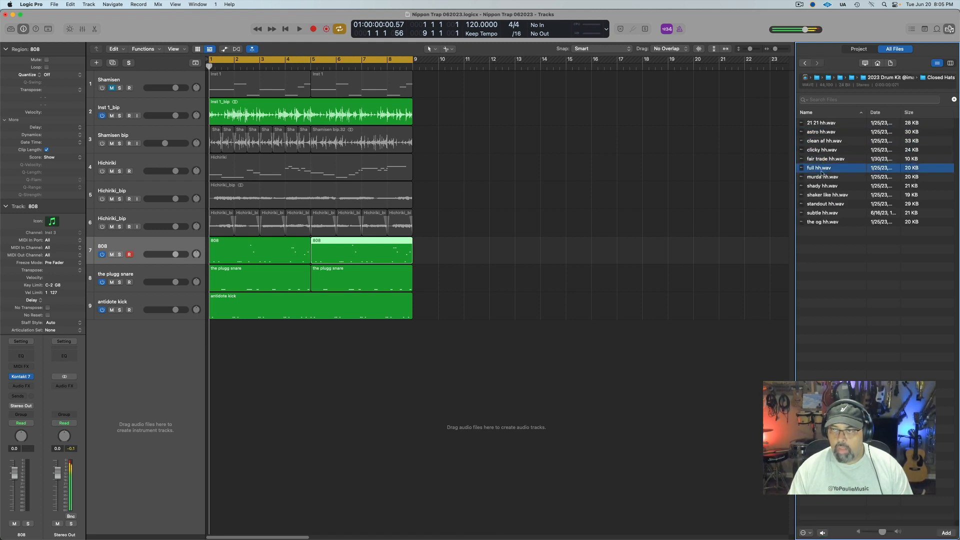
click(821, 177)
click(820, 186)
click(819, 195)
click(819, 205)
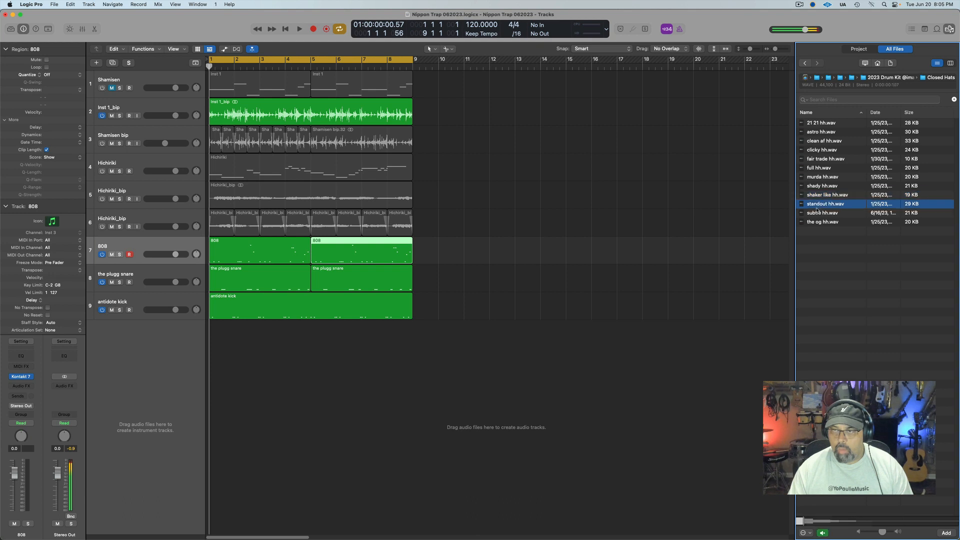
click(819, 229)
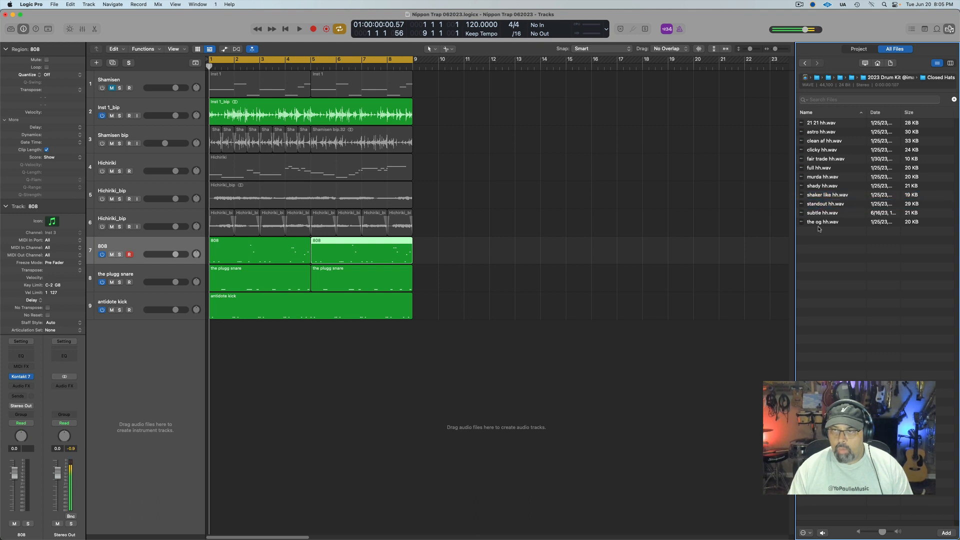
- Compare the first few hats again and add clicky hh.wav as a new Quick Sampler track below the kick, trying it over the beat
click(828, 123)
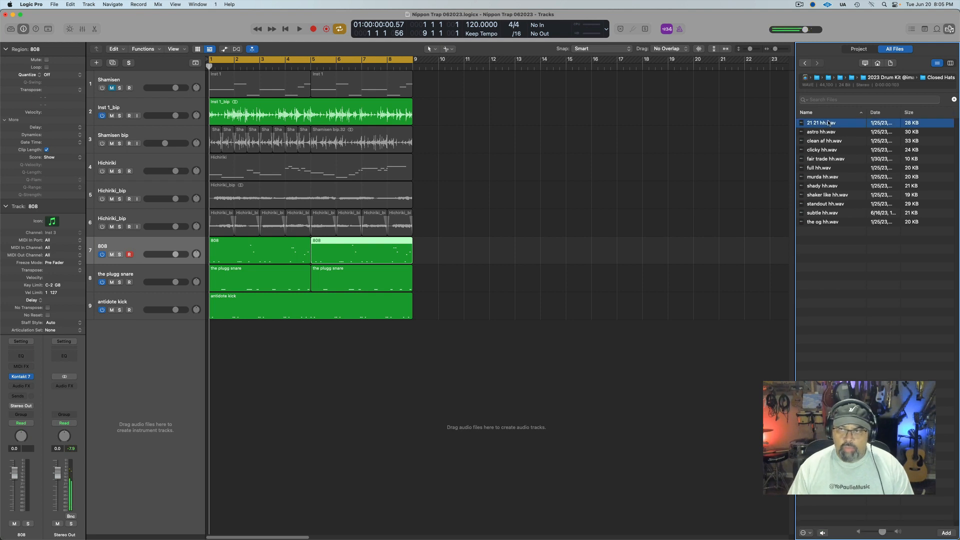
key(Down)
key(Down)
key(Down)
key(Down)
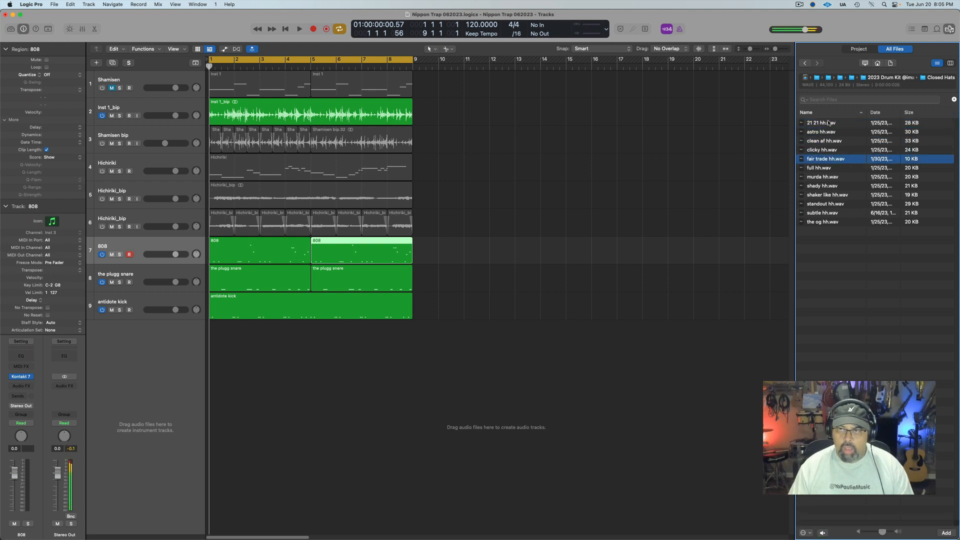
key(Up)
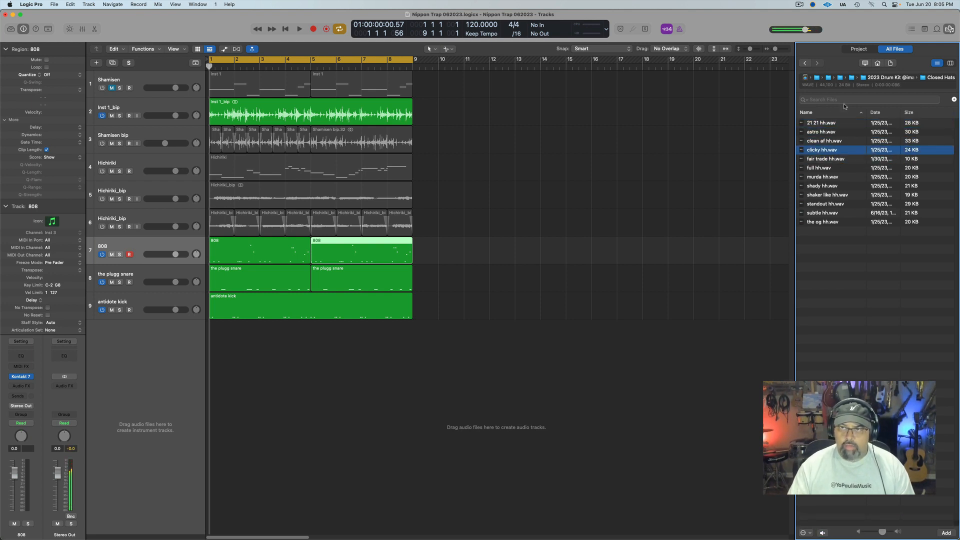
drag(824, 152, 146, 341)
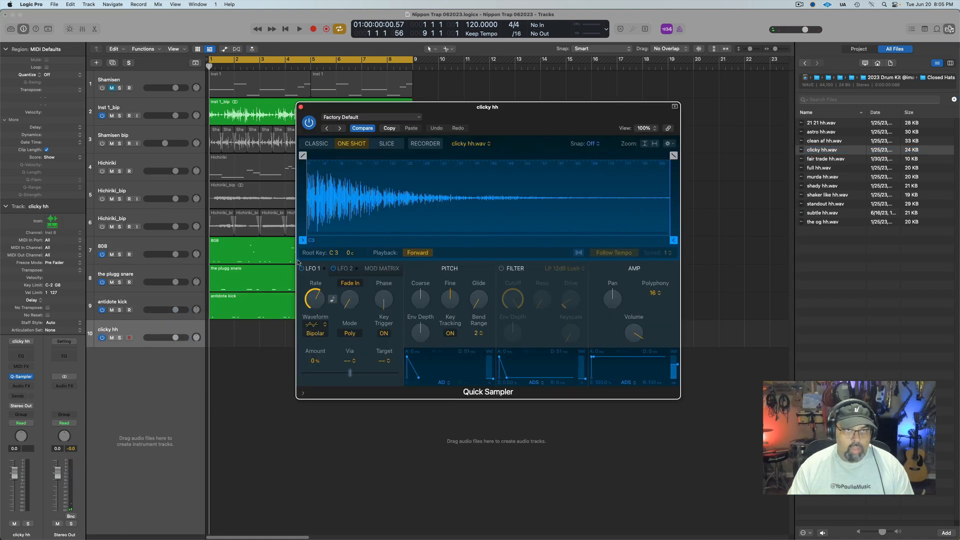
click(301, 107)
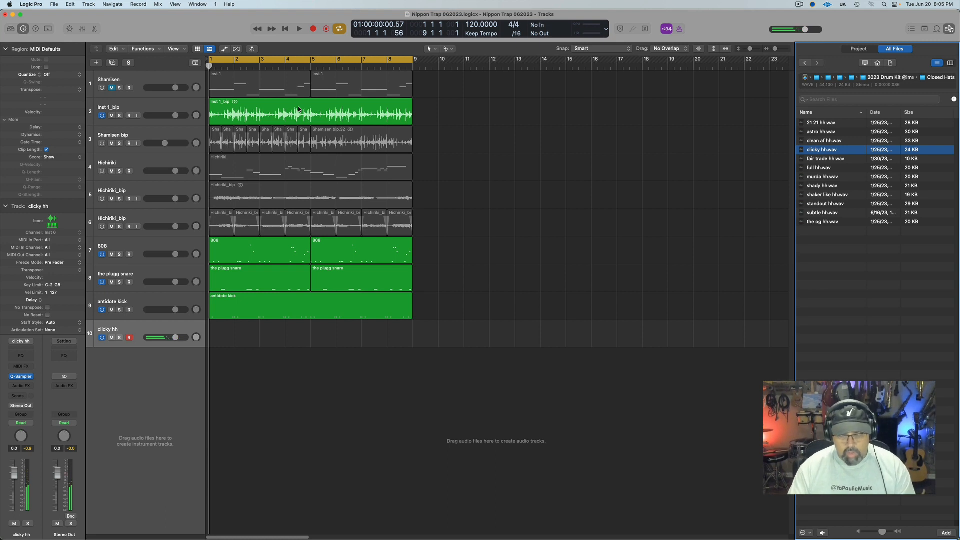
key(space)
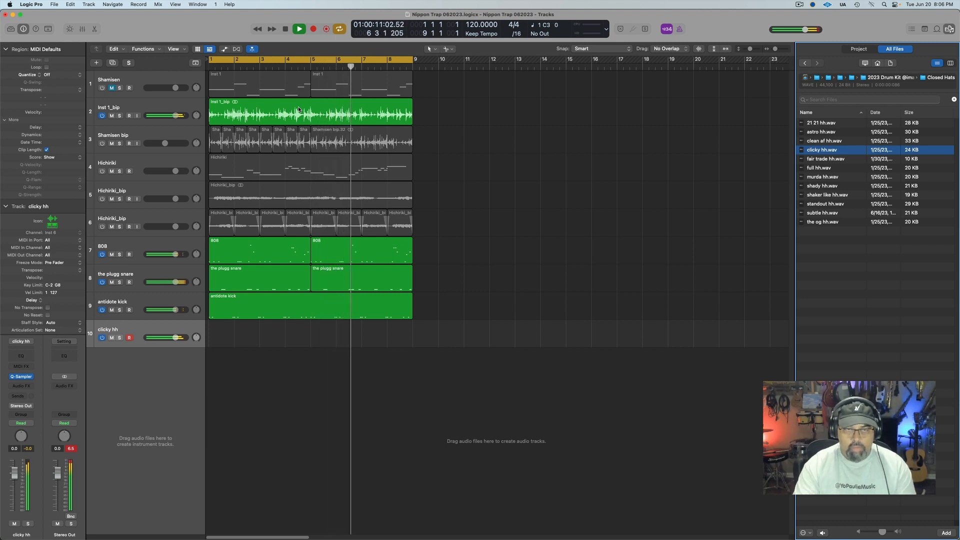
key(space)
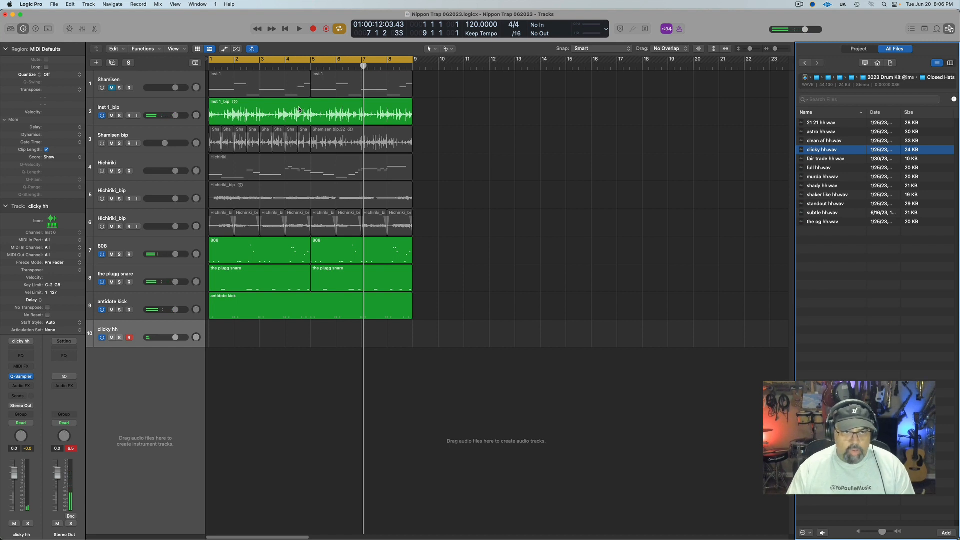
- Create a pattern region on the clicky hh track, set its length to 32 steps and turn on every step
right_click(228, 328)
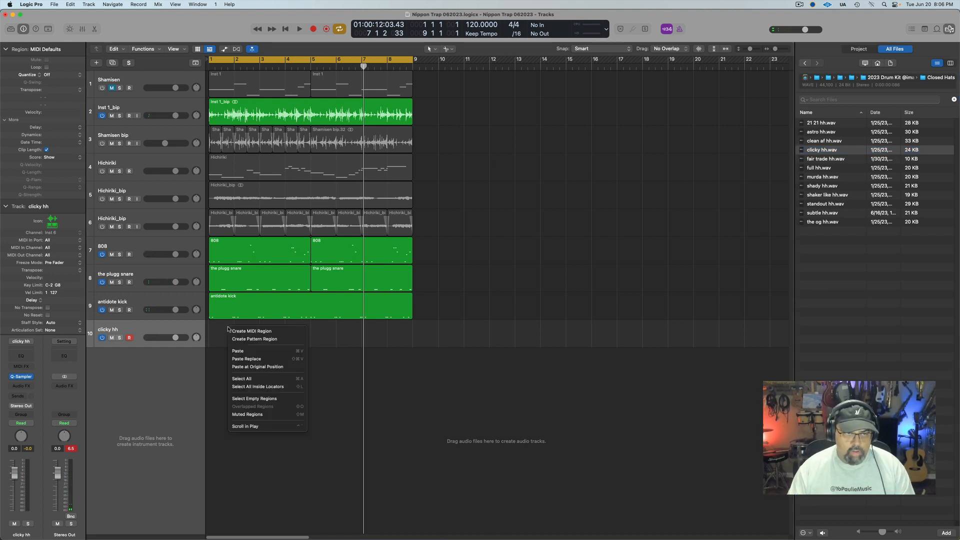
click(253, 339)
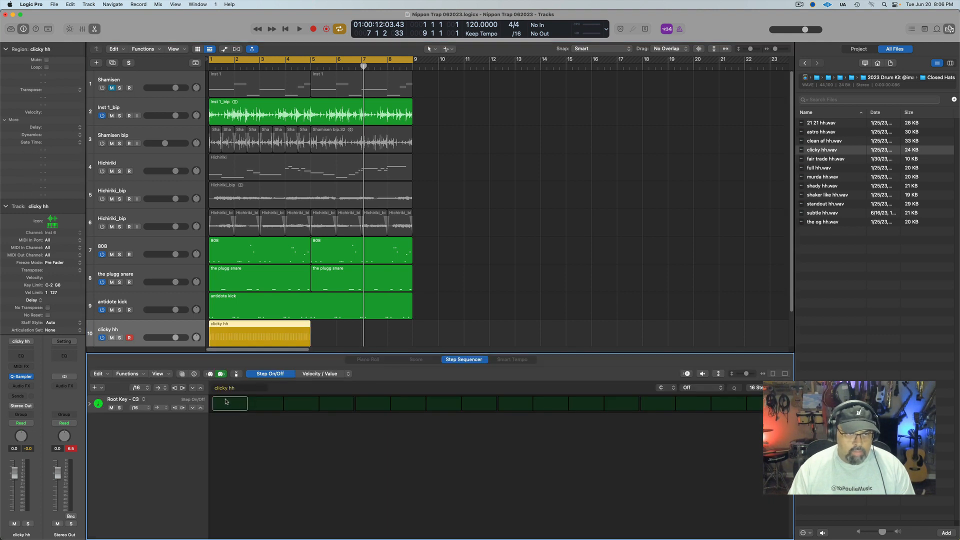
click(756, 387)
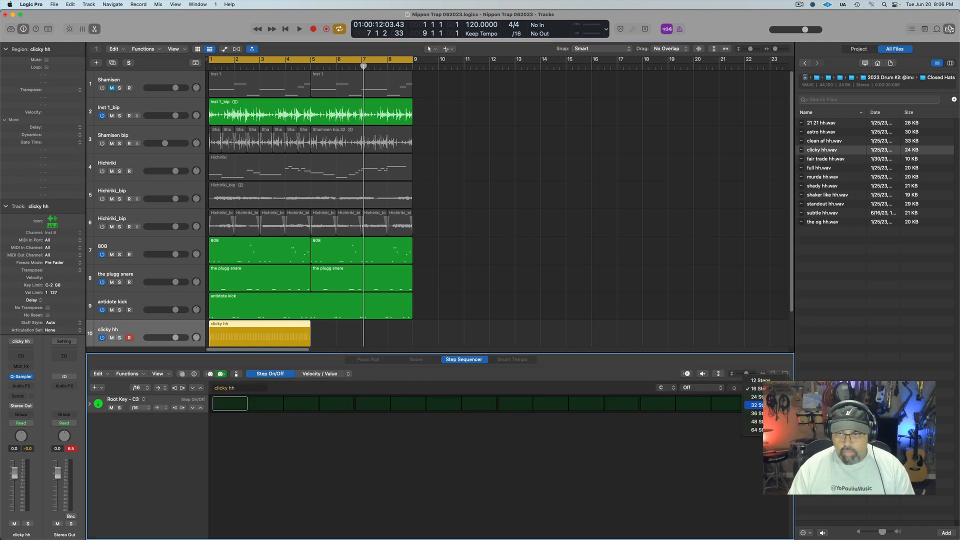
click(753, 405)
drag(221, 404, 760, 404)
drag(646, 400, 273, 424)
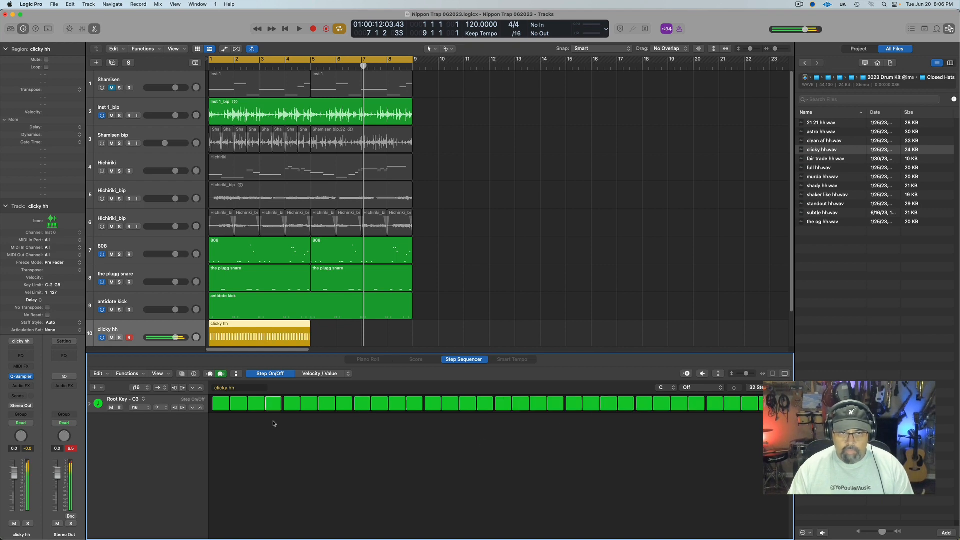
- Turn off hi-hat steps 3, 8, 13, 19, 24 and 29 while the beat plays
key(space)
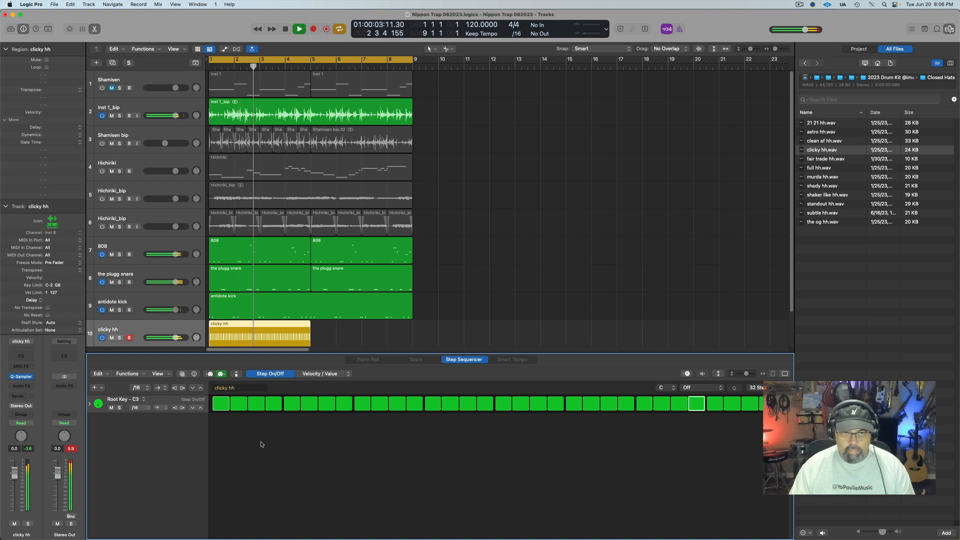
click(343, 403)
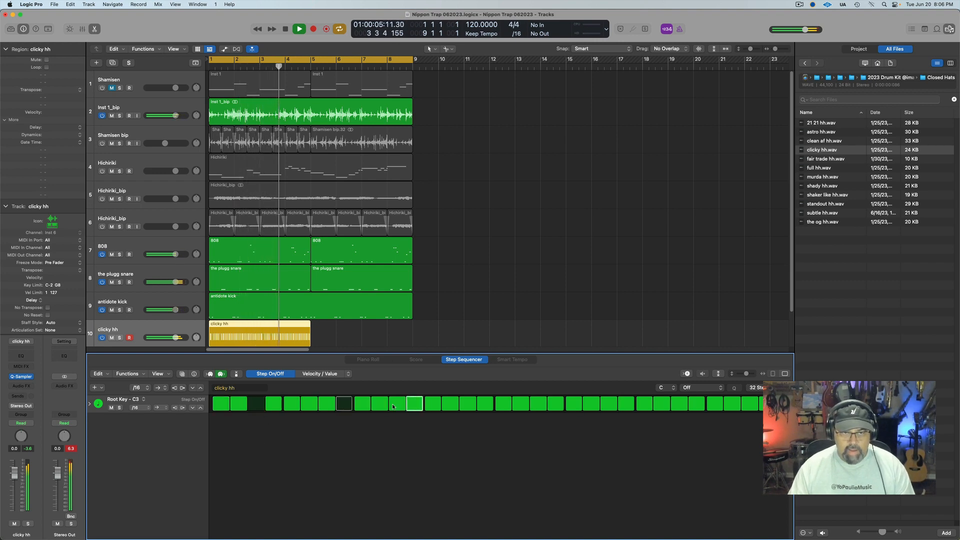
click(433, 403)
click(538, 403)
click(626, 403)
click(715, 403)
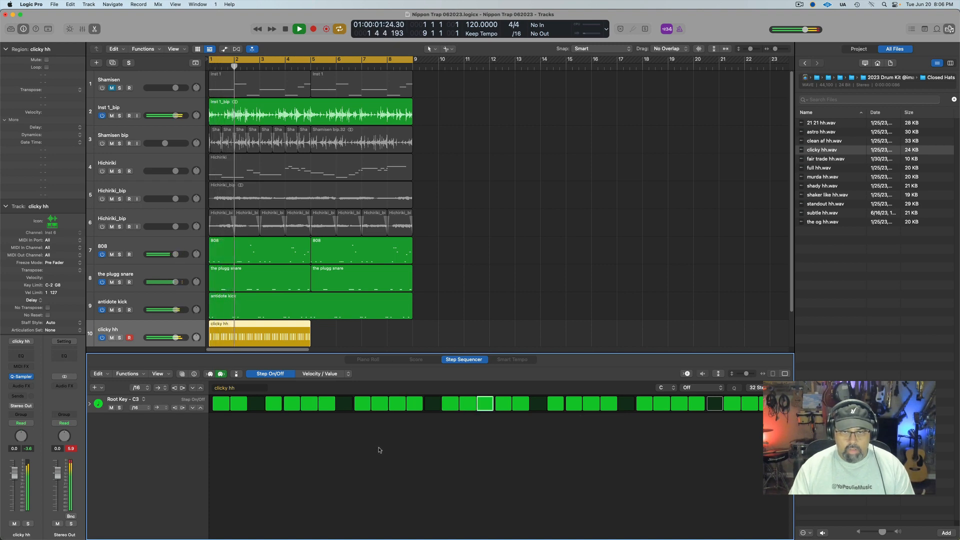
key(space)
- Vary the hi-hat step velocities, accenting steps 1, 5, 10, 21 and 25 at 127 and softening several others, then play the pattern
click(326, 374)
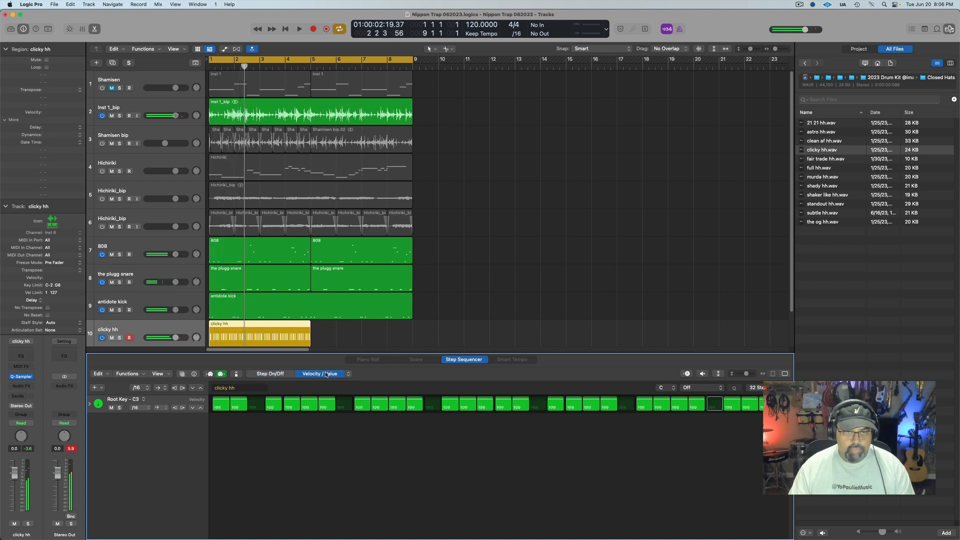
mouse_move(220, 406)
mouse_down()
mouse_move(221, 397)
mouse_move(294, 404)
mouse_move(287, 391)
mouse_up()
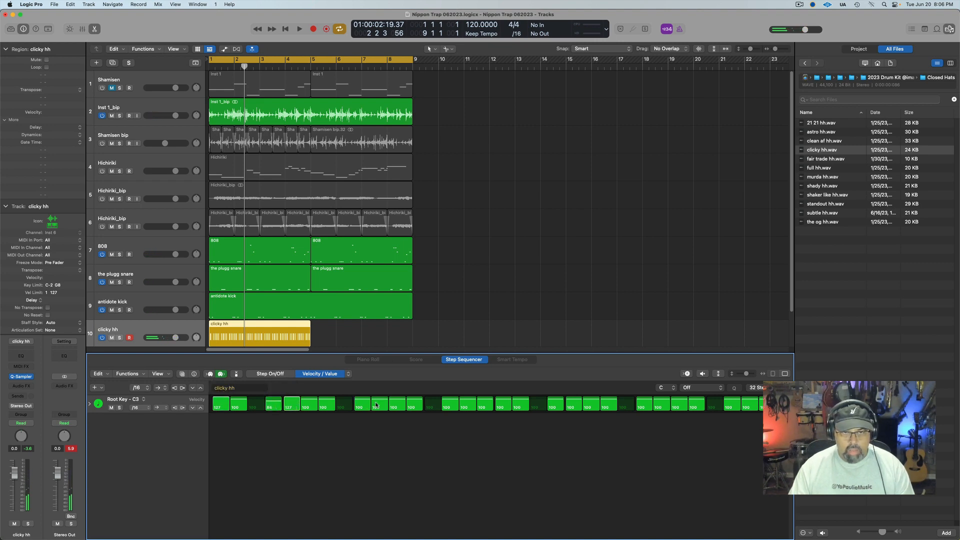
drag(376, 405, 417, 404)
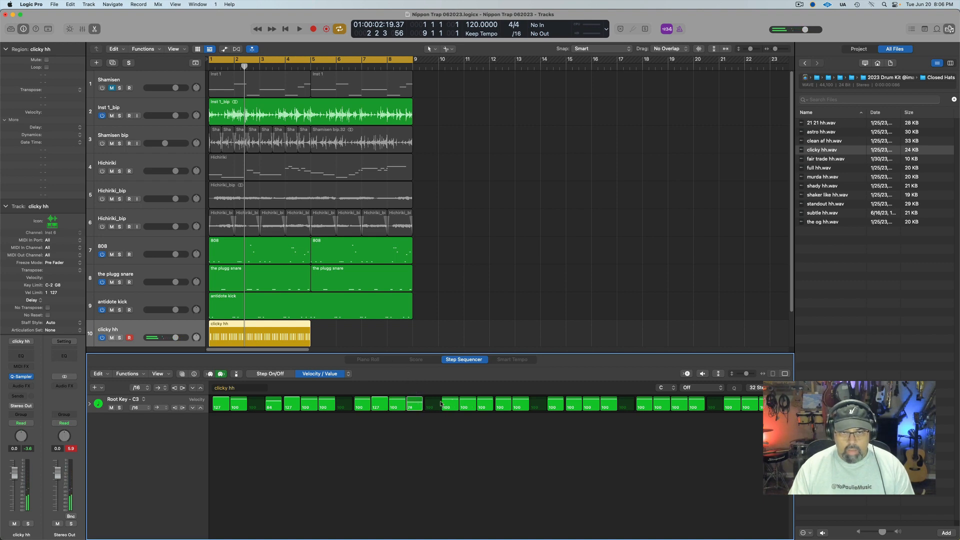
drag(440, 403, 437, 403)
drag(515, 404, 697, 406)
key(space)
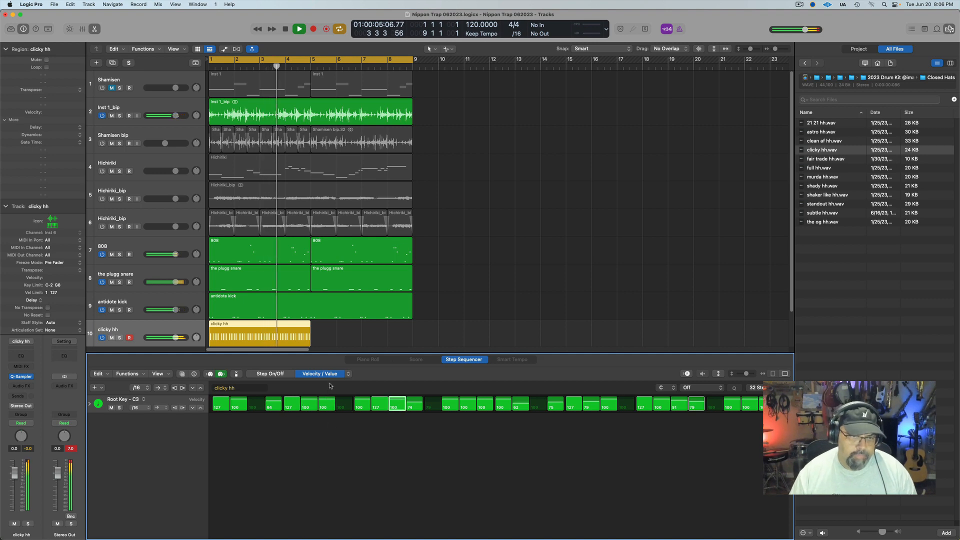
key(space)
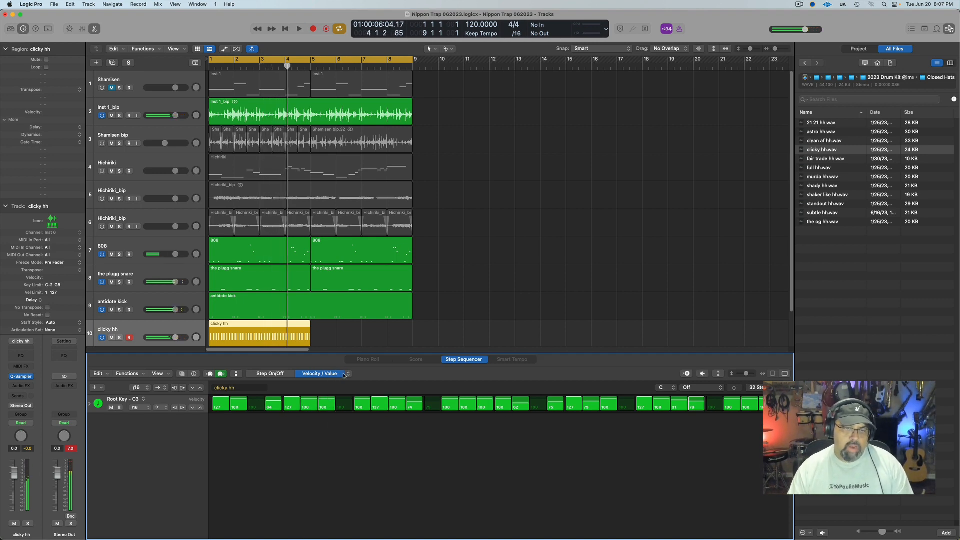
- Switch the hi-hat pattern to Note Repeat editing and set 6 repeats on step 7 and 4 on step 12, checking playback
click(344, 376)
click(364, 422)
key(space)
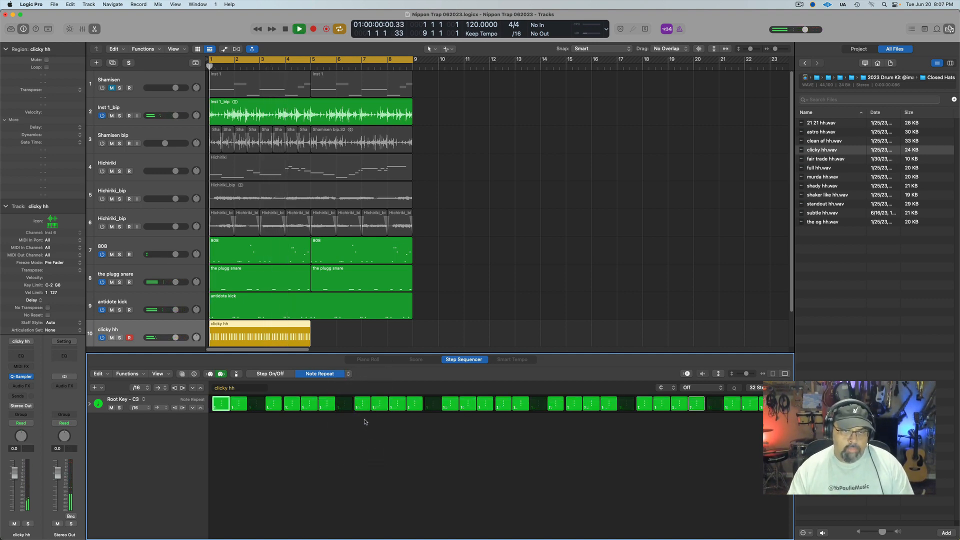
key(space)
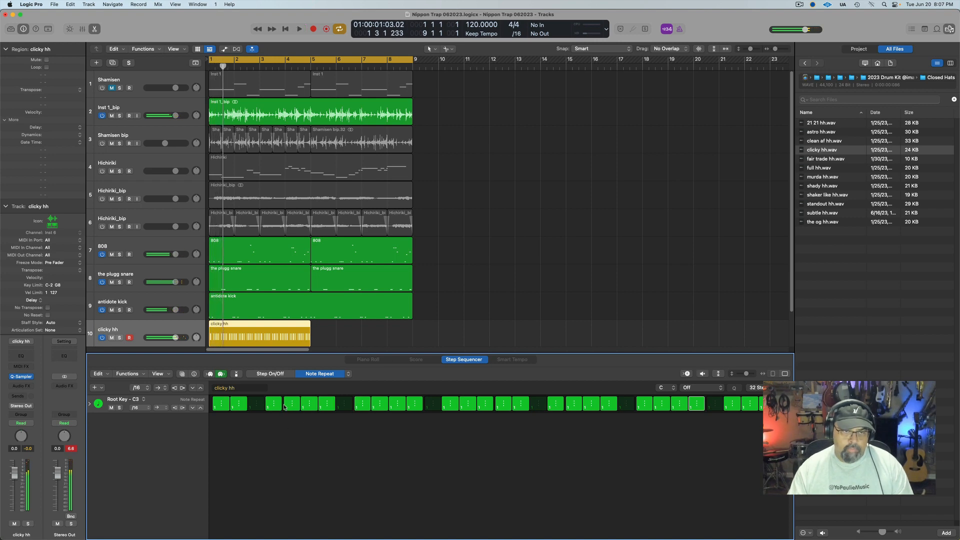
drag(328, 408, 323, 420)
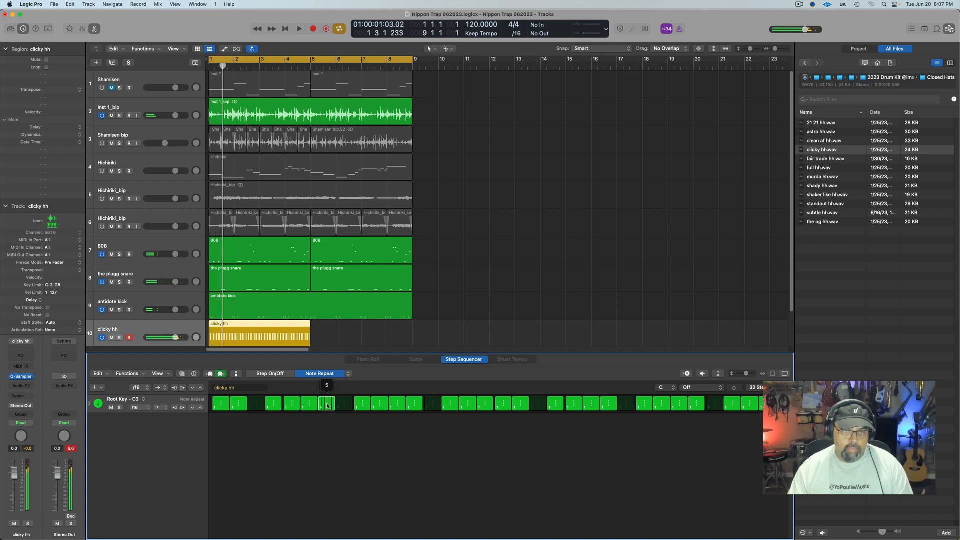
key(space)
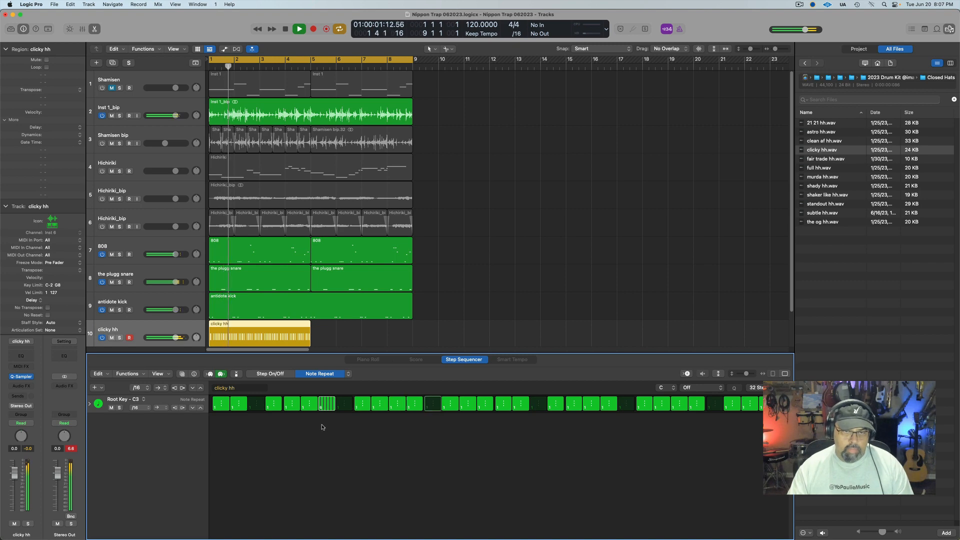
key(space)
drag(414, 413, 414, 406)
key(space)
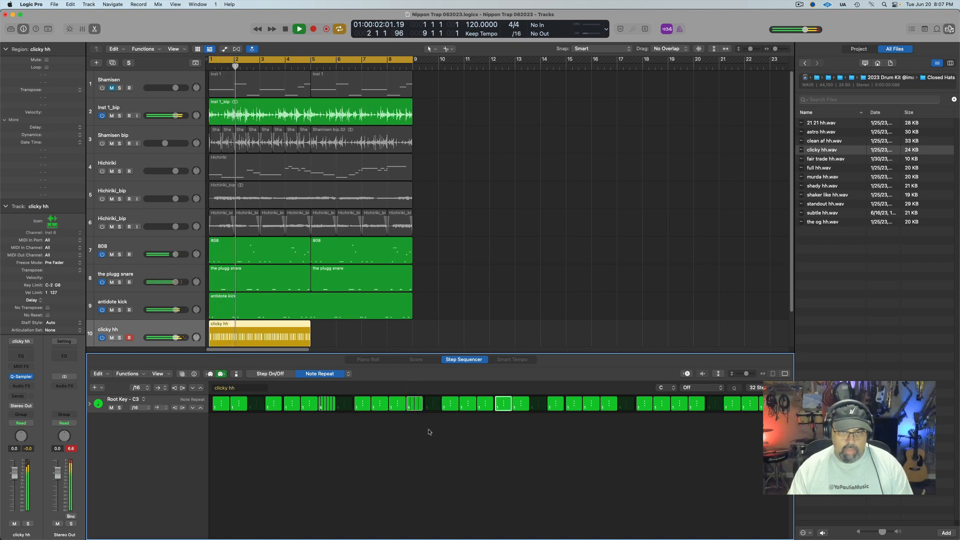
key(space)
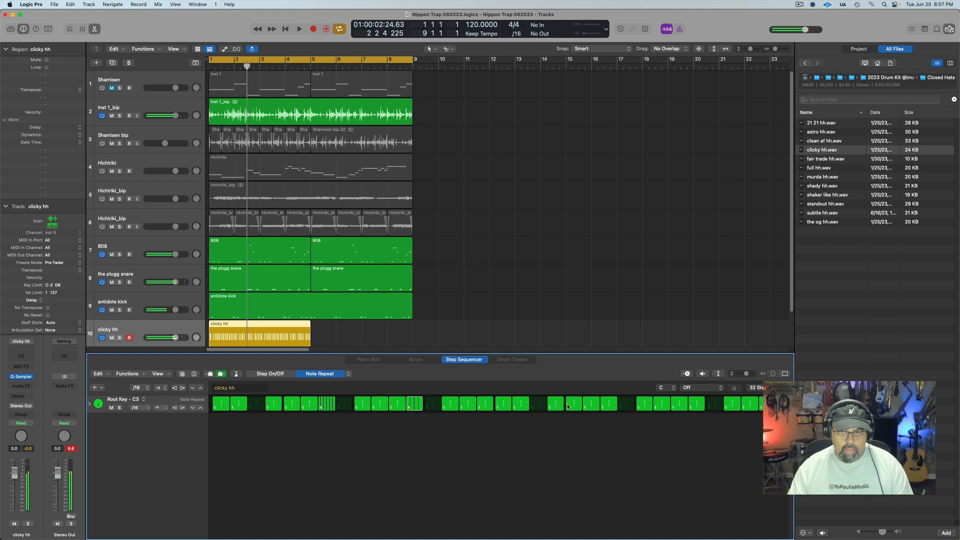
- Set 3 note repeats on hi-hat step 21 and 6 on step 31, then play the beat
drag(568, 406, 571, 408)
key(space)
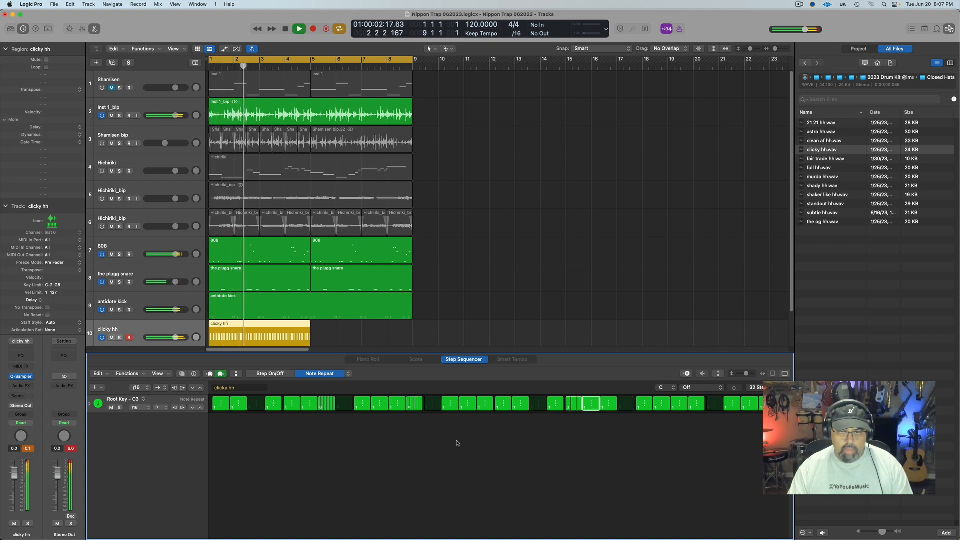
key(space)
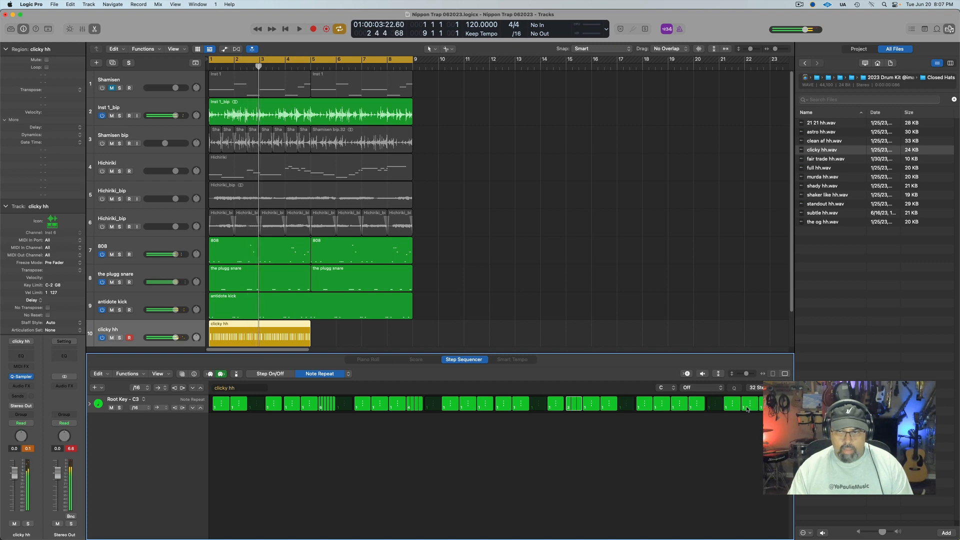
drag(747, 407, 748, 409)
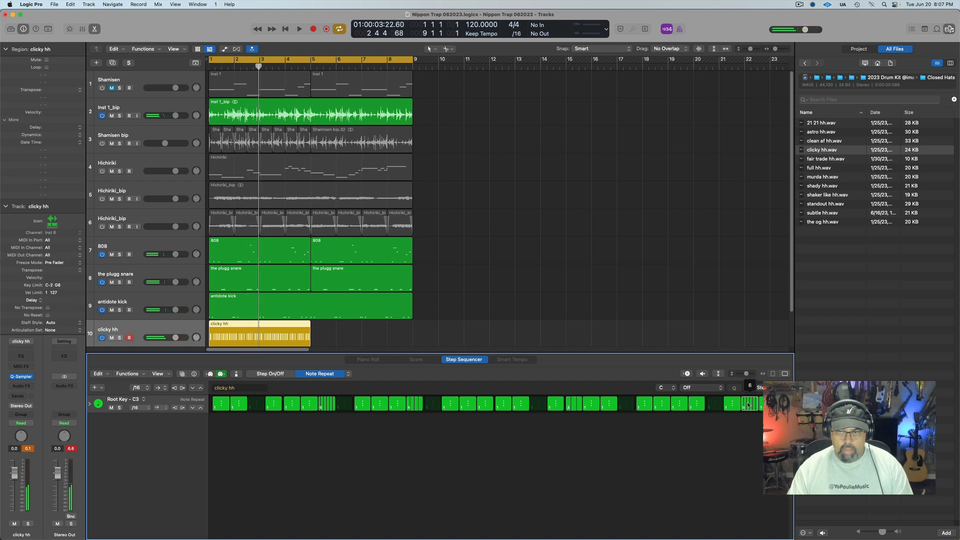
key(space)
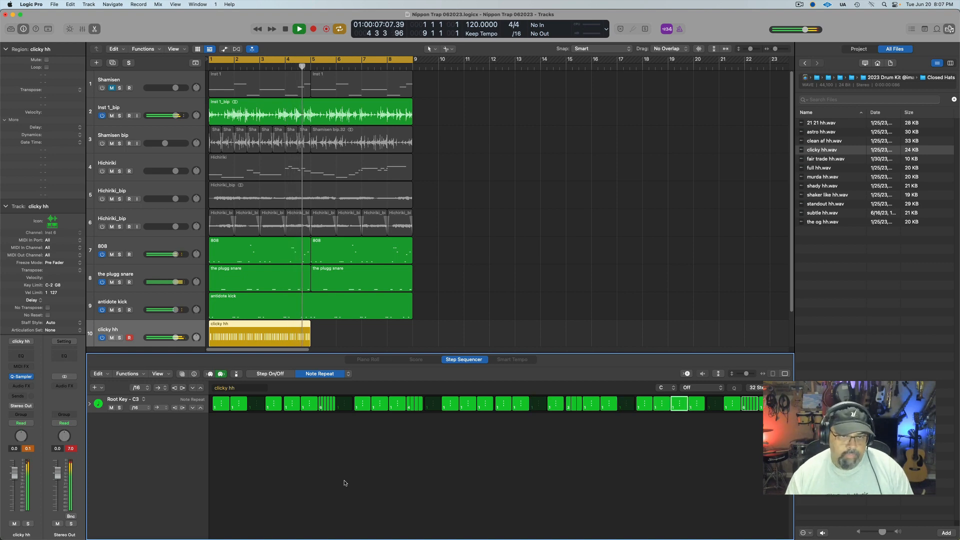
key(space)
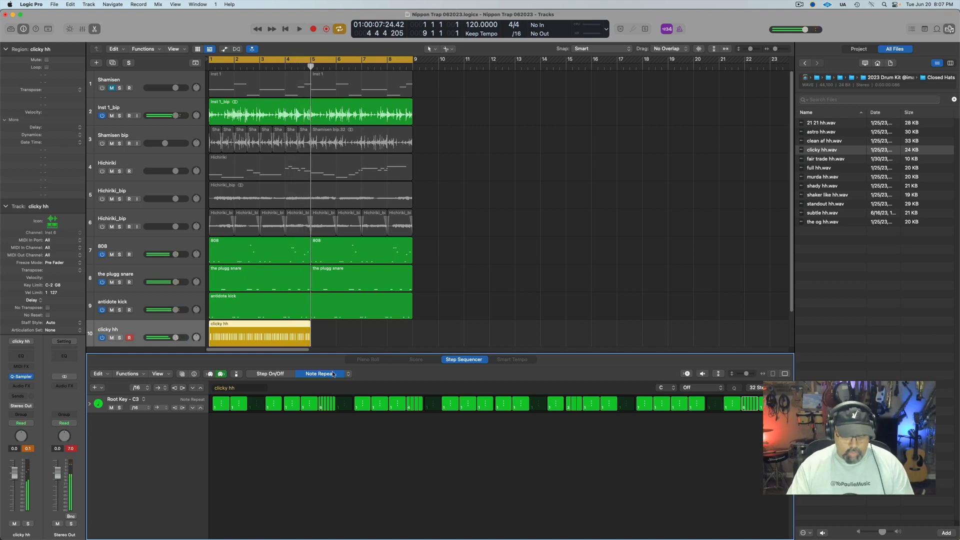
- Convert the clicky hh pattern region to a MIDI region and open it in the Piano Roll
key(e)
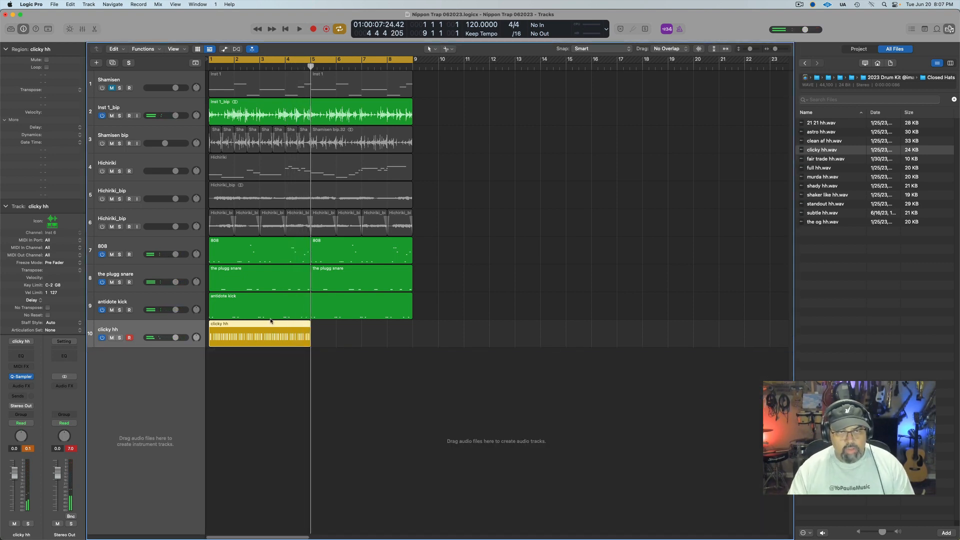
right_click(268, 336)
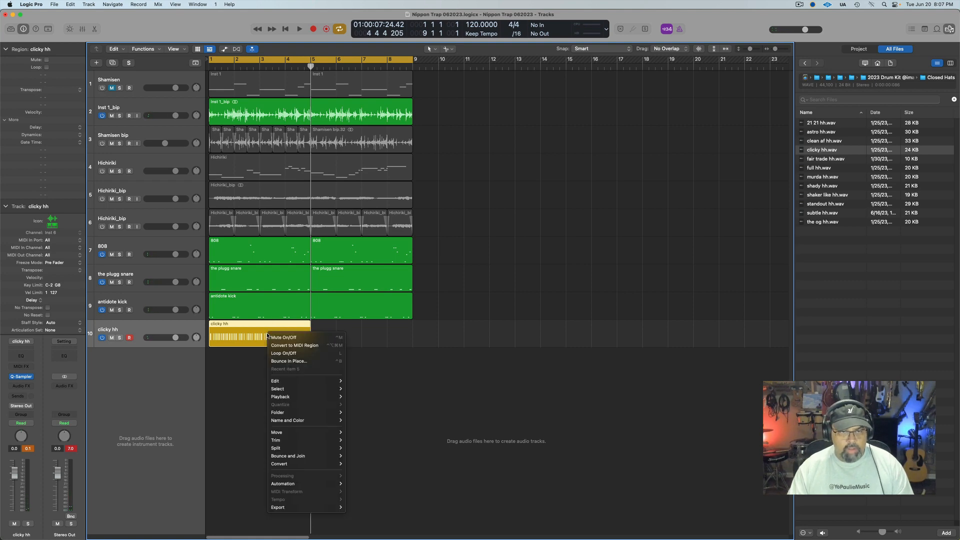
click(312, 346)
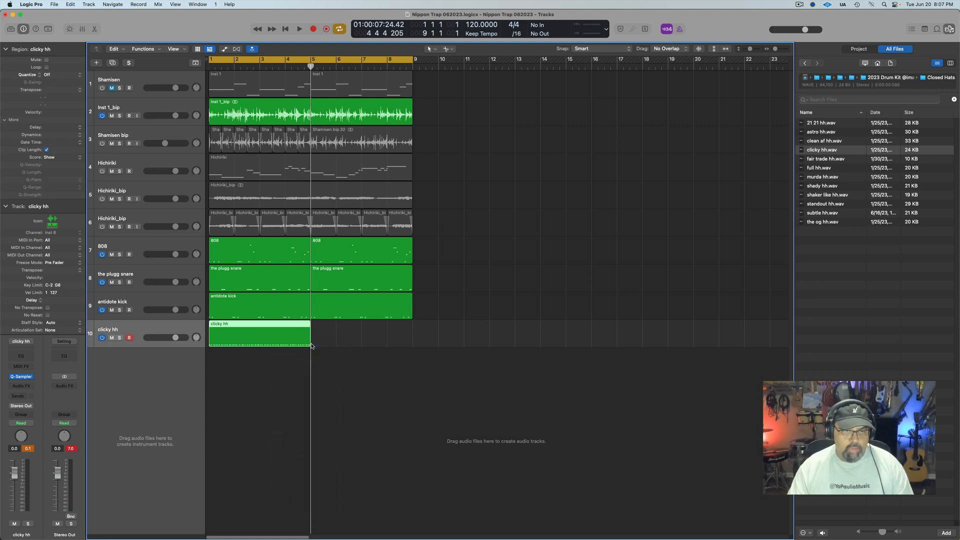
double_click(284, 339)
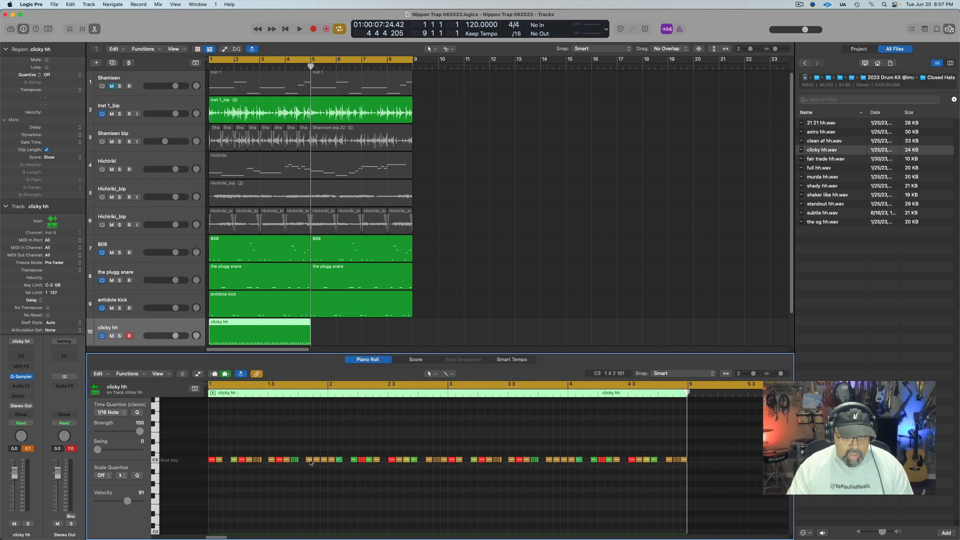
- Pitch the four hi-hat notes around the start of bar 2 into a falling run of C#3, C3, B2 and A#2, then audition it
drag(310, 461, 330, 475)
click(324, 460)
key(space)
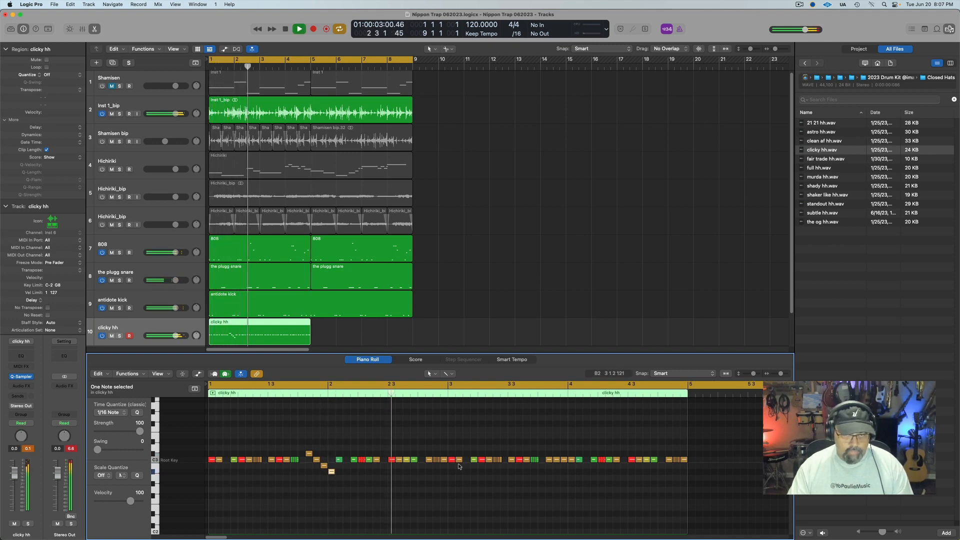
key(space)
- Raise three hi-hat notes in bar 3 to C#3 and lower several others in bars 3 and 4 to B2, then play the result
click(481, 459)
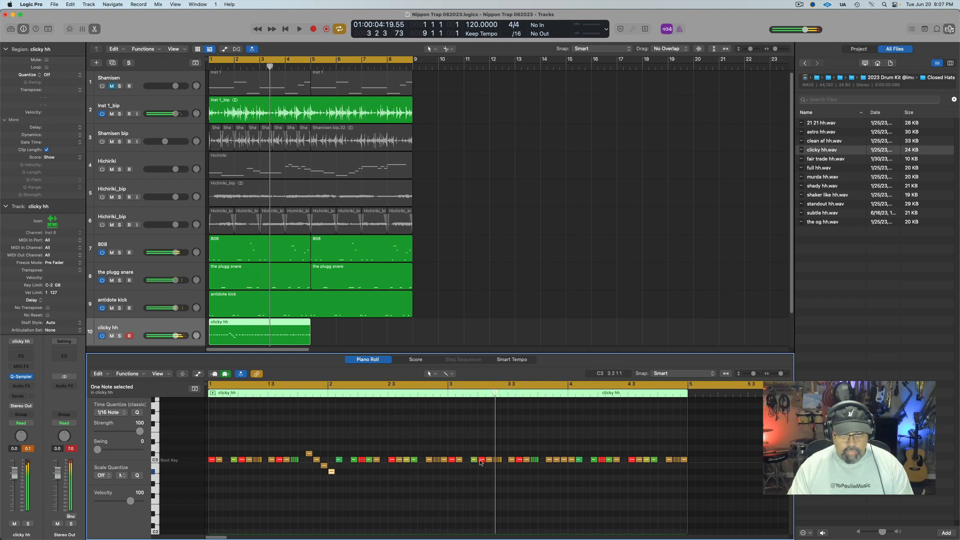
key(alt+Up)
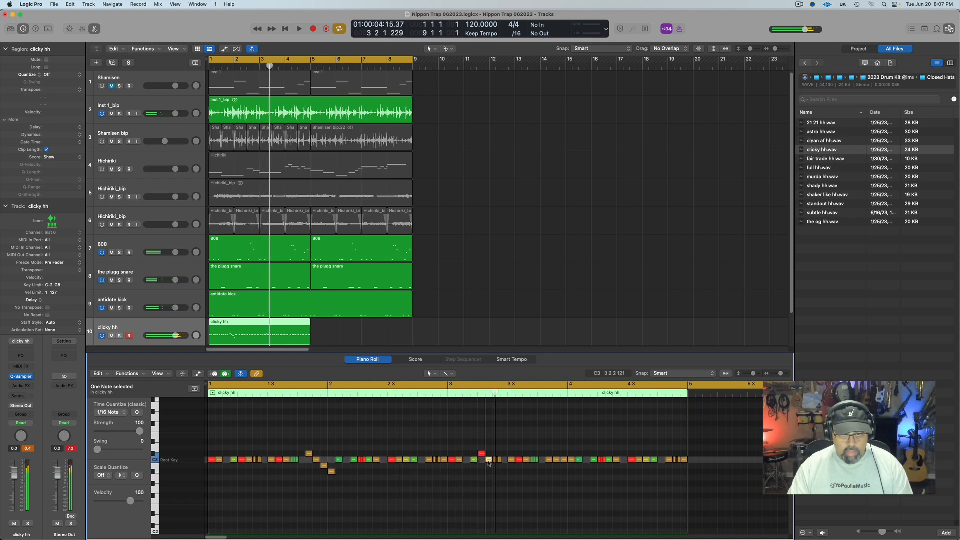
drag(488, 459, 565, 466)
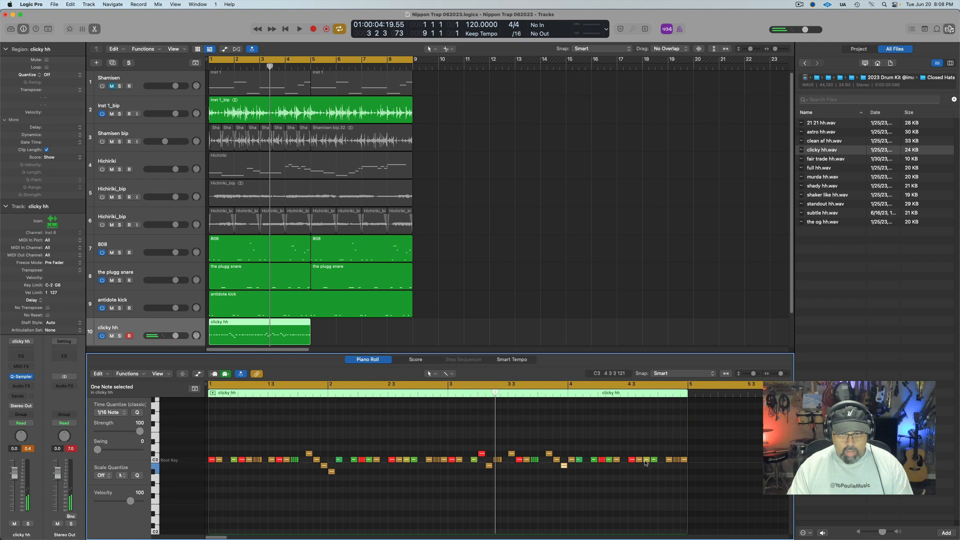
drag(645, 463, 645, 468)
click(684, 460)
drag(684, 461, 684, 467)
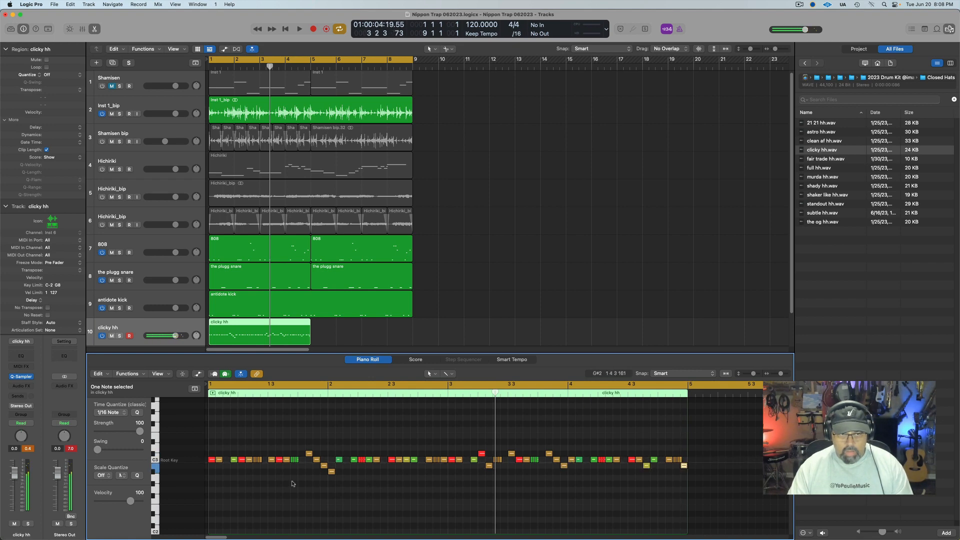
key(space)
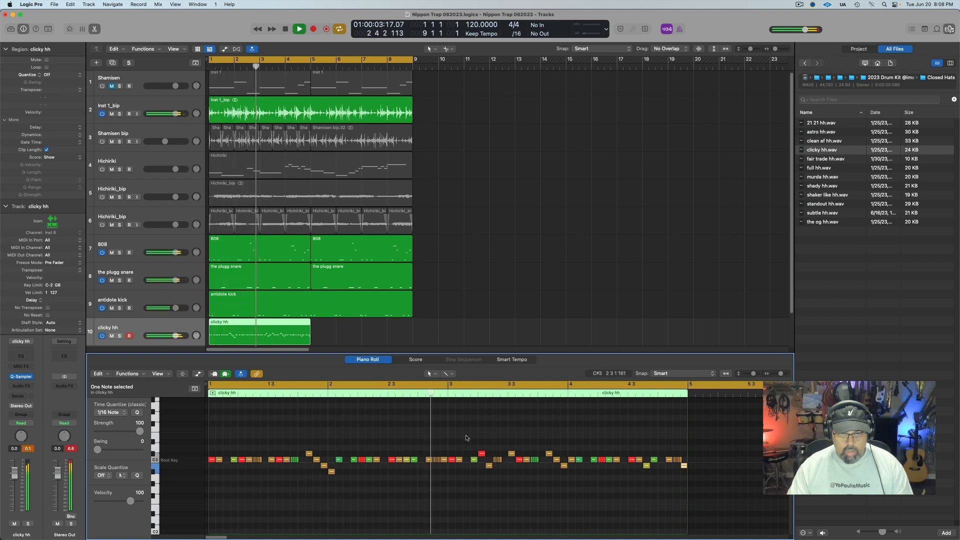
key(space)
- Pitch the four-hit hi-hat roll in bar 1 before beat 4 down by semitones from C3 to A2 and audition it
drag(781, 374, 784, 374)
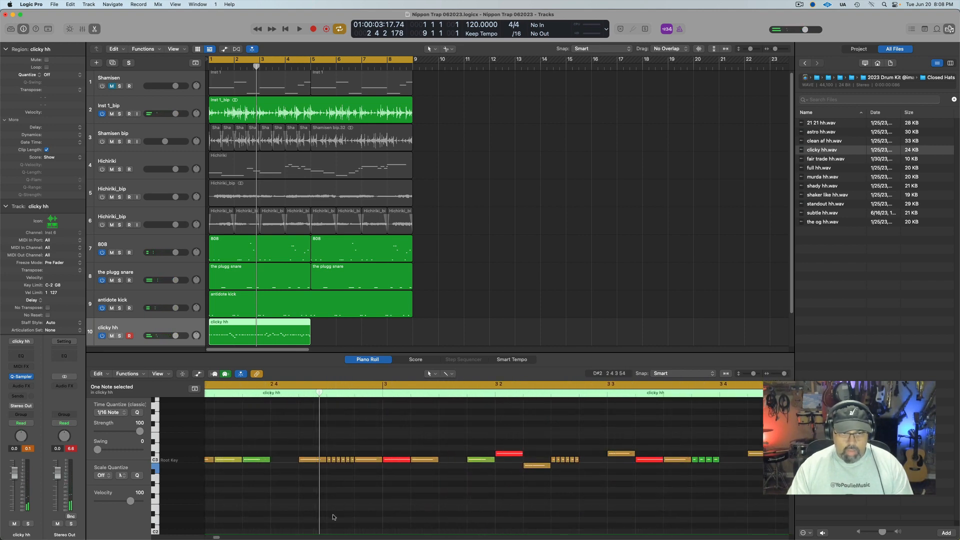
drag(217, 538, 208, 539)
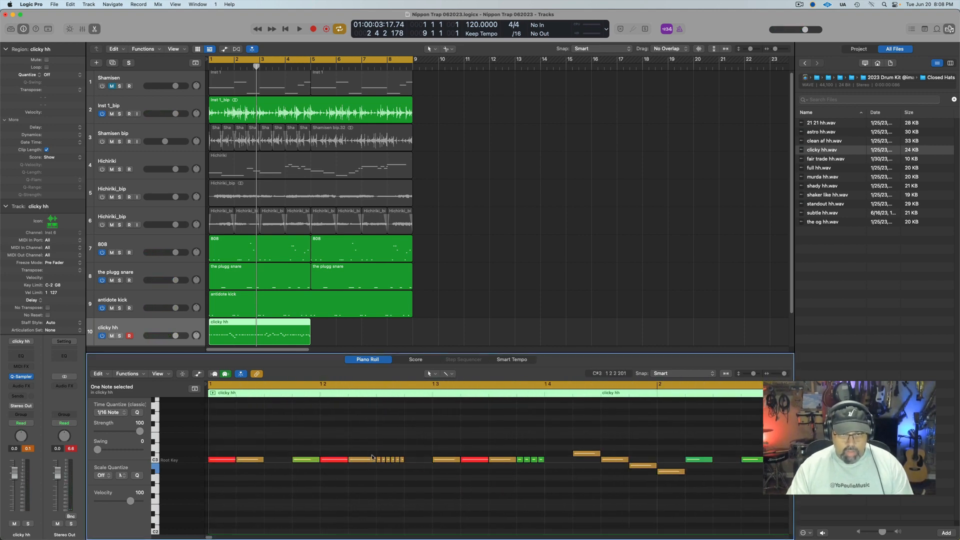
drag(527, 449, 541, 479)
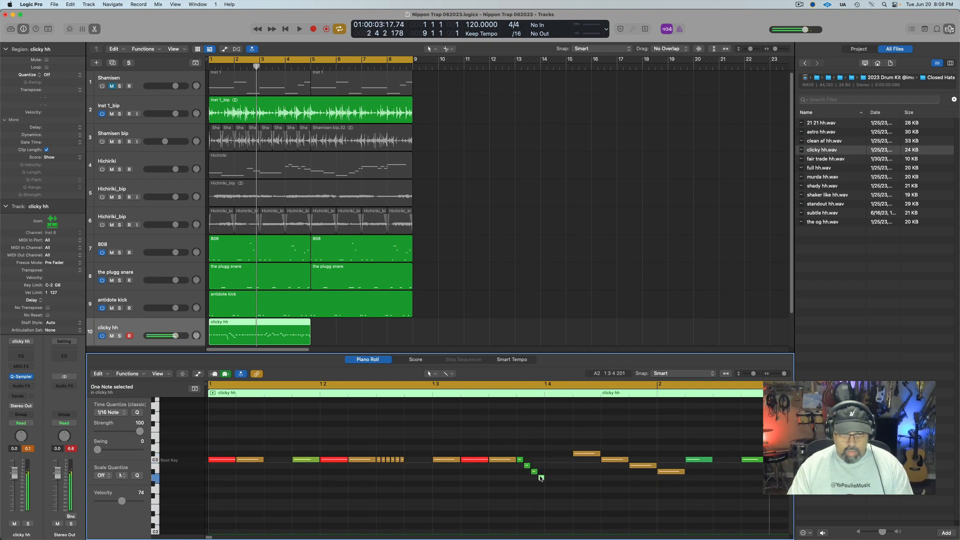
key(space)
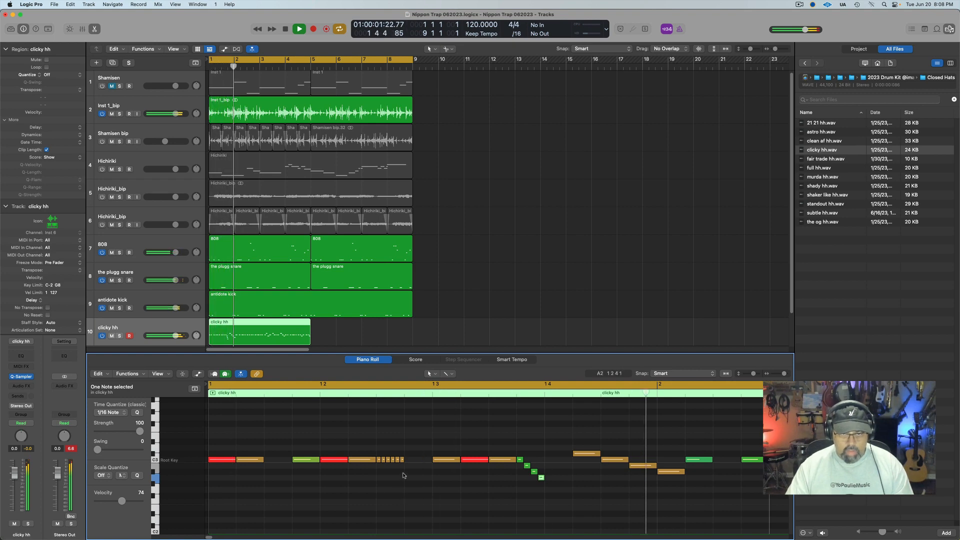
key(space)
- Pitch the six-hit roll before beat 3 of bar 1 down in semitones from C3, with the last three hits on A2, then play it
drag(381, 453, 409, 464)
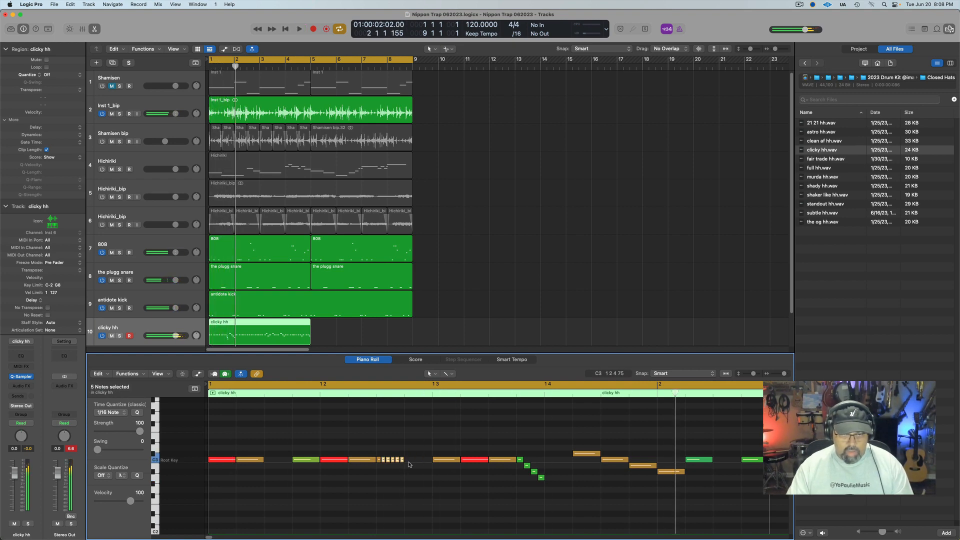
shift+click(383, 463)
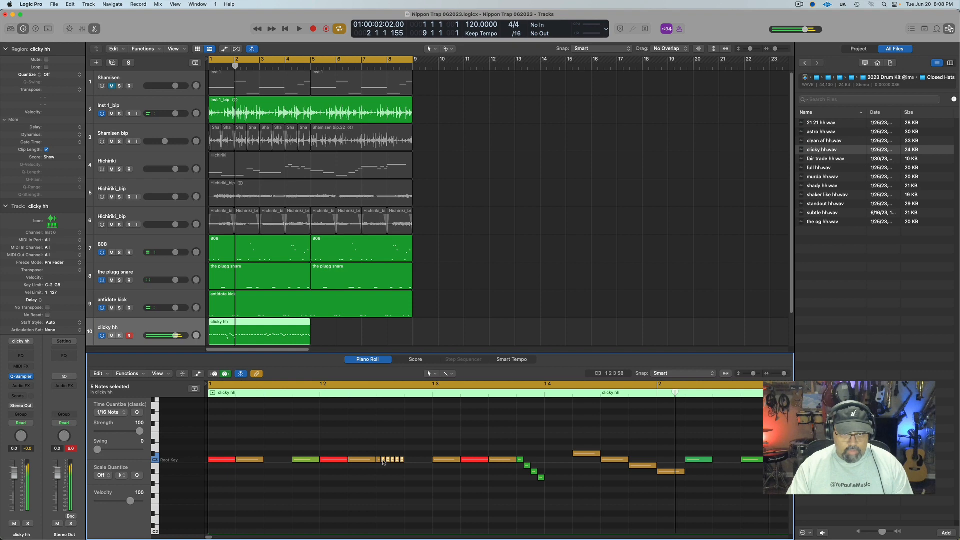
drag(383, 462, 394, 481)
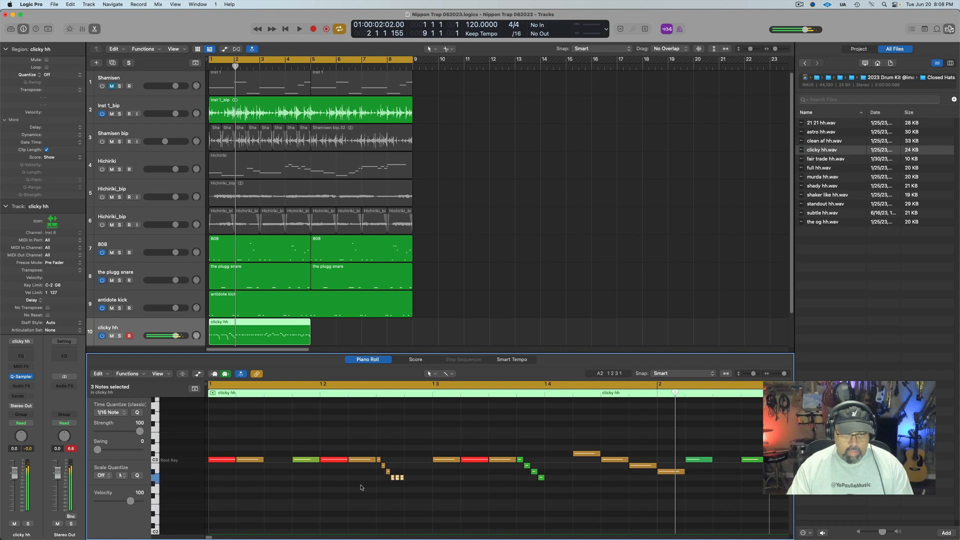
key(space)
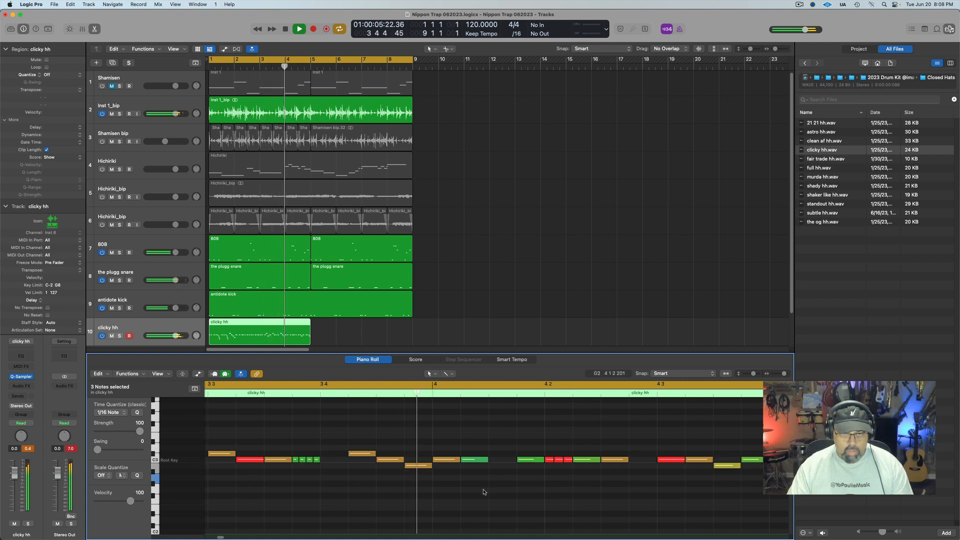
key(space)
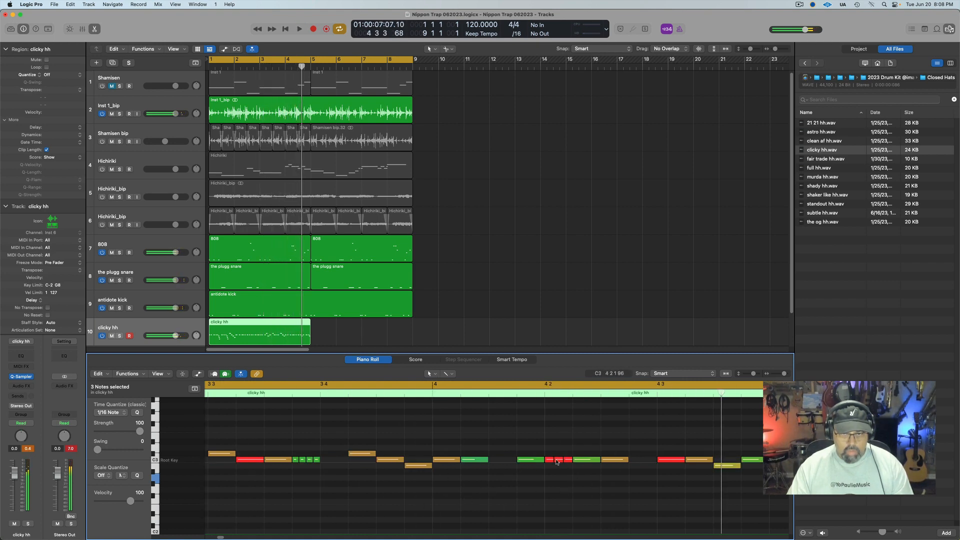
- Pitch the roll at beat 2 of bar 4 down to B2, A#2 and A2, set the final note's velocity to 98 and audition the pattern
drag(557, 462, 581, 478)
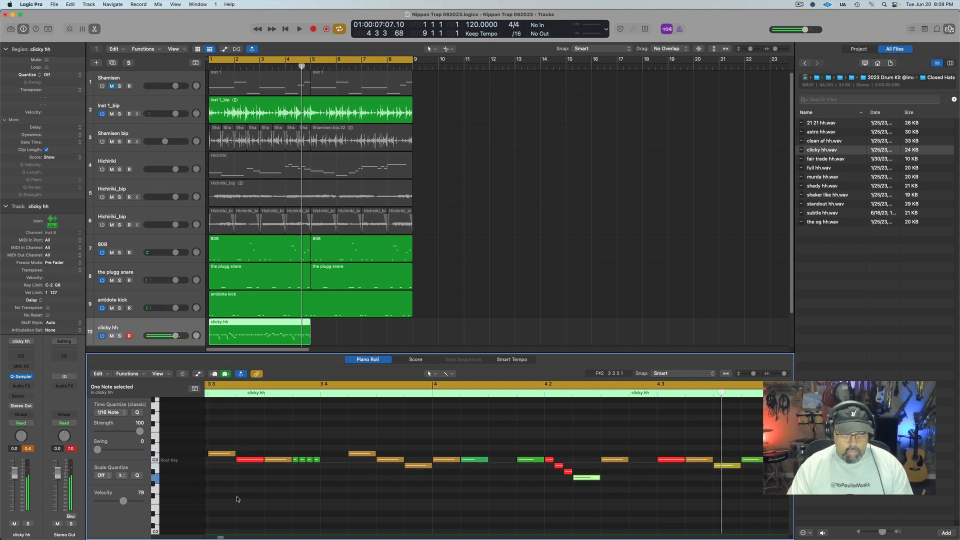
drag(123, 501, 130, 501)
key(space)
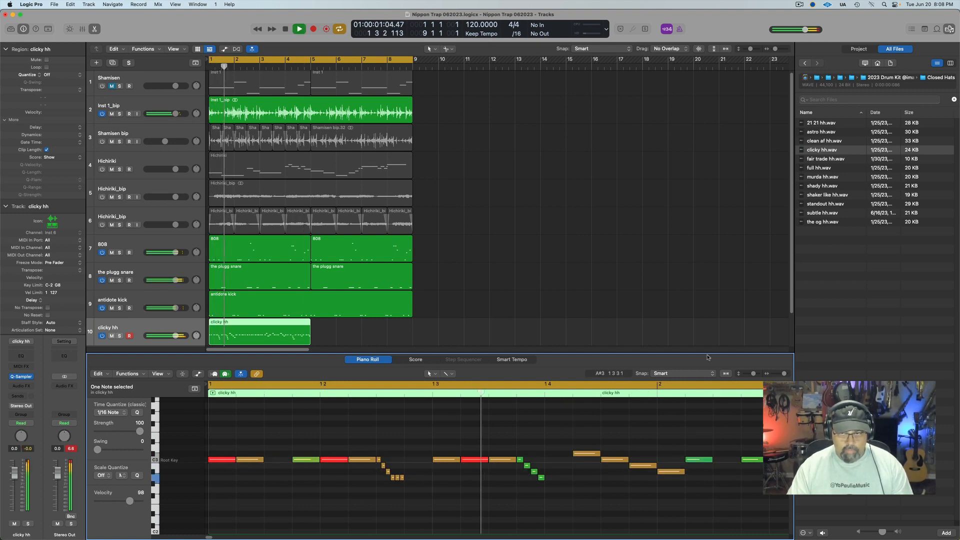
click(725, 373)
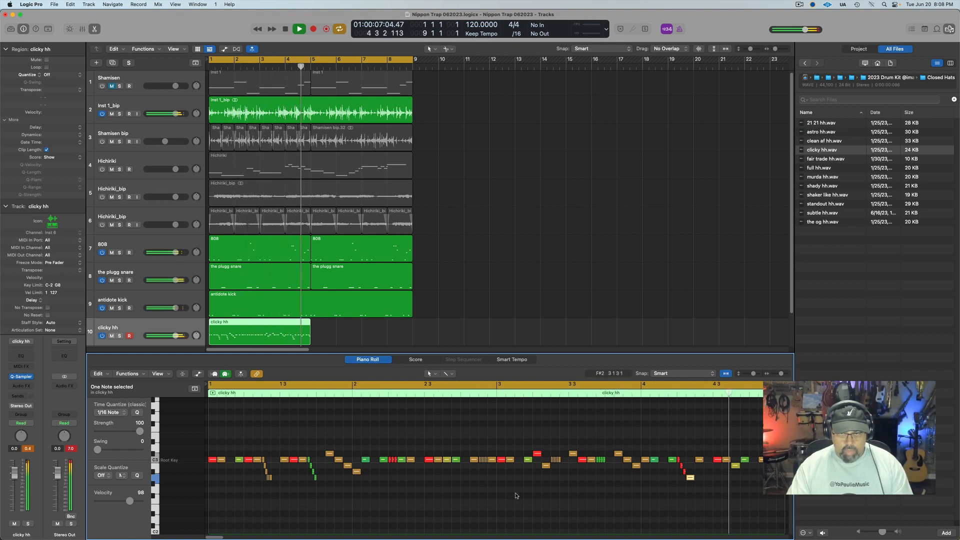
key(space)
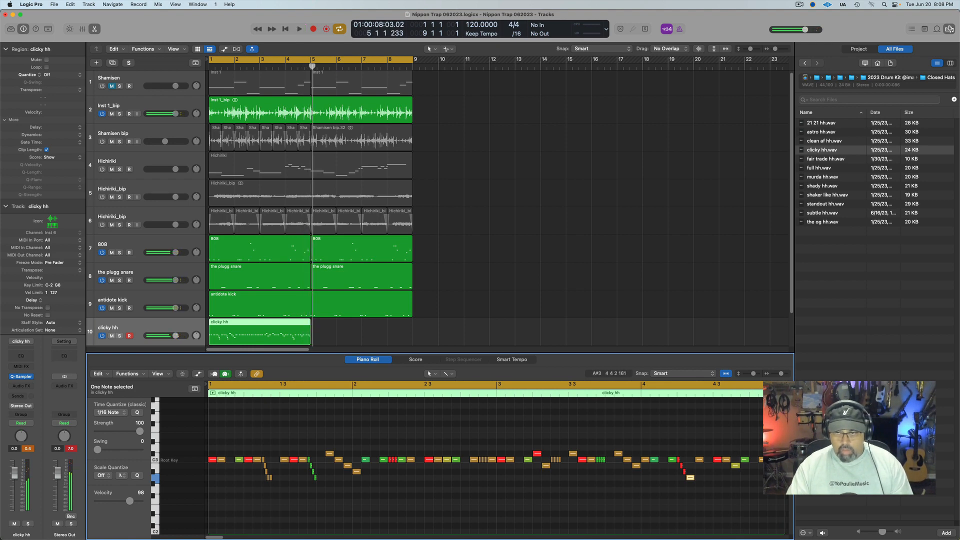
- Pitch bar 3's four-hit roll before beat 4 down by semitones from C3 to A2 and its six-hit roll before beat 3 from C3 to G2
drag(781, 374, 784, 374)
drag(448, 467, 449, 466)
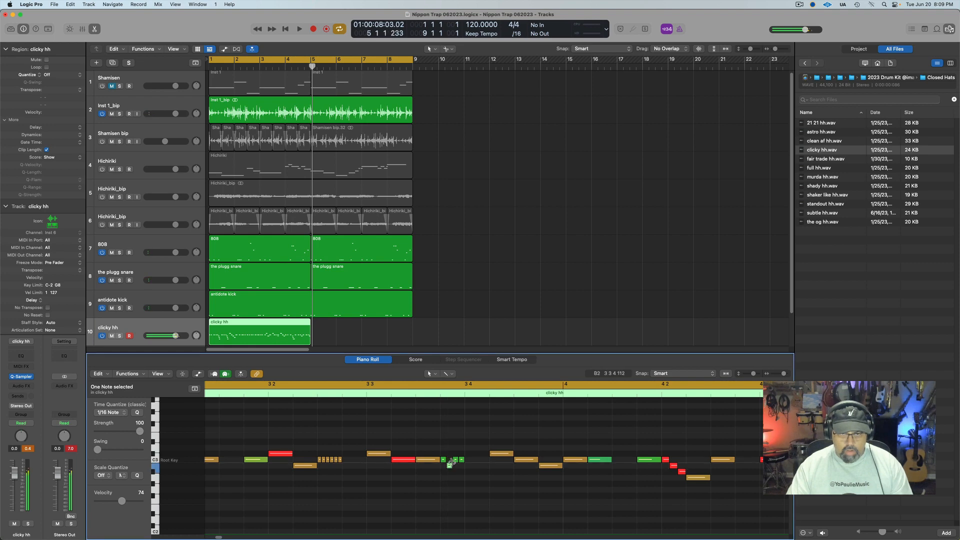
click(455, 460)
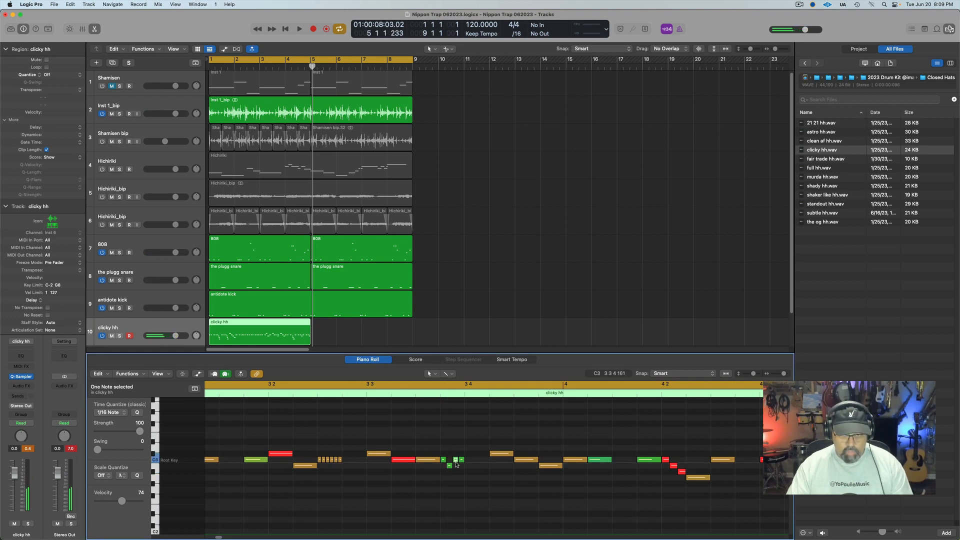
drag(456, 461, 461, 479)
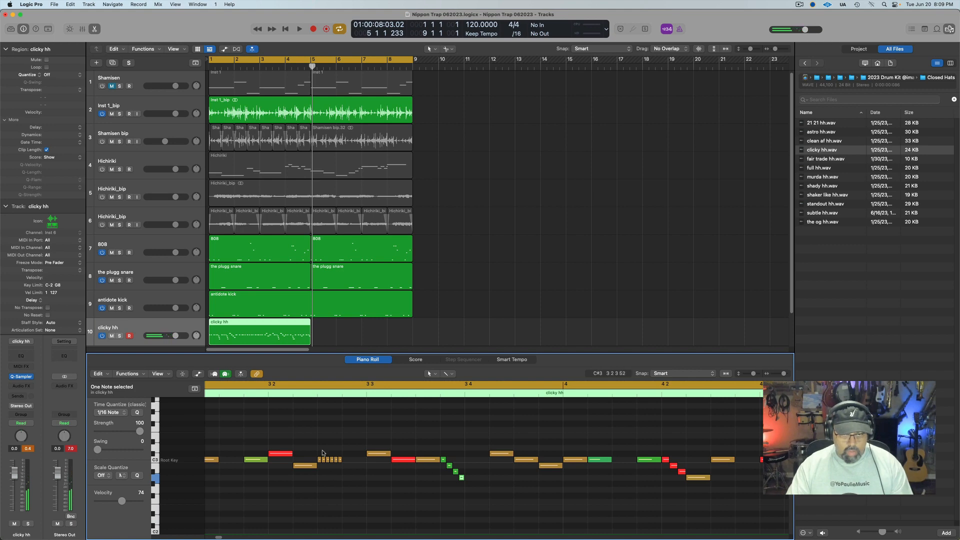
mouse_move(323, 453)
mouse_down()
mouse_move(317, 470)
mouse_move(349, 497)
mouse_move(323, 464)
mouse_up()
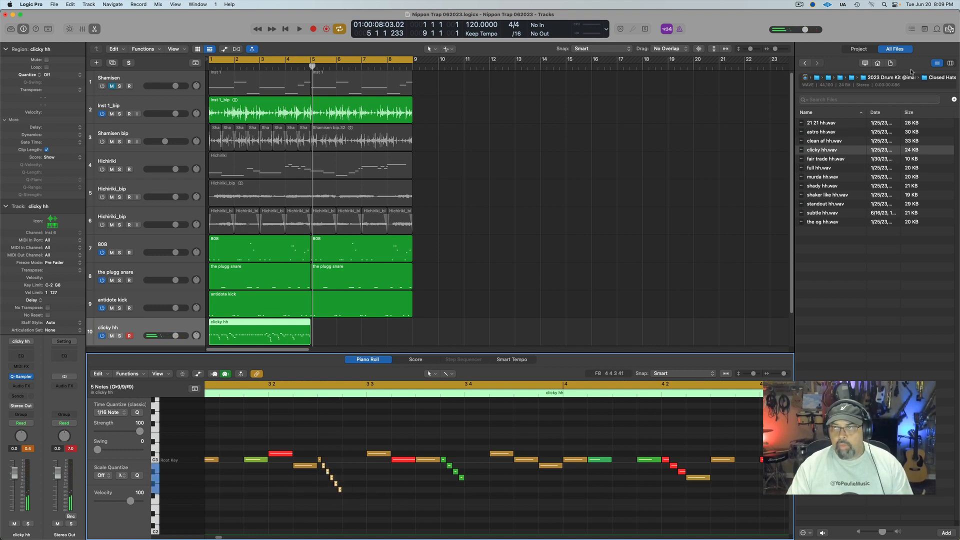
- Hide the file browser, taper the velocities of bar 3's six-hit hi-hat roll down to 51 at its end, and audition it
click(948, 28)
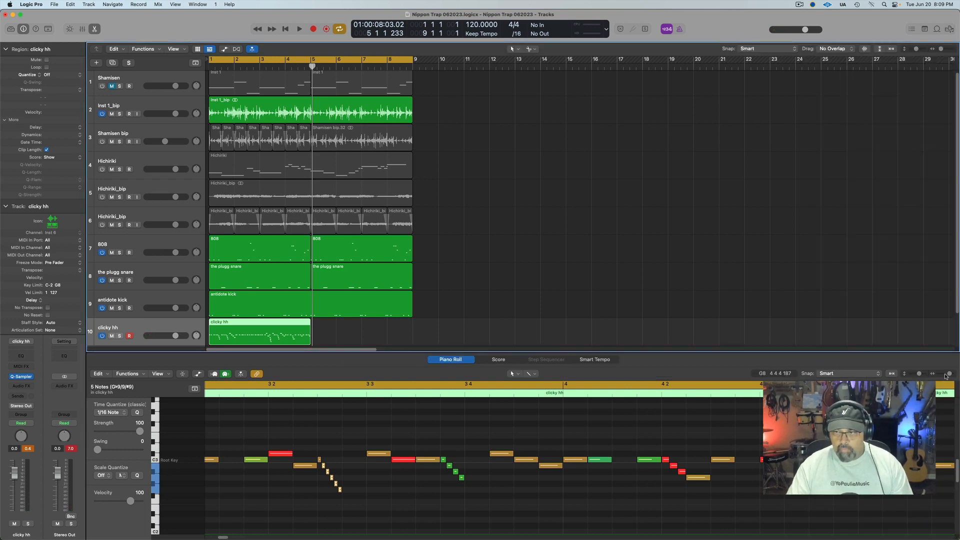
drag(949, 374, 951, 374)
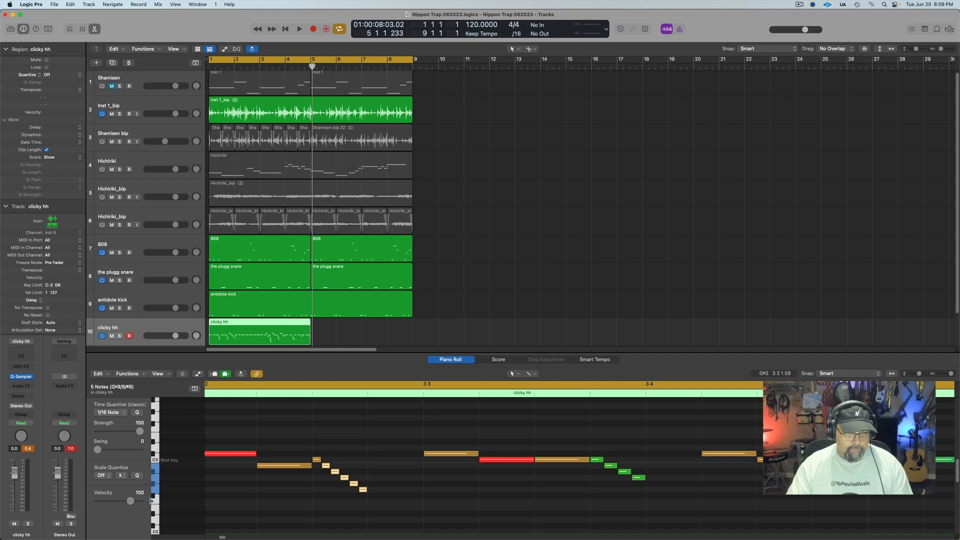
drag(151, 500, 227, 496)
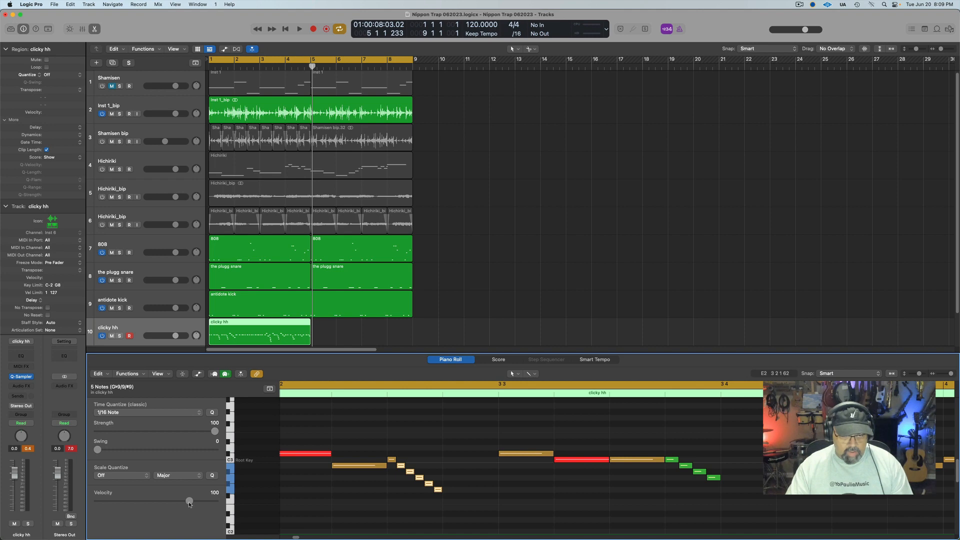
shift+click(401, 467)
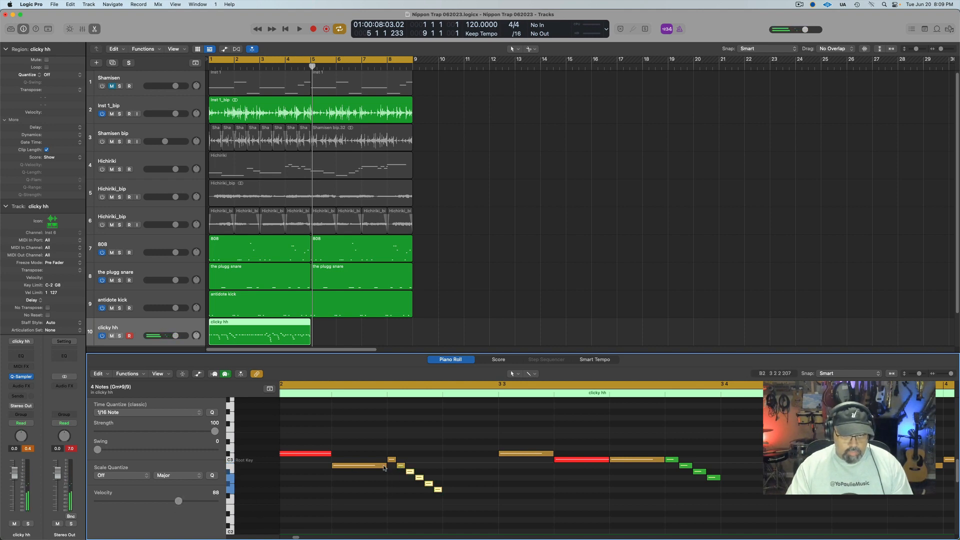
shift+click(407, 472)
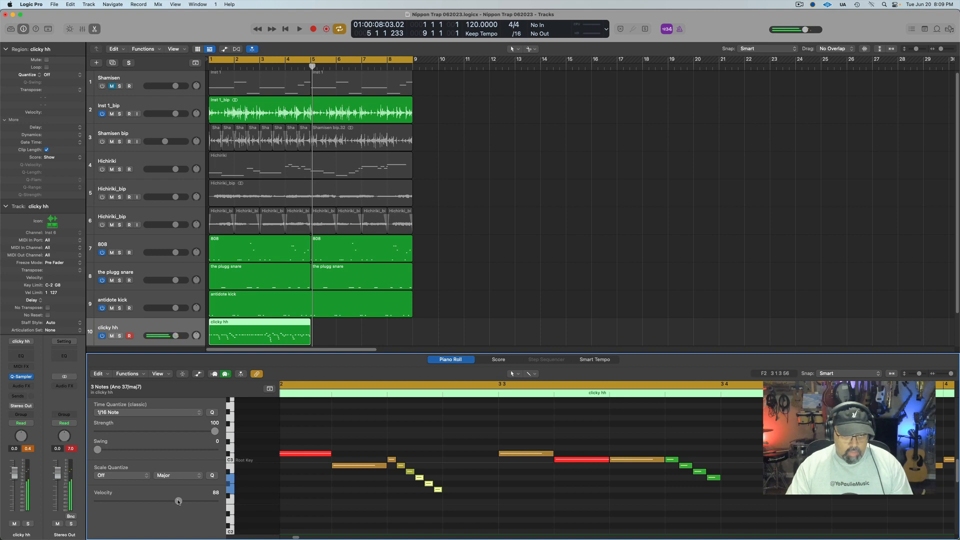
shift+click(419, 477)
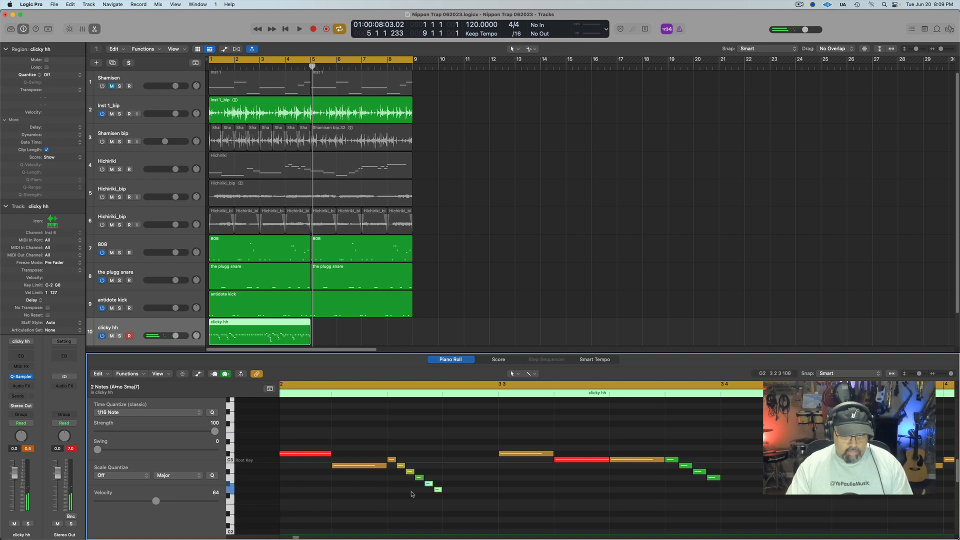
shift+click(429, 485)
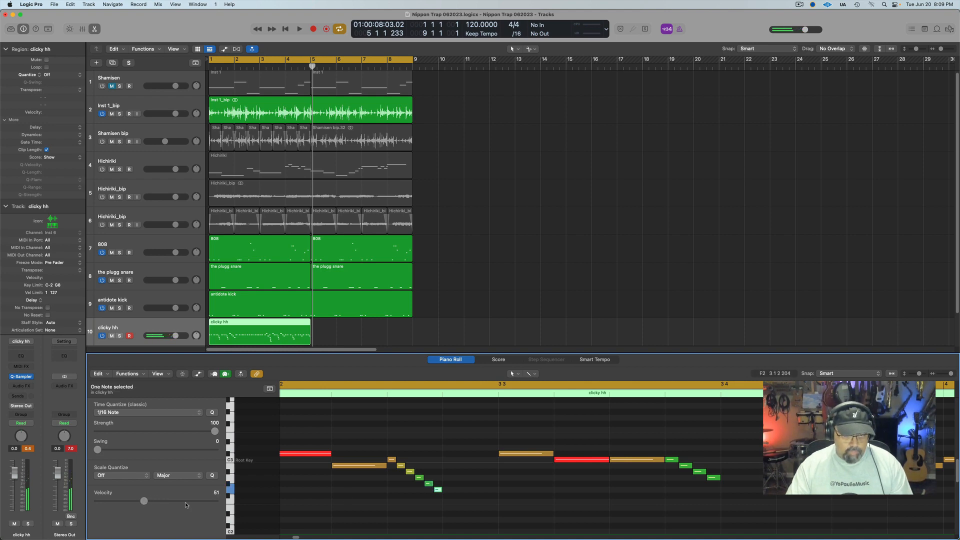
click(386, 493)
key(space)
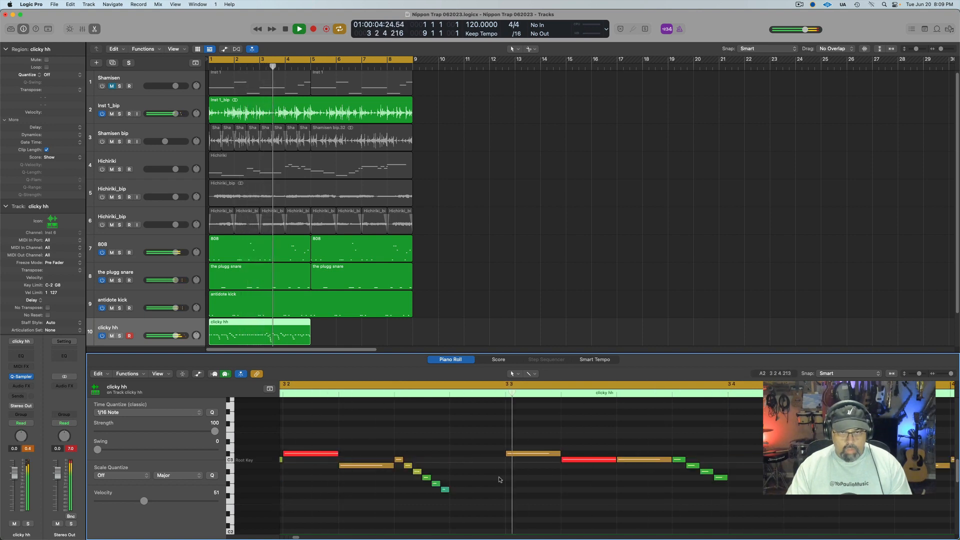
key(space)
click(345, 383)
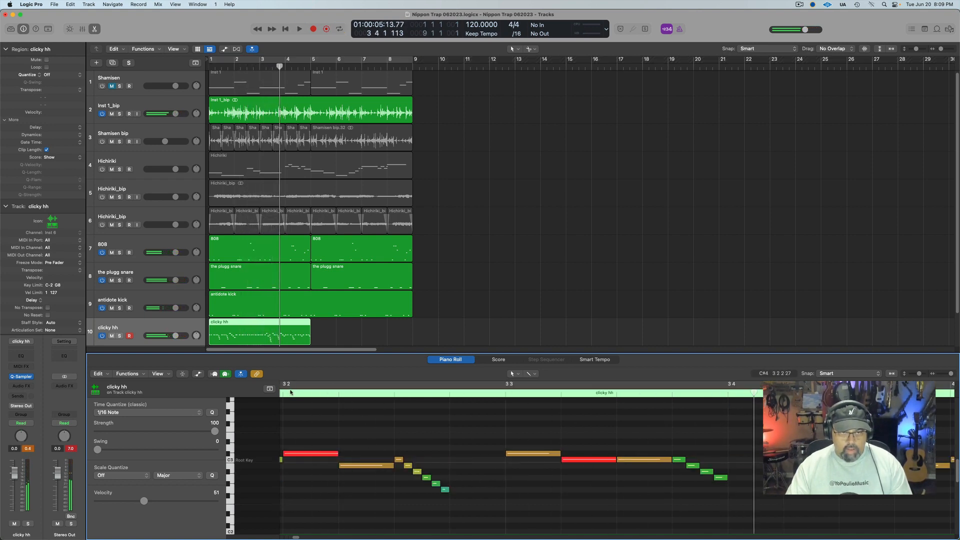
key(space)
key(space)
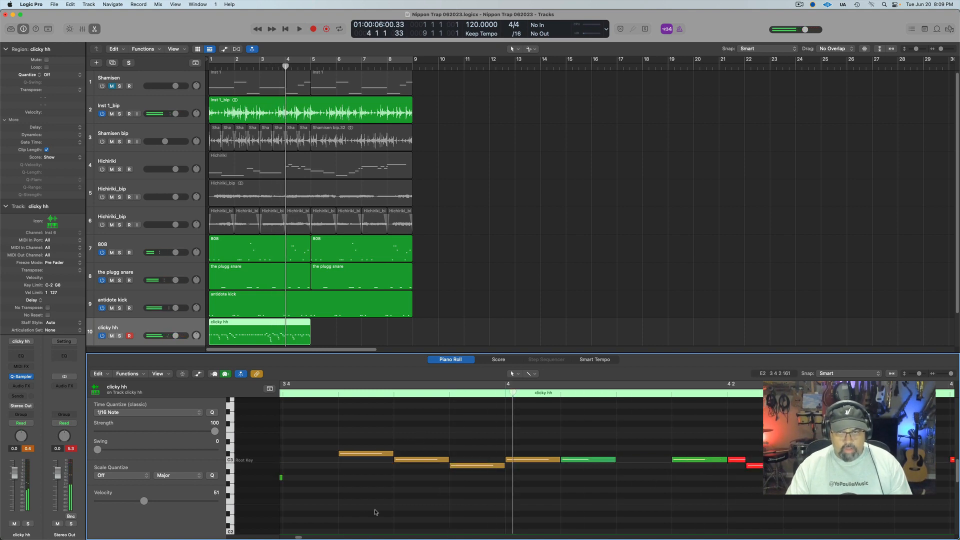
- Lower four hi-hat notes from C3 to B2, one in bar 1, two in bar 2 and one in bar 3, and play the pattern
click(892, 374)
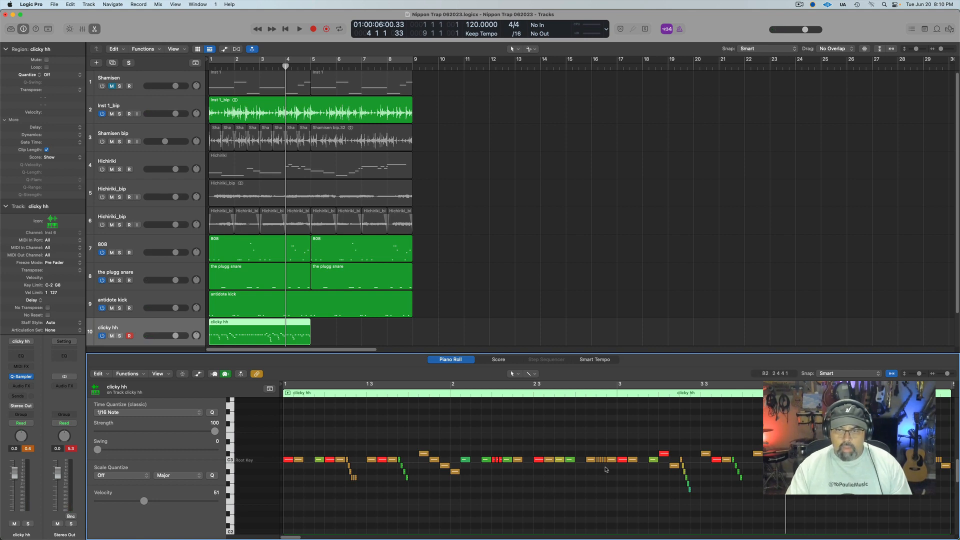
drag(612, 460, 634, 471)
click(633, 460)
drag(549, 461, 500, 463)
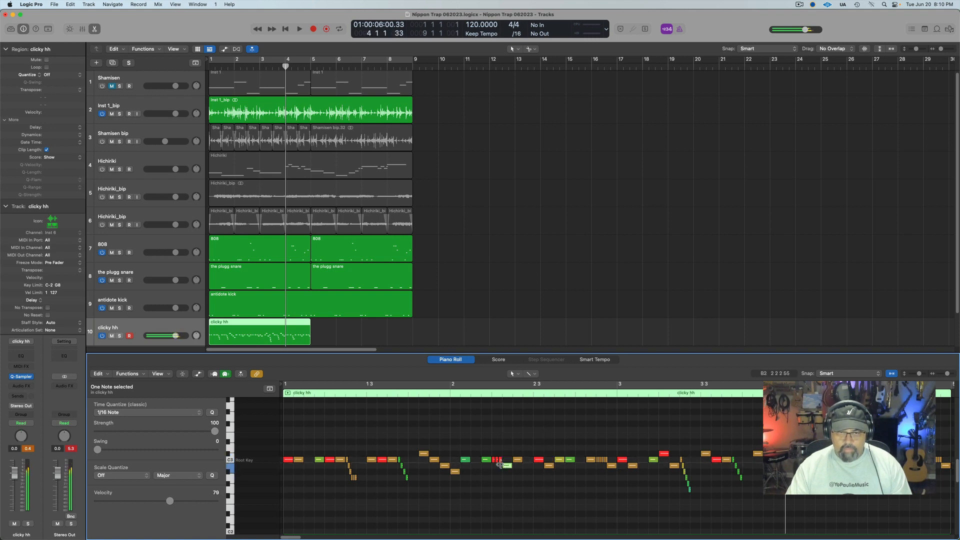
drag(382, 464, 382, 470)
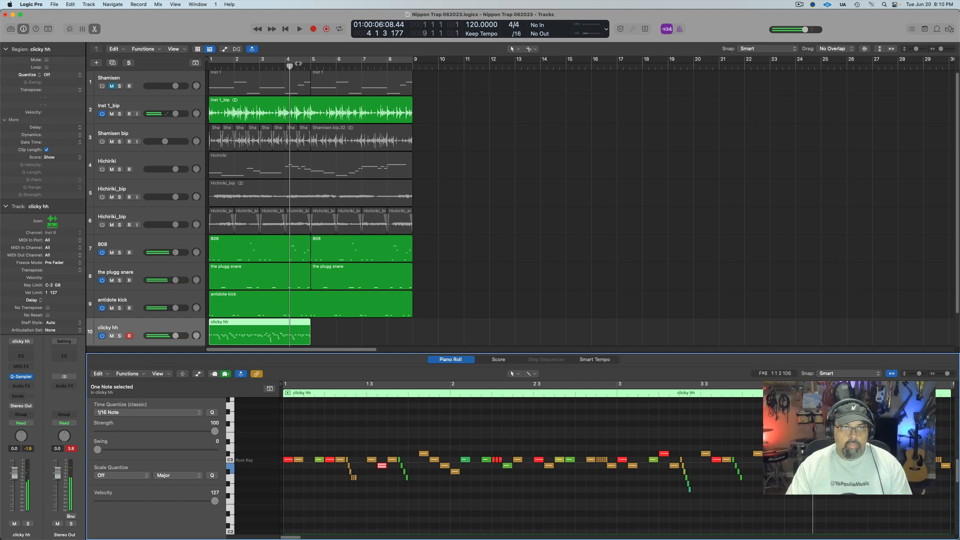
click(298, 63)
key(space)
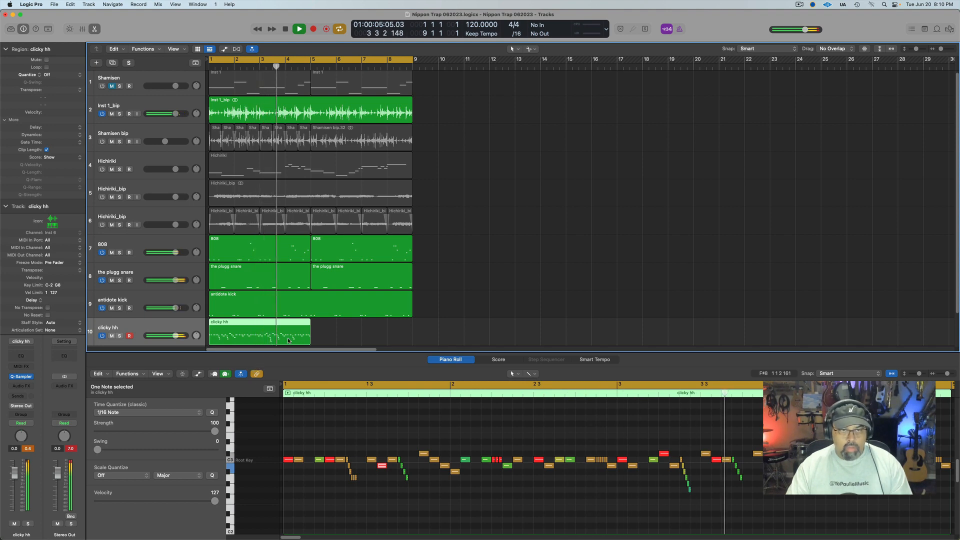
- Repeat the clicky hh region across bars 5 to 8, close the note editor and listen to the full loop
key(super+r)
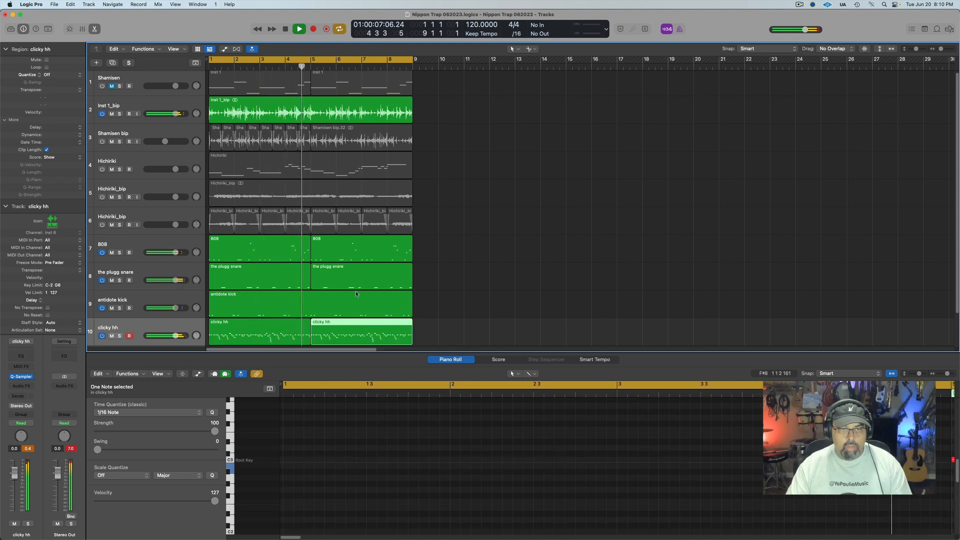
key(e)
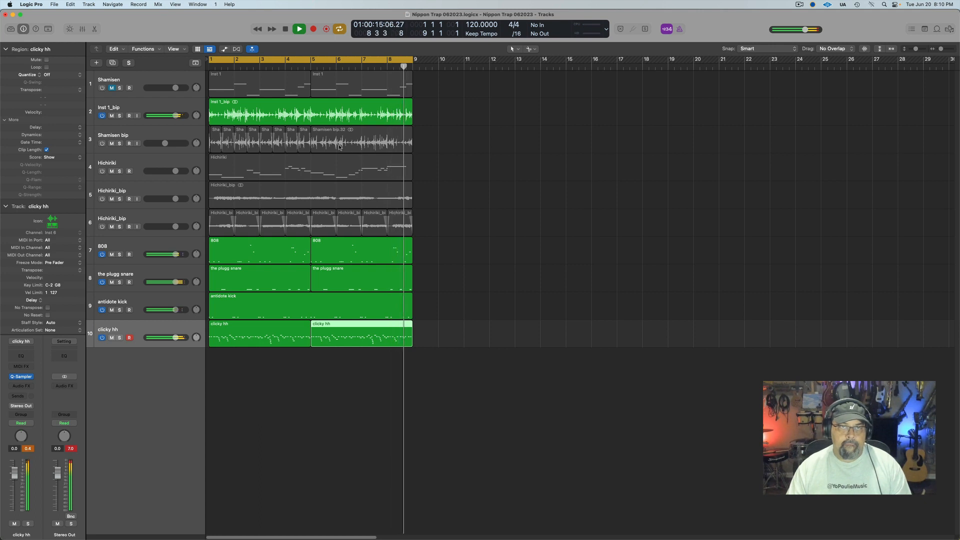
key(space)
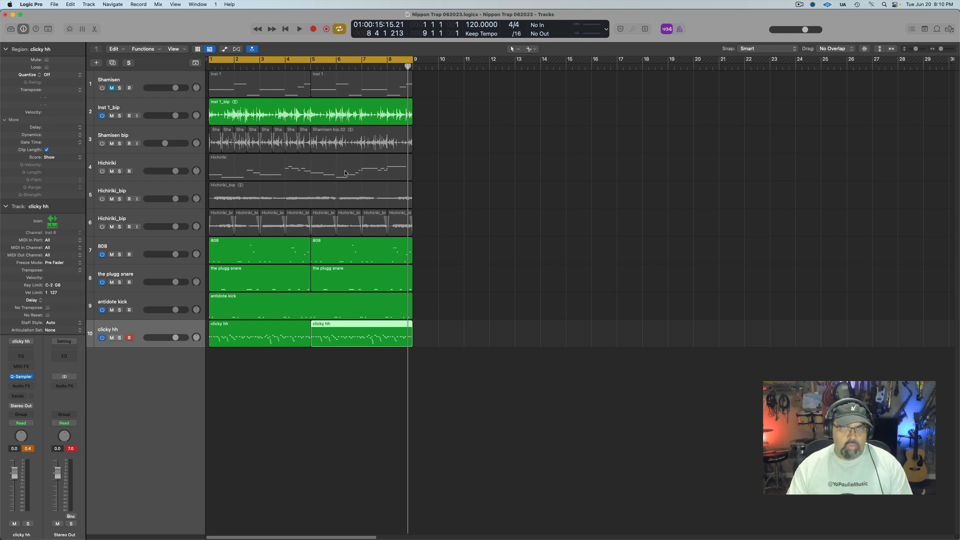
- Turn off the Inst 1_bip track, audition the beat with Shamisen bip turned on, and turn Shamisen bip off again
key(space)
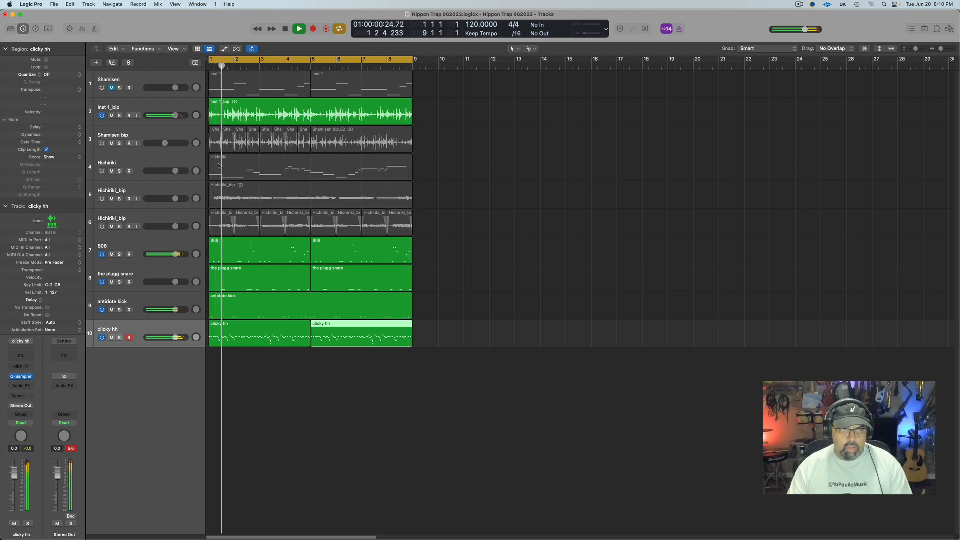
click(102, 116)
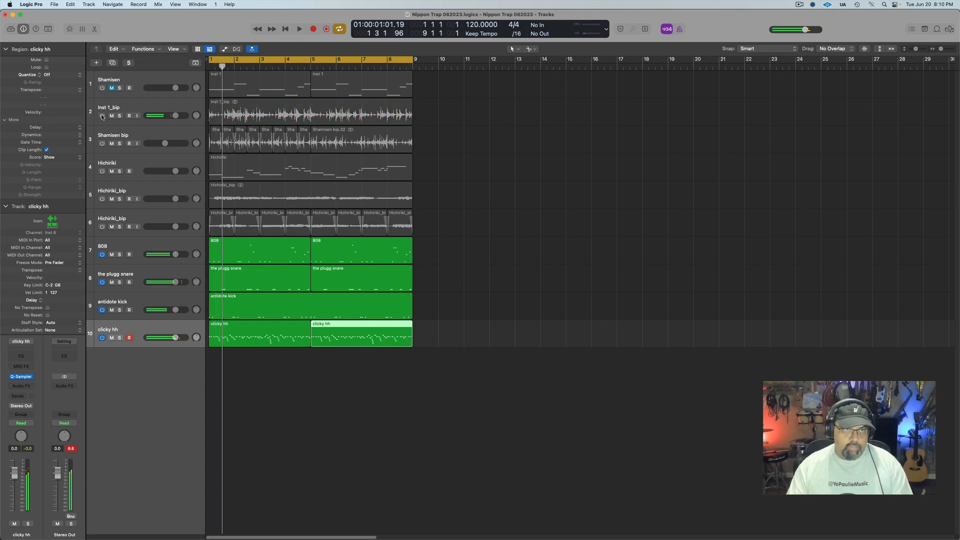
click(102, 143)
key(space)
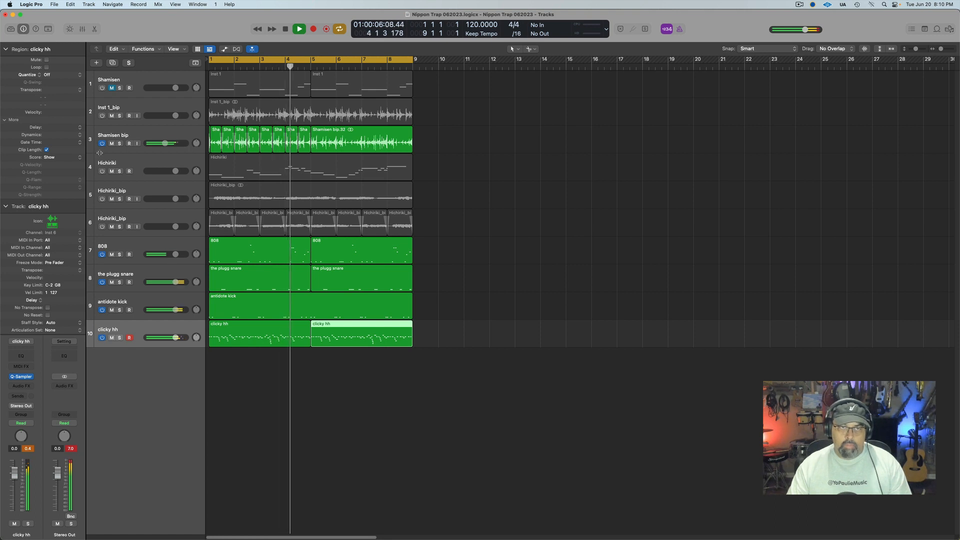
key(space)
click(102, 144)
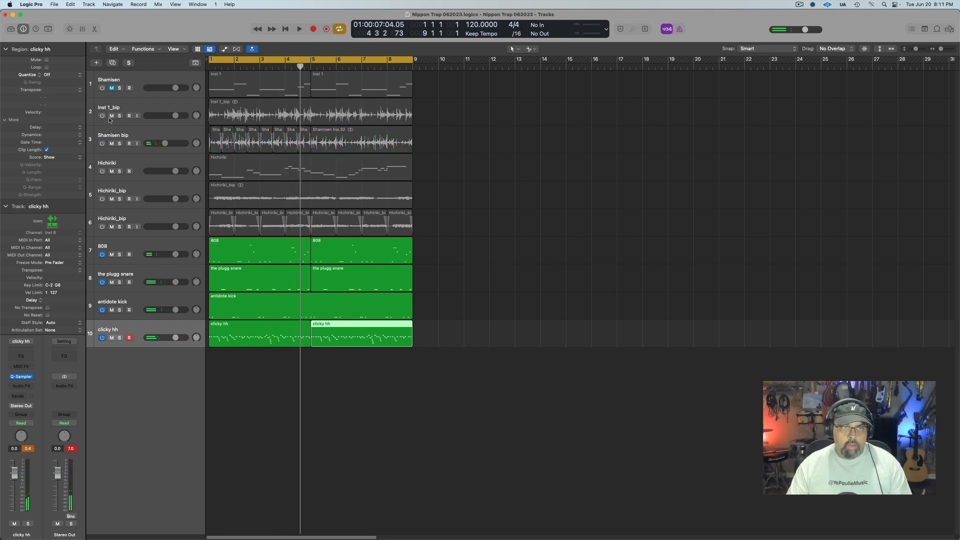
- Unmute the original Shamisen track, audition it with the drums, and turn the track off
click(112, 89)
key(space)
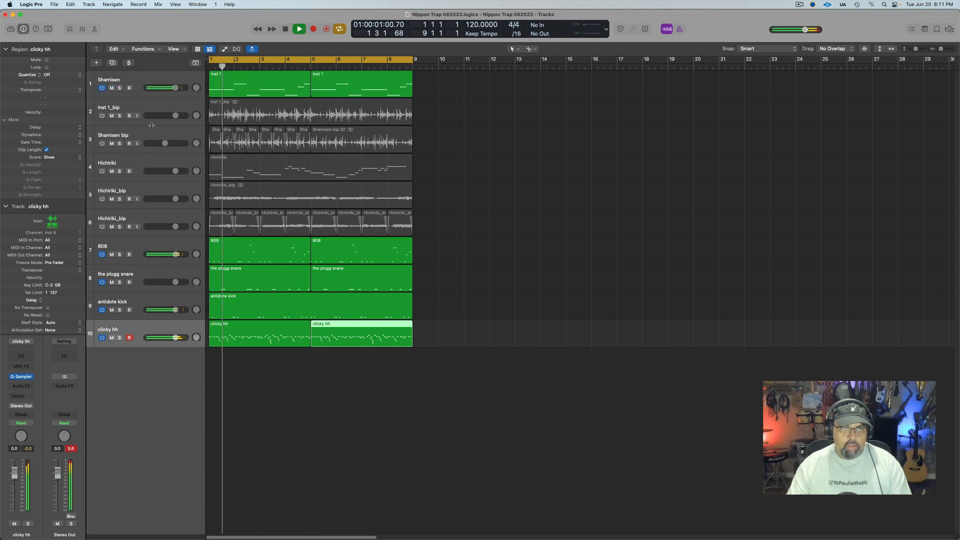
key(space)
click(102, 88)
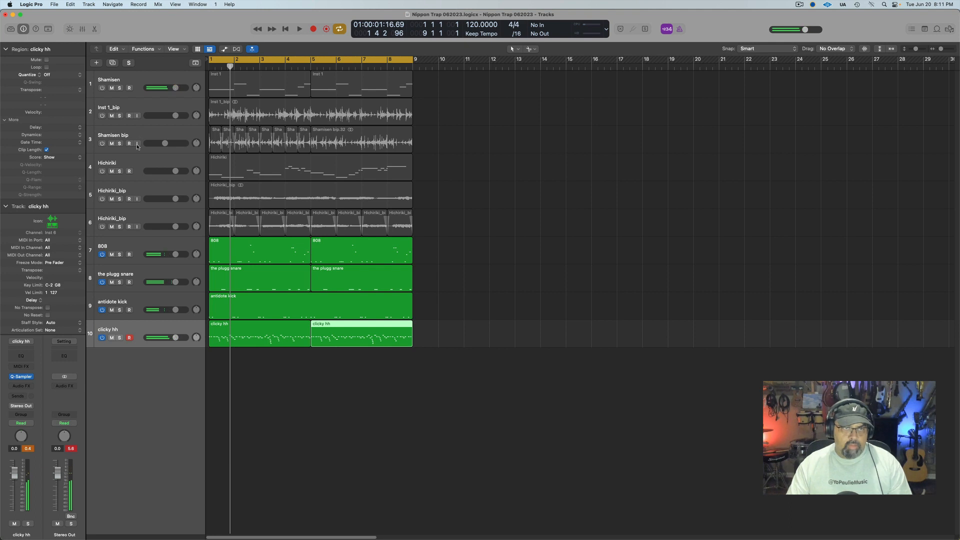
- Turn on the original Hichiriki track, play it with the drums and lower its volume slightly
click(102, 171)
key(space)
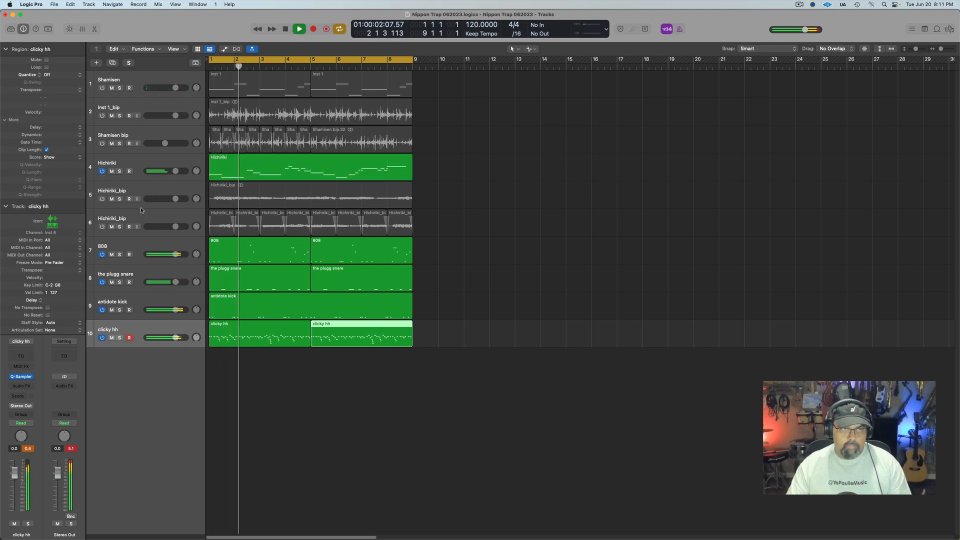
drag(175, 172, 173, 171)
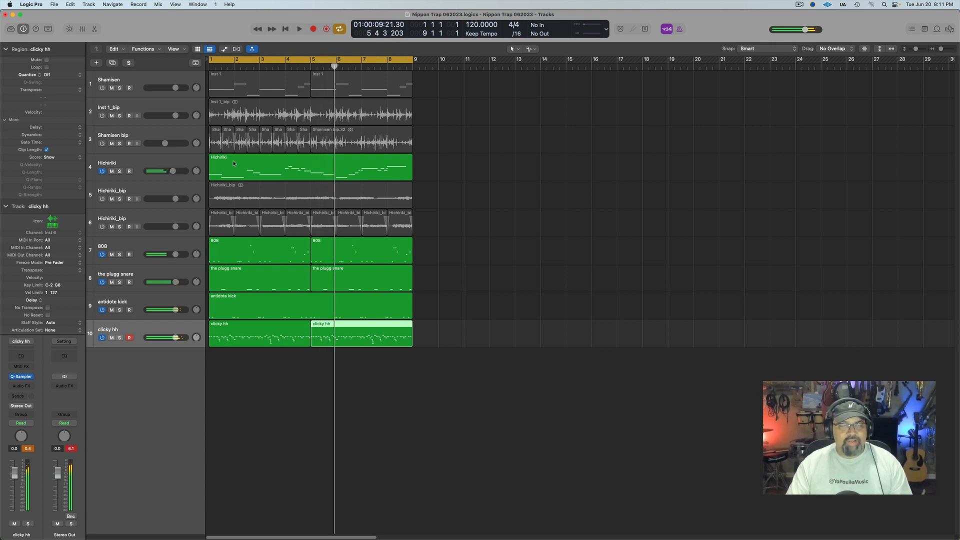
- Open Kontakt 7 on the Hichiriki track and remove the loaded Hichiriki instrument without saving its changes
click(142, 163)
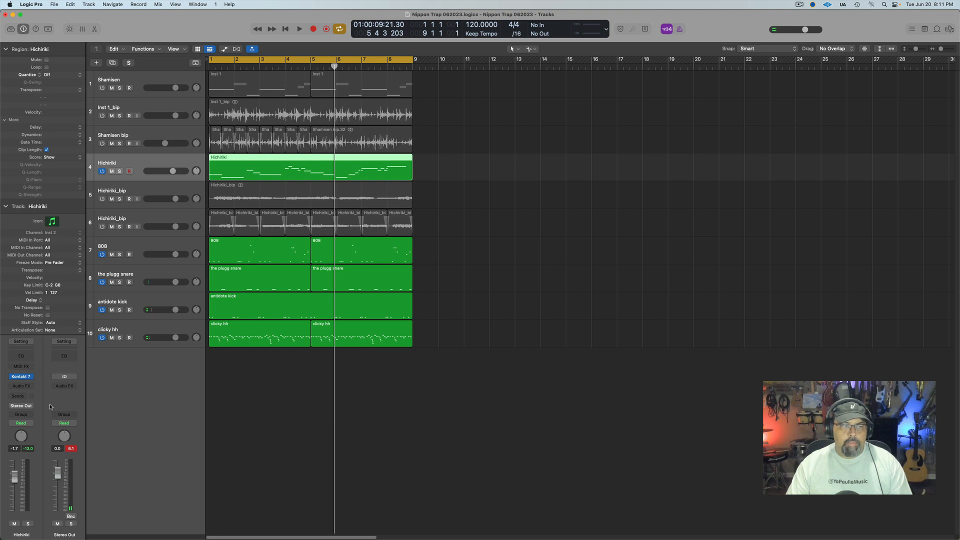
click(21, 376)
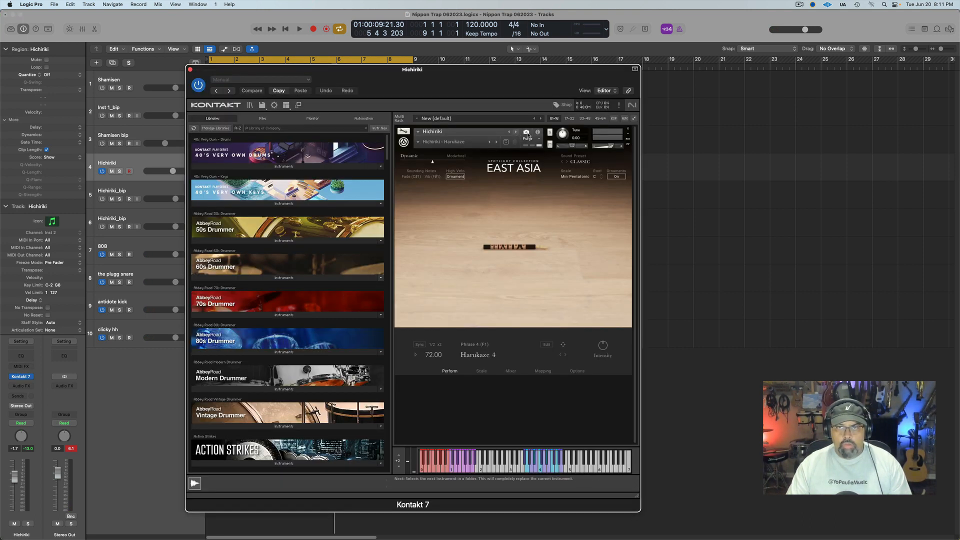
click(628, 129)
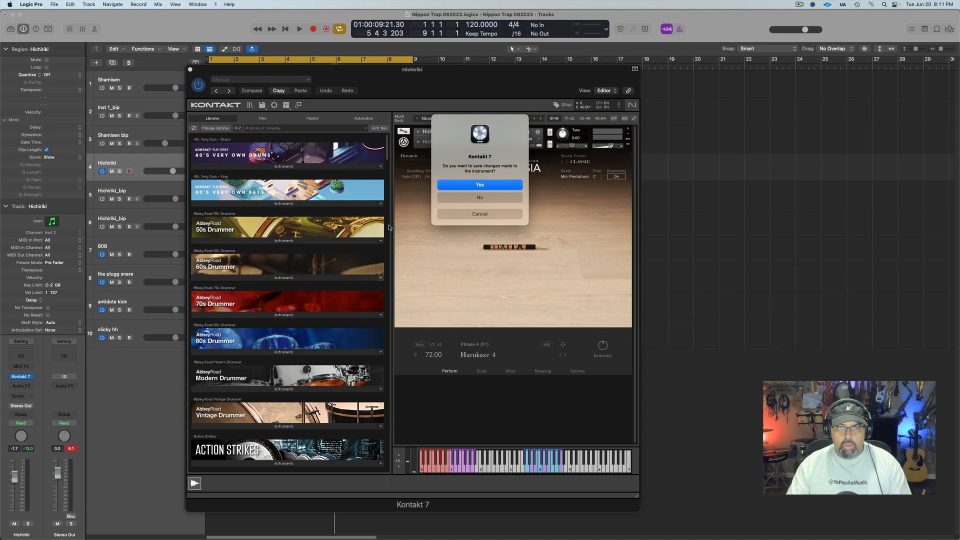
click(501, 198)
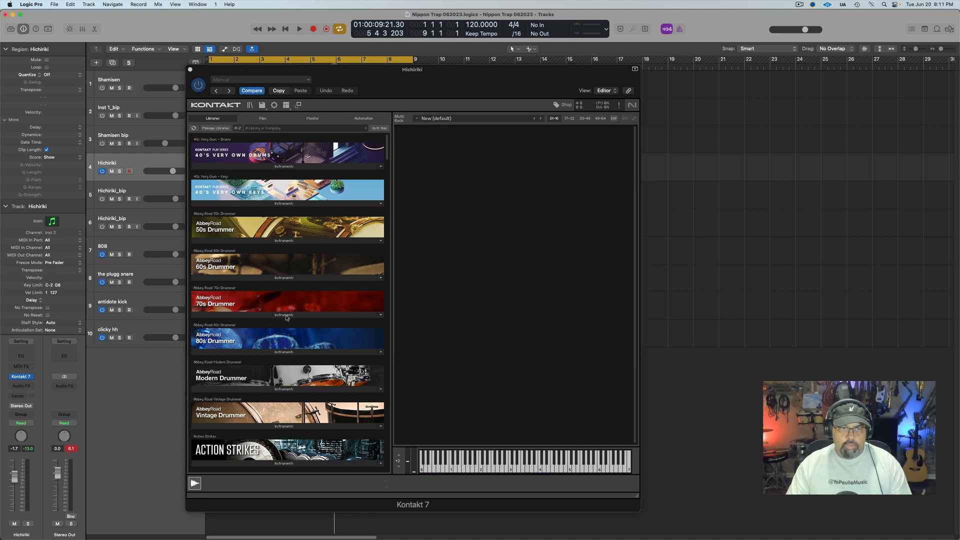
- Find the East Asia library in Kontakt and load its Shakuhachi instrument
click(387, 275)
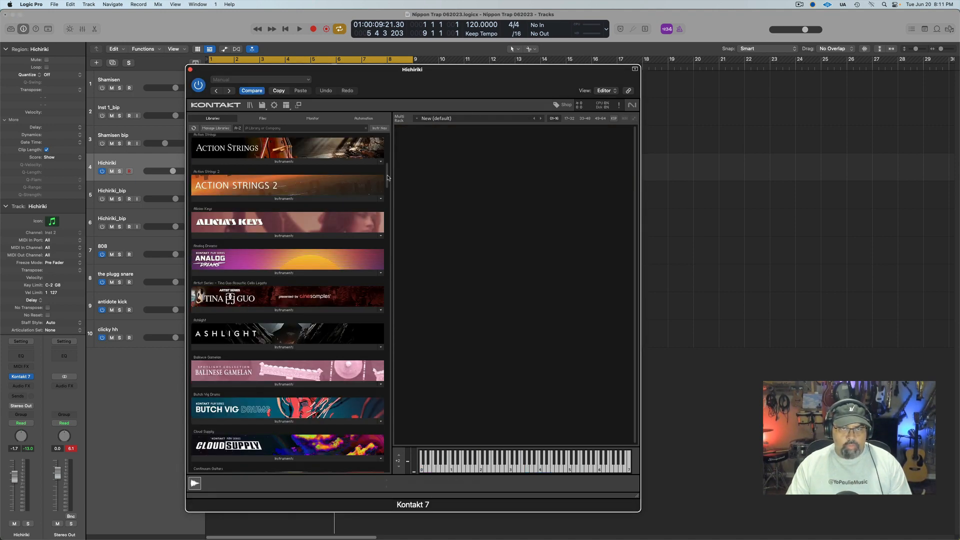
drag(387, 177, 389, 212)
click(274, 285)
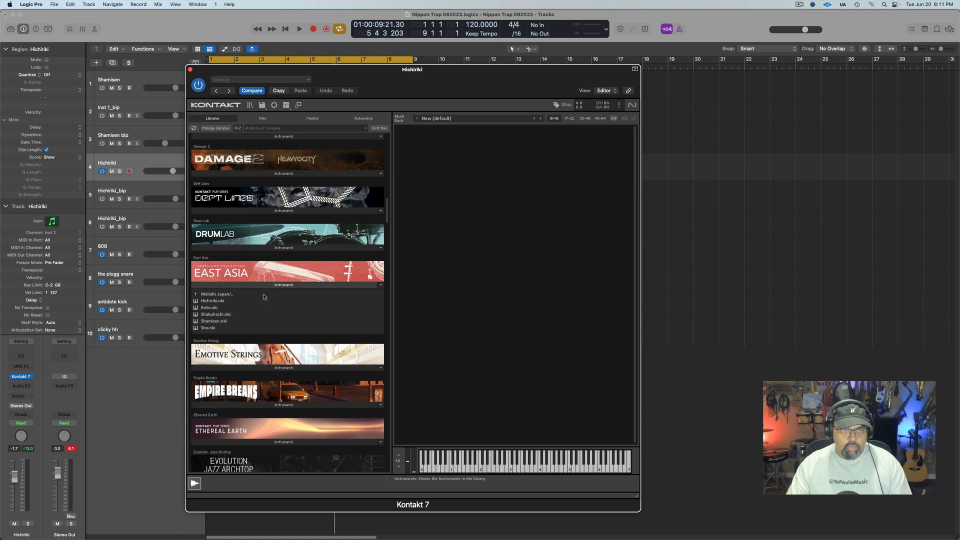
double_click(226, 315)
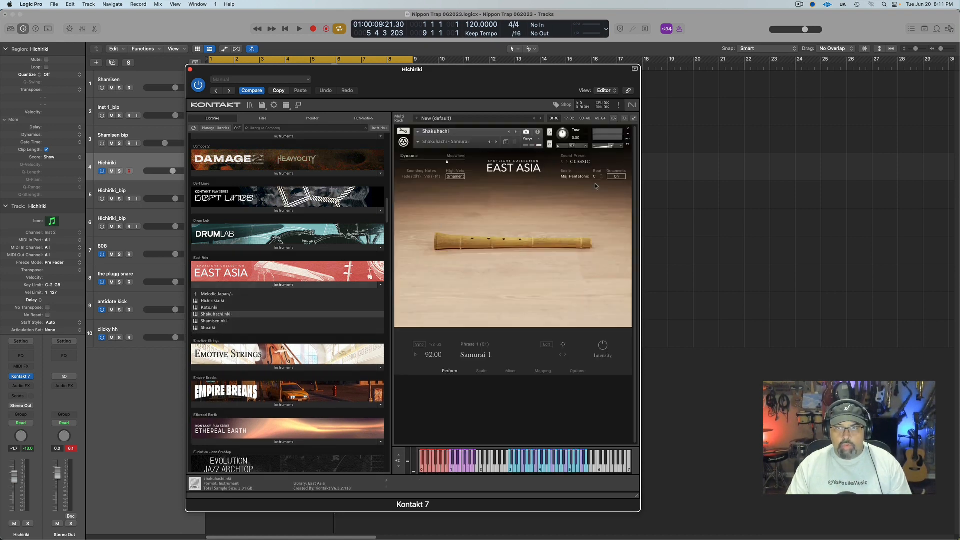
- Choose a different scale for the Shakuhachi and close the instrument window
click(584, 179)
click(583, 194)
click(189, 69)
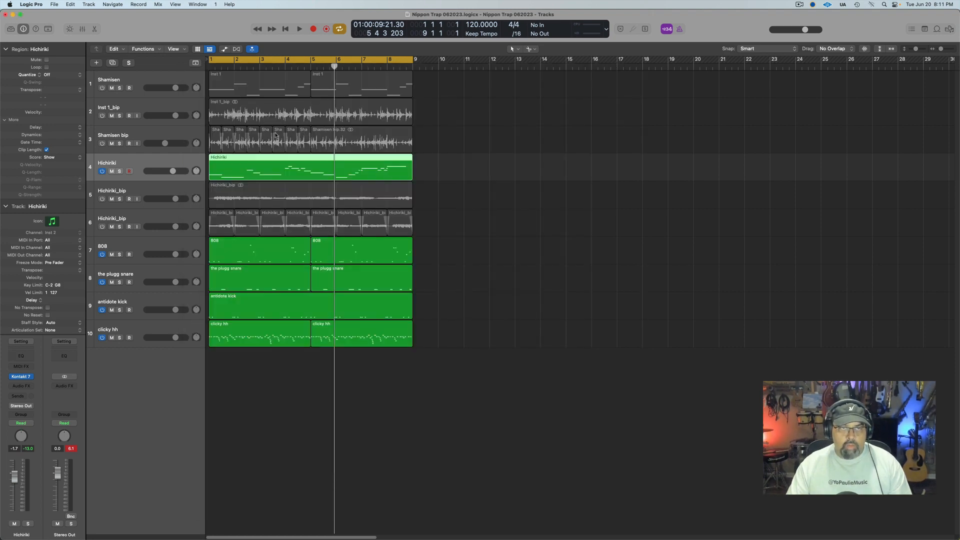
- Audition the melody with the Shakuhachi sound and open the Hichiriki region in the Piano Roll
key(space)
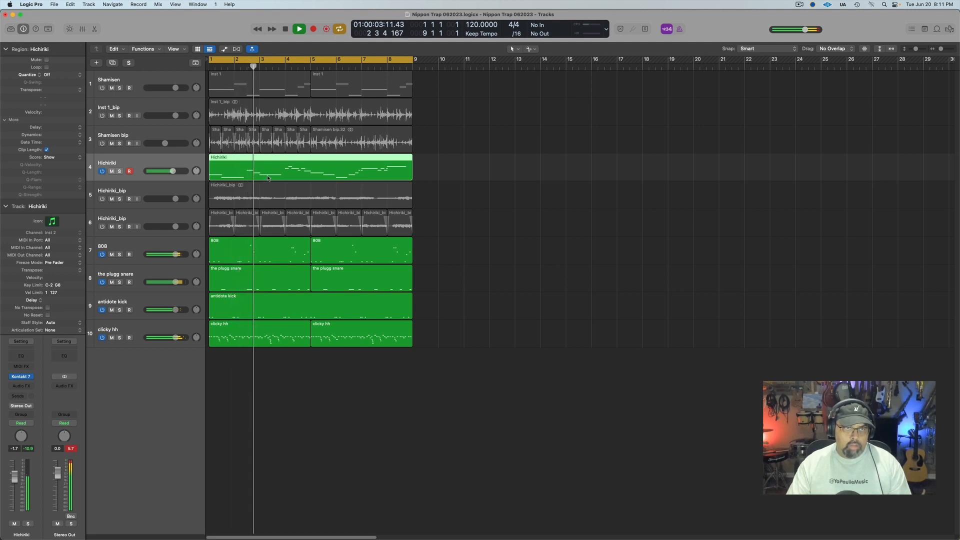
key(space)
double_click(276, 173)
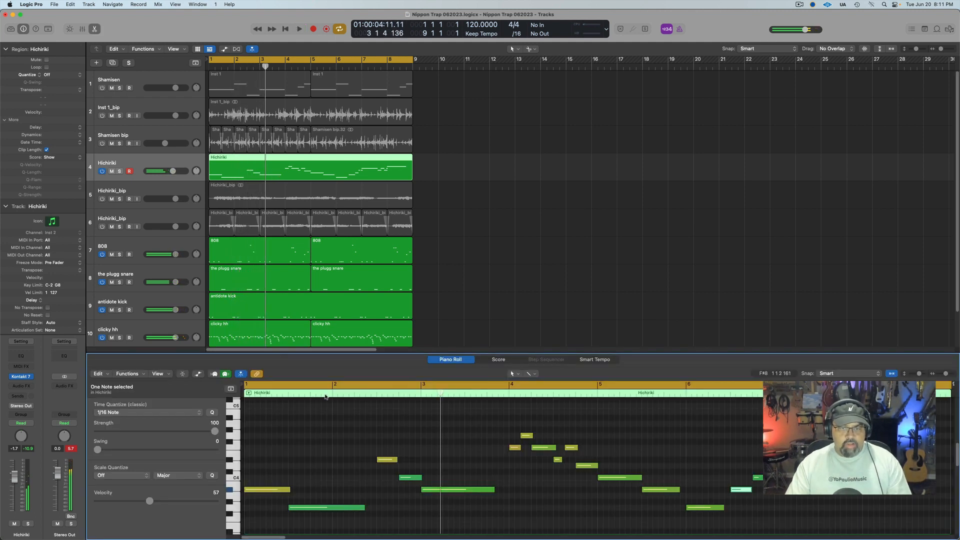
drag(920, 374, 919, 374)
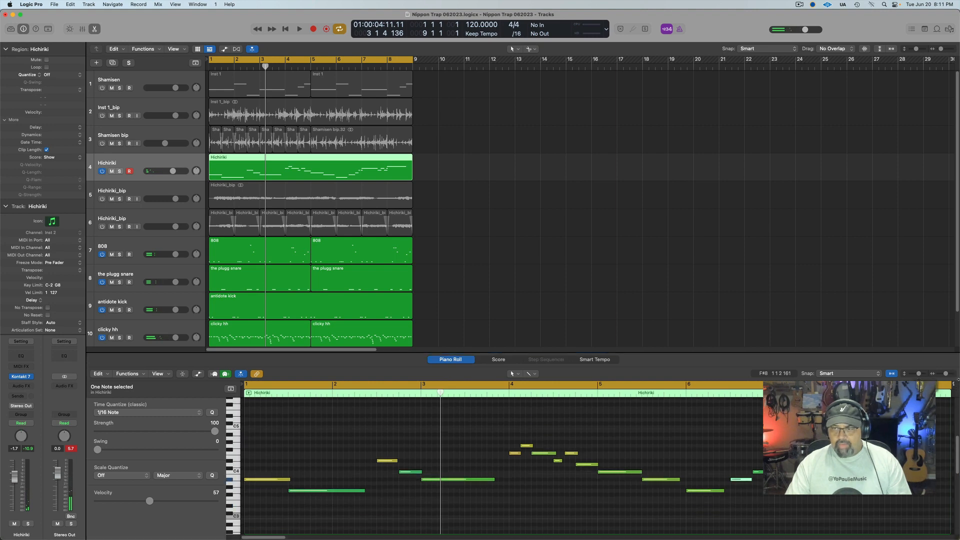
- Lower the velocity of the first note, set the D#4 note in bar 2 to velocity 75, and audition the result
click(283, 481)
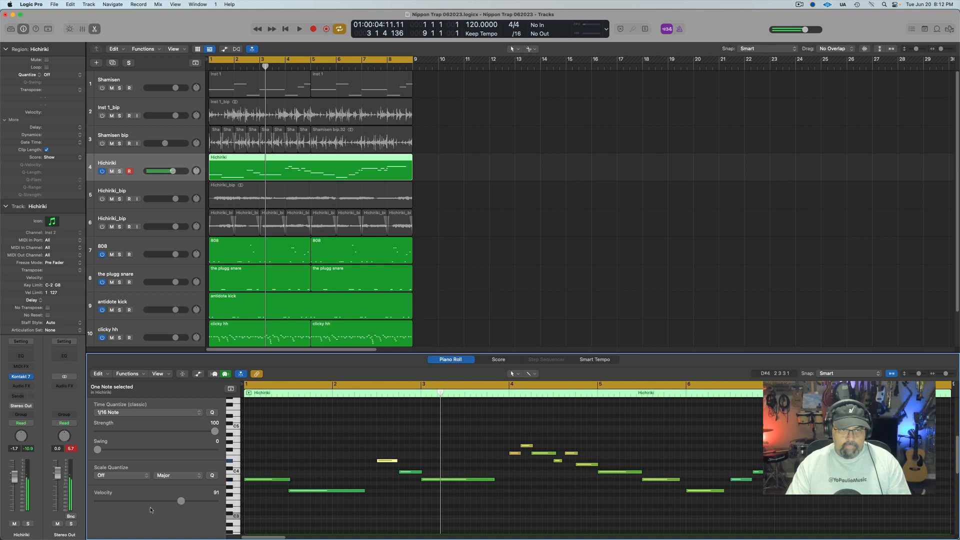
click(384, 462)
click(495, 440)
key(space)
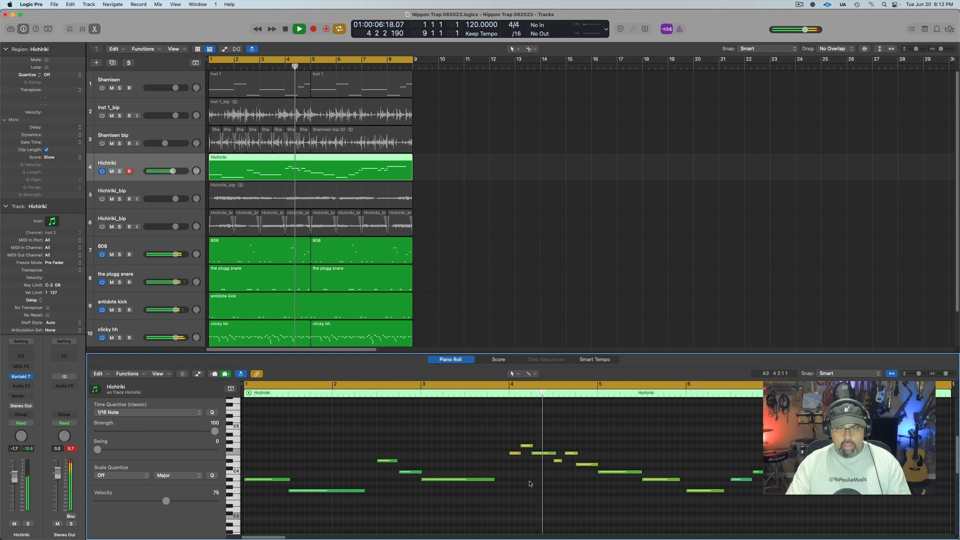
key(space)
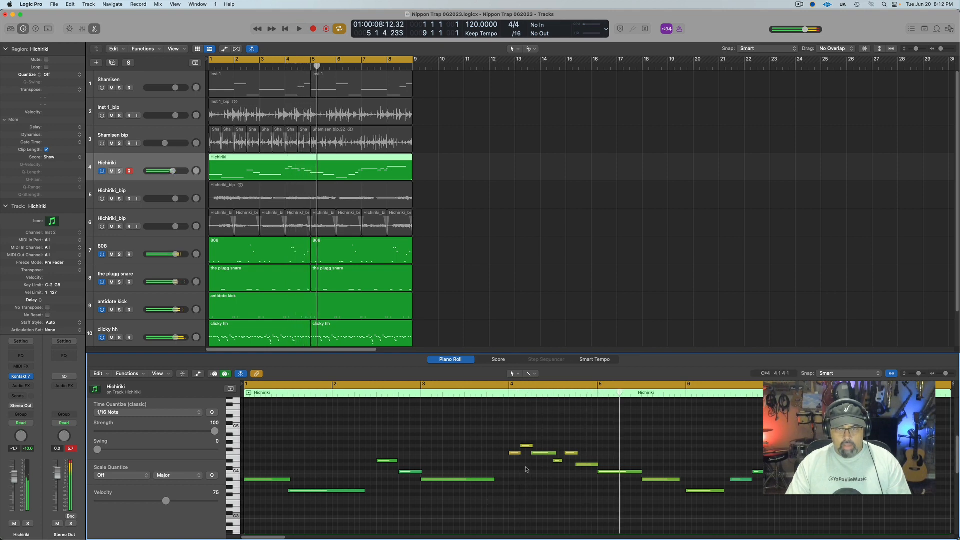
- Lower the velocity of all notes from bar 4 onward together, bringing the shared value to 68, and listen back
drag(503, 434, 891, 504)
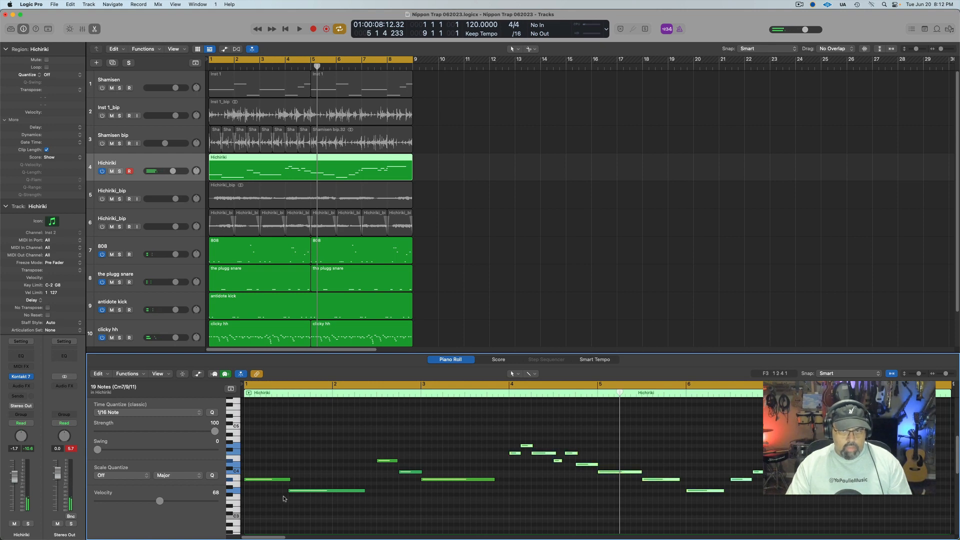
key(space)
click(427, 513)
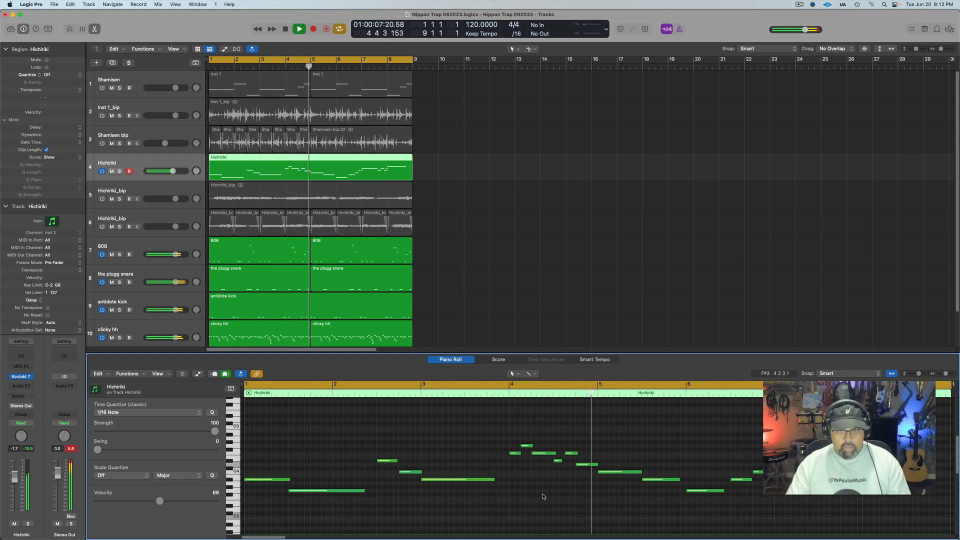
key(space)
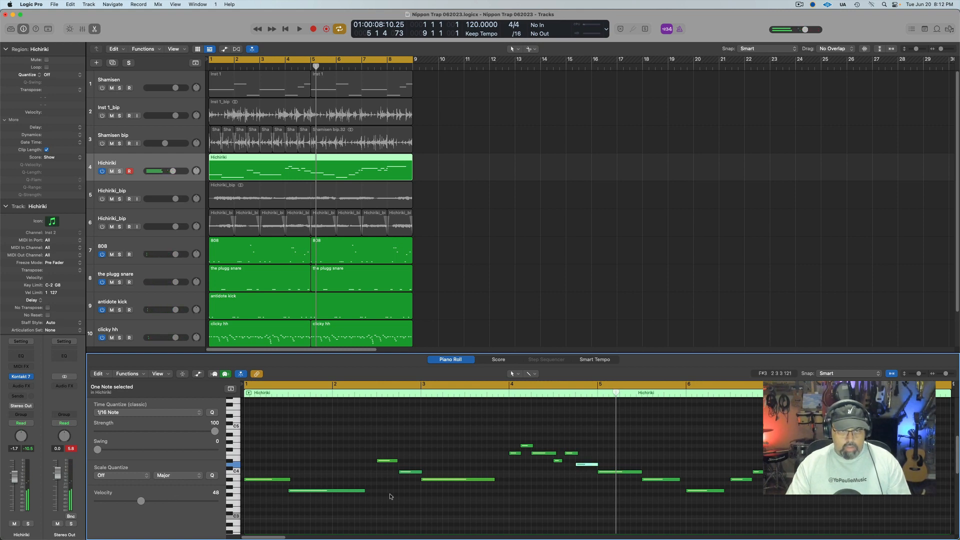
- Raise the last note of bar 4 to D#4 and play the arrangement from the beginning to check it
click(587, 465)
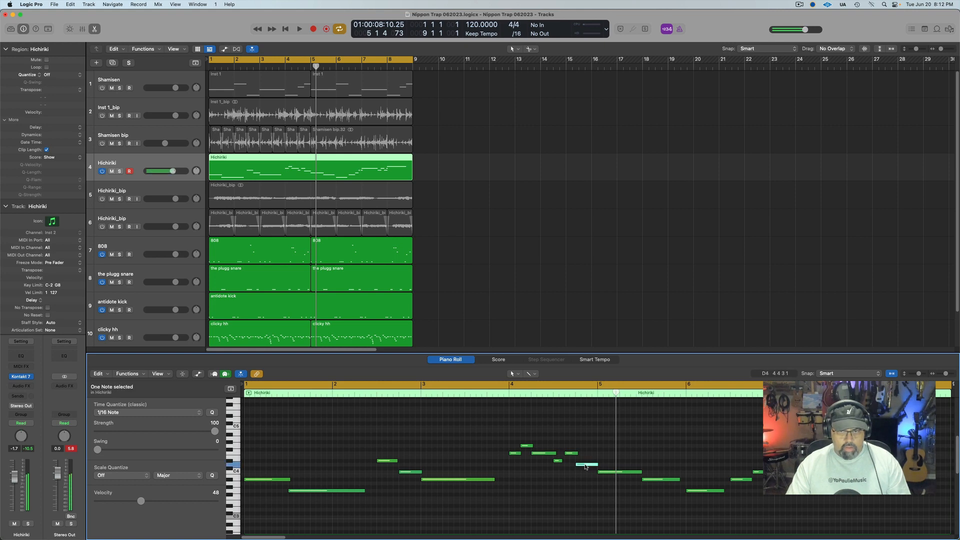
drag(587, 467, 586, 461)
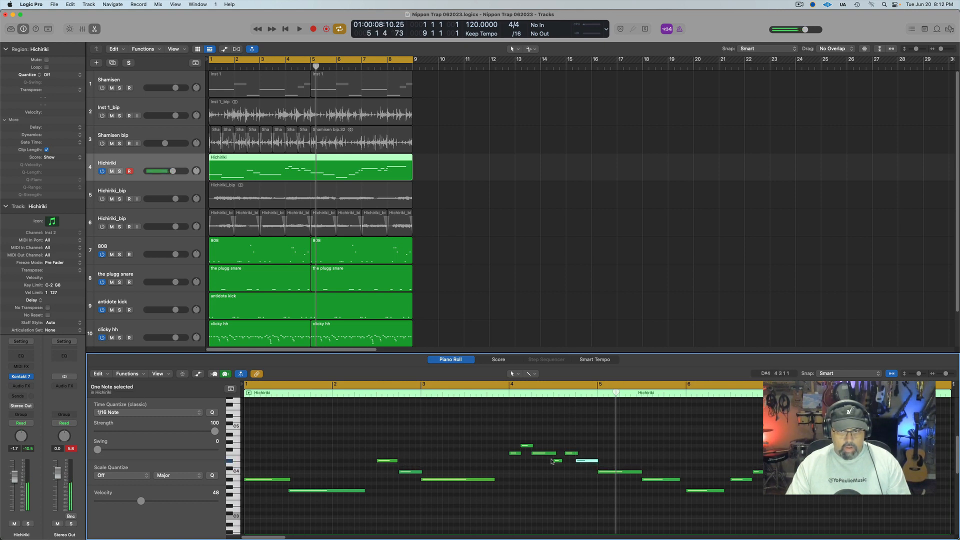
key(Return)
key(space)
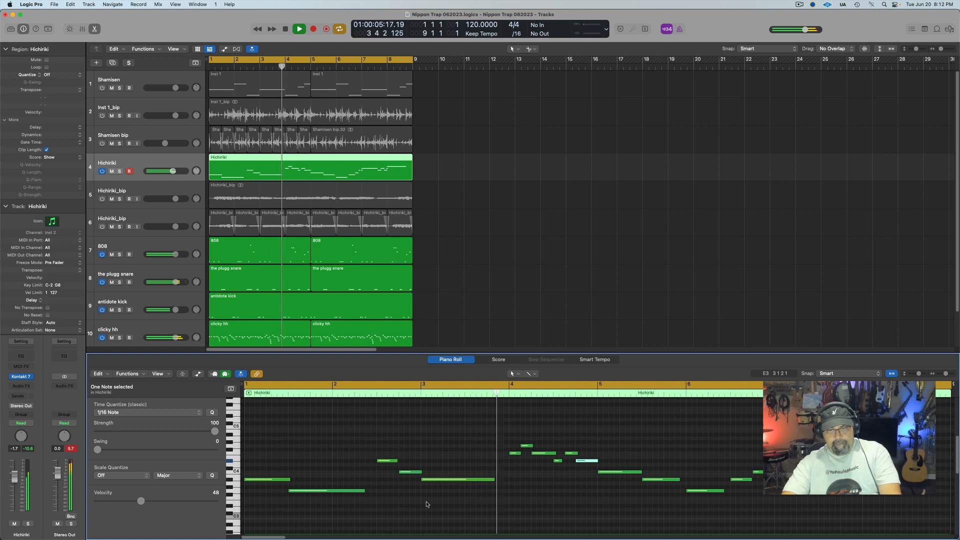
click(524, 517)
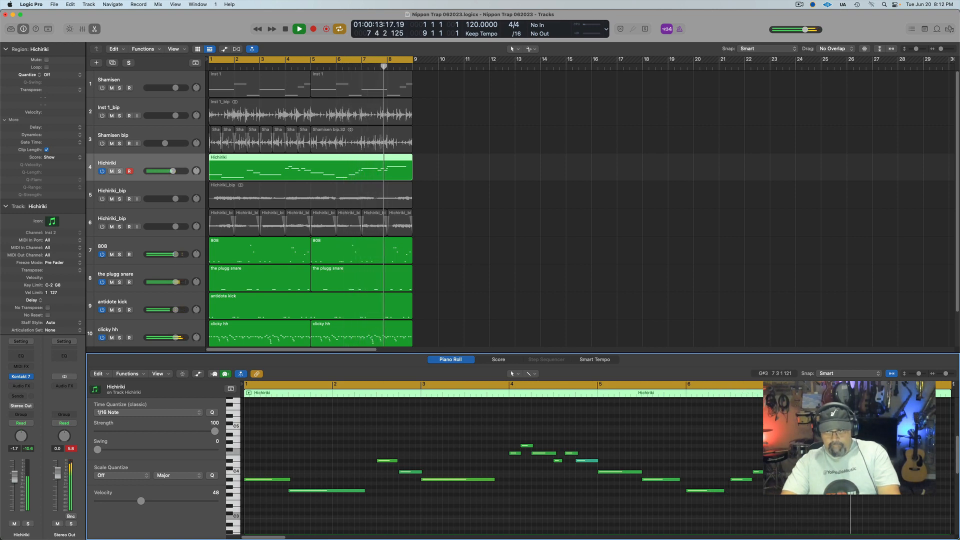
key(space)
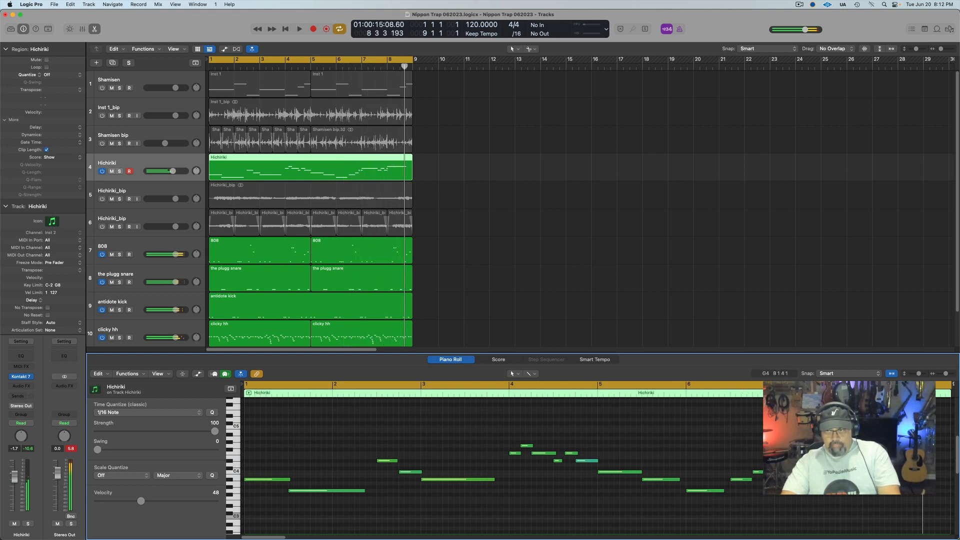
- Lengthen the long final note in bar 8 toward bar 9, auditioning the ending with the cycle range off
click(883, 446)
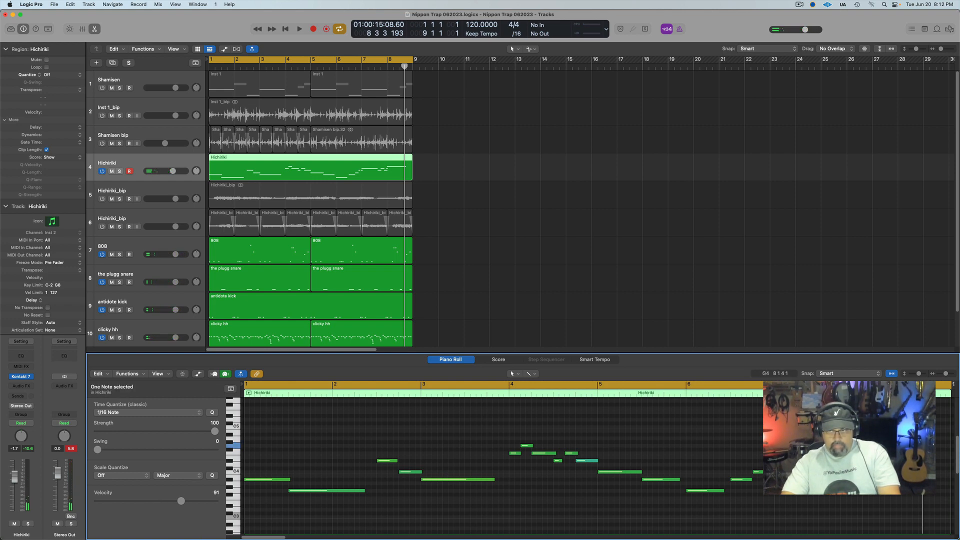
click(775, 383)
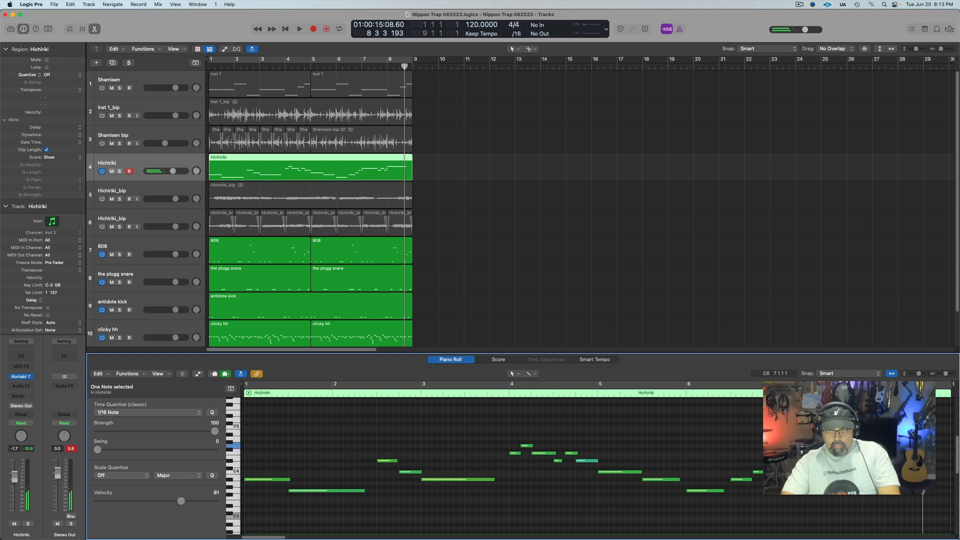
double_click(775, 386)
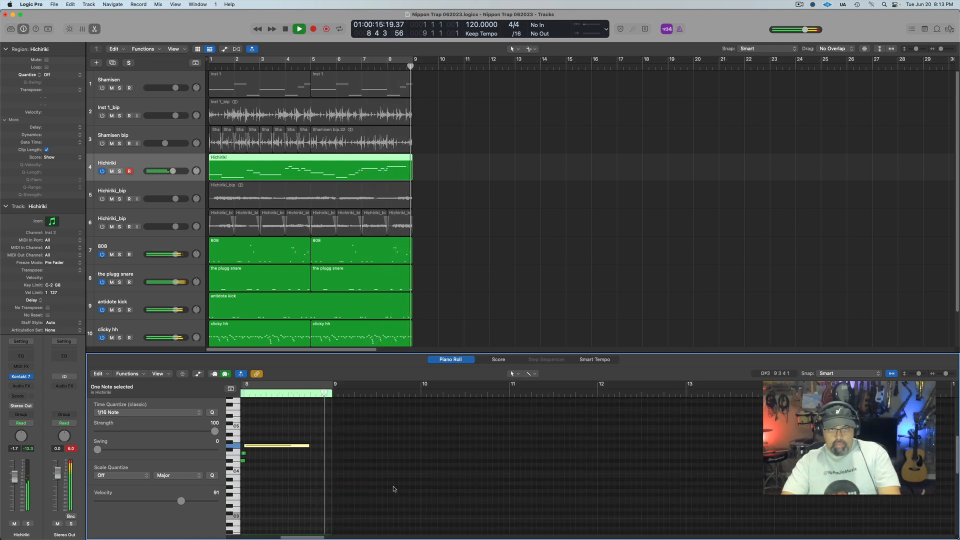
click(304, 452)
drag(308, 445, 316, 446)
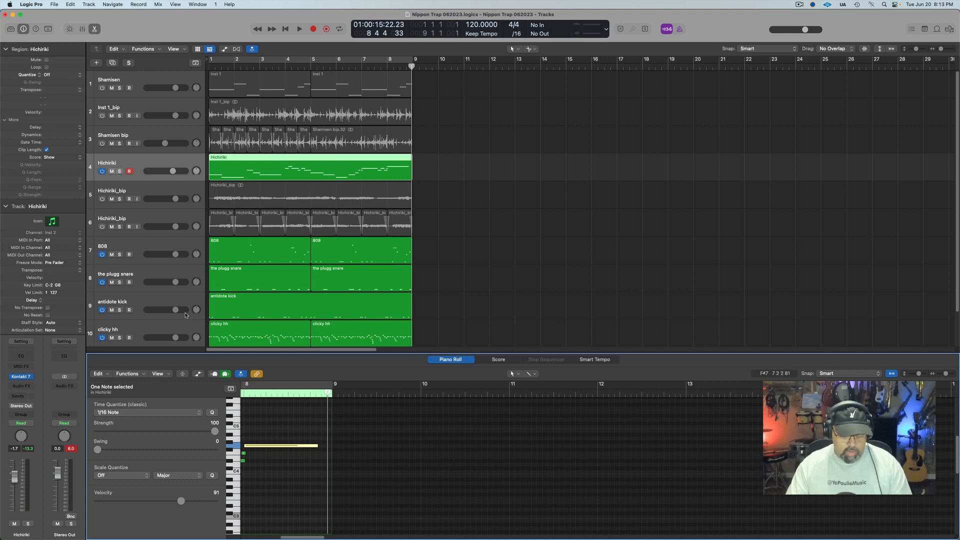
- In the mixer, configure the channel strips to show track names on 3 lines and switch to wide channel strips
key(x)
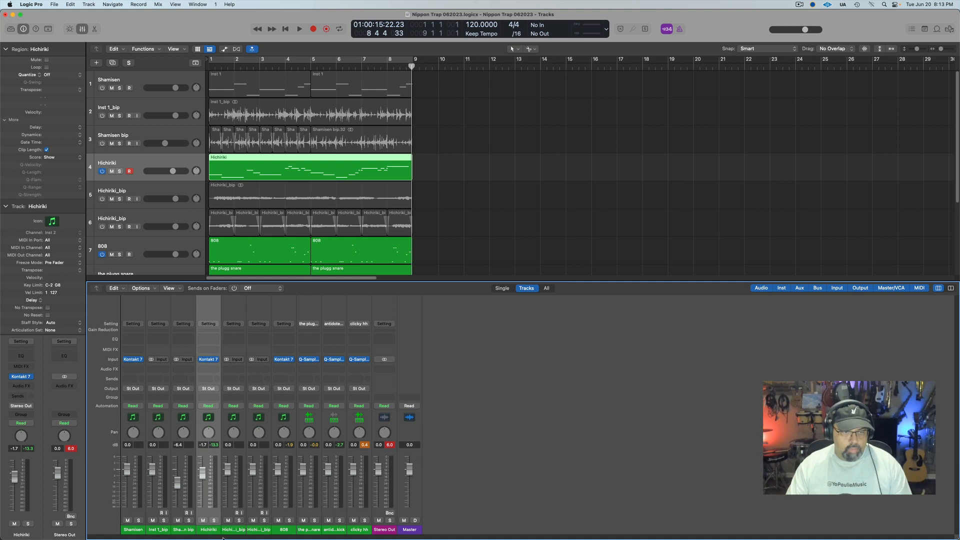
right_click(210, 531)
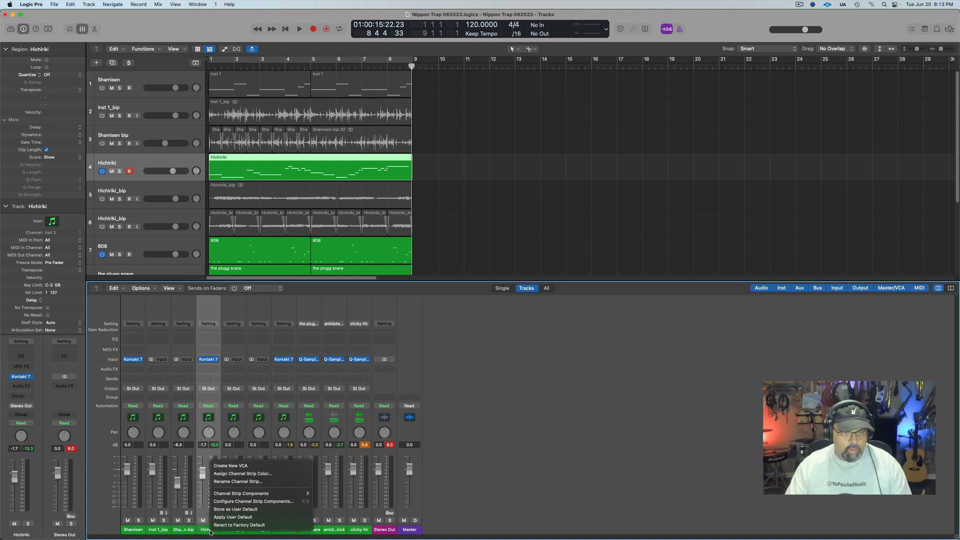
click(242, 502)
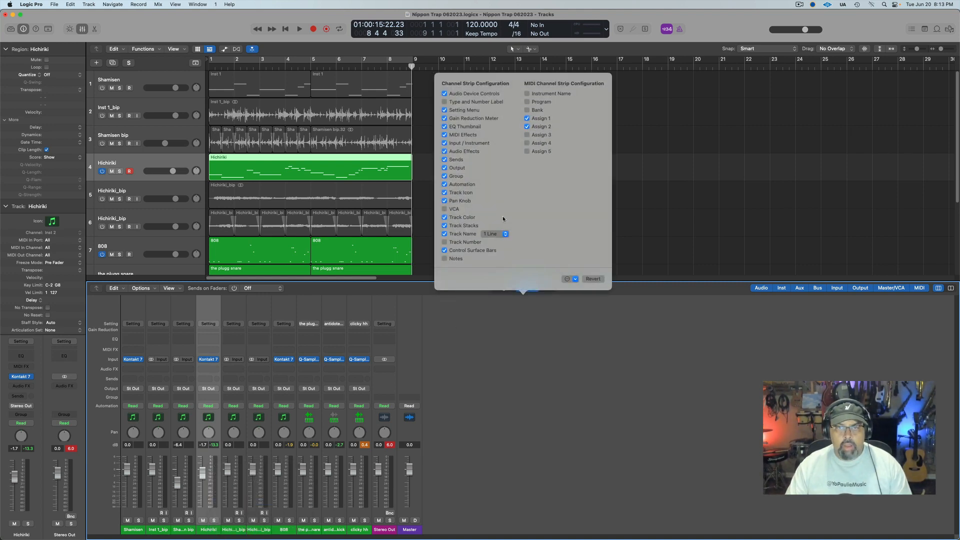
click(499, 238)
click(494, 252)
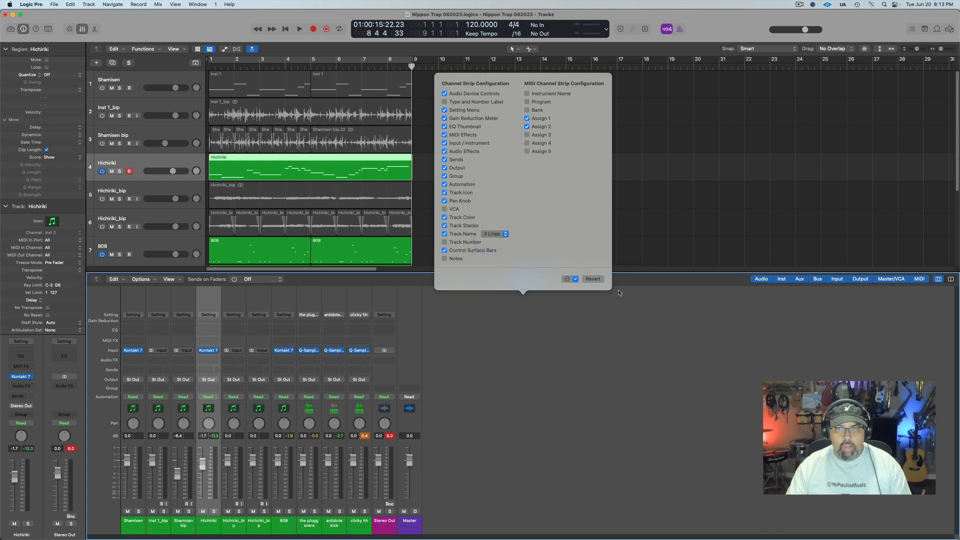
click(564, 333)
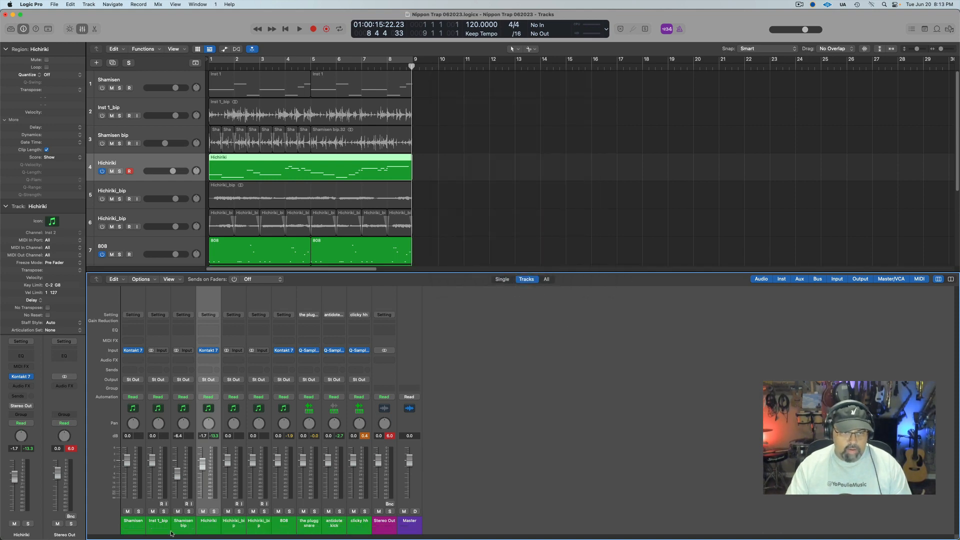
click(950, 280)
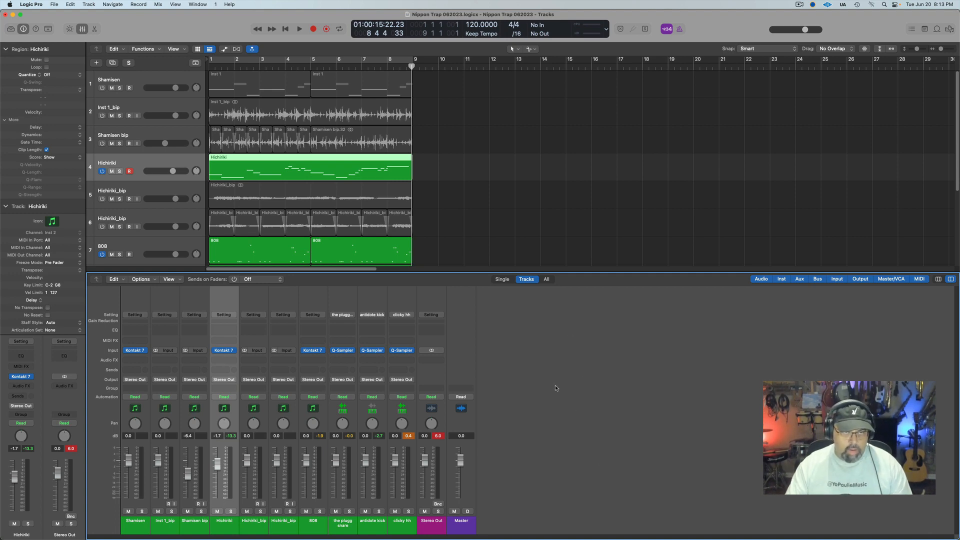
- Turn the eight-bar cycle range back on and play the loop while checking the mixer levels
click(366, 59)
key(space)
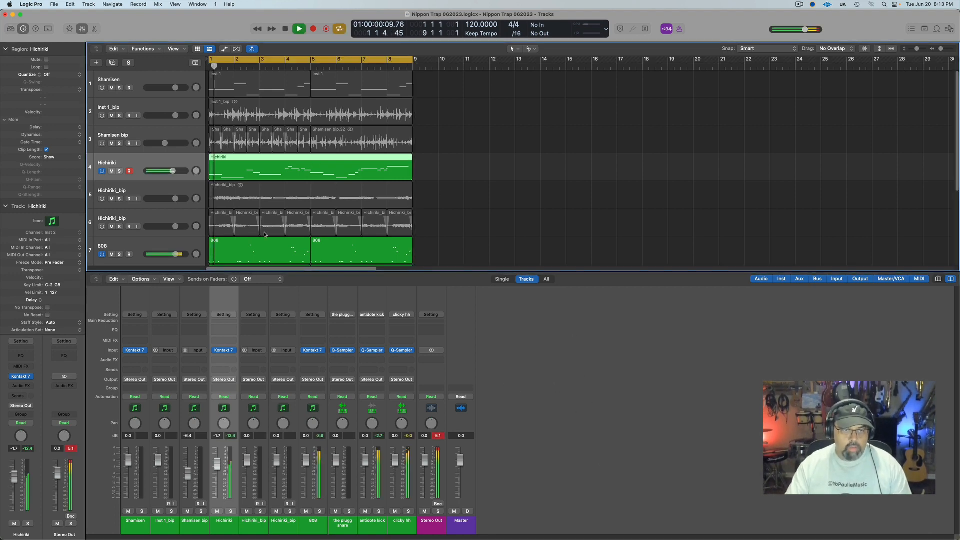
key(space)
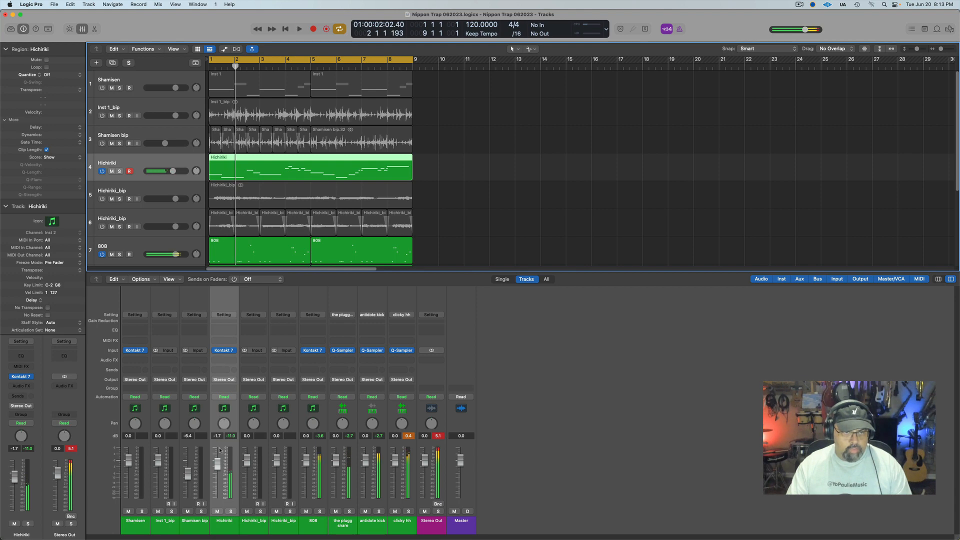
- Send the Hichiriki channel to Bus 1 and rename the new aux channel as REVERB
click(223, 522)
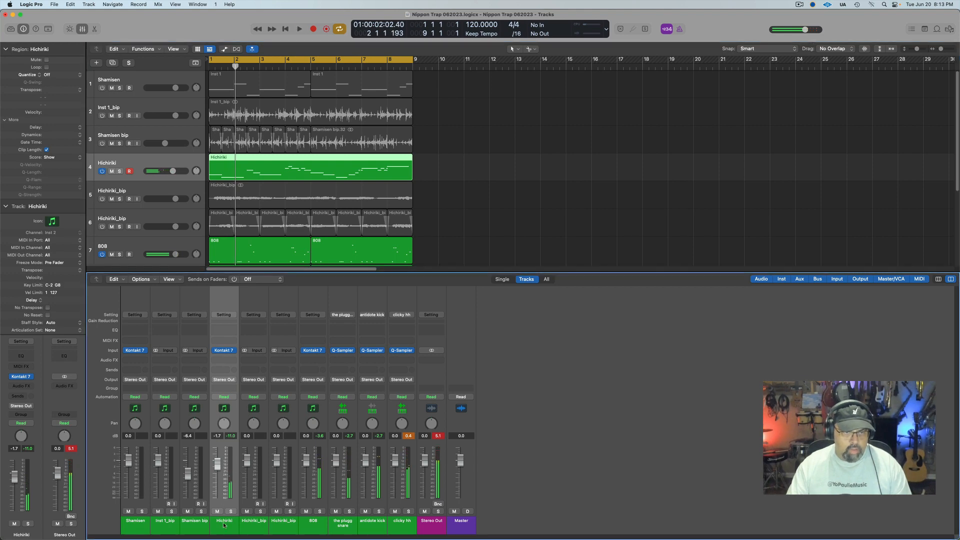
click(223, 370)
mouse_move(225, 382)
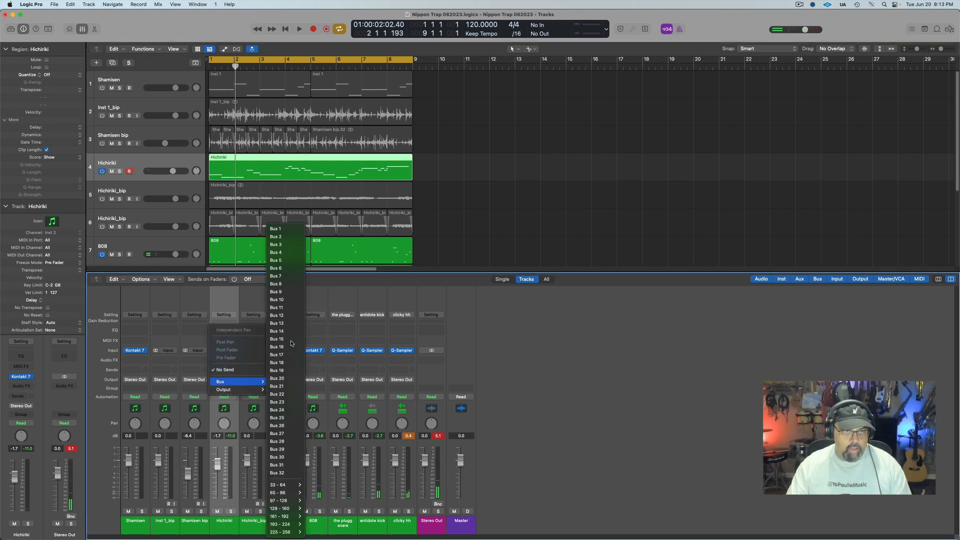
click(280, 226)
double_click(429, 521)
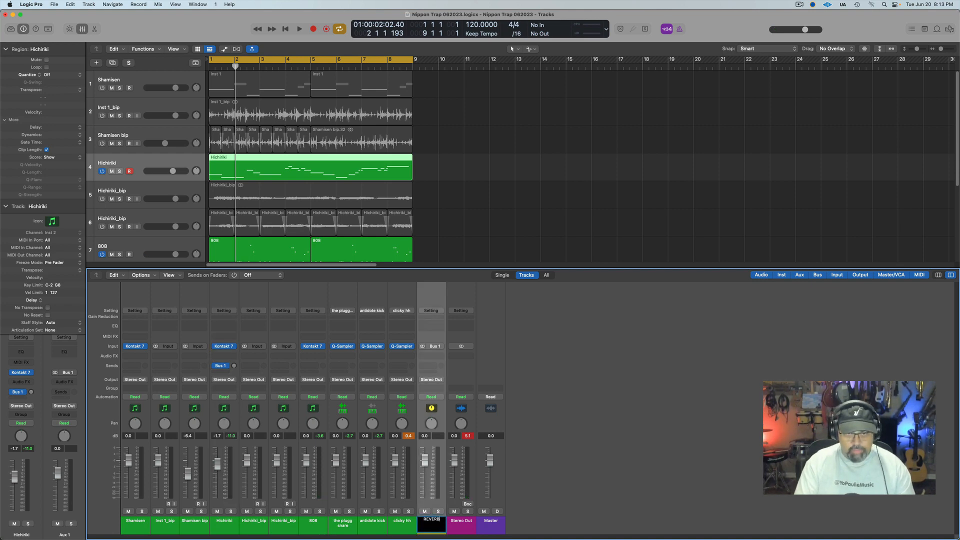
key(Return)
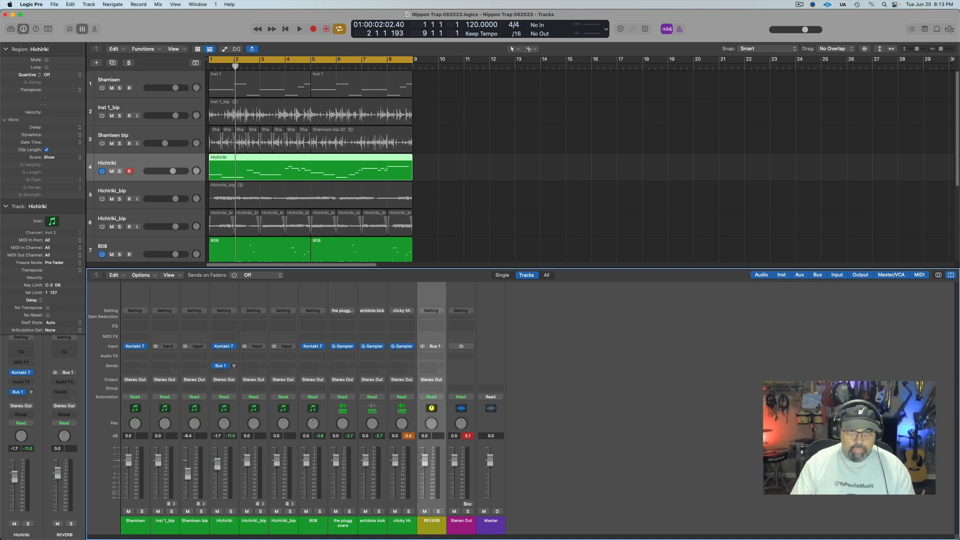
- Insert the stereo ValhallaVintageVerb on the REVERB channel and raise the Hichiriki send to about -7.9 dB
click(436, 358)
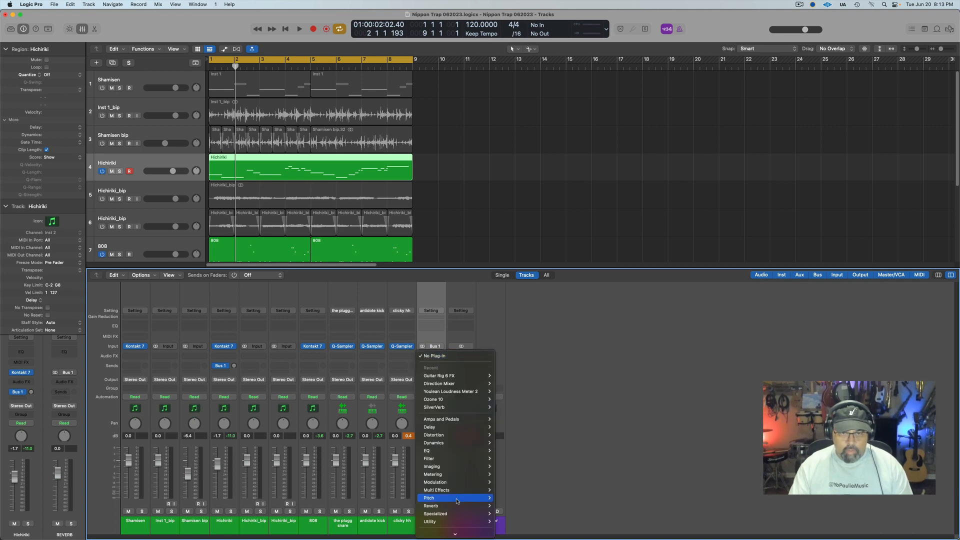
mouse_move(455, 533)
mouse_move(534, 527)
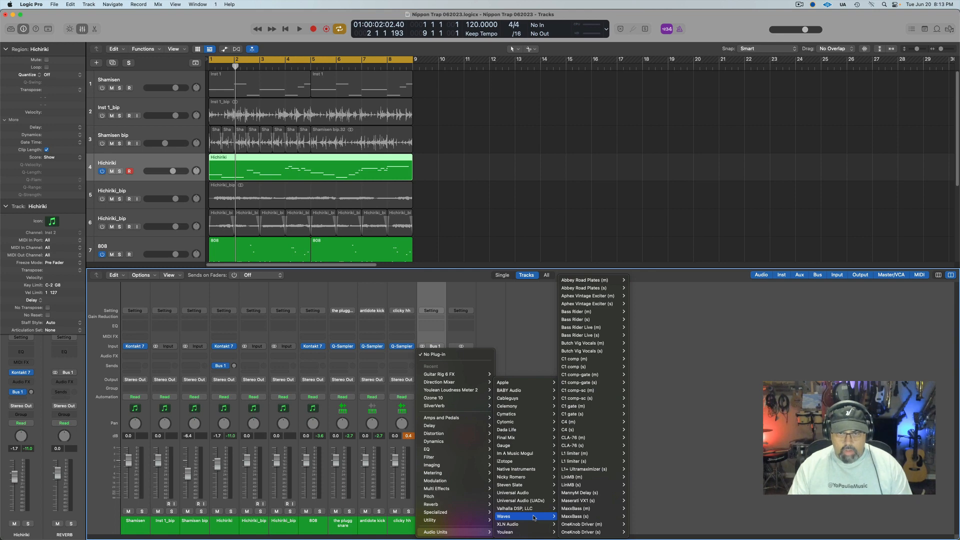
mouse_move(535, 490)
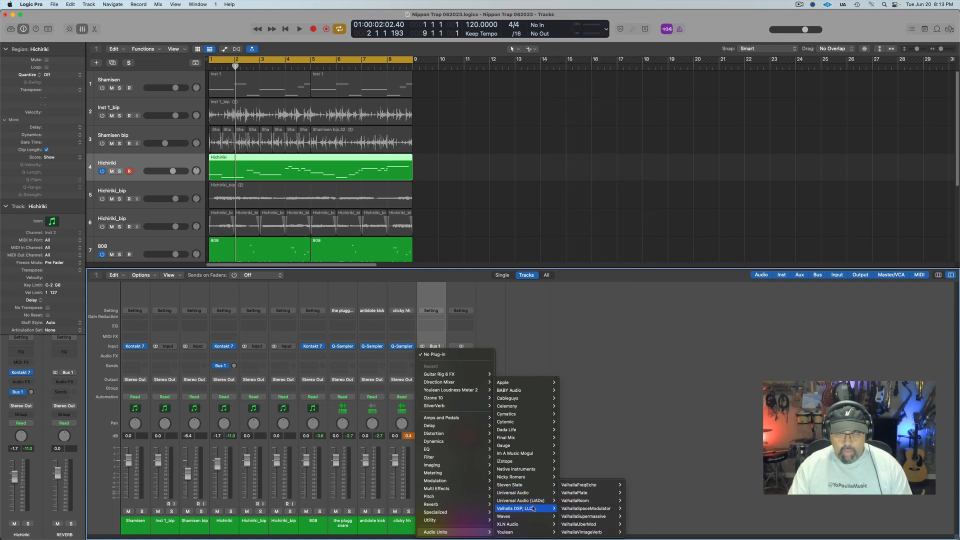
mouse_move(615, 511)
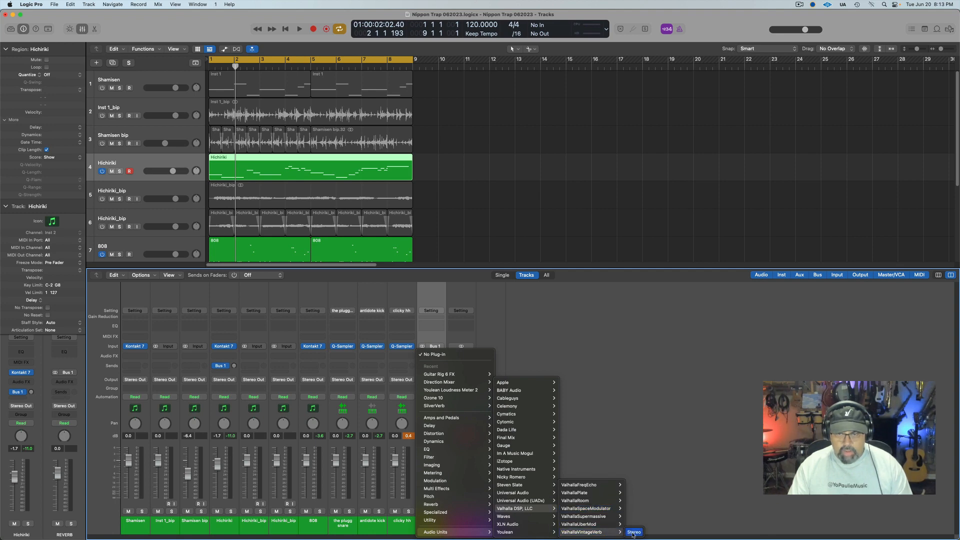
click(633, 532)
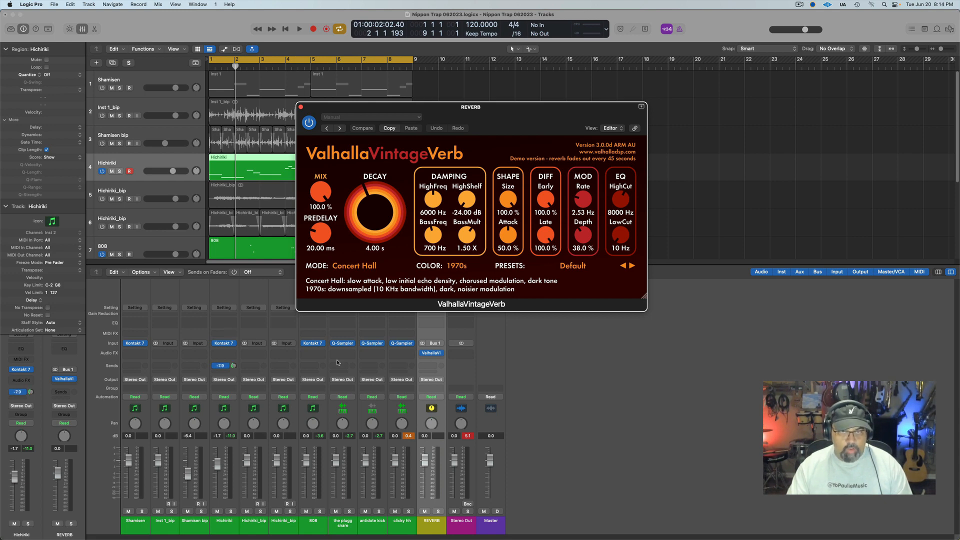
- Play the loop to hear the reverb on the Hichiriki with the plug-in window moved aside, and close the plug-in
key(space)
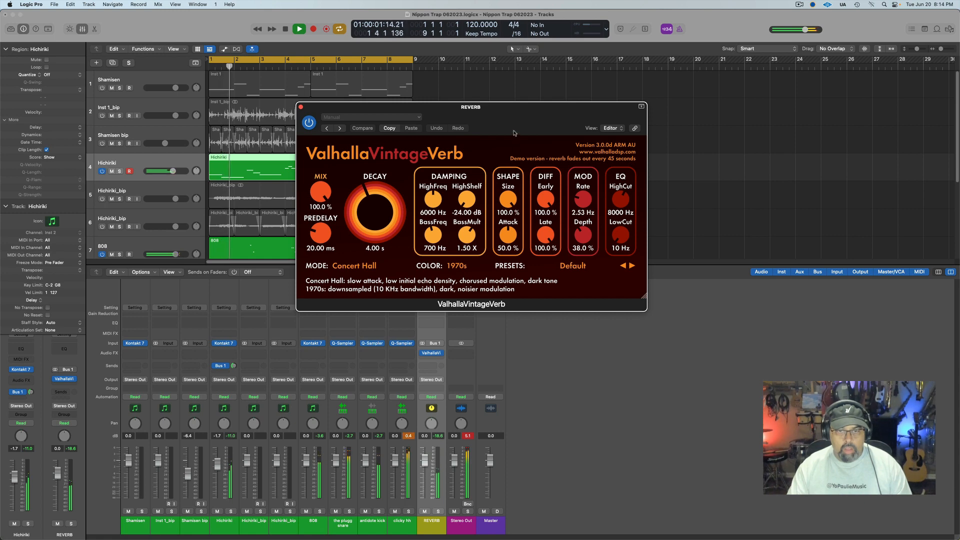
drag(513, 133, 685, 128)
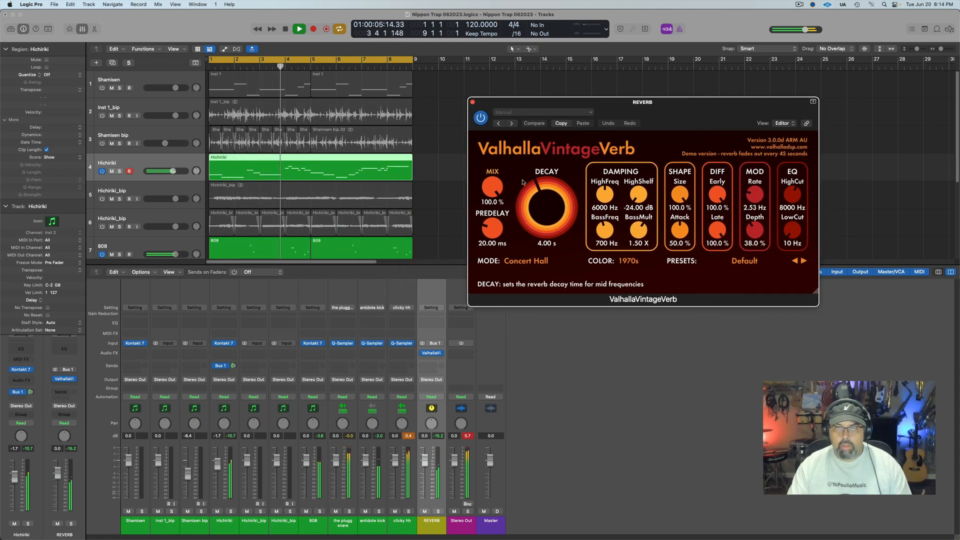
click(472, 103)
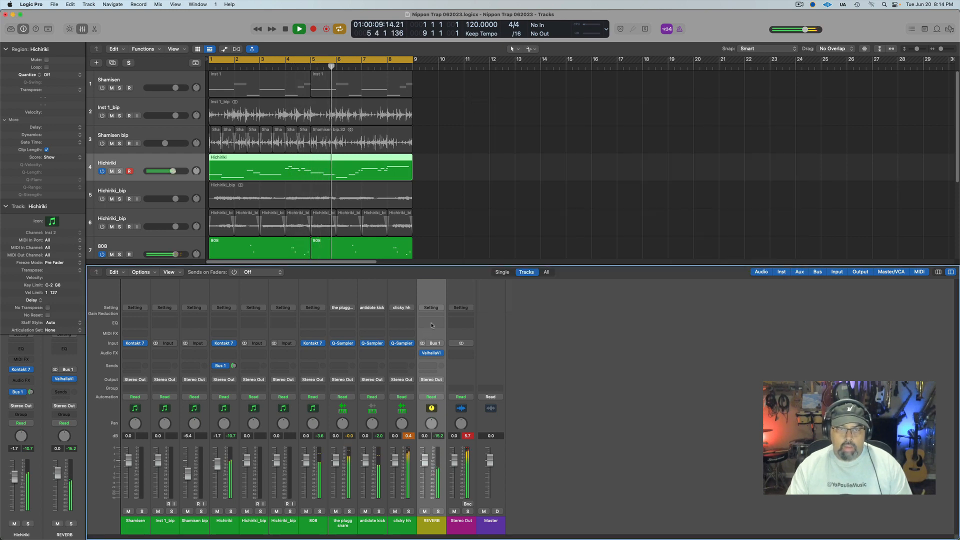
- Add a Channel EQ to the REVERB channel with the low cut at about 124 Hz and the high cut at about 10400 Hz
double_click(431, 325)
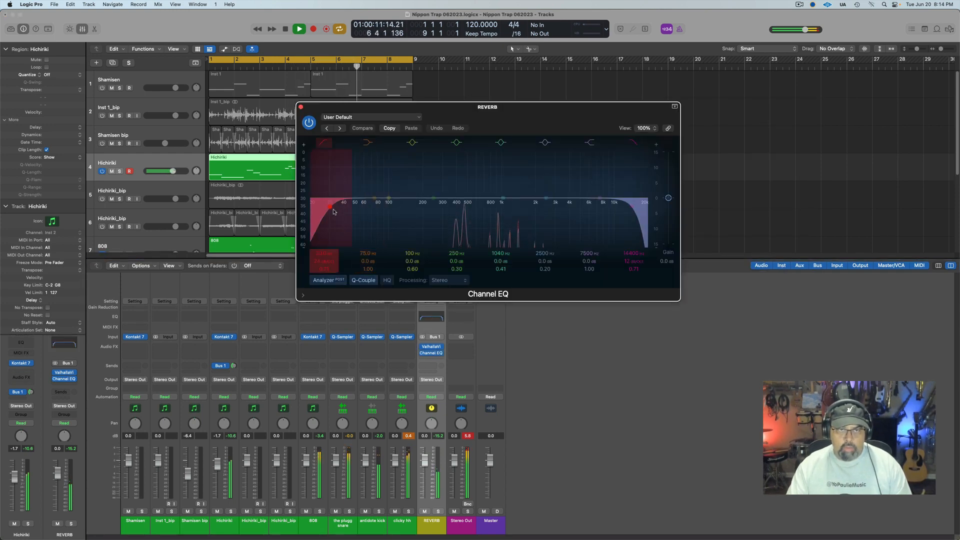
drag(333, 212, 399, 205)
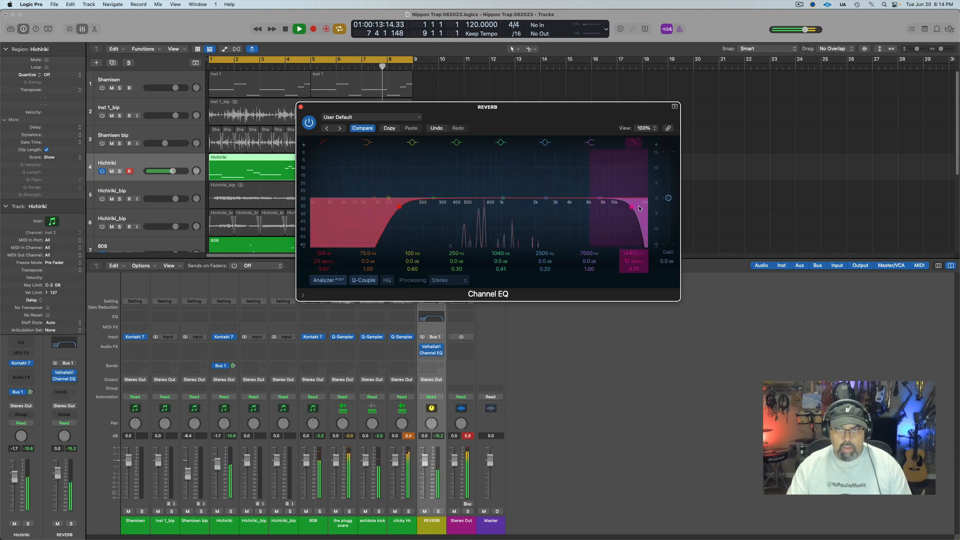
drag(639, 208, 615, 205)
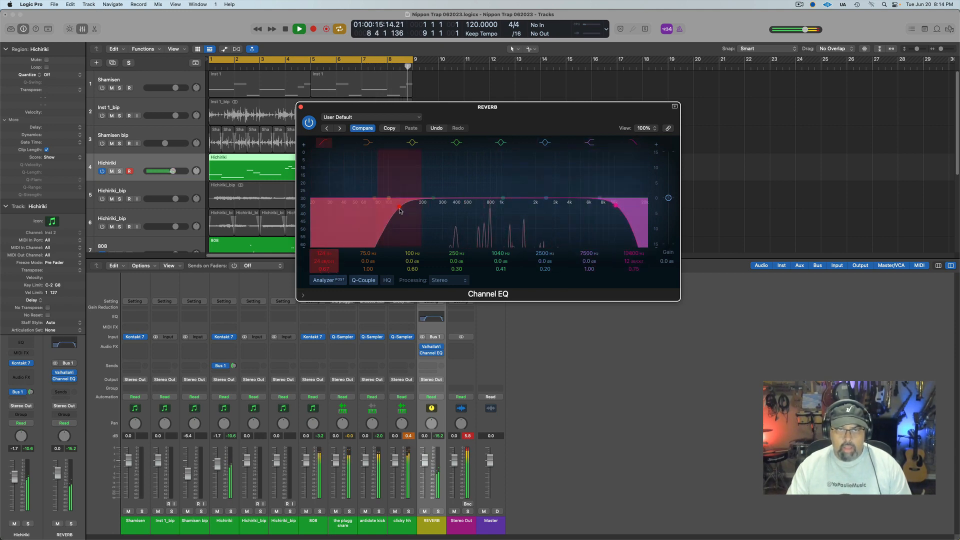
click(300, 107)
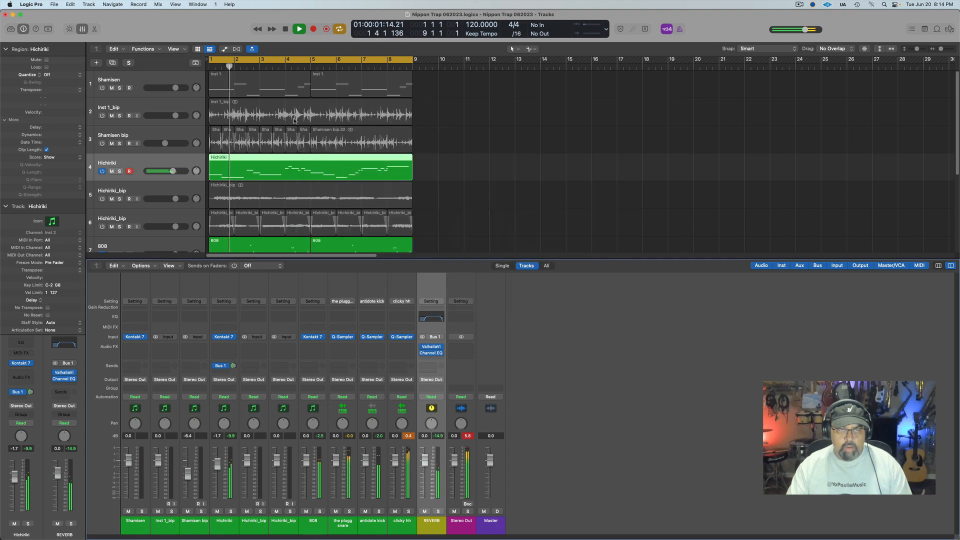
key(space)
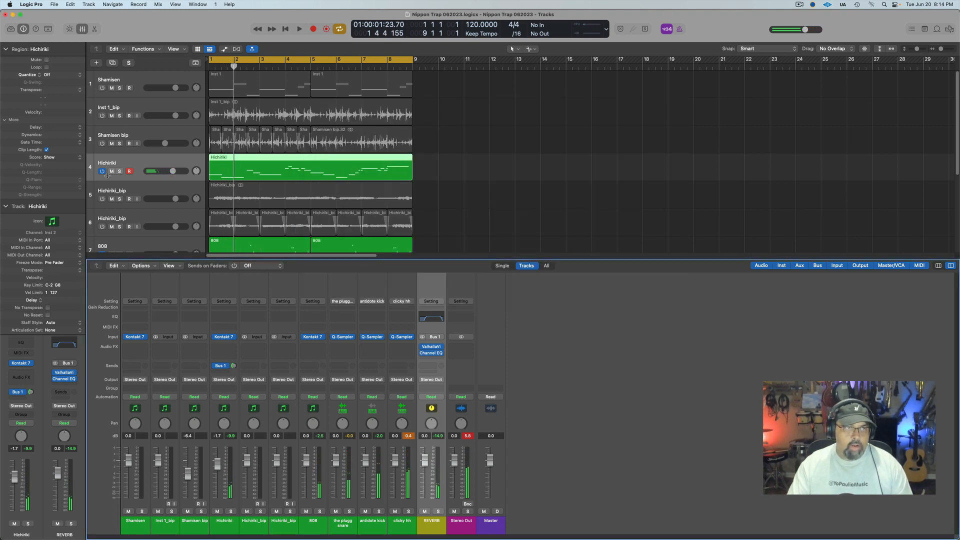
- Turn the Hichiriki track off and the Shamisen track on, and send the Shamisen to the REVERB bus at about -9.0 dB
click(102, 171)
click(101, 88)
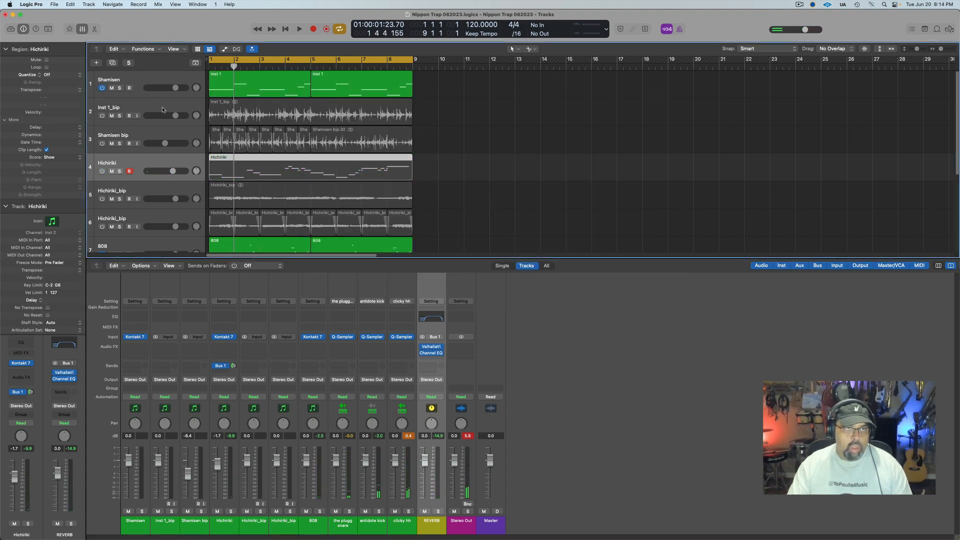
click(134, 370)
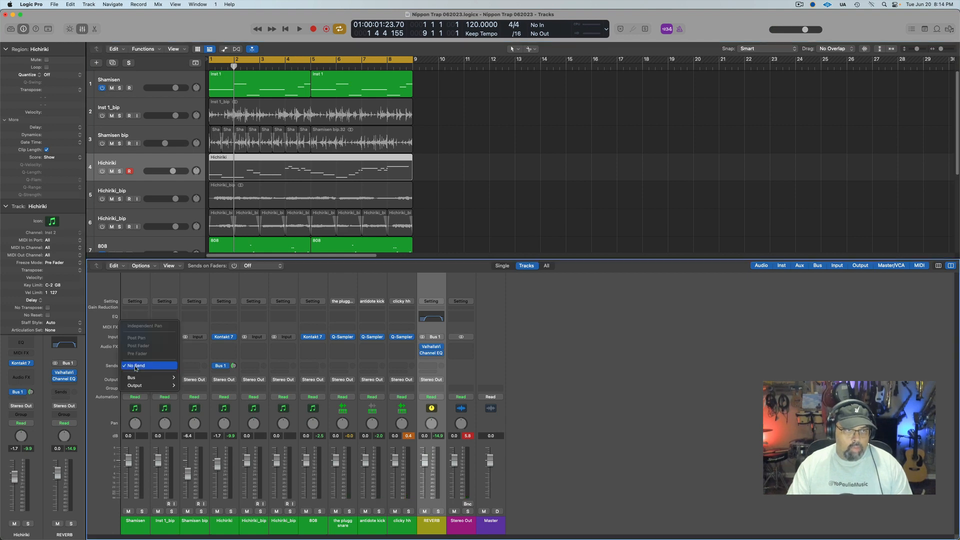
mouse_move(150, 377)
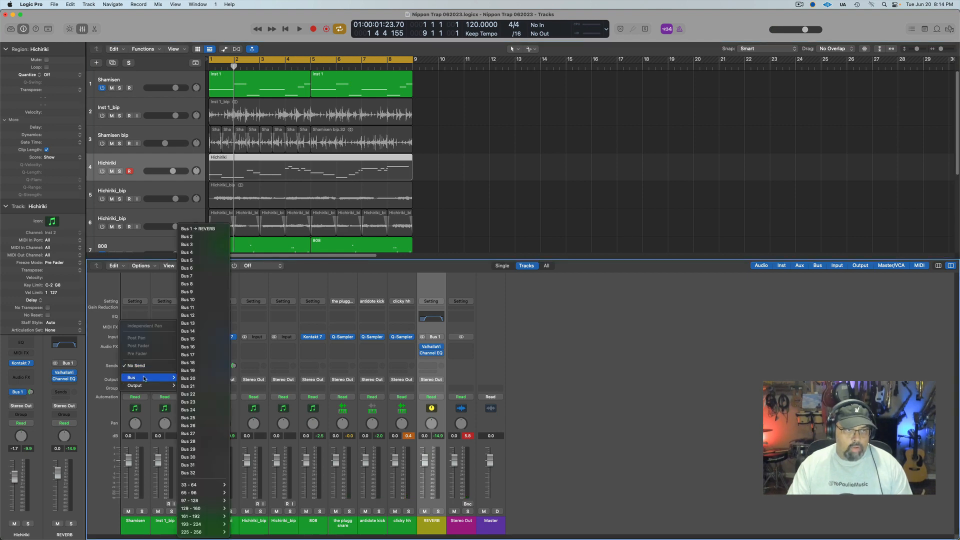
click(200, 229)
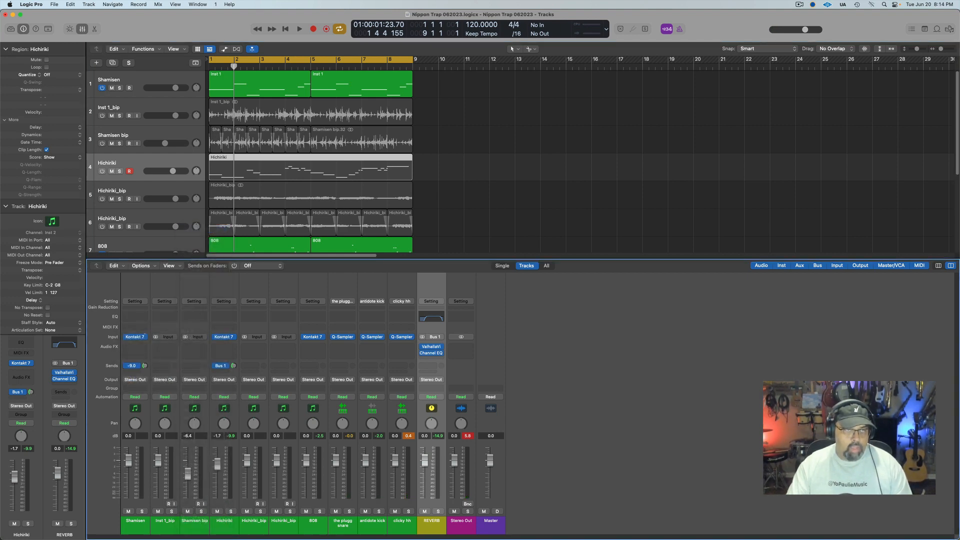
key(space)
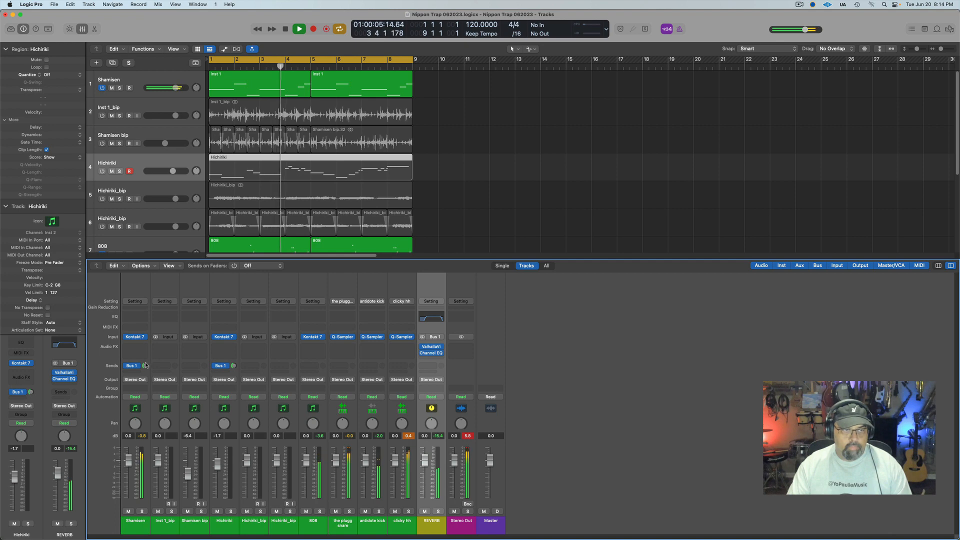
key(space)
- Send the Inst 1_bip, Shamisen bip and both Hichiriki_bip channels together to the REVERB bus
click(164, 520)
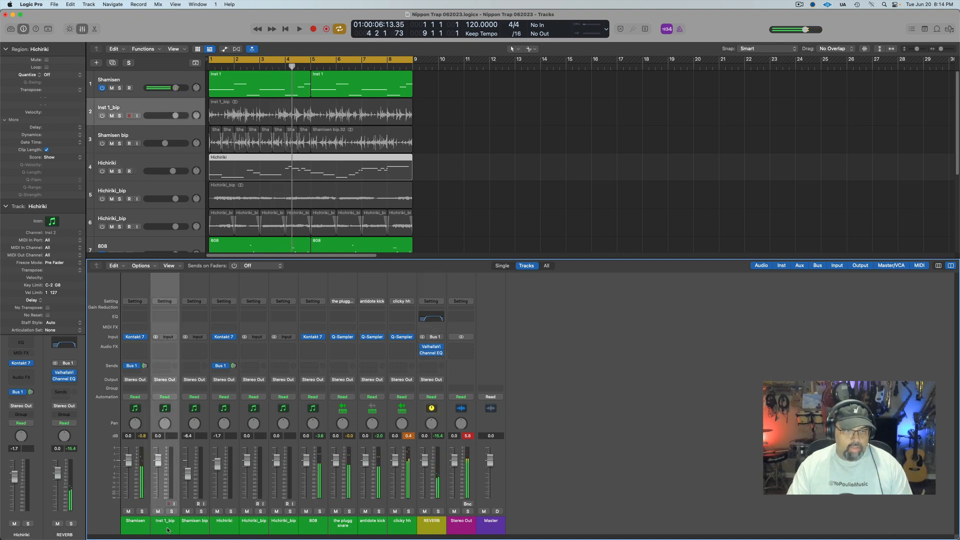
super+click(195, 520)
super+click(258, 522)
super+click(283, 521)
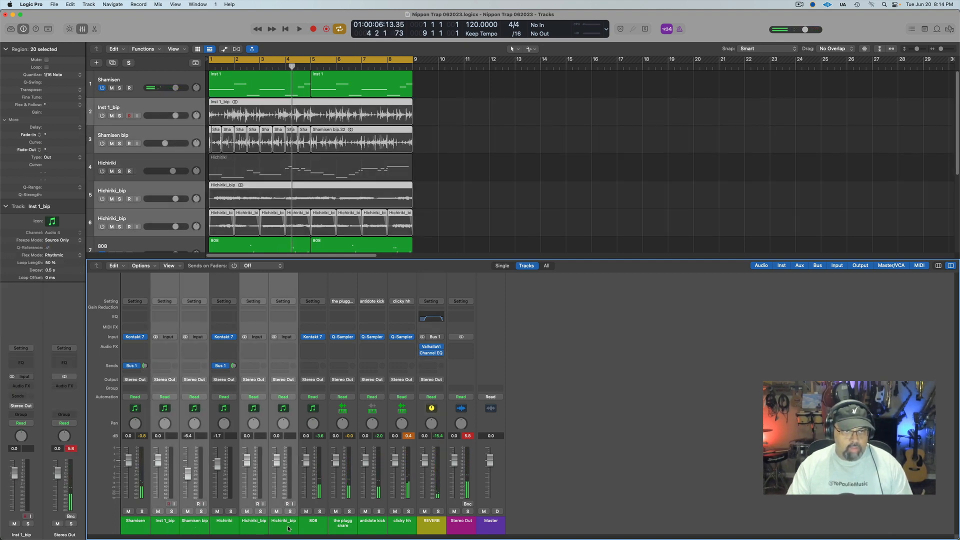
click(162, 366)
mouse_move(168, 378)
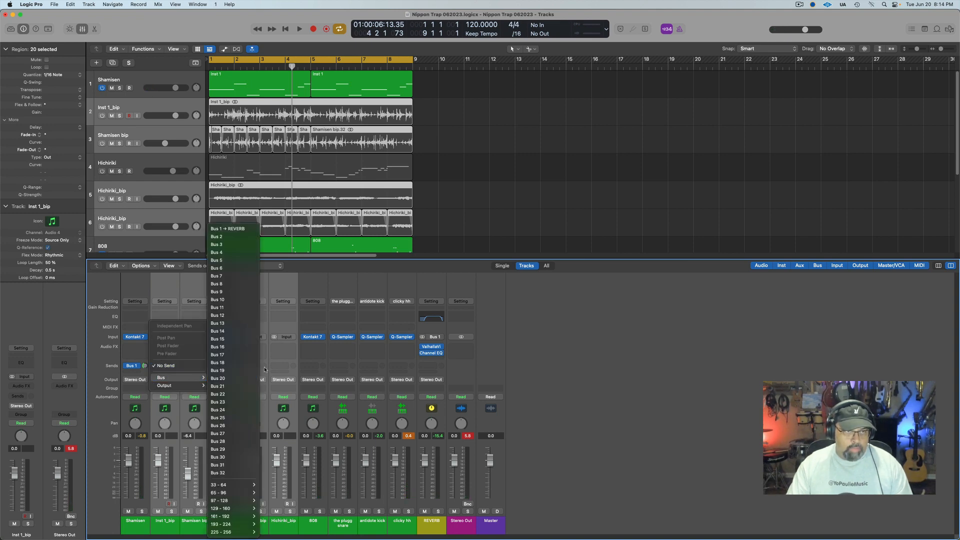
click(248, 232)
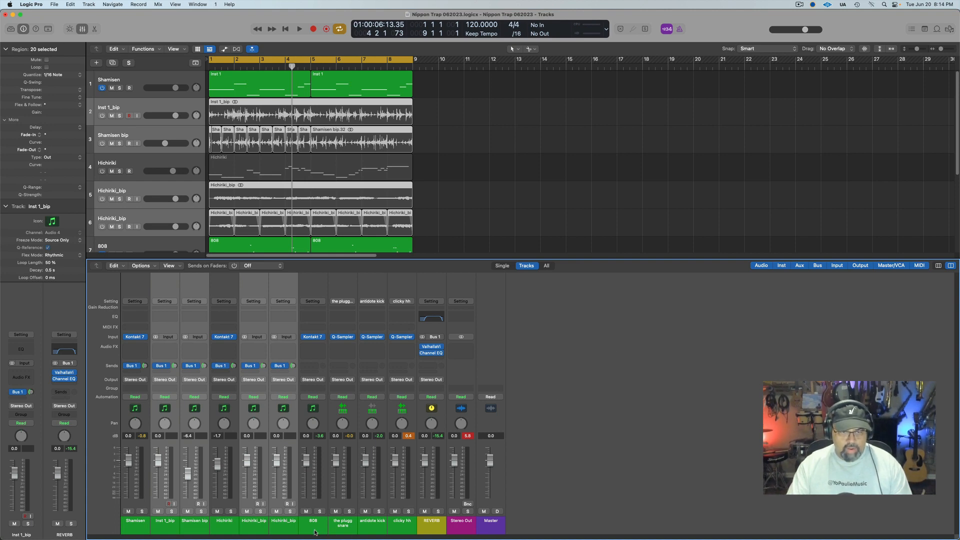
- Close the mixer, turn the Hichiriki track back on, and play the arrangement from the beginning
click(403, 529)
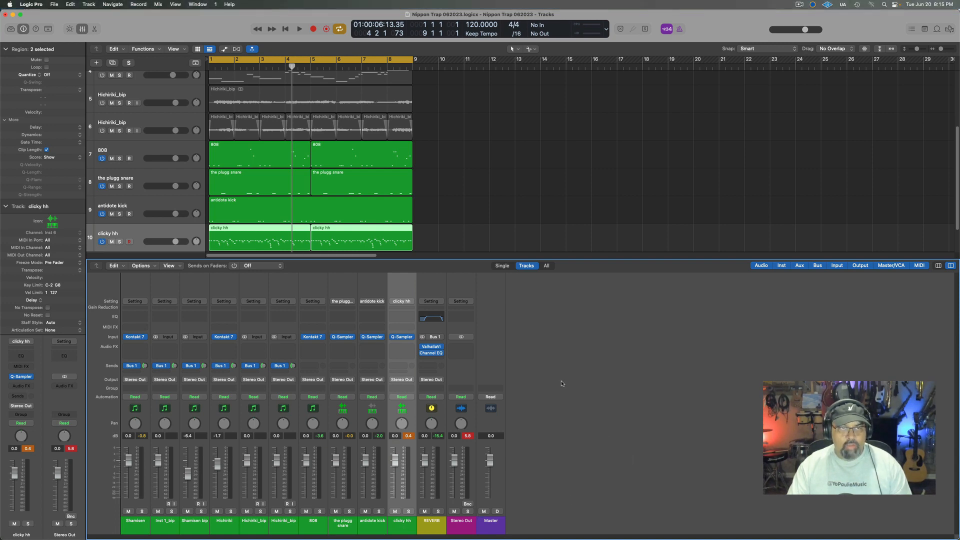
key(Return)
key(space)
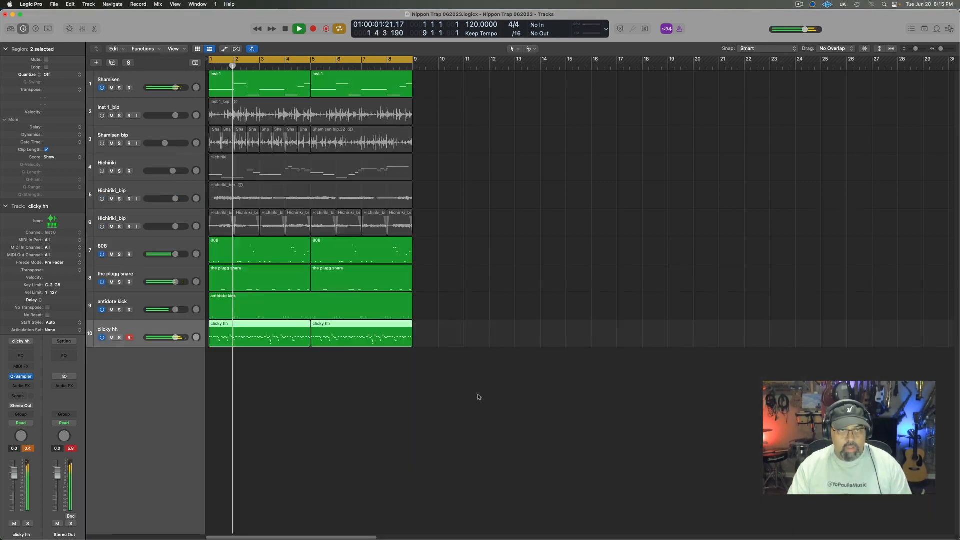
key(x)
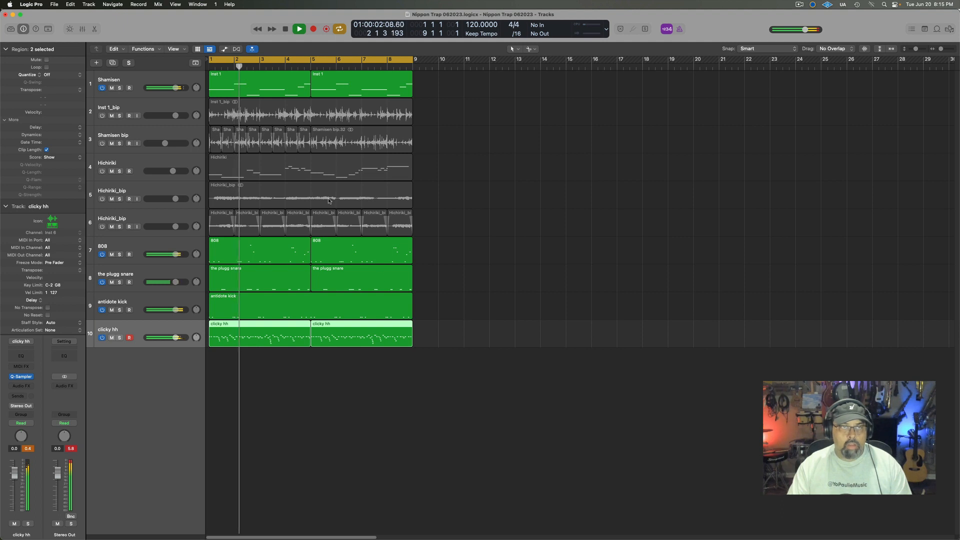
click(102, 172)
key(Return)
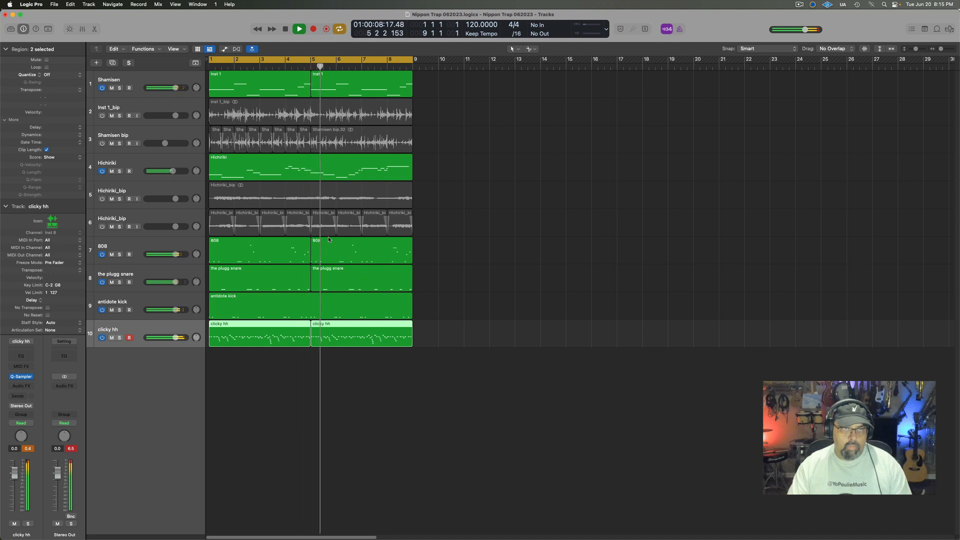
key(space)
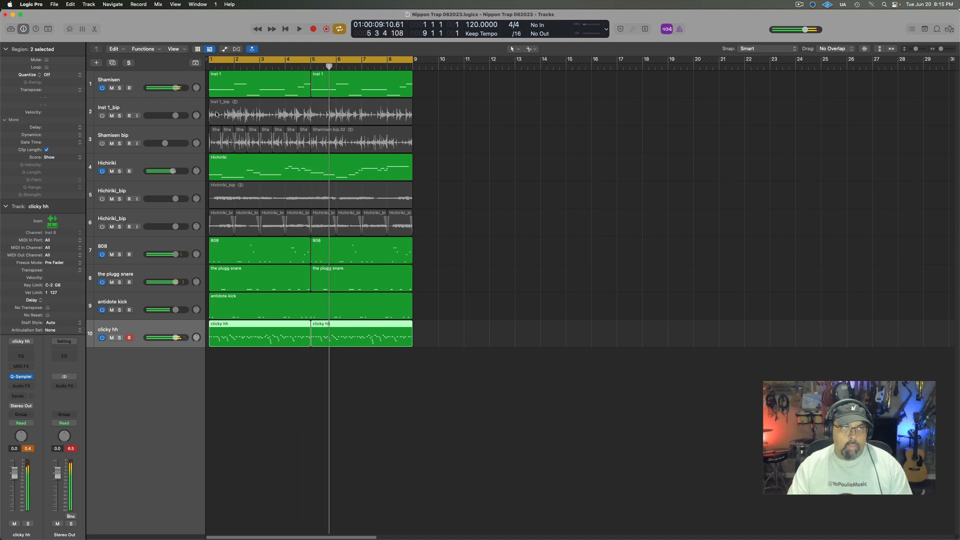
- Turn off the Shamisen track and turn on the Inst 1_bip audio track
click(102, 88)
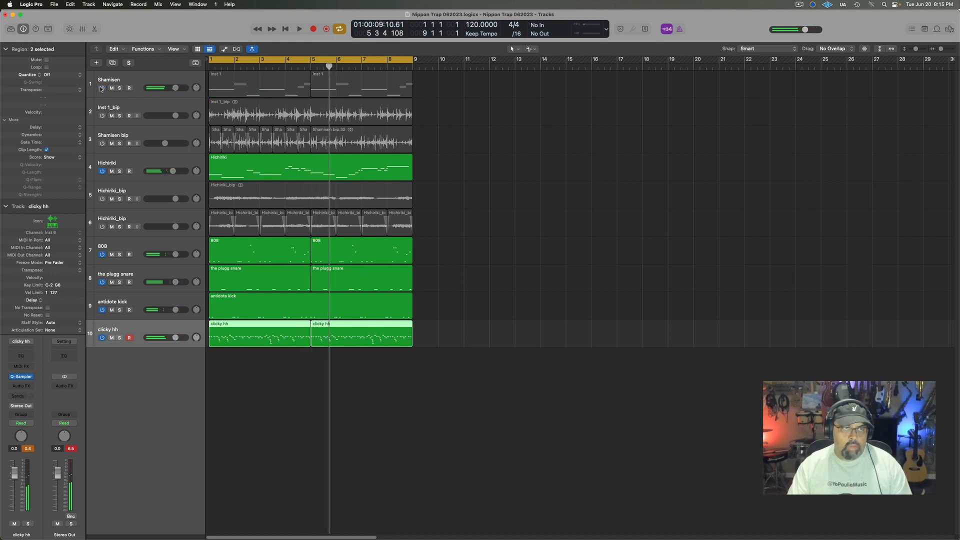
click(122, 111)
click(102, 116)
- Rename the Inst 1_bip track as "Shamisen - quantized" and play the arrangement from the beginning
double_click(121, 108)
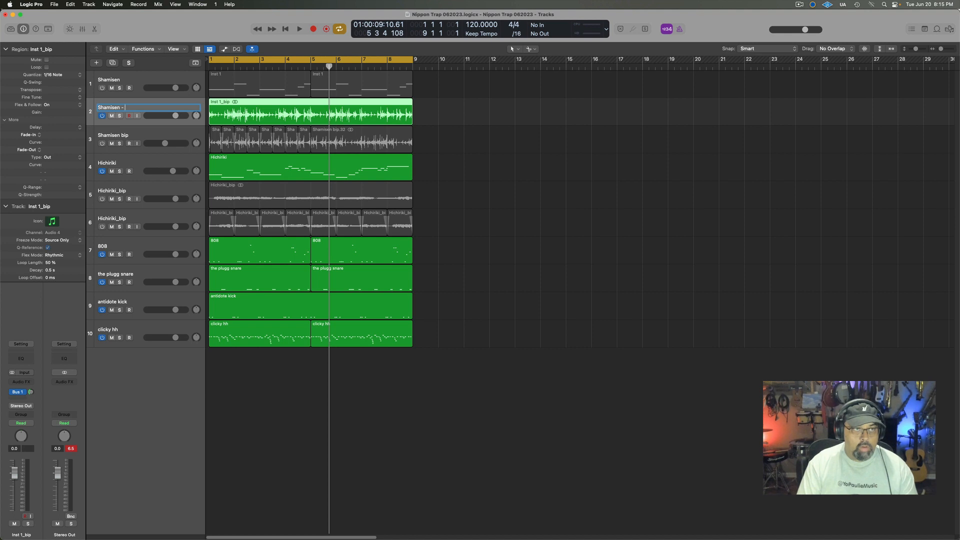
text(Shamisen - quantized)
key(Return)
key(Return)
key(space)
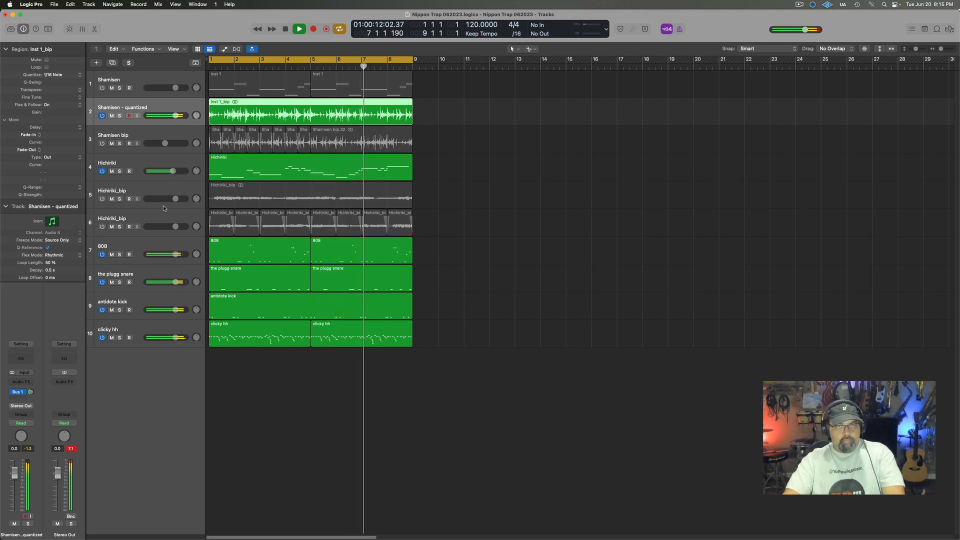
- Rename the Hichiriki instrument track as "Shakuhachi" while the arrangement plays
double_click(132, 160)
text(S)
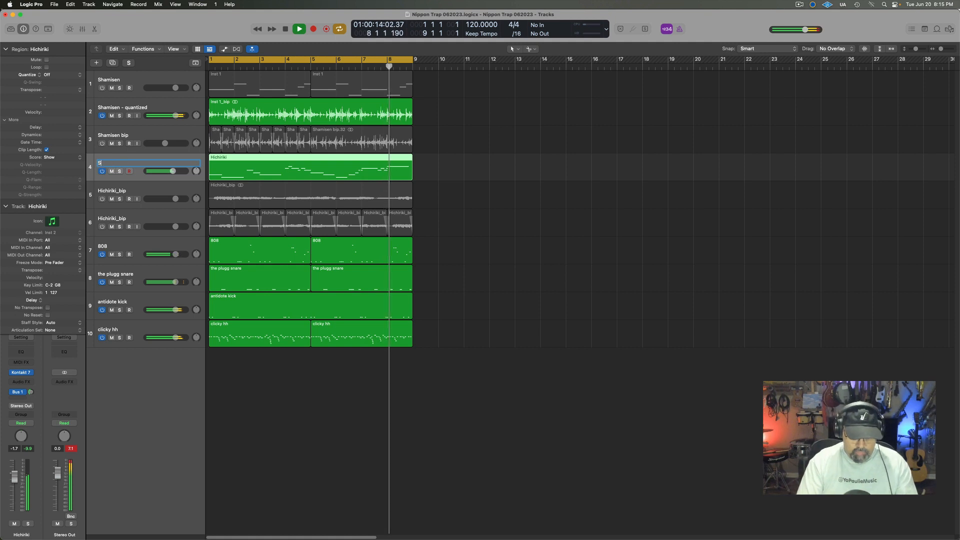
text(hakuhachi)
key(Return)
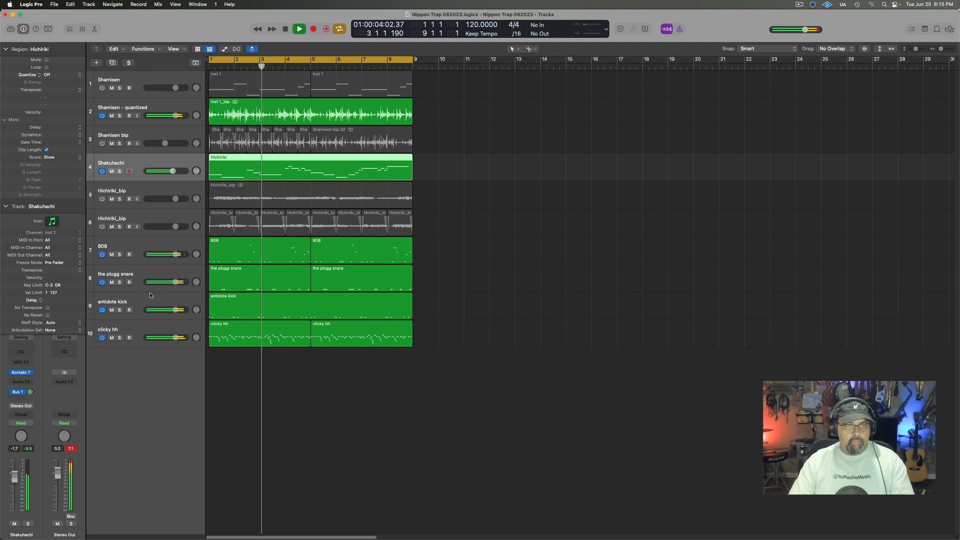
- Select the plugg snare track, stop playback, and open the Snare folder of the 2023 Drum Kit in the file browser
click(177, 287)
key(space)
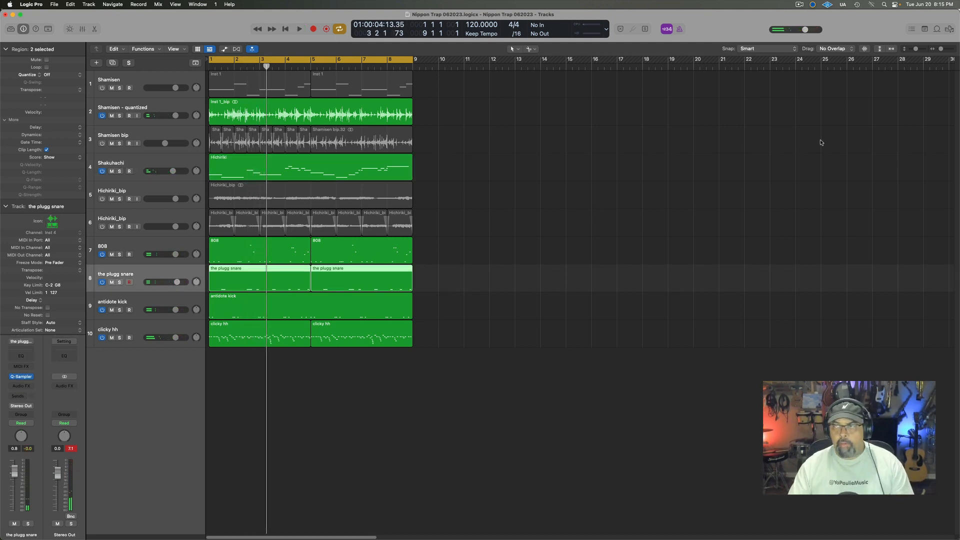
click(949, 29)
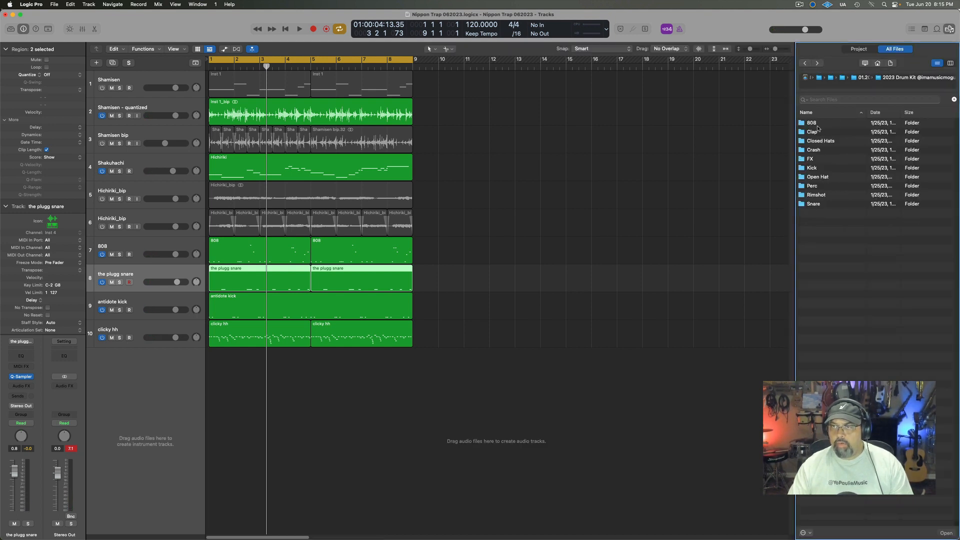
double_click(816, 204)
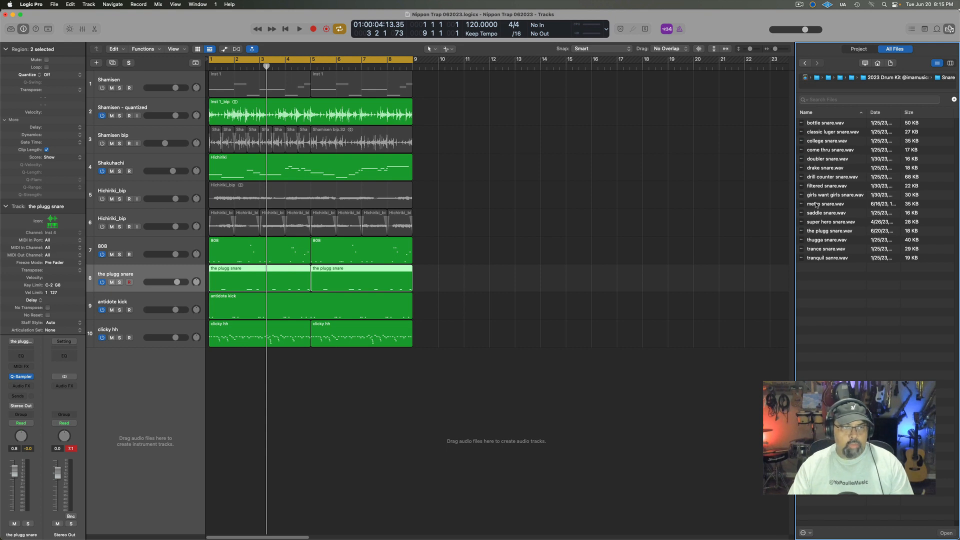
- Audition the snare samples in the Snare folder and select drake snare.wav
double_click(840, 231)
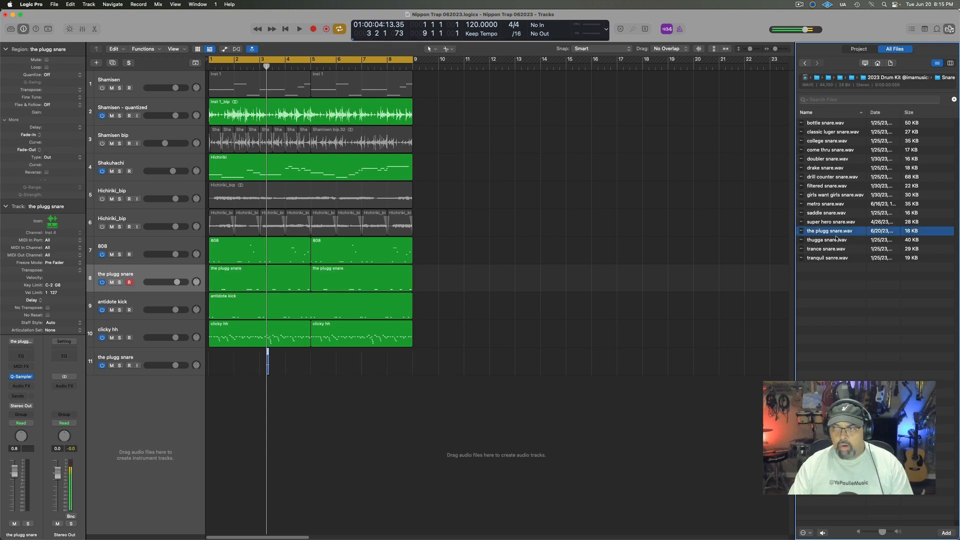
click(833, 240)
click(829, 248)
click(827, 257)
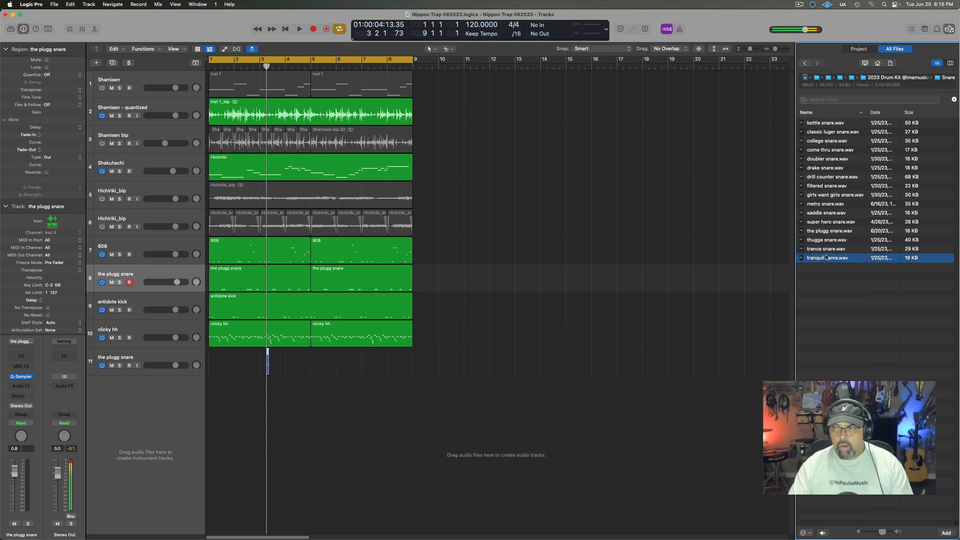
click(826, 223)
key(Down)
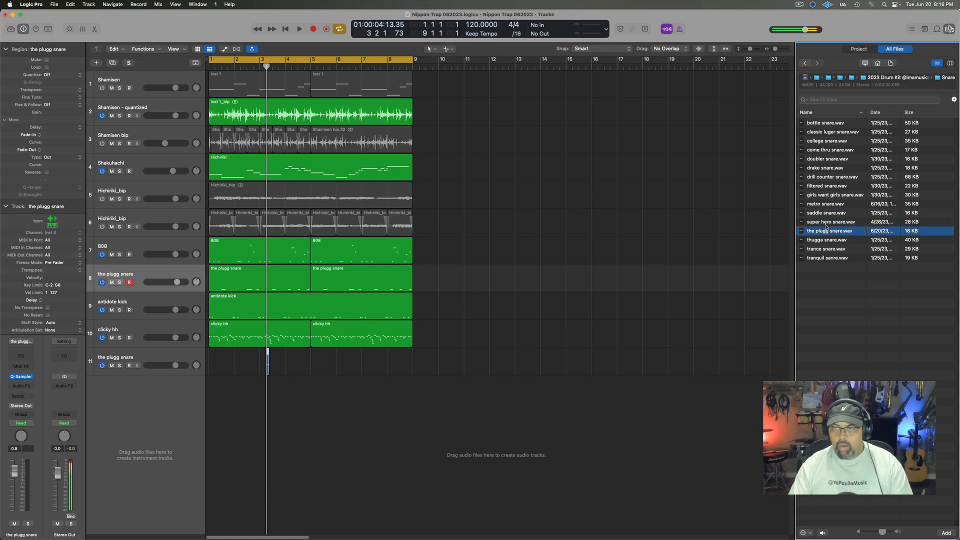
key(Up)
key(Up)
key(Up)
key(Up)
key(Up)
key(Up)
key(Up)
key(Up)
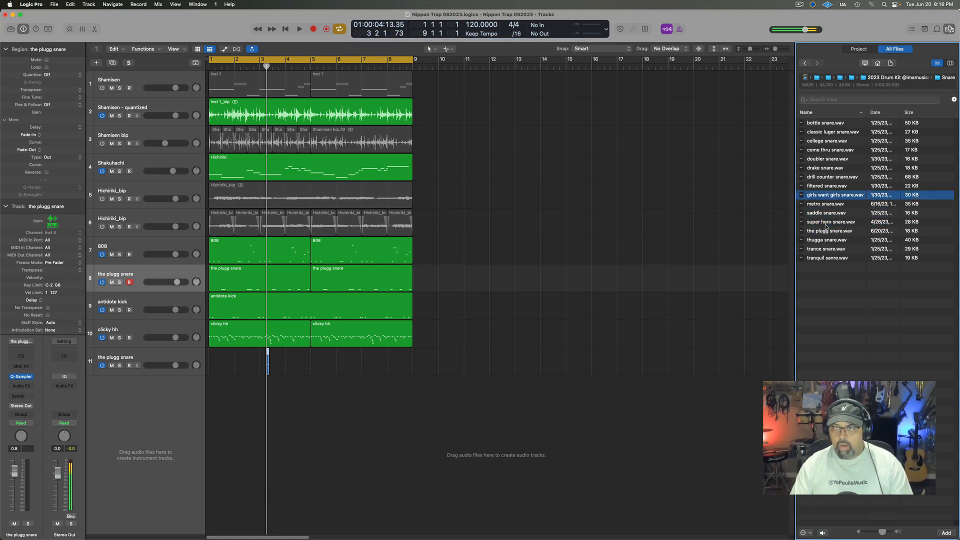
key(Down)
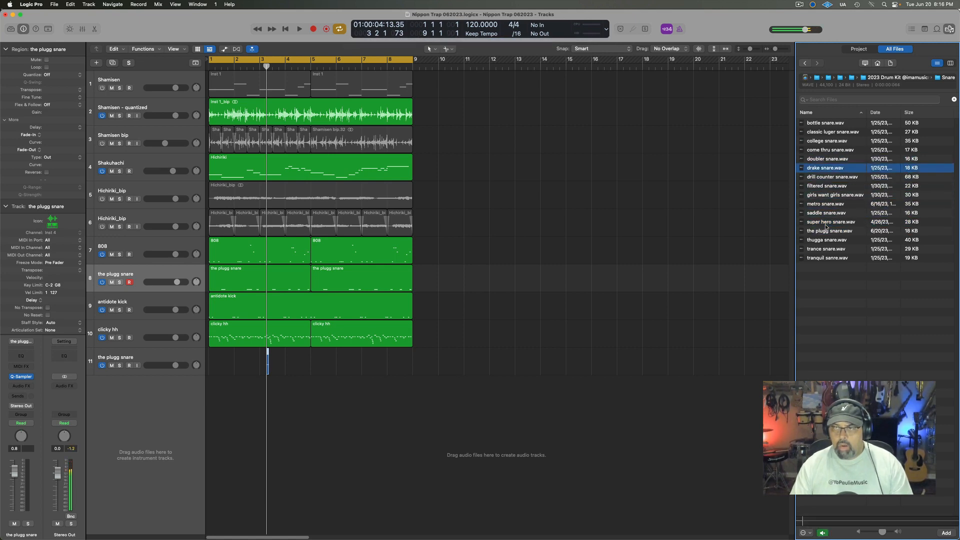
key(Up)
key(Up)
key(Down)
key(Down)
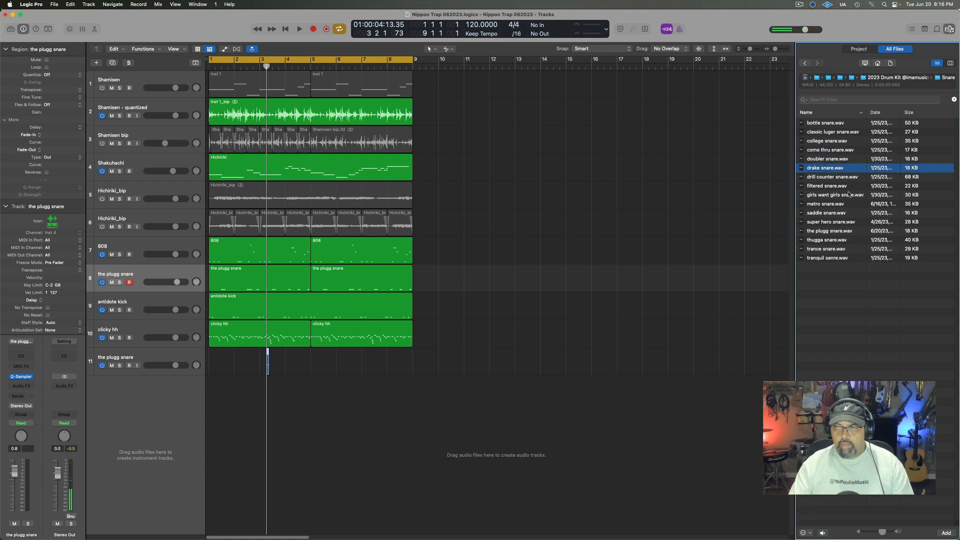
- Load drake snare.wav into a new Quick Sampler track directly below the plugg snare track and copy both plugg snare regions onto it
drag(832, 172, 134, 396)
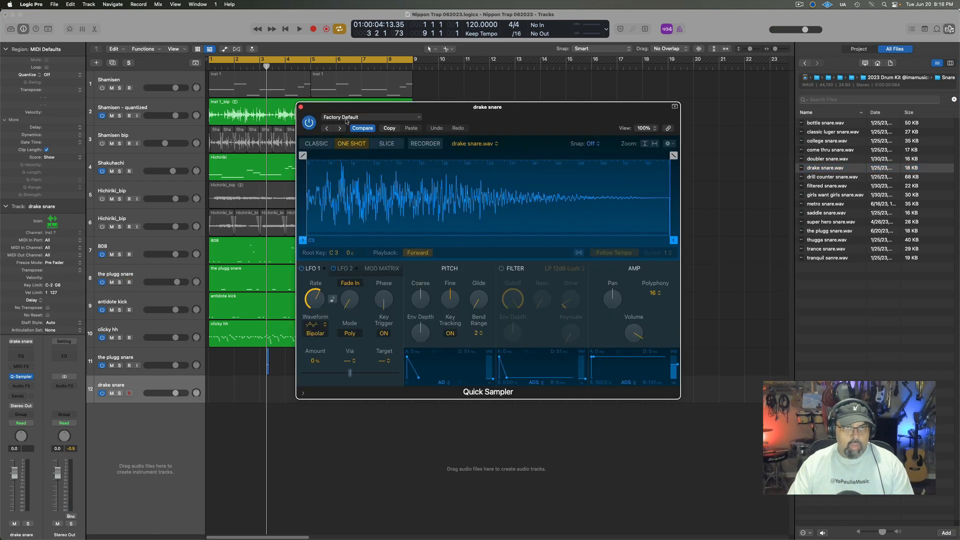
click(300, 107)
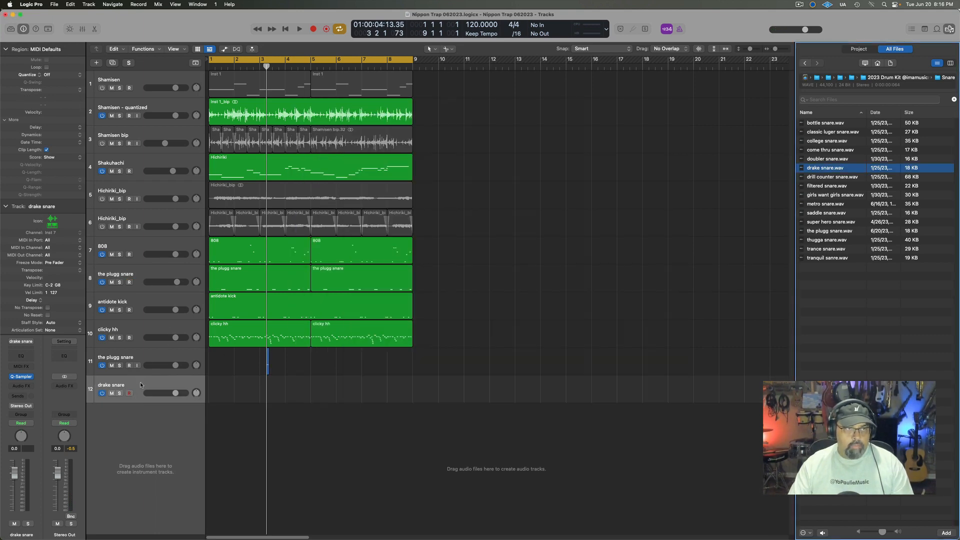
drag(140, 385, 141, 290)
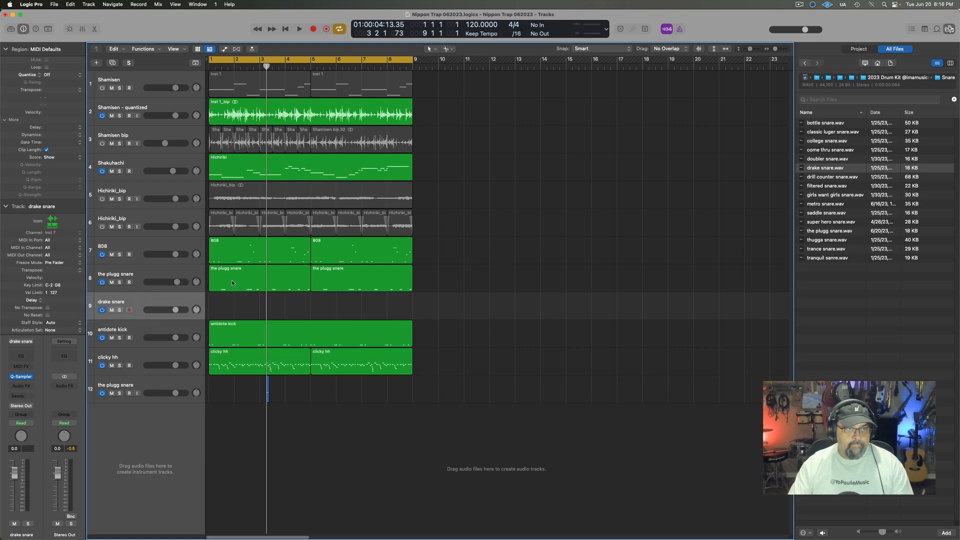
drag(232, 282, 235, 306)
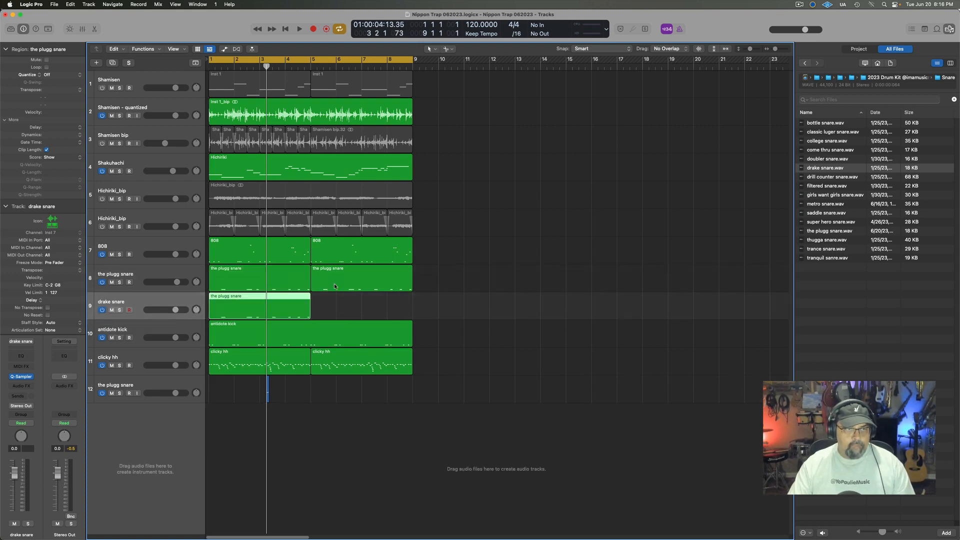
drag(336, 287, 349, 298)
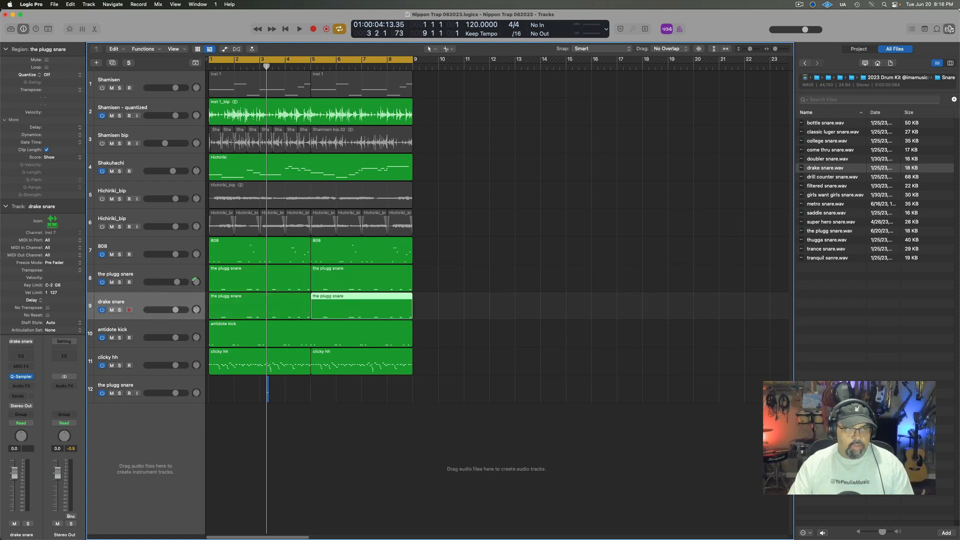
- Solo the two snare tracks and play them with the plugg snare panned left and the drake snare panned right to +31
click(120, 310)
click(120, 283)
key(space)
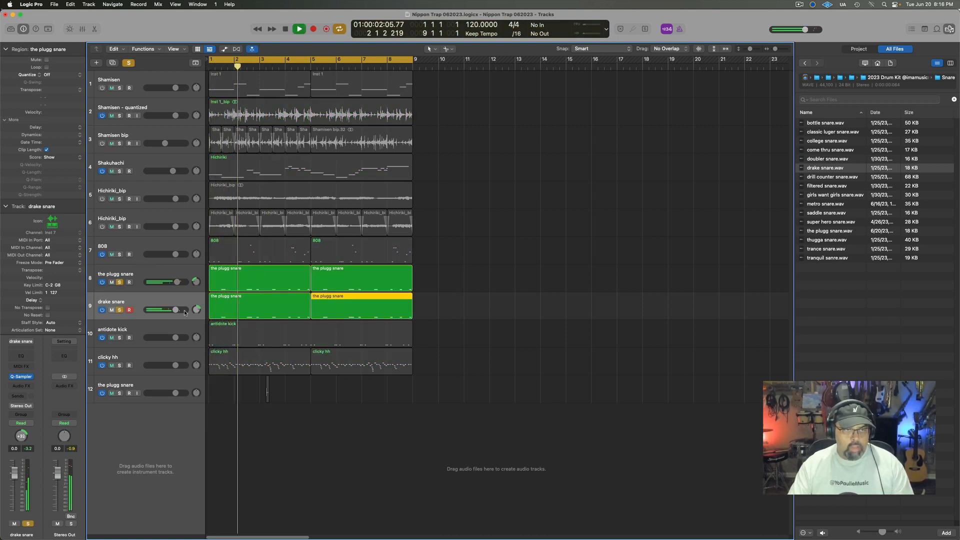
key(space)
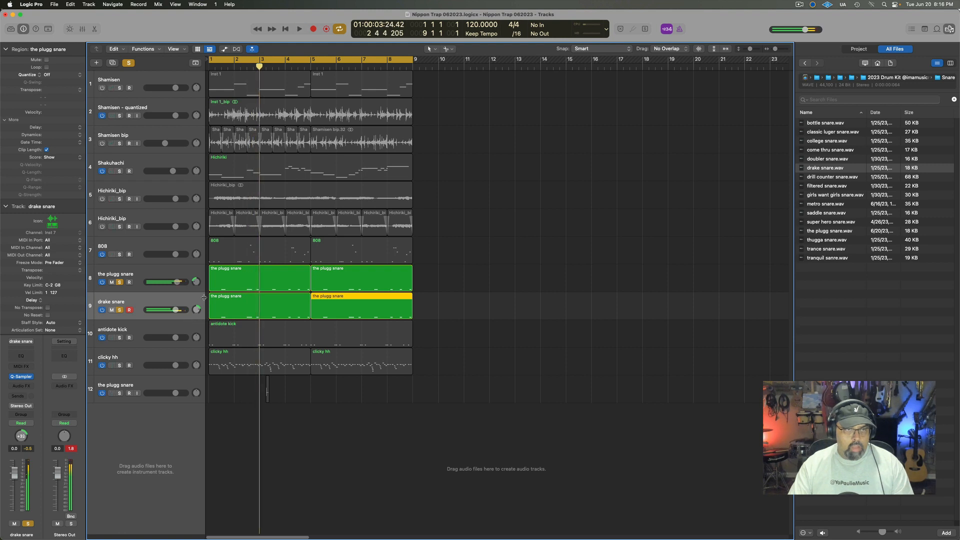
- Compare the soloed snares with both pans centred and with the plugg snare panned left and the drake snare panned right to +35
click(196, 283)
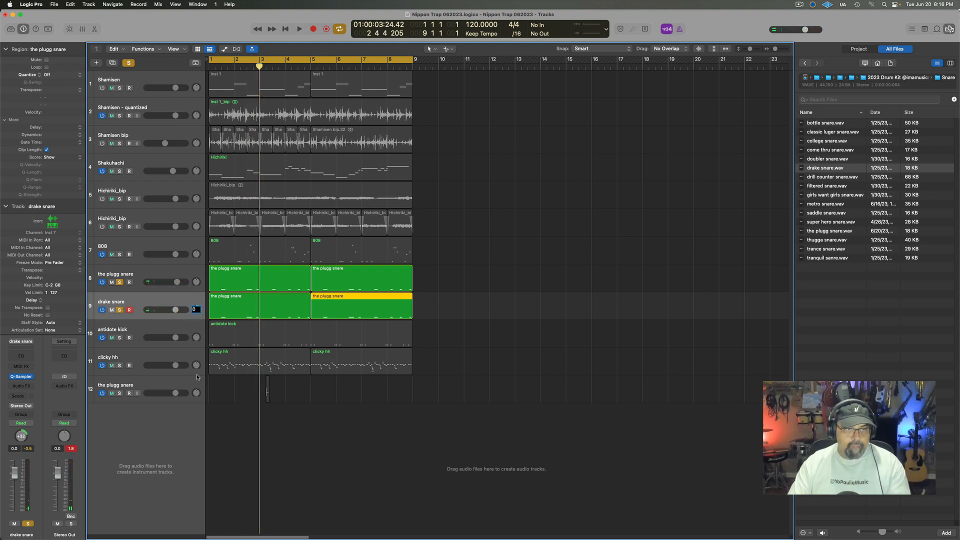
key(space)
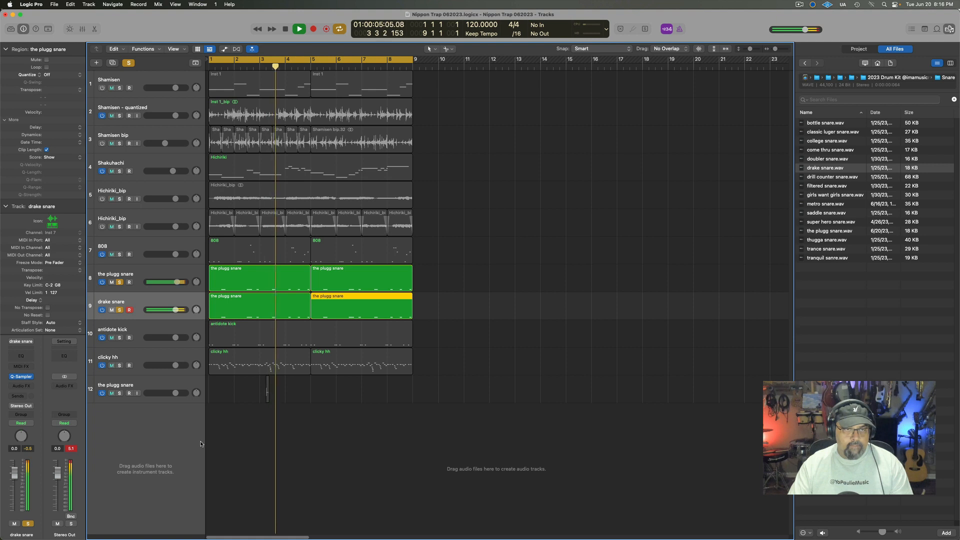
key(space)
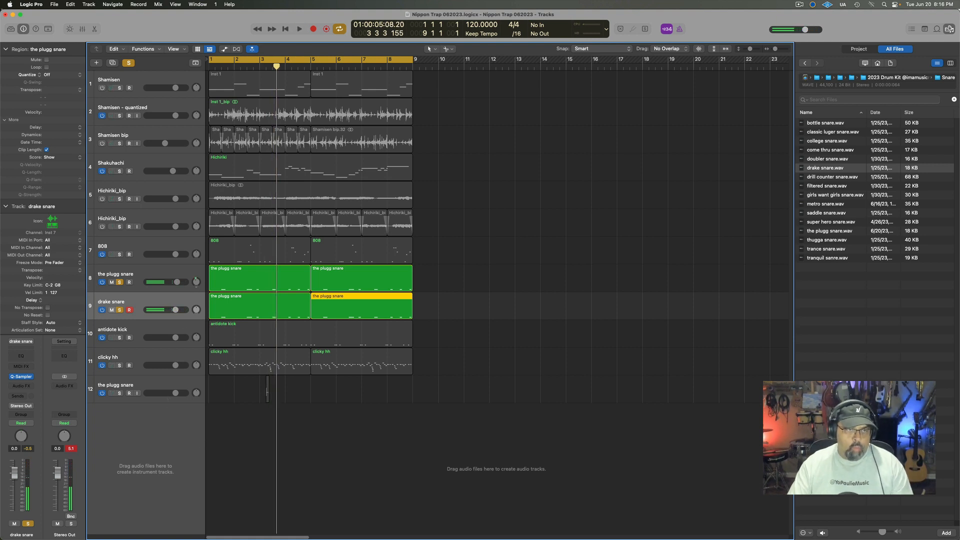
key(space)
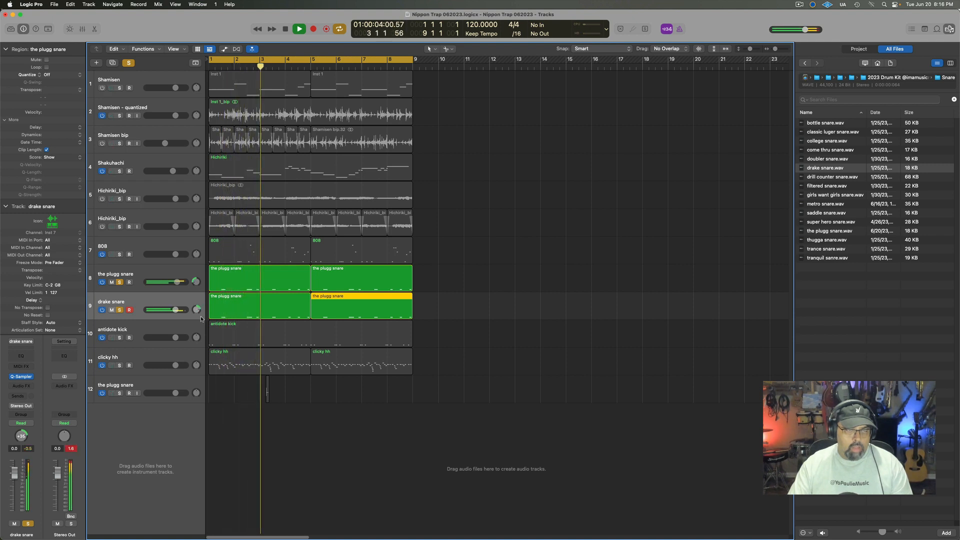
key(space)
- Clear the solos on both snare tracks and play the full arrangement
click(129, 63)
key(space)
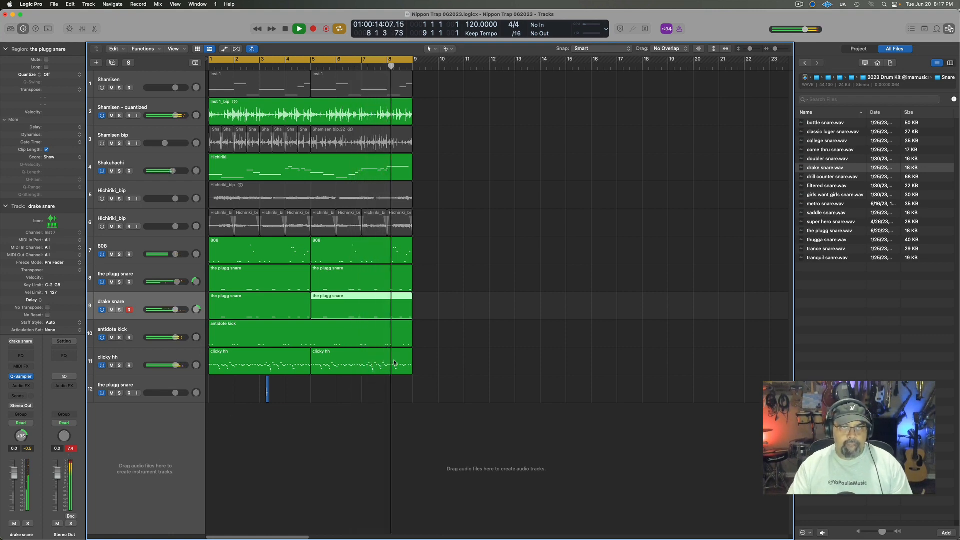
key(space)
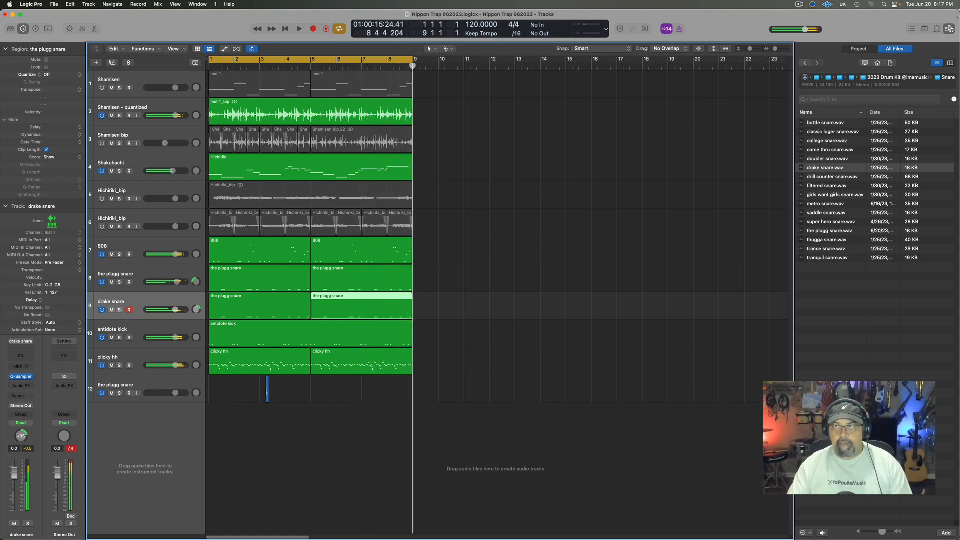
- Close the file browser and delete the extra plugg snare audio track below clicky hh, including its region
click(949, 29)
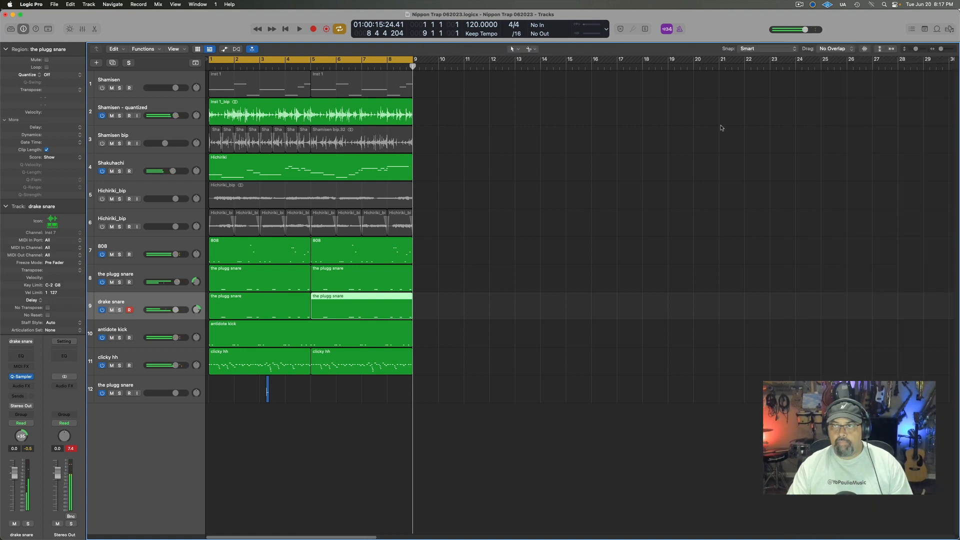
click(281, 448)
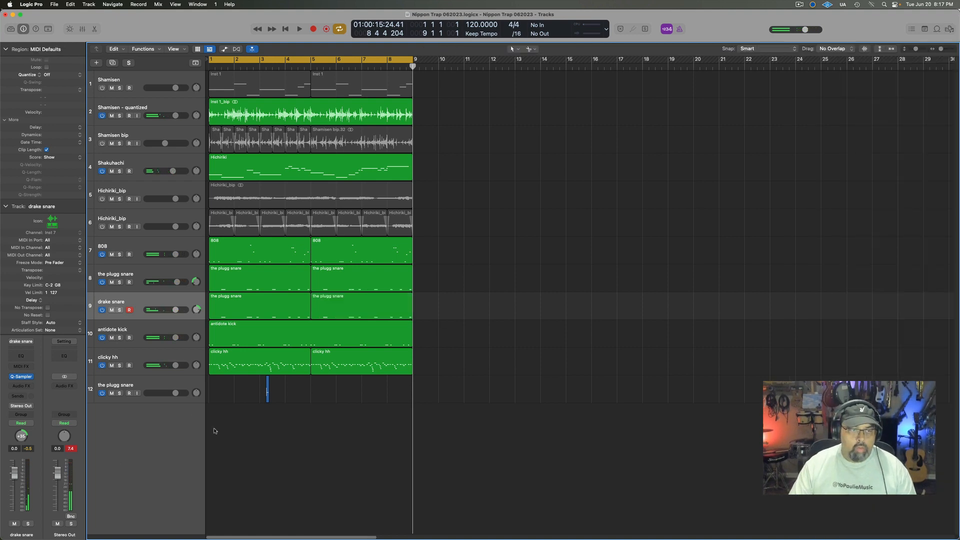
click(168, 385)
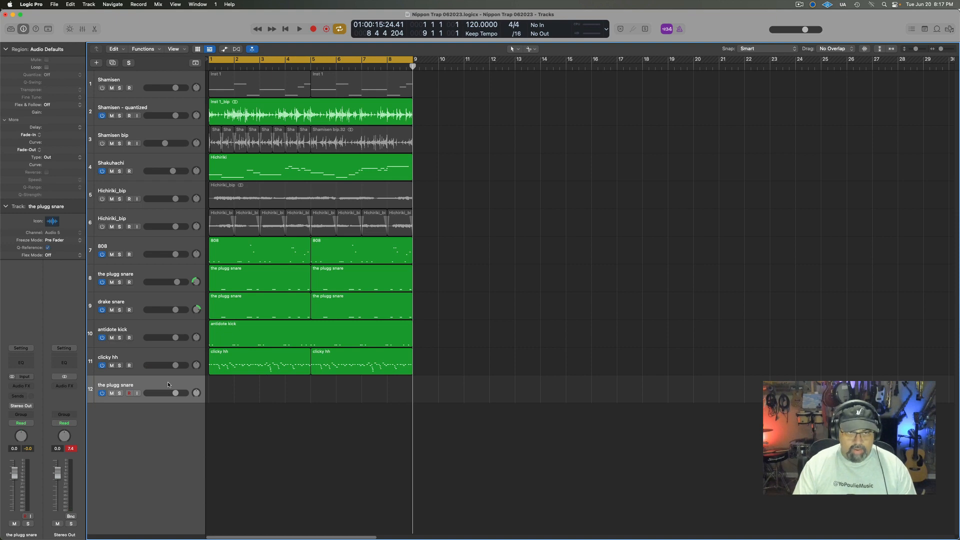
key(super+BackSpace)
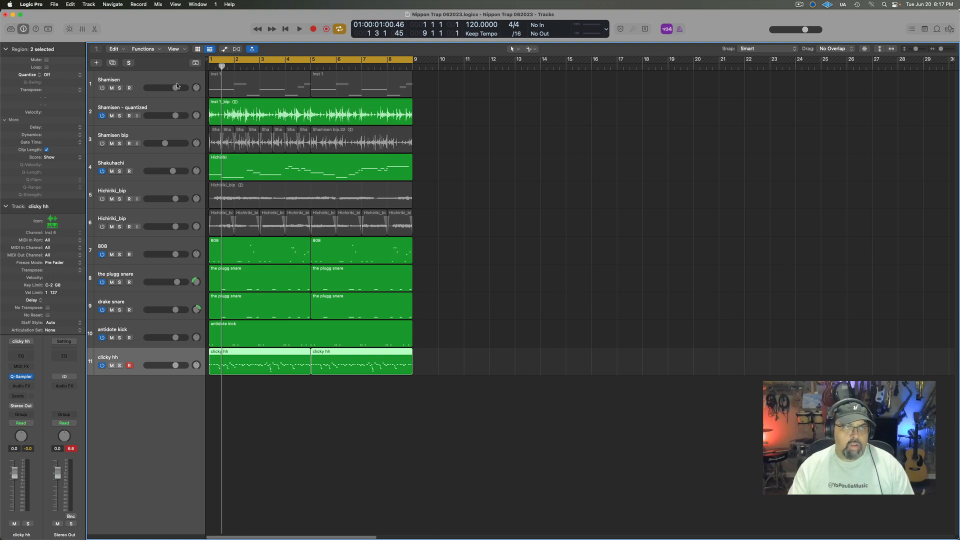
- Hide the original Shamisen instrument track
right_click(143, 79)
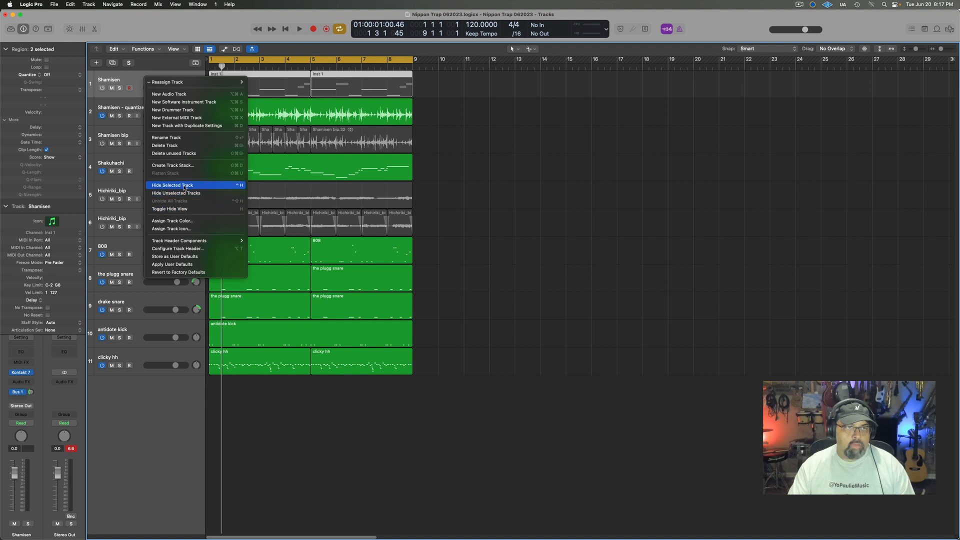
click(184, 186)
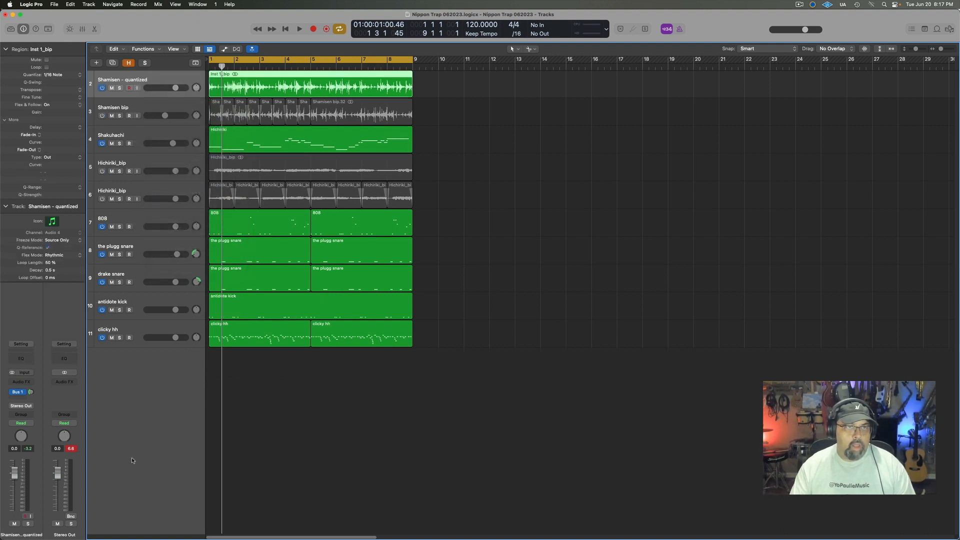
- Turn off the Shakuhachi and Shamisen - quantized tracks, turn on the upper Hichiriki_bip track, and play the arrangement
click(102, 143)
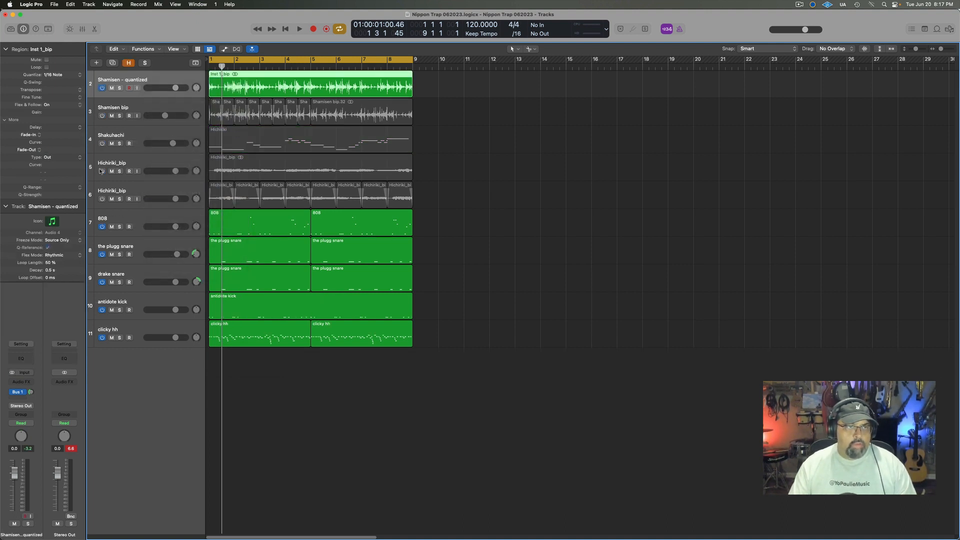
click(102, 171)
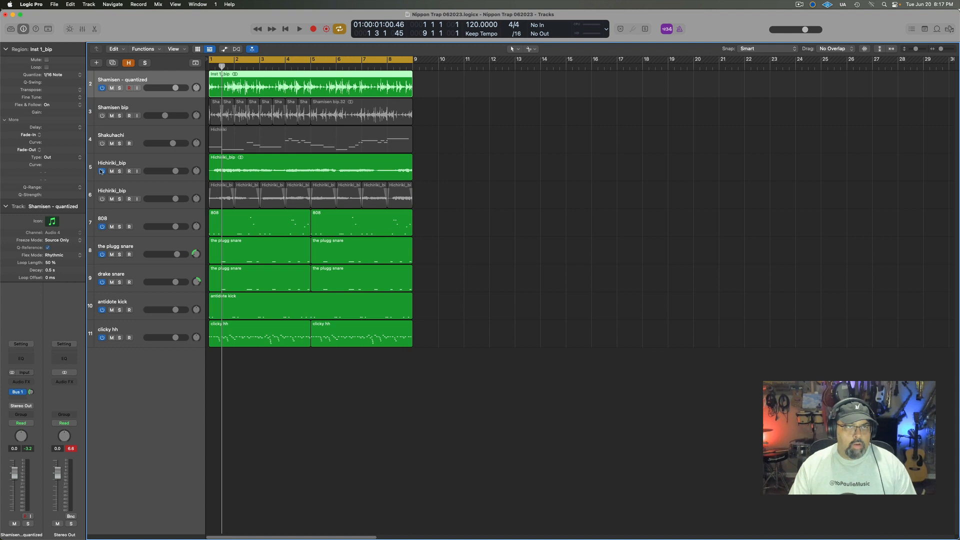
click(102, 88)
key(space)
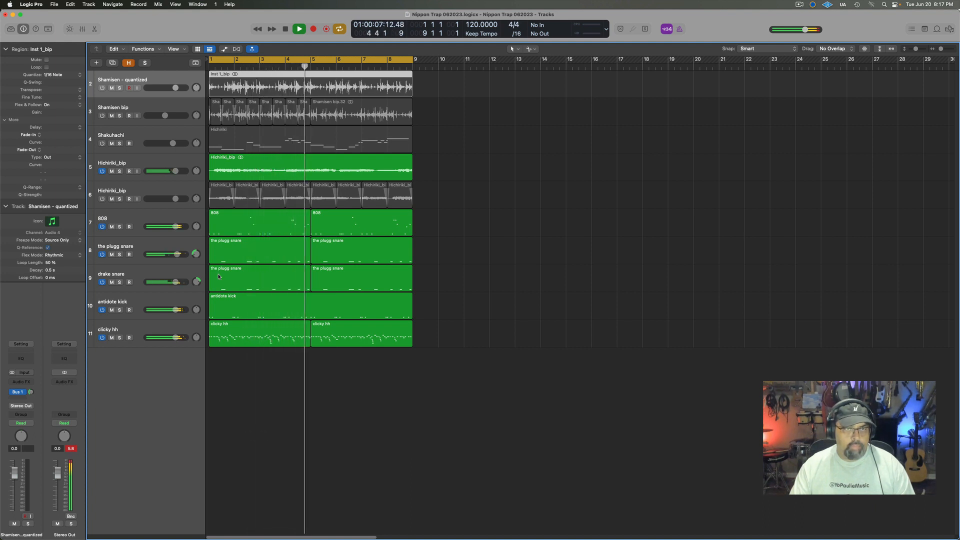
- Stop playback, turn on the Shamisen bip track, and play the arrangement again from the beginning
key(space)
click(102, 115)
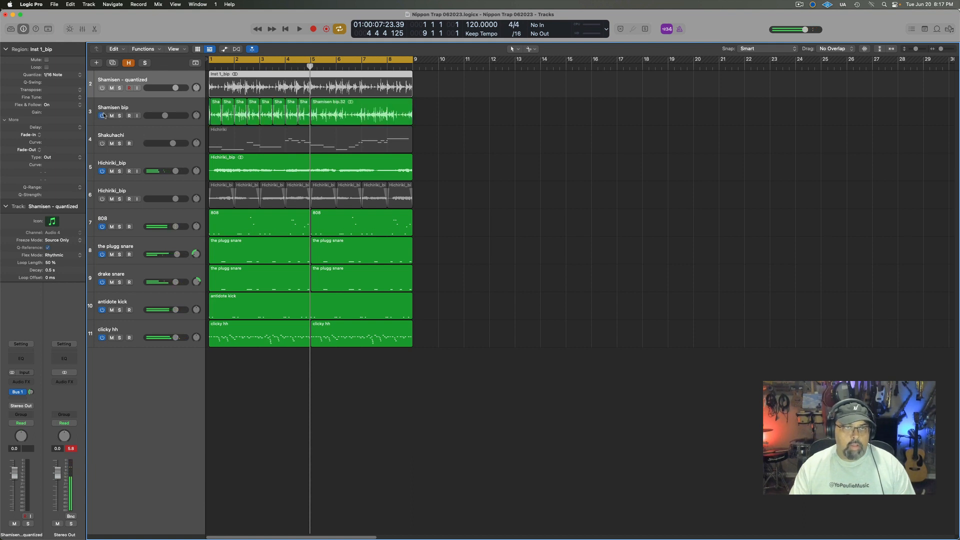
key(space)
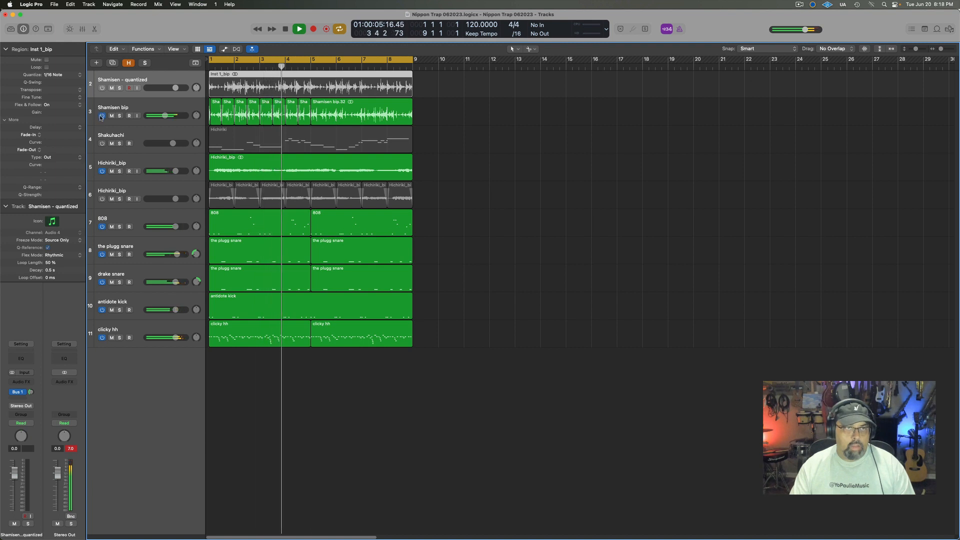
- Turn off the Shamisen bip track, turn on the Shamisen - quantized track, and play part of the arrangement
click(101, 116)
key(space)
click(102, 88)
key(space)
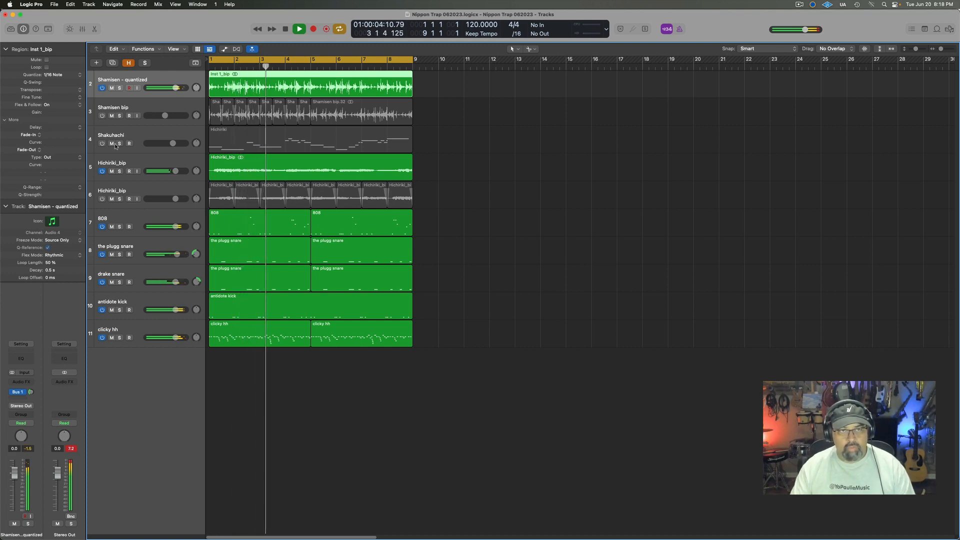
key(space)
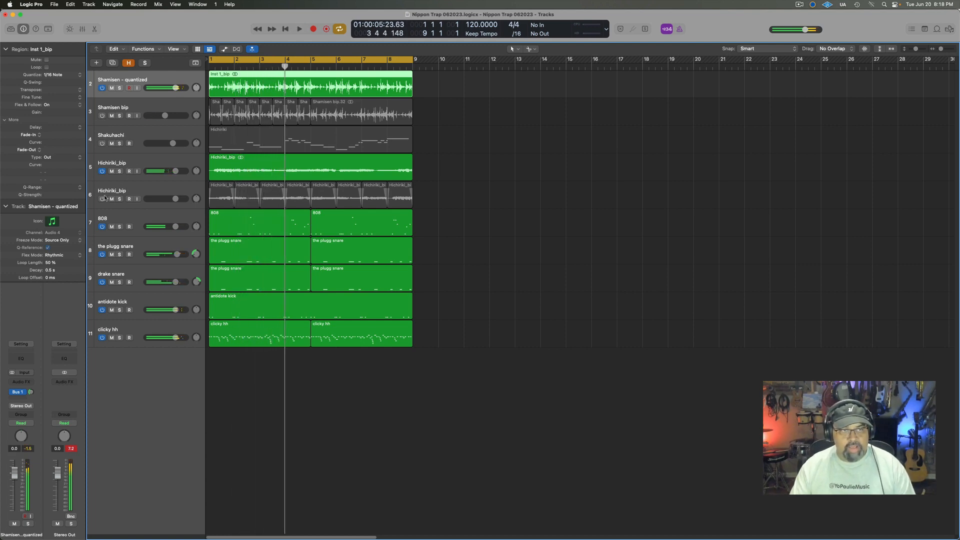
- Turn on the lower Hichiriki_bip track in place of the upper one and play the arrangement
click(102, 199)
click(103, 171)
key(space)
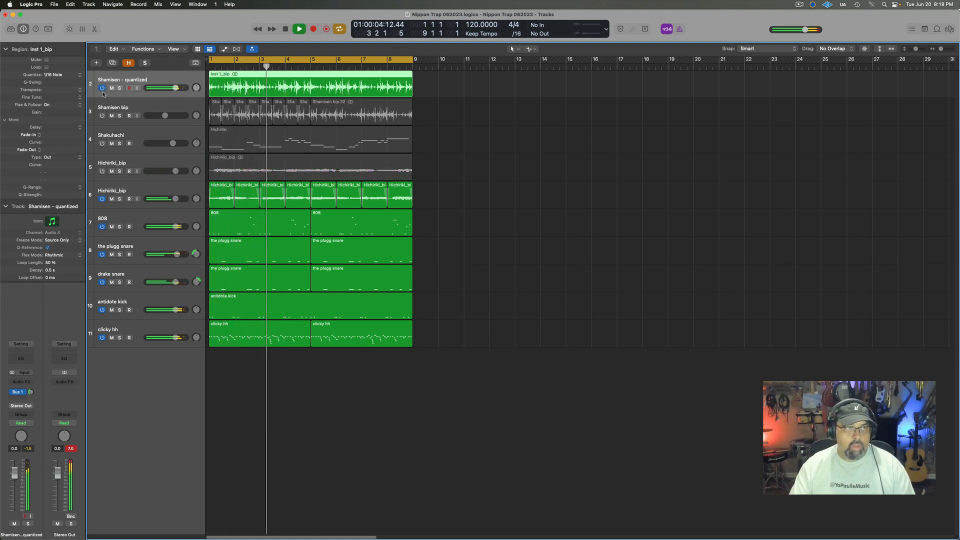
- During playback, turn off Shamisen - quantized and turn on Shakuhachi, and stop near the end of bar 8
click(102, 88)
click(102, 143)
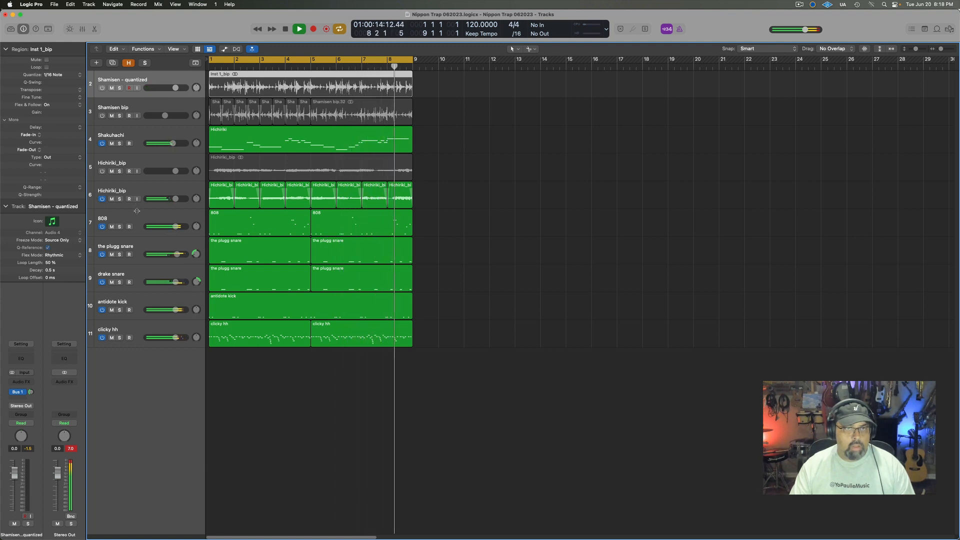
key(space)
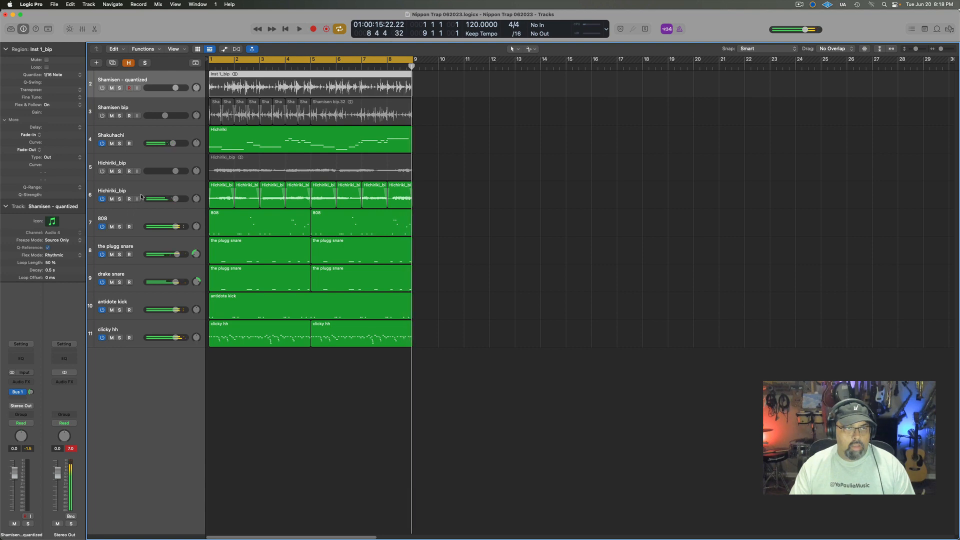
- Solo the lower Hichiriki_bip track, listen to its opening bars, and clear the solo
click(120, 199)
key(space)
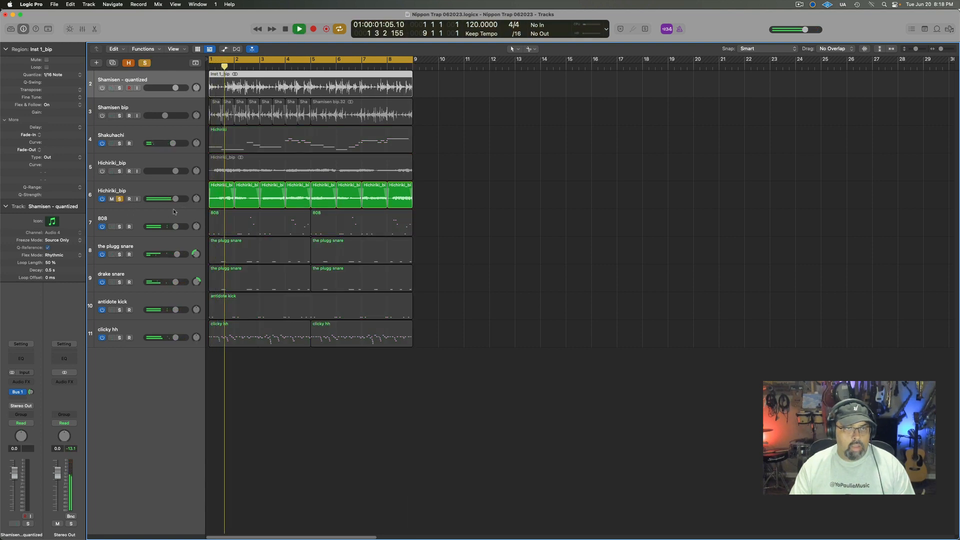
key(space)
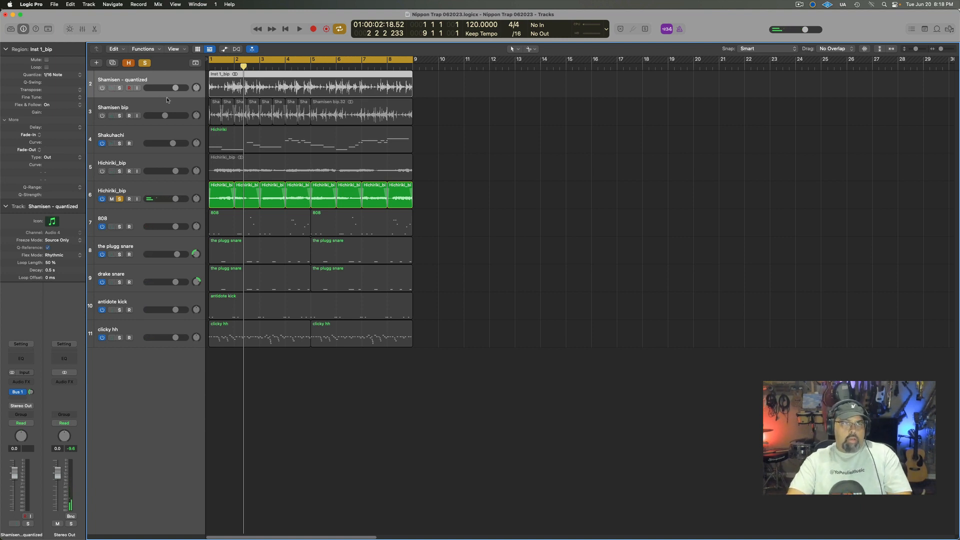
click(143, 64)
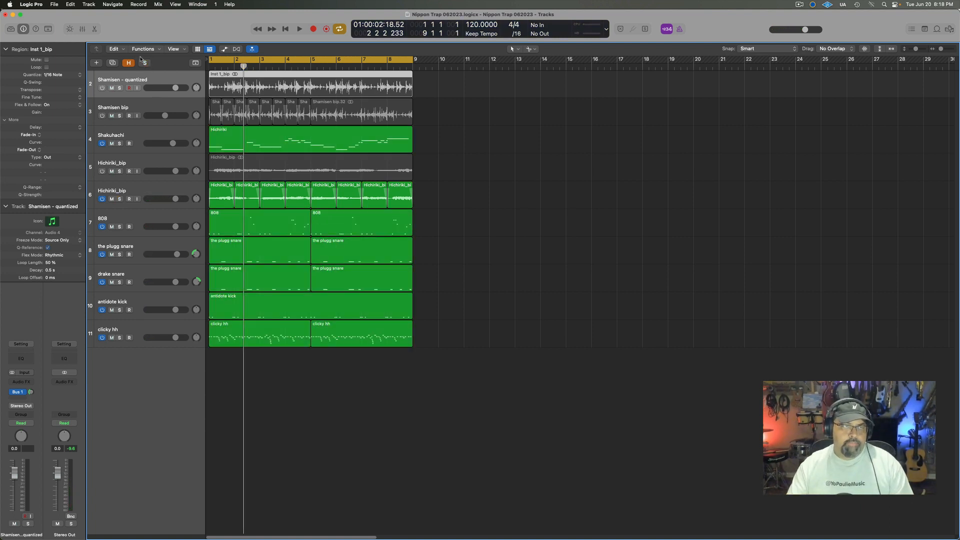
- Turn on the Shamisen - quantized, Shamisen bip and upper Hichiriki_bip tracks
click(102, 87)
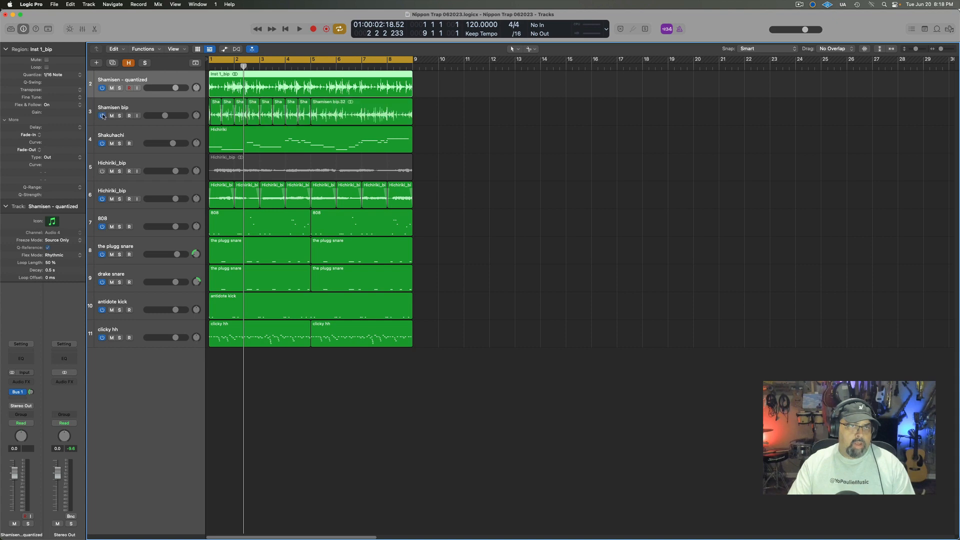
click(102, 116)
click(102, 171)
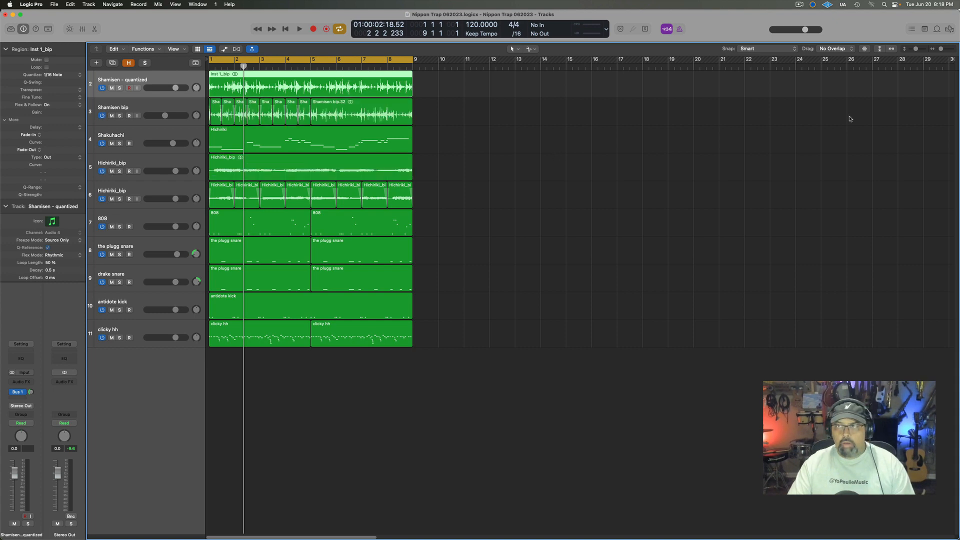
- Move the playhead to bar 57 as the length mark for the arrangement
drag(940, 49, 881, 66)
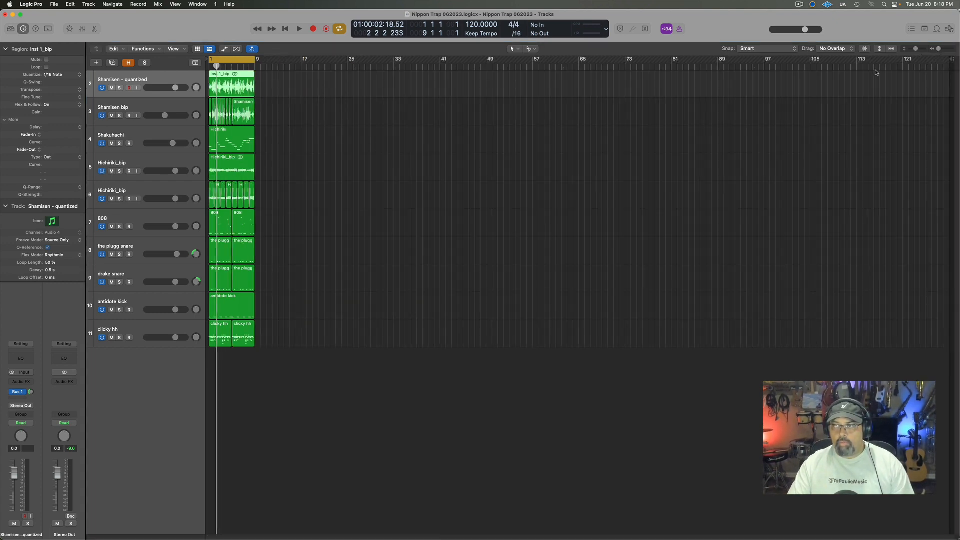
click(665, 66)
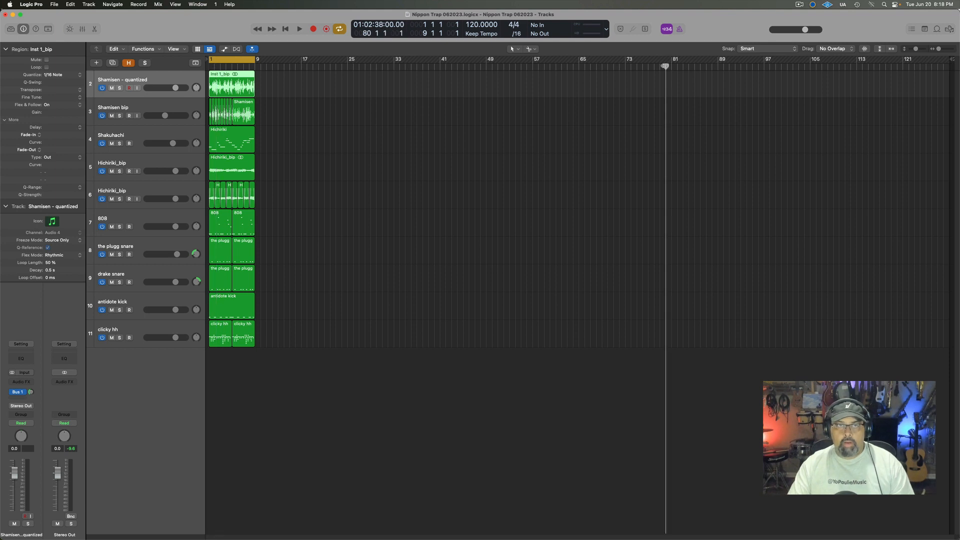
drag(593, 76, 532, 86)
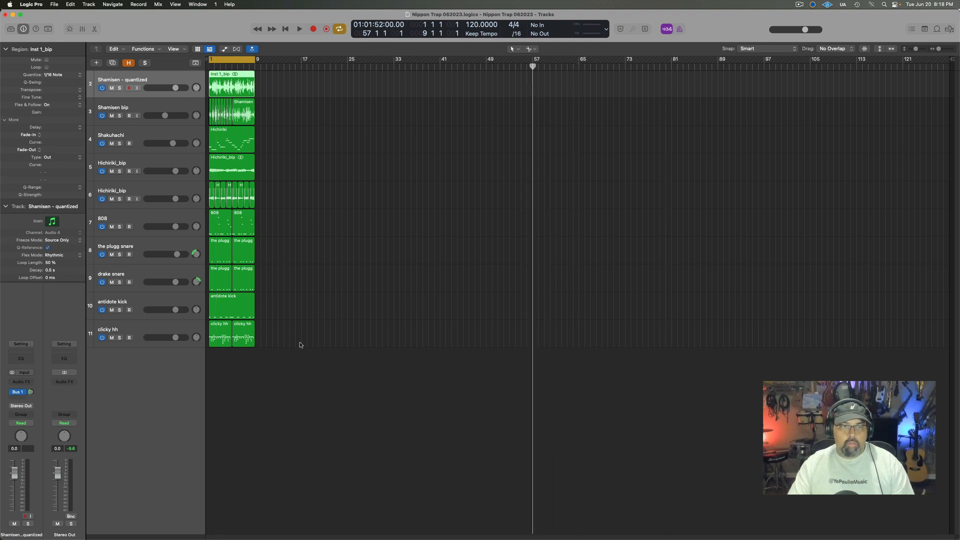
- Join the regions on each track from 808 to clicky hh, and merge the lower Hichiriki_bip regions into a new audio file
drag(297, 420, 209, 223)
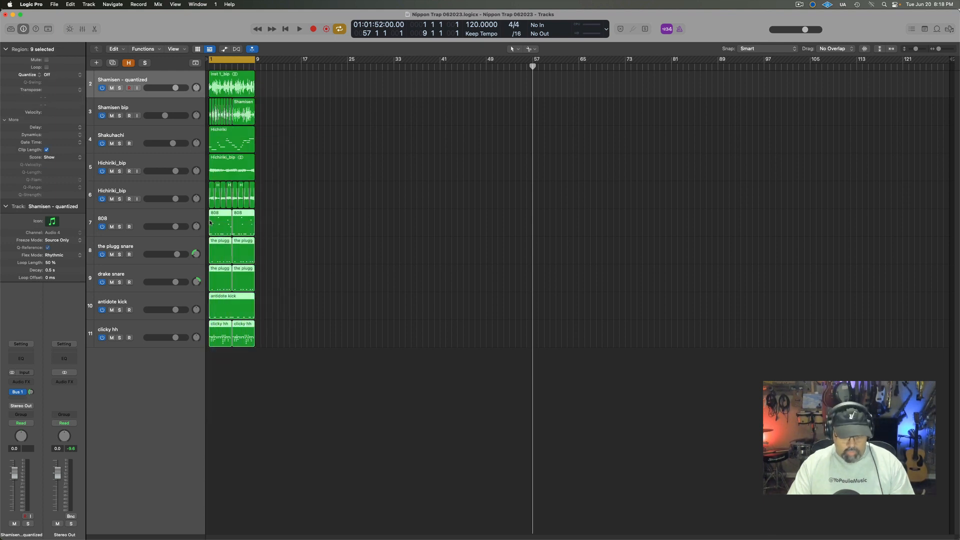
key(super+j)
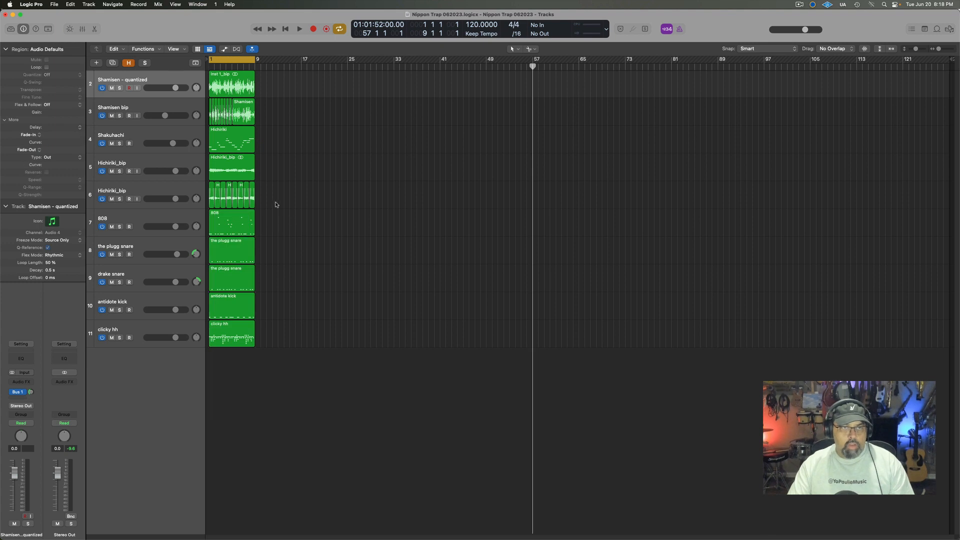
drag(272, 197, 205, 199)
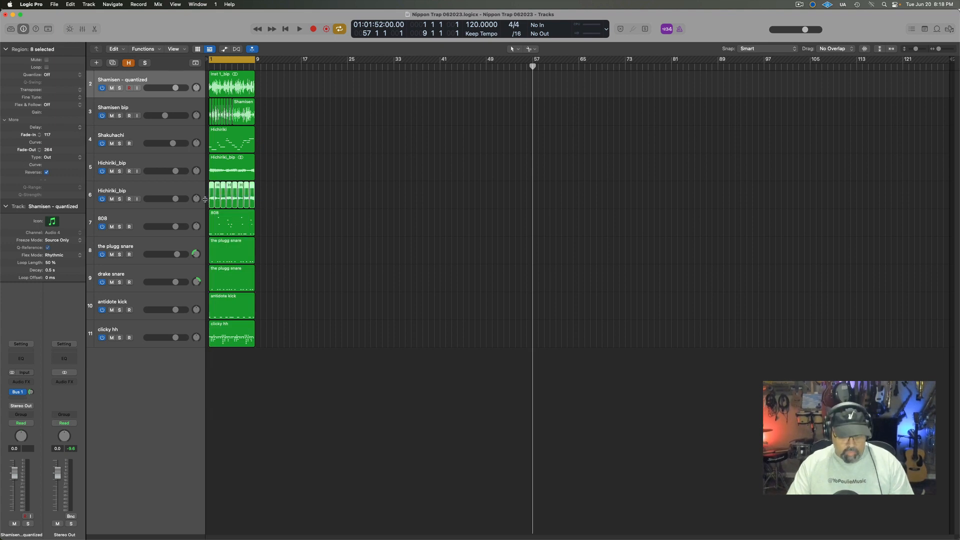
key(super+j)
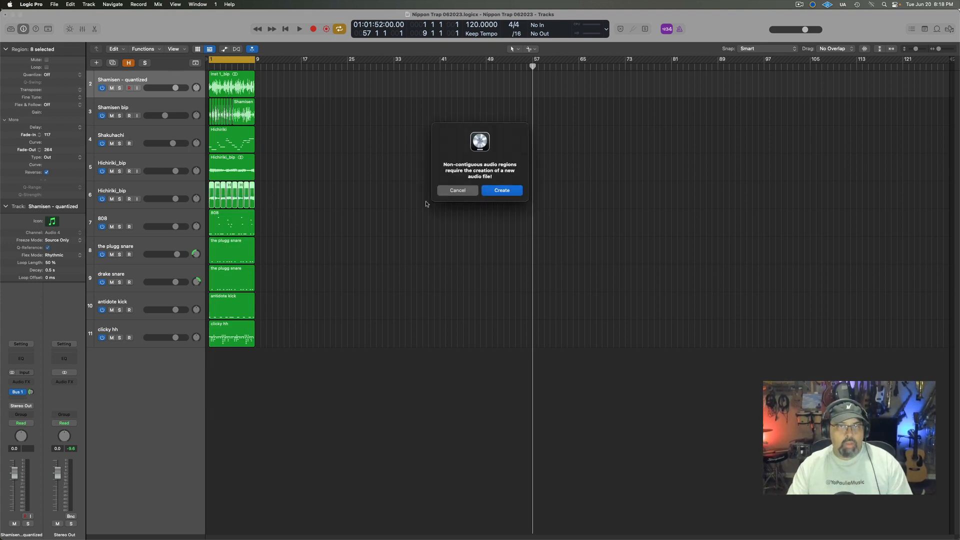
click(499, 191)
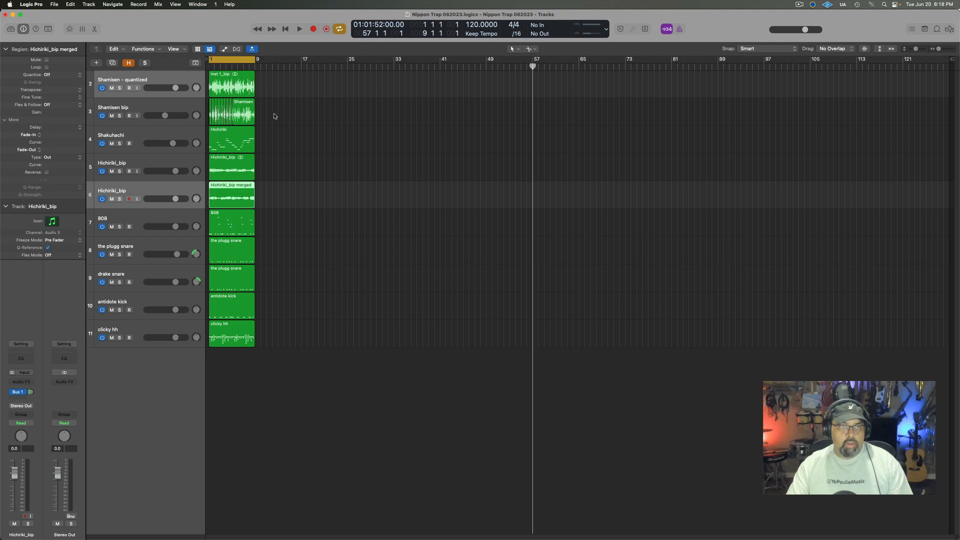
- Merge the short chopped Shamisen bip regions into a new audio file, excluding the long last region
drag(272, 112, 205, 115)
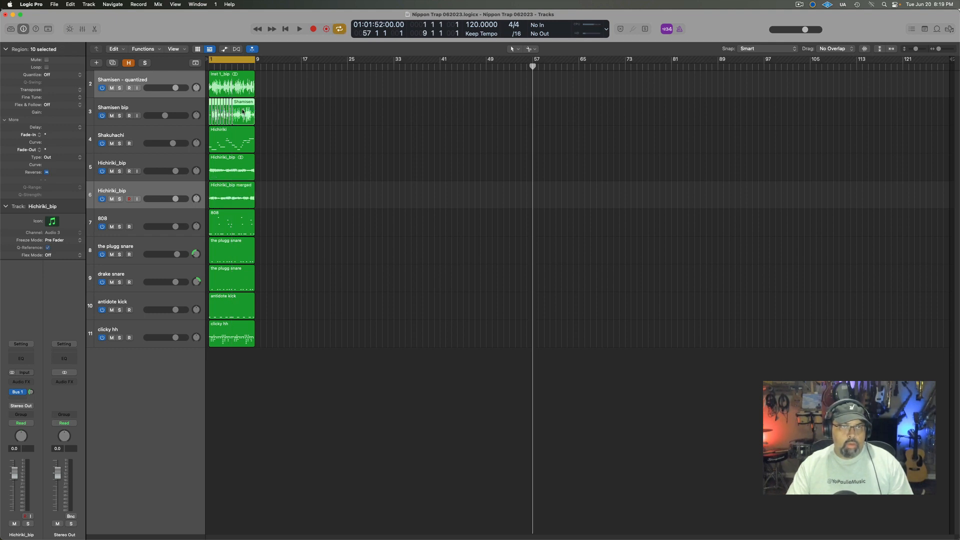
shift+click(243, 111)
key(super+j)
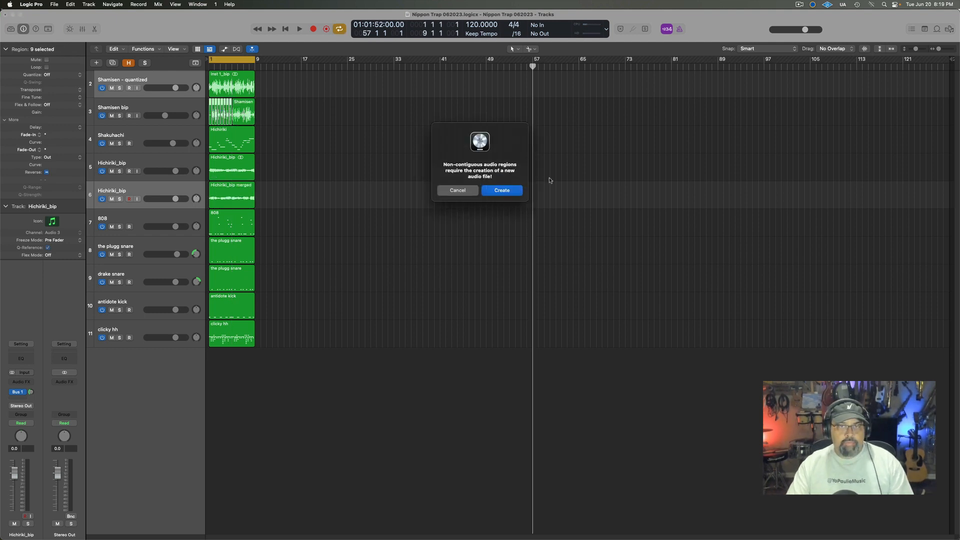
click(503, 191)
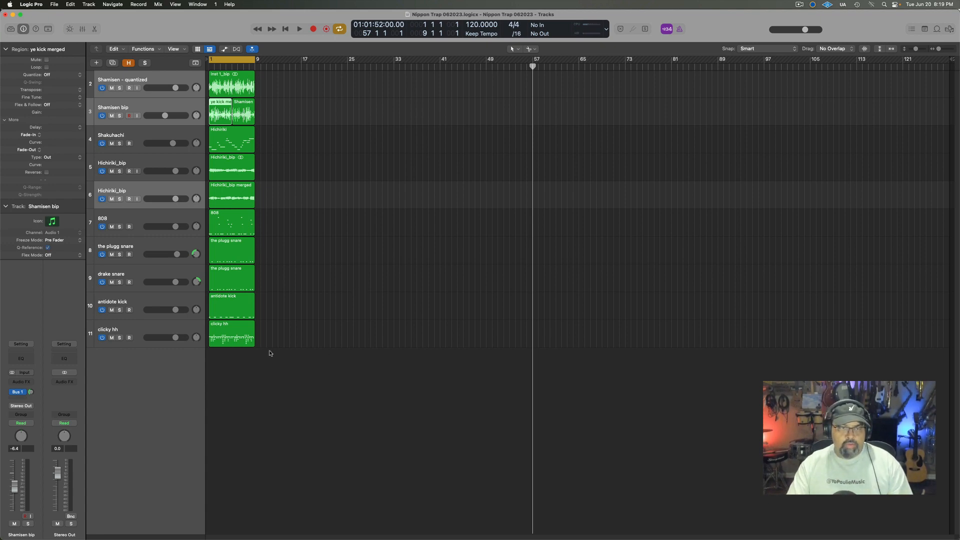
- Repeat all regions of the eight-bar section six times so the arrangement extends to bar 57
drag(277, 355, 212, 85)
key(super+r)
key(super+r)
key(super+r)
key(super+r)
key(super+r)
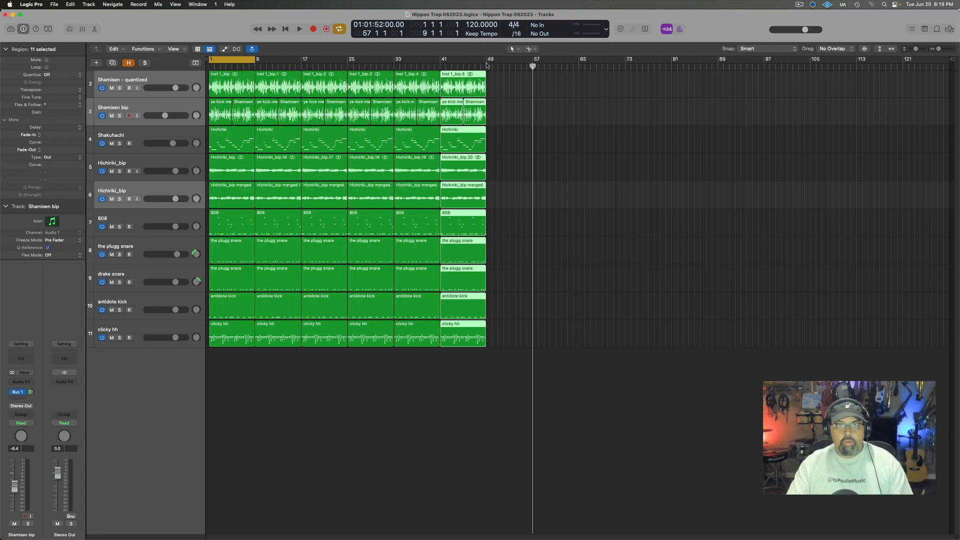
click(487, 66)
key(super+r)
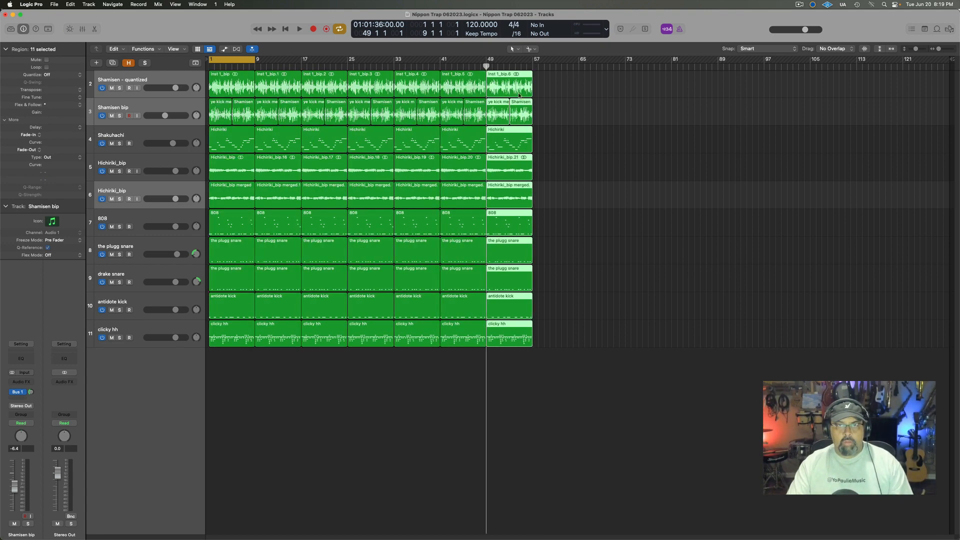
click(533, 66)
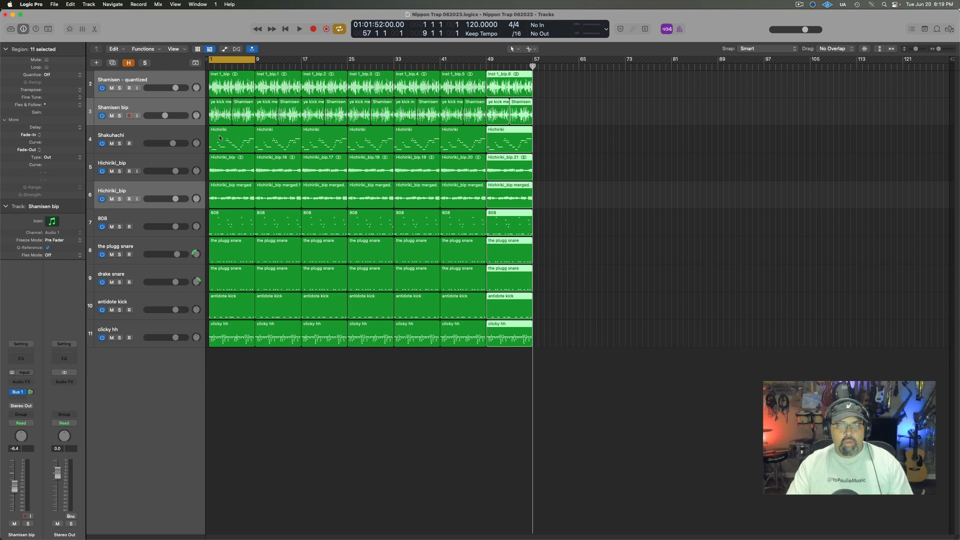
- Deselect the regions, shorten the project end to just past bar 57, and fit the arrangement to the window width
click(378, 463)
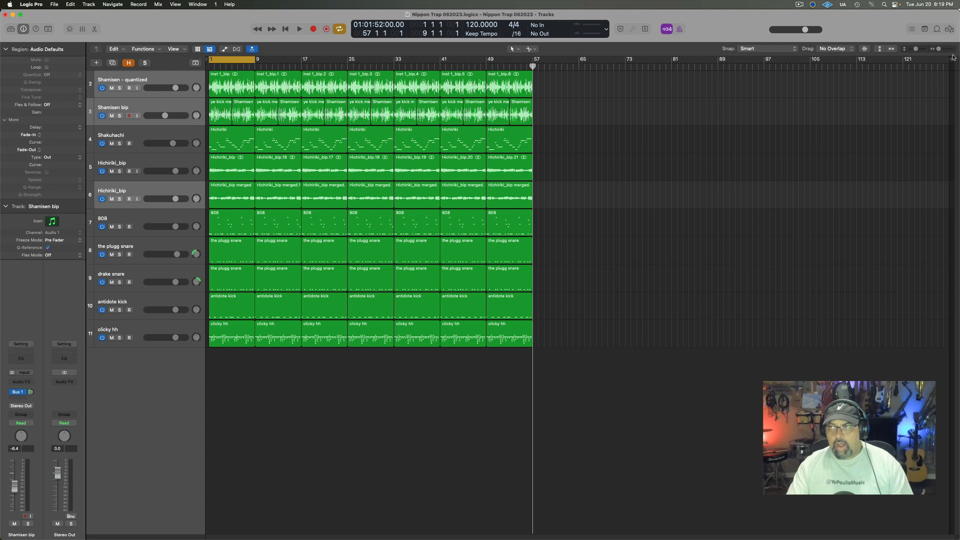
drag(948, 59, 554, 122)
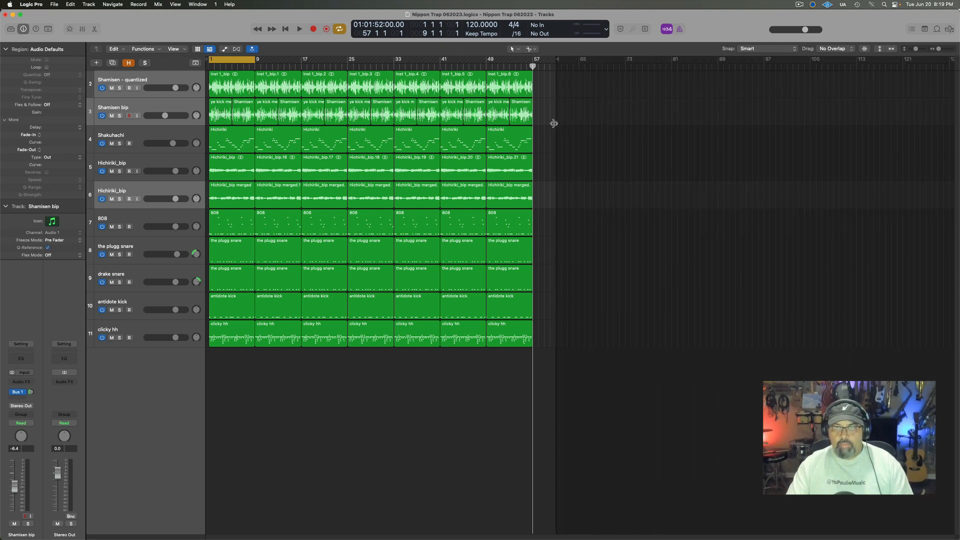
click(891, 49)
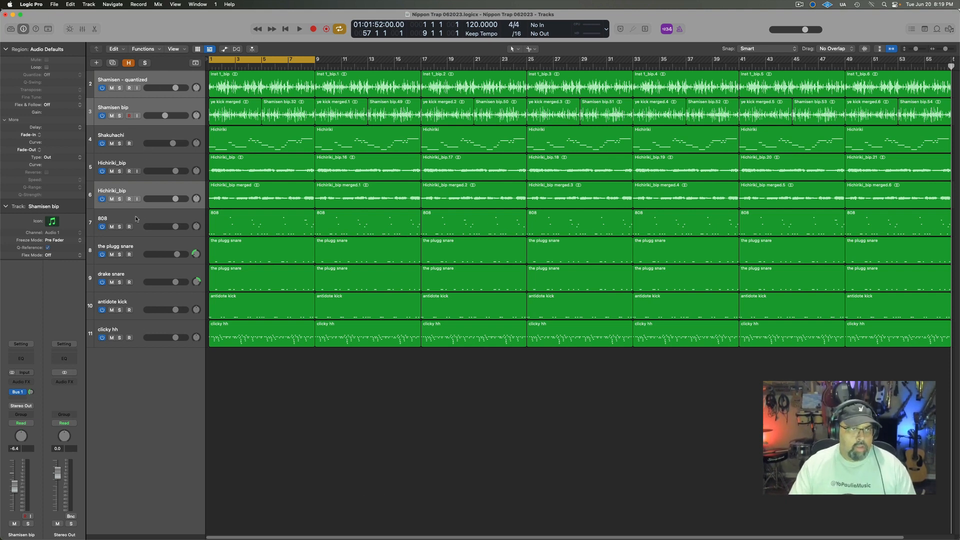
- Turn off cycle mode and color all regions from Shamisen - quantized down to the lower Hichiriki_bip track bright purple
click(148, 190)
shift+click(154, 79)
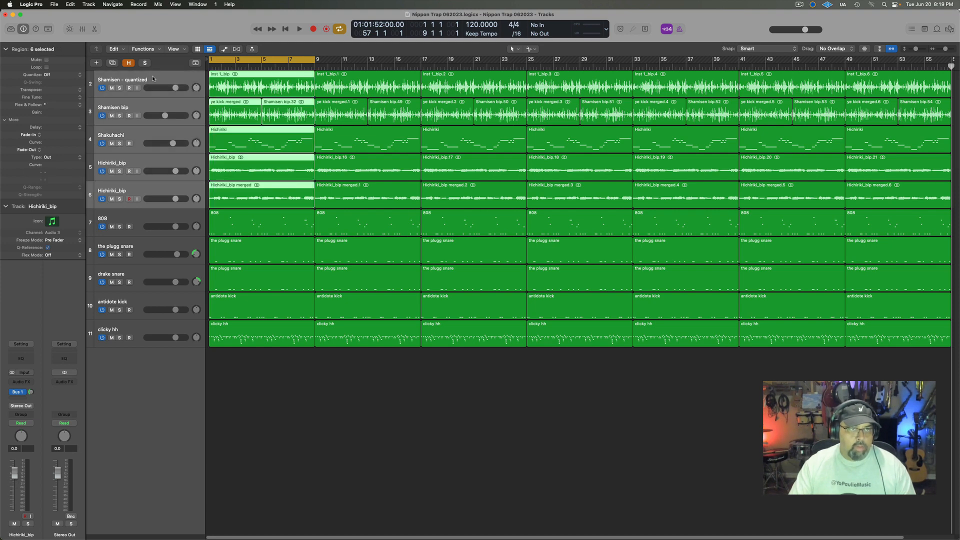
click(226, 62)
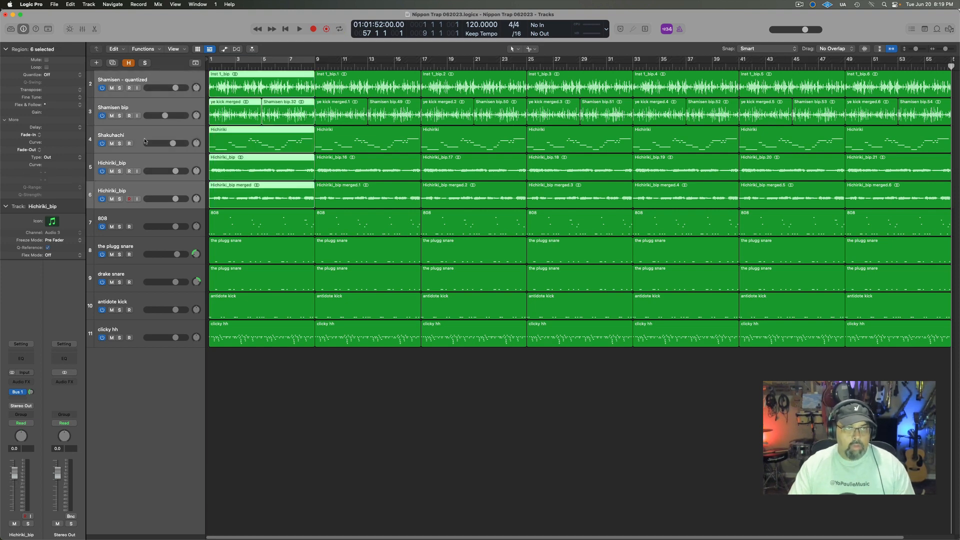
click(148, 80)
shift+click(142, 191)
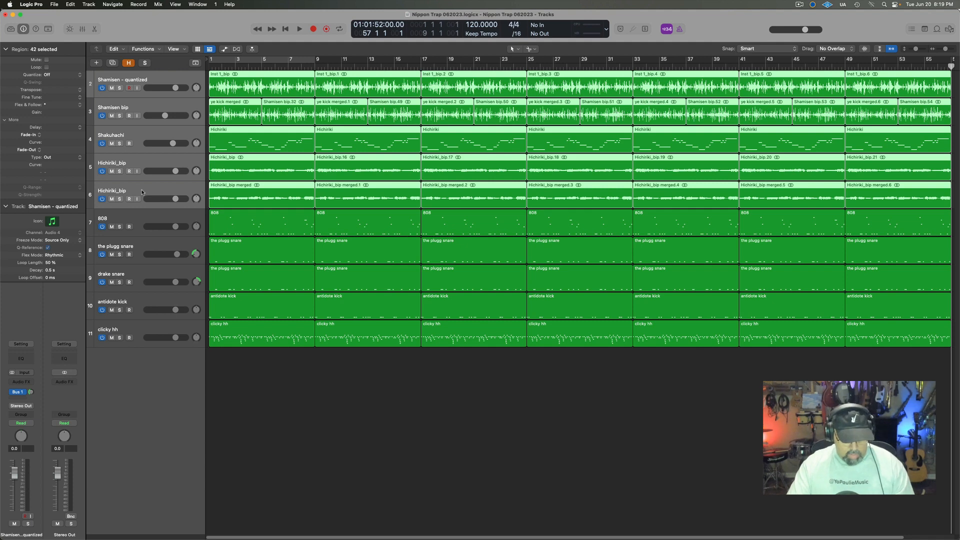
key(alt+c)
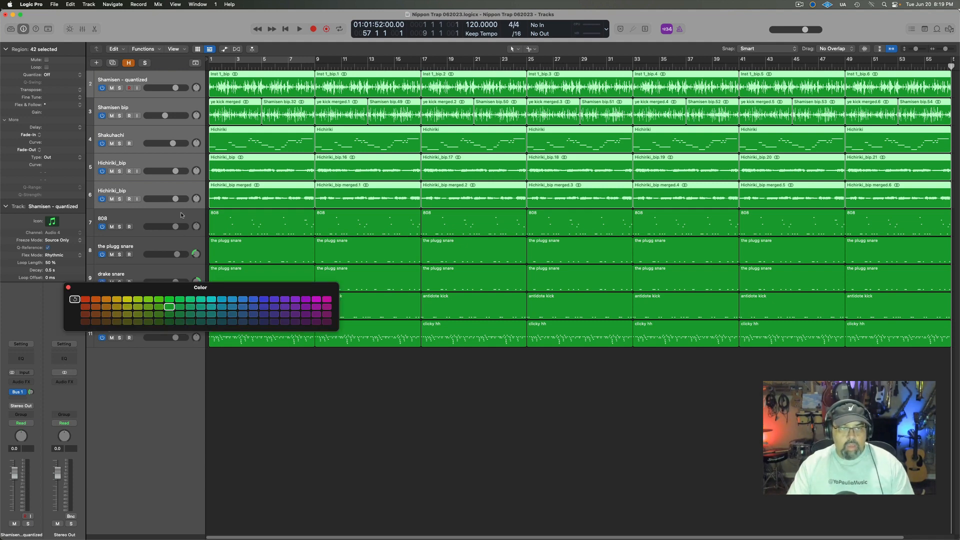
click(284, 299)
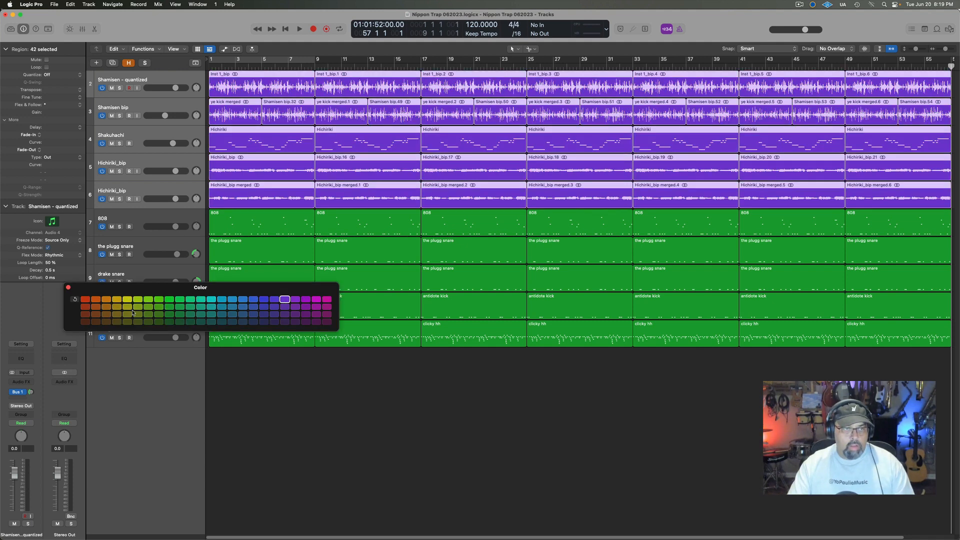
click(294, 300)
click(68, 288)
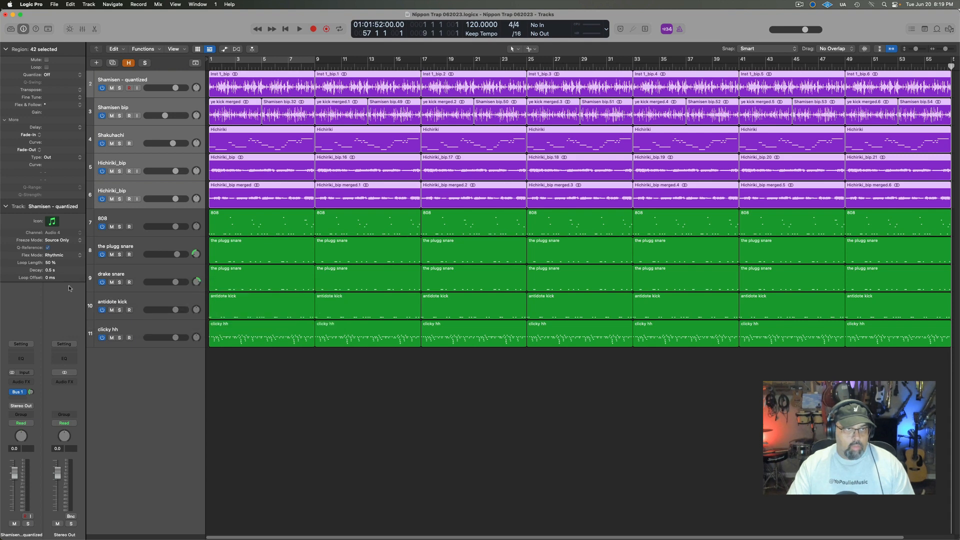
- Color all regions on the 808 track blue
click(138, 214)
key(alt+c)
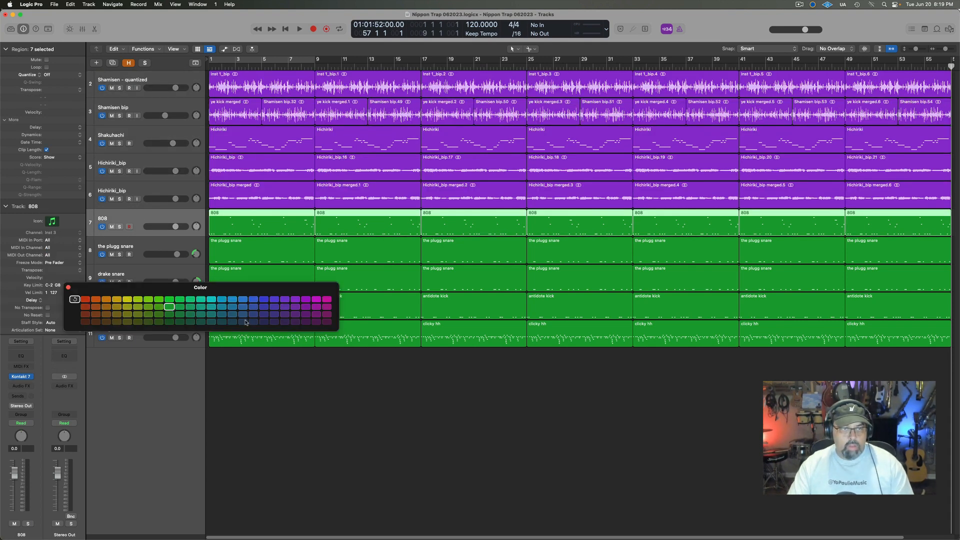
click(264, 300)
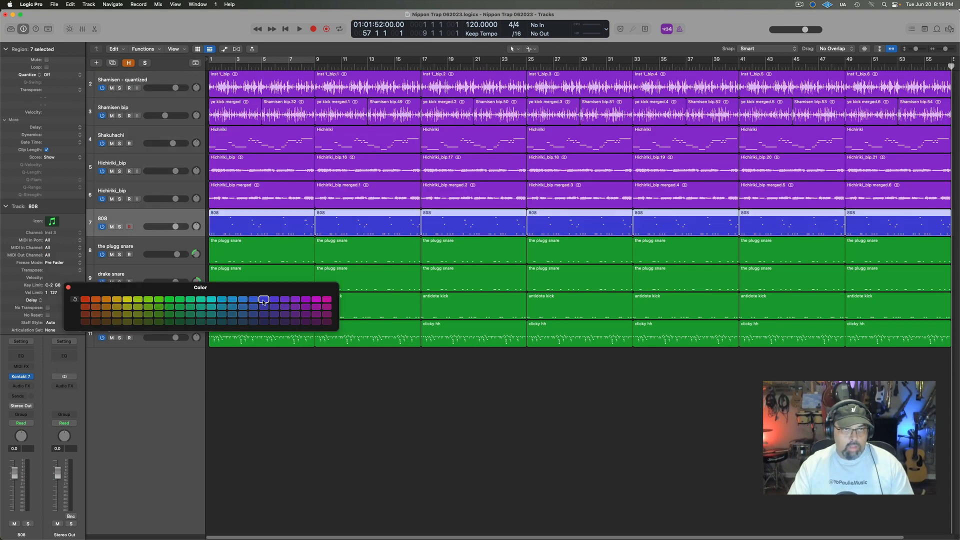
- Color all regions on the tracks from the plugg snare down to clicky hh dark red-orange
click(68, 288)
click(150, 250)
shift+click(137, 326)
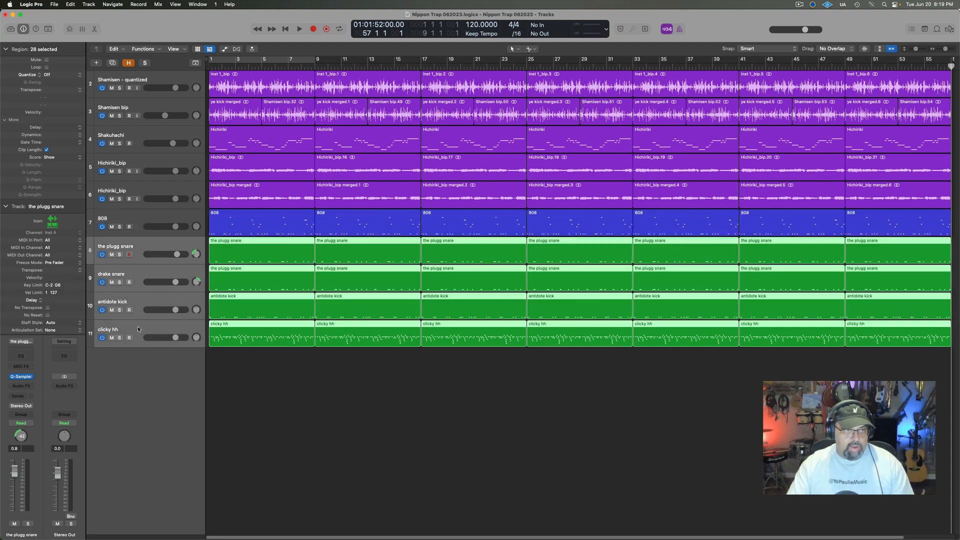
key(alt+c)
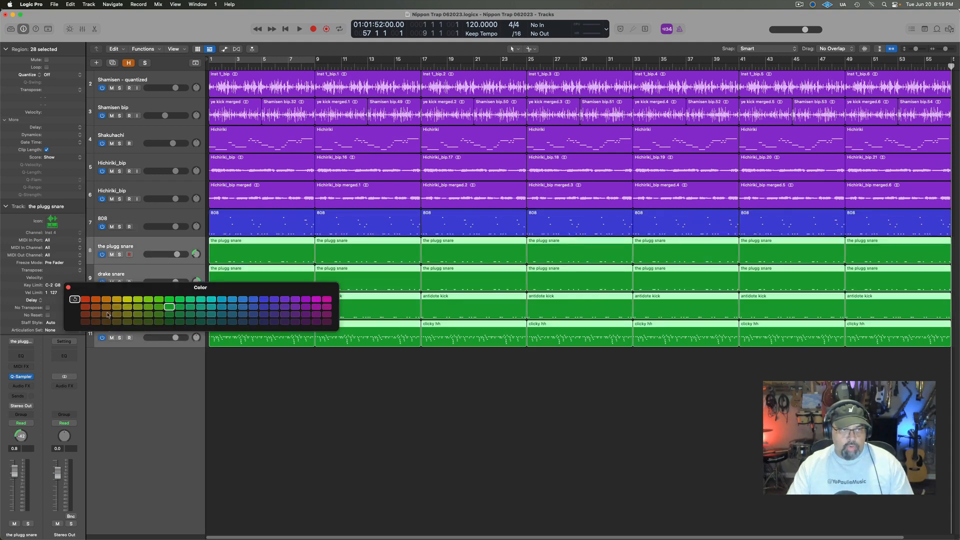
click(85, 307)
click(69, 289)
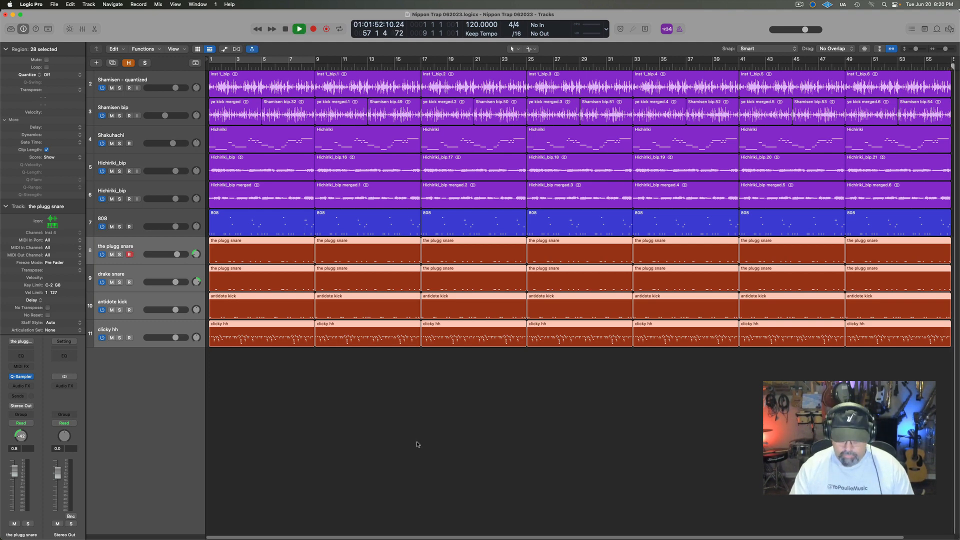
- Play the arrangement from the beginning through the first eight bars, then stop
key(Return)
key(space)
key(space)
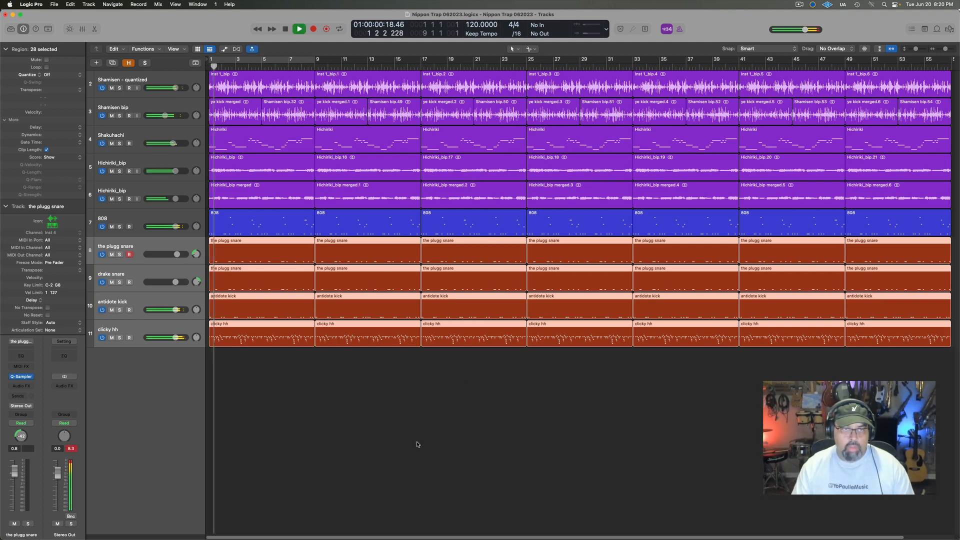
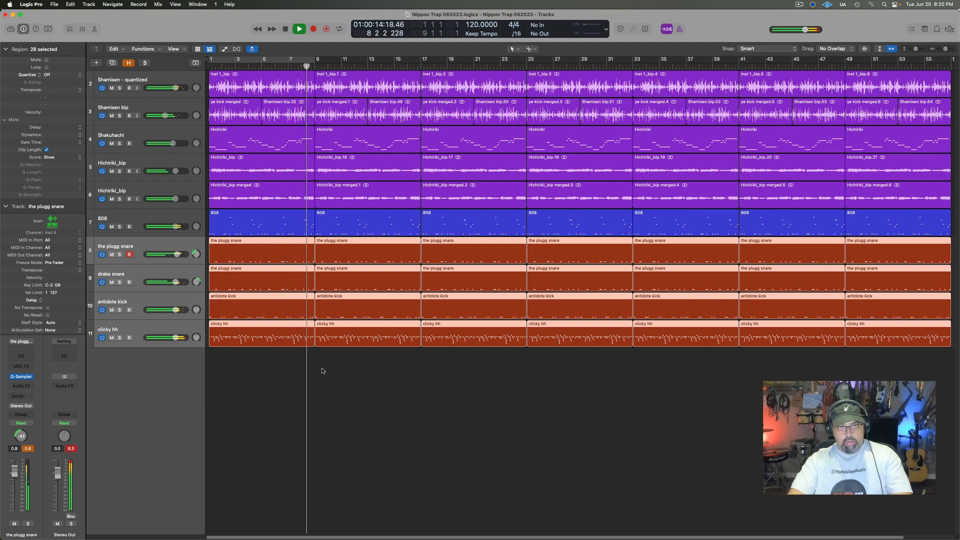
key(space)
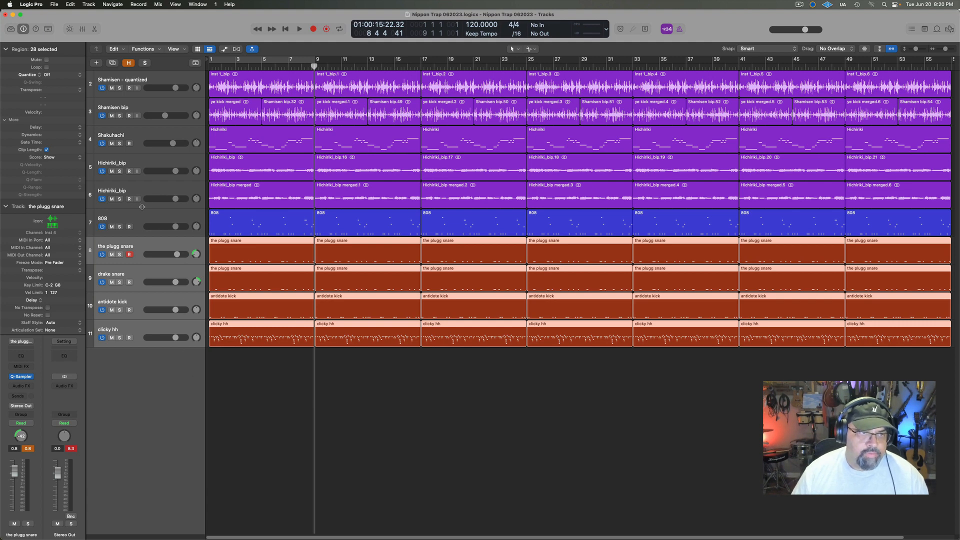
- Switch off the five melodic tracks from Shamisen - quantized to the lower Hichiriki_bip and loop the first eight bars
click(153, 191)
shift+click(158, 76)
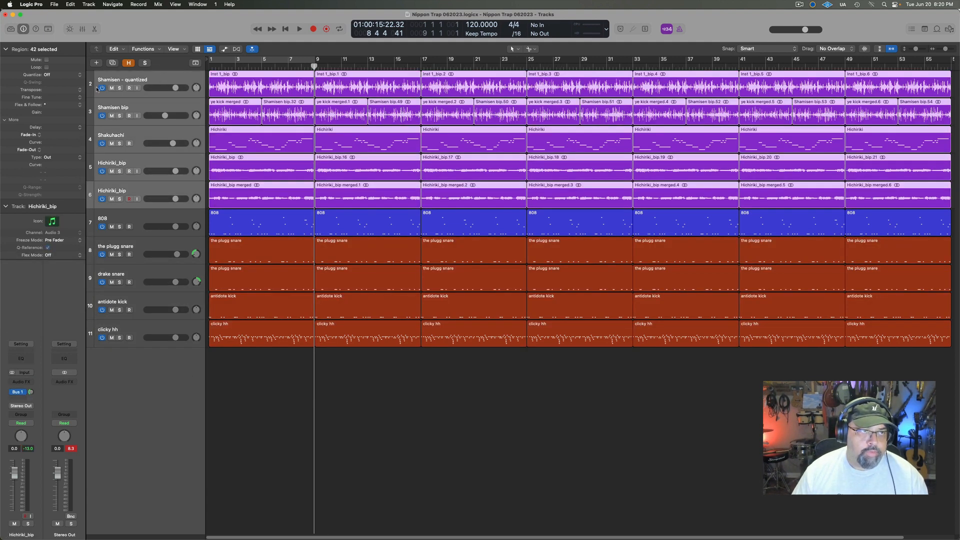
key(space)
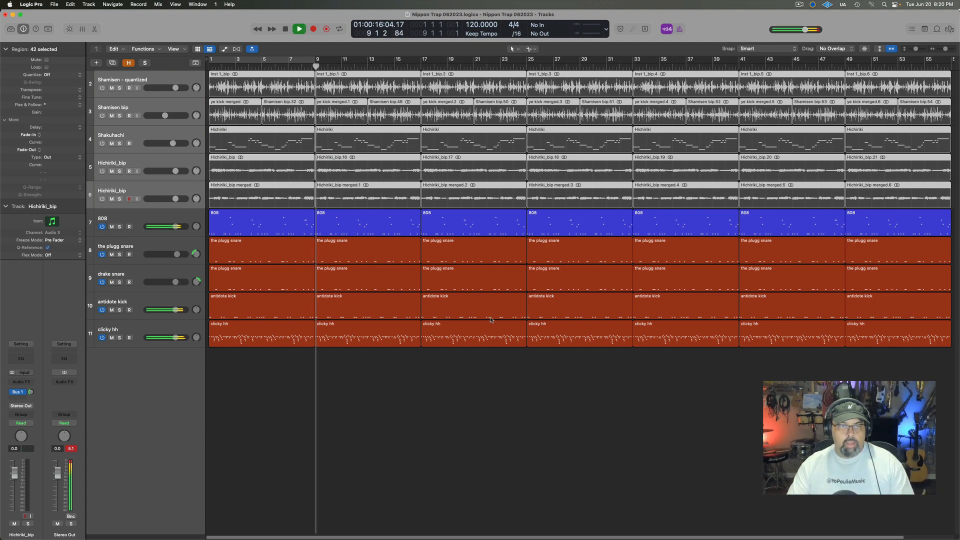
key(c)
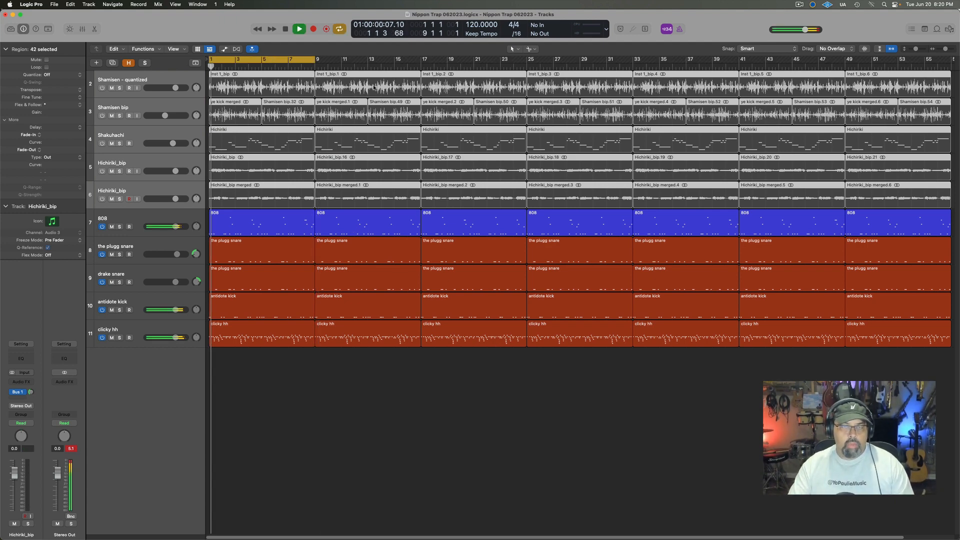
- Audition the samples in the drum kit's Perc folder and create a Quick Sampler track from jackboys perc.wav
click(949, 30)
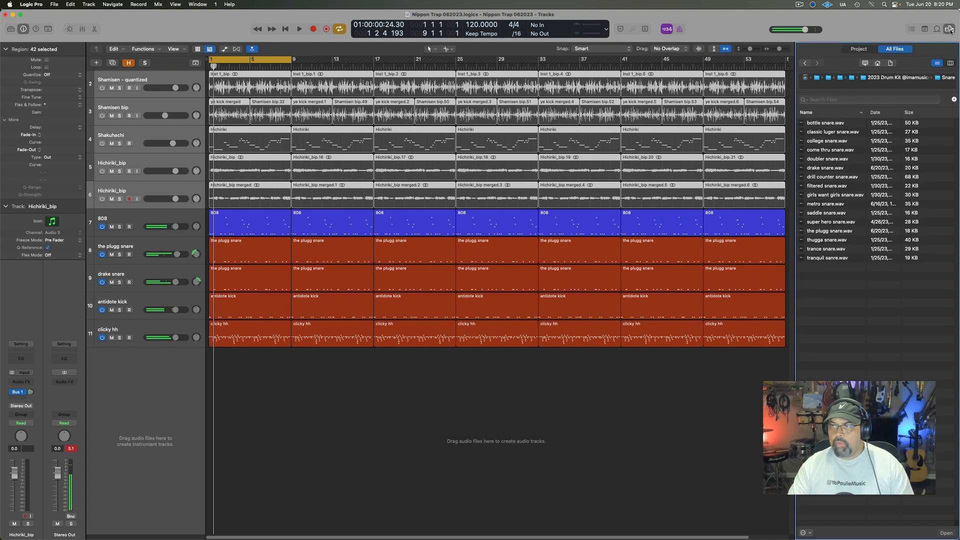
click(805, 64)
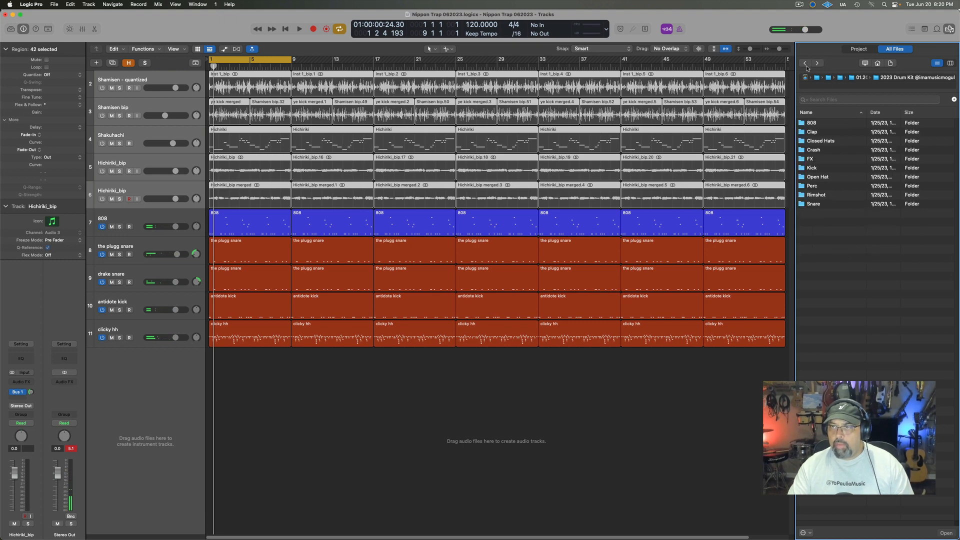
double_click(807, 187)
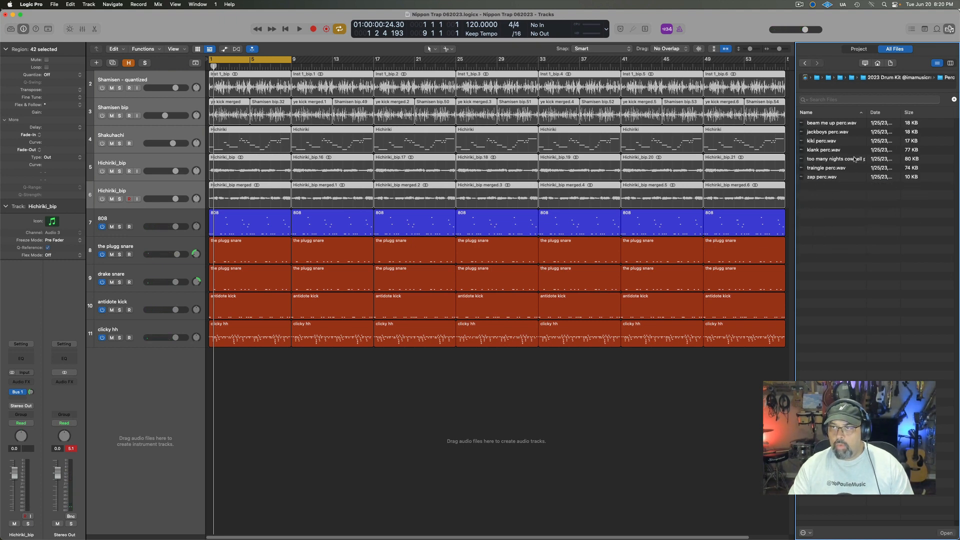
click(839, 150)
click(830, 141)
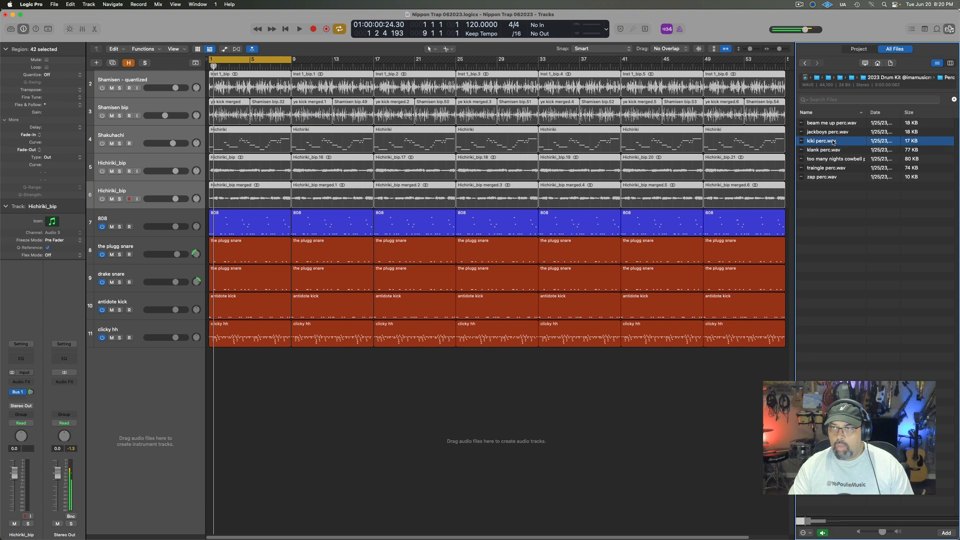
click(827, 159)
click(825, 169)
click(825, 177)
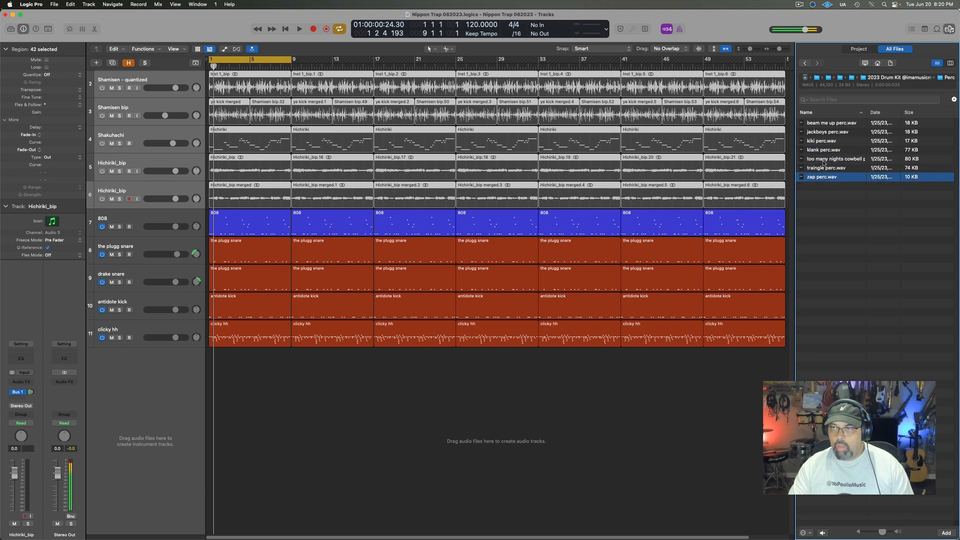
click(824, 151)
click(825, 142)
click(825, 132)
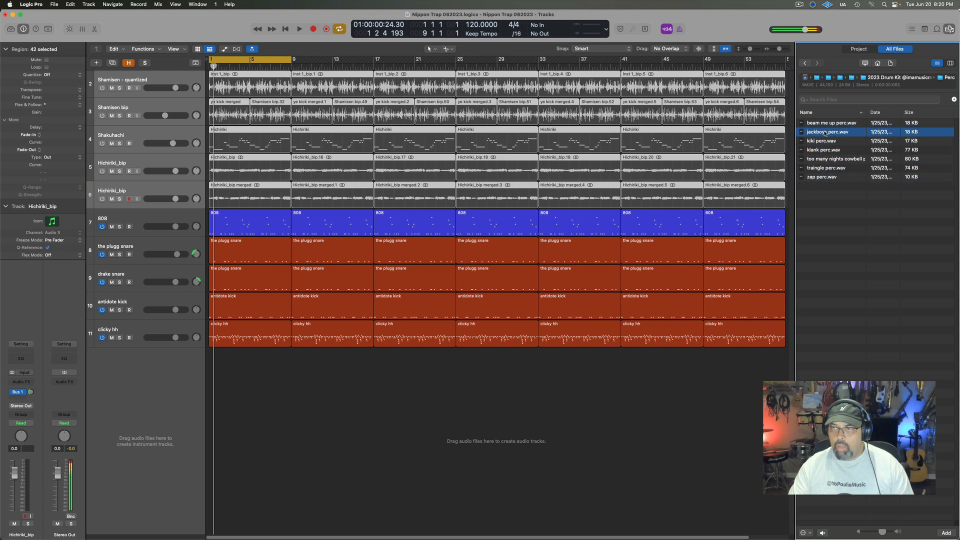
drag(838, 135, 137, 372)
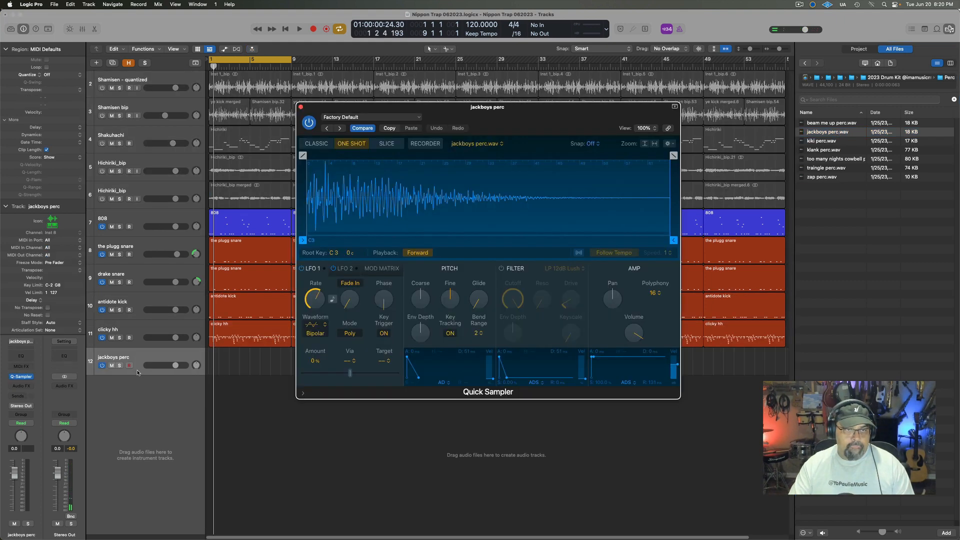
click(300, 107)
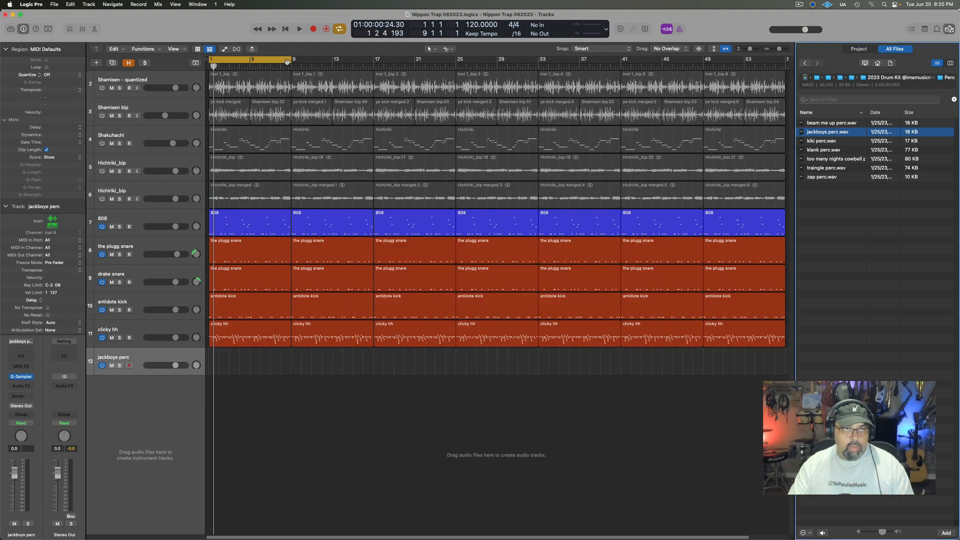
- Extend the cycle area to bar 17 and record a four-bar percussion pattern on the jackboys perc track
drag(292, 59, 371, 59)
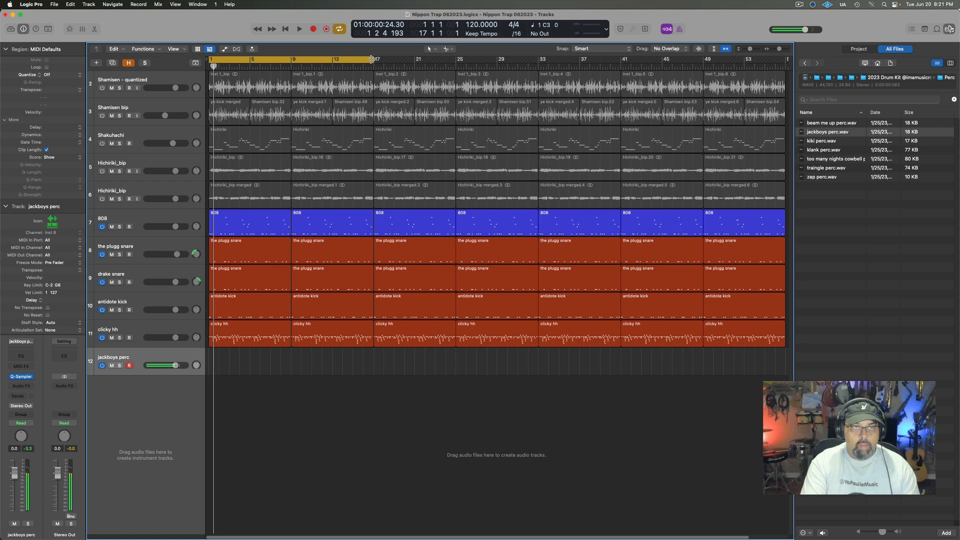
key(r)
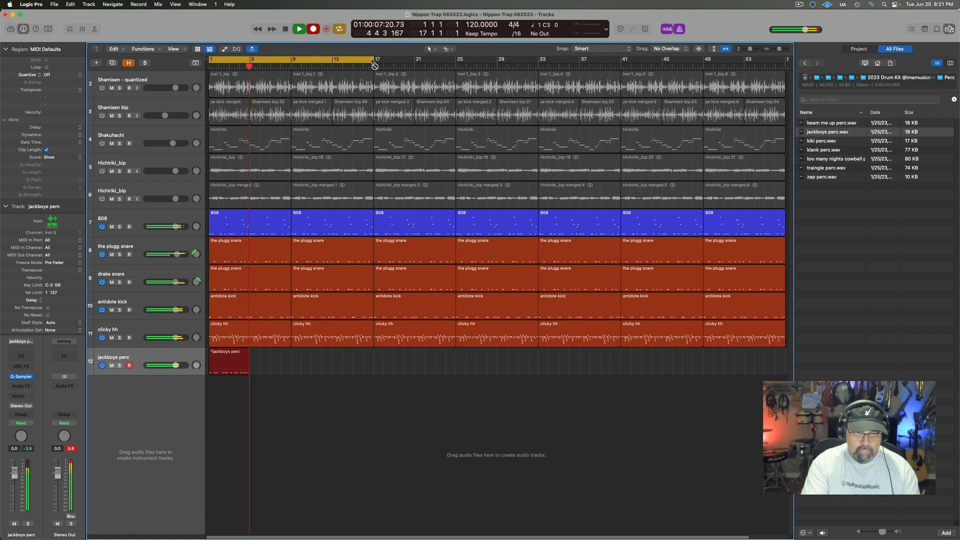
key(space)
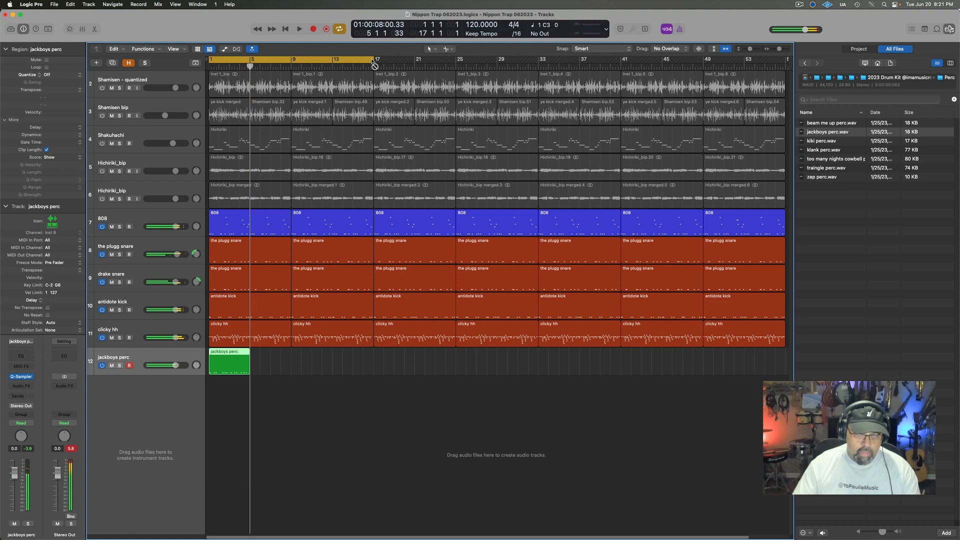
- Quantize all notes of the jackboys perc region to 1/16 notes and play the result
double_click(240, 358)
key(super+a)
key(q)
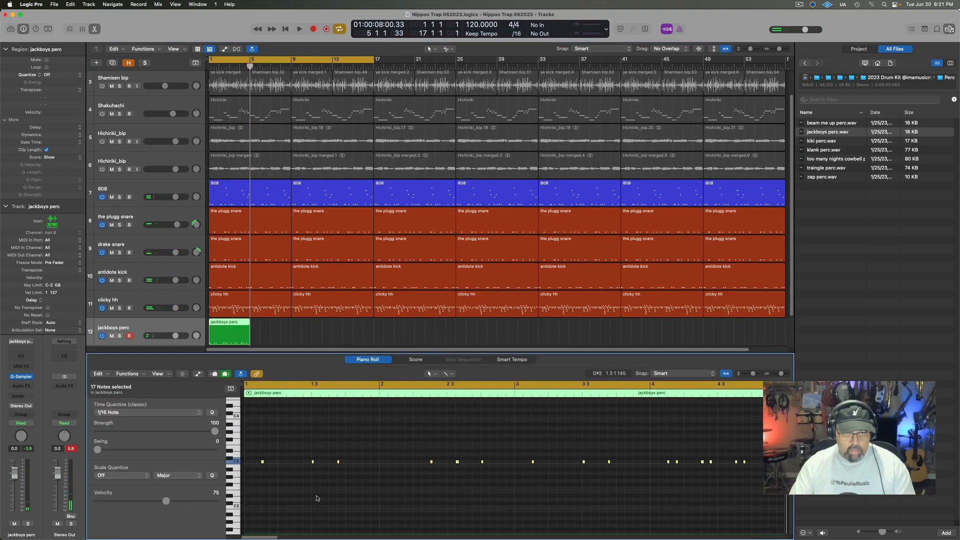
key(space)
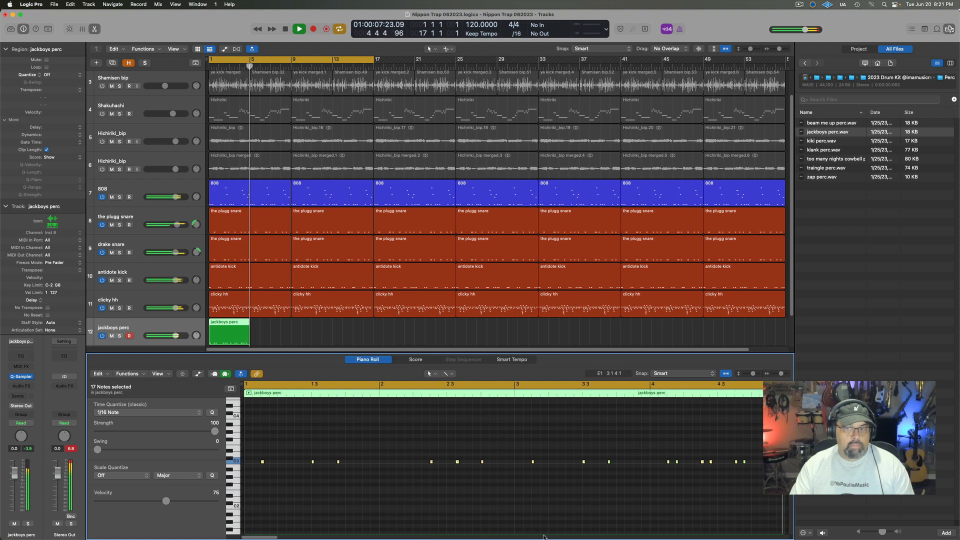
key(space)
- Delete two extra notes from bar 4 of the jackboys perc pattern and check it from bar 3 with cycle mode off
click(410, 449)
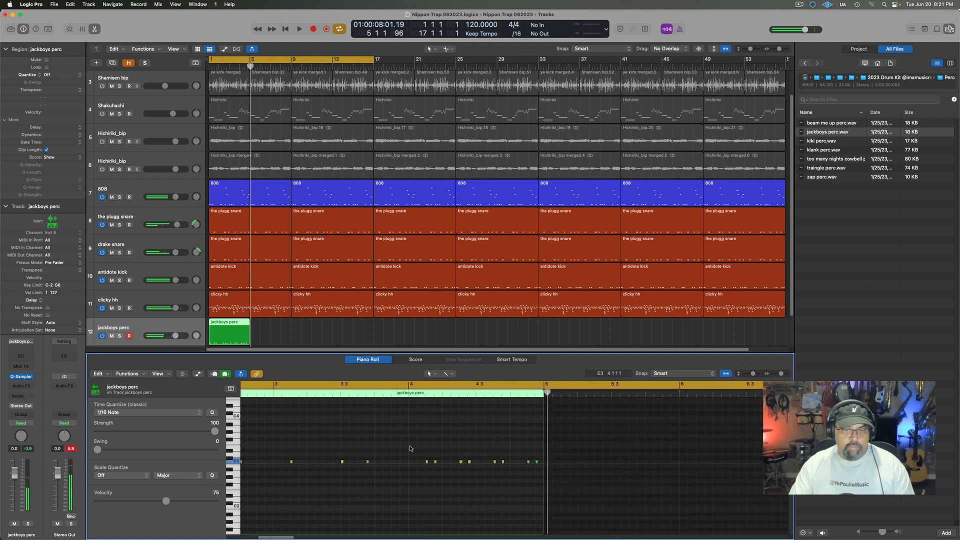
click(435, 463)
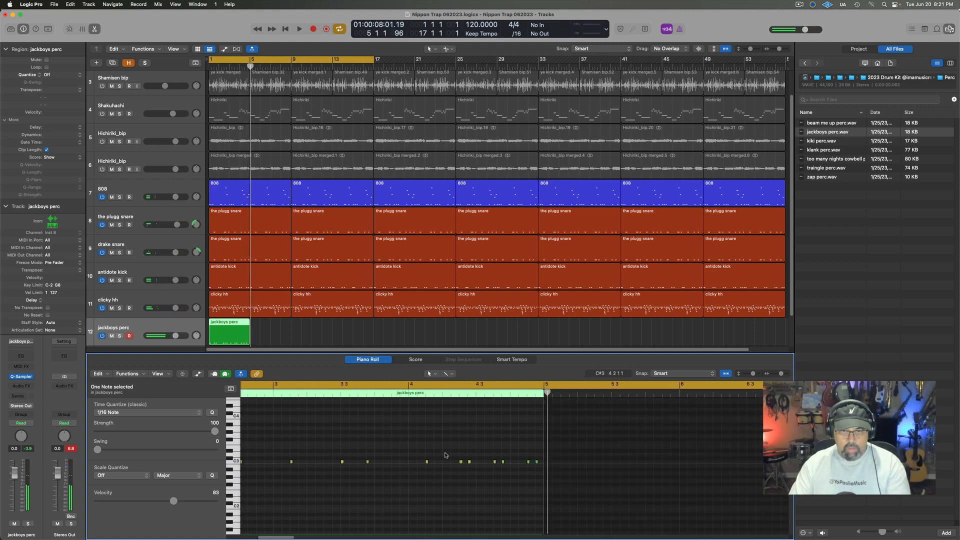
key(Delete)
click(410, 384)
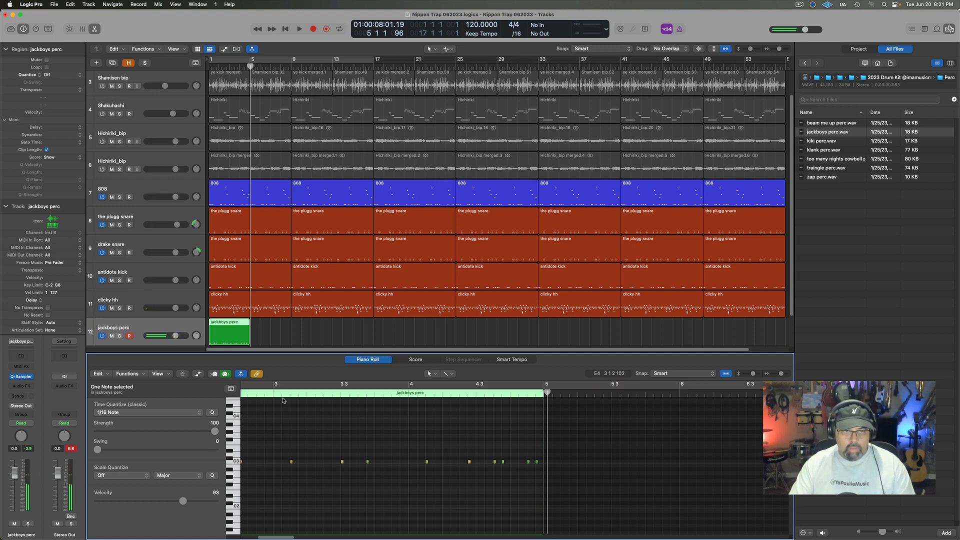
click(274, 393)
key(space)
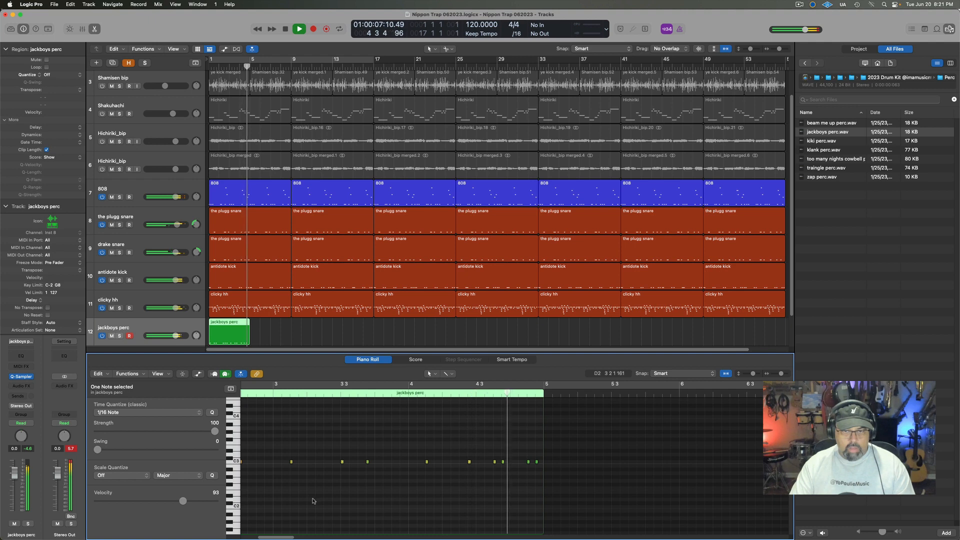
key(space)
key(p)
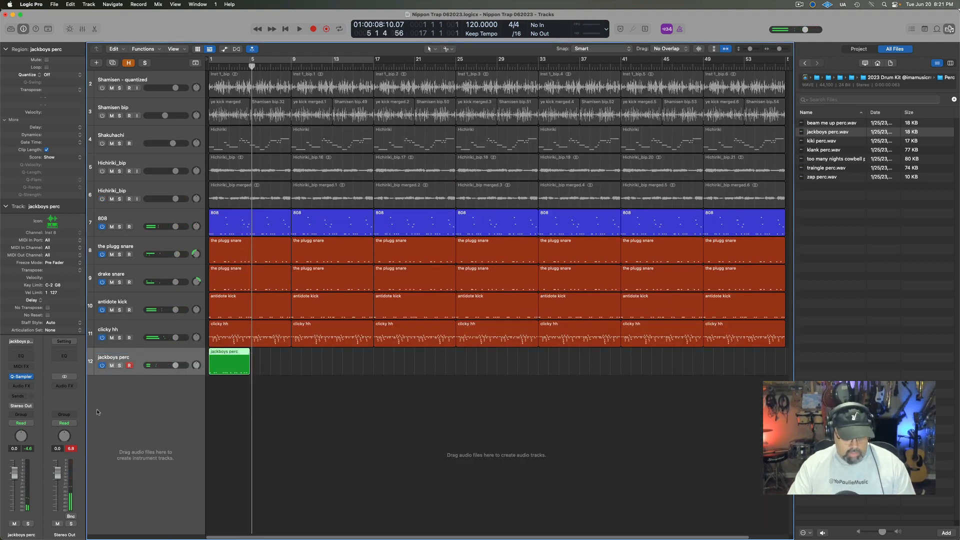
- Color the jackboys perc region the same dark red-orange as the other drum tracks
key(alt+c)
click(86, 307)
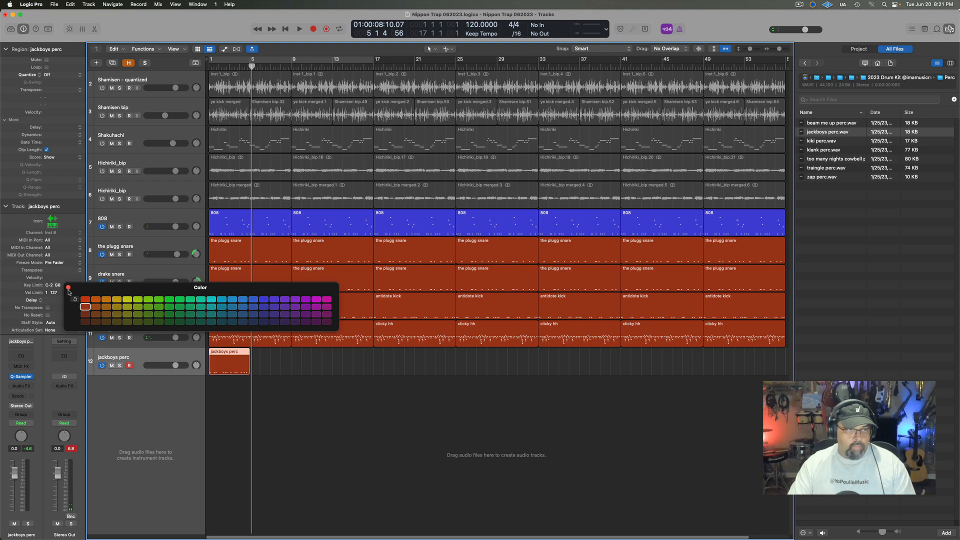
click(68, 287)
- Repeat the four-bar jackboys perc region thirteen times up to bar 57 and play a short check
key(super+r)
key(super+r)
key(super+r)
key(super+r)
key(super+r)
key(super+r)
key(super+r)
key(super+r)
key(super+r)
key(super+r)
key(super+r)
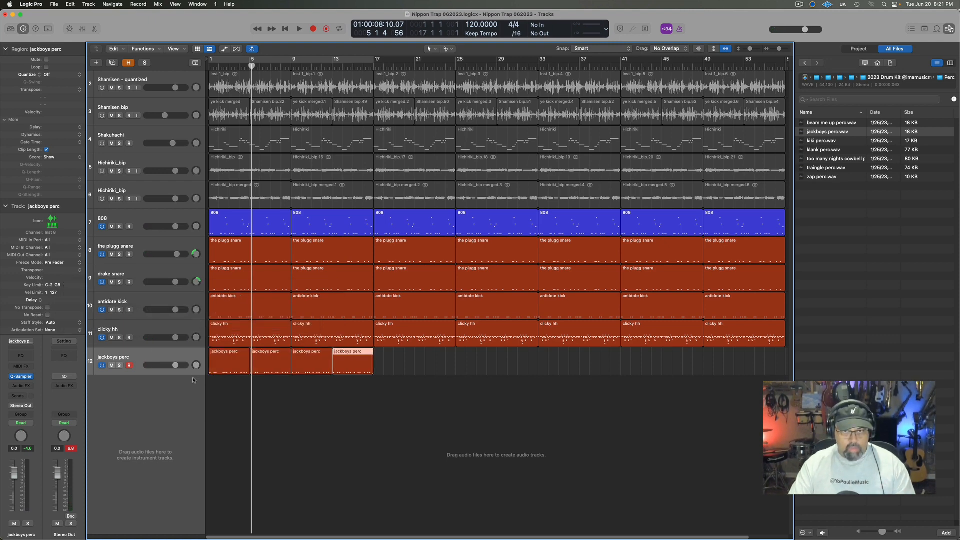
key(super+r)
key(super+r)
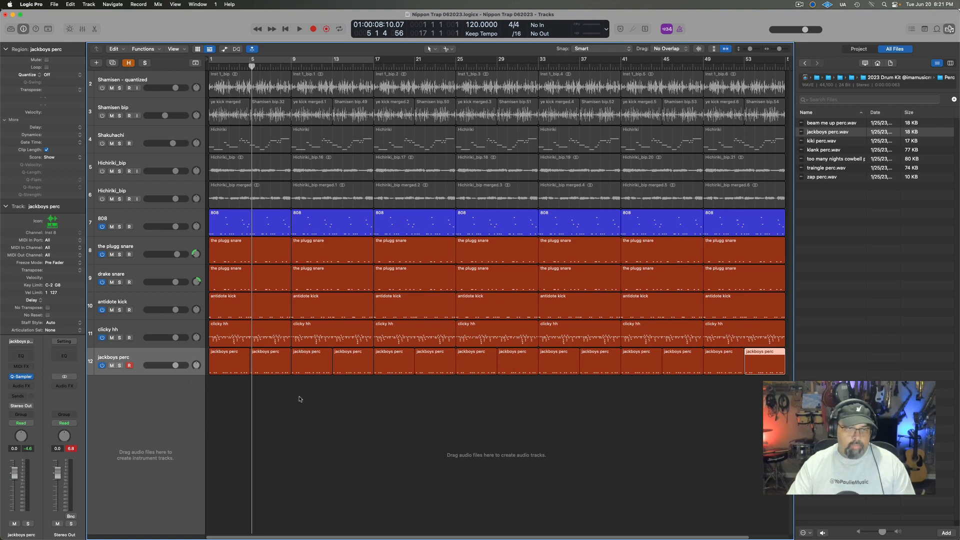
key(space)
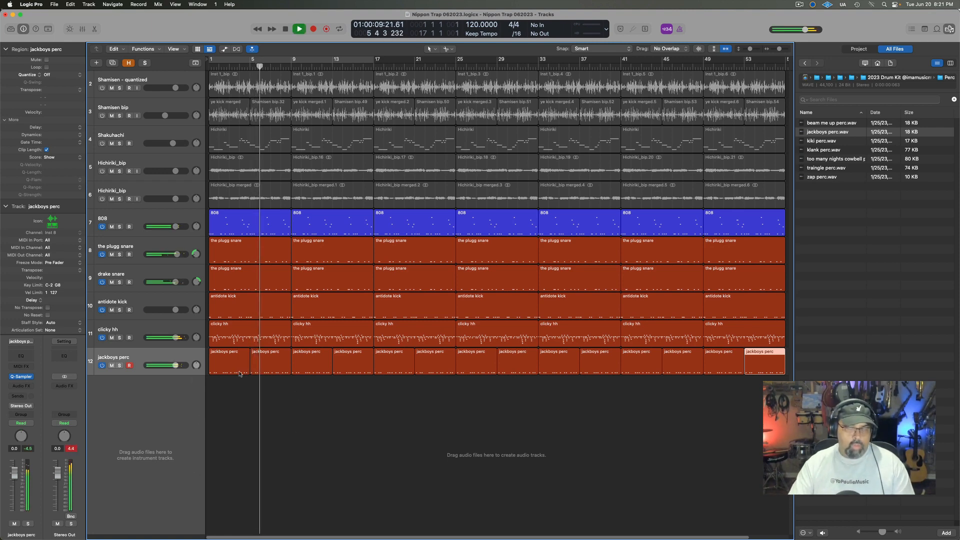
key(space)
- Audition samples in the drum kit's Open Hat folder and create a Quick Sampler (Original) track from metro oh.wav
click(805, 64)
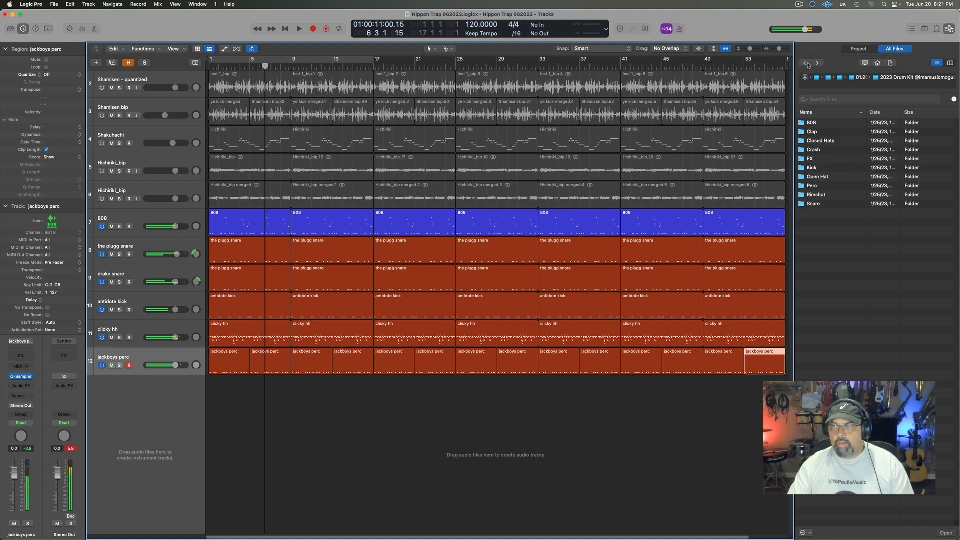
double_click(820, 176)
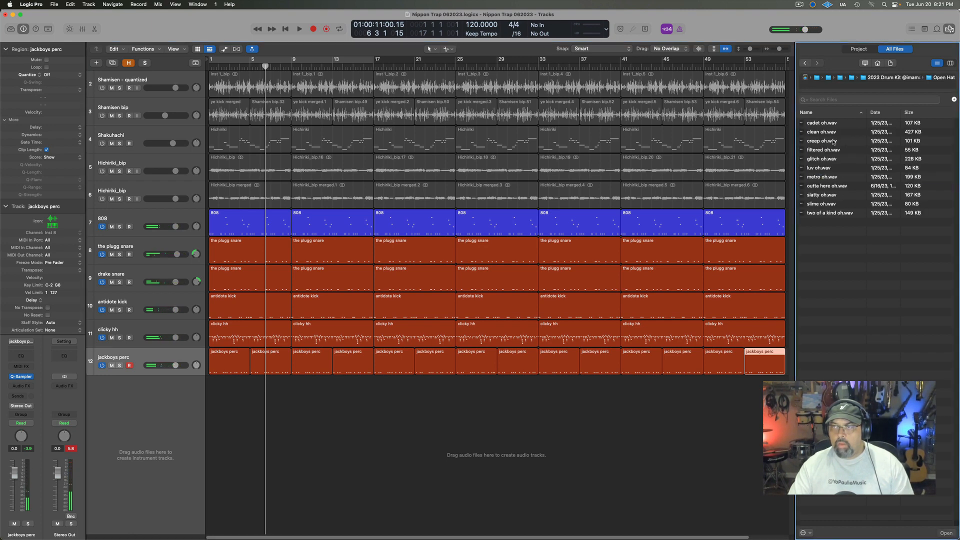
click(832, 140)
click(824, 150)
click(822, 159)
click(820, 168)
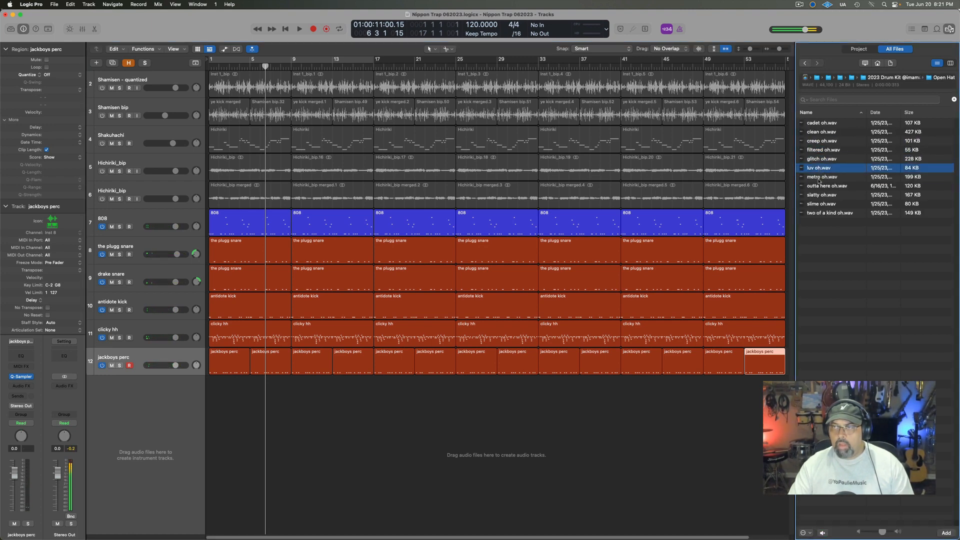
click(819, 176)
click(819, 186)
drag(816, 177, 120, 396)
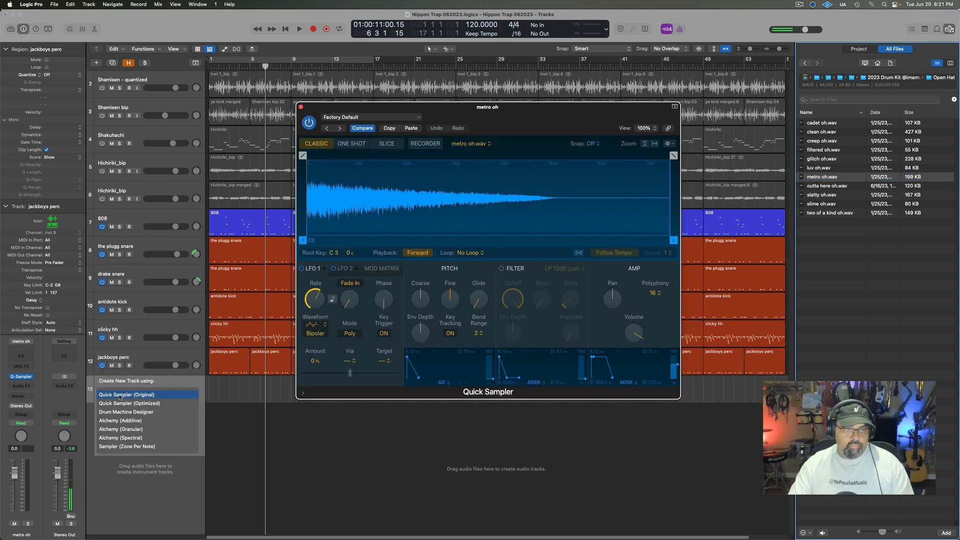
- Close the Quick Sampler window and record an open-hat part on the metro oh track over bars 1 to 4
click(300, 107)
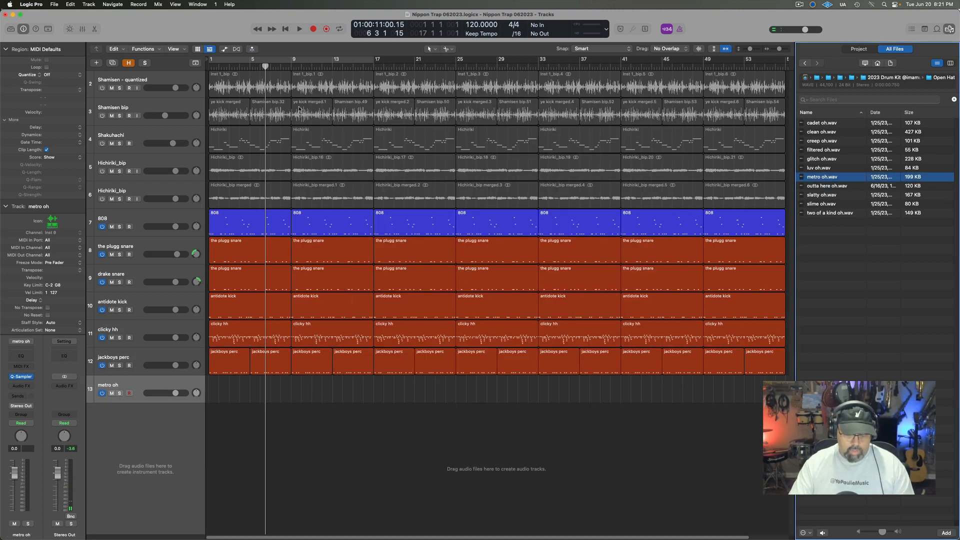
key(Return)
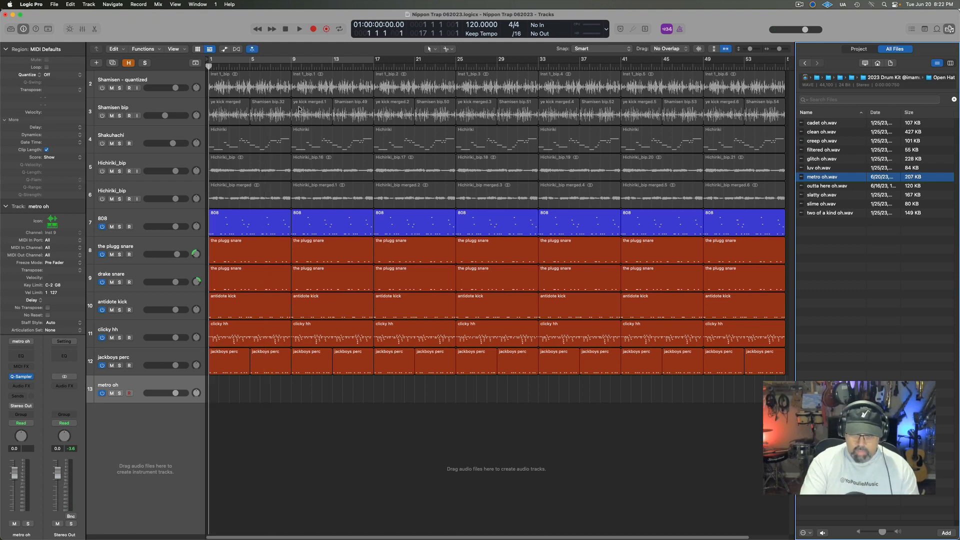
key(r)
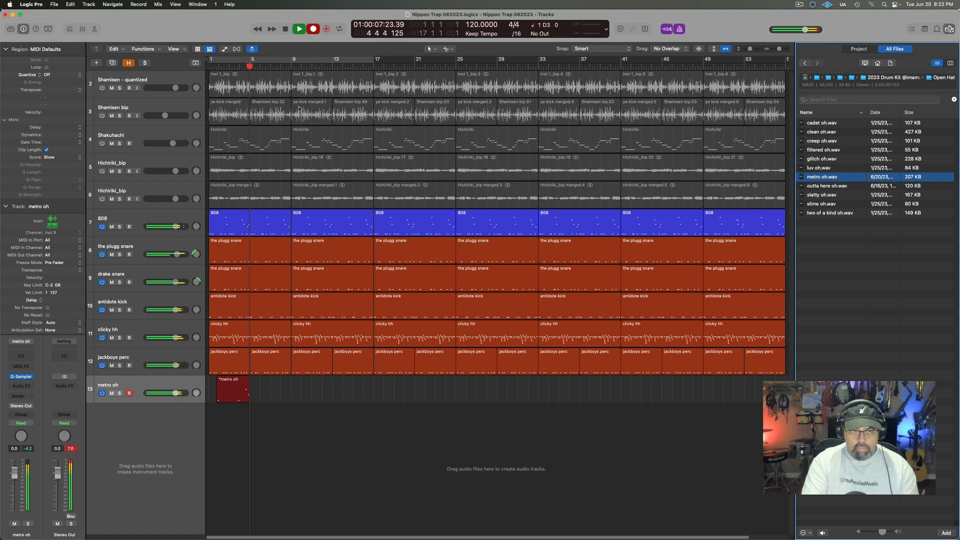
key(space)
- Quantize all notes in the metro oh region to 1/16 notes and play the pattern back from the start
double_click(226, 395)
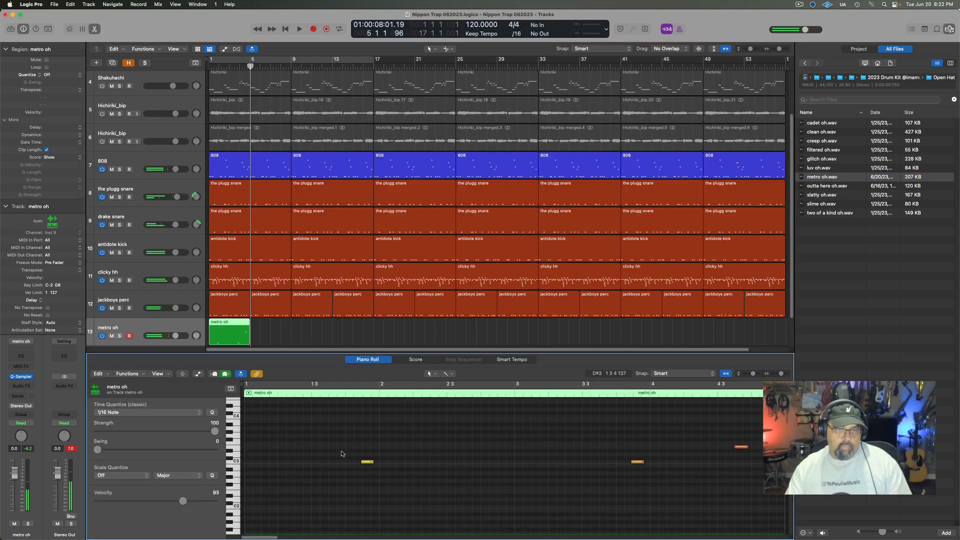
key(super+a)
key(q)
key(space)
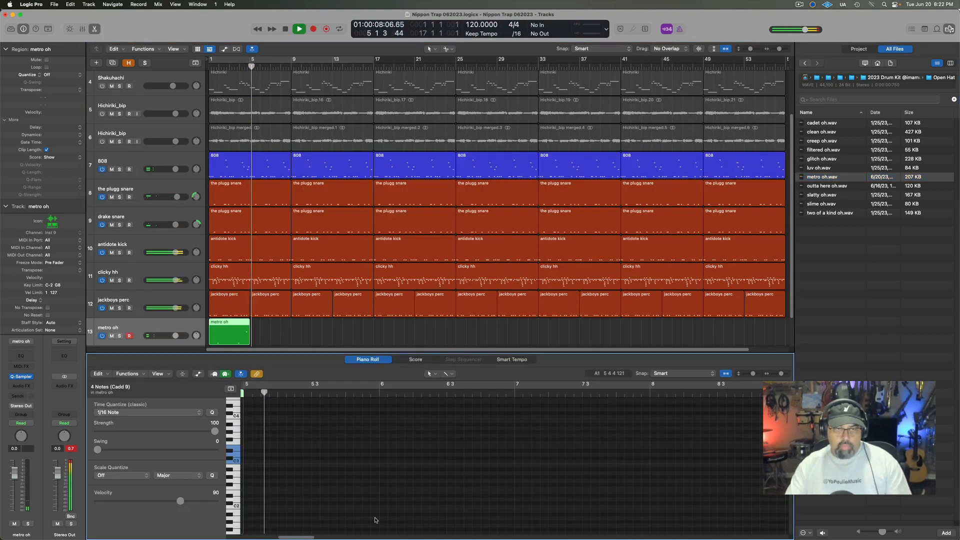
key(Return)
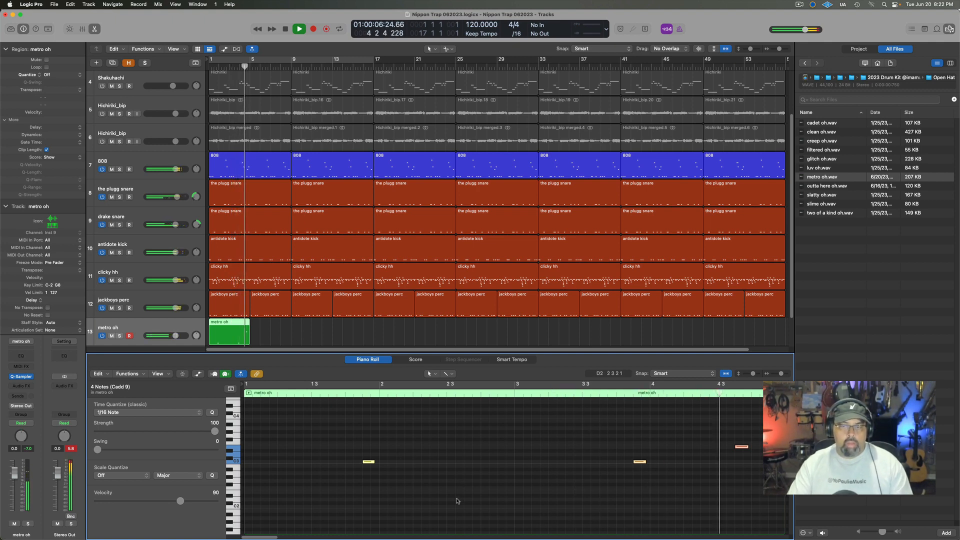
key(space)
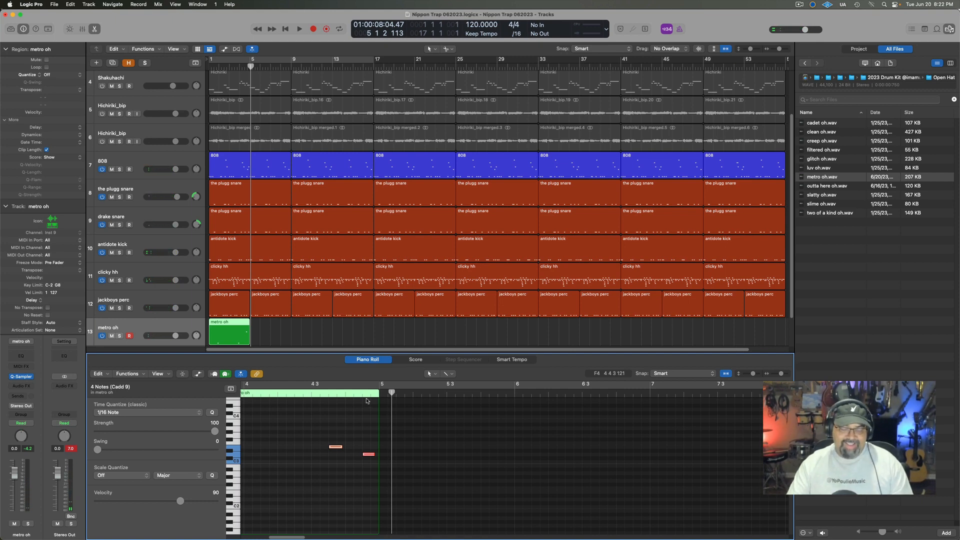
key(p)
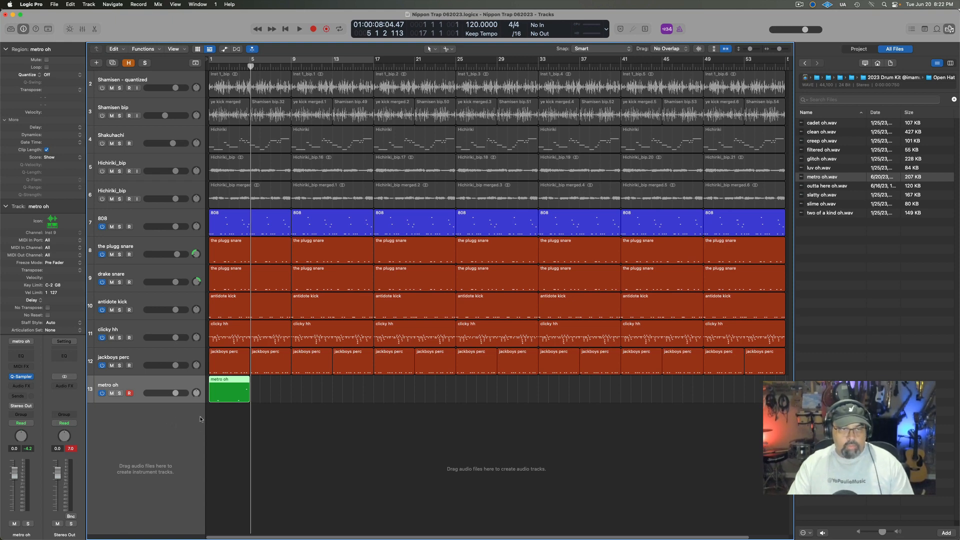
- Repeat the four-bar metro oh region thirteen times up to bar 57
key(super+r)
key(super+r)
key(super+r)
key(super+r)
key(super+r)
key(super+r)
key(super+r)
key(super+r)
key(super+r)
key(super+r)
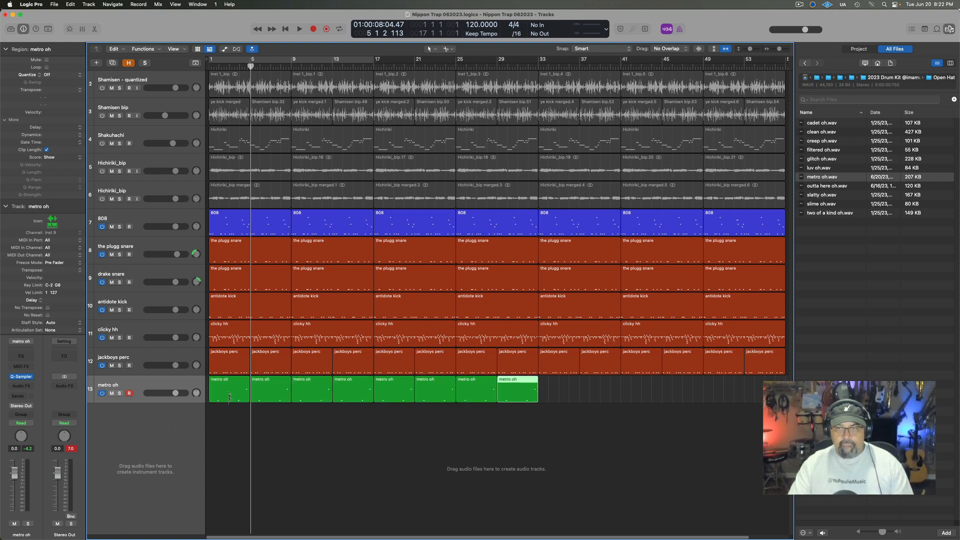
key(super+r)
key(super+r)
key(super+r)
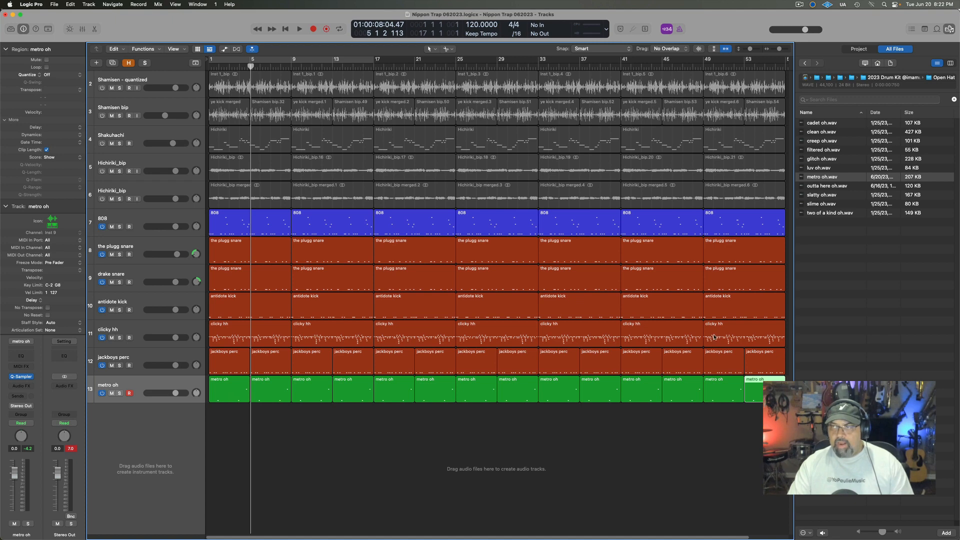
- Go back up to the MY SAMPLES folder and search it for "chant"
click(881, 333)
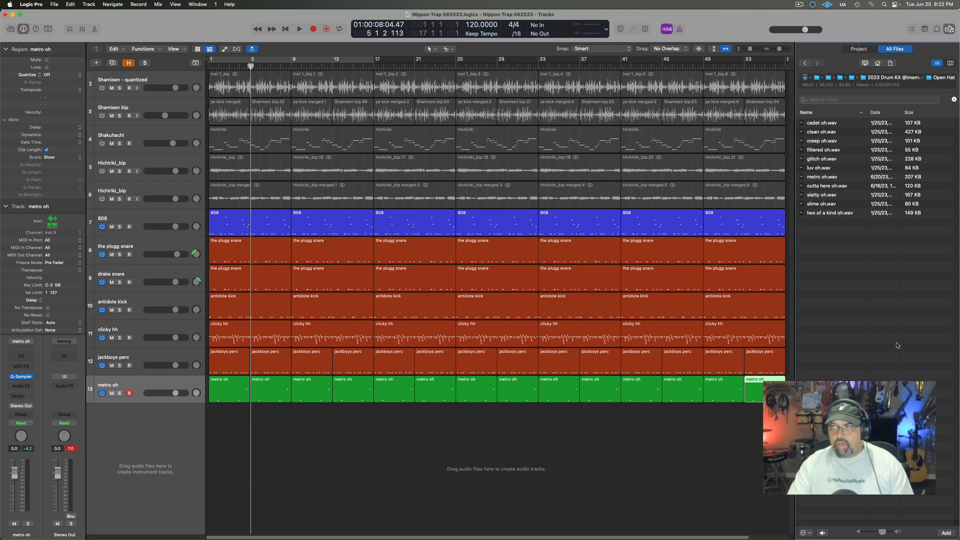
click(851, 79)
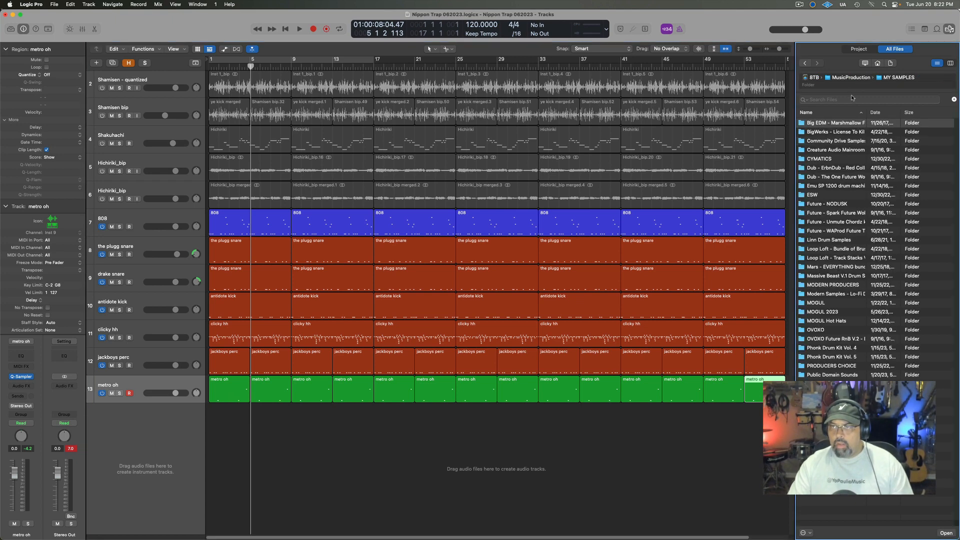
click(845, 99)
text(chant)
key(Return)
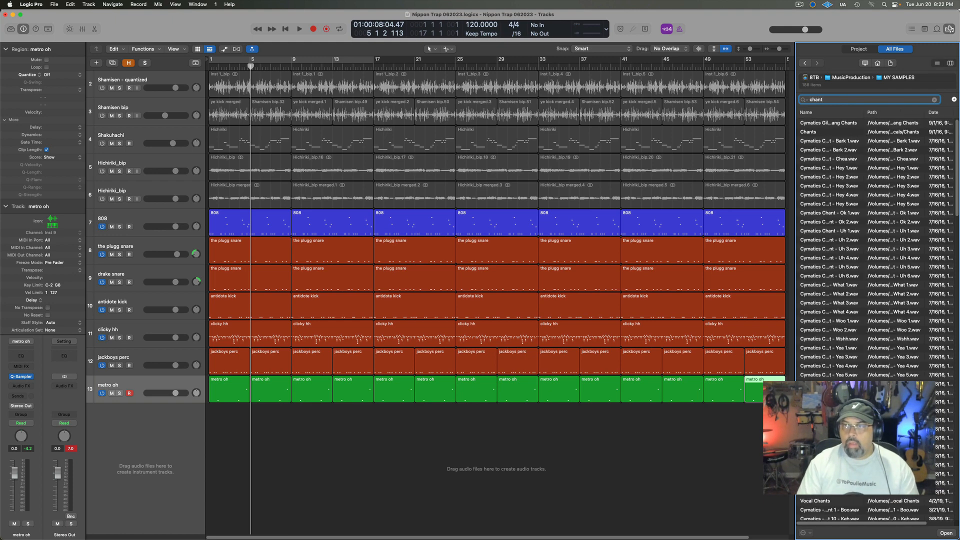
- Widen the Name column and audition Cymatics Chant samples, including Hey 1, Bark 1, Uh 3, What 2 and Yea 3
click(838, 167)
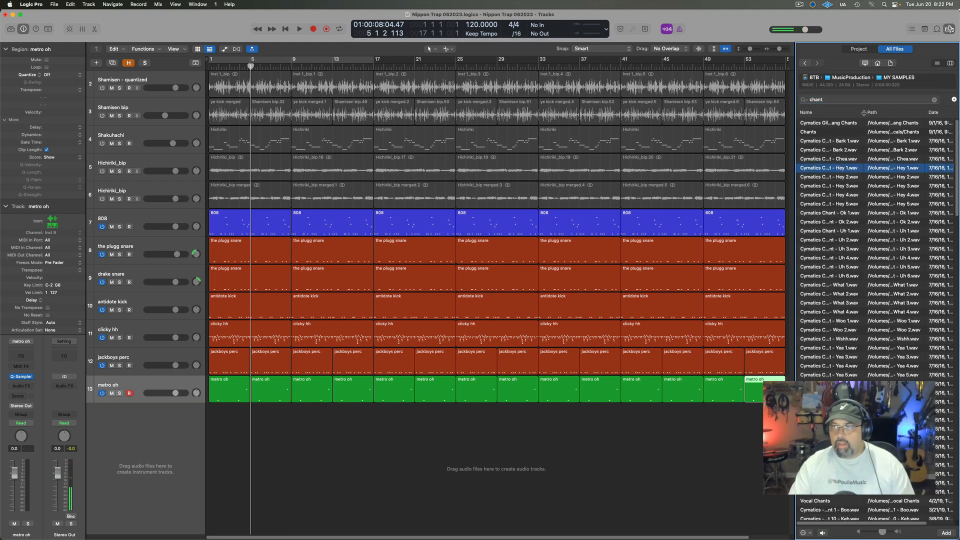
drag(864, 112, 906, 114)
key(Up)
key(Up)
key(Up)
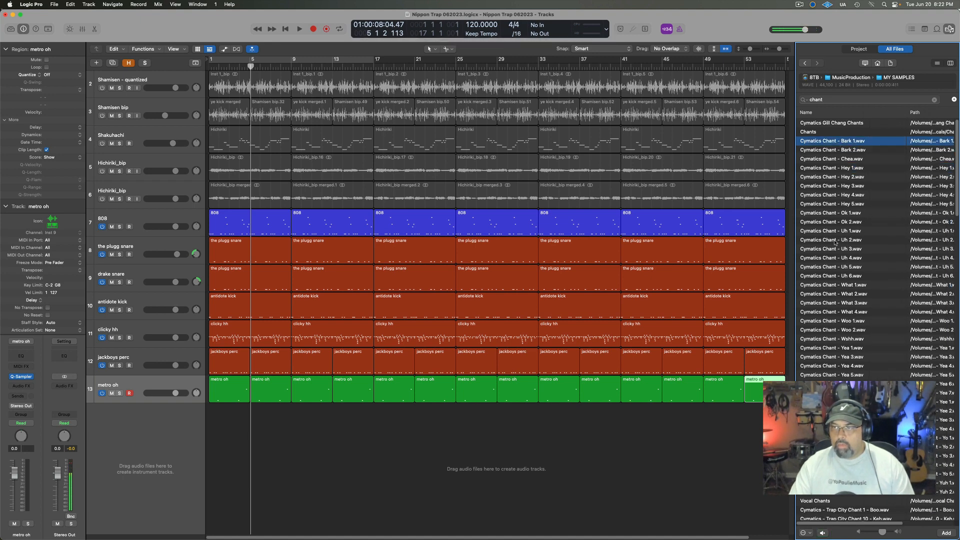
click(818, 248)
click(820, 294)
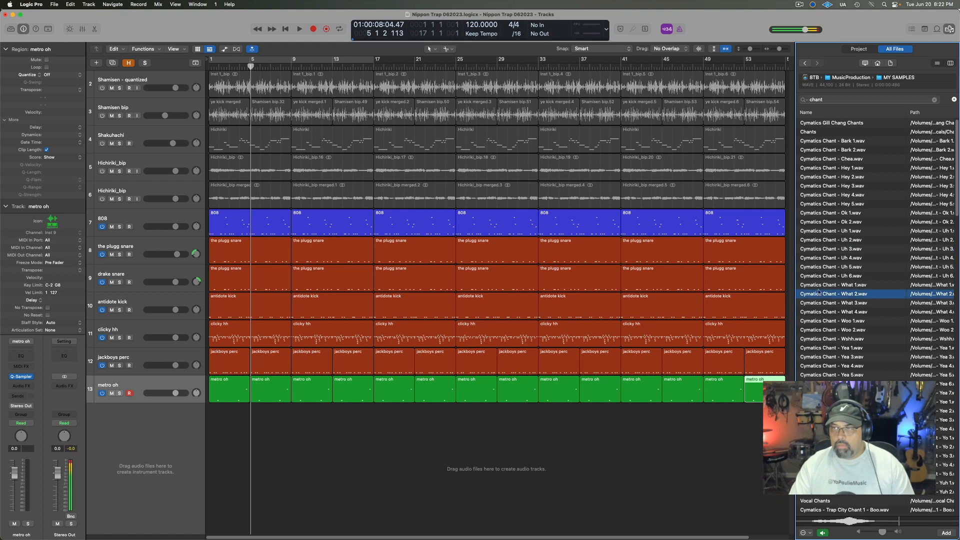
drag(957, 158, 958, 188)
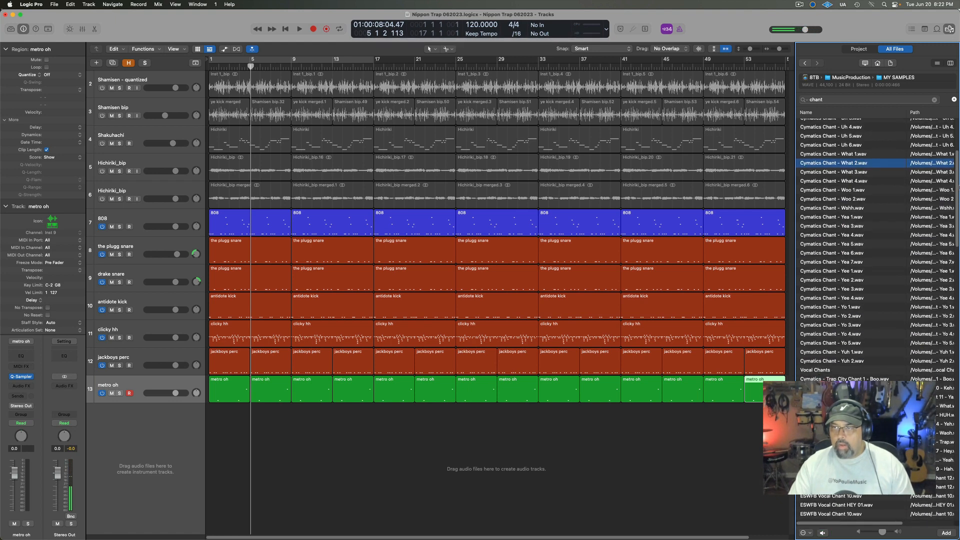
click(814, 225)
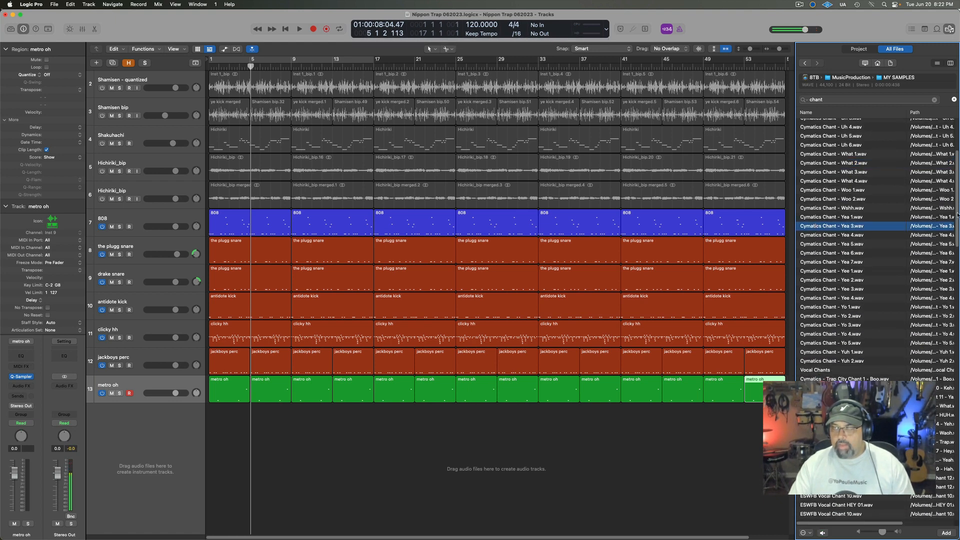
- Audition the Cymatics Trap City Chant samples Boo, What and Waoh, plus ESWFB Vocal Chant 12 and HEY 01
drag(957, 215, 956, 250)
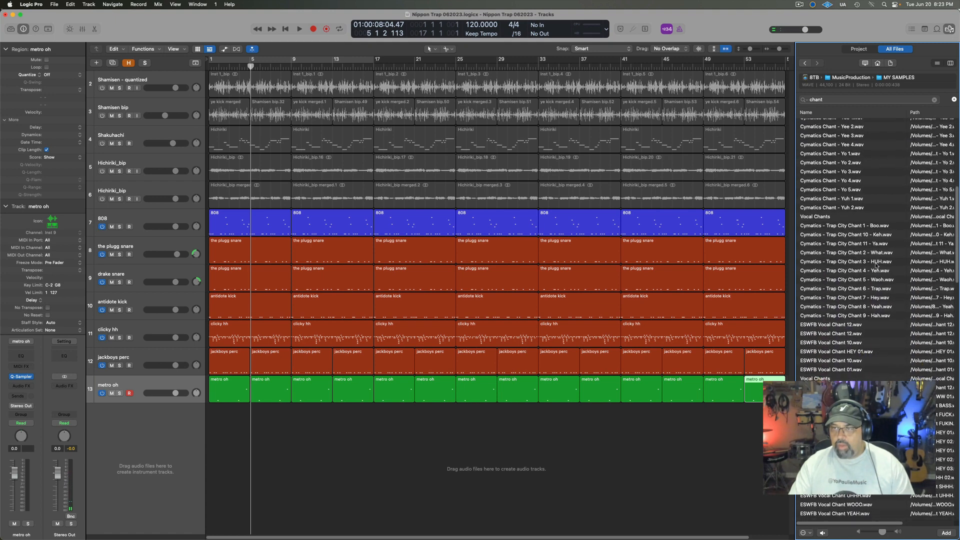
click(833, 228)
click(830, 253)
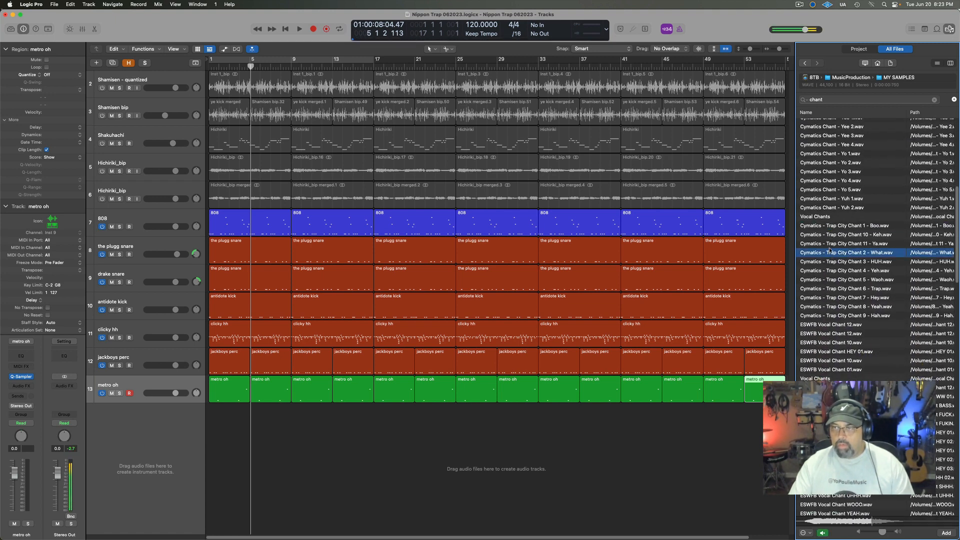
click(829, 281)
click(831, 333)
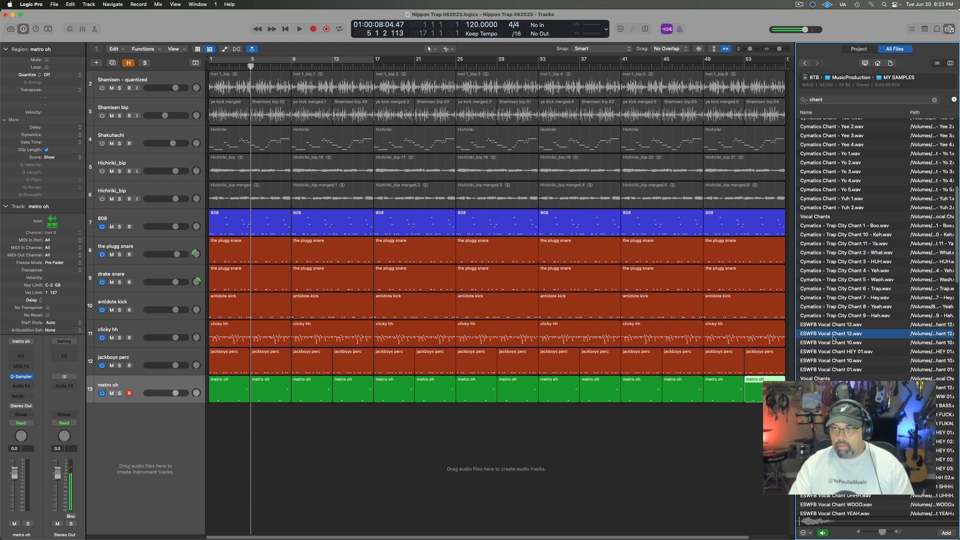
click(832, 353)
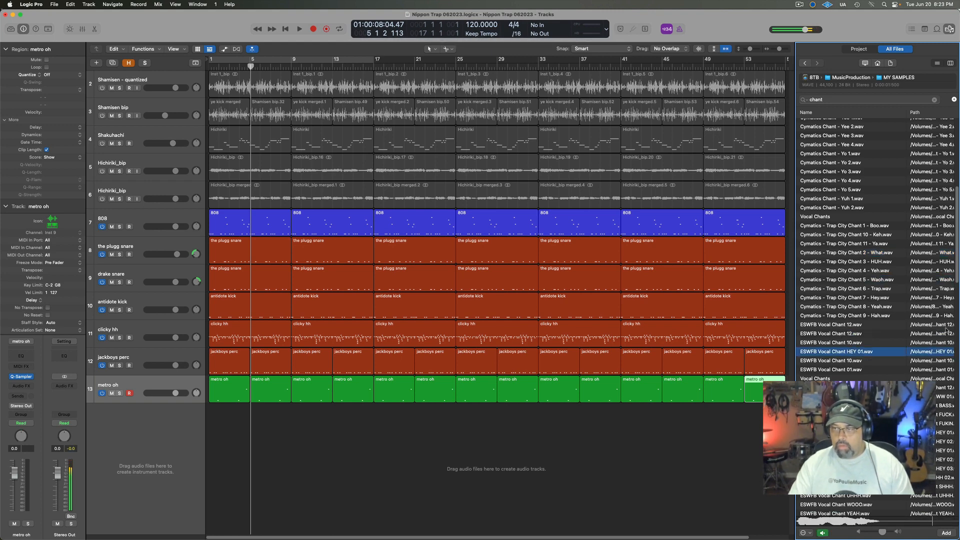
- Audition Visions Chant (200), Juicy J Chant, Londons Chant and Anime Chant further down the search results
scroll(949, 249, down, 3)
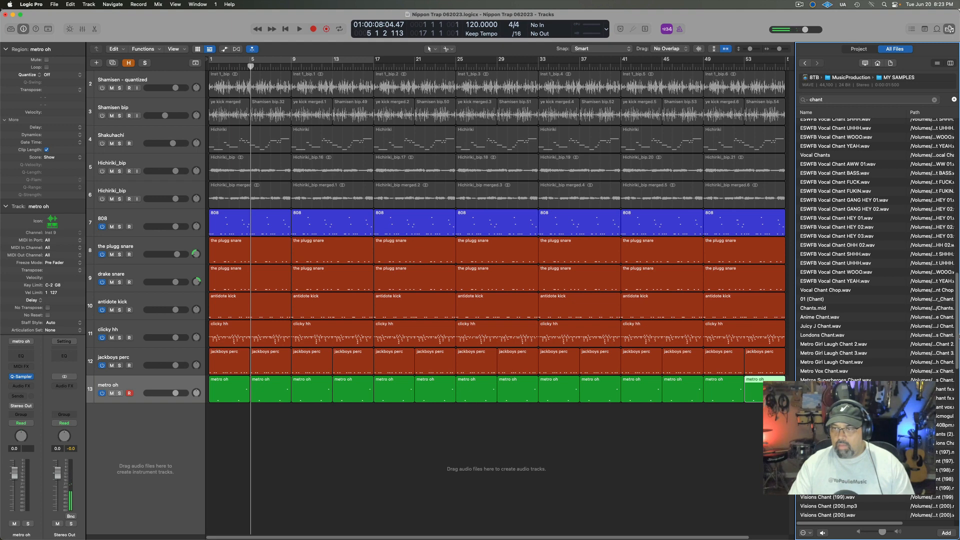
scroll(850, 320, down, 7)
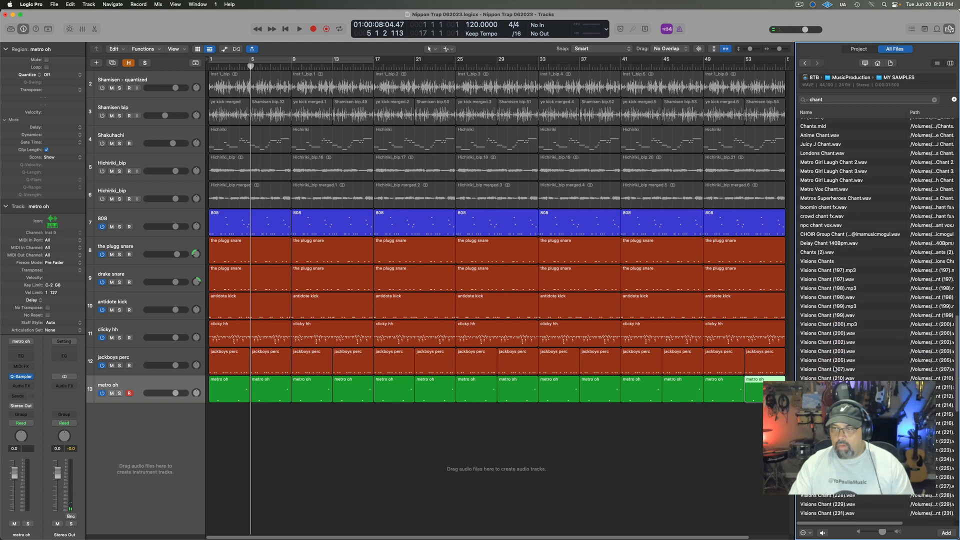
click(845, 333)
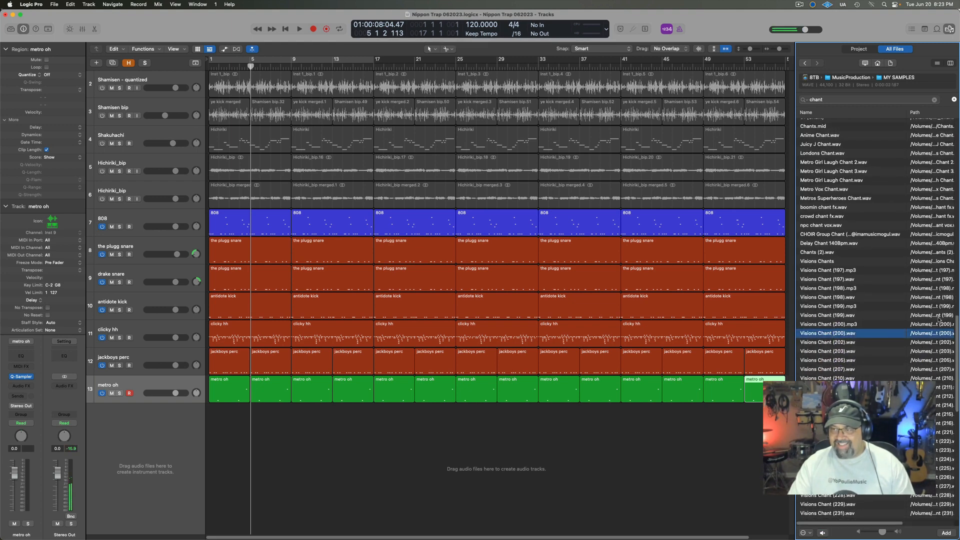
drag(957, 387, 957, 285)
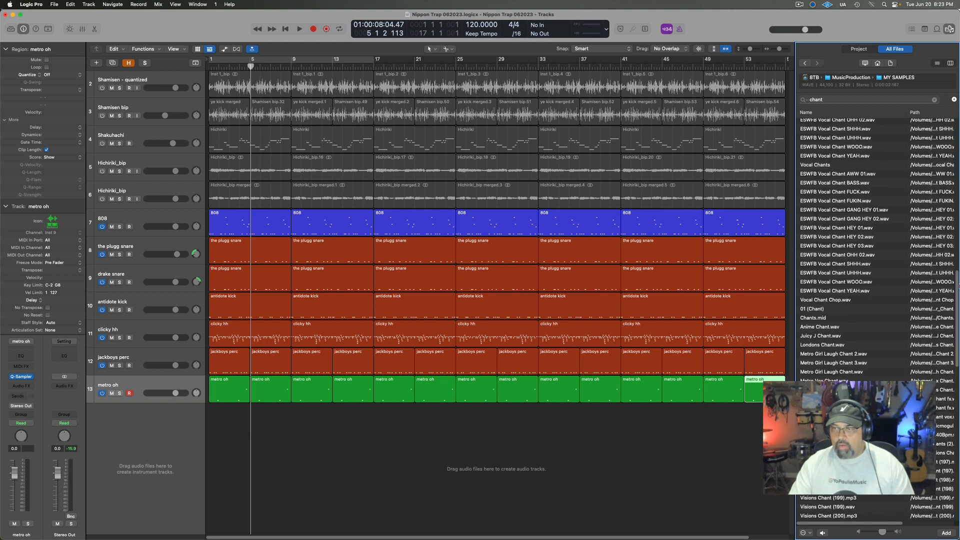
scroll(833, 281, down, 1)
click(819, 334)
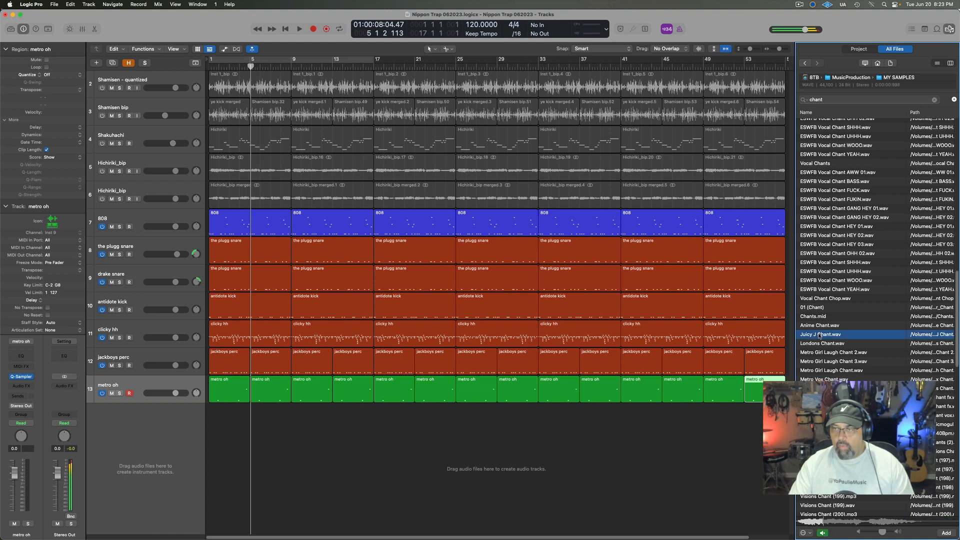
click(818, 343)
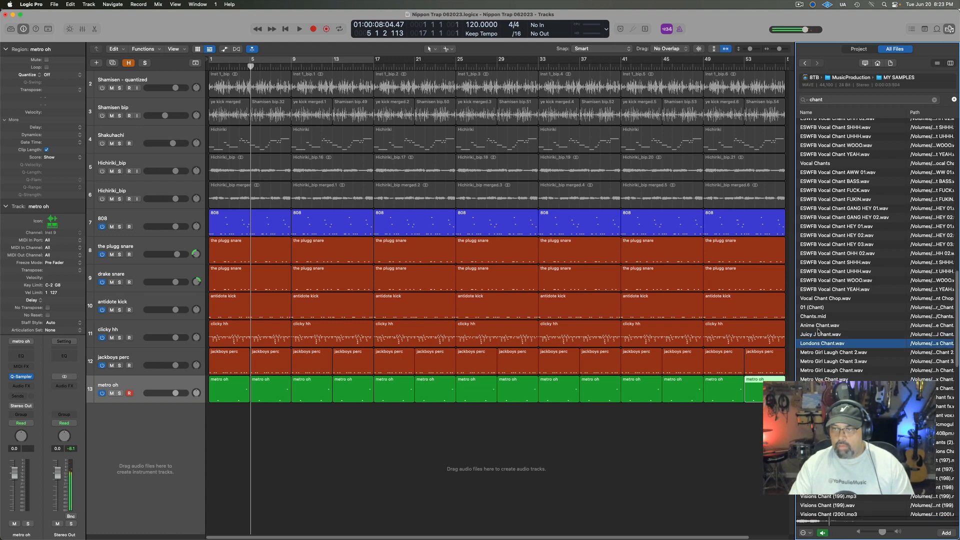
click(819, 325)
click(817, 316)
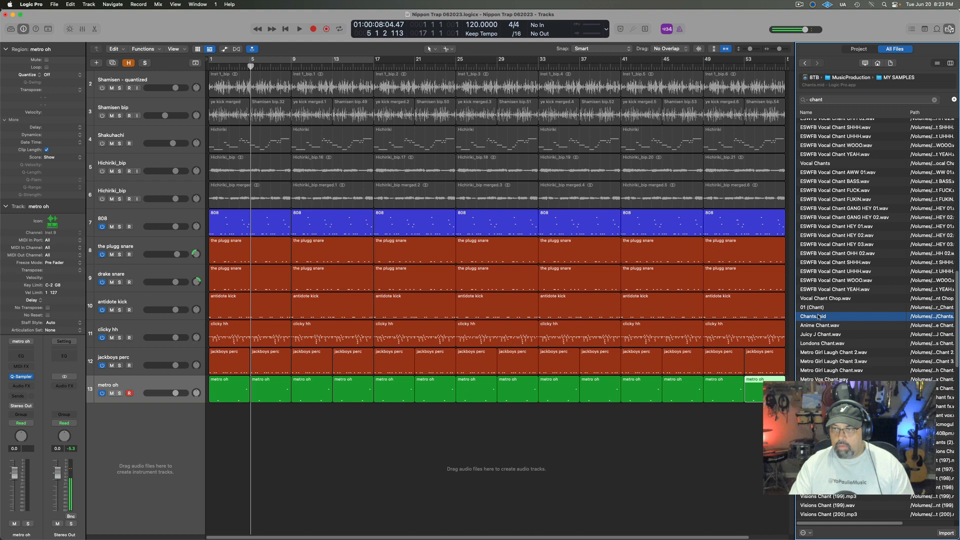
- Compare the Metro and neighbouring chant samples and place Metros Superheroes Chant.wav on a new audio track at bar 9
click(818, 361)
key(Down)
key(Down)
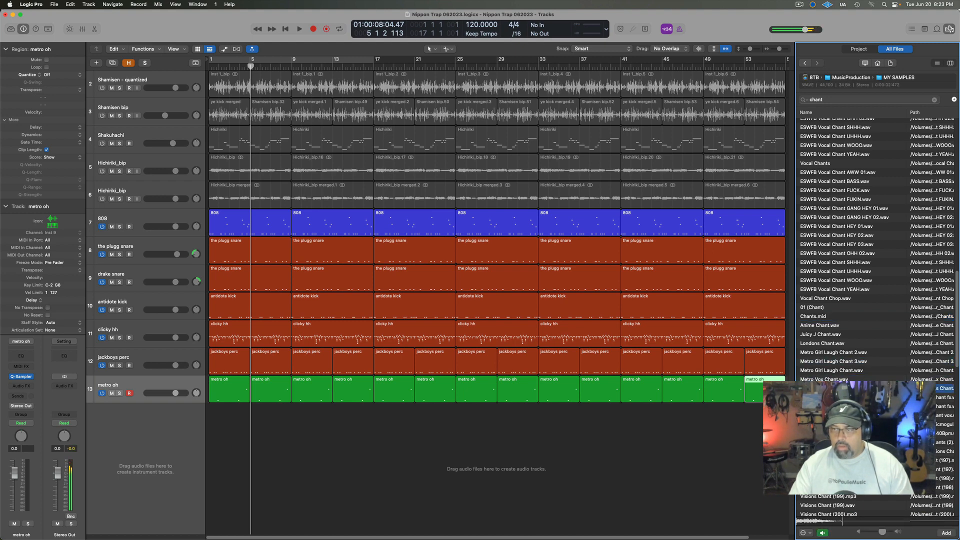
key(Up)
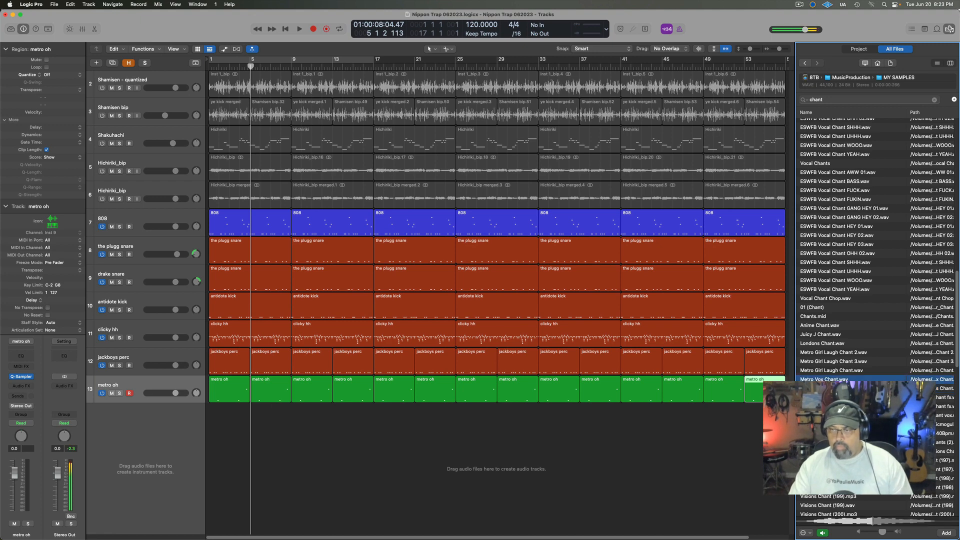
key(Down)
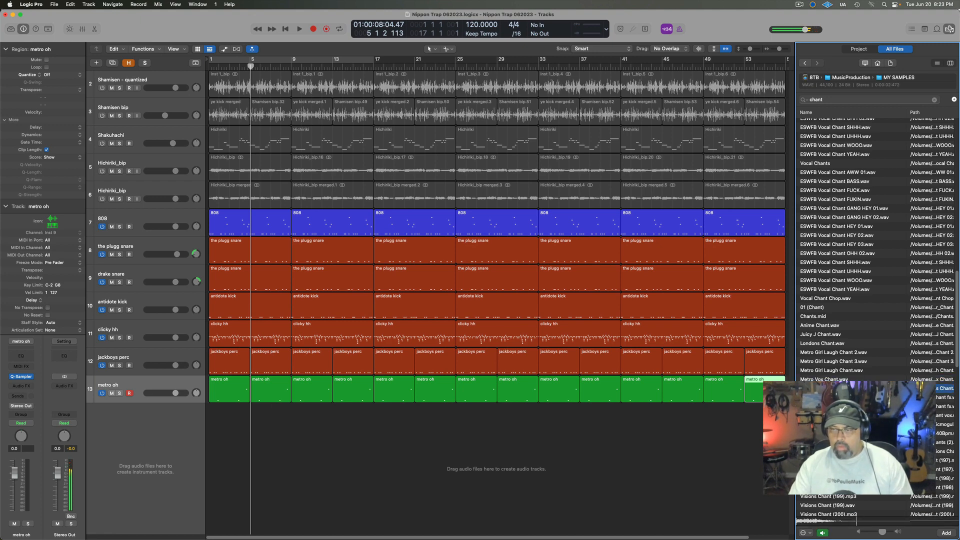
key(Down)
key(Down)
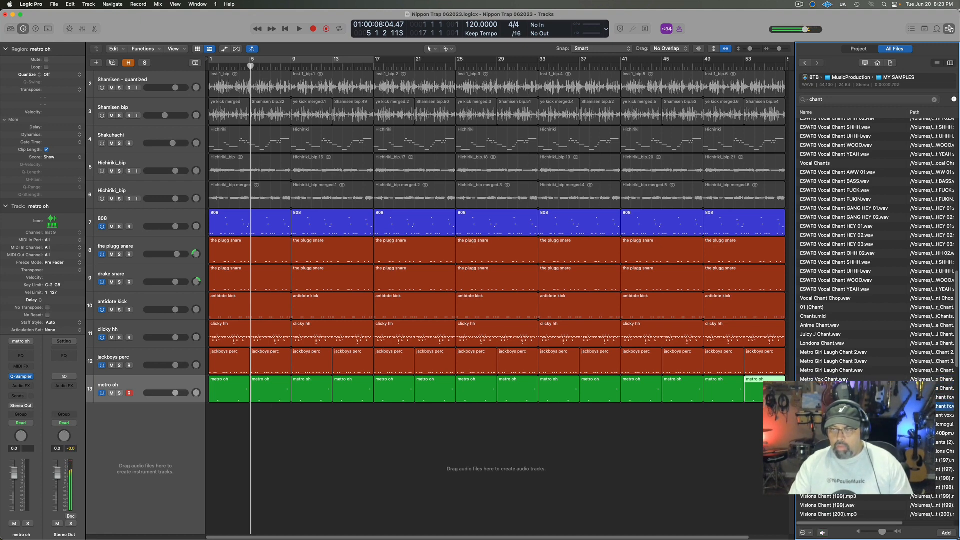
key(Up)
key(Up)
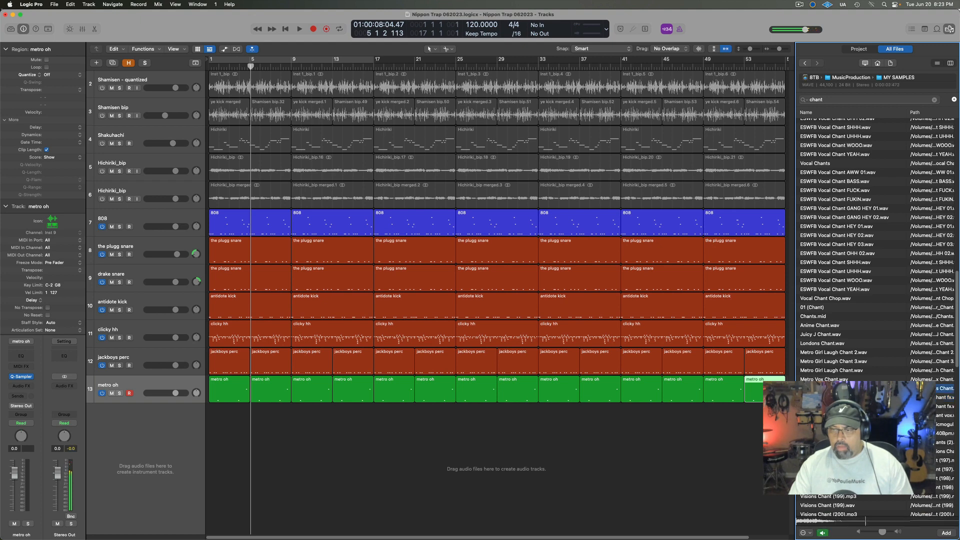
drag(829, 388, 293, 426)
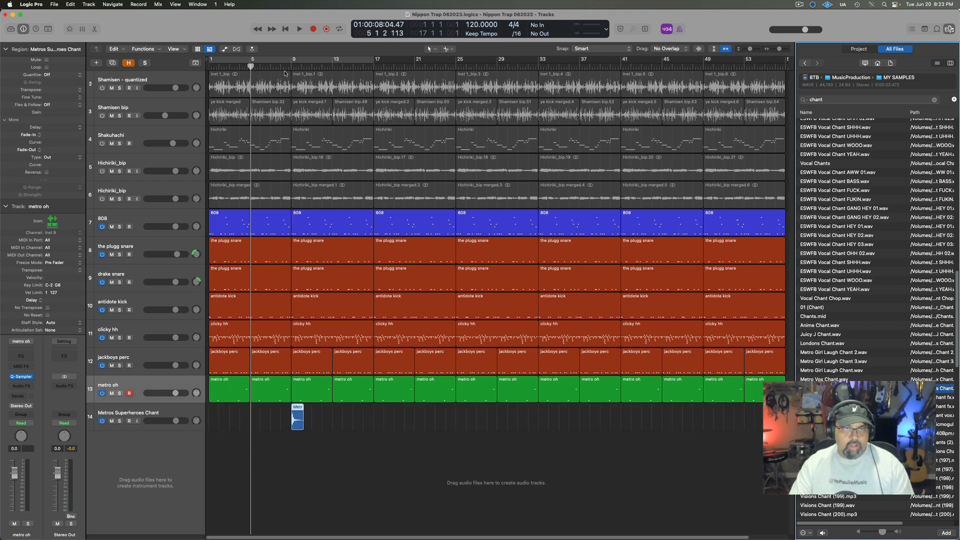
- Play the arrangement around bar 9 to hear the Metros Superheroes Chant region in context, examining it at close range
click(284, 66)
key(space)
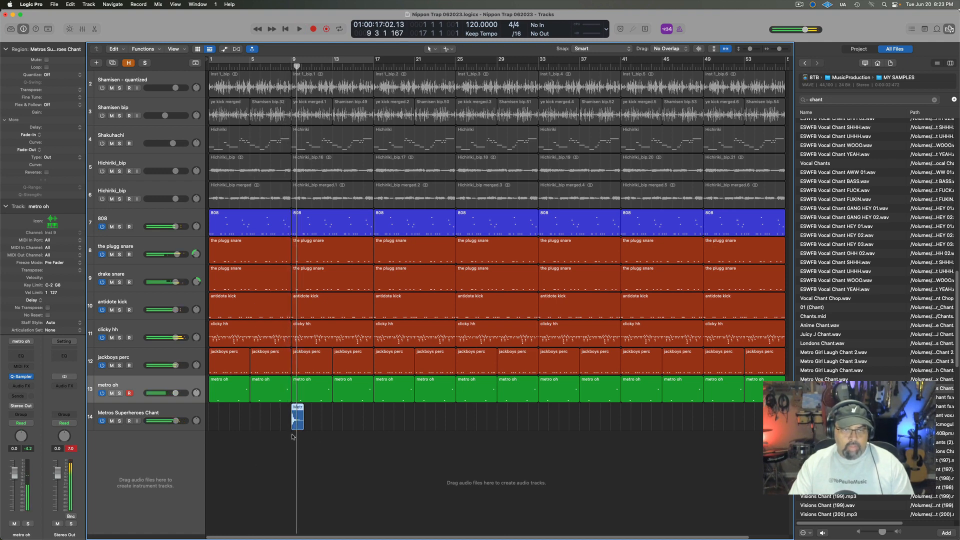
drag(779, 49, 777, 49)
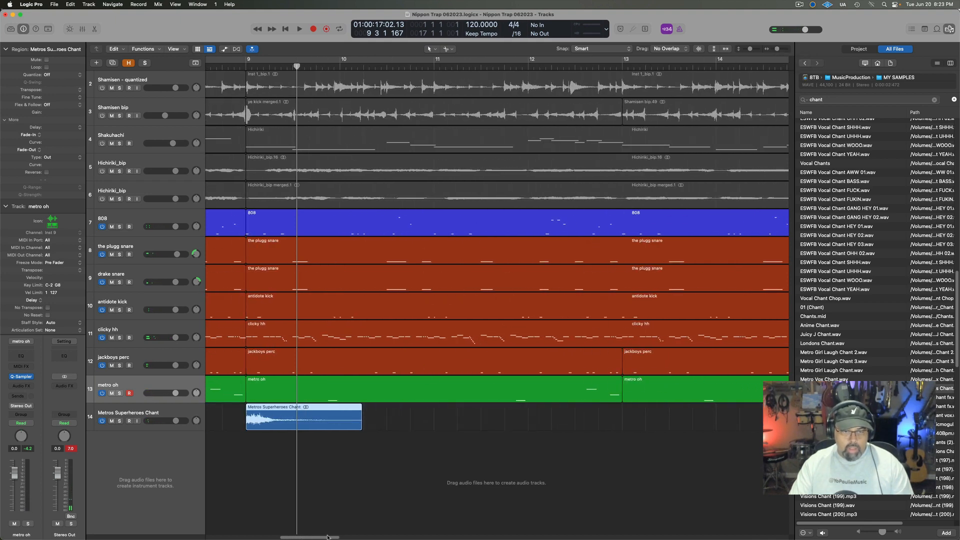
scroll(329, 530, left, 4)
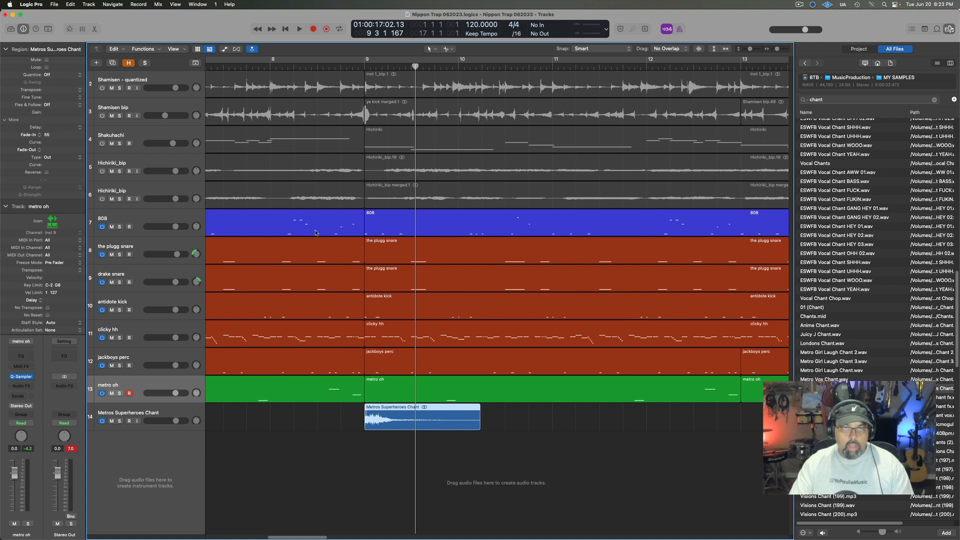
key(space)
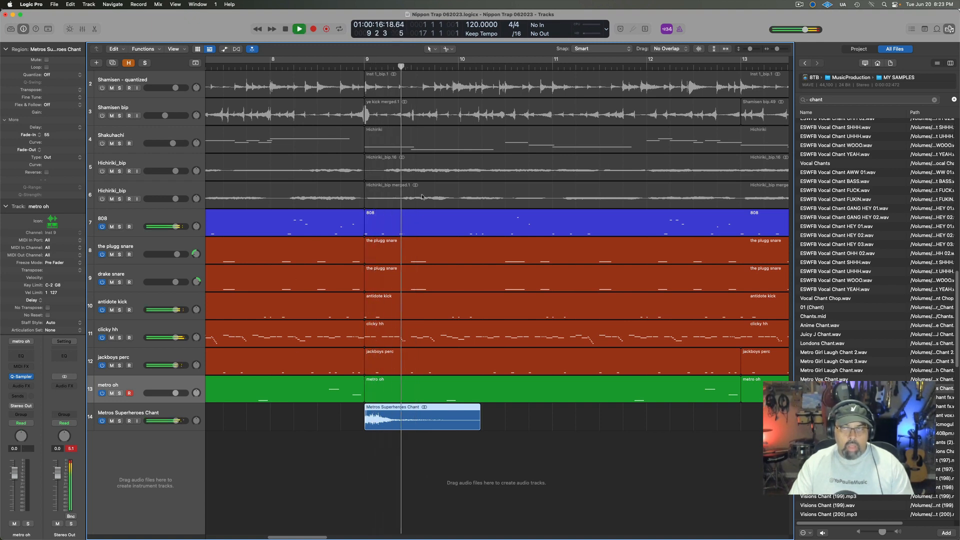
key(space)
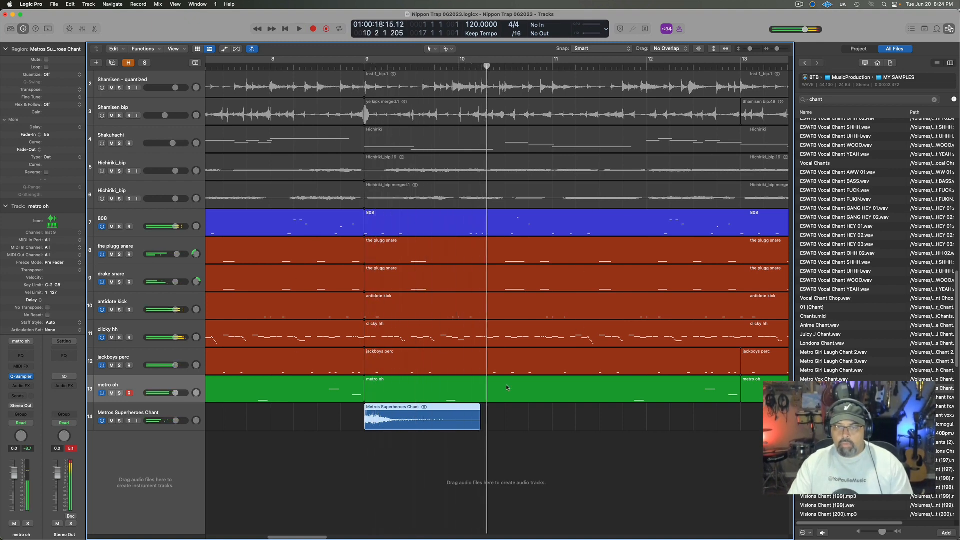
- Try time-stretching the Metros Superheroes Chant region to bar 13, play it back, and undo the stretch
drag(477, 429, 738, 423)
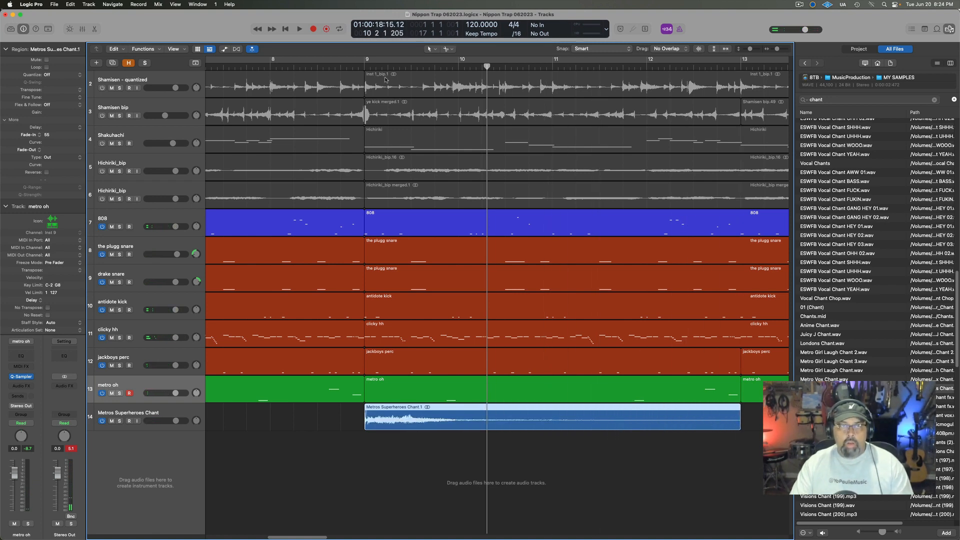
key(space)
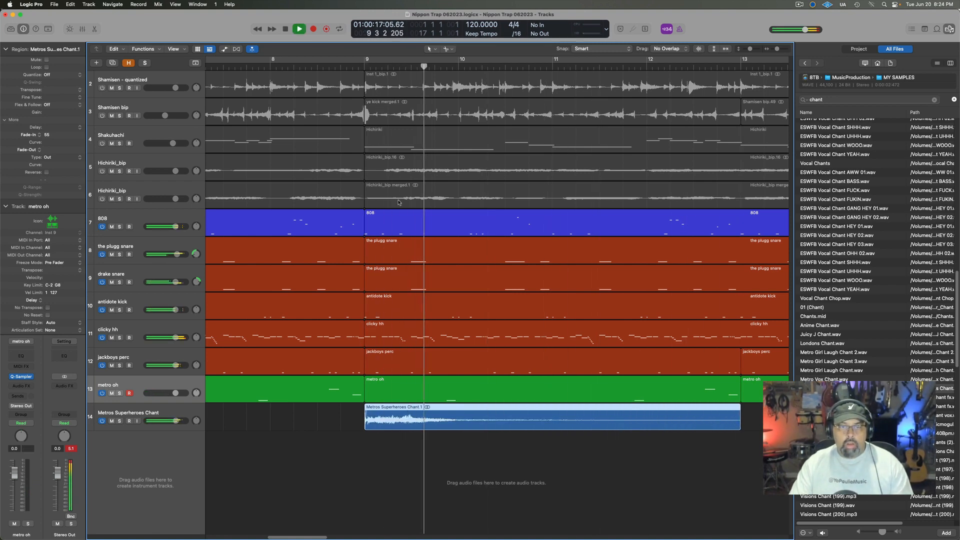
key(space)
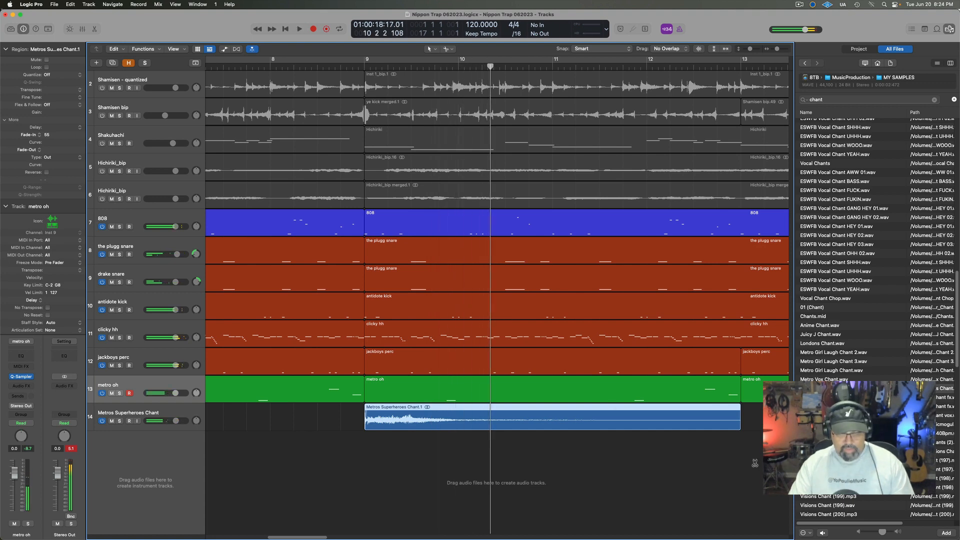
key(super+z)
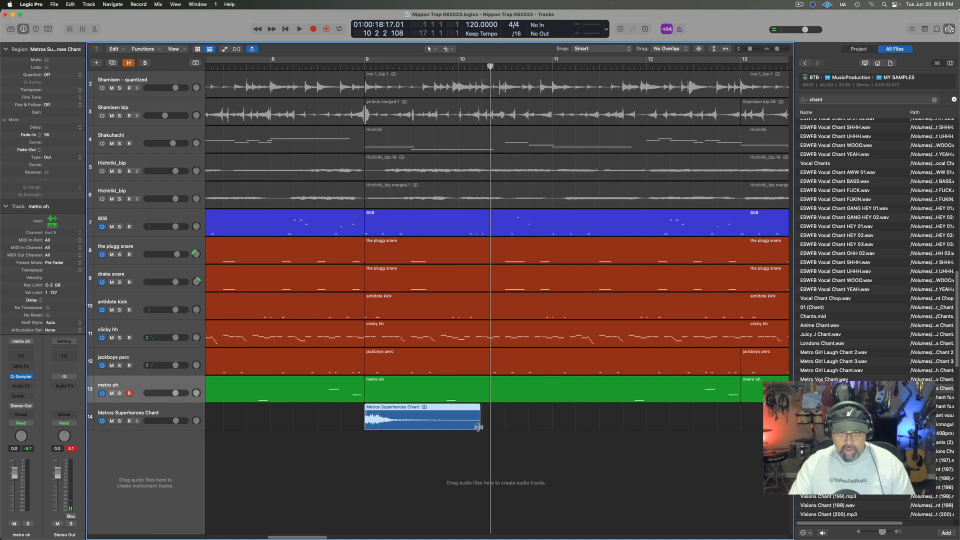
- Time-stretch the Metros Superheroes Chant region to end just past bar 11 and play it back from bar 9
drag(478, 428, 480, 427)
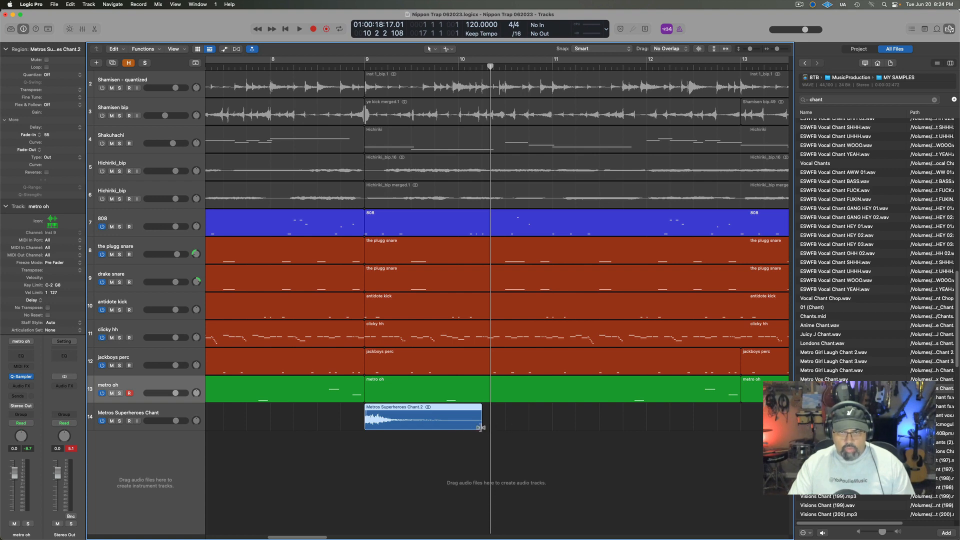
drag(480, 427, 574, 429)
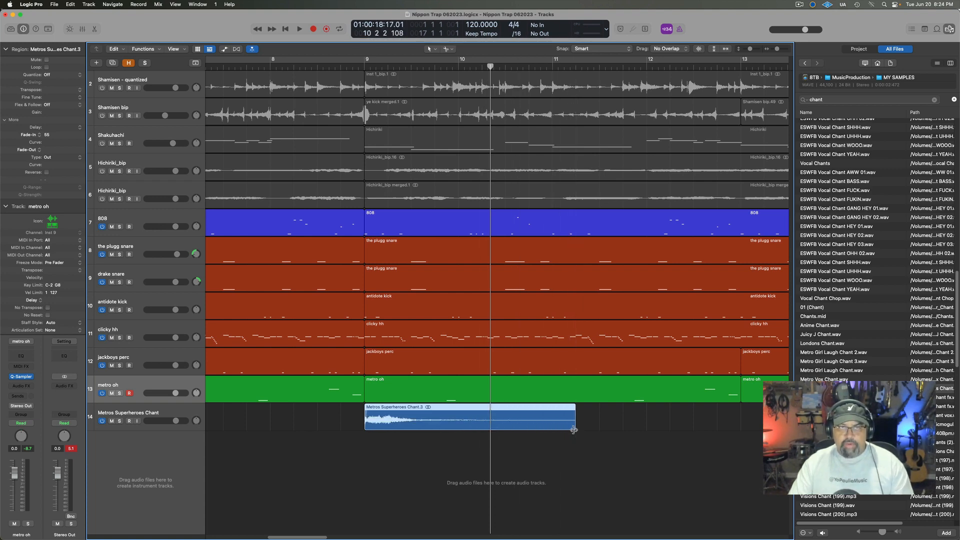
key(space)
double_click(366, 66)
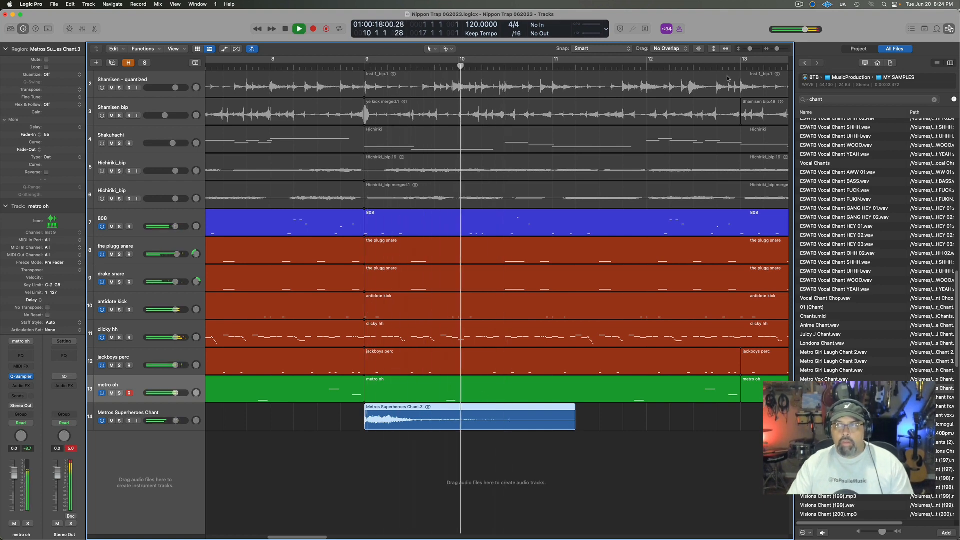
click(950, 29)
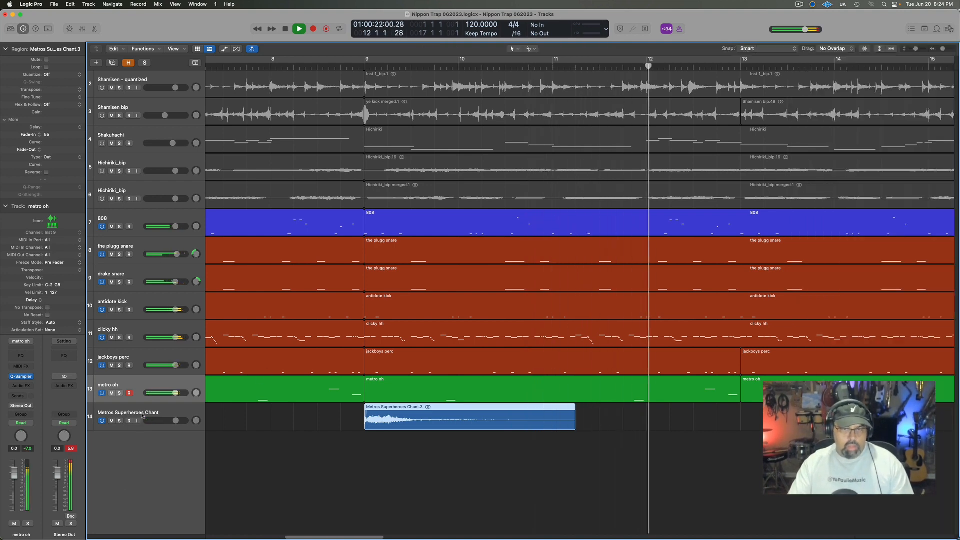
key(space)
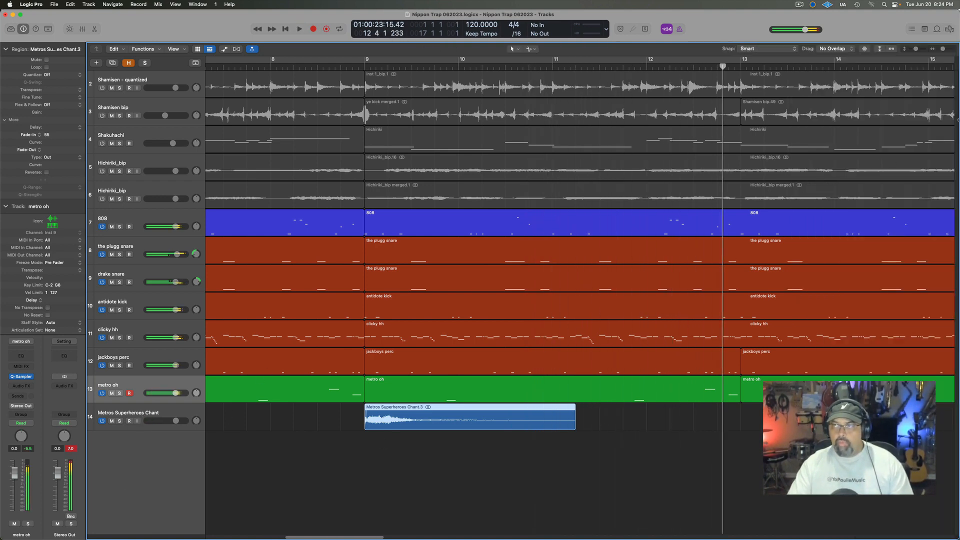
- Search MY SAMPLES for "chant" again and audition boomin chant fx, crowd chant fx, npc chant vox, Delay Chant 140Bpm and Chants (2)
click(949, 29)
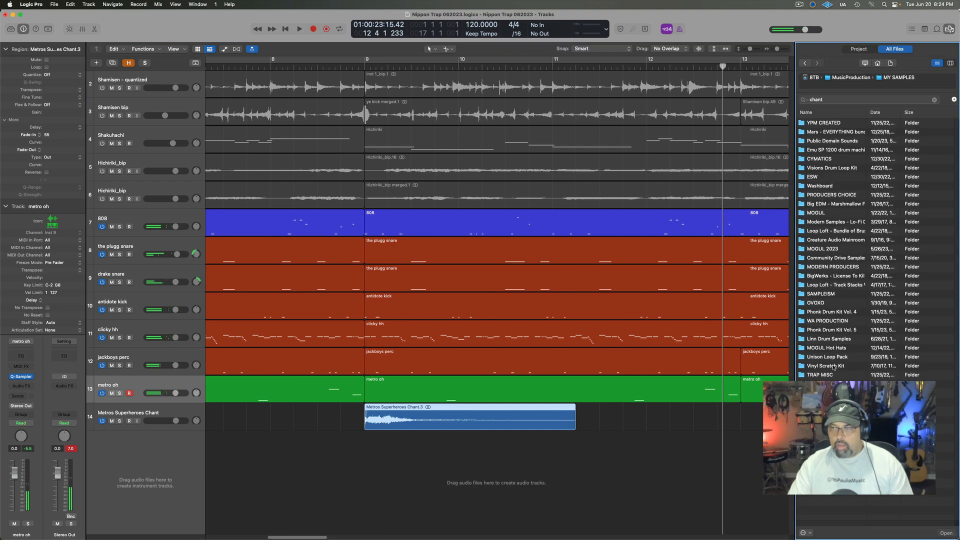
click(837, 100)
key(Return)
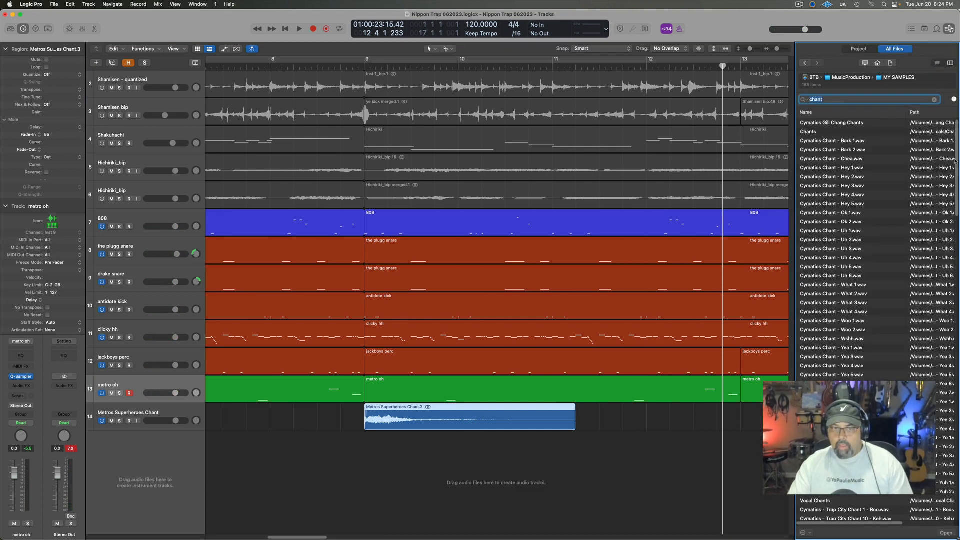
drag(955, 176, 959, 340)
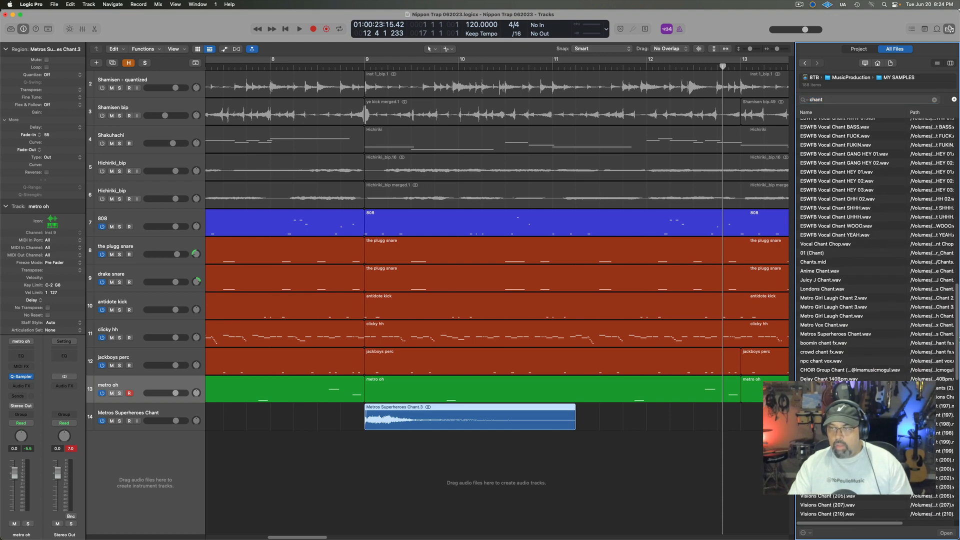
click(832, 327)
click(824, 344)
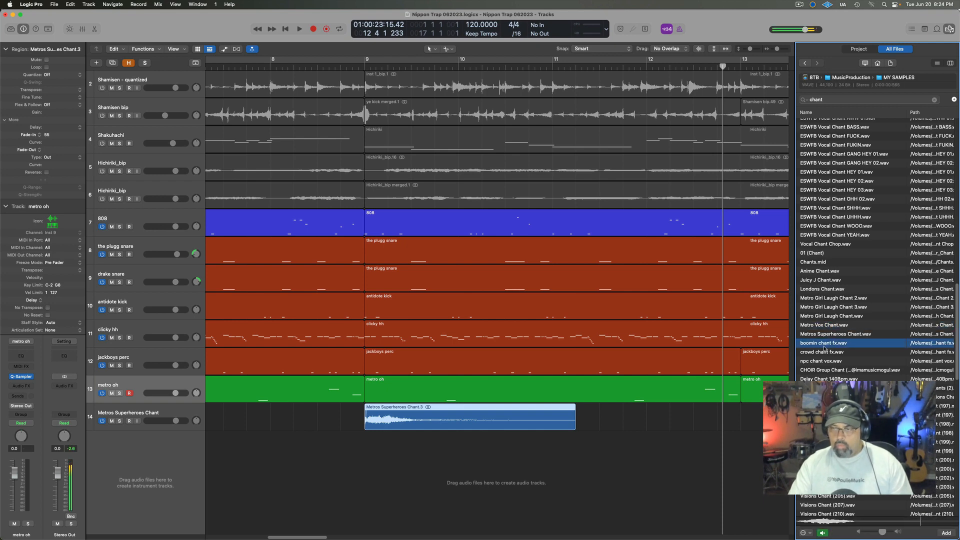
click(824, 352)
click(823, 361)
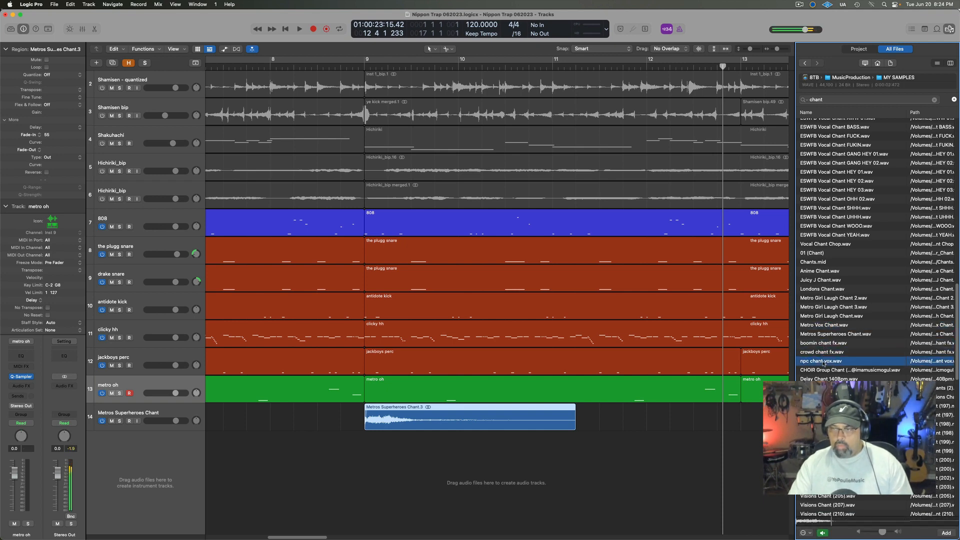
click(830, 378)
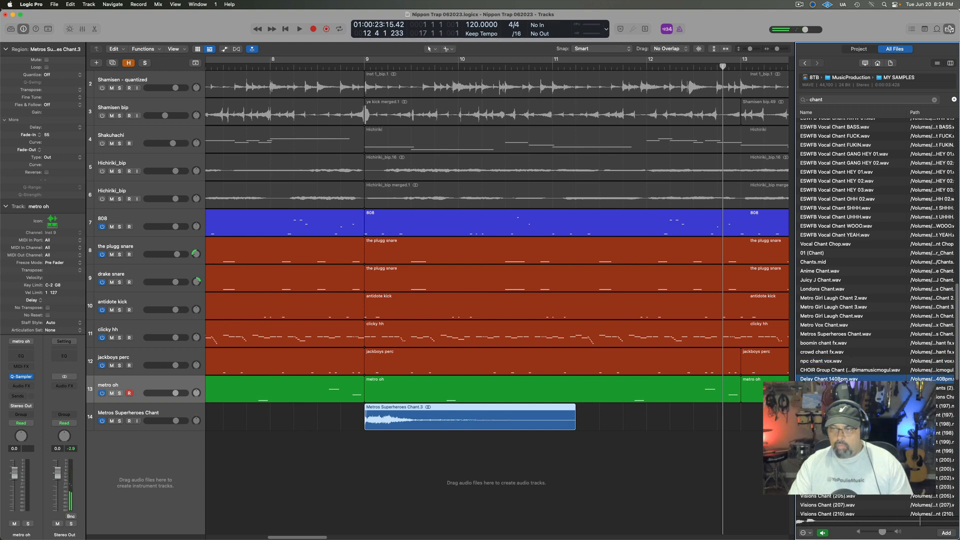
click(824, 388)
drag(957, 342, 959, 371)
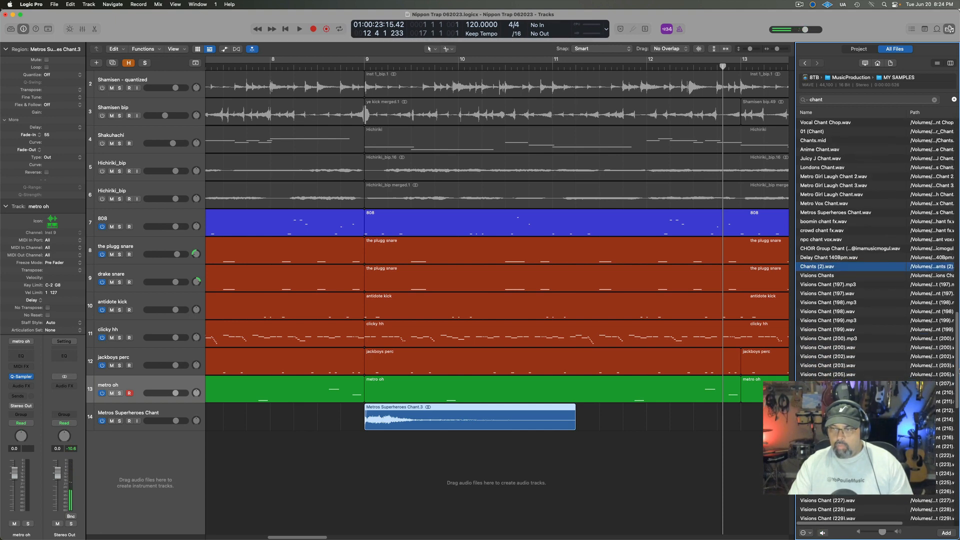
- Audition the Visions Chant samples (197), (198) and (199), comparing them with Visions Chant (197).wav
click(834, 320)
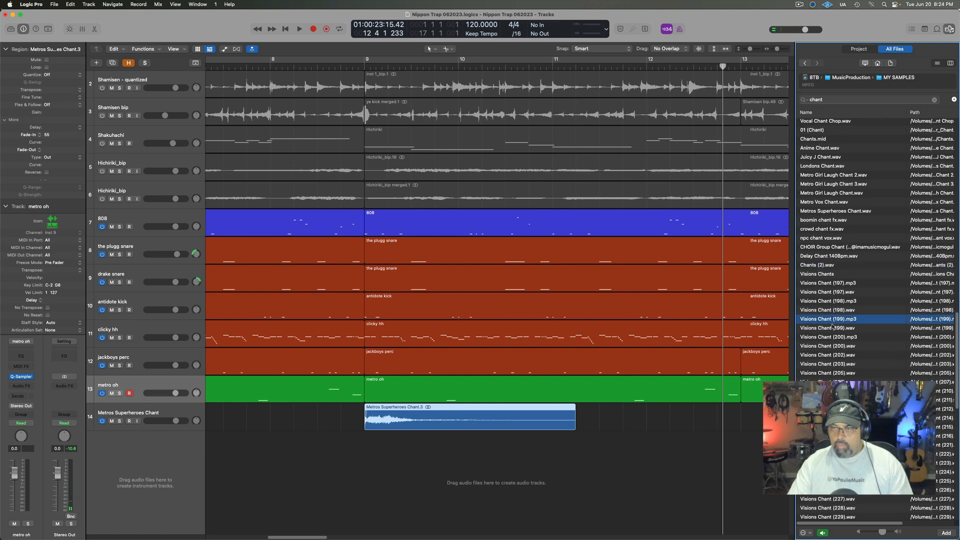
click(823, 294)
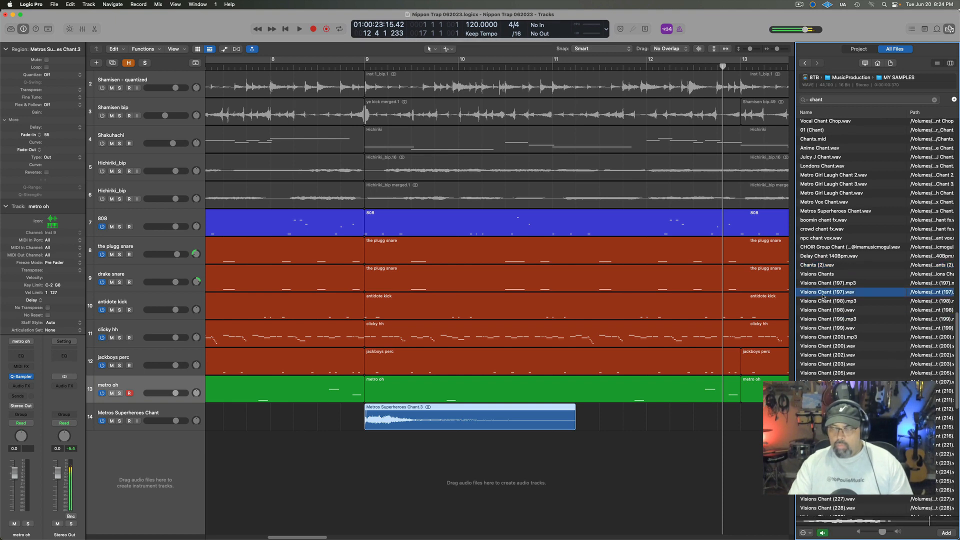
click(820, 301)
click(819, 294)
click(819, 284)
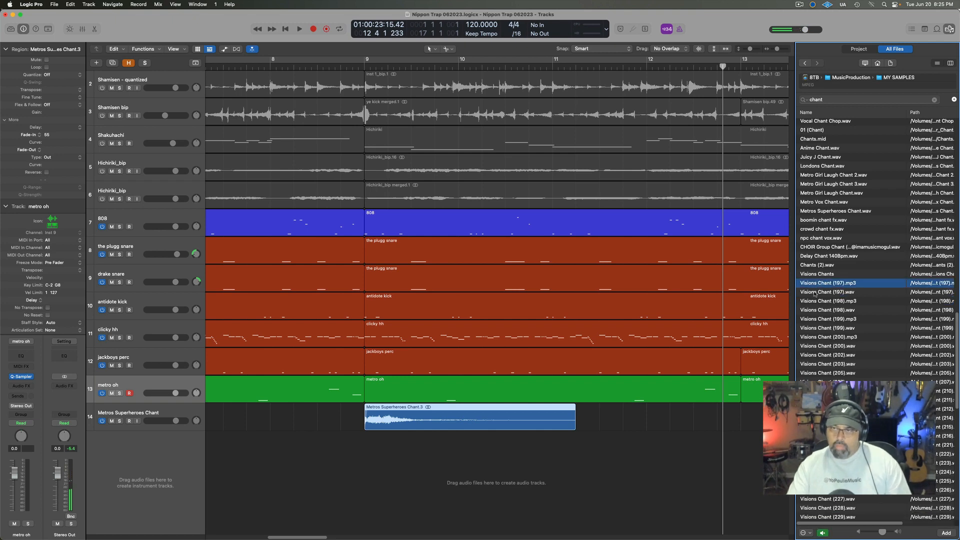
click(815, 294)
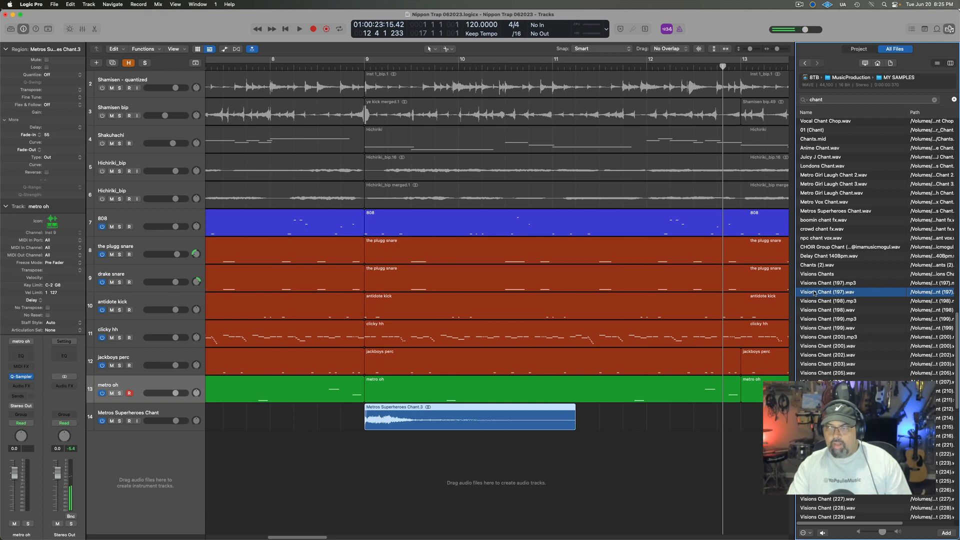
- Load Visions Chant (197).wav into Quick Sampler on a new track below the Metros chant and return to the full arrangement view
drag(815, 294, 145, 450)
click(145, 450)
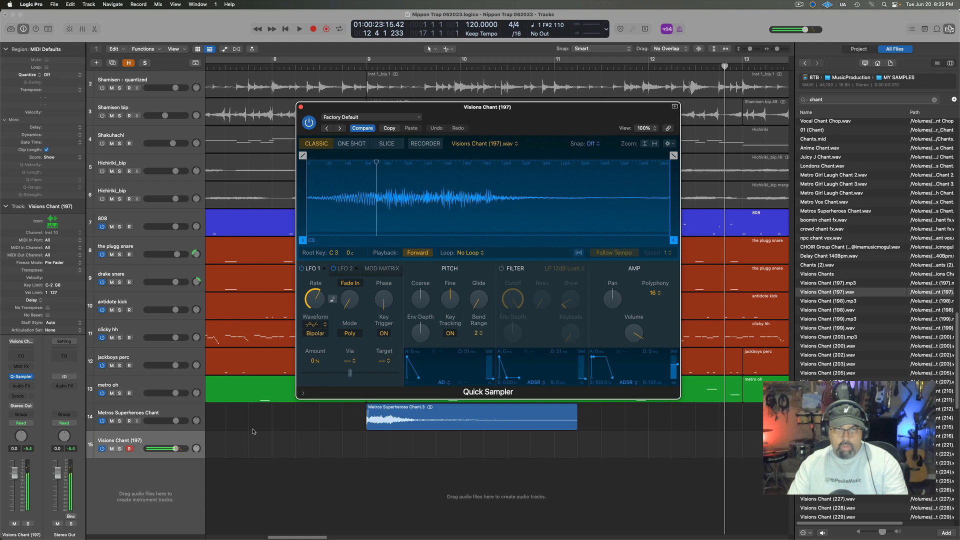
click(300, 107)
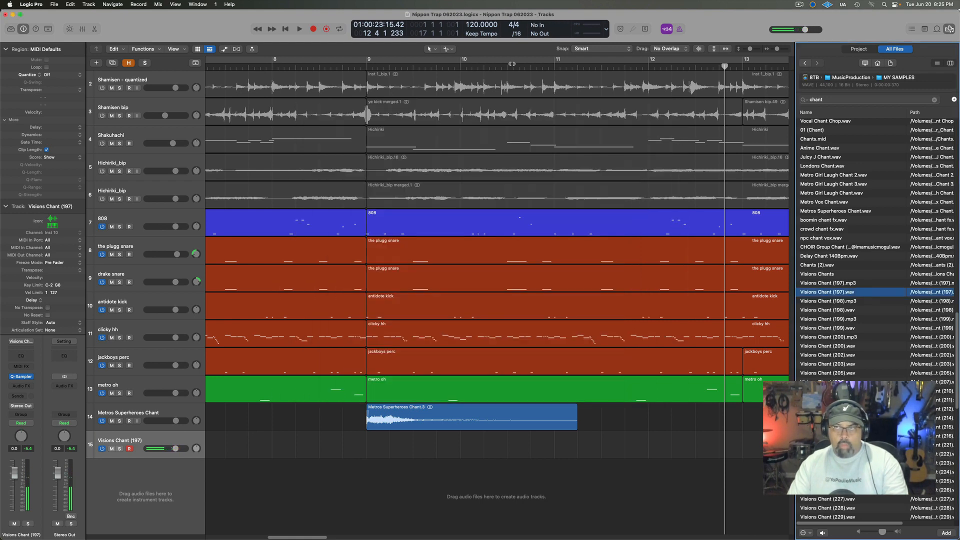
click(948, 30)
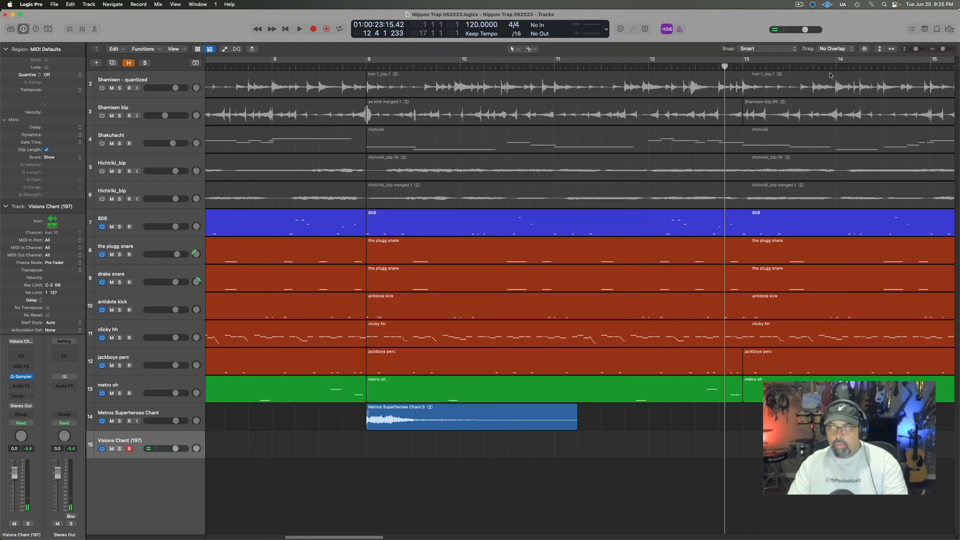
click(891, 49)
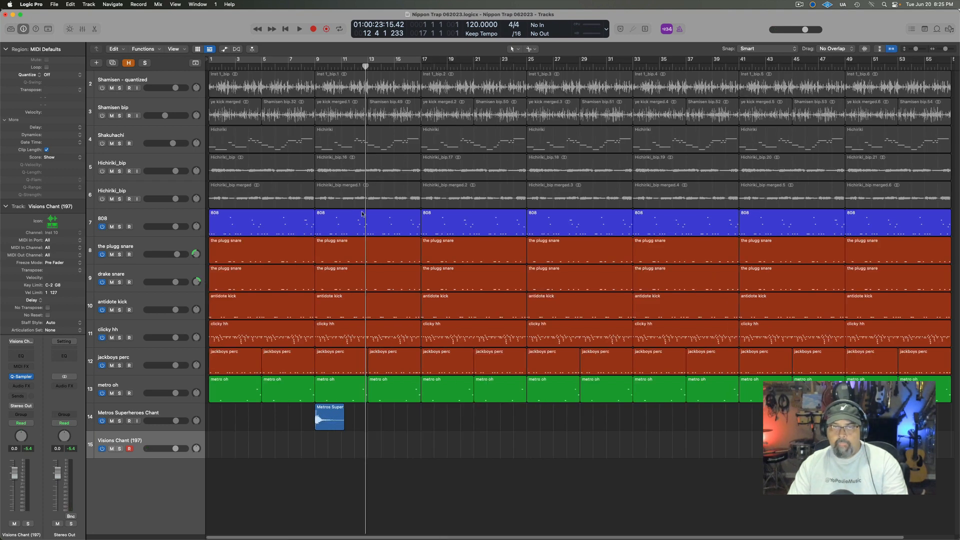
- Lower both chant tracks' volume, with Visions Chant (197) at -4.1 dB, and record a Visions Chant part from bar 33 to 37
key(space)
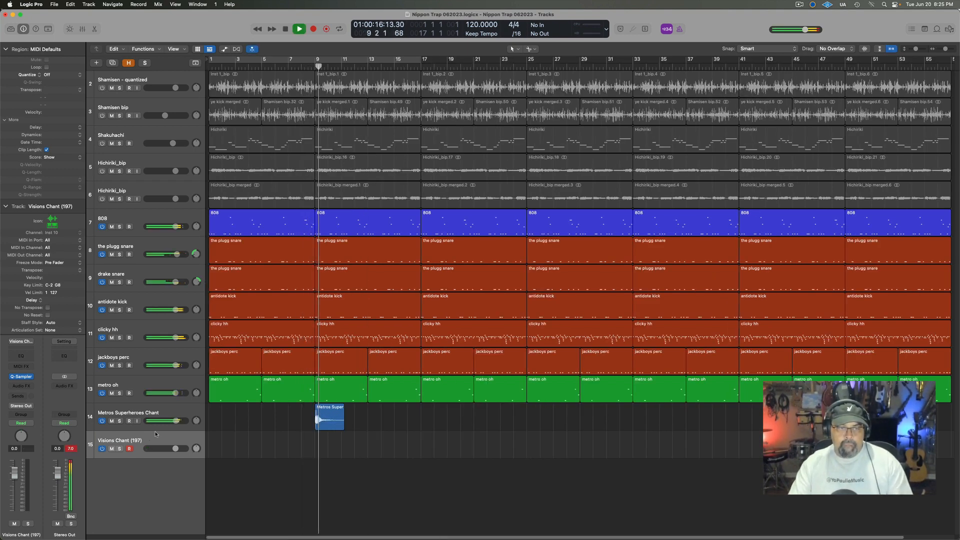
drag(176, 421, 160, 452)
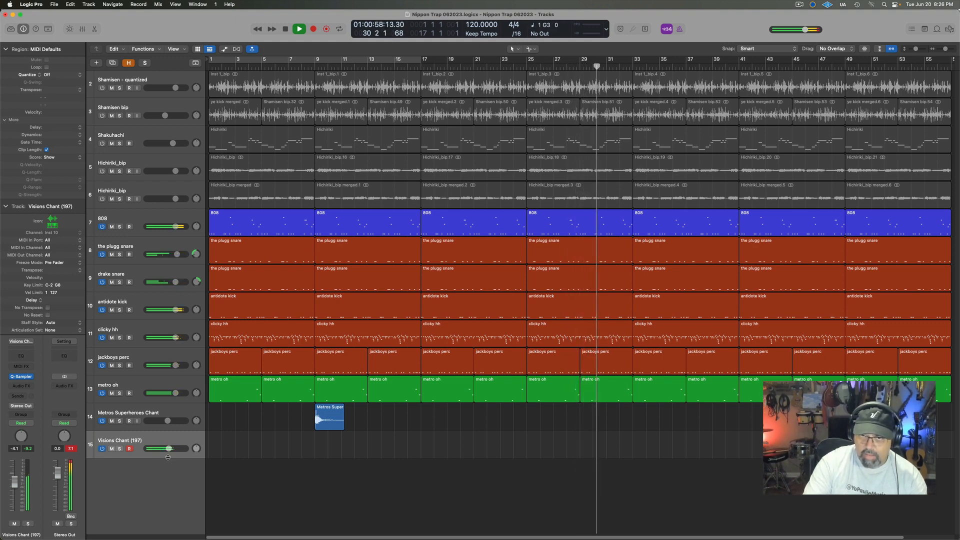
key(r)
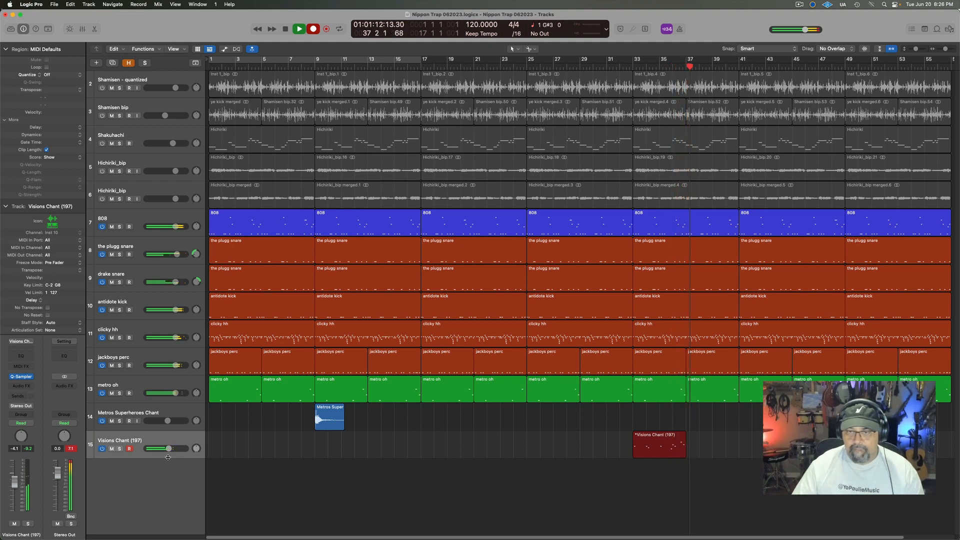
key(space)
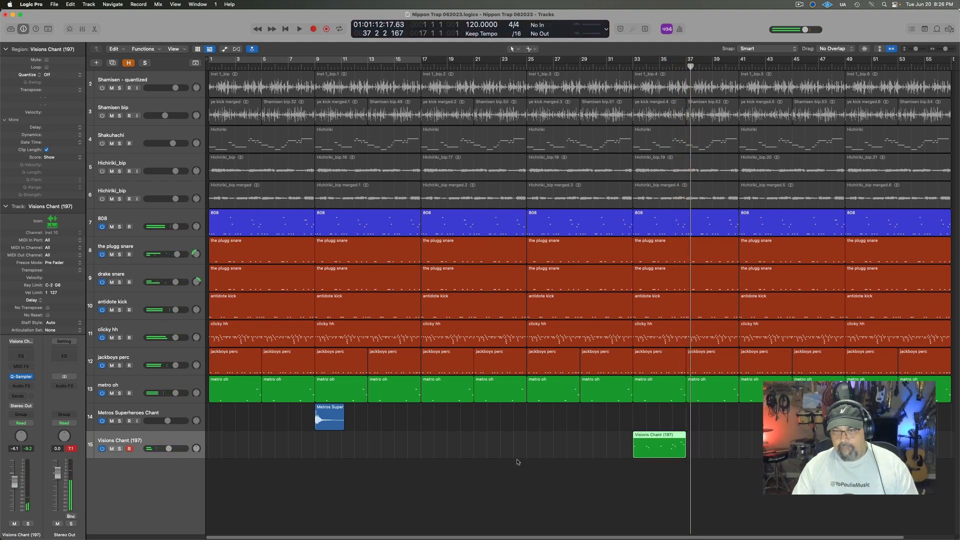
- Quantize all notes of the recorded Visions Chant (197) region to 1/16 Note in the Piano Roll and play it back
double_click(663, 451)
key(super+a)
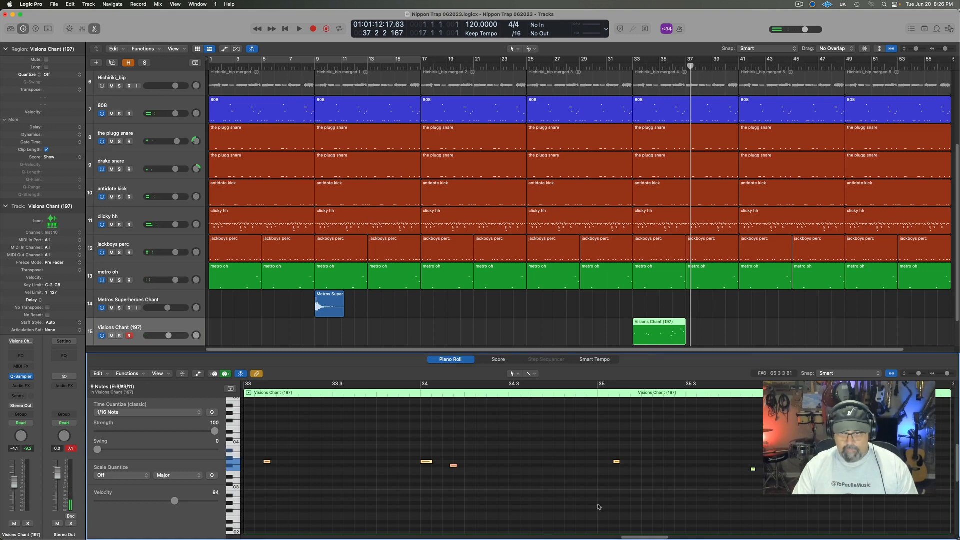
key(space)
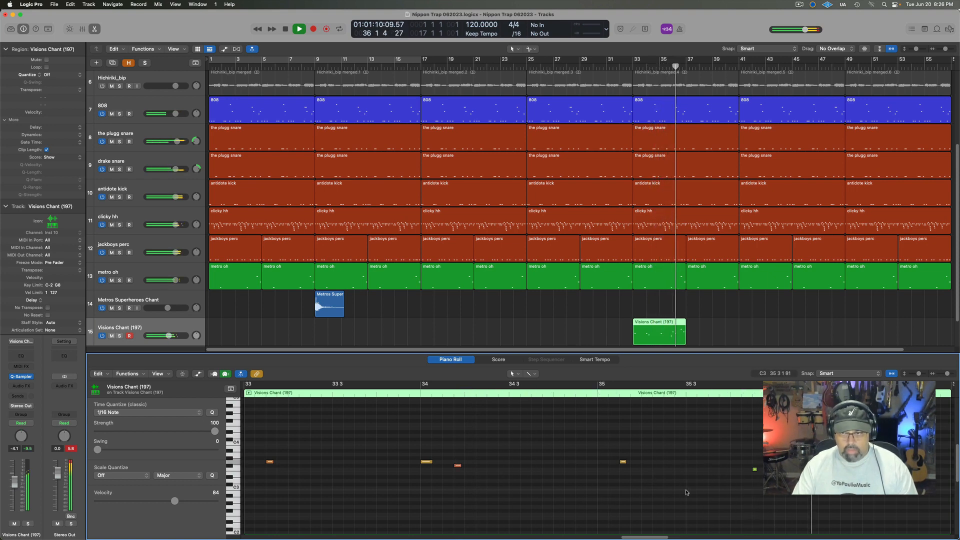
- Lower the last two chant notes in bar 36 by three semitones and resume playback
key(space)
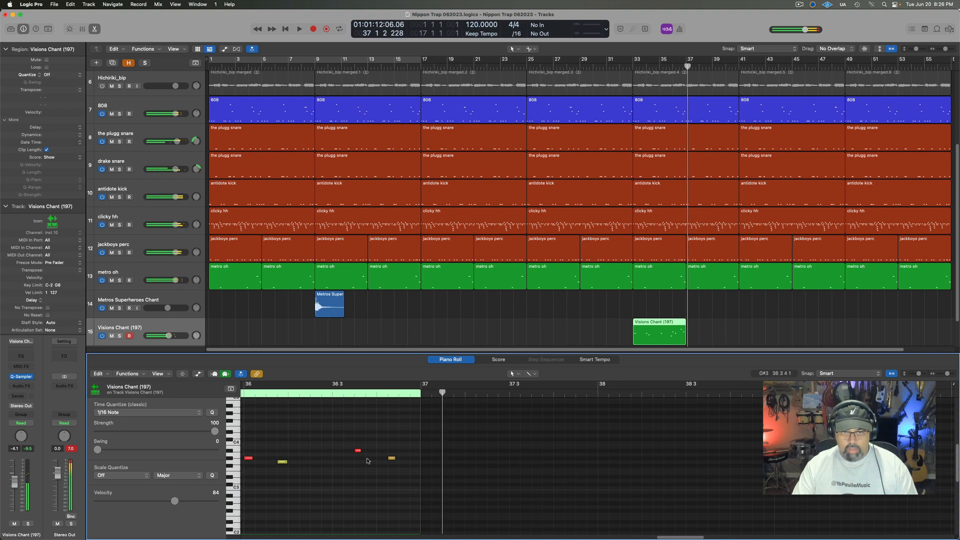
drag(350, 438, 393, 471)
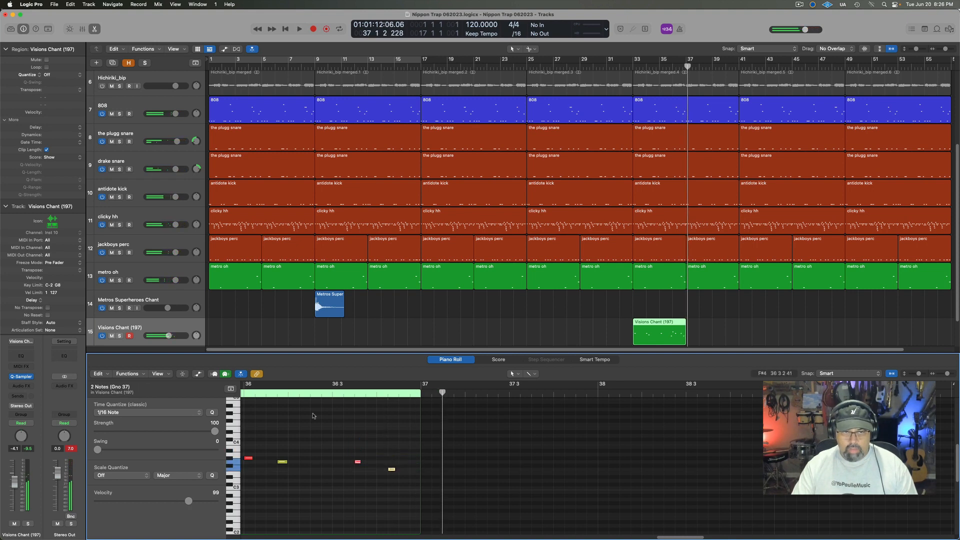
key(space)
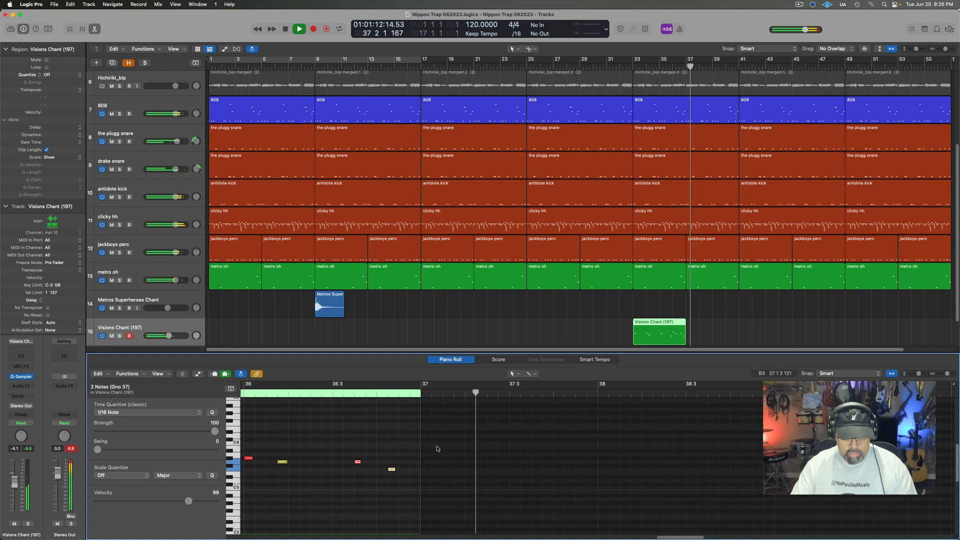
- Repeat the Visions Chant (197) region once from bar 37 and copy the Metros Superheroes Chant region to bar 41
key(e)
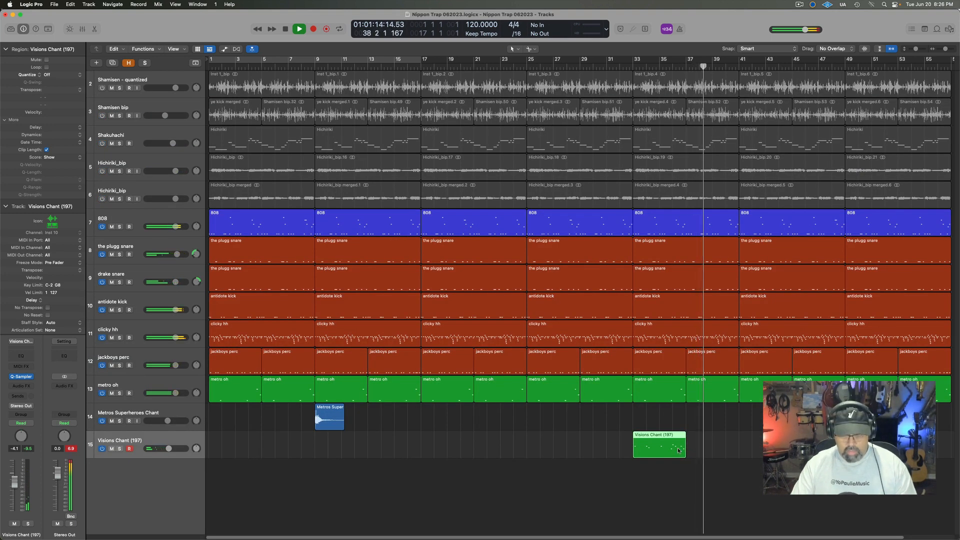
key(super+r)
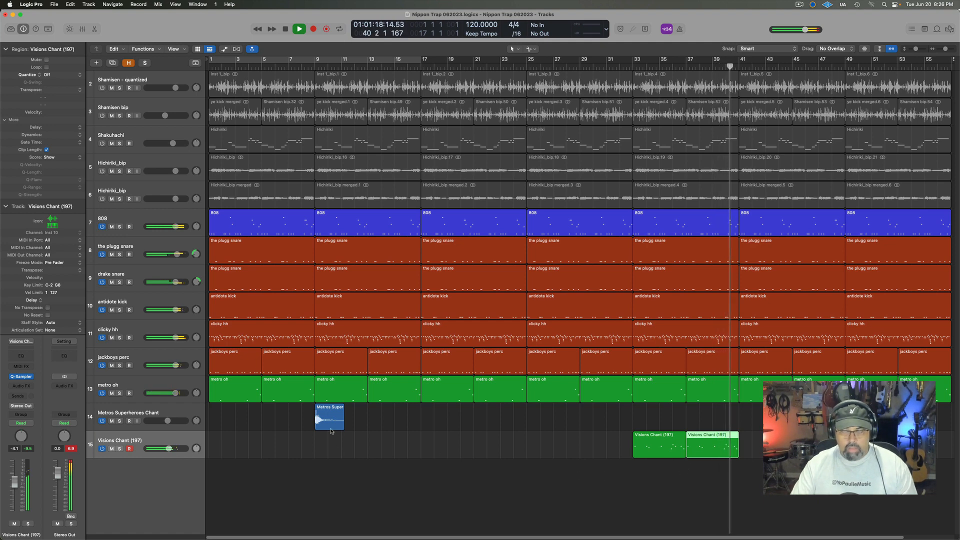
key(space)
drag(328, 421, 752, 412)
- Lower the Metros Superheroes Chant track to -8.0 dB and the Visions Chant (197) track to -5.5 dB during playback
key(space)
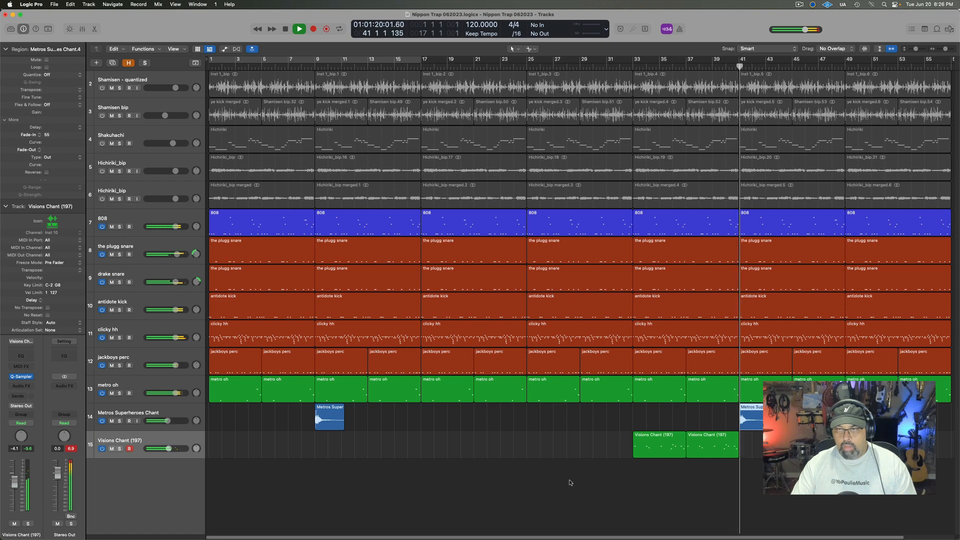
drag(168, 421, 162, 449)
key(space)
- Send both chant tracks to the Bus 1 REVERB with a raised send level and play back the passage around bar 41
key(x)
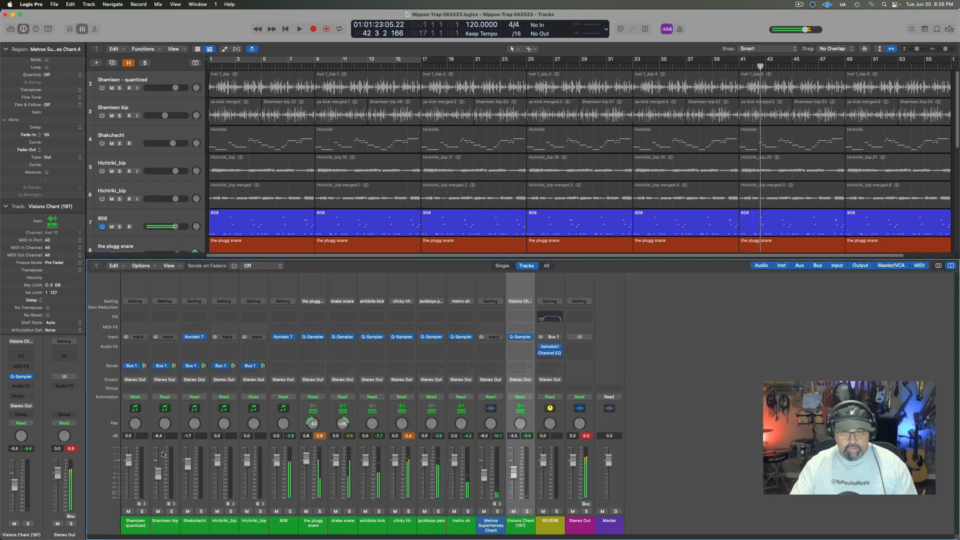
click(501, 526)
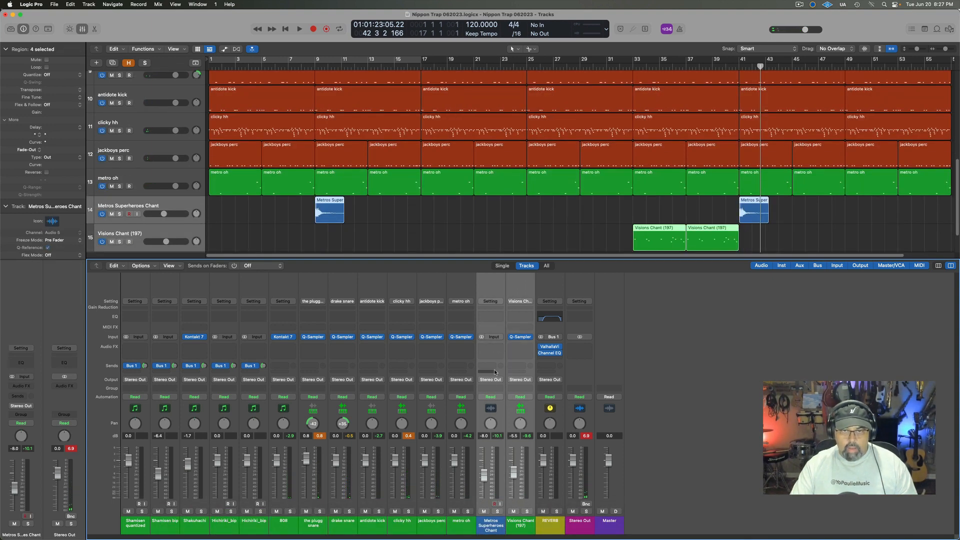
click(493, 366)
mouse_move(505, 377)
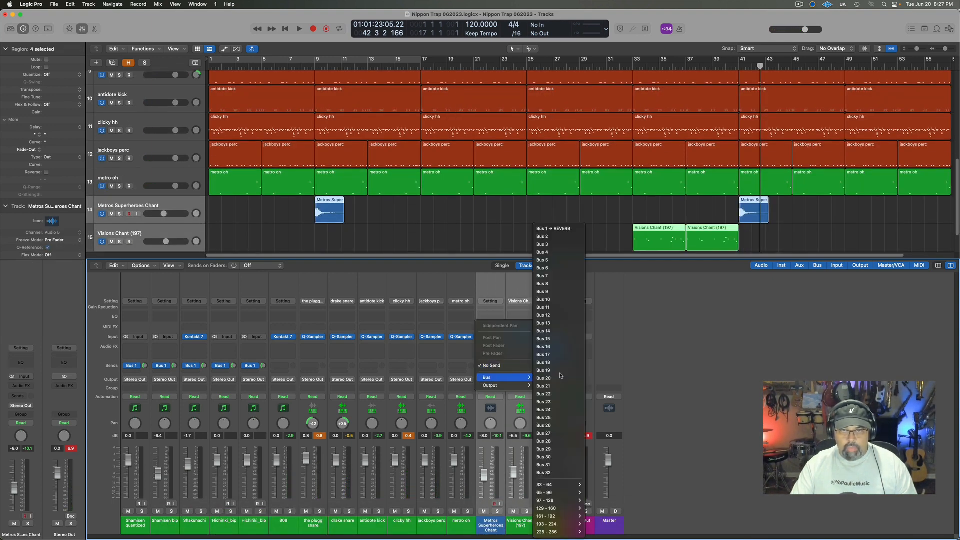
click(566, 230)
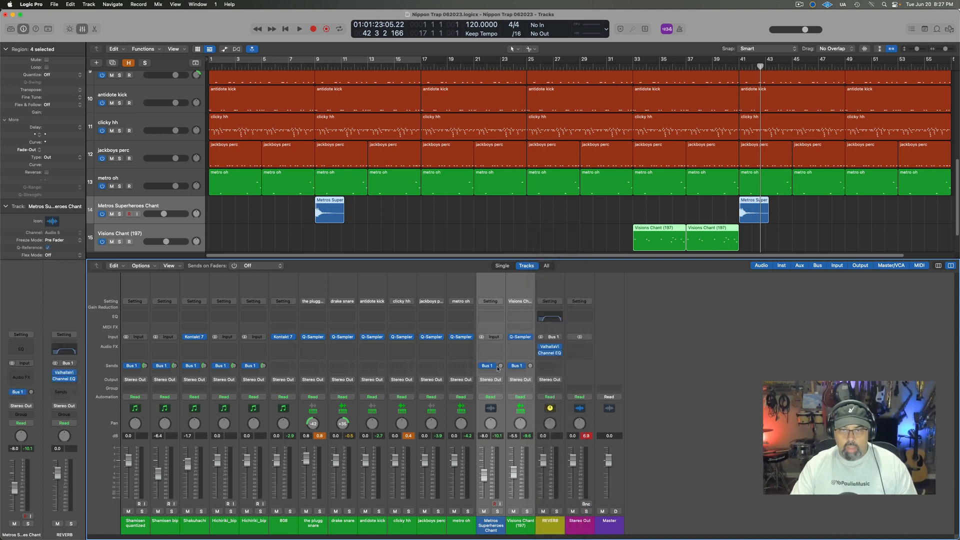
key(space)
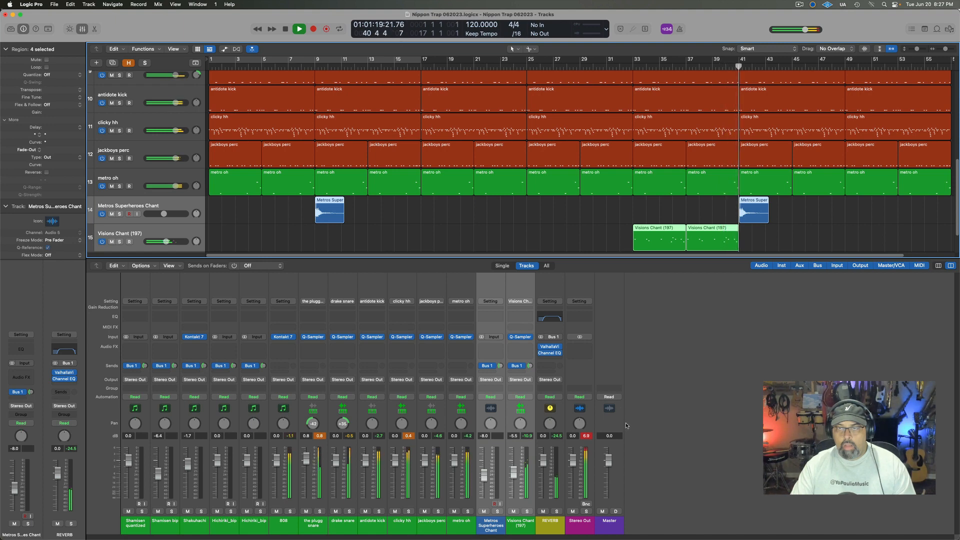
key(e)
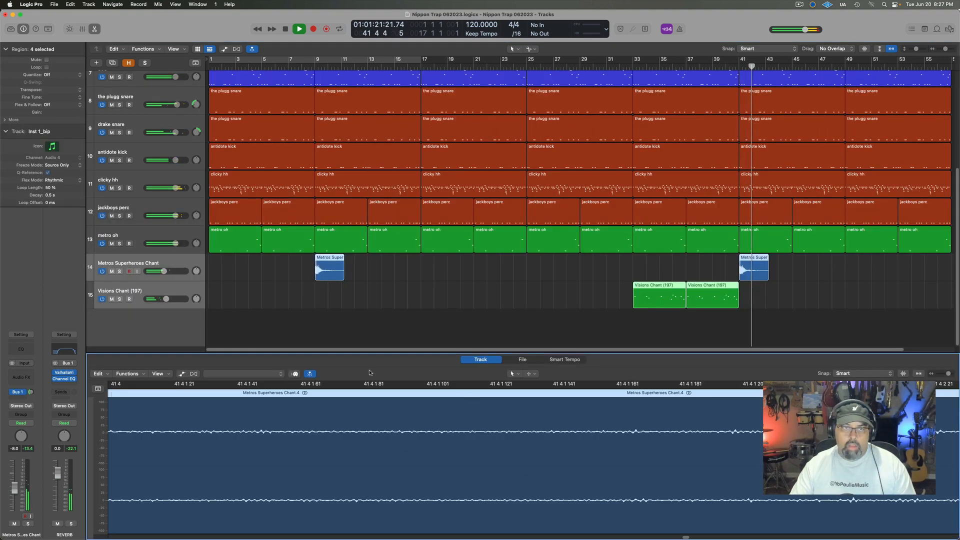
key(e)
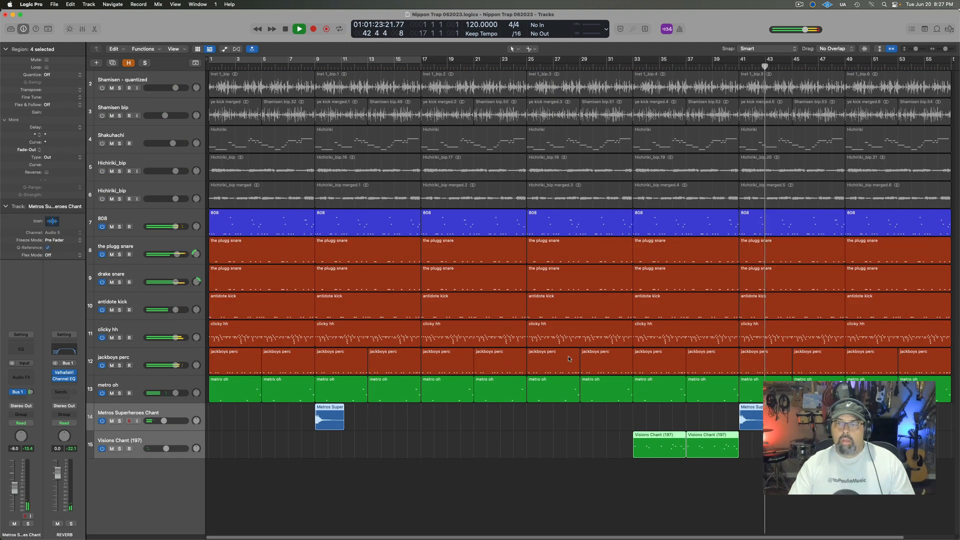
key(space)
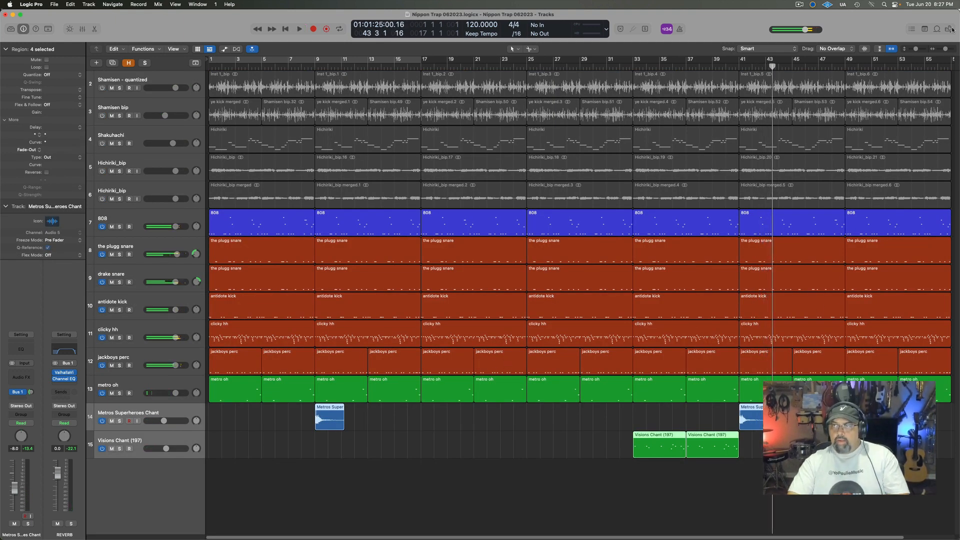
- Search the sample files for "impact" and audition Cymatics - Ultimate Impact 14, 16 and 18
click(948, 29)
click(822, 99)
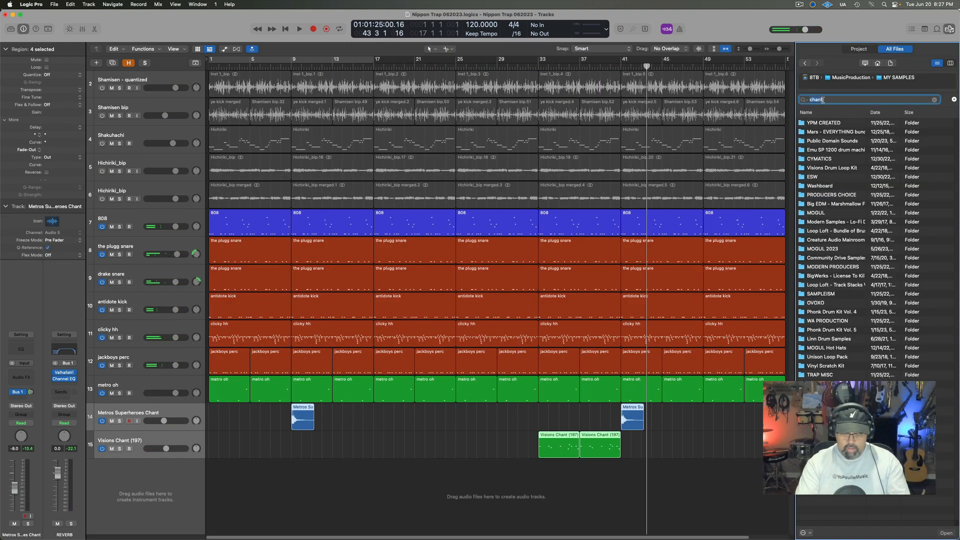
text(impact)
key(Return)
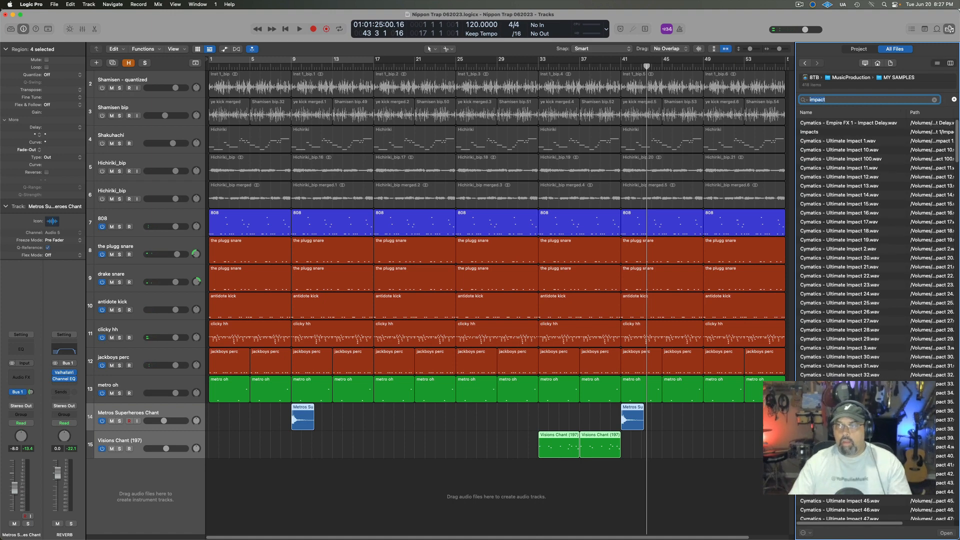
click(832, 196)
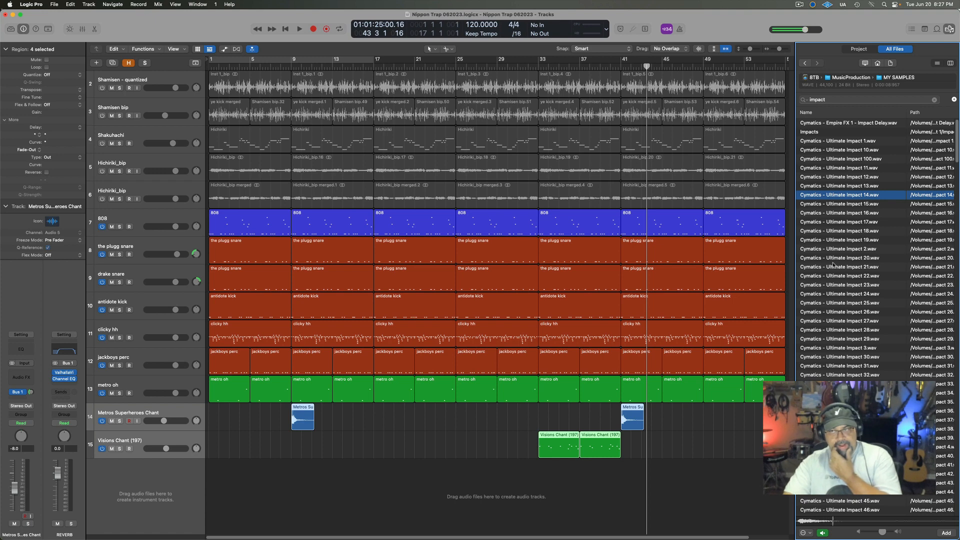
click(829, 212)
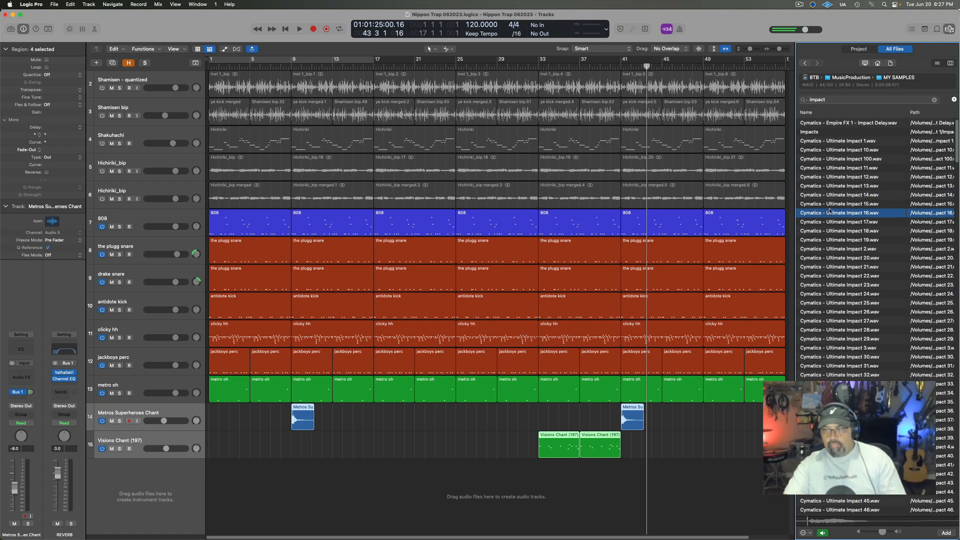
click(828, 231)
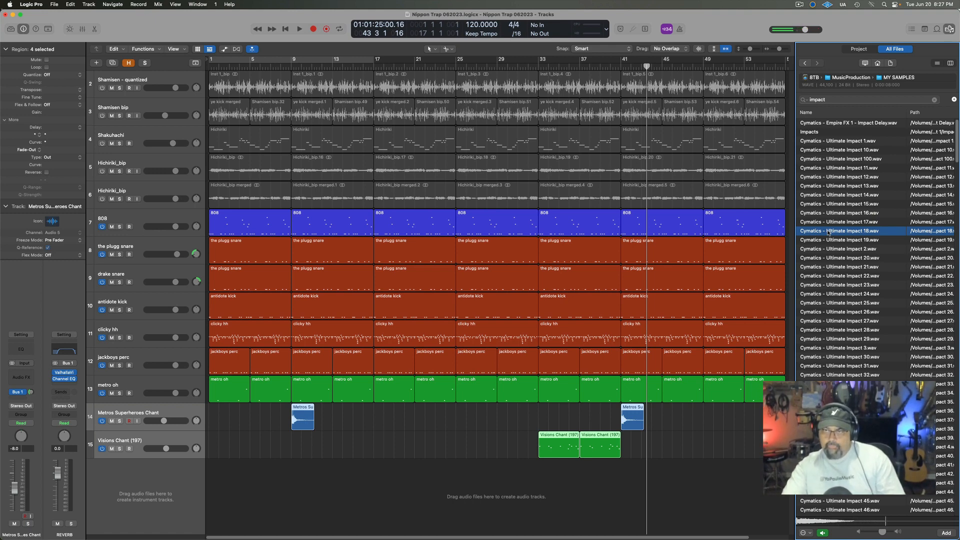
- Place Cymatics - Ultimate Impact 18.wav at bar 41 on a new track, lower its volume and play it back in the arrangement
drag(828, 231, 621, 507)
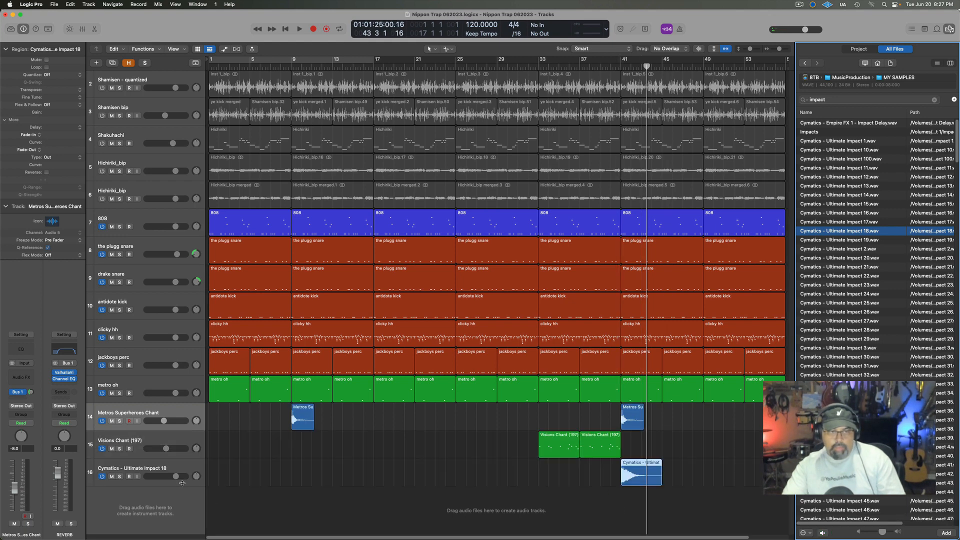
drag(176, 476, 166, 476)
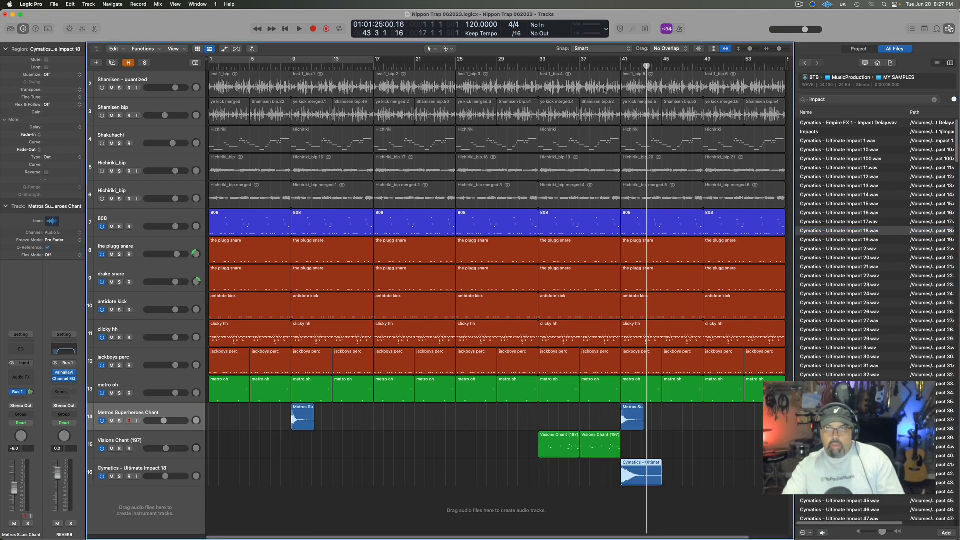
key(space)
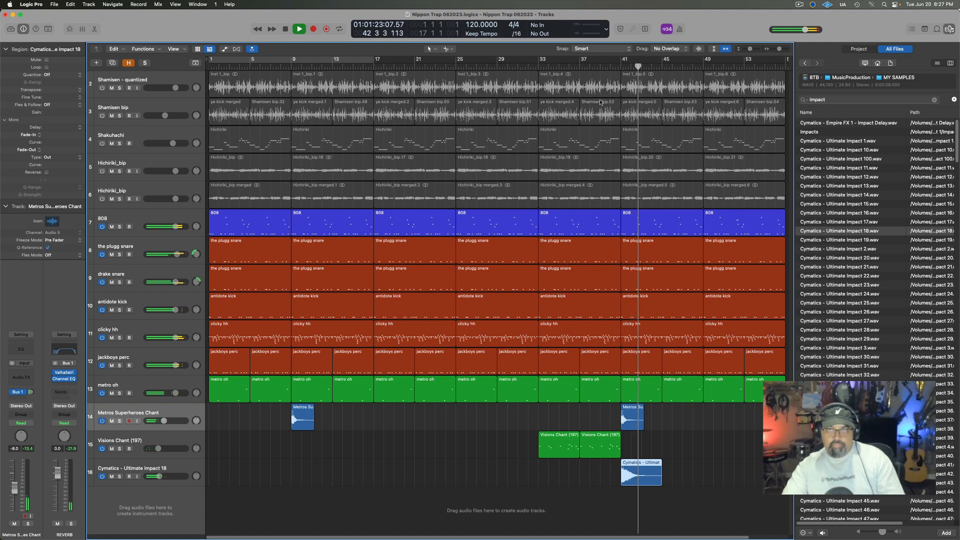
click(610, 66)
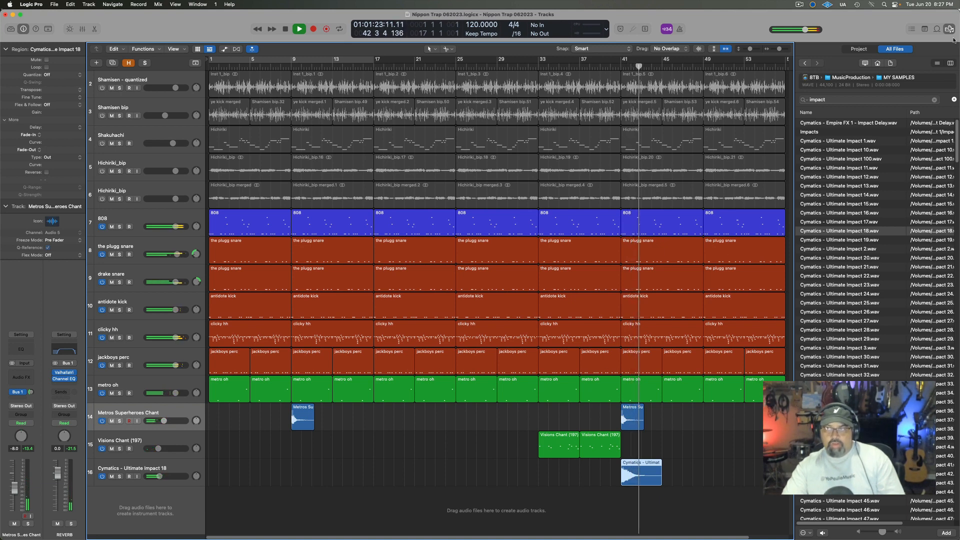
key(f)
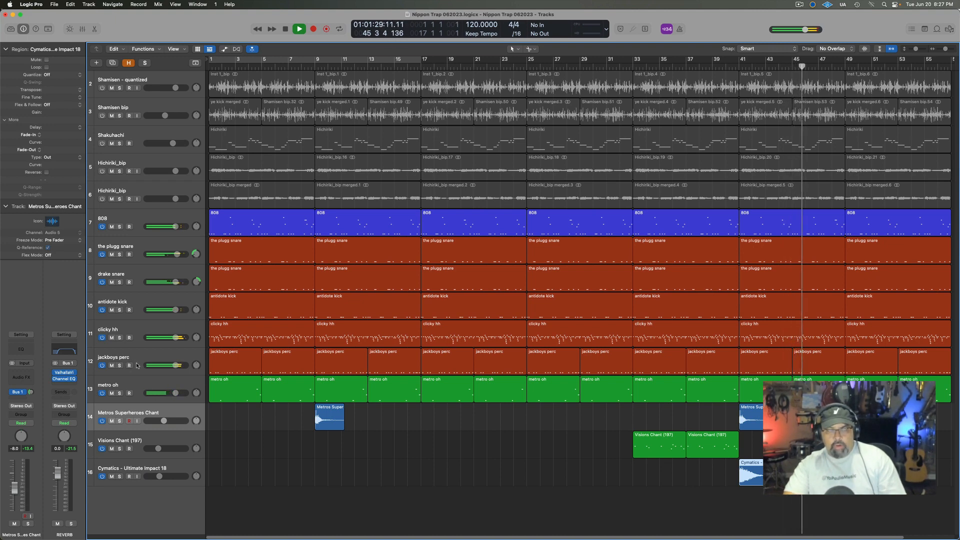
key(space)
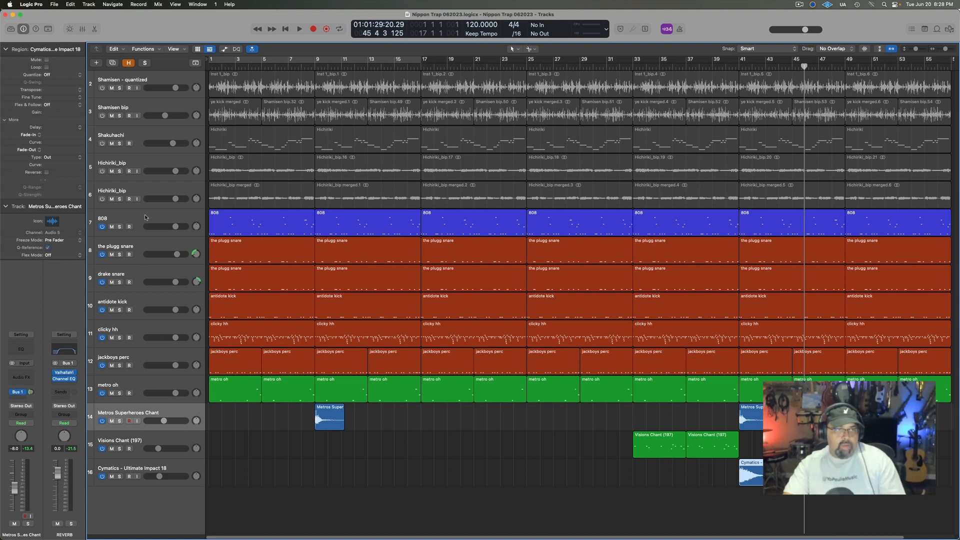
- Duplicate the Shakuhachi track, turn the original off again and move the empty duplicate below the 808 track
click(133, 131)
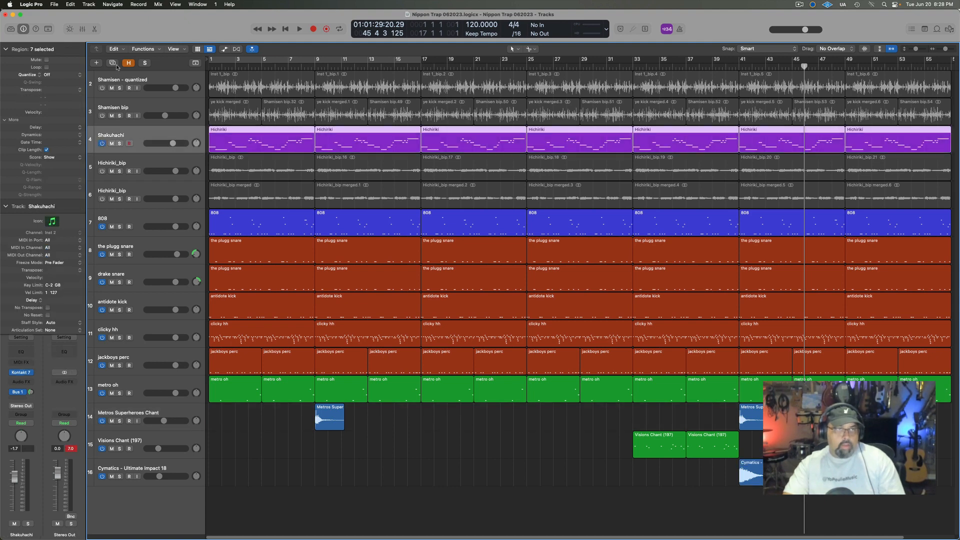
click(113, 63)
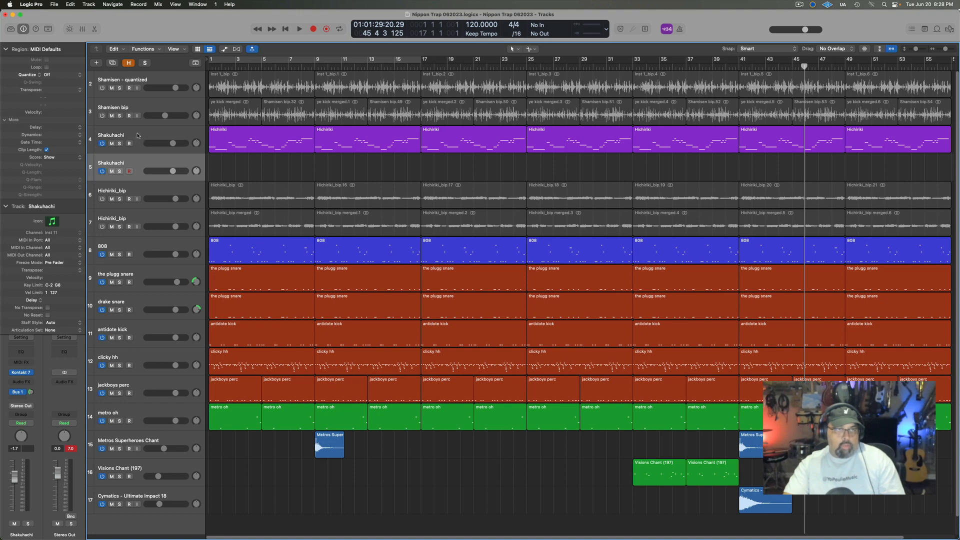
click(102, 144)
drag(136, 164, 141, 254)
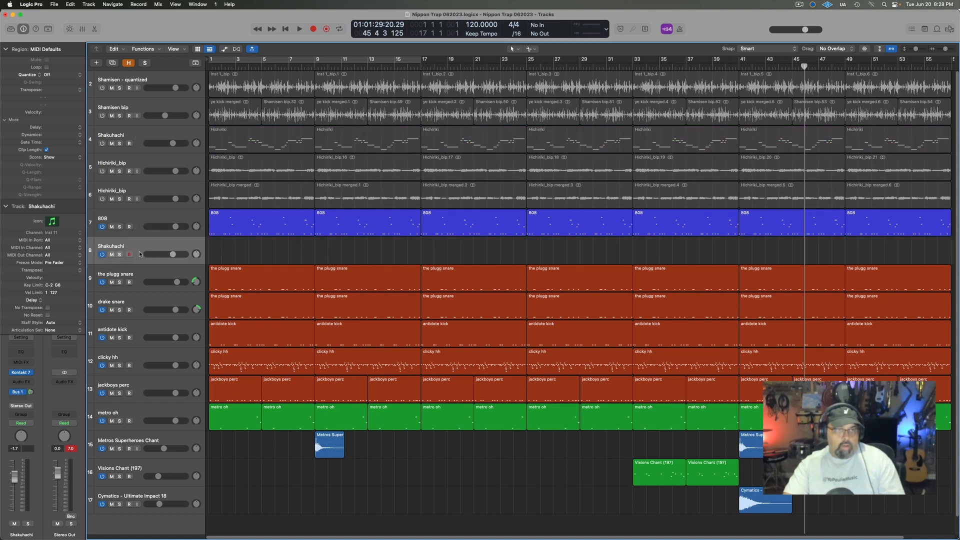
- Load Kakko.nki from East Asia's Percussion Japan folder into Kontakt on the duplicated Shakuhachi track and try it out
click(21, 373)
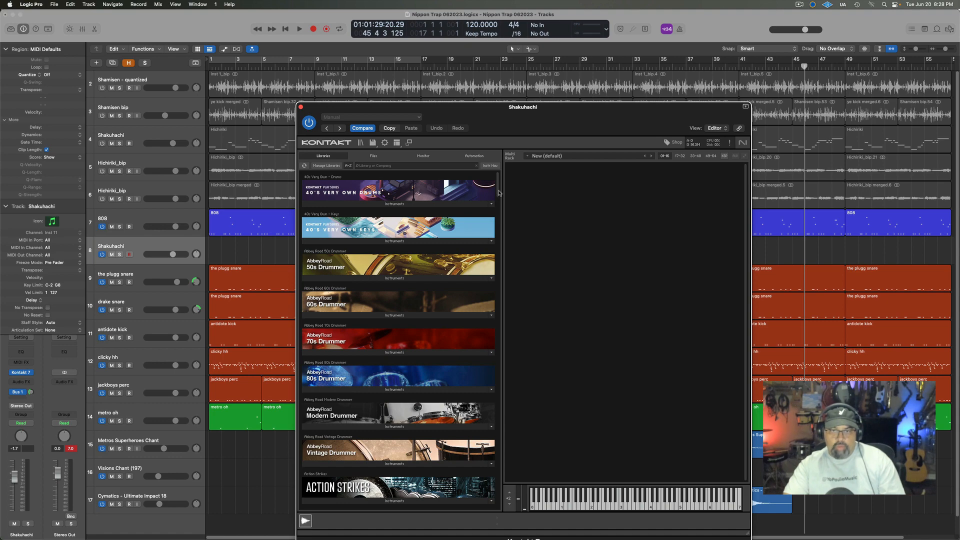
drag(499, 193, 504, 253)
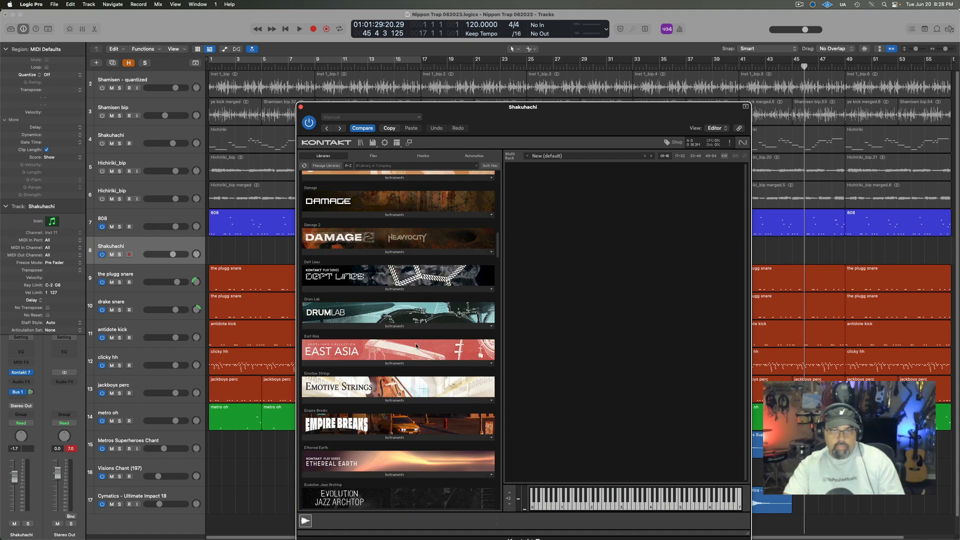
click(375, 363)
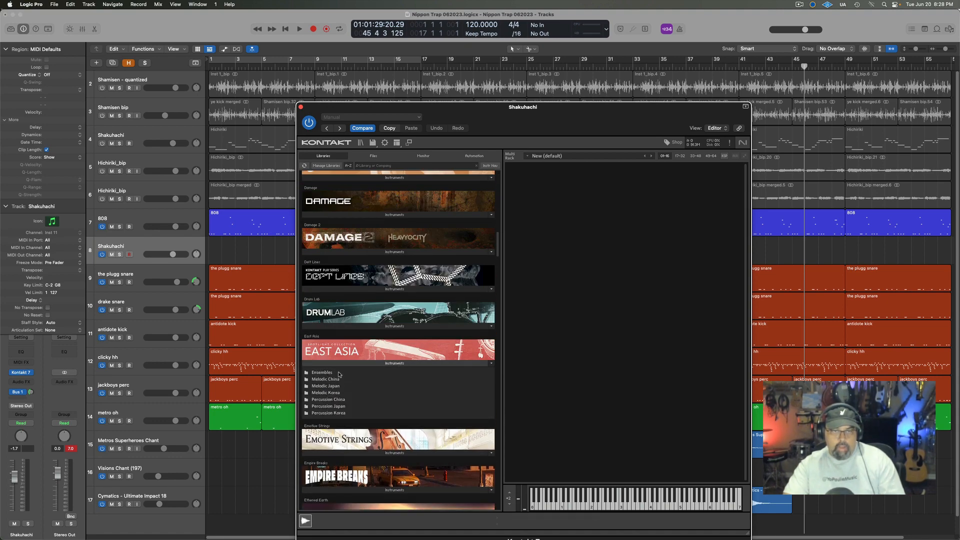
click(334, 406)
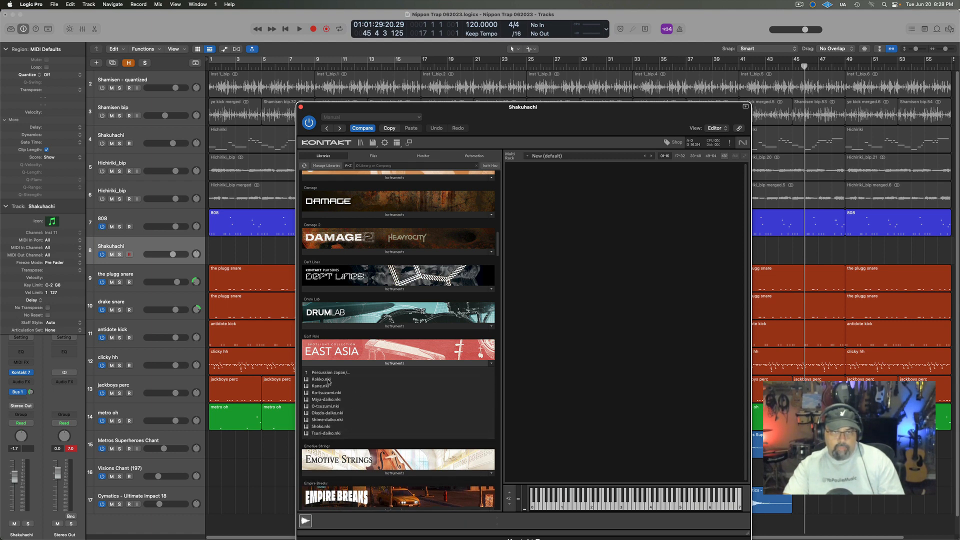
drag(329, 382, 502, 345)
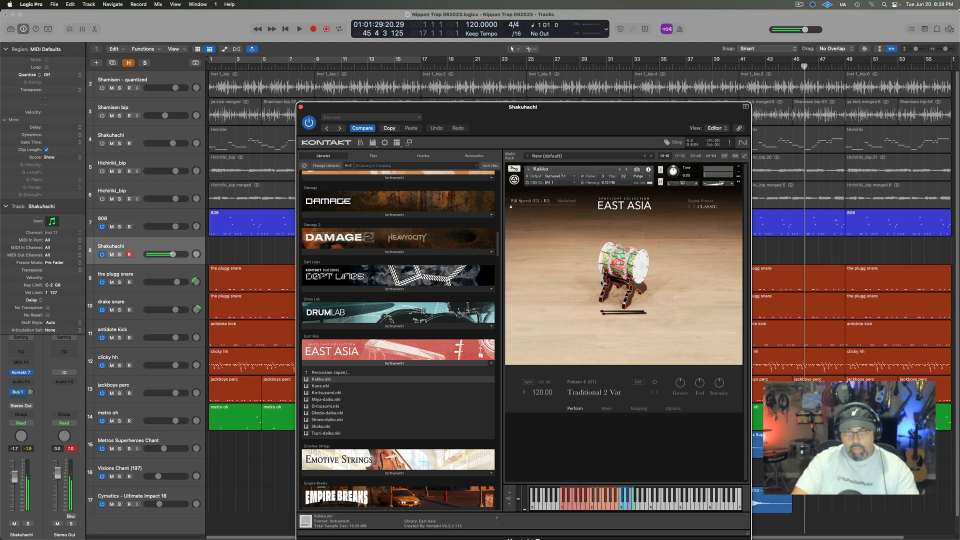
- Replace the loaded Kakko with the Kane instrument and sync its patterns to the project tempo
click(626, 170)
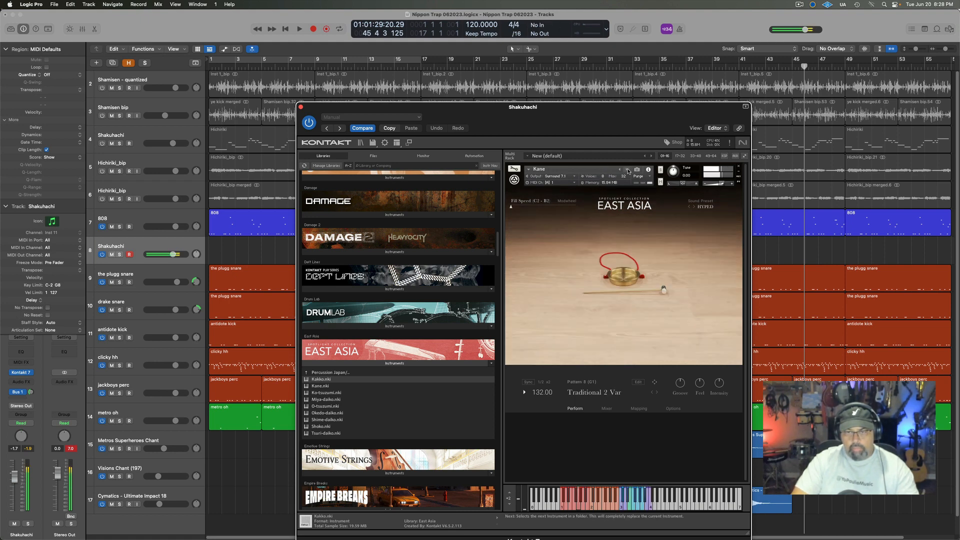
click(528, 382)
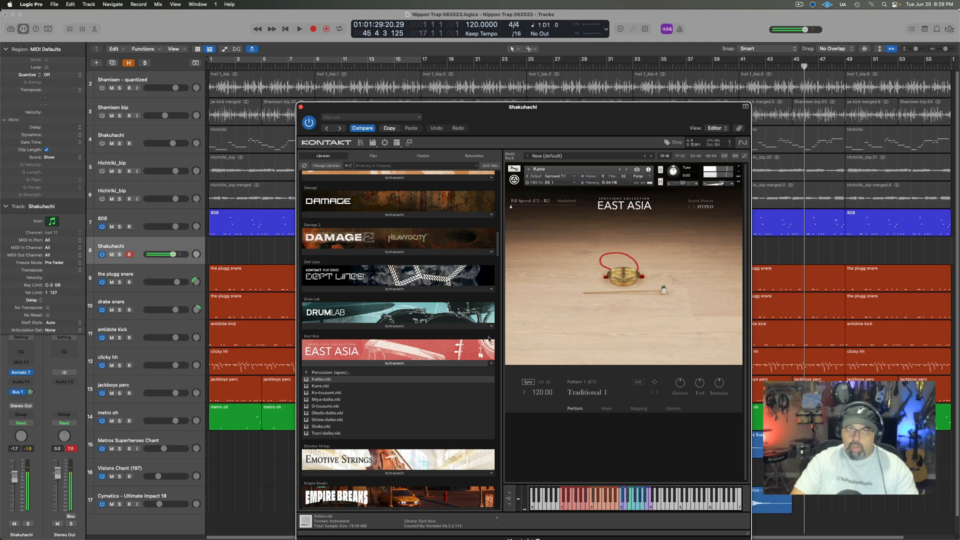
- Record a four-bar Kane part starting at bar 9 on the duplicated Shakuhachi track
click(301, 107)
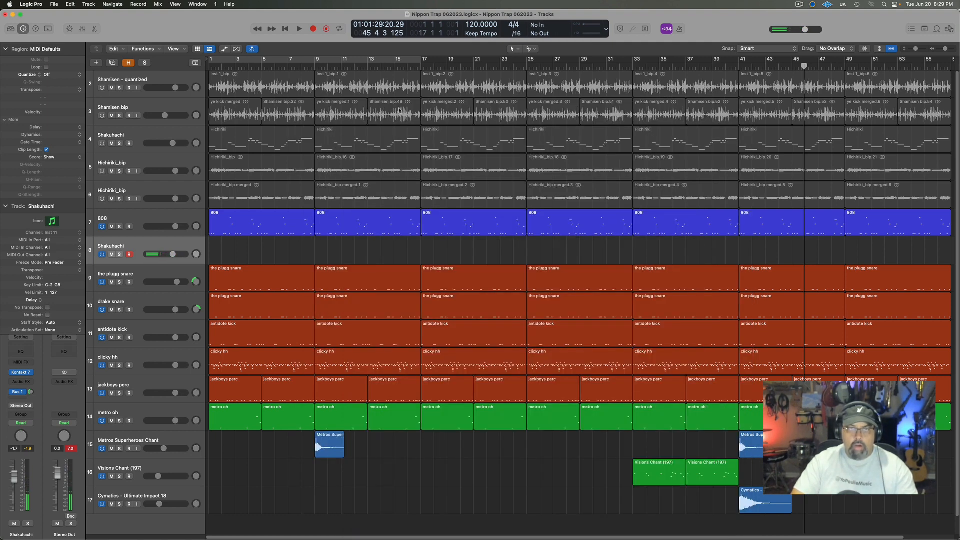
key(space)
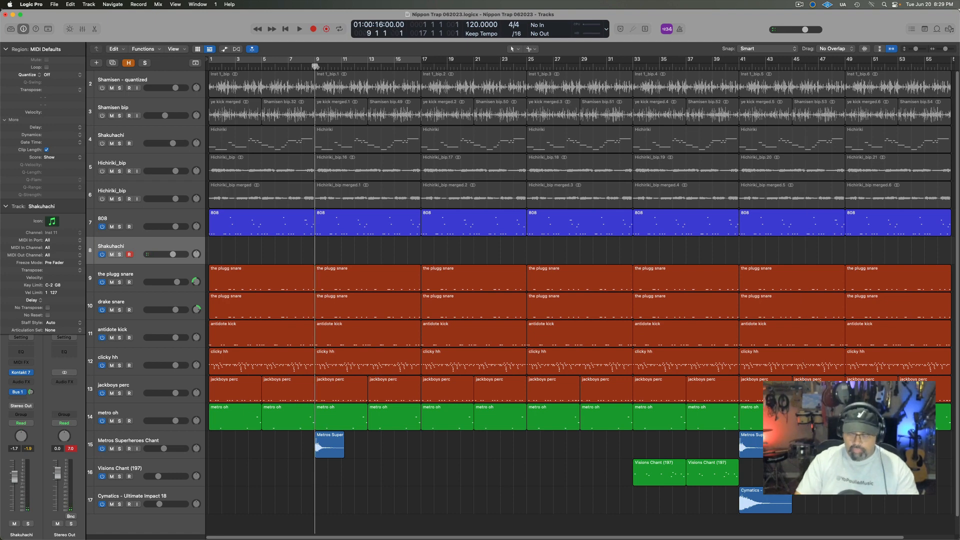
key(r)
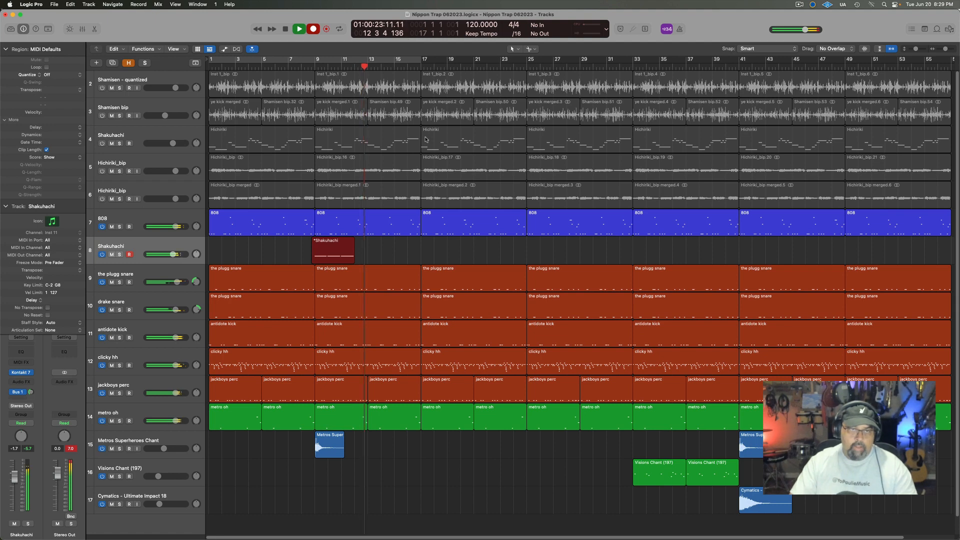
key(space)
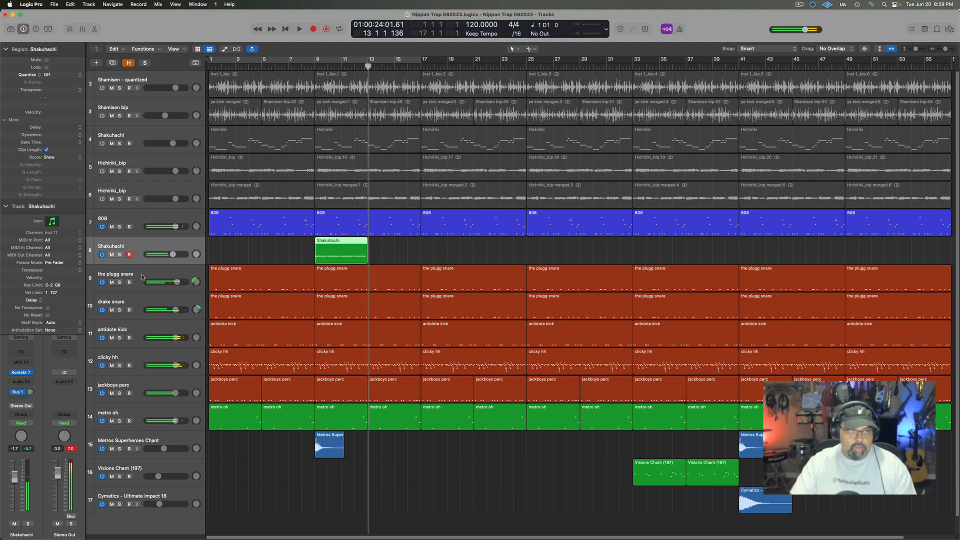
- Sync the Kane instrument in Kontakt to the project tempo and try out its Traditional 5 pattern
click(21, 372)
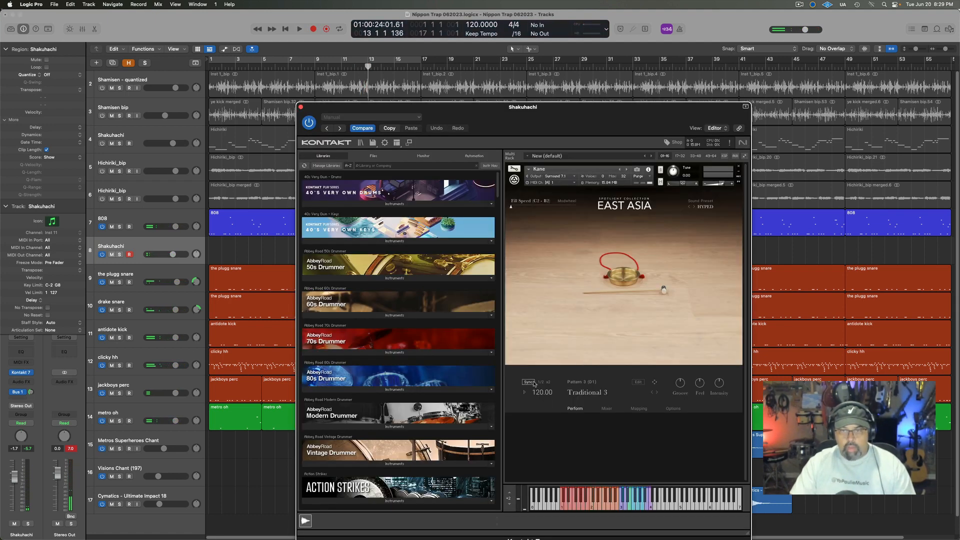
click(527, 383)
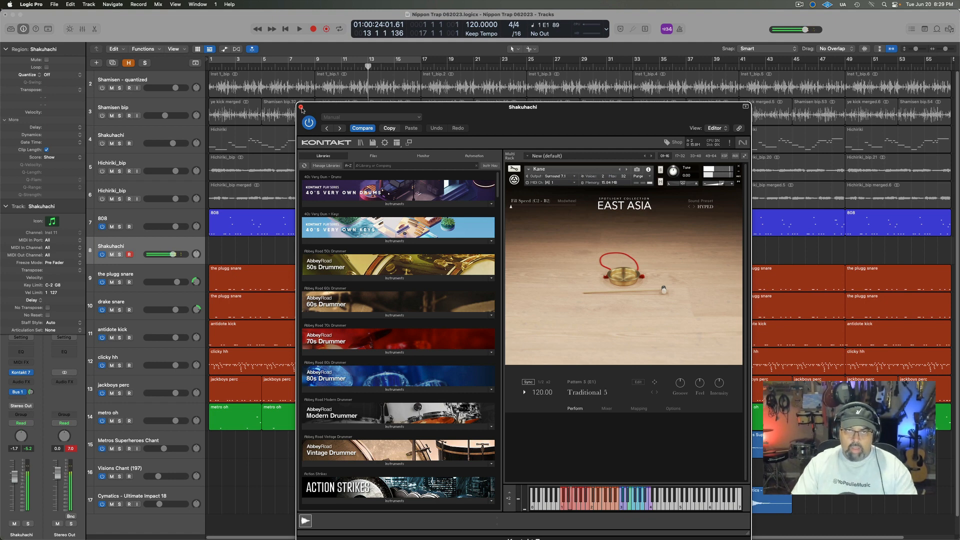
click(301, 107)
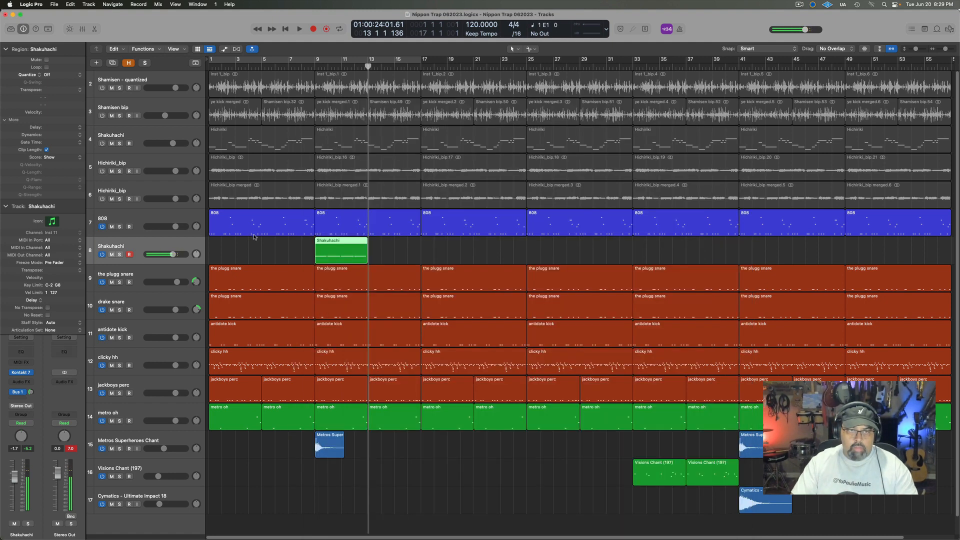
- Move all notes of the recorded Kane region up to E1, play it back and lower the track volume to -2.4 dB
double_click(338, 257)
key(super+a)
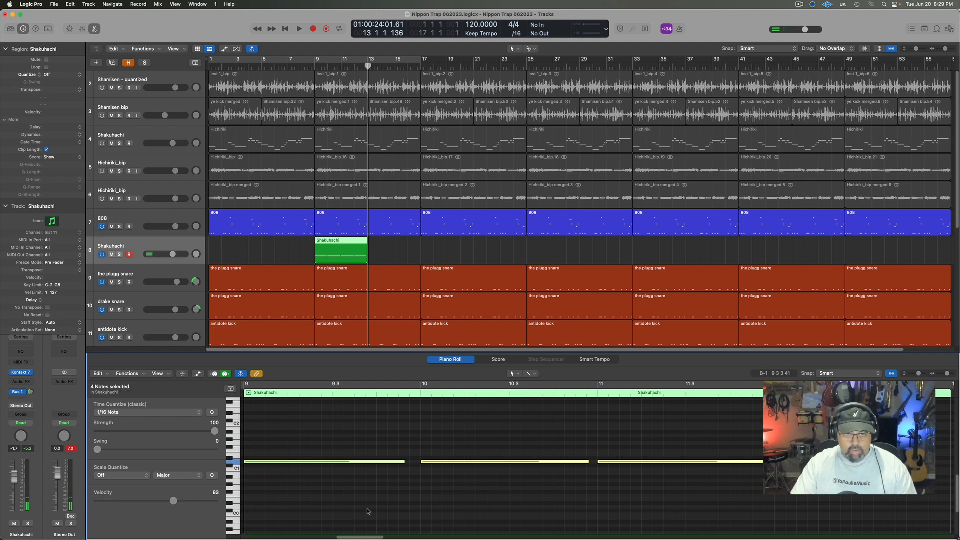
drag(446, 465, 446, 456)
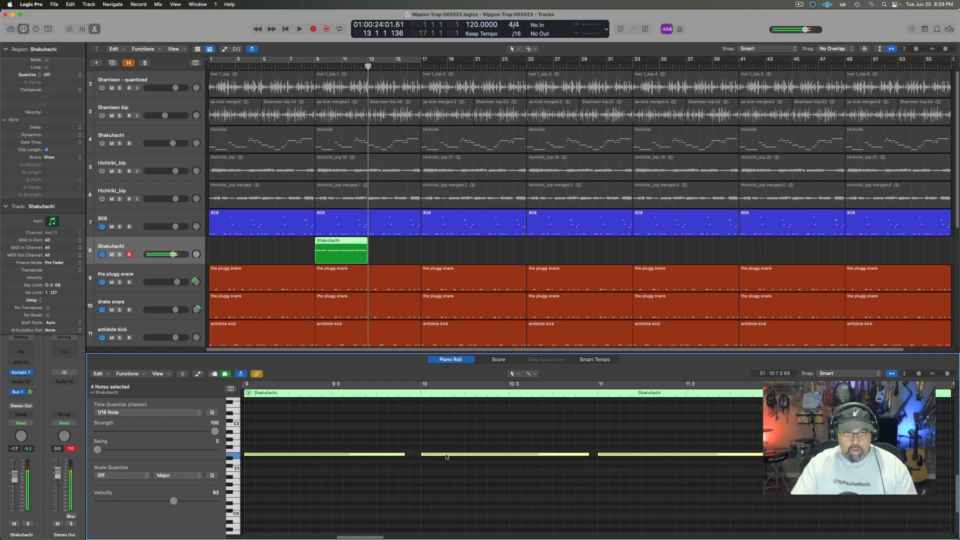
key(shift+space)
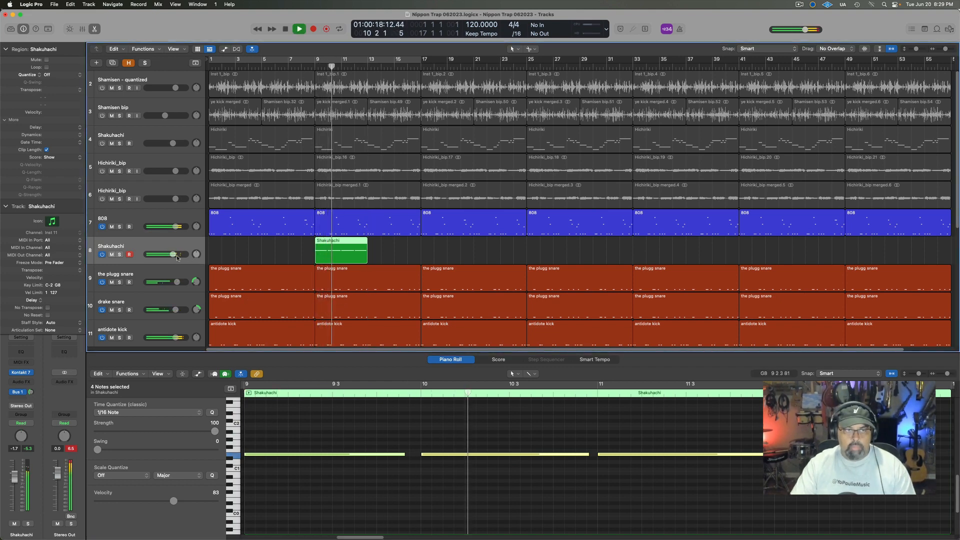
drag(173, 255, 171, 255)
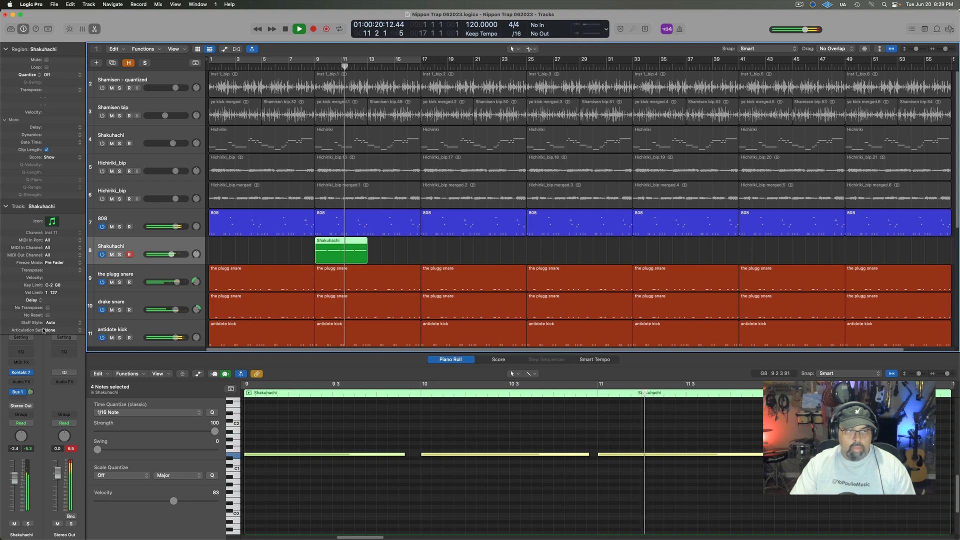
- Check the instrument name in Kontakt and rename the lower Shakuhachi track to perc - Kane
click(20, 372)
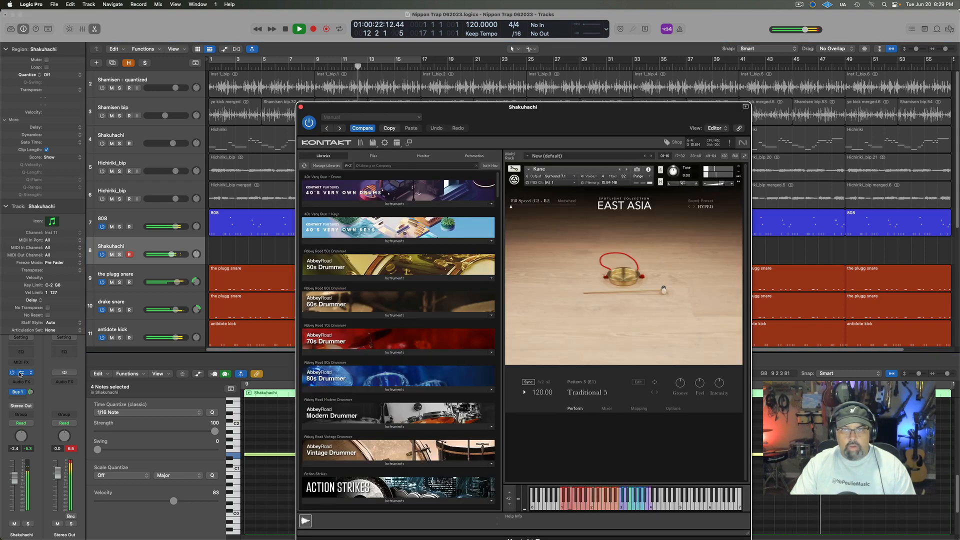
click(20, 374)
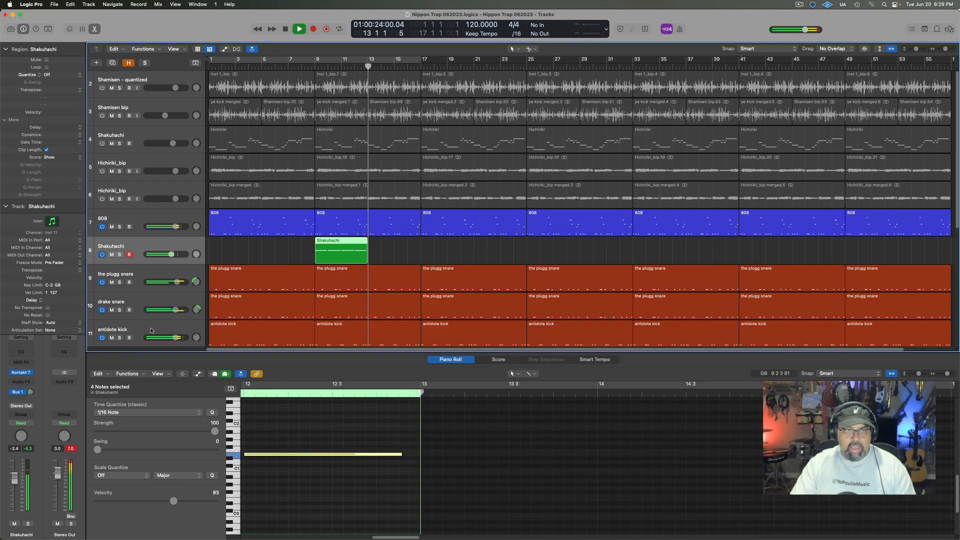
double_click(112, 246)
text(perc - Kane)
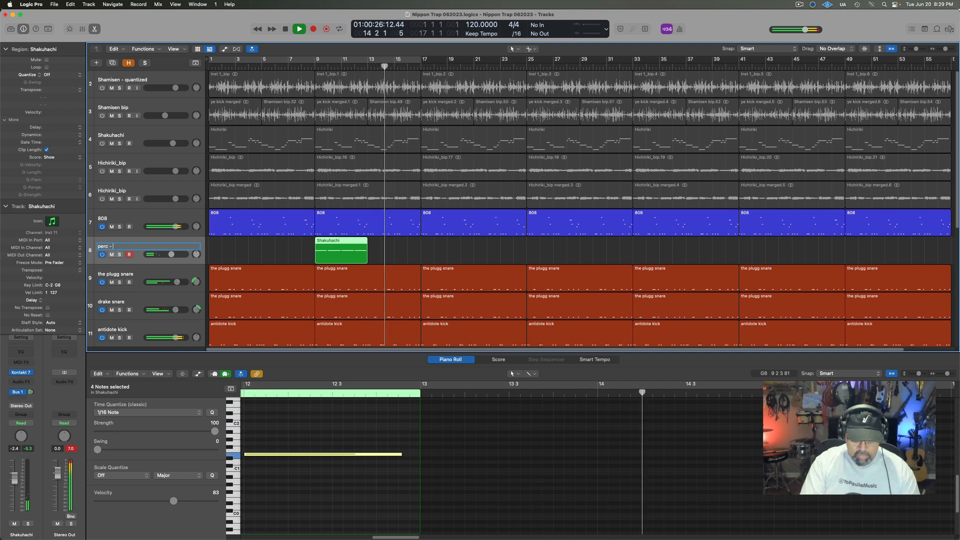
key(Return)
key(space)
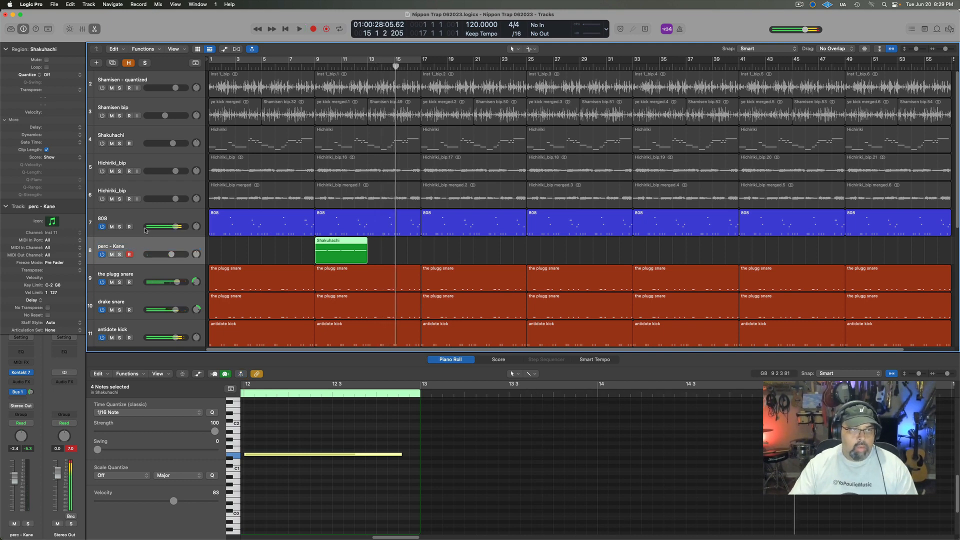
- Duplicate the perc - Kane track, load Ko-tsuzumi into its Kontakt and sync its patterns to the project tempo
click(112, 63)
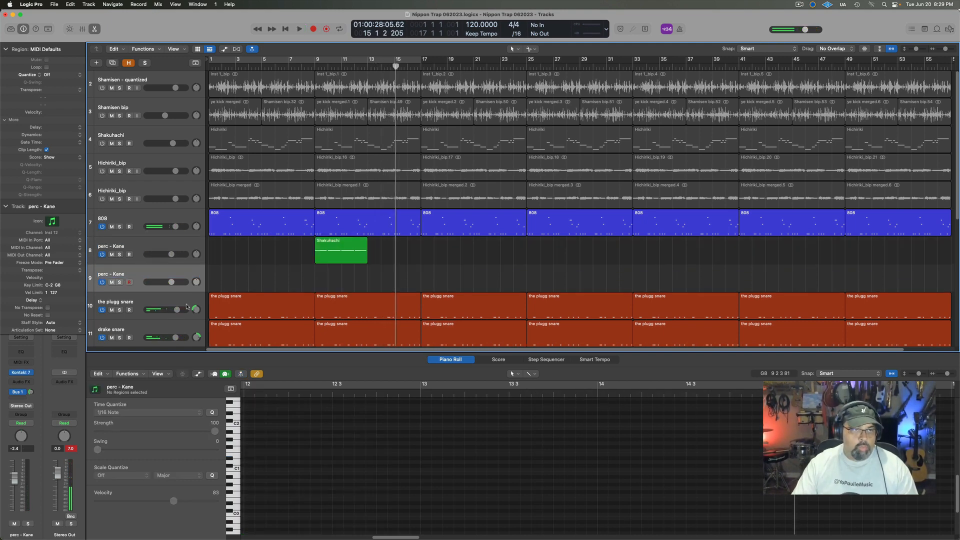
click(21, 372)
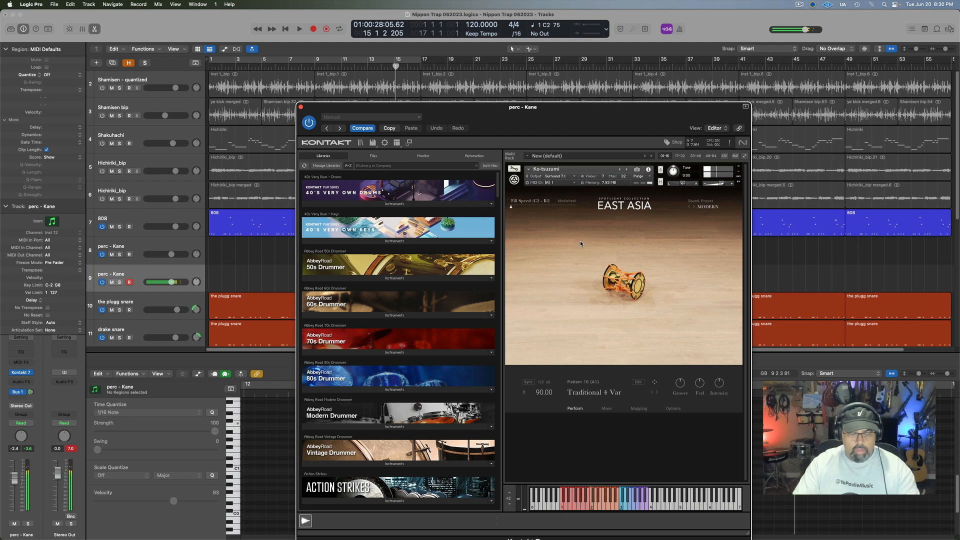
click(528, 383)
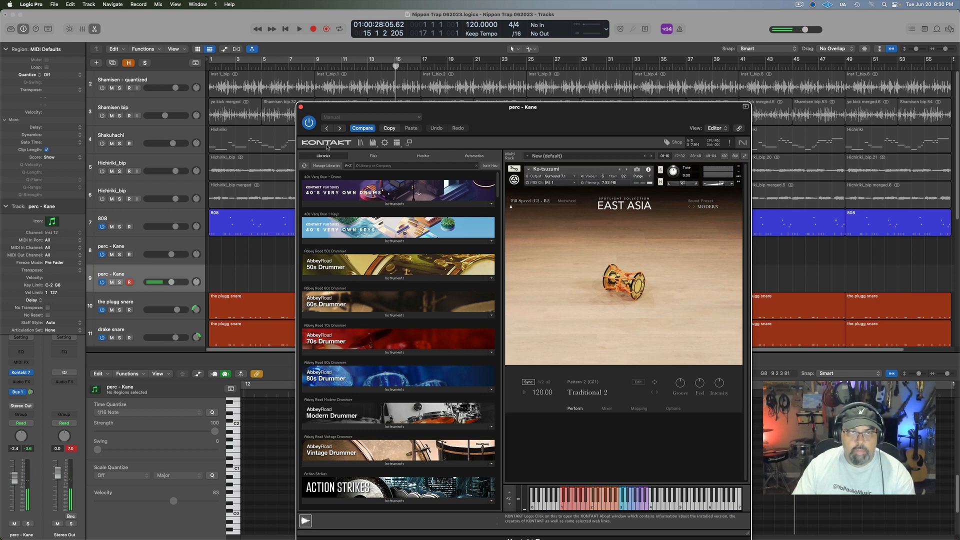
- Record a four-bar Ko-tsuzumi part from bar 17 on the duplicated perc - Kane track
click(301, 107)
key(r)
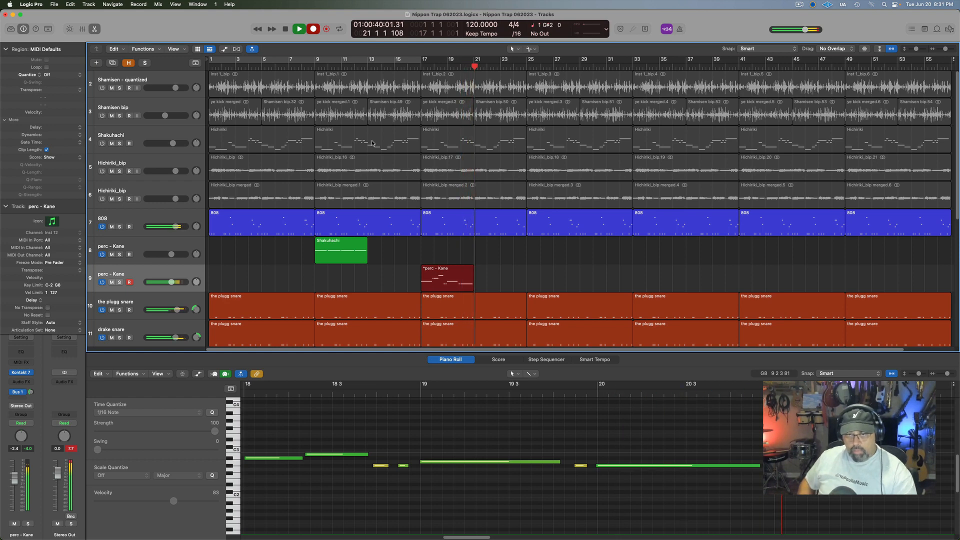
key(space)
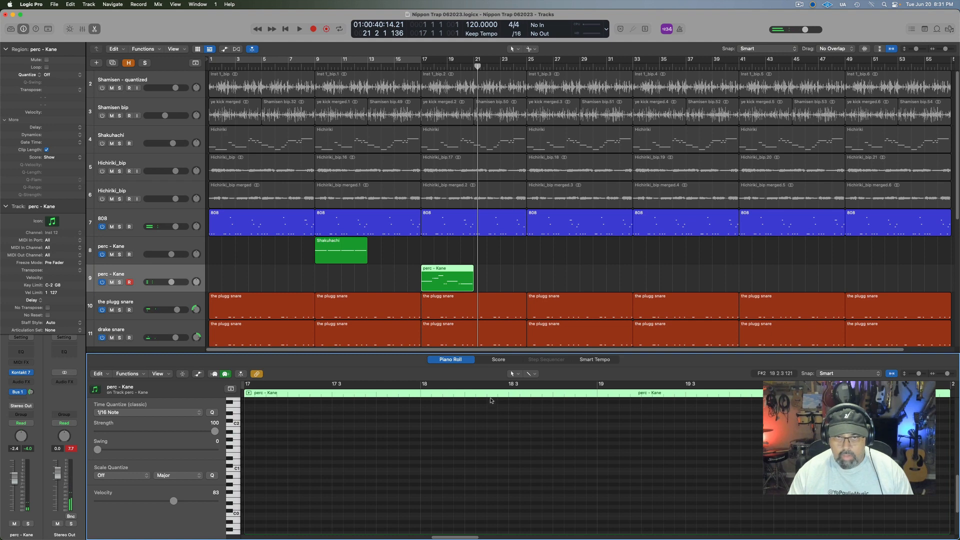
- Examine all notes of the new Ko-tsuzumi region in the Piano Roll and play the region back
key(p)
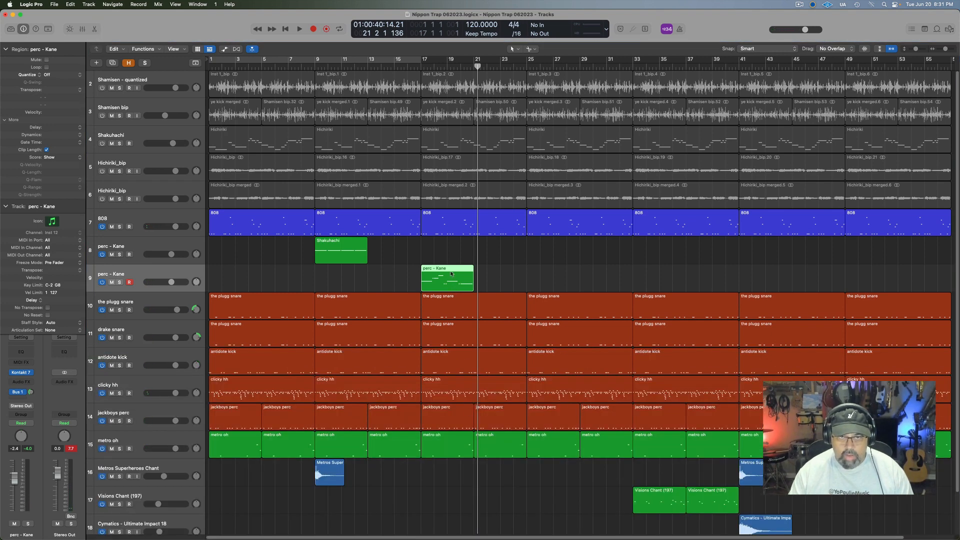
double_click(451, 274)
key(super+a)
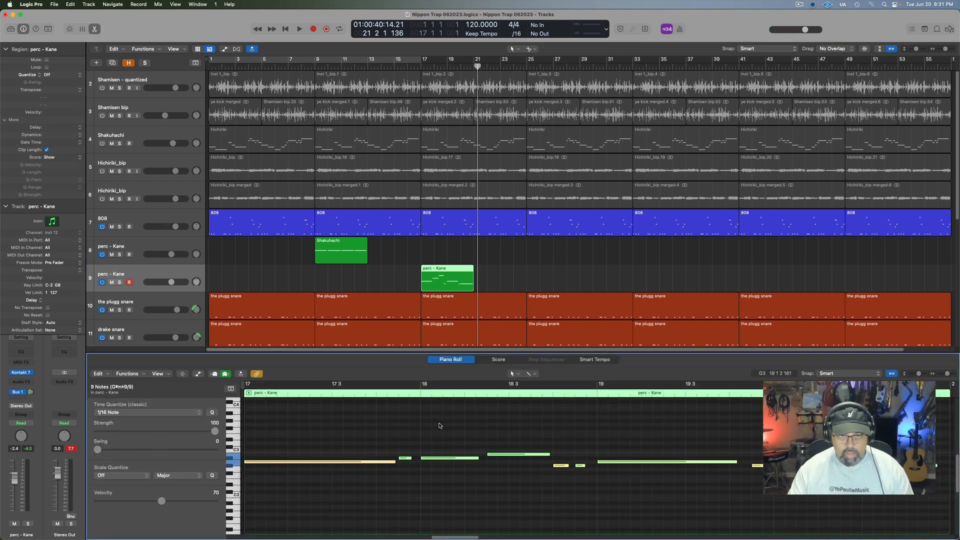
key(shift+space)
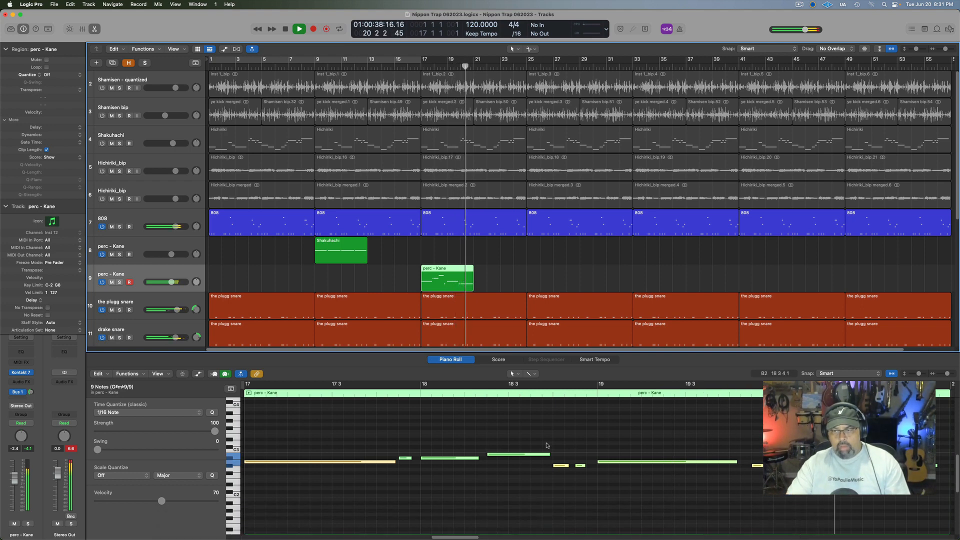
key(space)
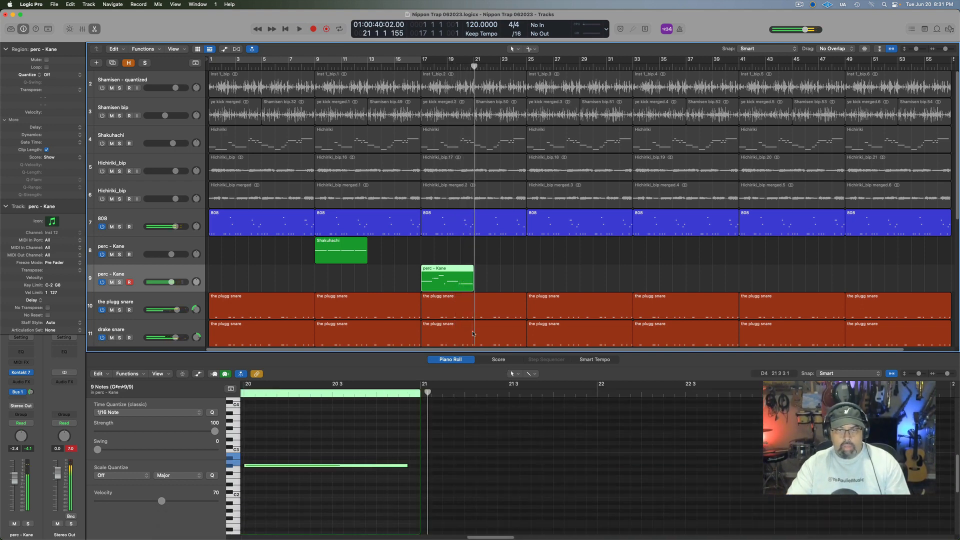
- Recolor both perc - Kane tracks' regions red like the drum regions and reduce the track heights so all tracks fit
shift+click(158, 247)
key(alt+c)
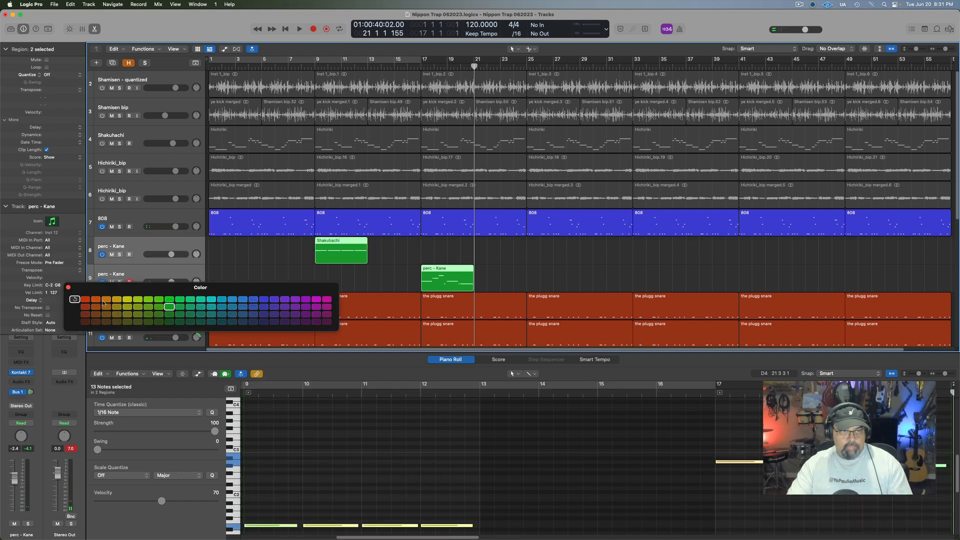
click(87, 308)
click(68, 287)
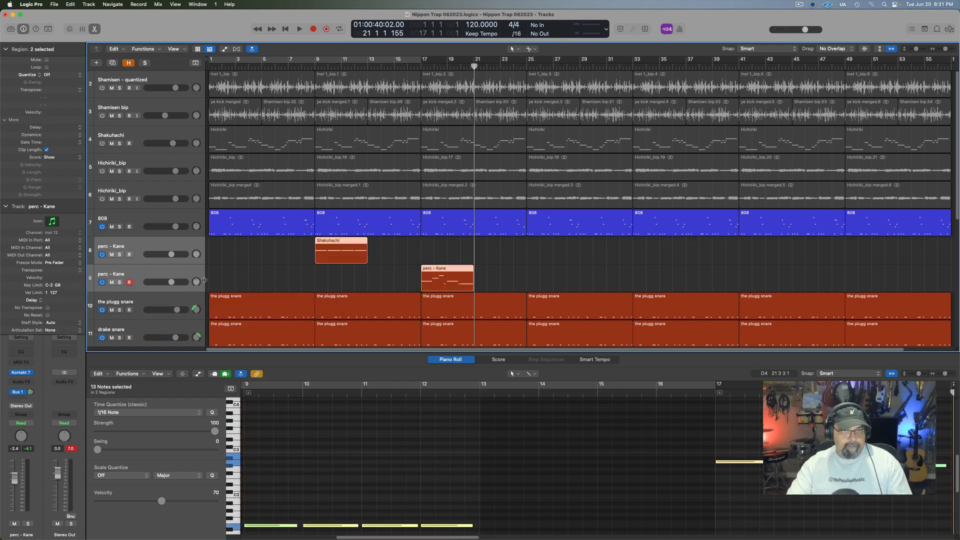
key(e)
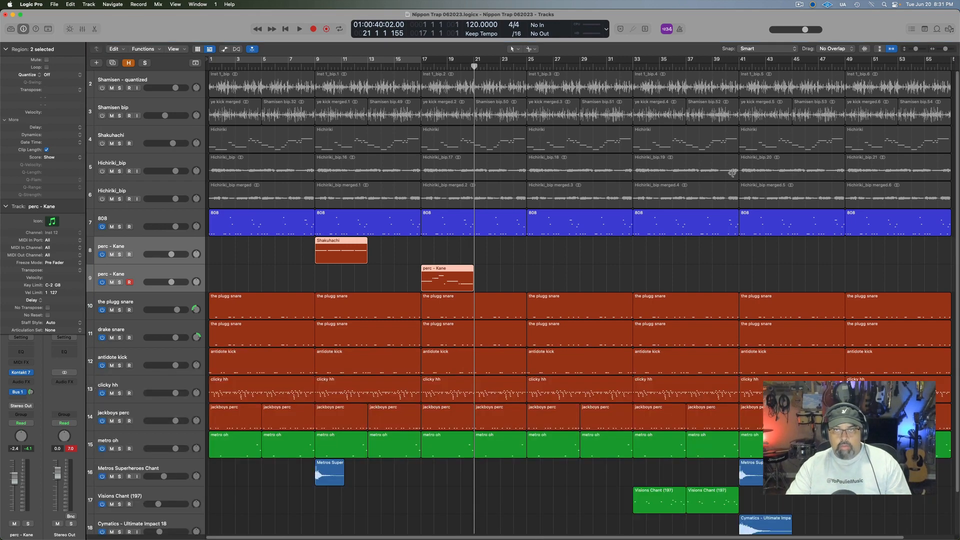
drag(916, 50, 916, 50)
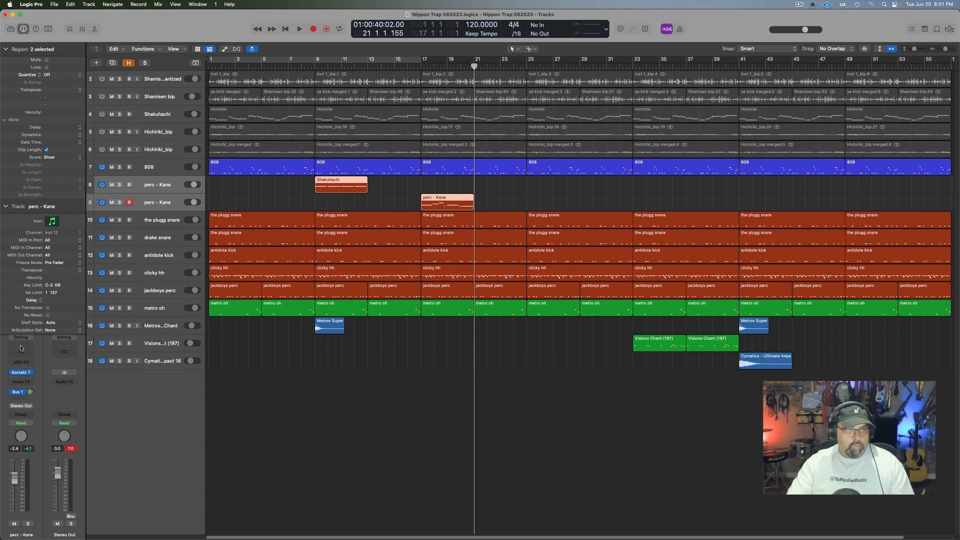
- Check the second percussion track's instrument in Kontakt and rename the track to perc - Ko-Tsuzumi
click(22, 373)
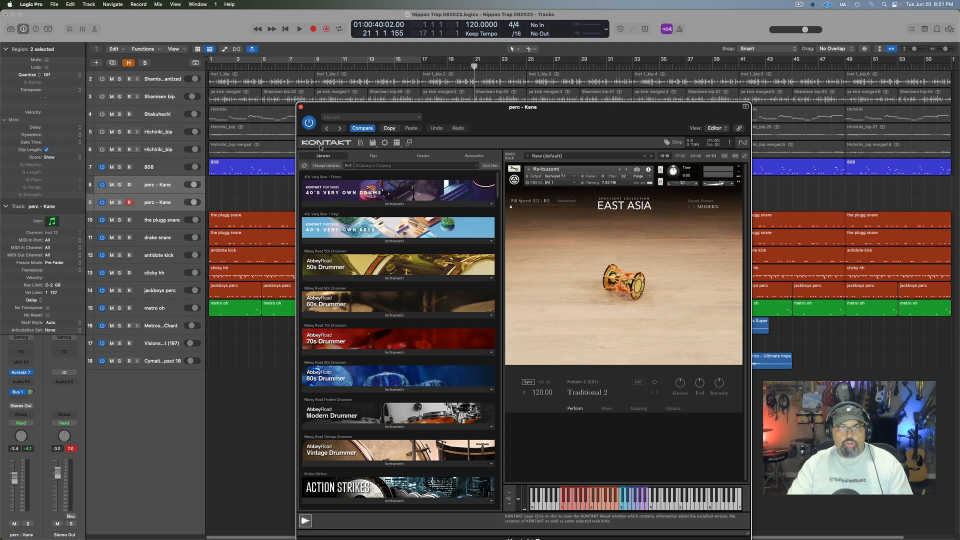
click(300, 107)
click(164, 197)
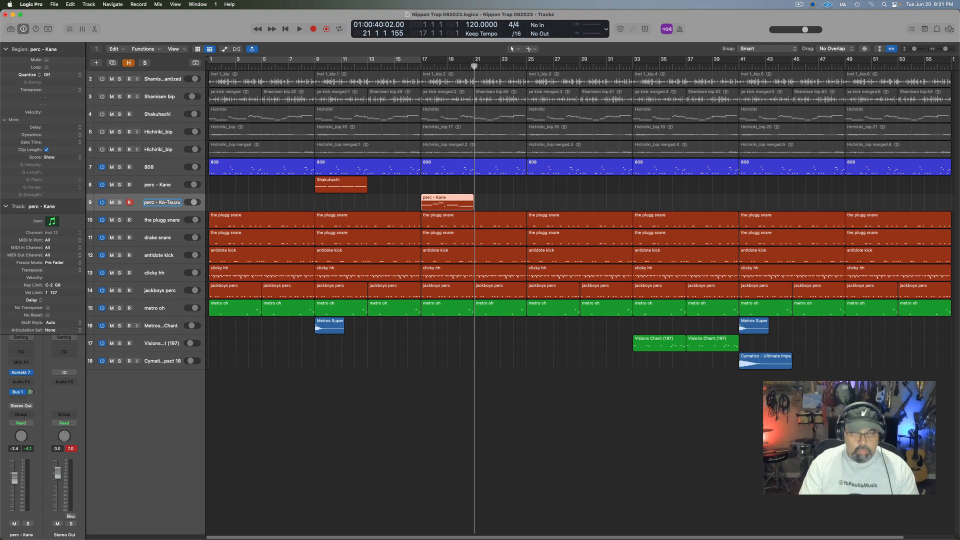
key(Return)
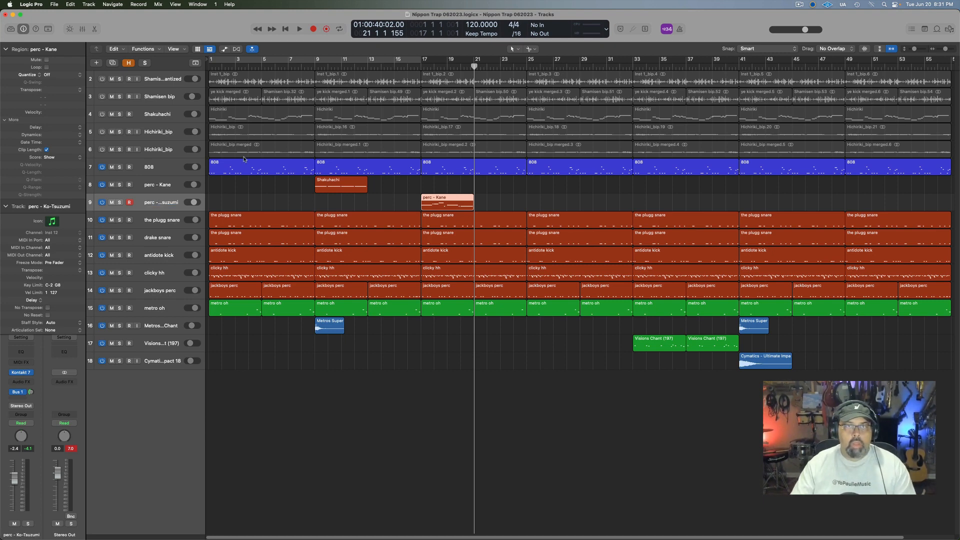
- Play the arrangement from bar 17 and repeat the Ko-Tsuzumi region once so it fills bars 17 to 25
click(417, 72)
key(space)
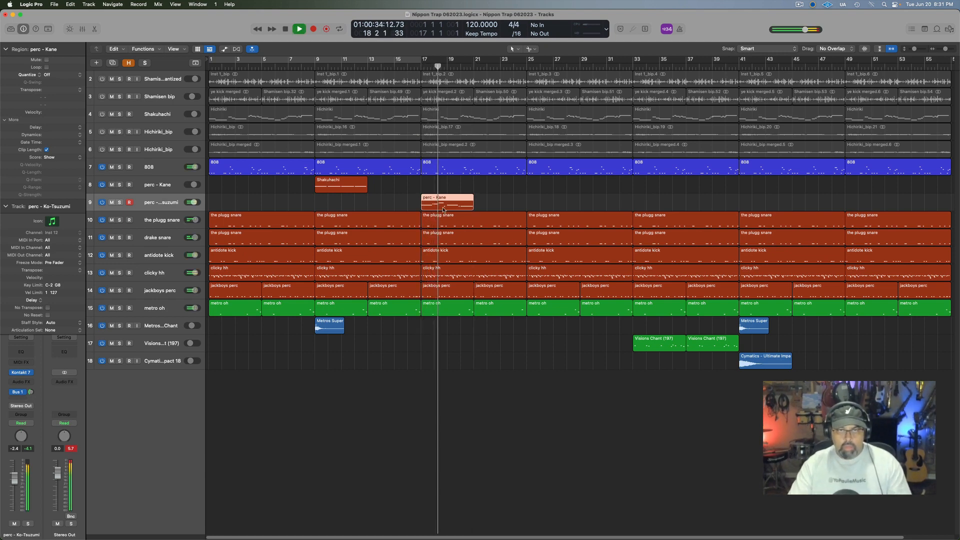
key(super+r)
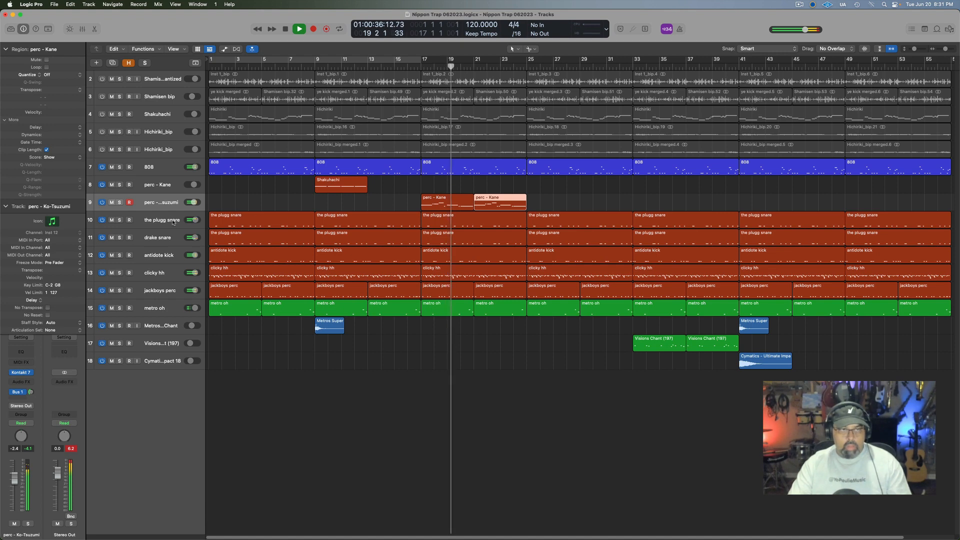
- Widen the track headers and lower the volumes of both perc tracks together, bringing perc - Ko-Tsuzumi to -10.0 dB
drag(205, 206, 266, 206)
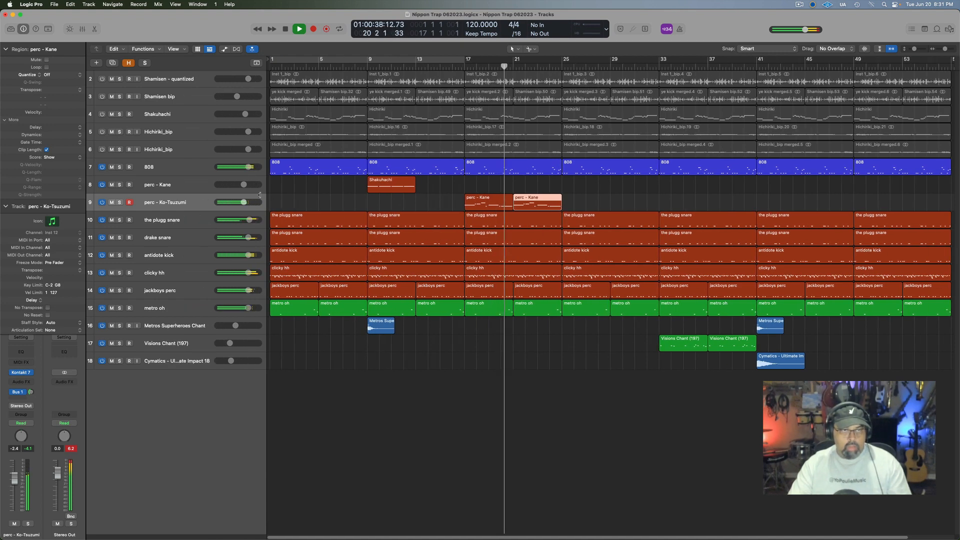
shift+click(193, 189)
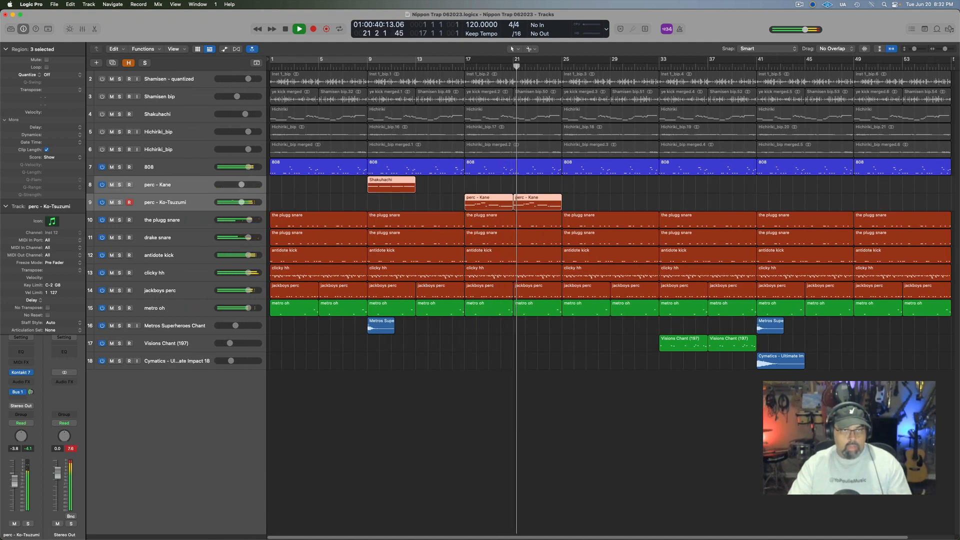
drag(237, 202, 234, 202)
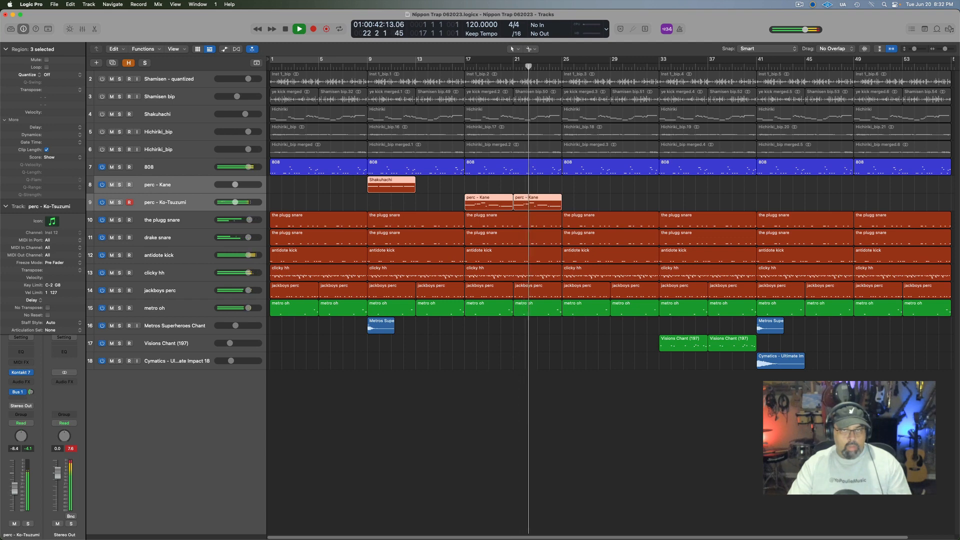
- Copy the perc - Kane region to bar 25, repeat it once, and move the second Ko-Tsuzumi region to bar 29
drag(388, 183, 583, 183)
key(super+r)
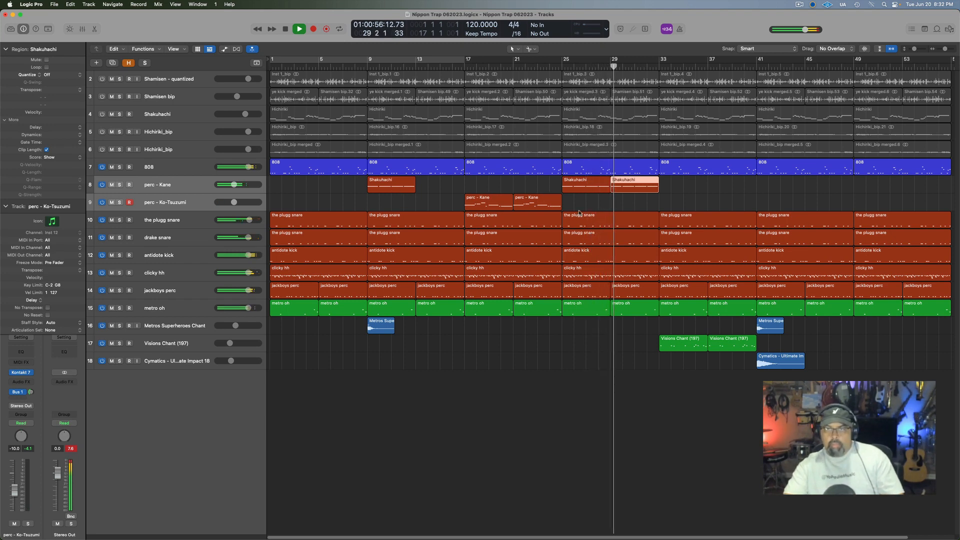
drag(536, 202, 633, 201)
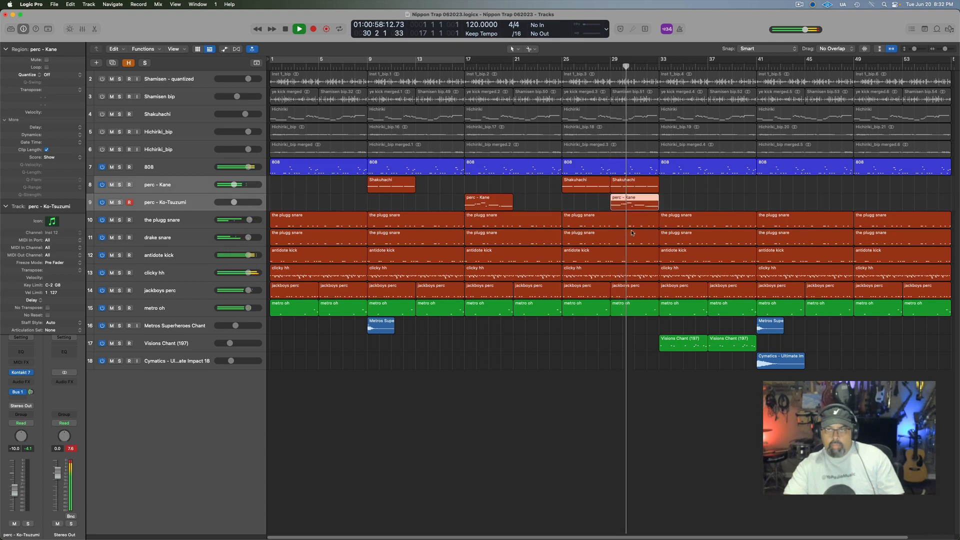
key(space)
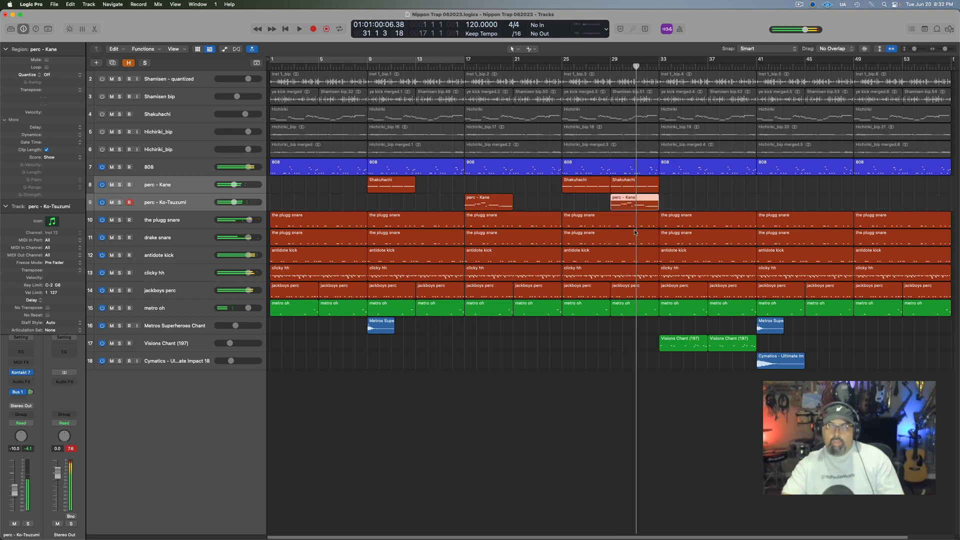
- Trim the Ko-Tsuzumi region at bar 29 to a short fill in bar 30, copy it to bar 32 and play from bar 29
double_click(631, 202)
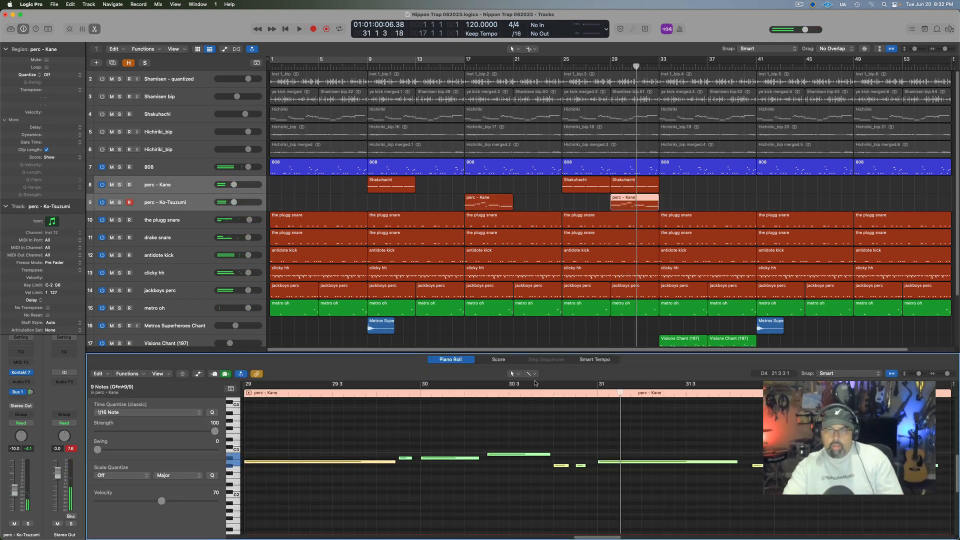
key(space)
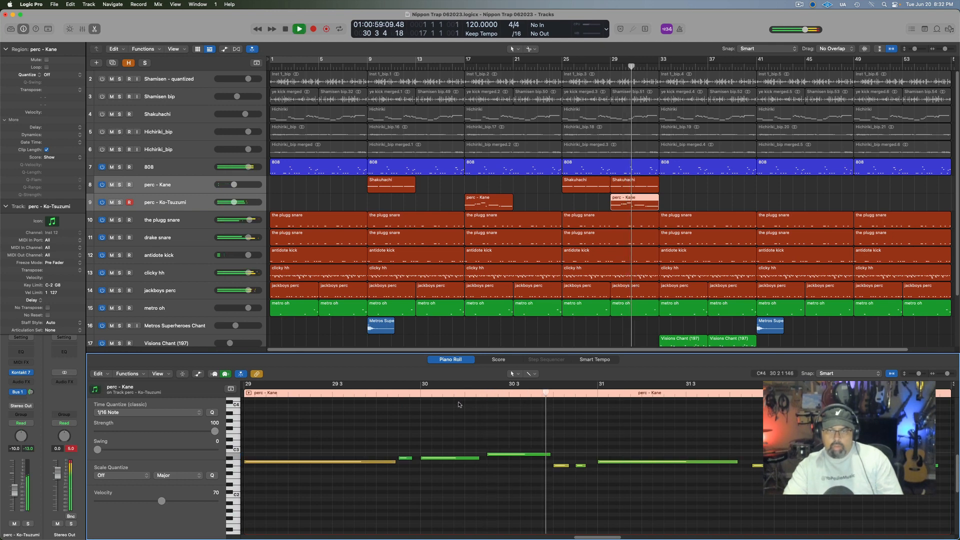
click(422, 394)
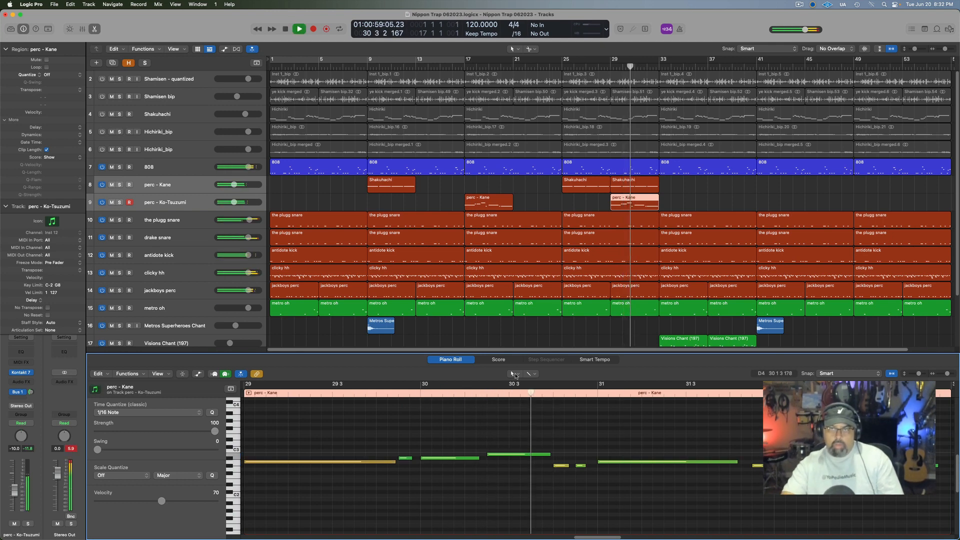
key(space)
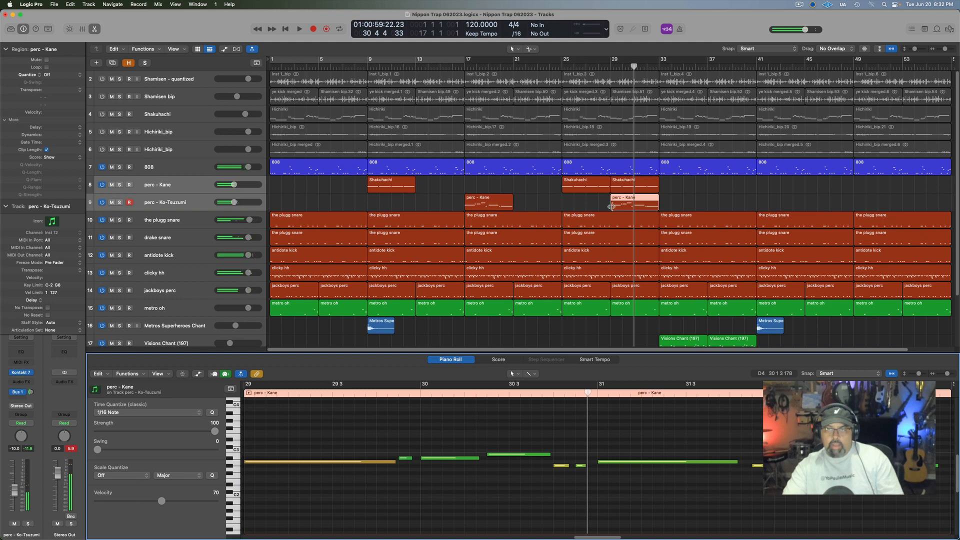
drag(611, 206, 653, 203)
double_click(614, 65)
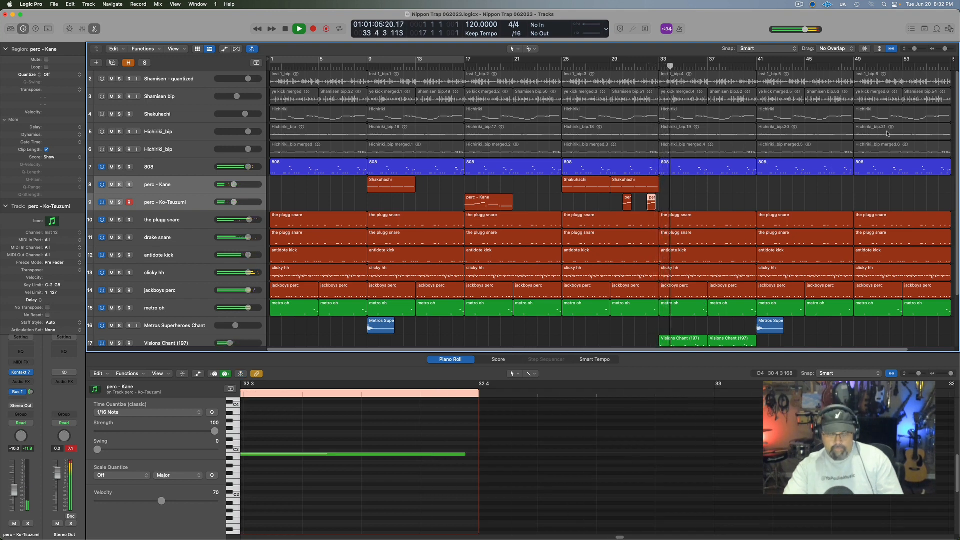
key(e)
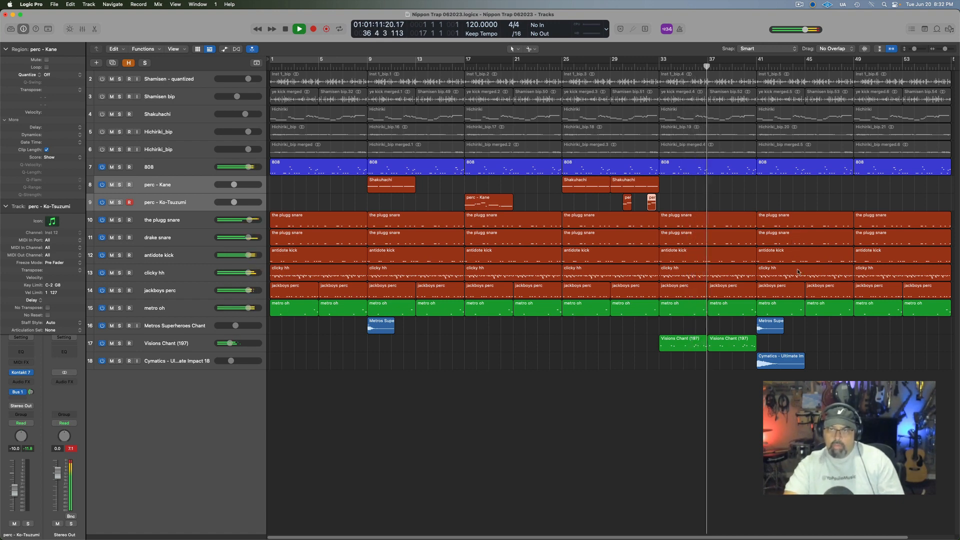
key(space)
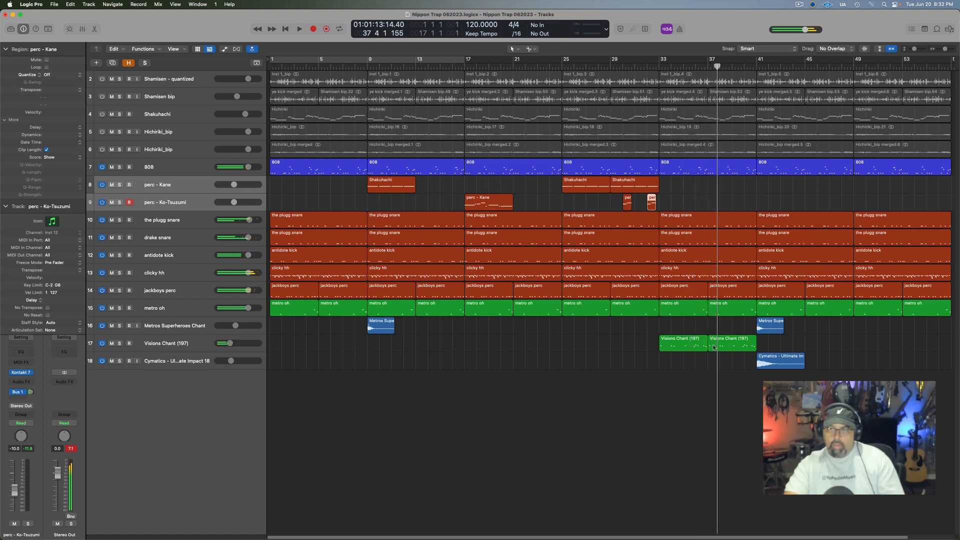
- Move the first note of both Visions Chant regions to the region starts at bars 37 and 33, and play the result
double_click(731, 344)
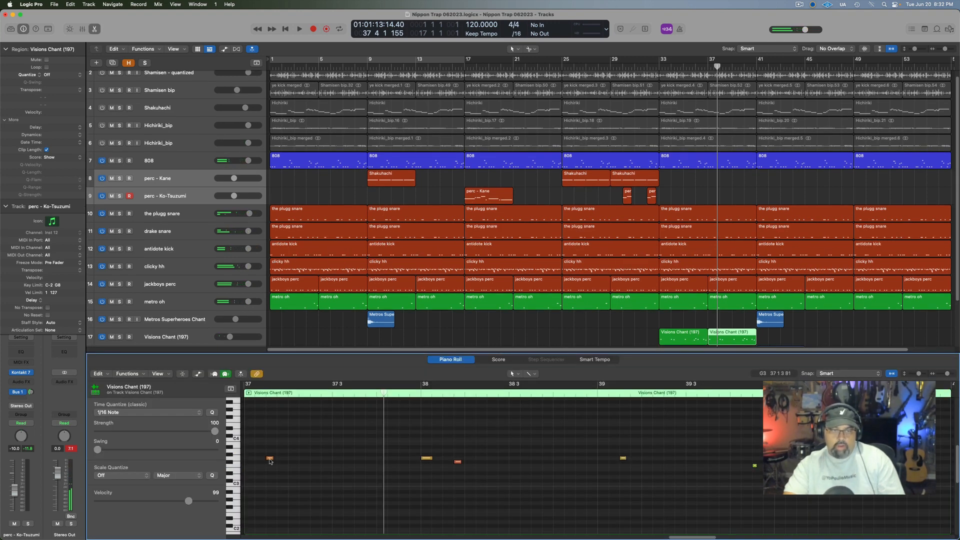
drag(270, 458, 247, 460)
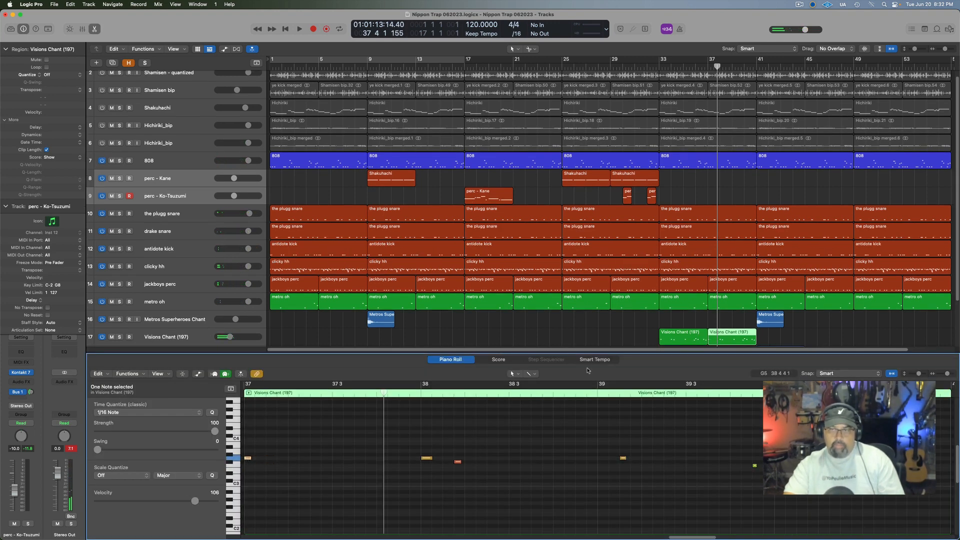
click(669, 339)
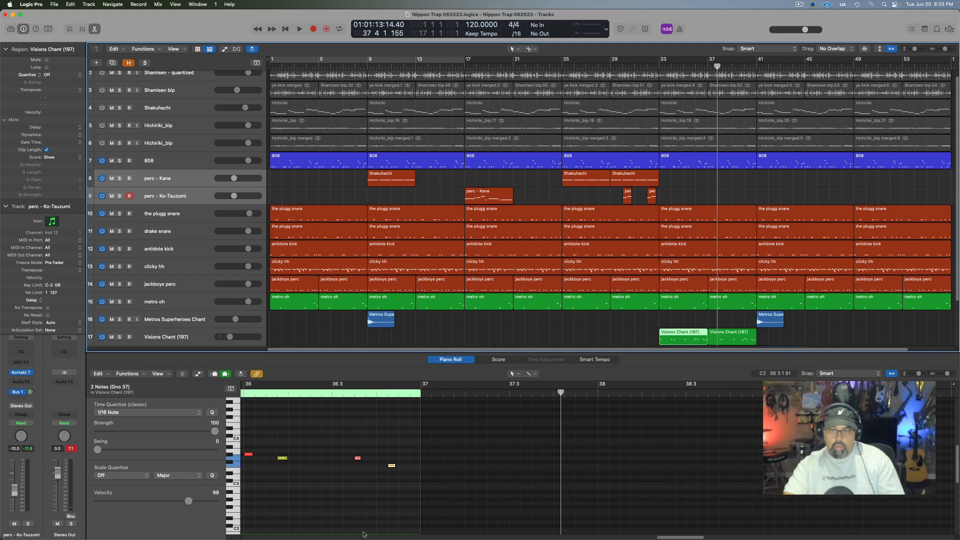
click(508, 538)
click(458, 466)
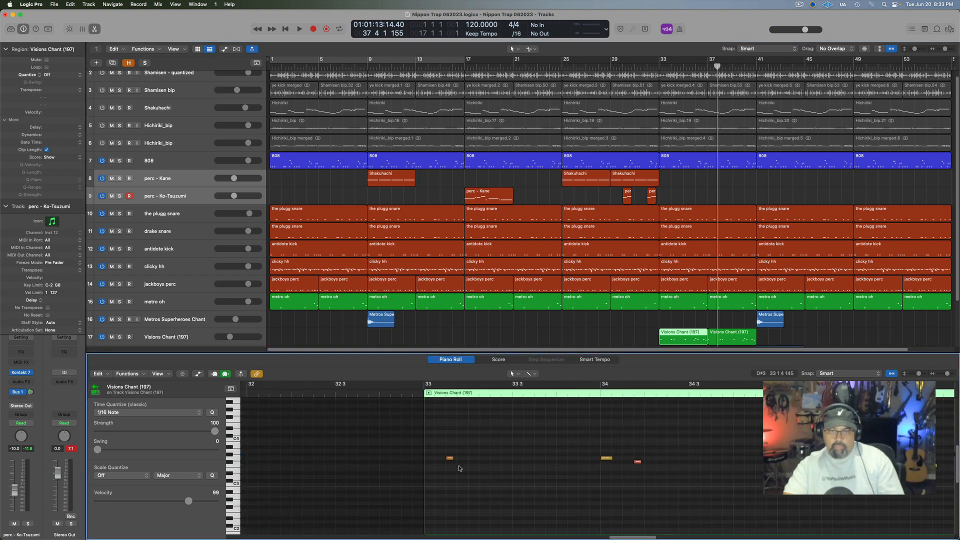
drag(449, 460, 428, 460)
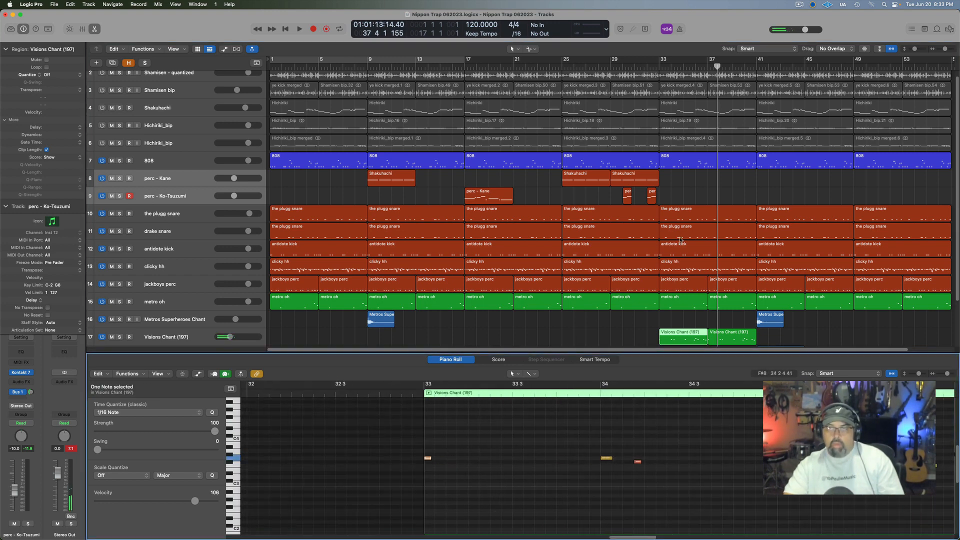
key(space)
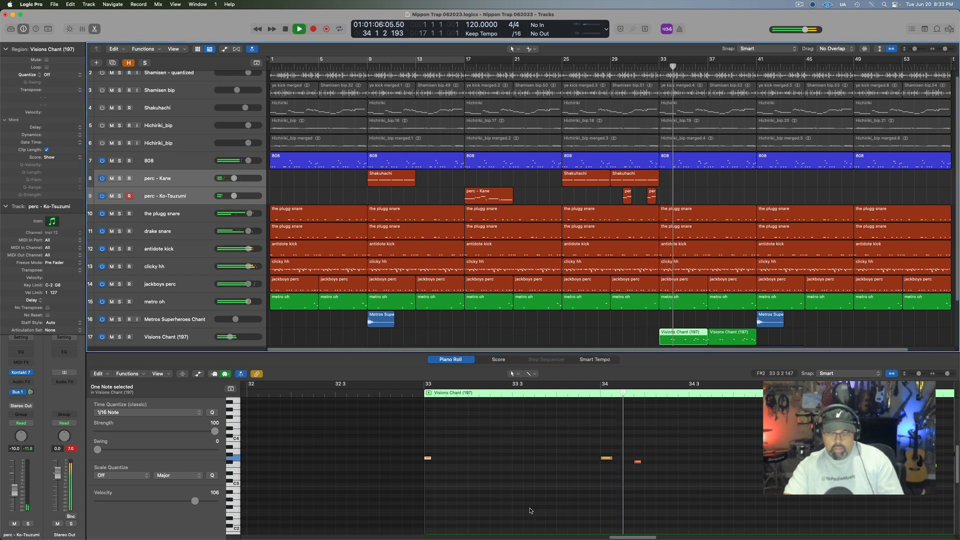
key(e)
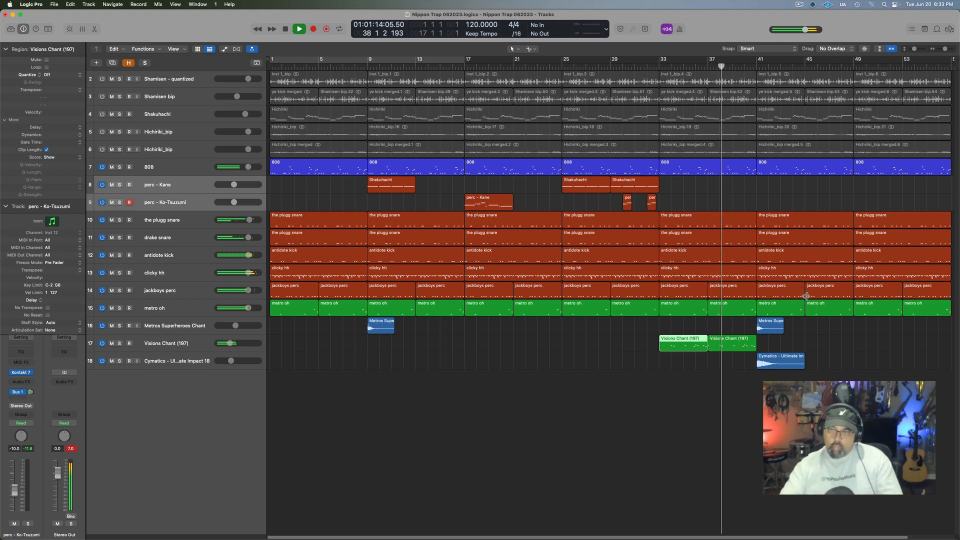
- Set the Channel EQ on the Cymatics Ultimate Impact track to a 59.5 Hz low cut and an 1890 Hz high cut during playback
click(210, 358)
click(20, 361)
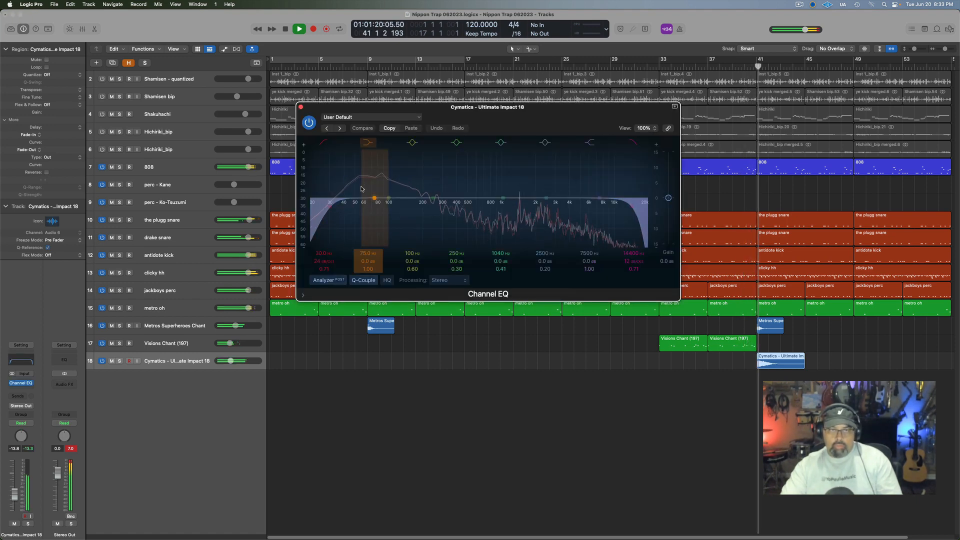
drag(330, 207, 363, 210)
drag(631, 199, 532, 202)
key(space)
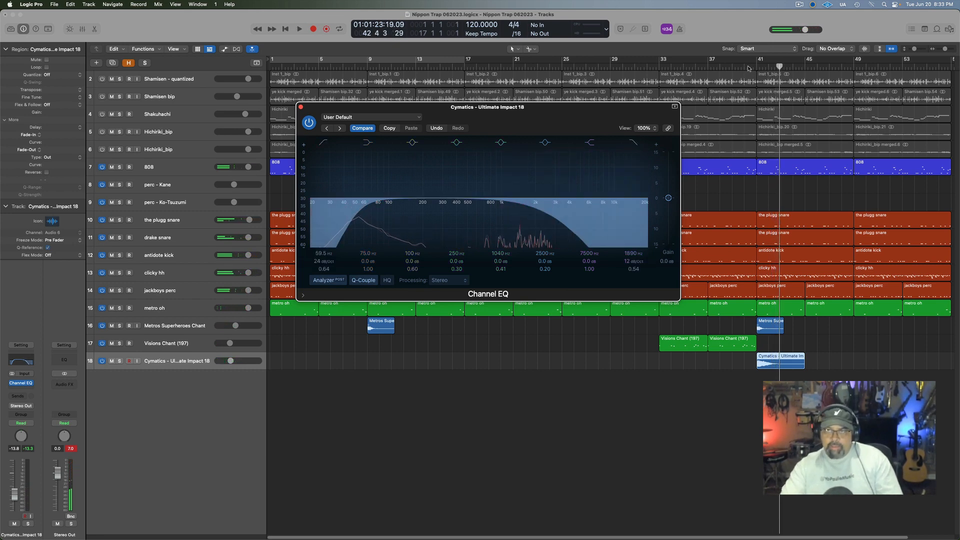
- Play back the section from bar 40 and add a Bus 1 REVERB send of about -17.6 dB to the Ultimate Impact 18 track
click(744, 66)
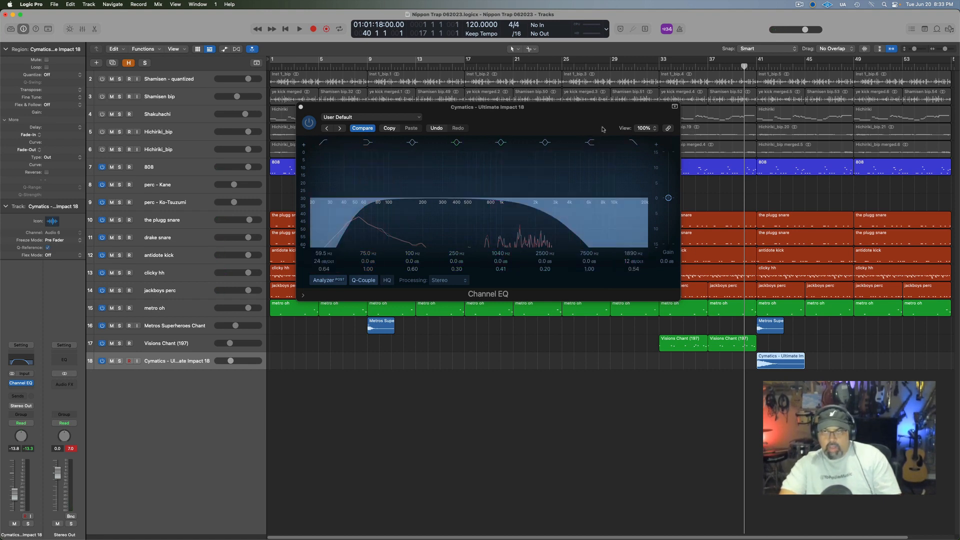
key(space)
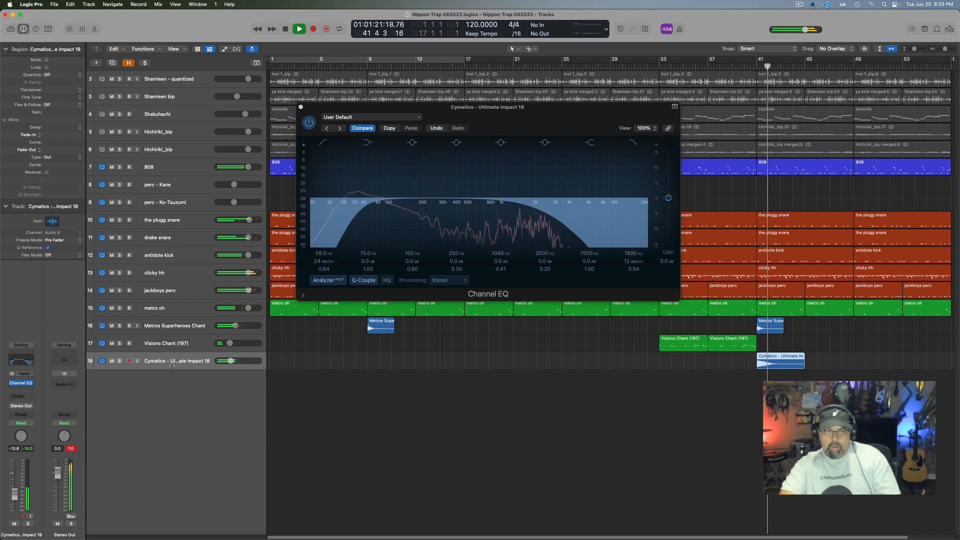
key(space)
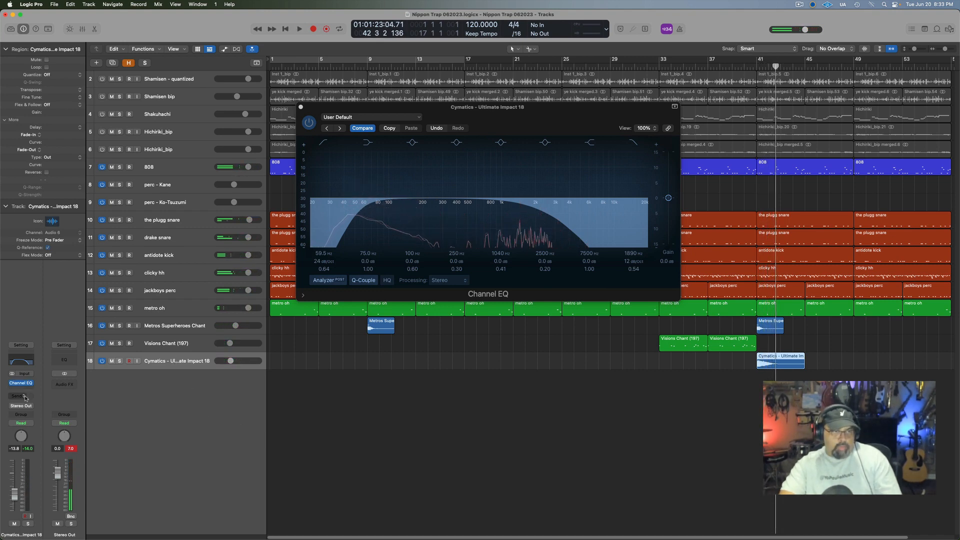
click(26, 398)
mouse_move(50, 407)
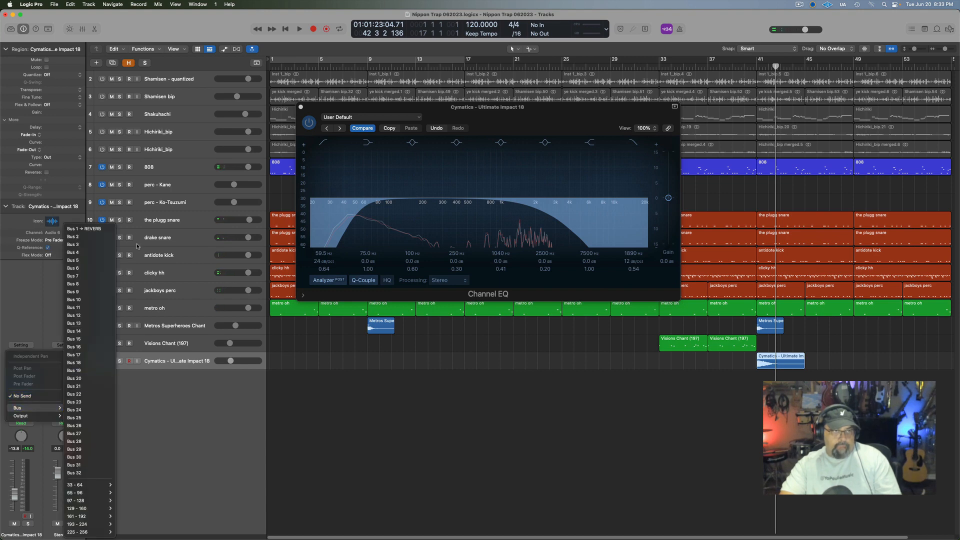
click(93, 230)
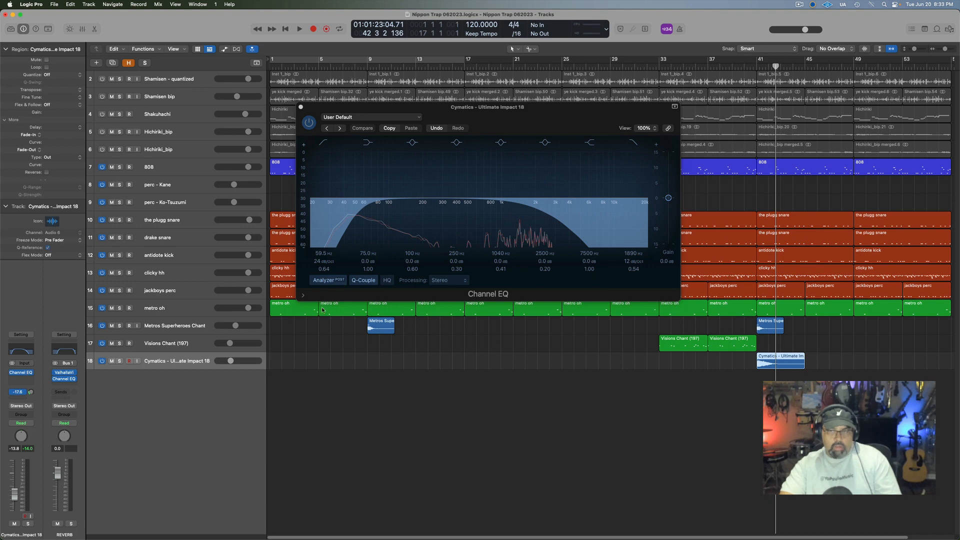
- Listen to the reverbed impact around bar 41 in the mix and soloed, and close its Channel EQ
key(space)
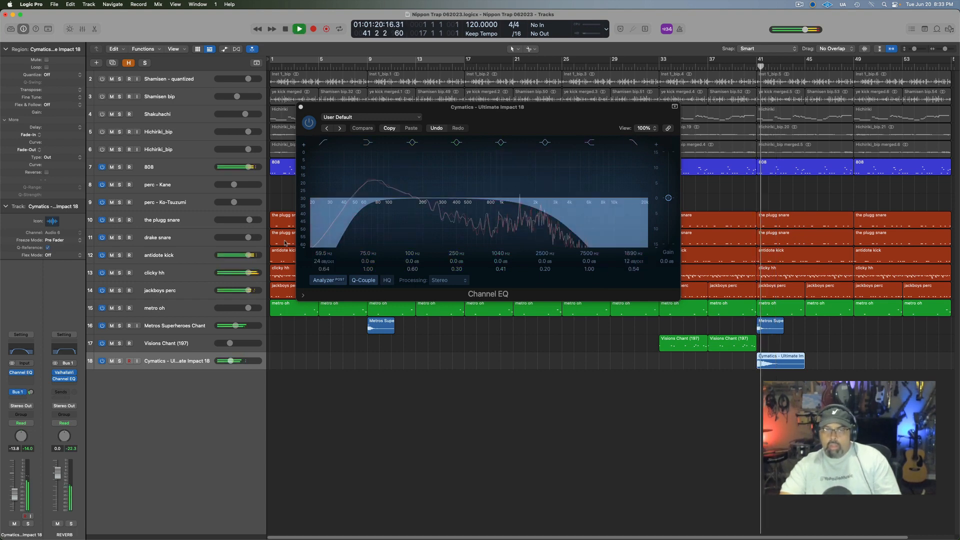
click(119, 360)
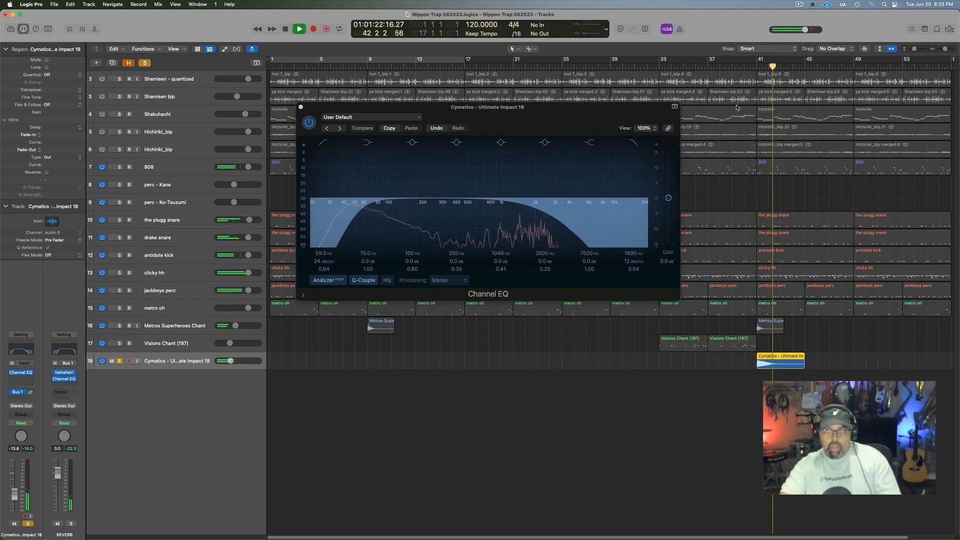
click(752, 67)
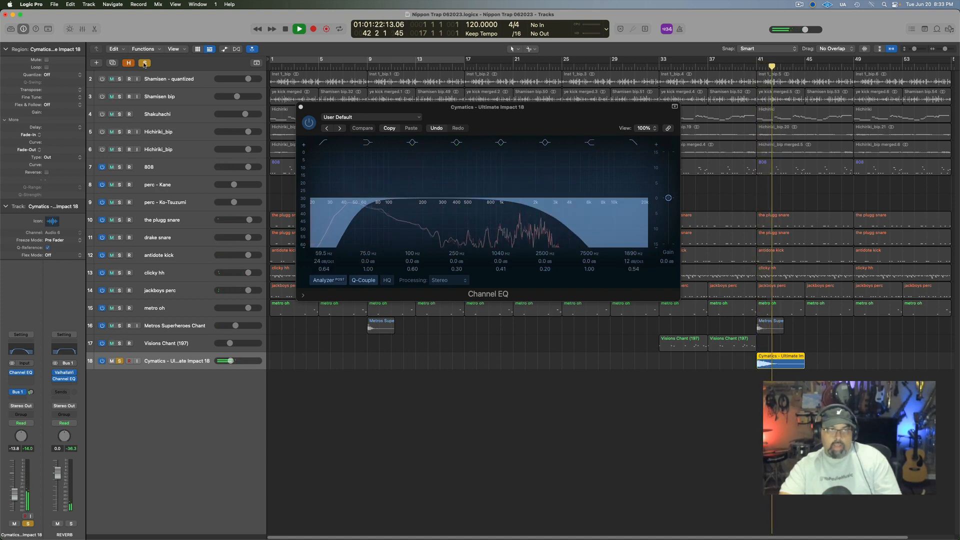
click(119, 361)
key(space)
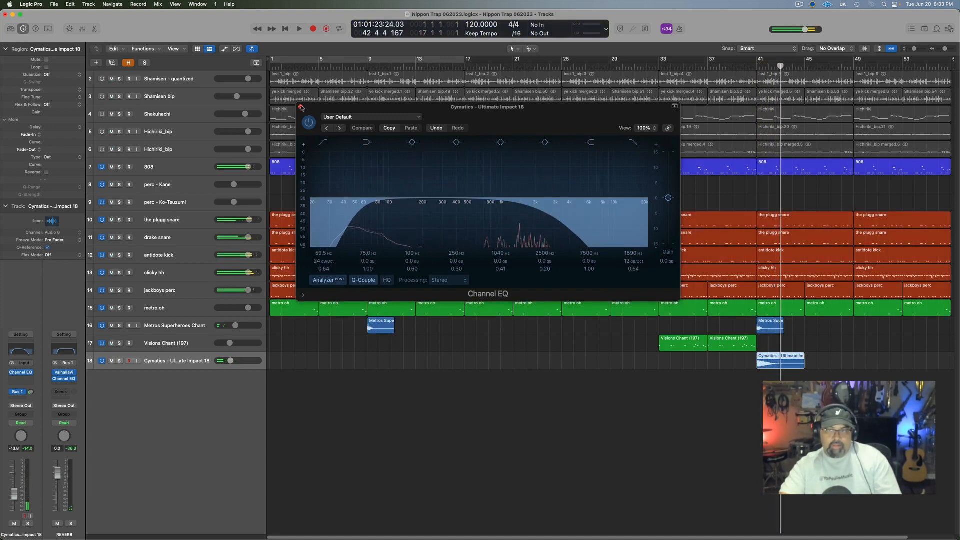
click(301, 107)
- Copy the Metros Superheroes Chant and Cymatics Ultimate Impact regions from bar 41 to bar 57
drag(945, 49, 939, 49)
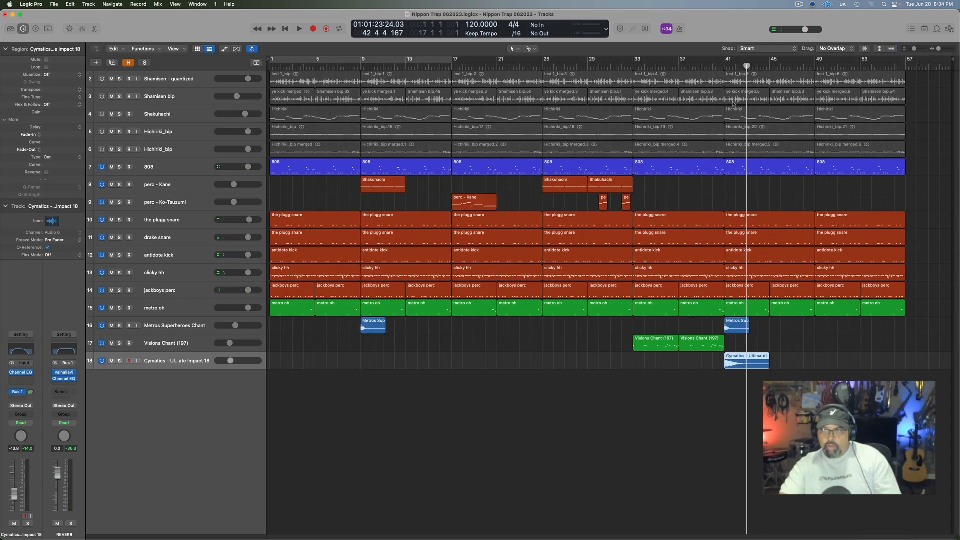
click(727, 328)
shift+click(730, 362)
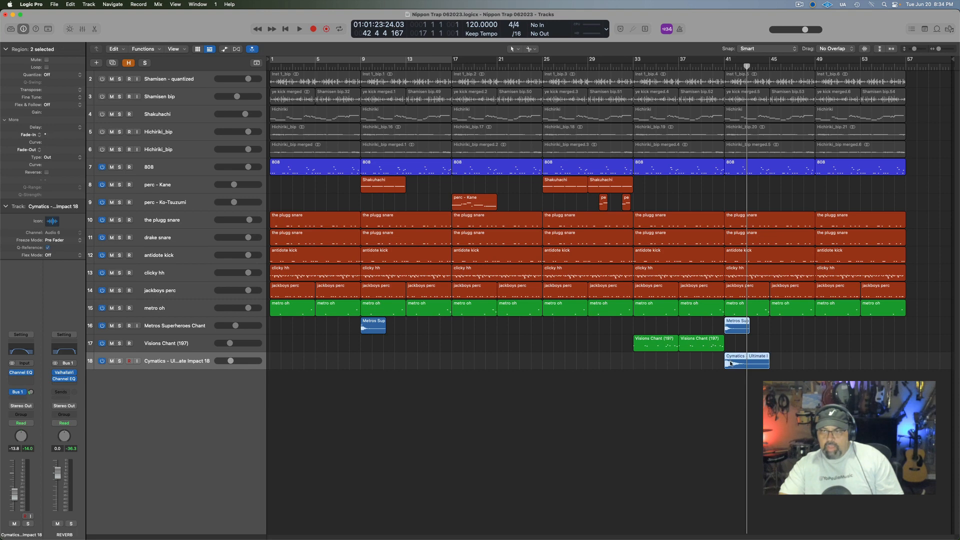
drag(730, 361, 912, 359)
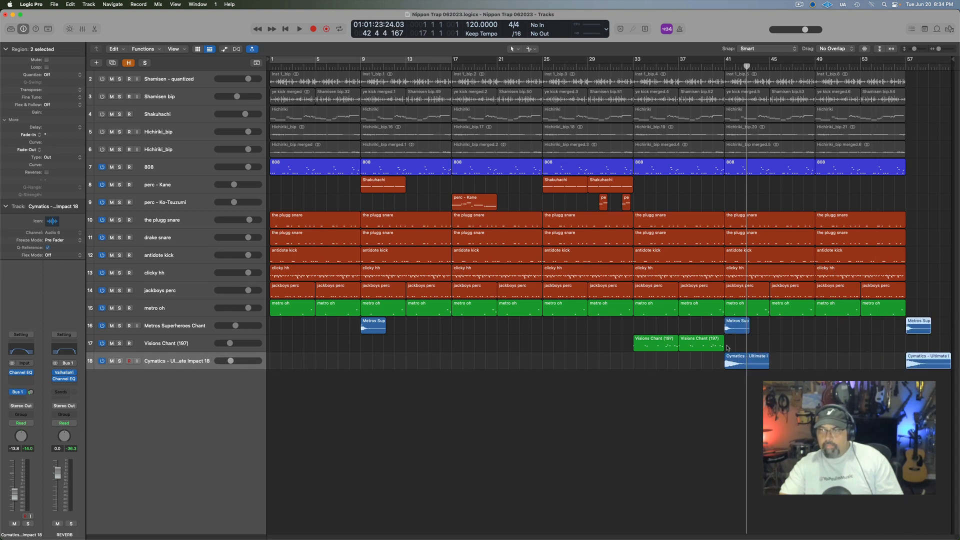
- Copy the two Visions Chant (197) regions from bar 33 to bar 49
click(696, 349)
shift+click(652, 348)
drag(651, 347, 834, 347)
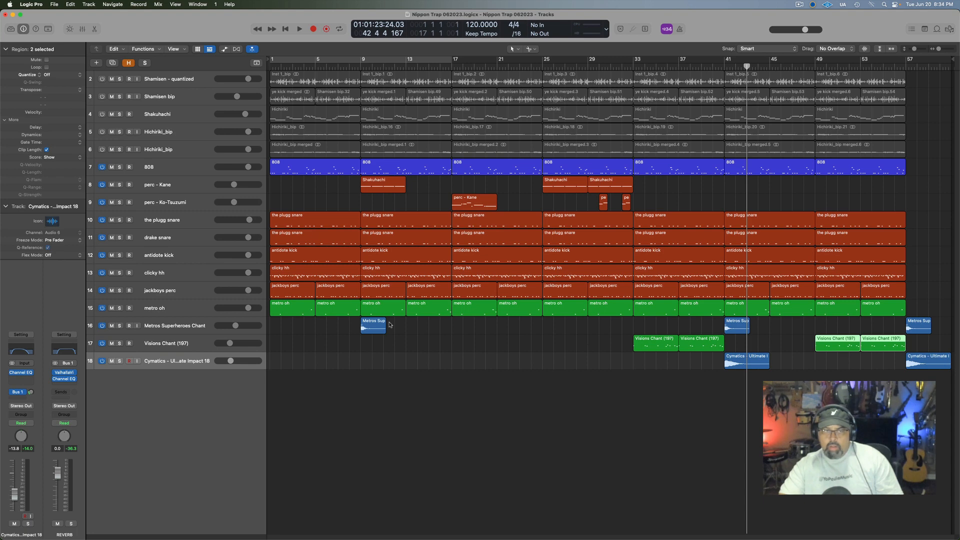
- Color the regions of tracks 15 to 18, metro oh through Ultimate Impact 18, the same red as the other percussion
click(176, 308)
shift+click(186, 364)
key(alt+c)
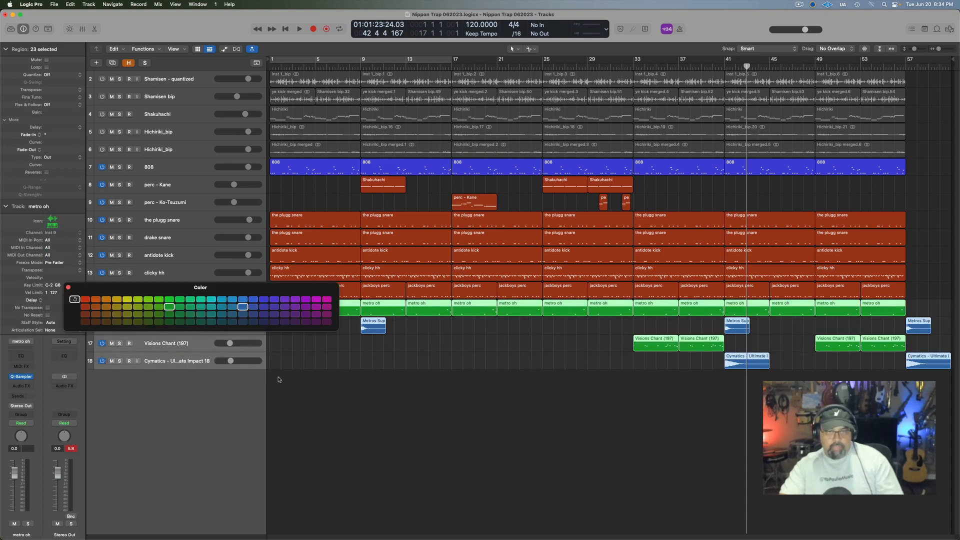
click(85, 307)
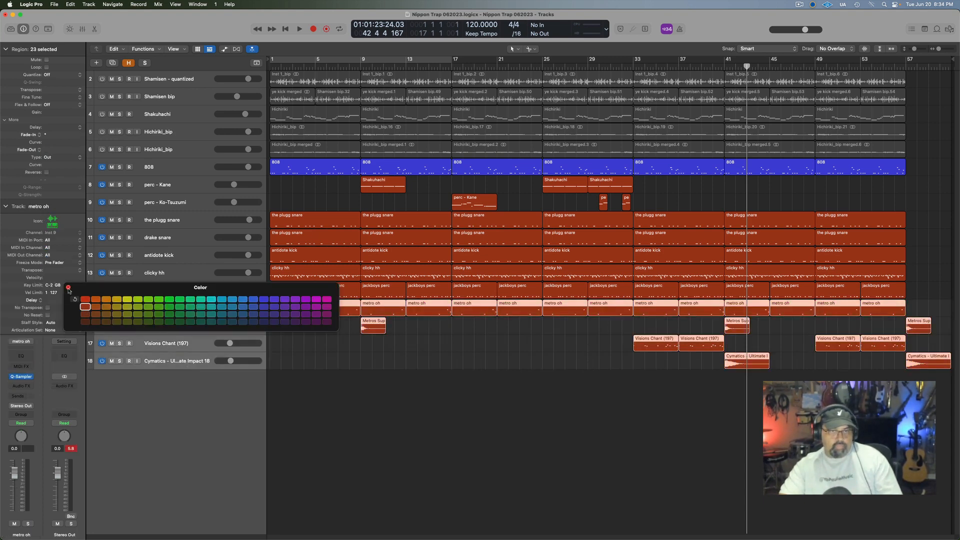
click(69, 288)
click(469, 402)
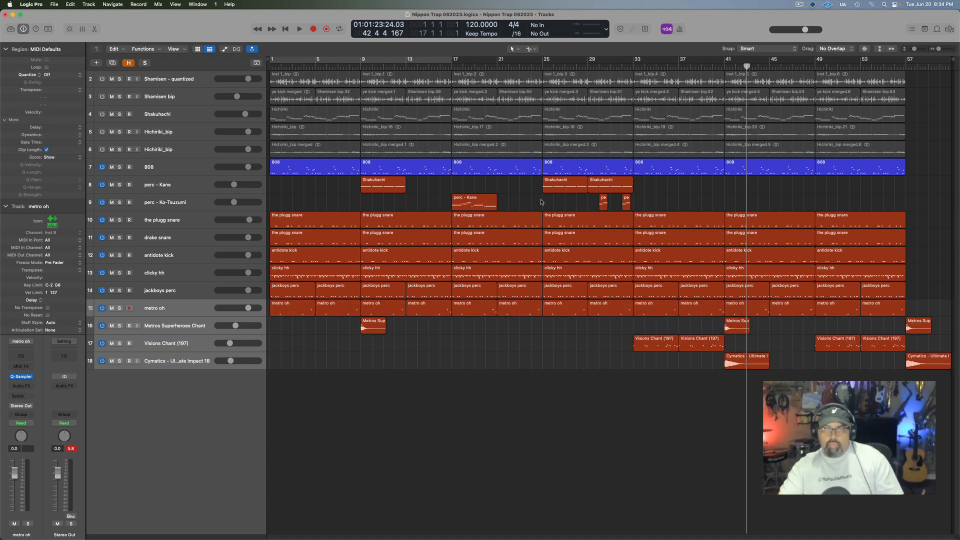
- Play the opening with bars 1 to 17 cycled and delete the 808 region spanning bars 1 to 9
click(309, 61)
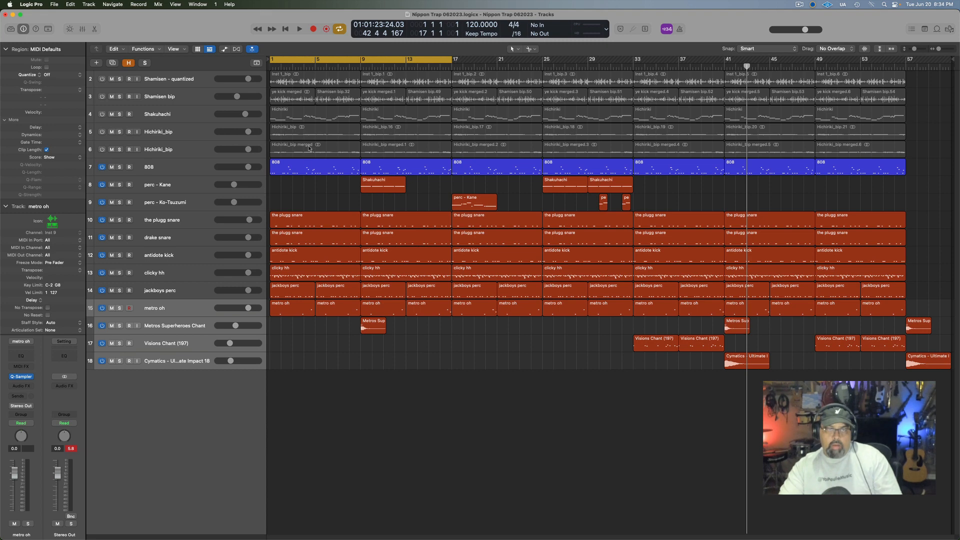
key(space)
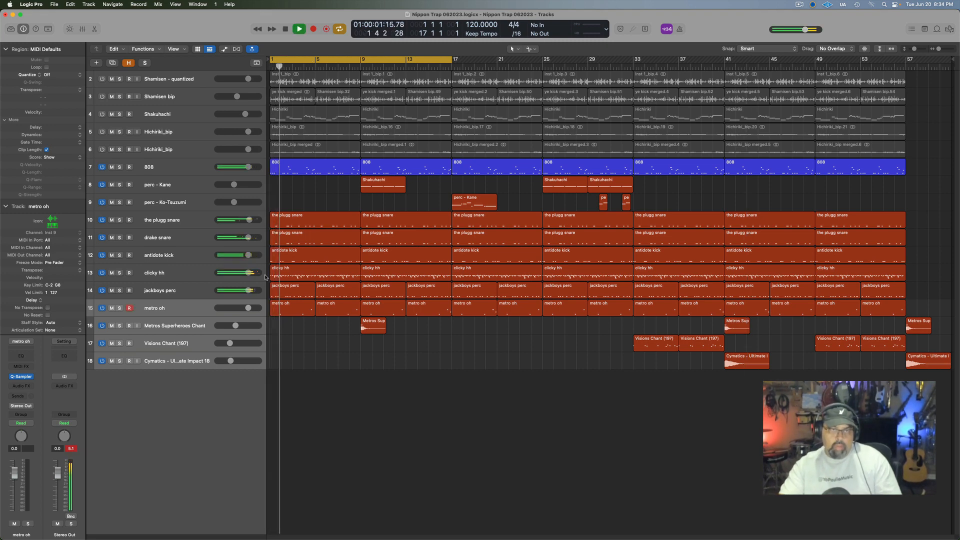
key(space)
click(323, 169)
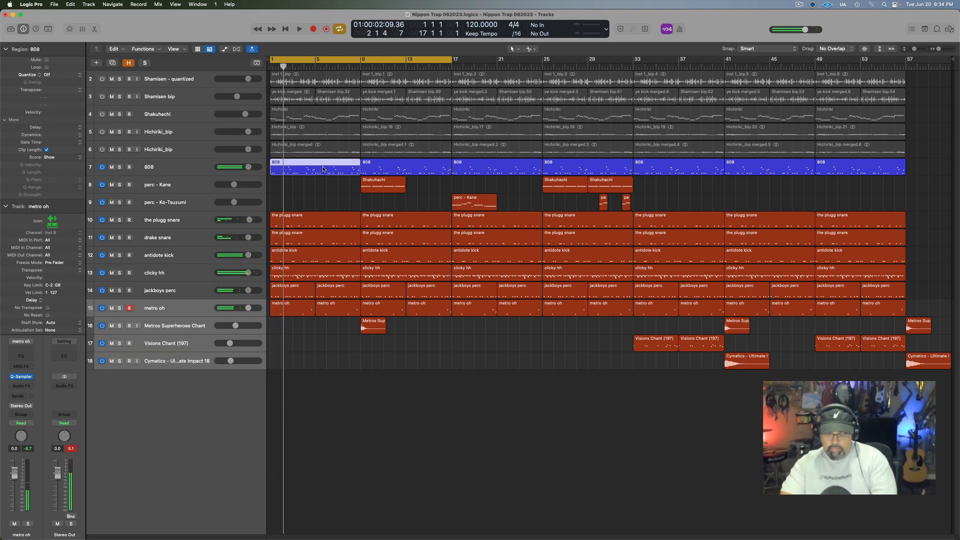
key(Delete)
- Listen to the intro again and trim the start of the first clicky hh region to bar 5
key(space)
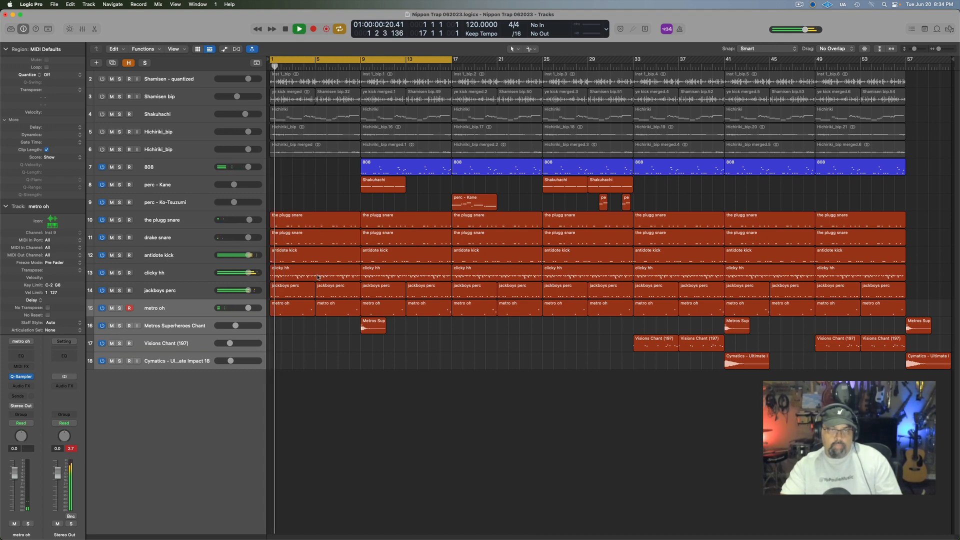
click(276, 278)
key(space)
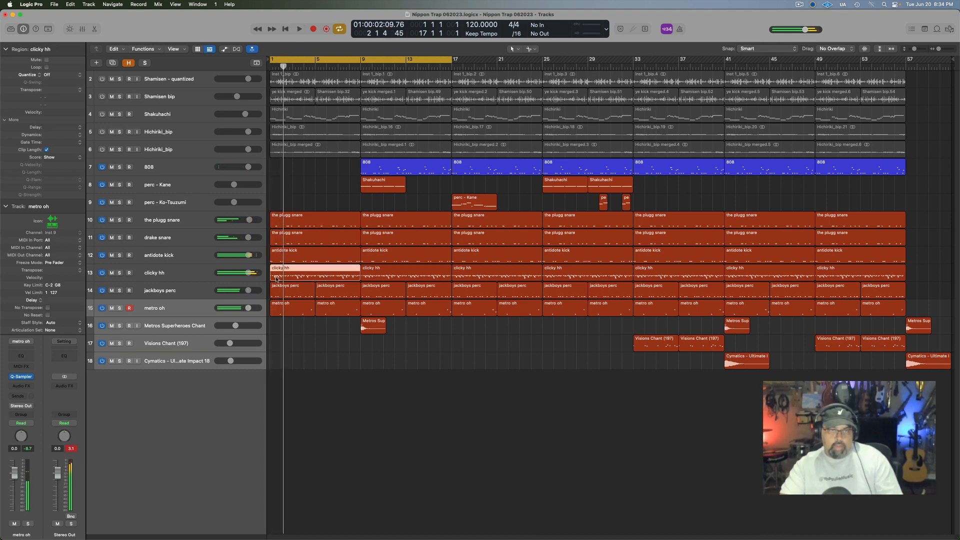
drag(271, 278, 315, 279)
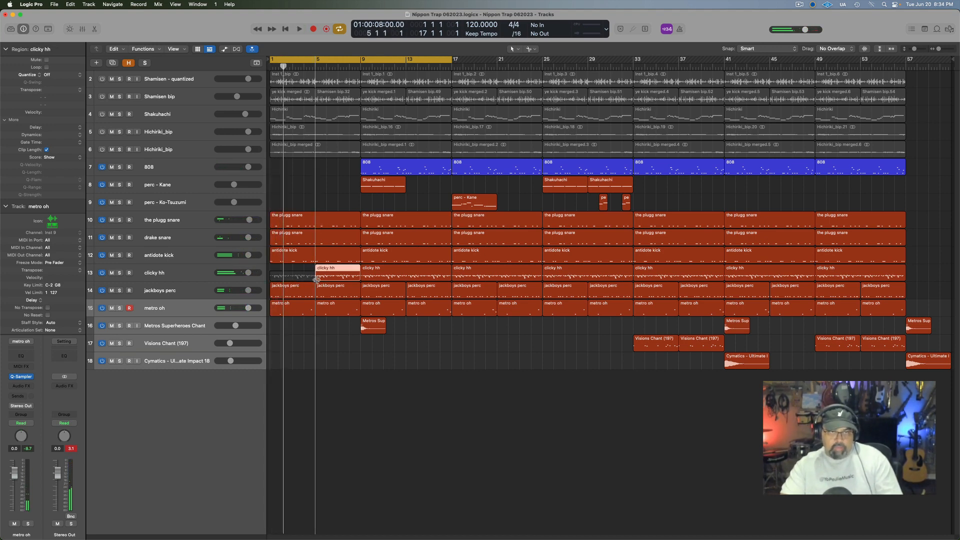
- Delete the two jackboys perc regions before bar 9 and the metro oh region at bar 1
click(302, 290)
shift+click(332, 292)
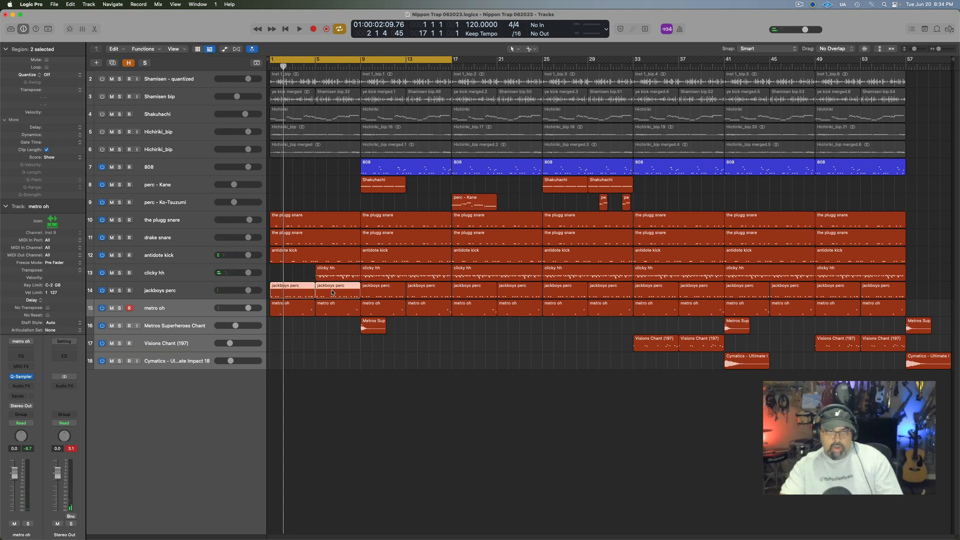
key(Delete)
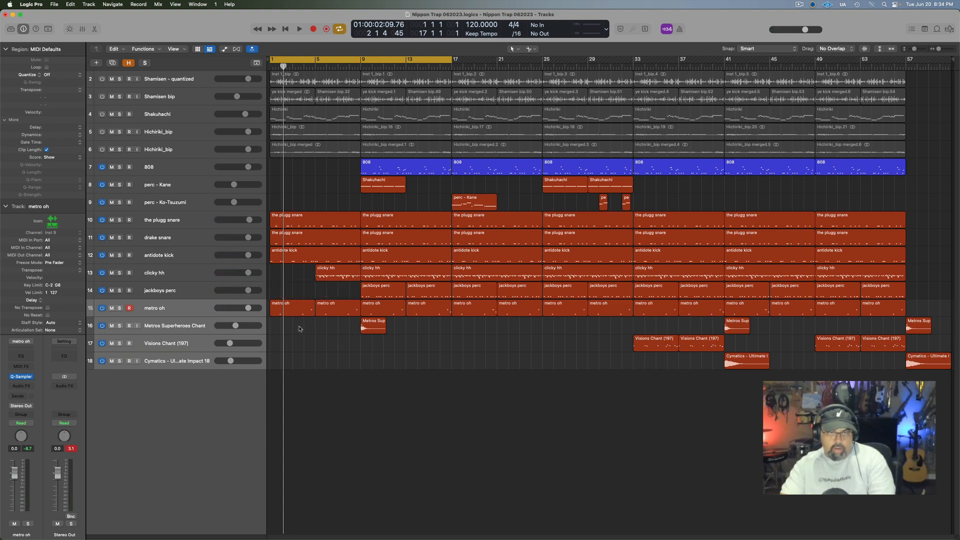
click(294, 311)
key(Delete)
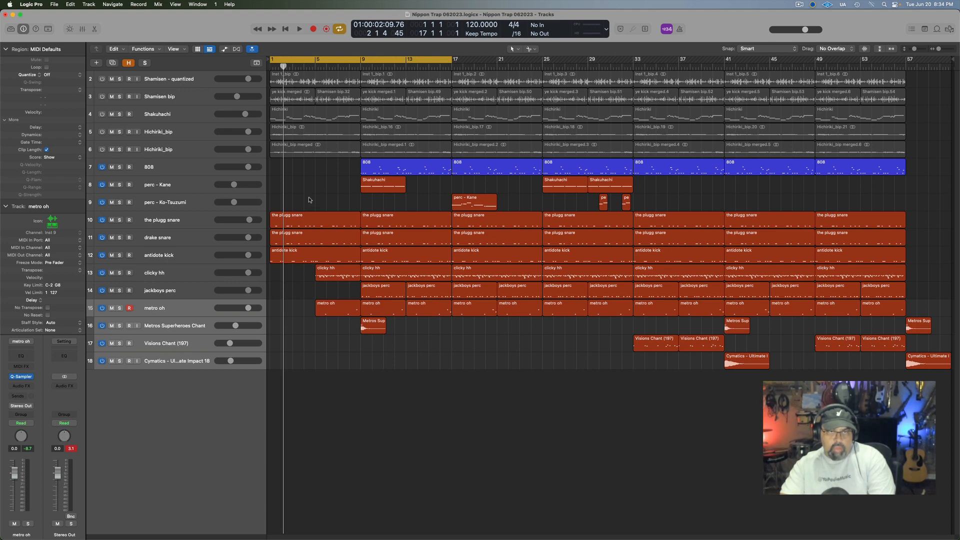
- Turn off cycle mode and search the MY SAMPLES folder for "snap"
click(200, 221)
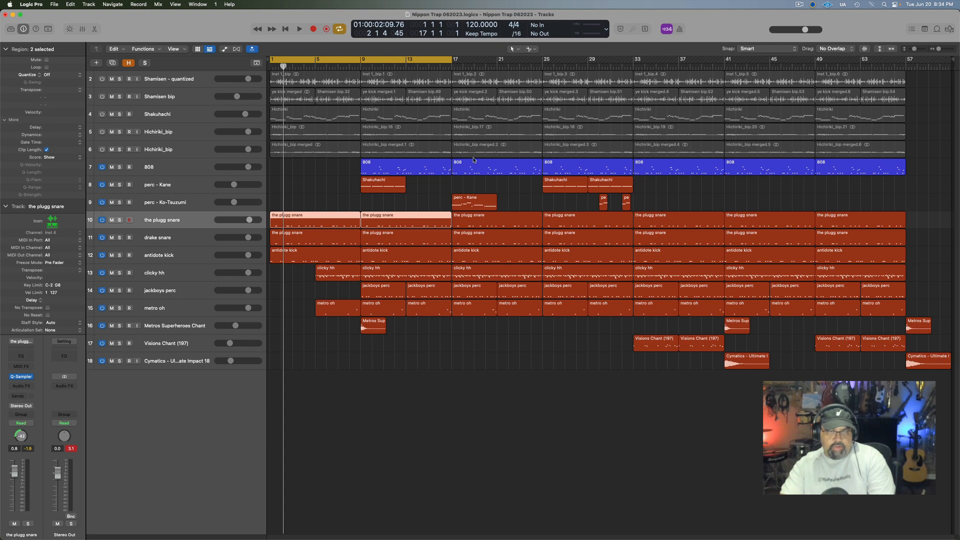
click(344, 62)
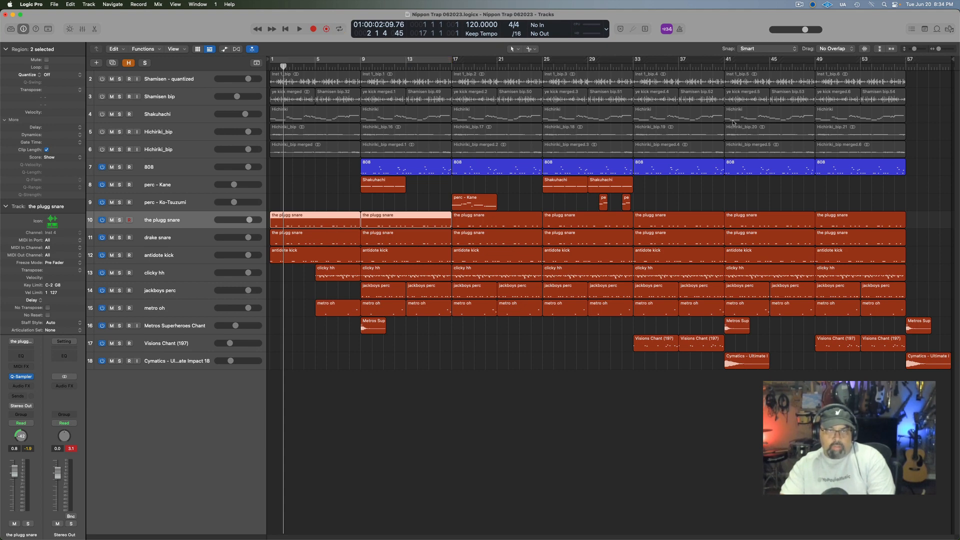
click(949, 29)
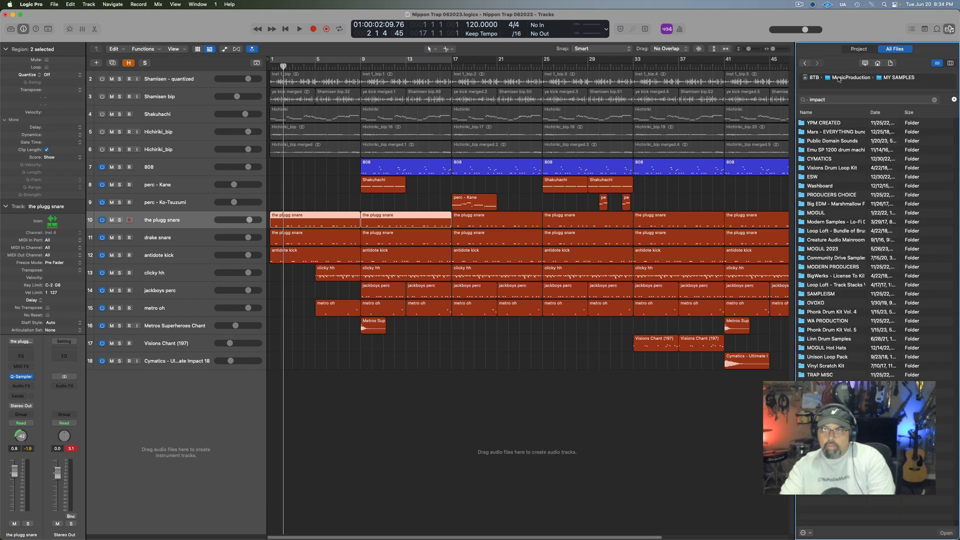
double_click(819, 100)
text(snap)
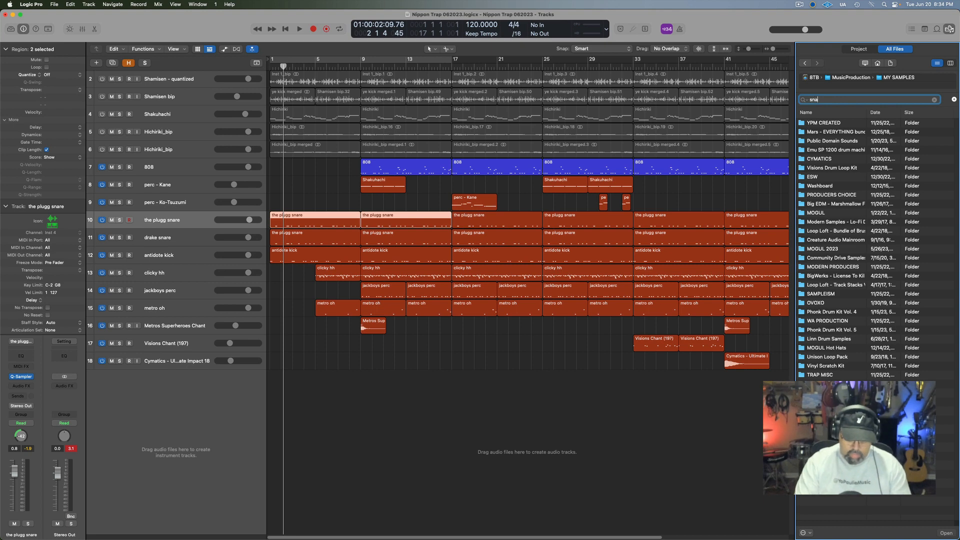
key(Return)
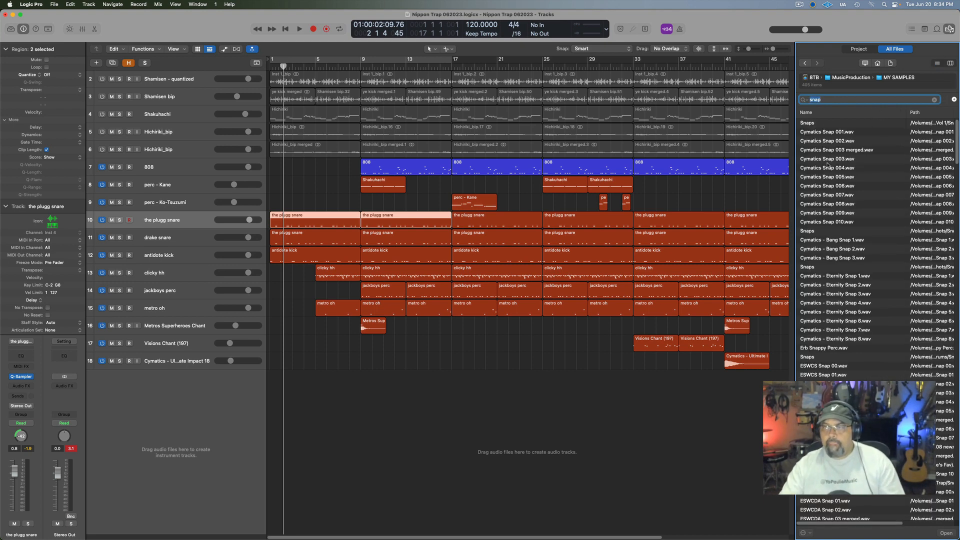
- Audition the Cymatics, Bang, Eternity and ESWCS snap samples among the search results
click(828, 168)
click(826, 177)
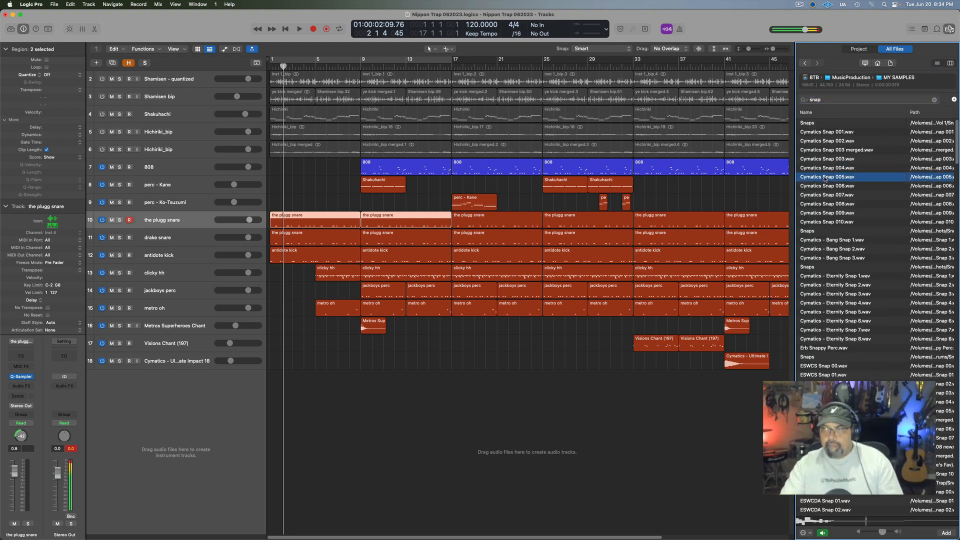
click(824, 204)
click(822, 248)
click(819, 294)
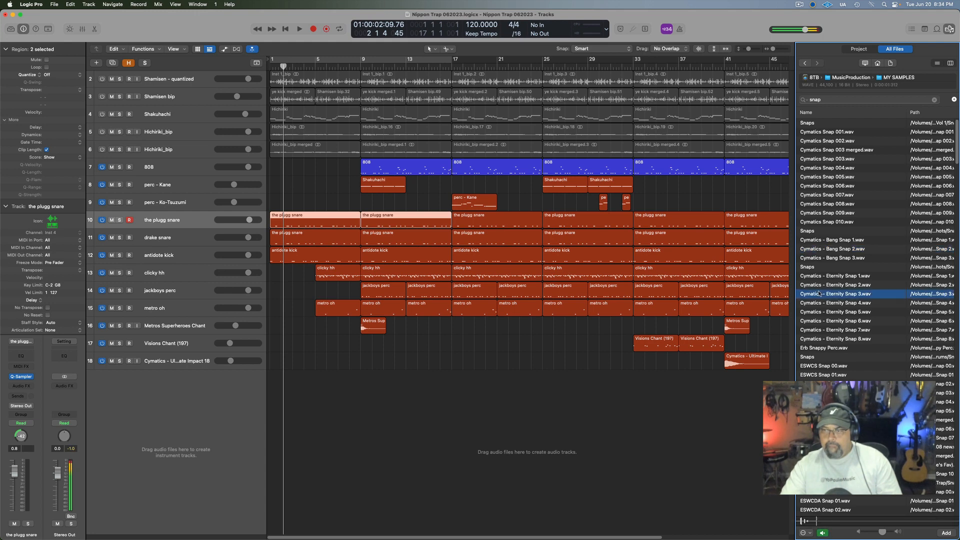
click(815, 321)
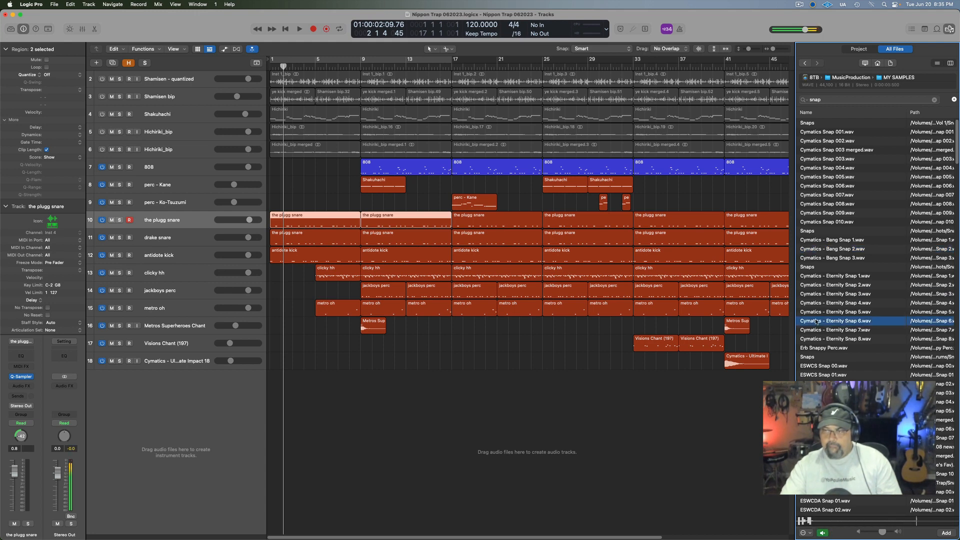
click(813, 330)
click(811, 339)
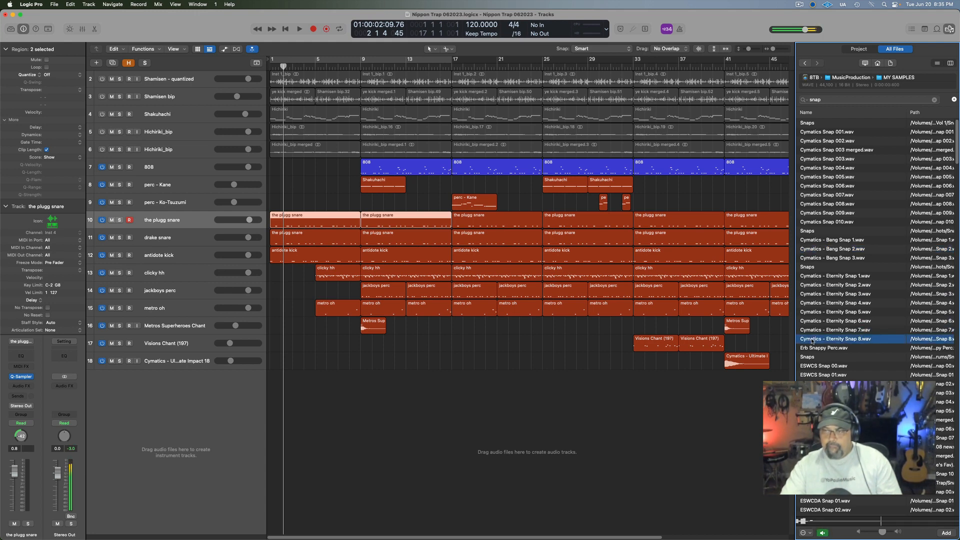
click(821, 286)
click(817, 294)
click(819, 401)
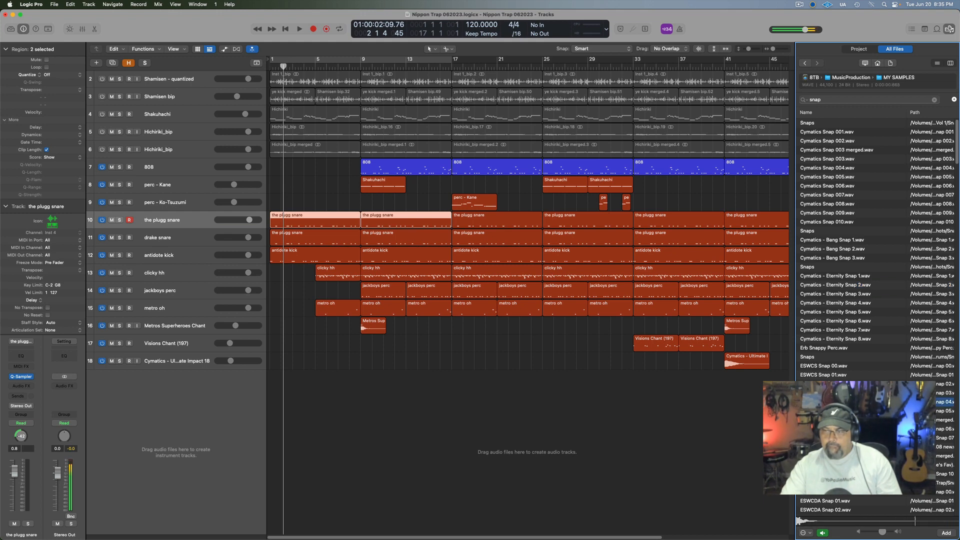
click(836, 494)
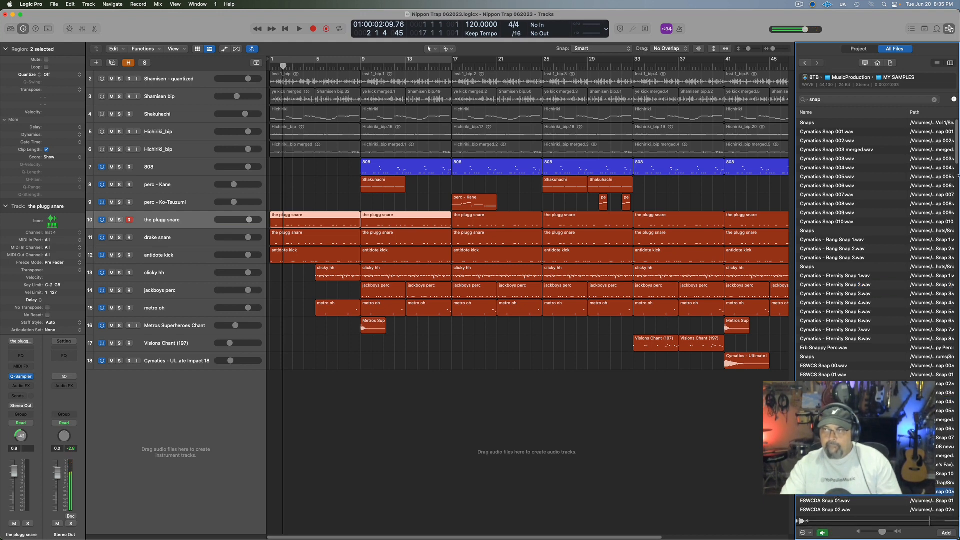
- Audition the run of samples from Snap MO 03.wav through Snap S612 06.wav further down the results
scroll(874, 320, down, 10)
scroll(874, 320, down, 10)
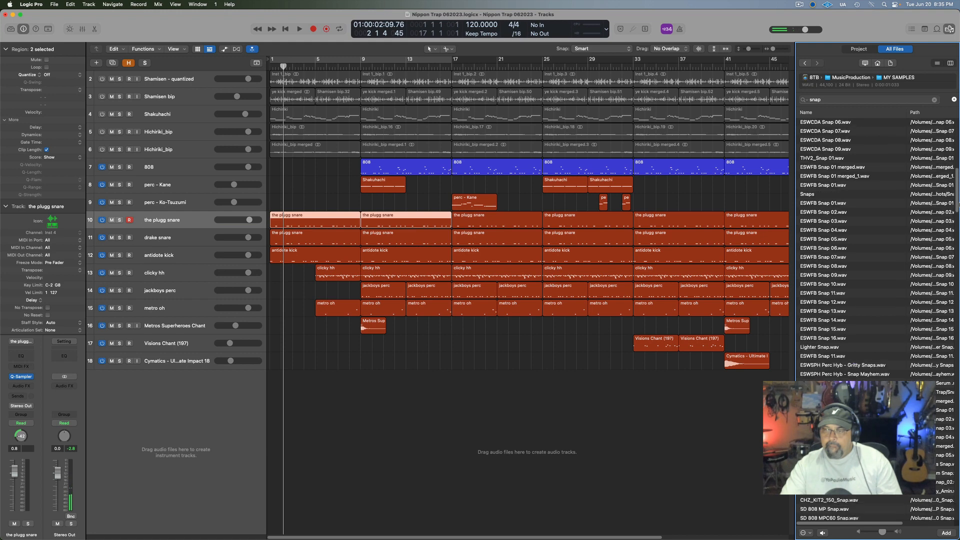
click(826, 362)
key(Down)
key(Down)
key(Down)
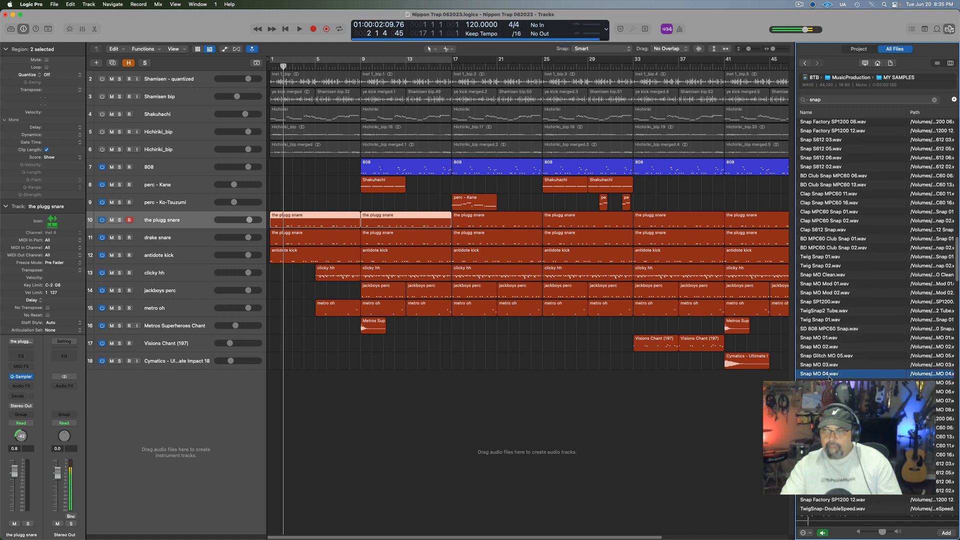
key(Down)
key(Down)
key(Down)
key(Down)
key(Down)
key(Down)
key(Down)
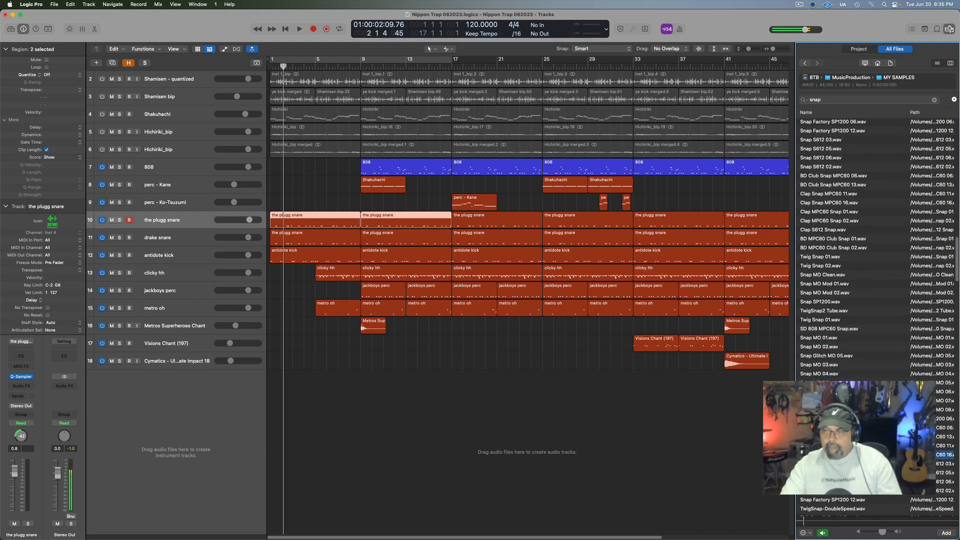
key(Down)
key(Down)
key(Down)
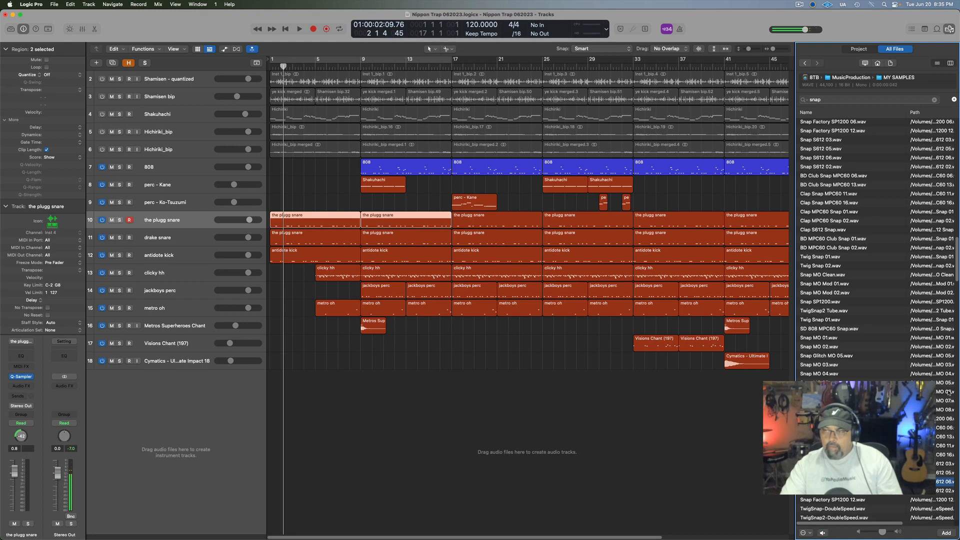
- Audition several Snap-MO samples along with TwigSnap-Clean.wav and TwigSnap2-Tube.wav
scroll(831, 331, down, 10)
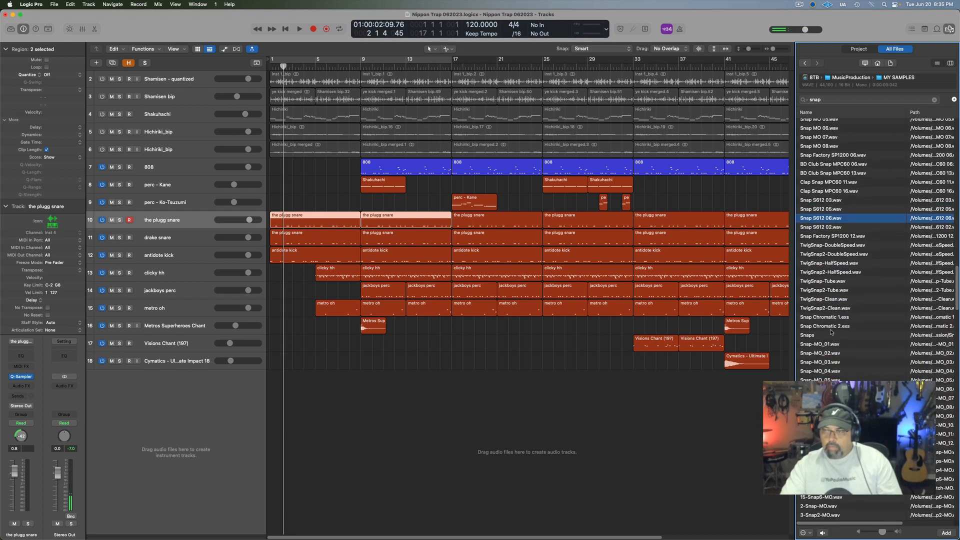
click(824, 344)
click(824, 353)
click(823, 299)
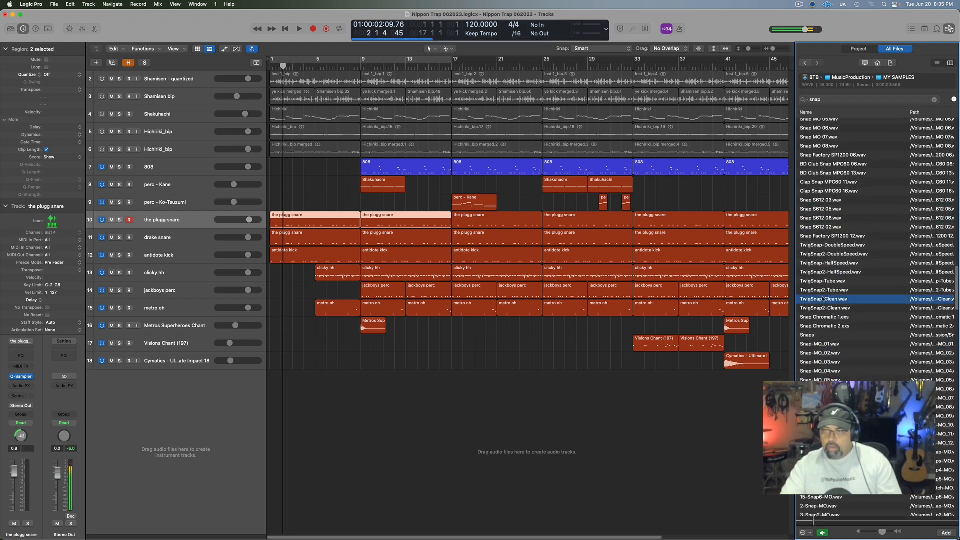
click(822, 290)
click(835, 488)
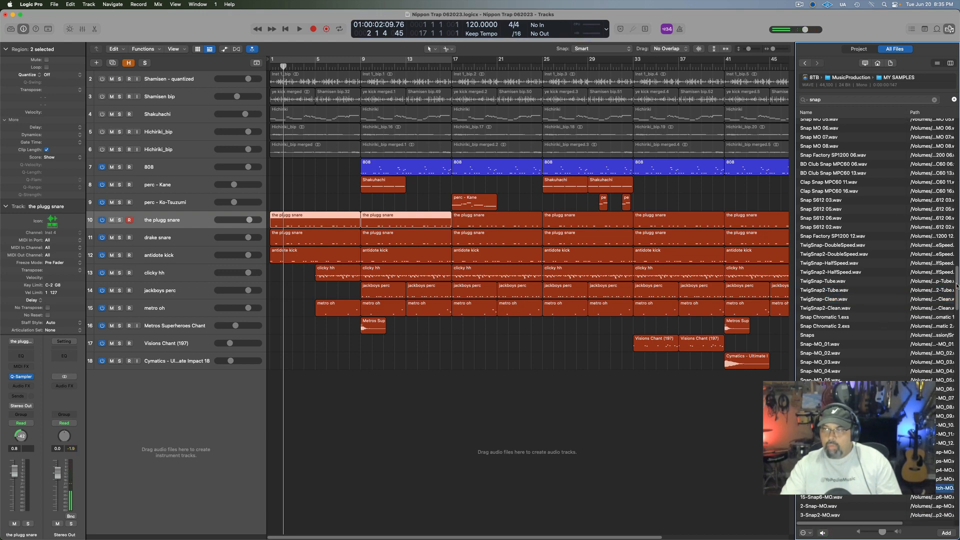
- Audition a few BD Club Snap MPC60 and Clap Snap MPC60 samples
drag(957, 285, 957, 356)
click(837, 291)
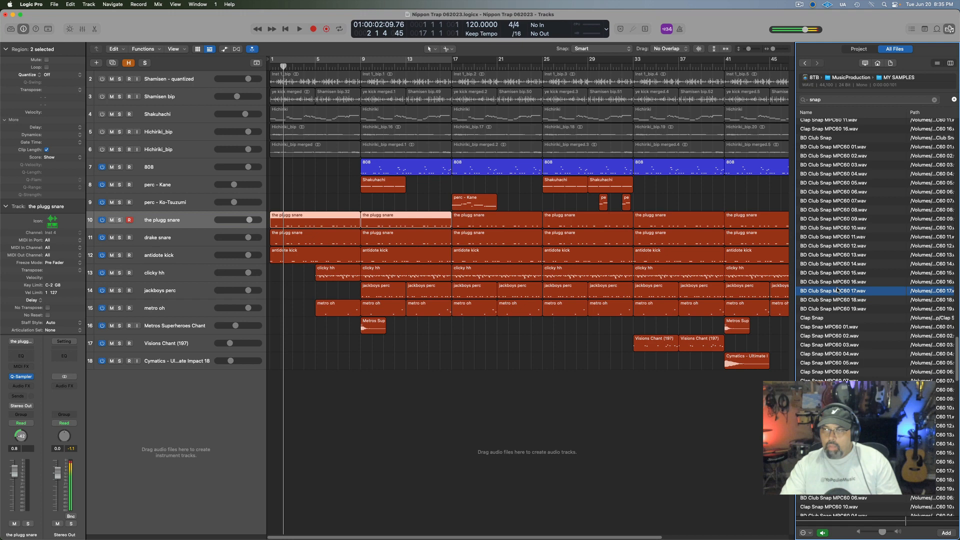
click(838, 246)
click(840, 398)
click(842, 375)
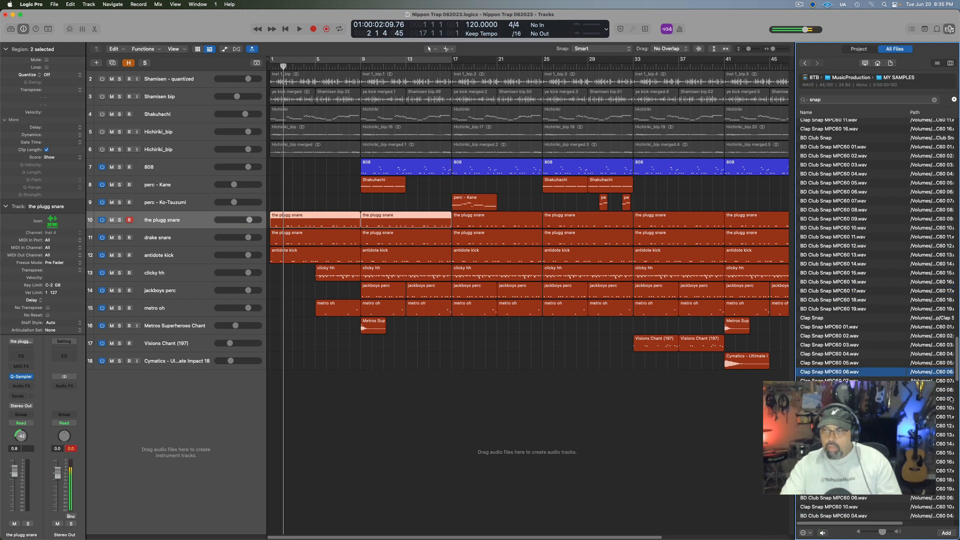
- Audition the snap samples listed in the Claps, Snaps & Sticks group near the end of the results
drag(955, 370, 956, 458)
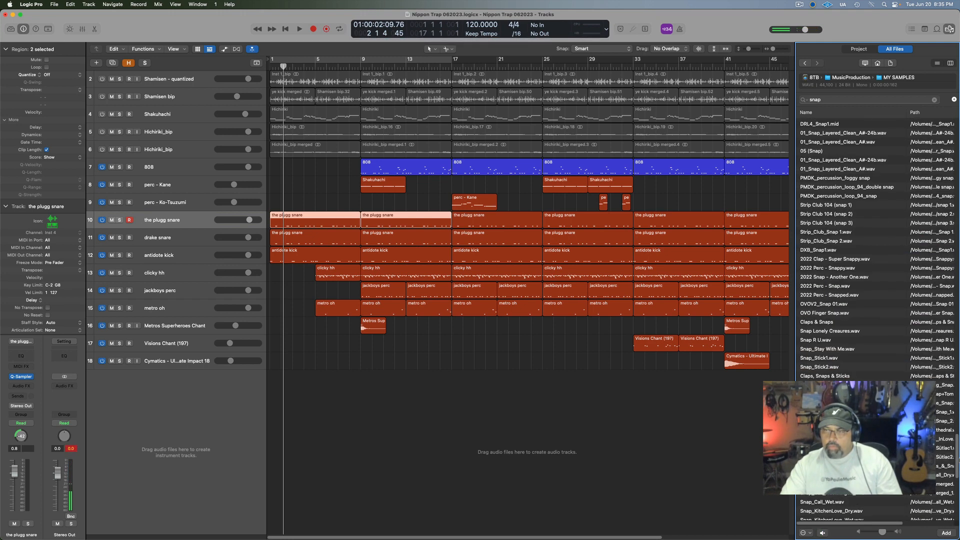
click(841, 385)
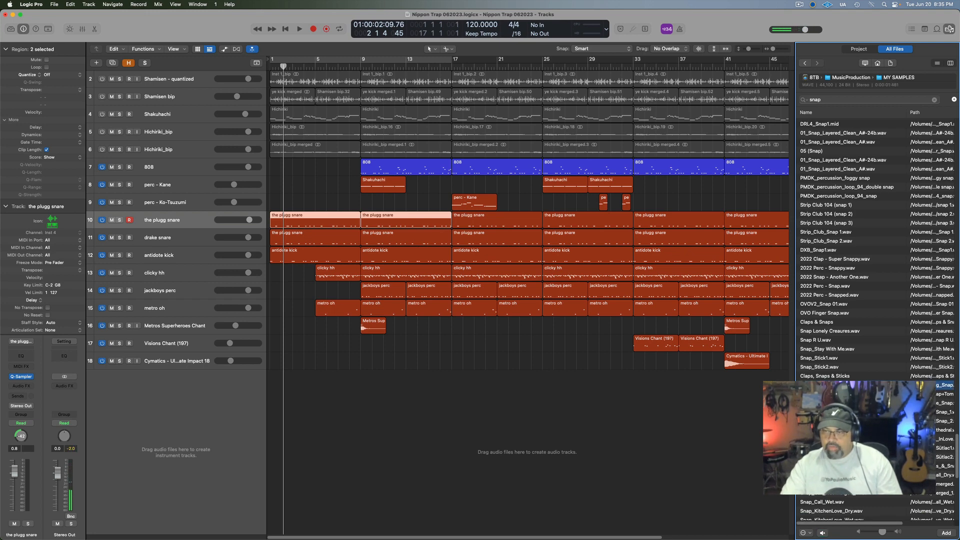
click(841, 403)
click(841, 394)
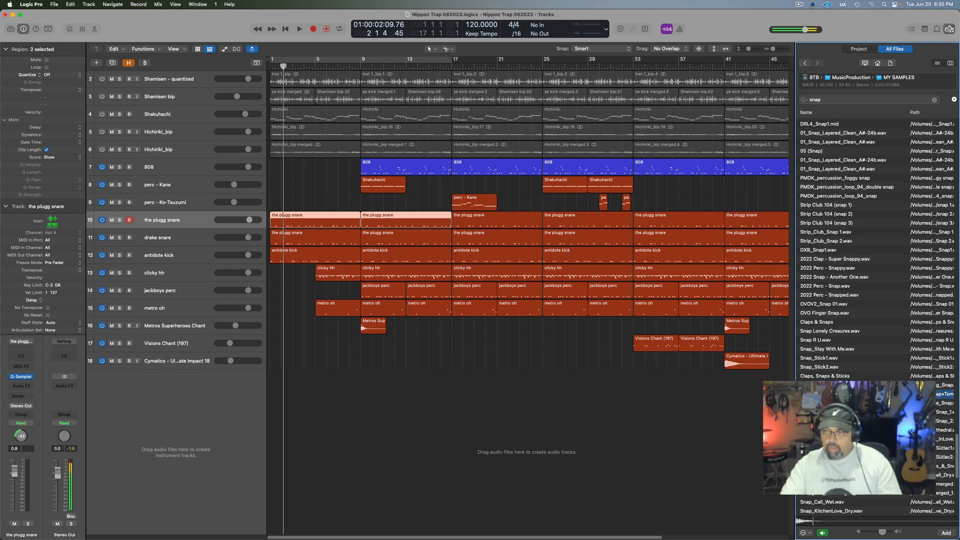
click(841, 412)
click(841, 421)
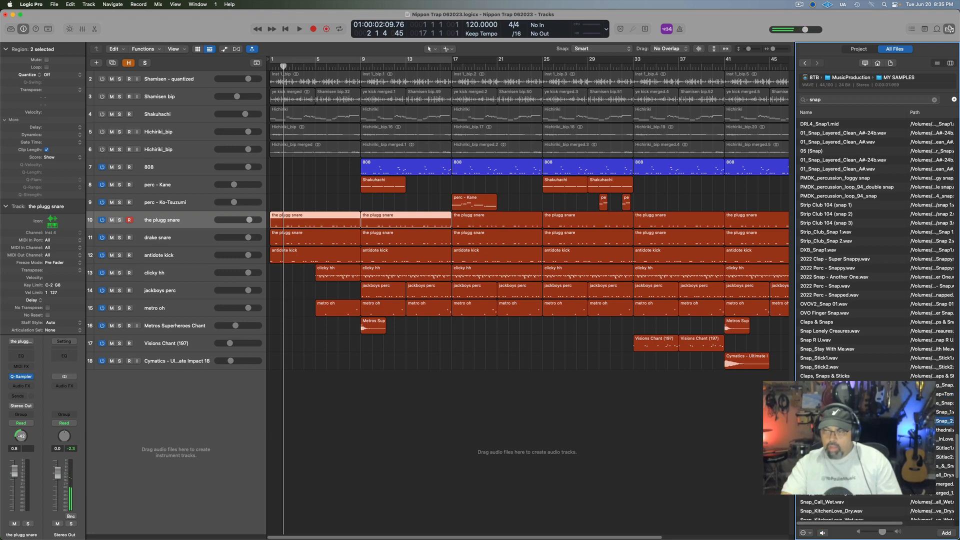
click(841, 430)
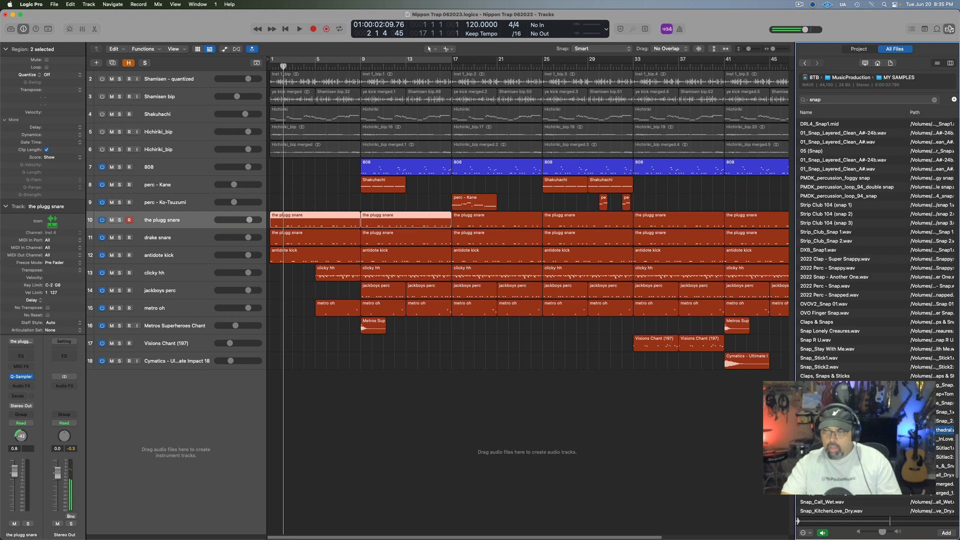
key(Down)
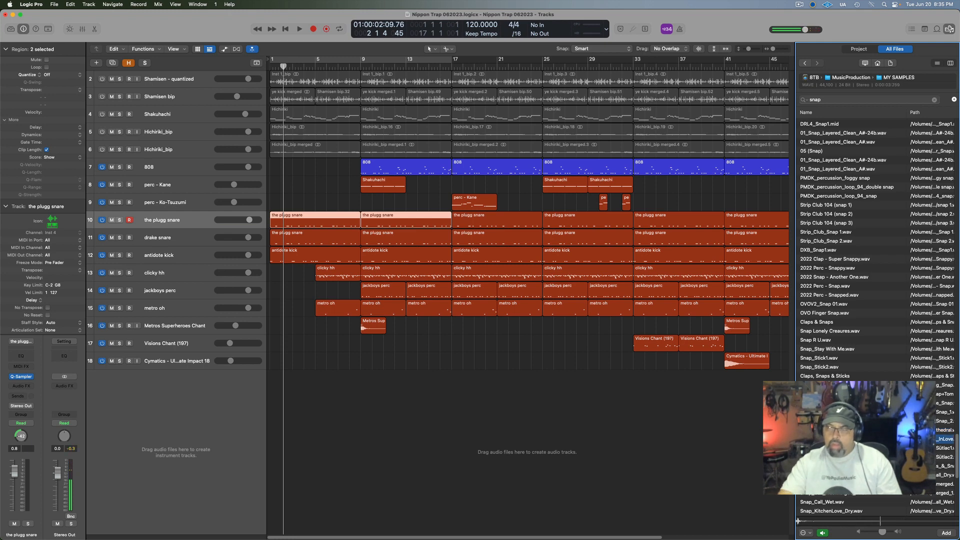
key(Down)
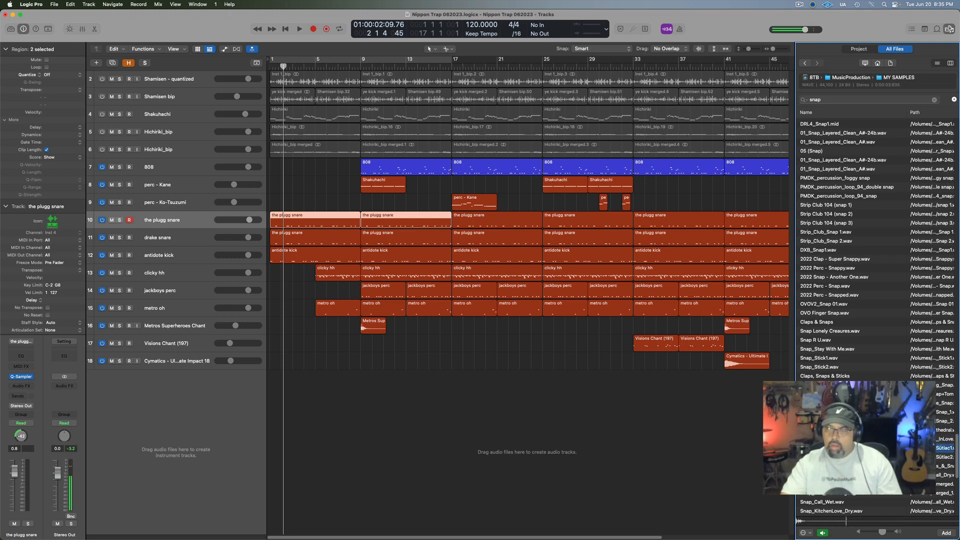
key(Down)
key(Down)
key(Up)
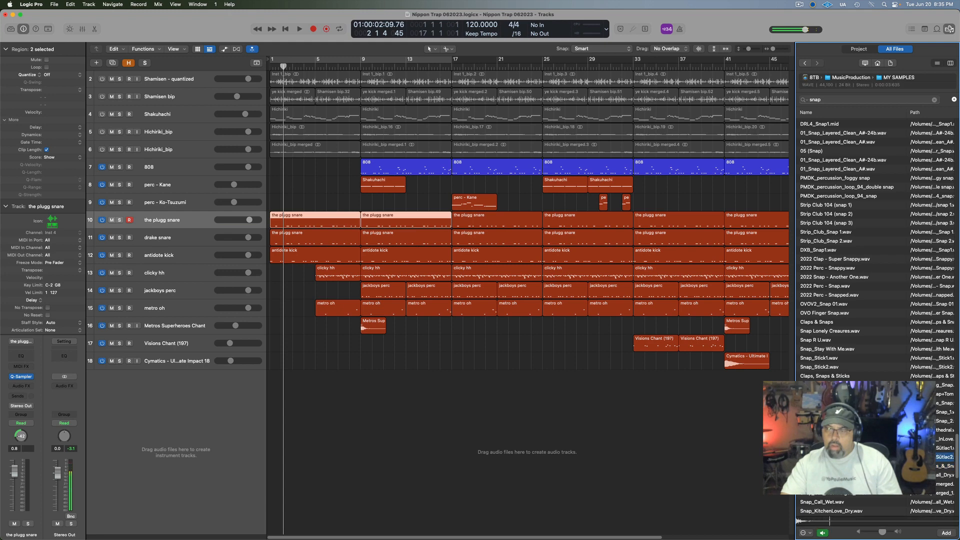
- Return to Snap_Cathedral.wav, load it onto a new Quick Sampler track below the Cymatics impact track, and close the plug-in window
key(Up)
key(Up)
key(Up)
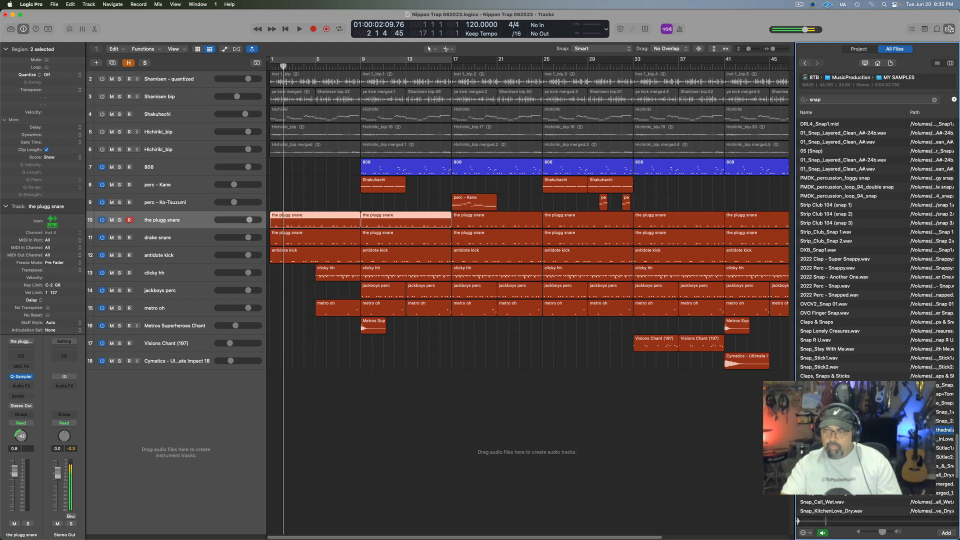
drag(874, 430, 154, 390)
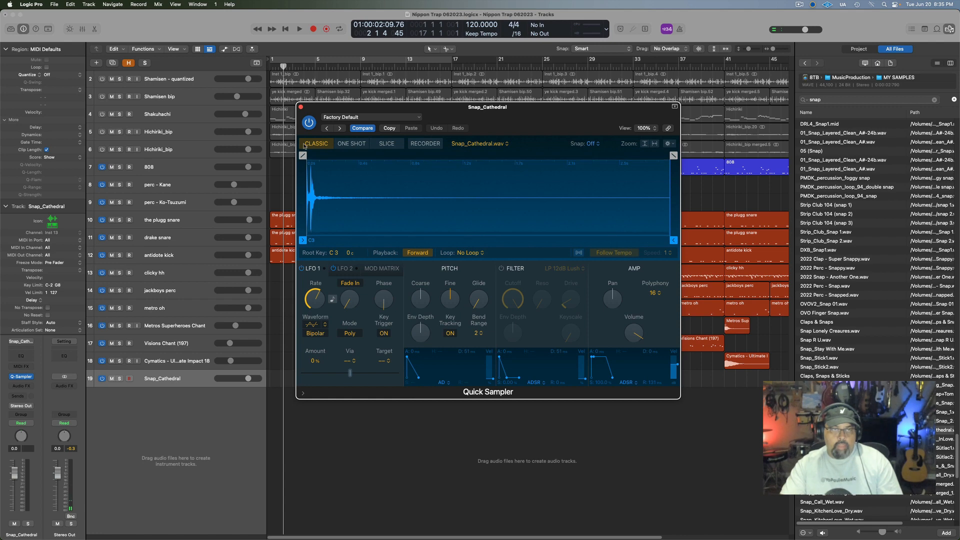
click(300, 107)
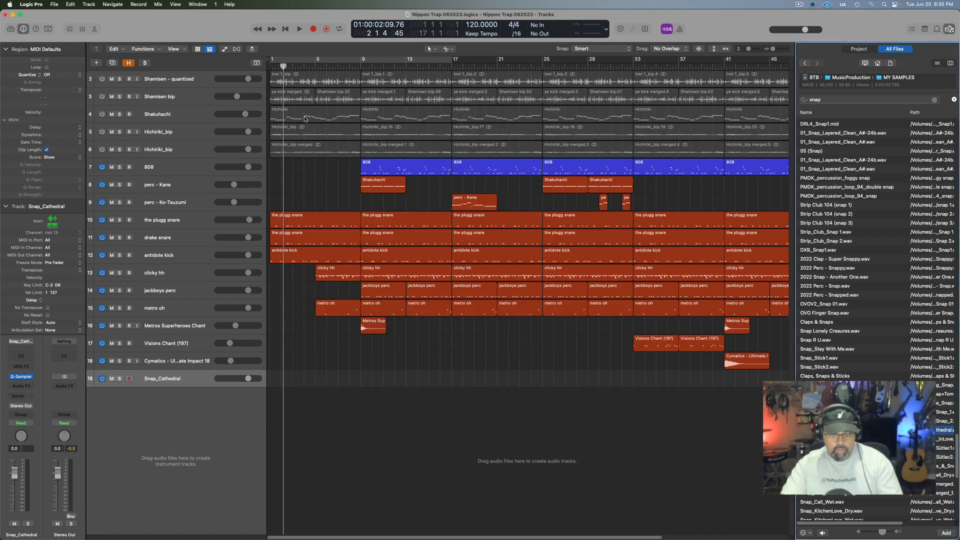
- Try recording a snap part on the Snap_Cathedral track over the opening bars and delete the recorded region
key(r)
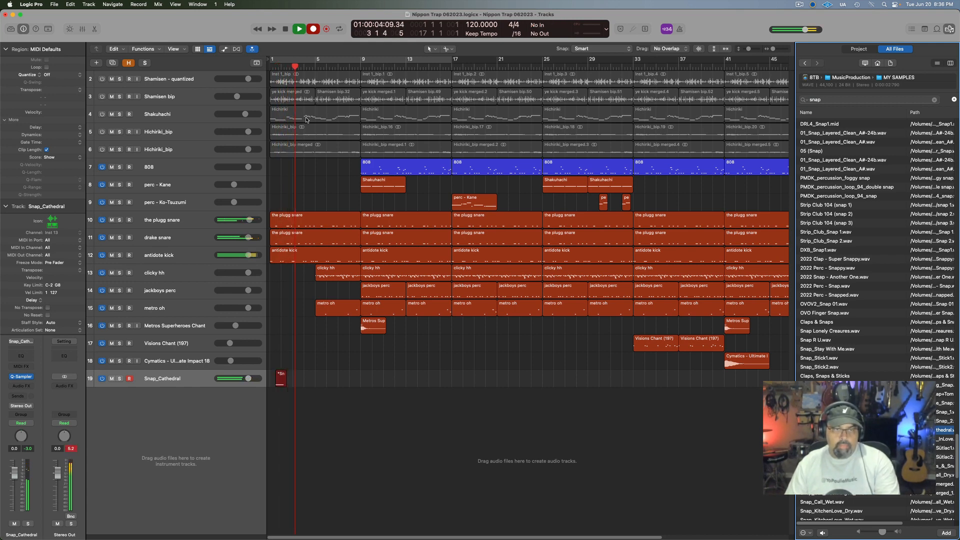
key(space)
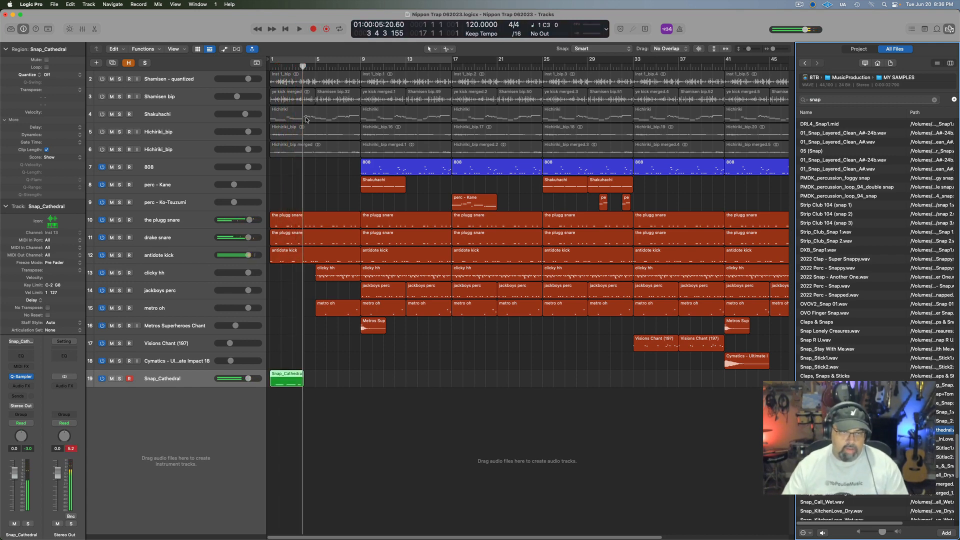
click(294, 408)
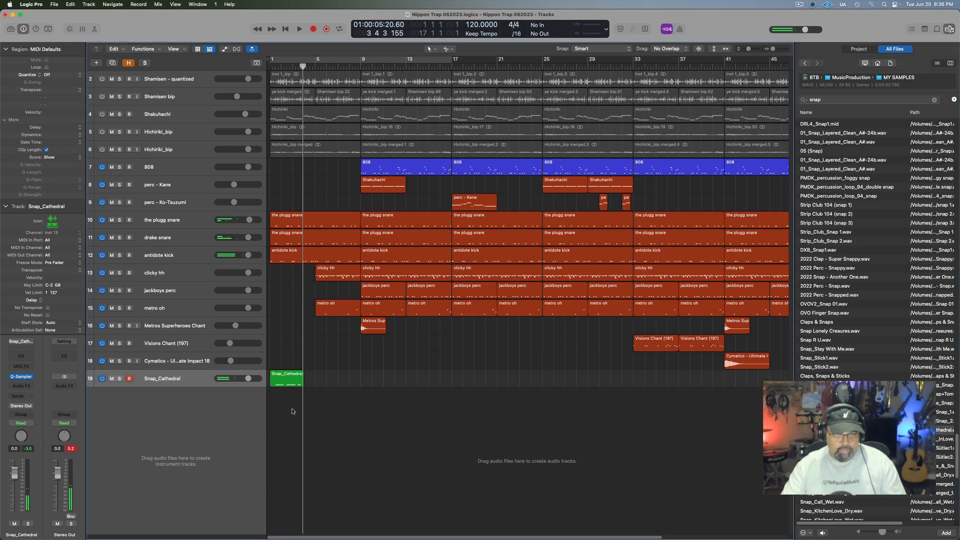
click(287, 382)
key(Delete)
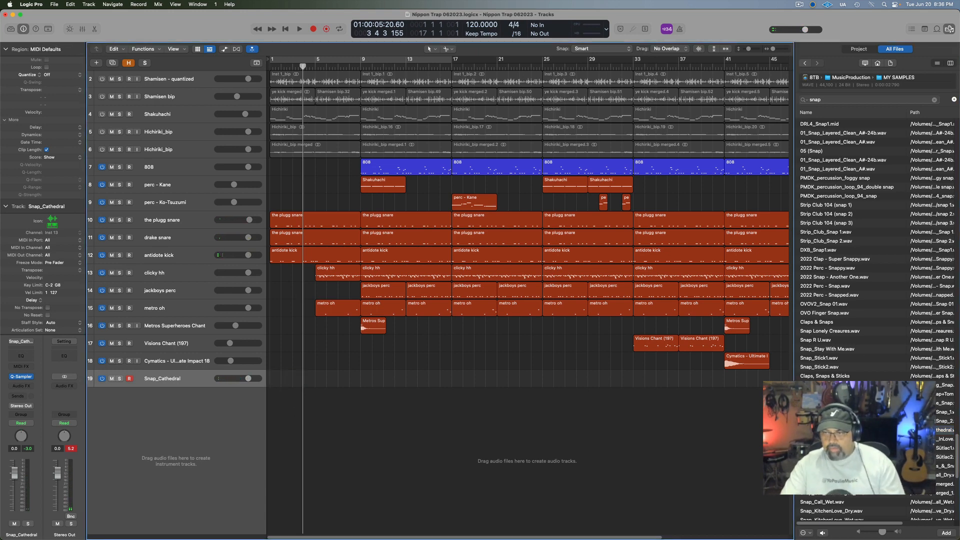
- Audition the first few samples of the Claps, Snaps & Sticks group again for an alternative snap
click(830, 385)
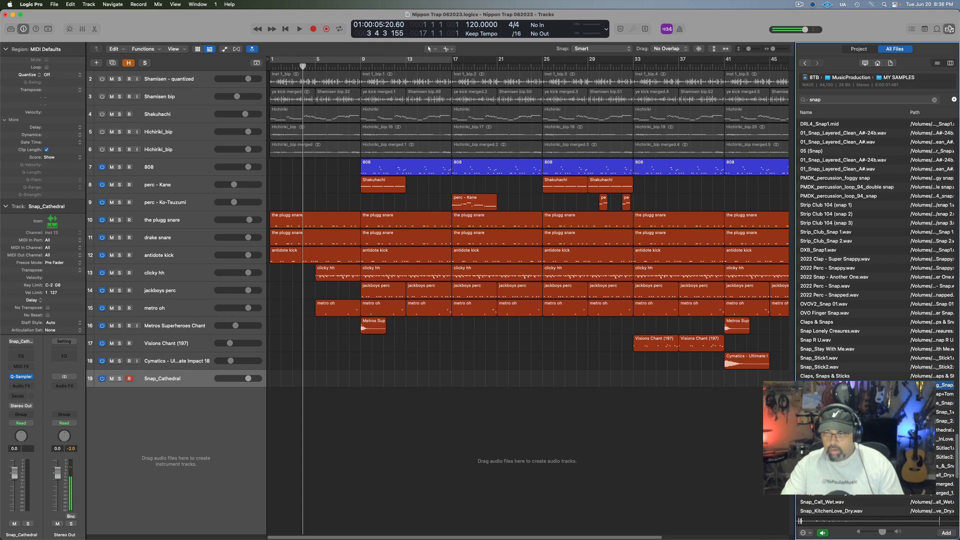
key(Down)
key(Down)
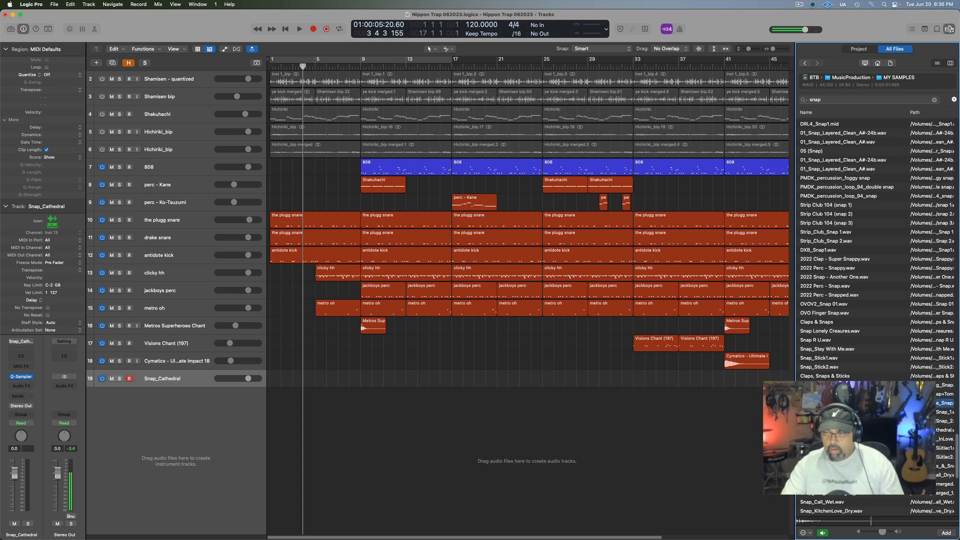
key(Down)
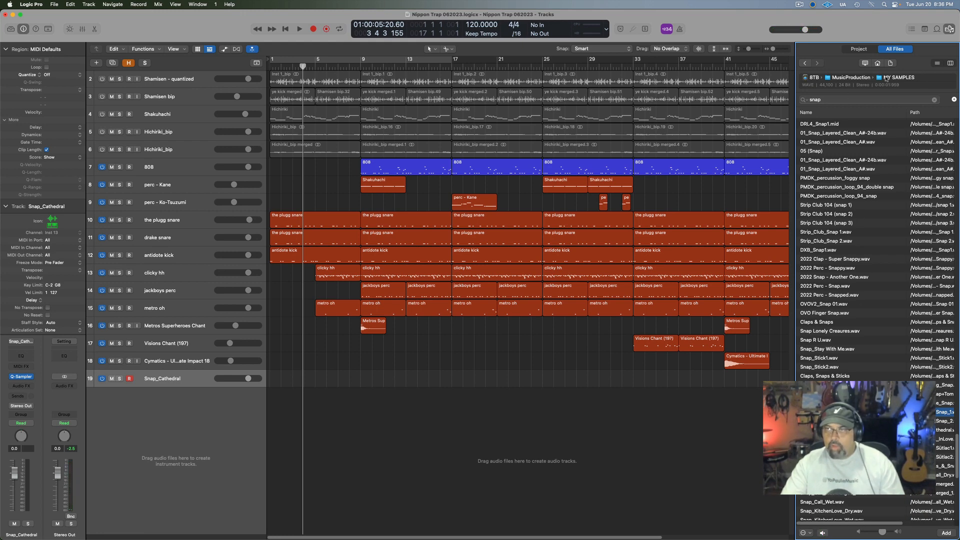
- Return to the folder listing of MY SAMPLES and sort it by name
click(881, 79)
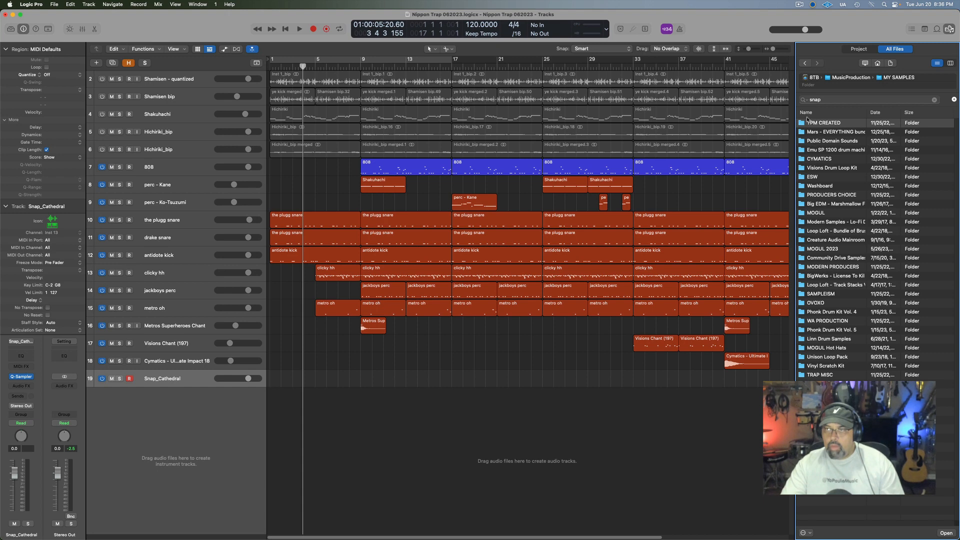
click(809, 113)
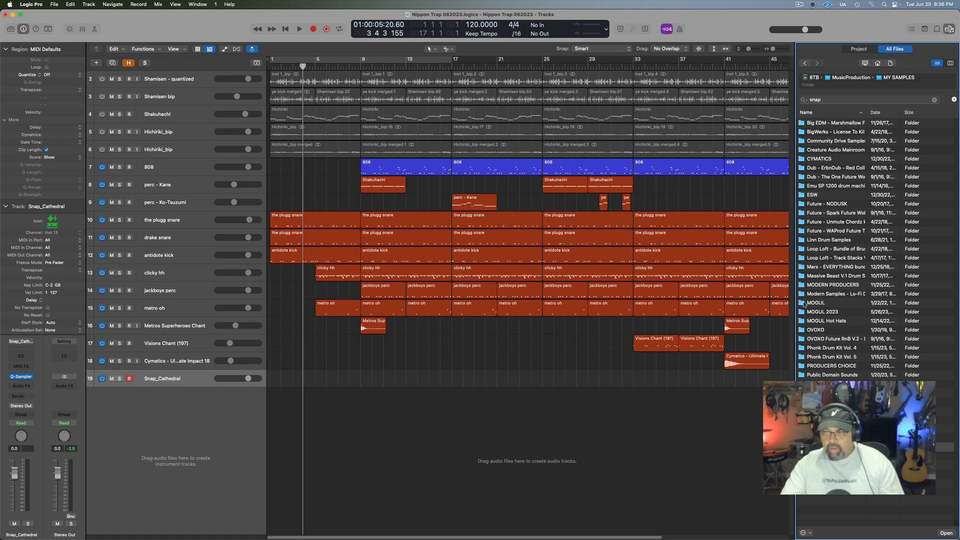
- Search the MOGUL 2023 sample folder for snap and audition snap clap.wav
double_click(803, 312)
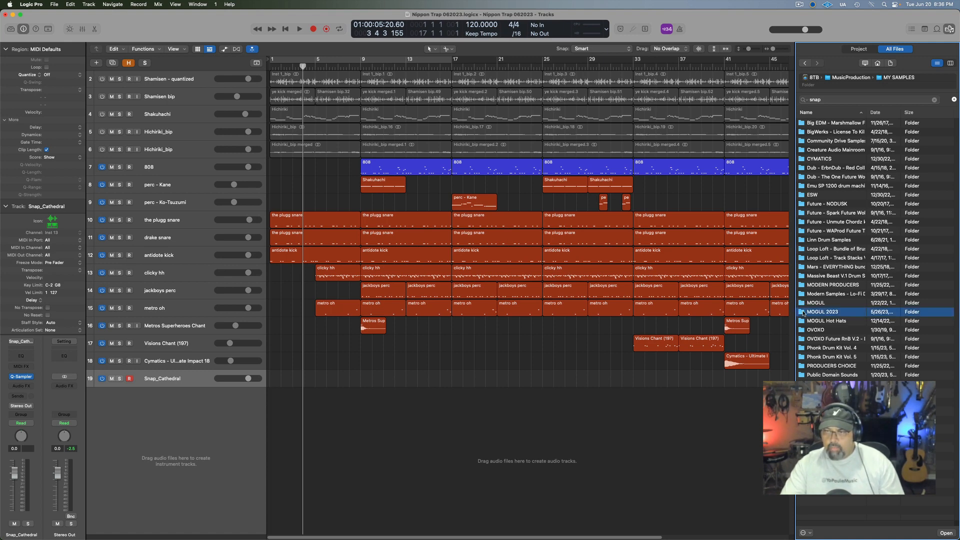
click(843, 99)
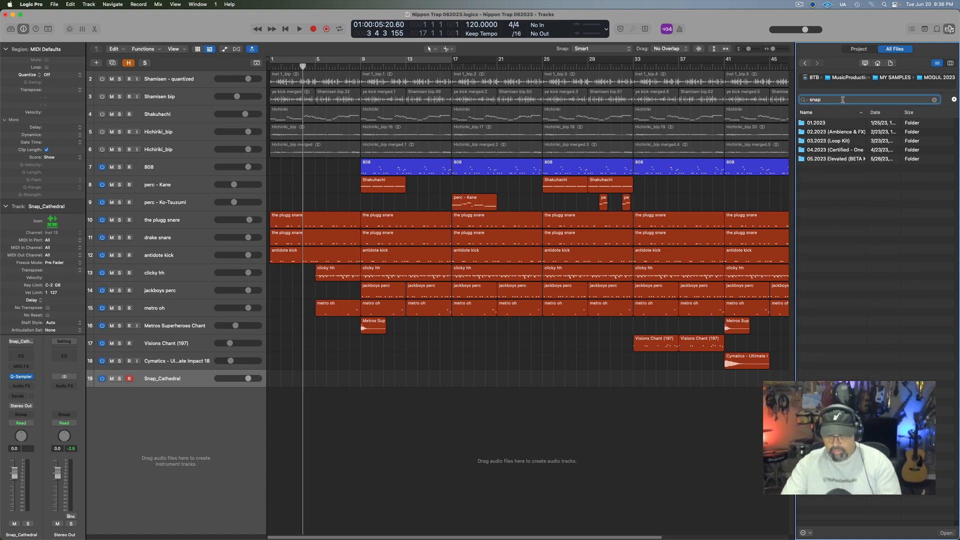
key(Return)
click(816, 123)
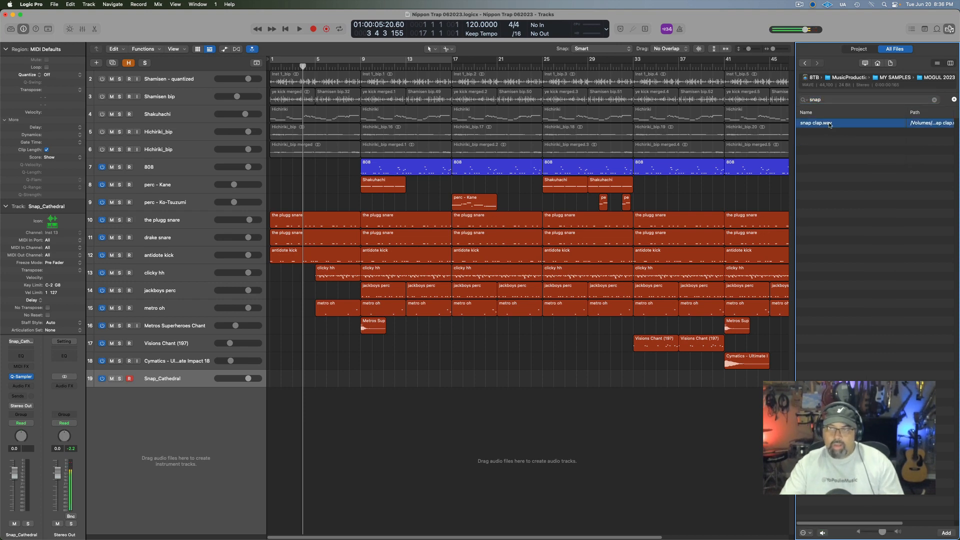
- Load snap clap.wav onto the Snap_Cathedral track, try it against the playing beat, and close the Quick Sampler window
drag(825, 126, 147, 389)
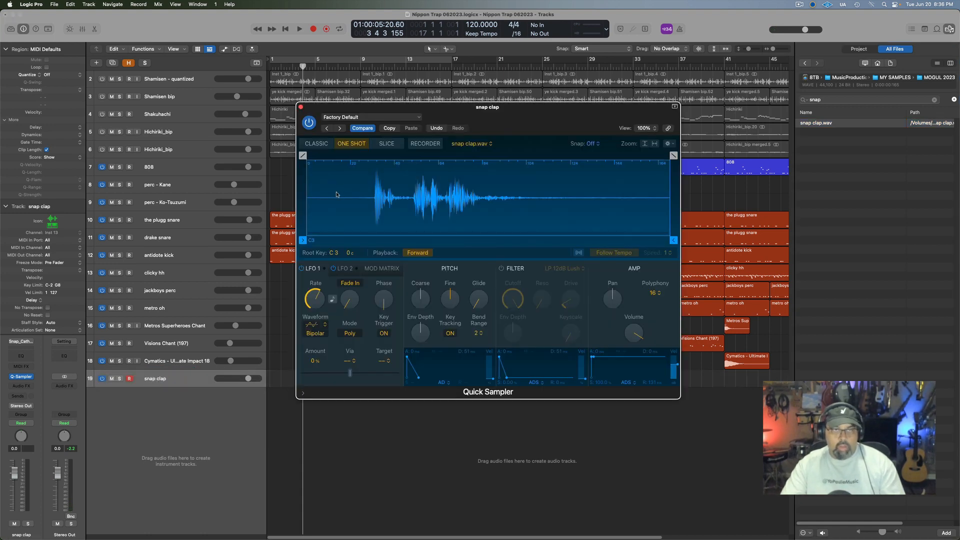
key(space)
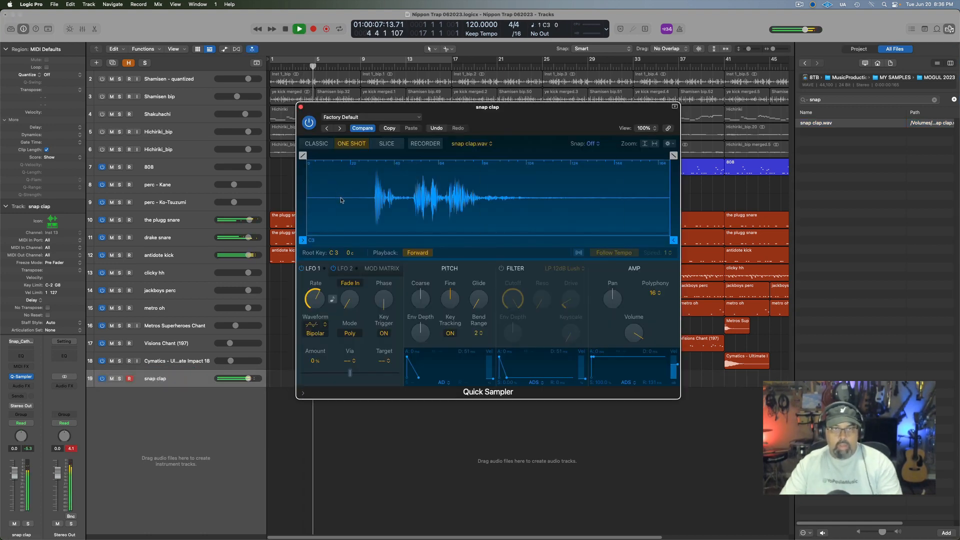
key(space)
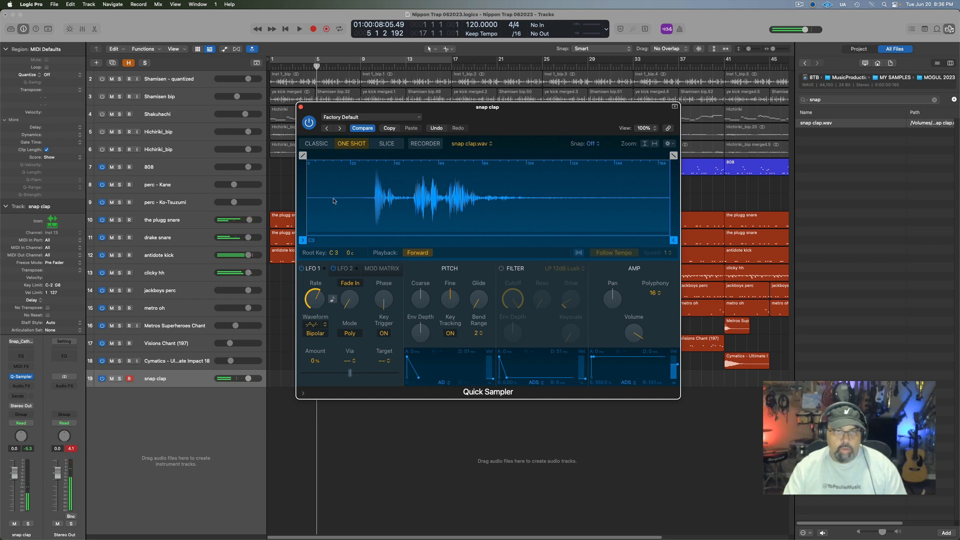
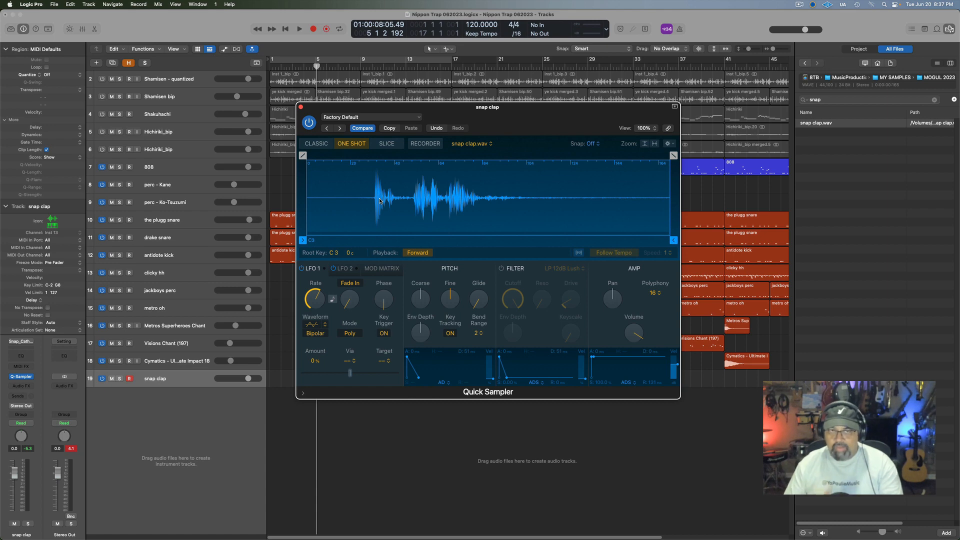
click(300, 107)
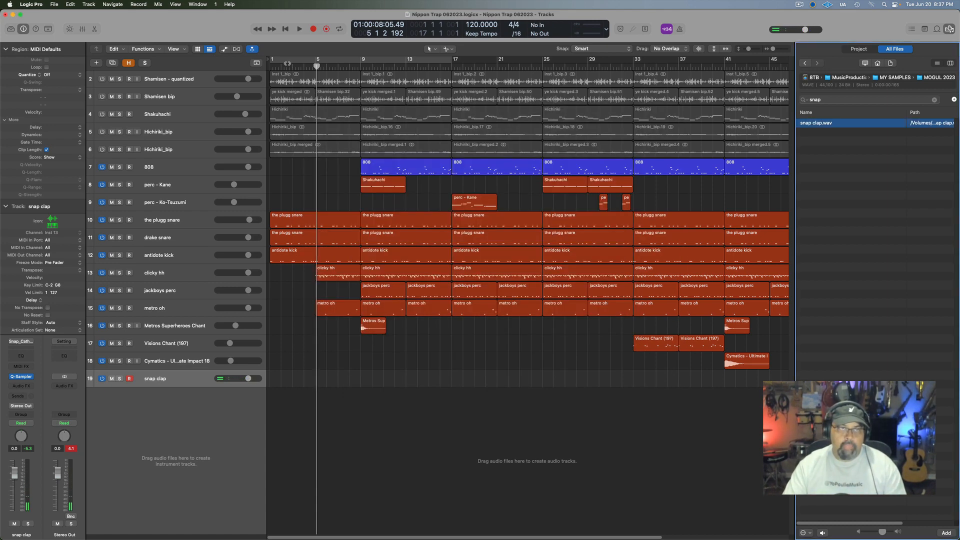
- Turn on the cycle range for bars 1 to 17 and record a snap clap part over the first four bars
click(287, 61)
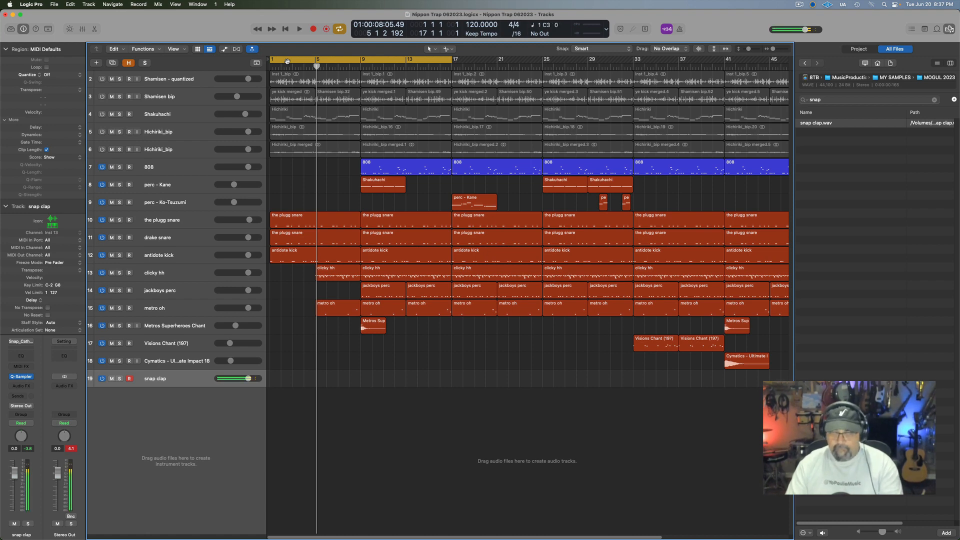
key(r)
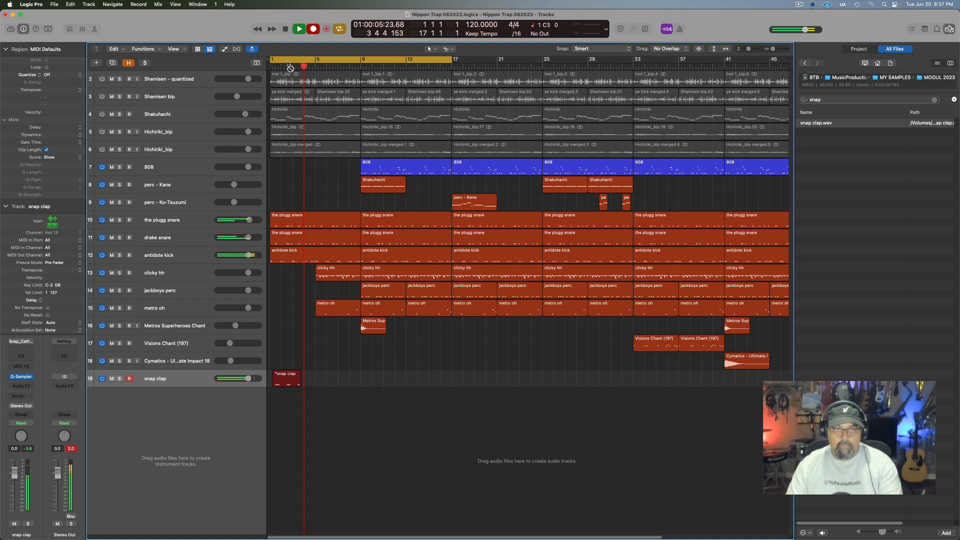
key(space)
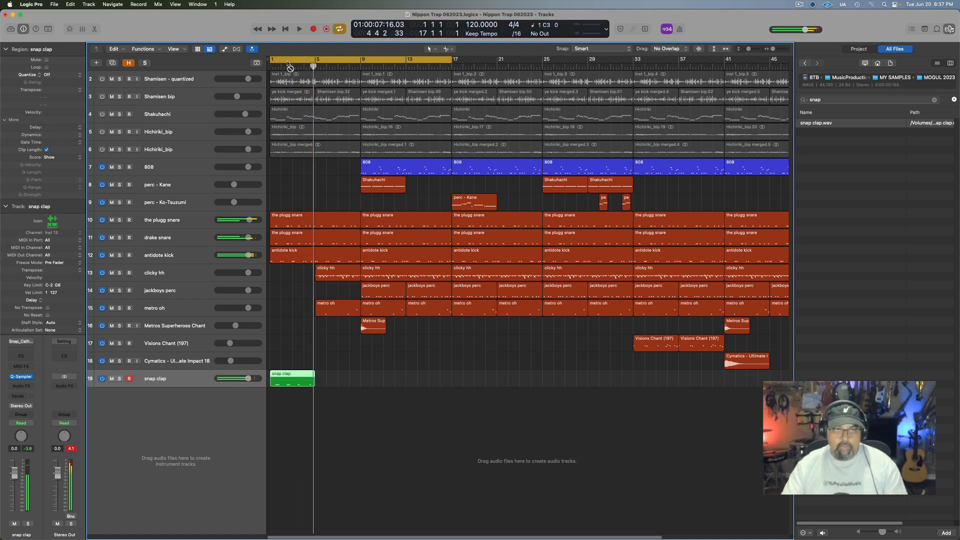
- Delete the plugg snare and drake snare regions in bars 1 to 9
click(294, 234)
shift+click(291, 222)
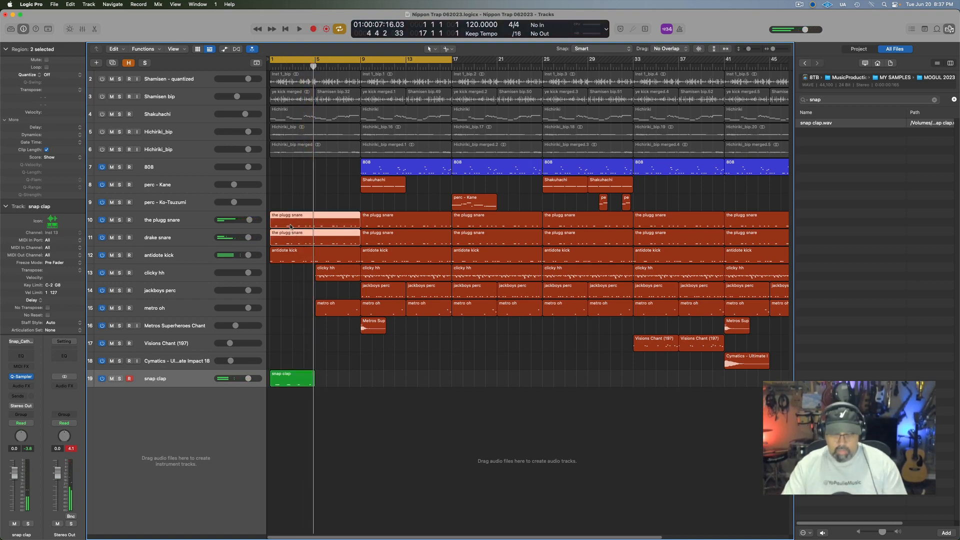
key(Delete)
- Make the snap clap region's four notes equally short and repeat the pattern so the region fills bars 1 to 9
double_click(277, 378)
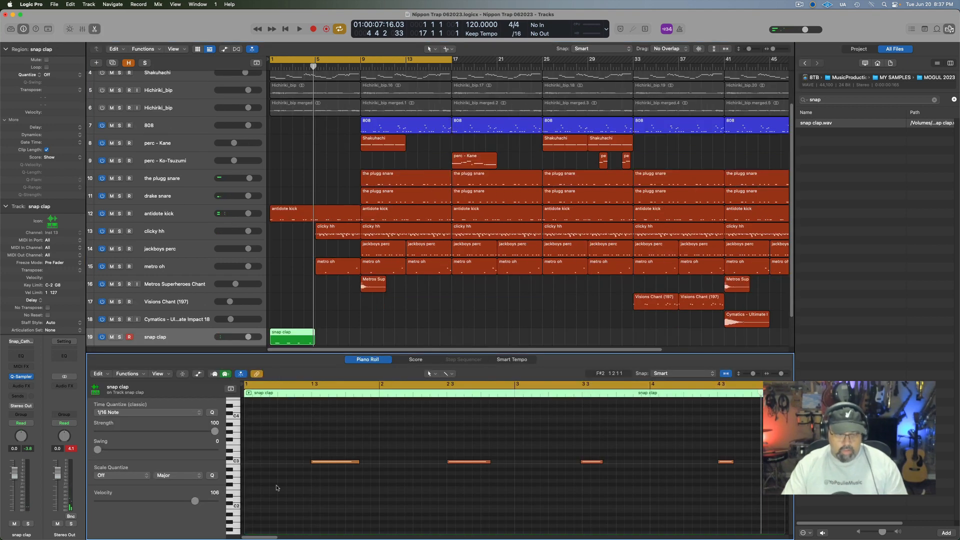
key(super+a)
drag(359, 462, 344, 462)
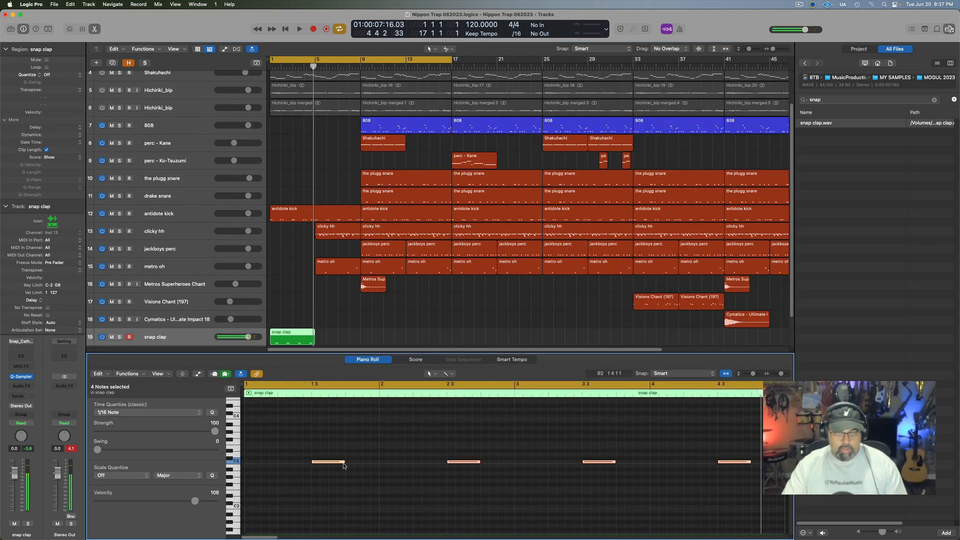
key(super+r)
click(299, 339)
click(334, 343)
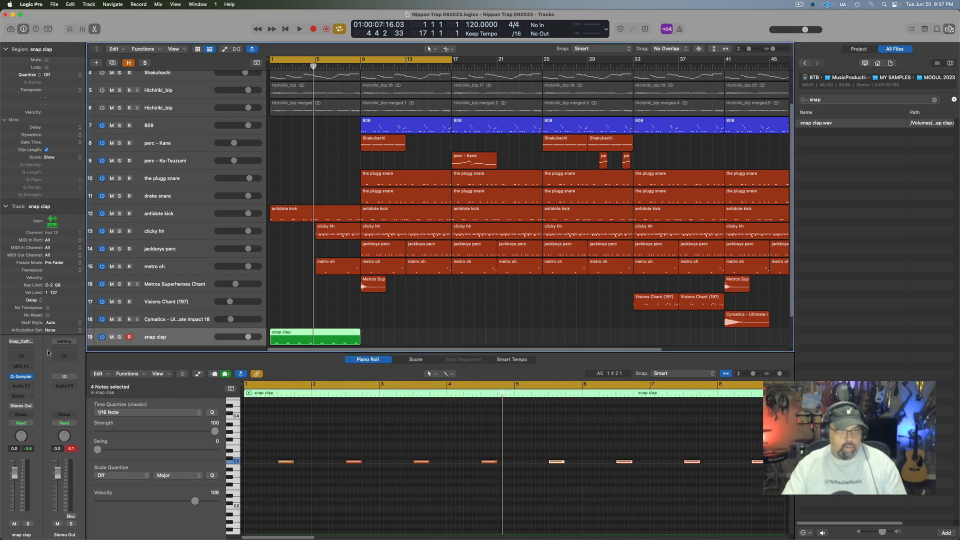
- Recolor the snap clap region red to match the other drum regions and close the note editor
key(alt+c)
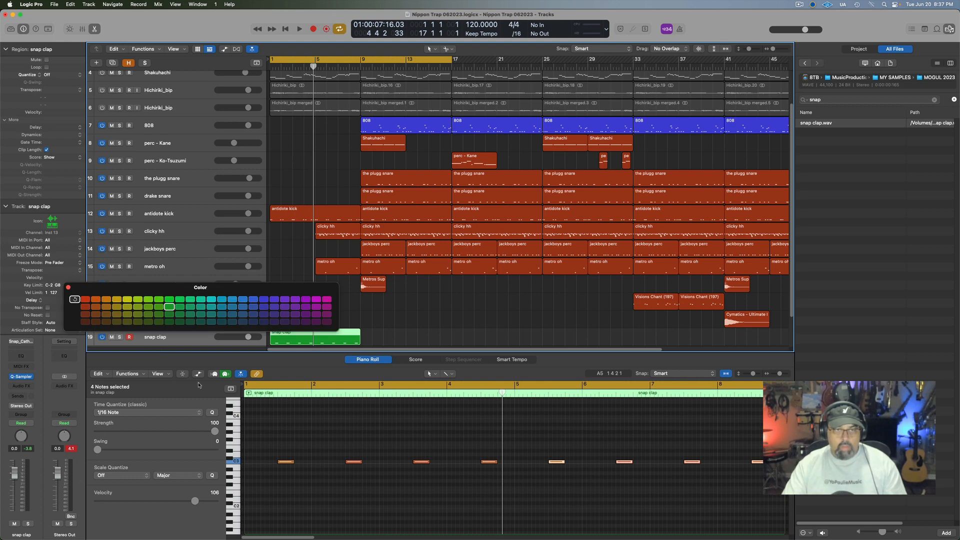
click(84, 310)
click(68, 287)
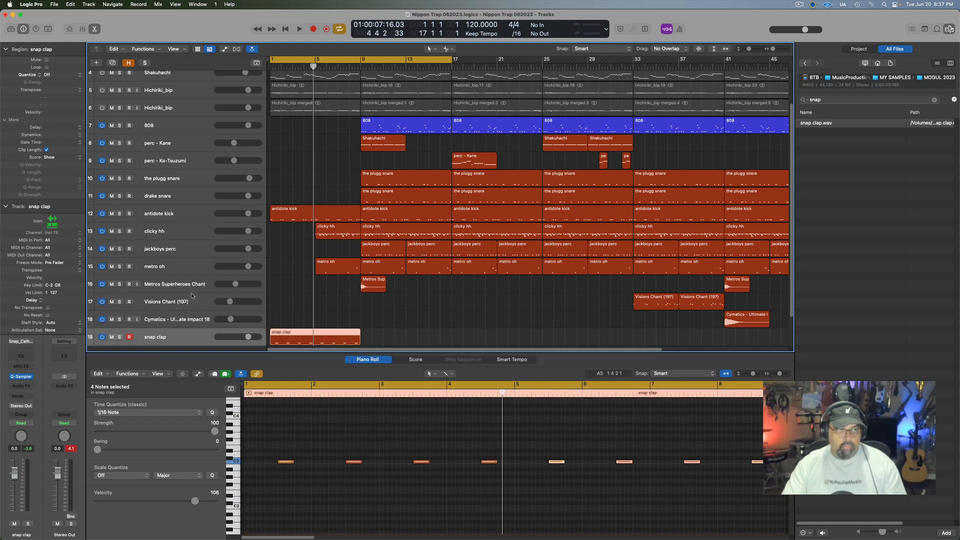
click(360, 320)
key(e)
- Play back the intro with the snap clap part and hide the file browser
key(space)
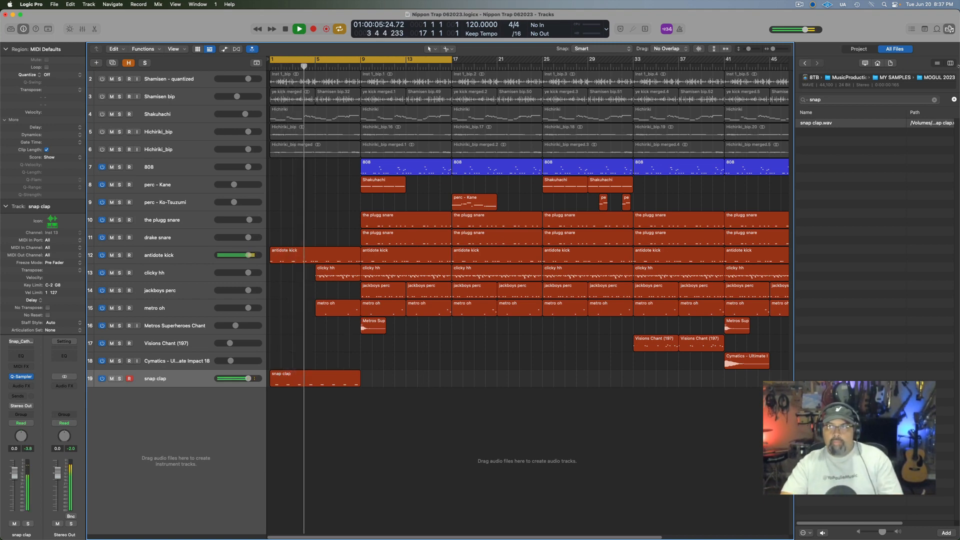
click(950, 29)
click(950, 29)
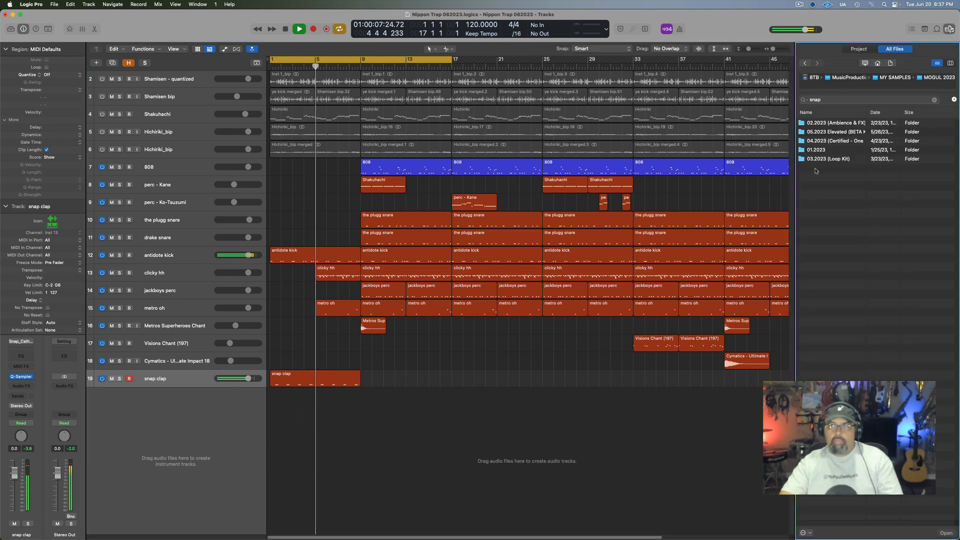
click(949, 29)
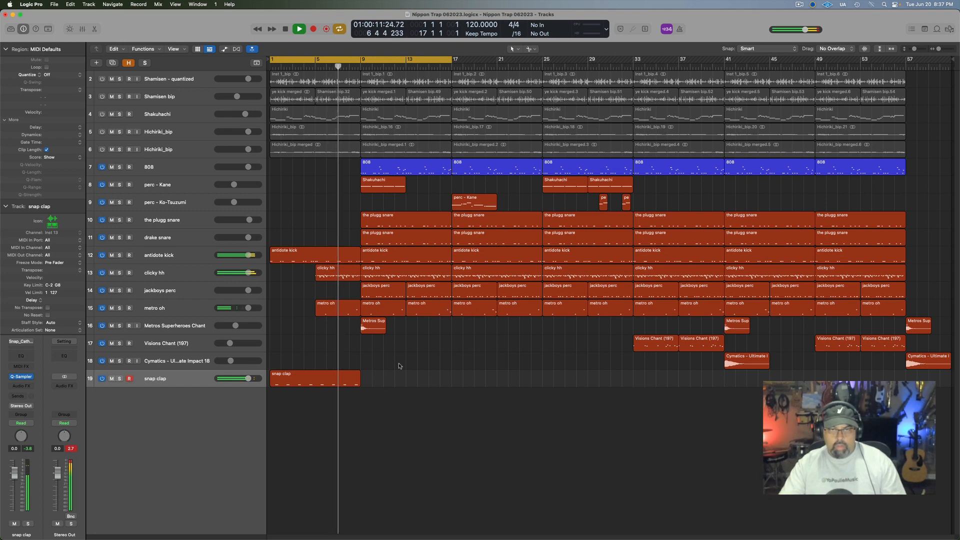
key(space)
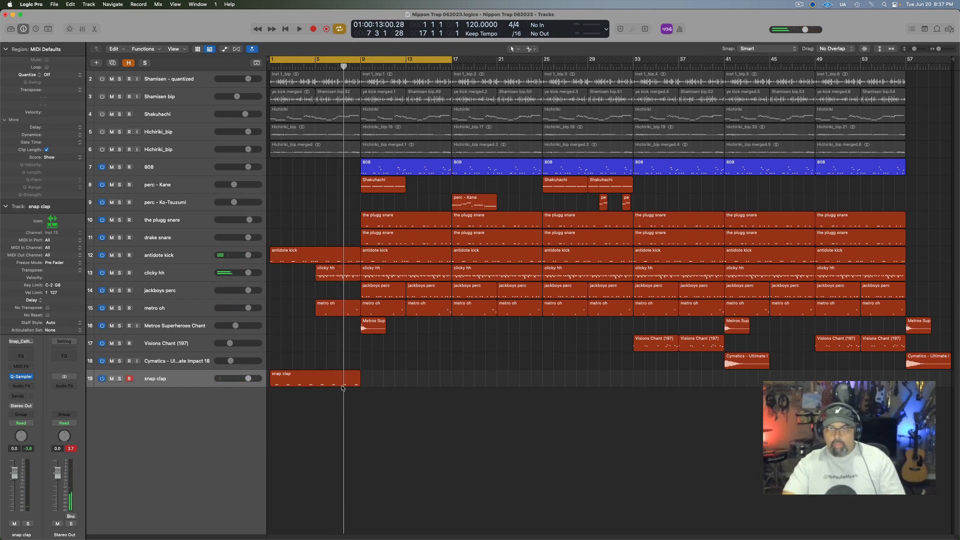
- Copy the snap clap region to bar 33 and delete both snare regions in bars 33 to 41
drag(334, 385, 693, 385)
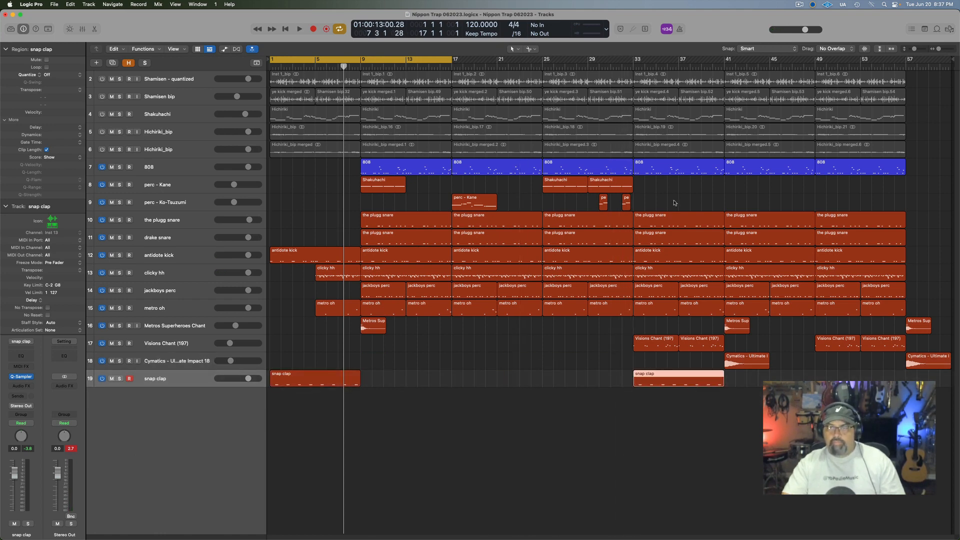
drag(672, 201, 670, 235)
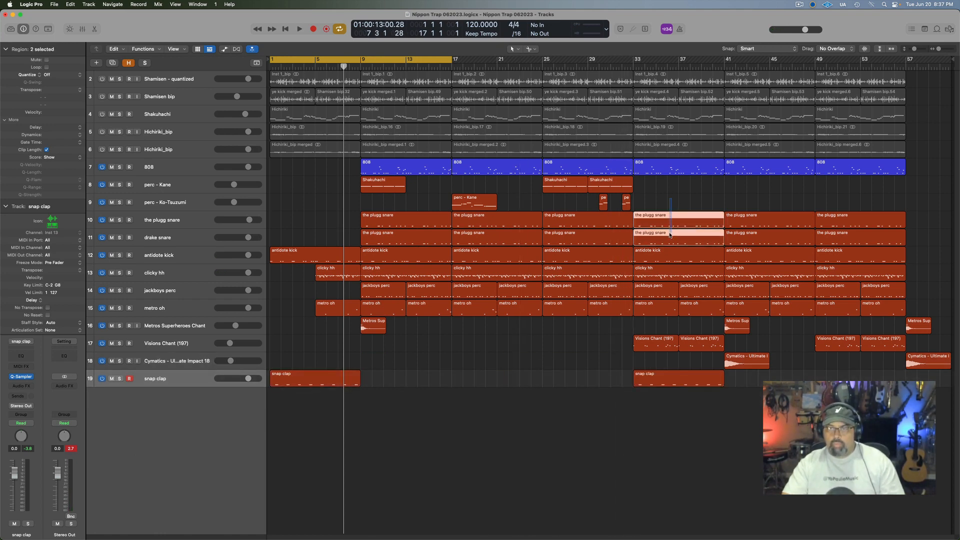
key(Delete)
- Delete the clicky hh region in bars 33 to 41 and the jackboys perc region in bars 33 to 37
click(658, 272)
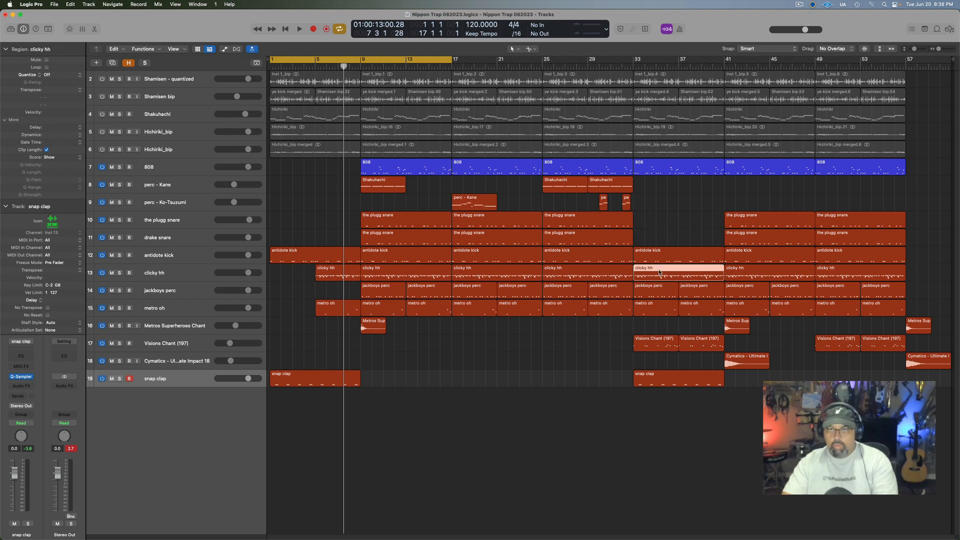
key(Delete)
click(659, 290)
key(Delete)
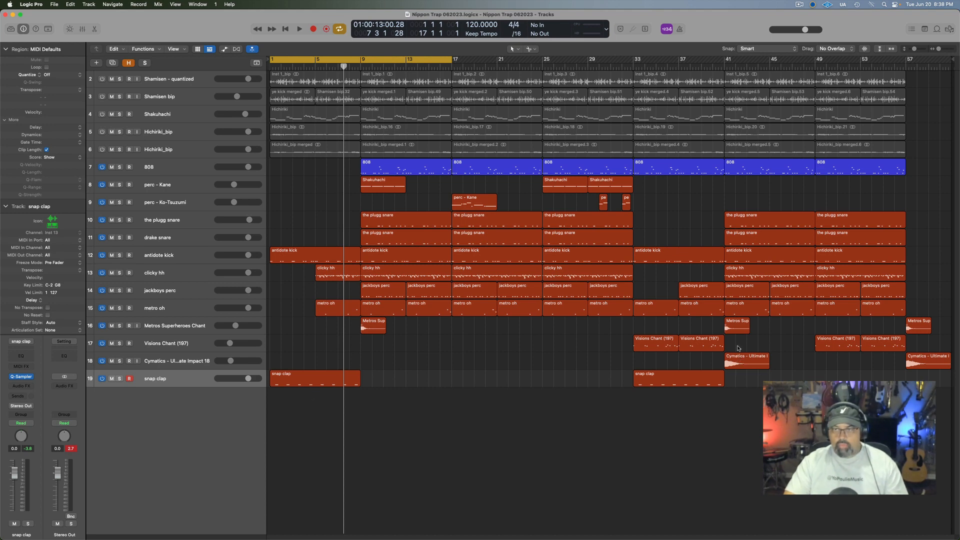
- Copy the Metros Superheroes Chant region to bars 17 and 25, and add a reversed copy of the Cymatics impact at bar 29
drag(741, 331, 556, 326)
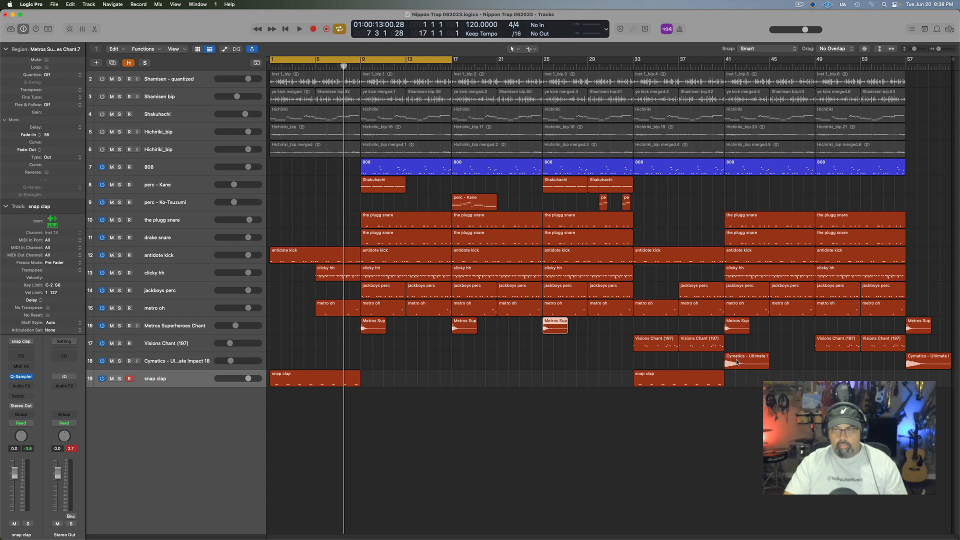
drag(737, 363, 600, 361)
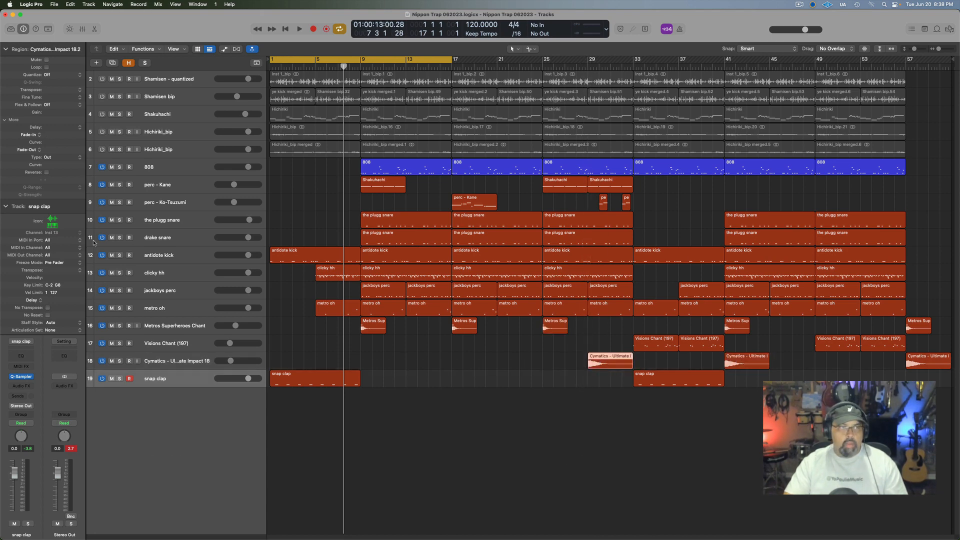
click(561, 365)
click(614, 364)
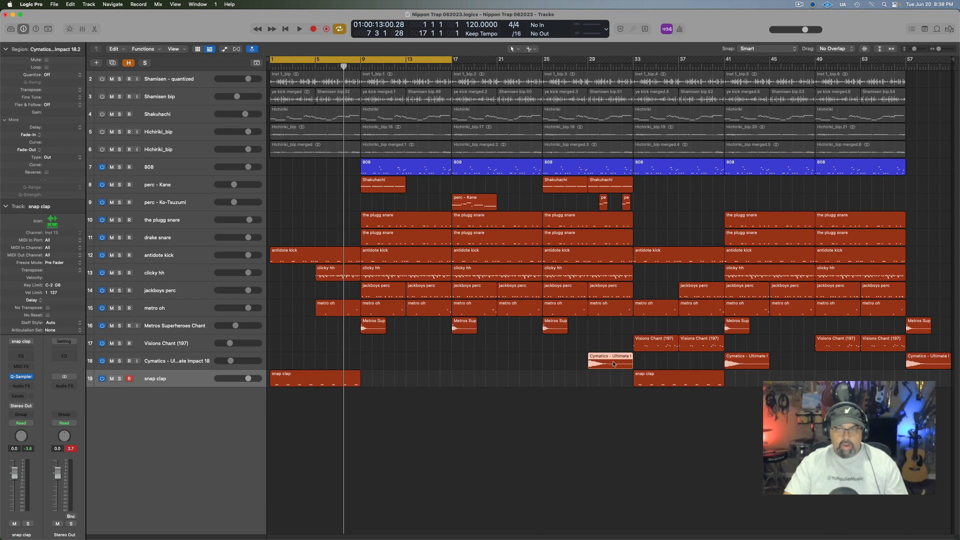
click(46, 172)
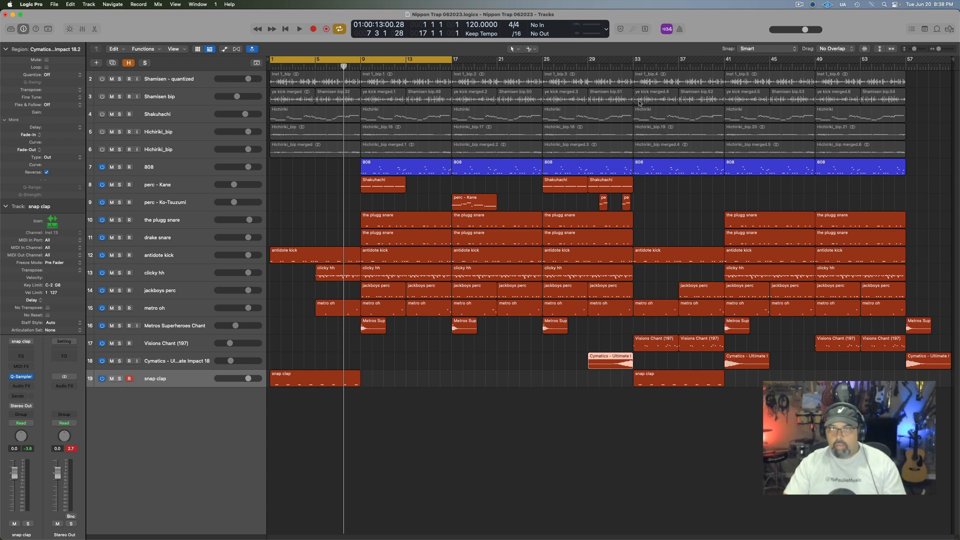
- Turn off the cycle range and play from bar 29 to hear the reversed impact lead into bar 33
click(633, 69)
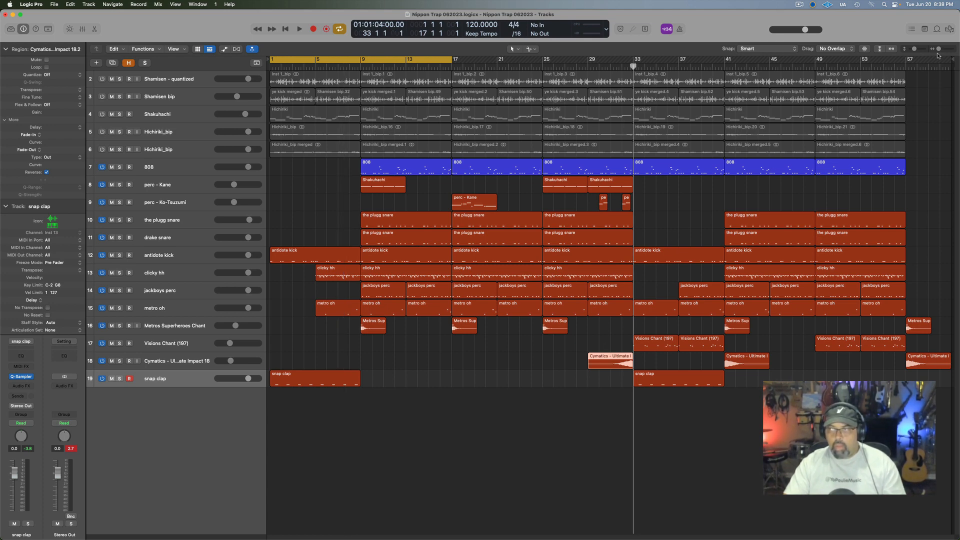
drag(938, 49, 938, 49)
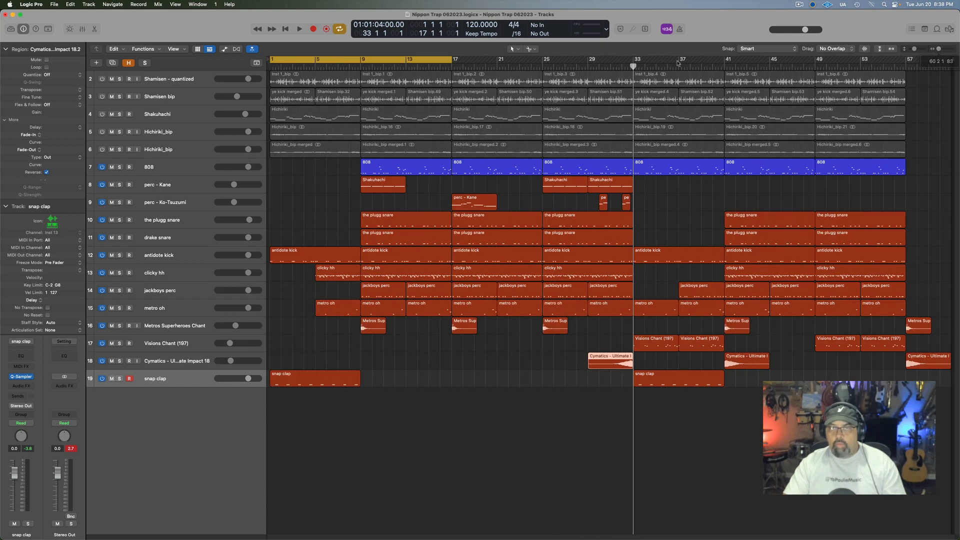
click(582, 65)
click(592, 66)
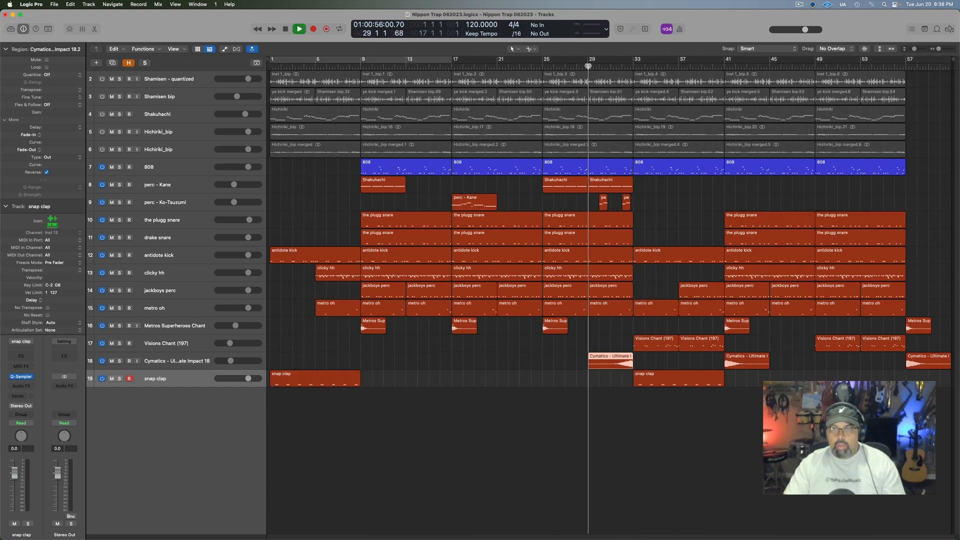
key(space)
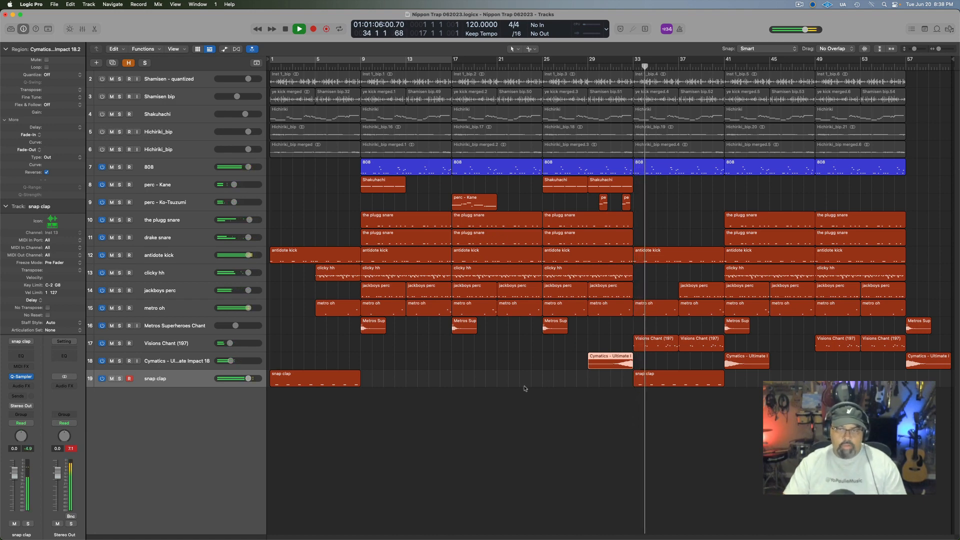
key(space)
- Trim the reversed impact to bars 31 to 33 with a fade-in, and copy it to bars 55 to 57
drag(589, 367, 622, 353)
click(610, 67)
key(space)
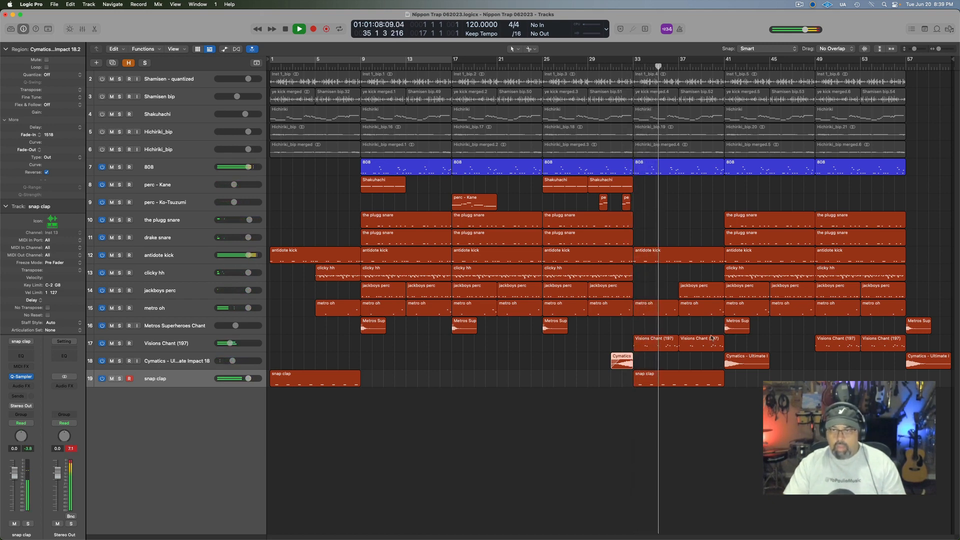
drag(623, 363, 898, 365)
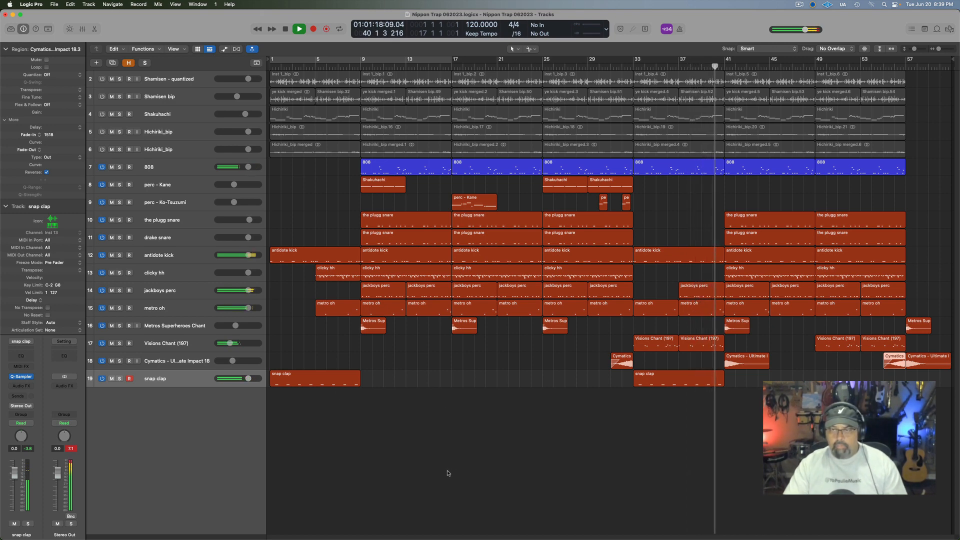
- Stop playback, set the cycle range to bars 33 to 41 and open the 808 region there in the Piano Roll
key(space)
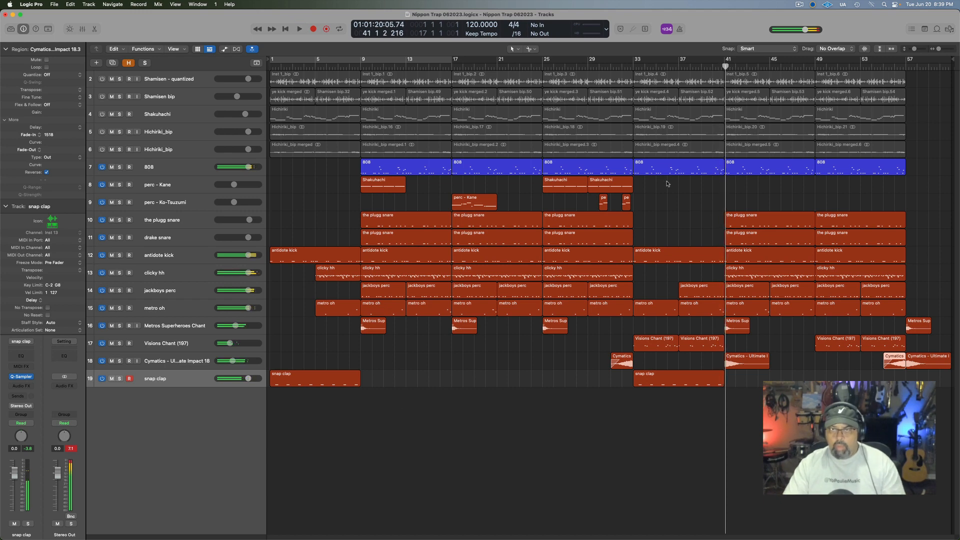
click(667, 183)
drag(635, 60, 725, 60)
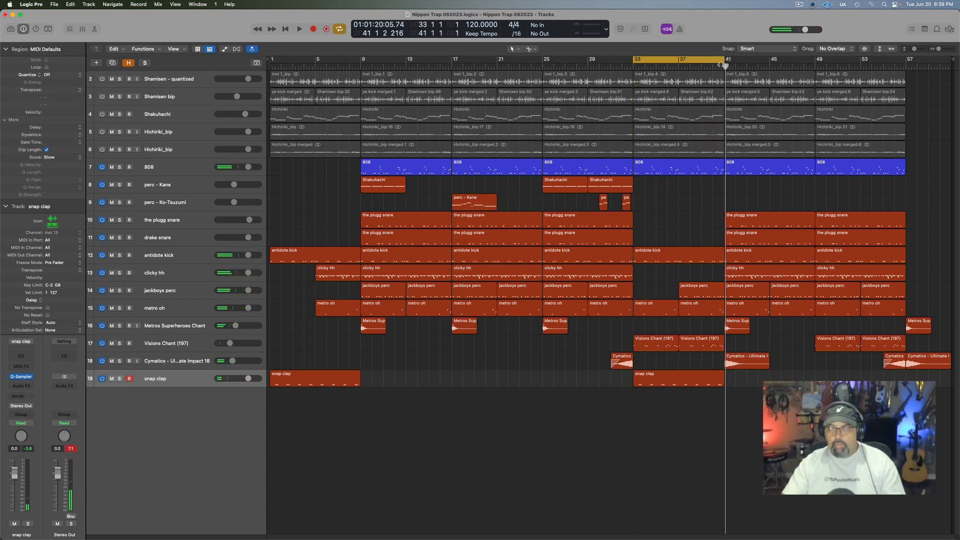
click(663, 167)
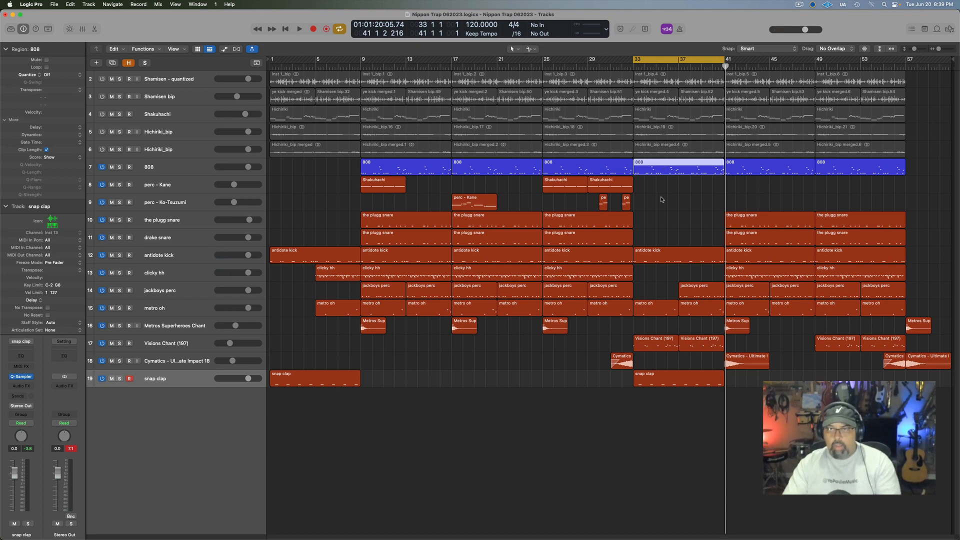
double_click(663, 169)
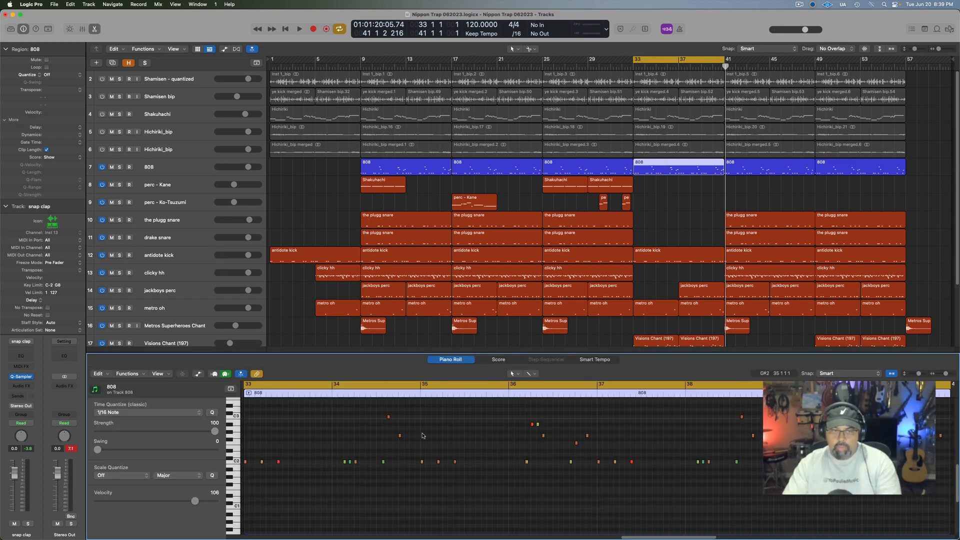
- Thin the 808 part by deleting two low notes late in bar 33, the three-note cluster in bar 34 and two in bar 35
drag(301, 450, 255, 477)
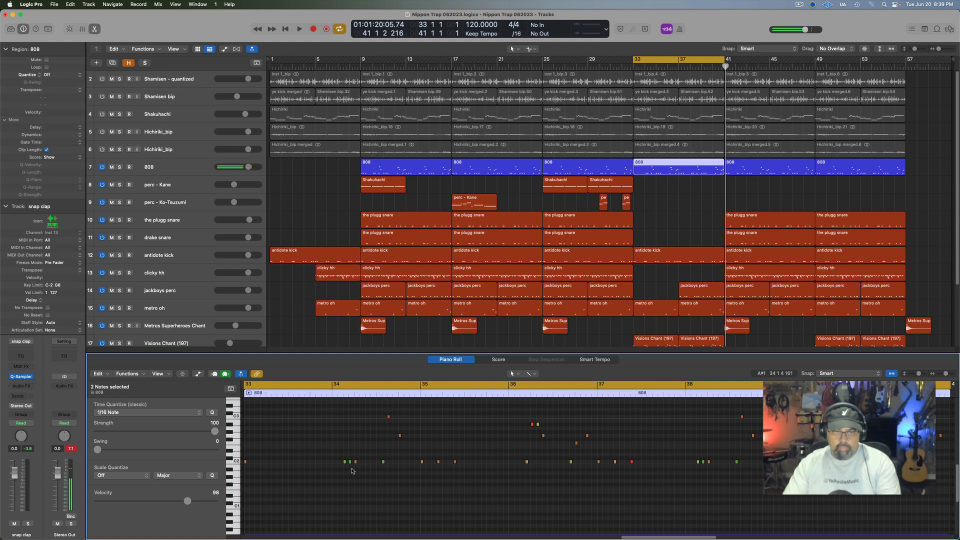
drag(338, 448, 376, 476)
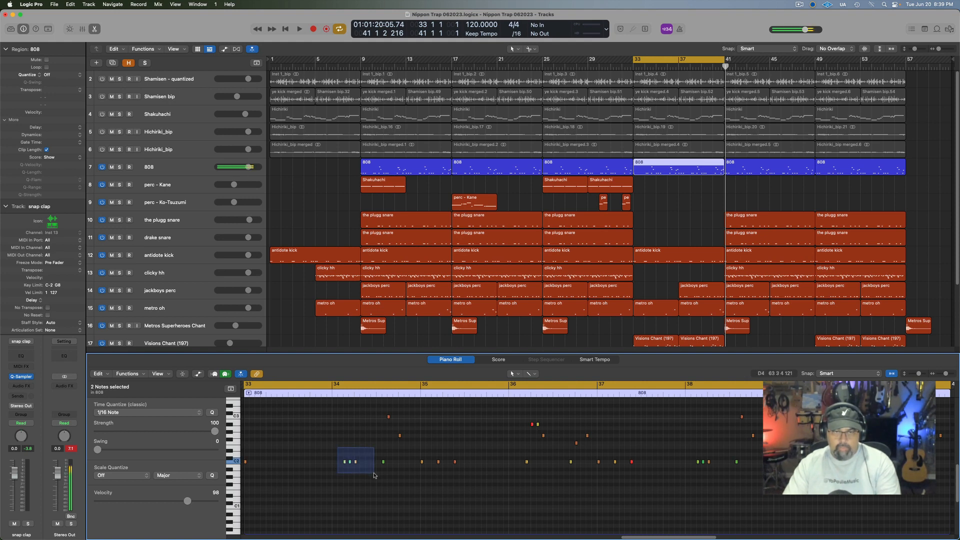
key(Delete)
drag(472, 457, 434, 464)
key(Delete)
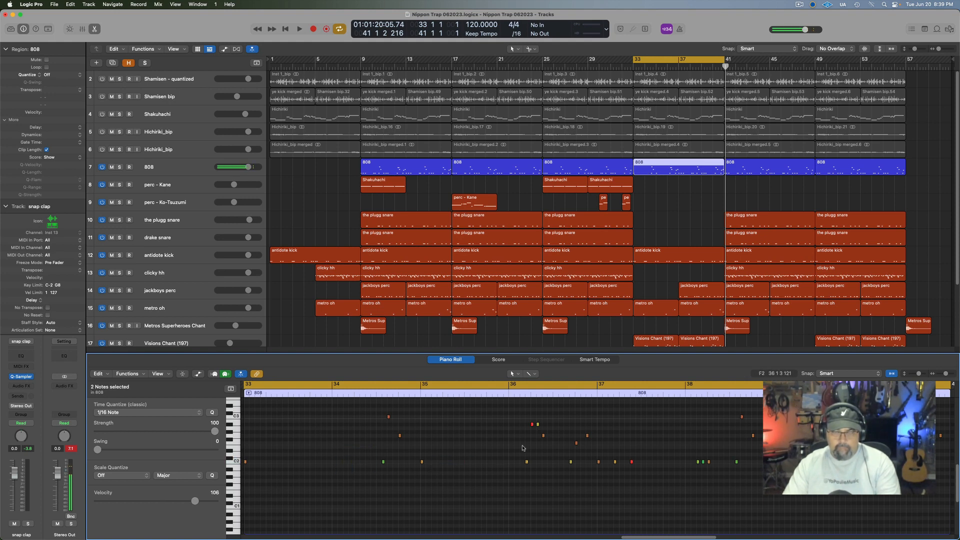
- Delete the extra low 808 notes in bars 36 and 37, the three notes in mid bar 38 and three notes near bar 41
click(527, 461)
key(Delete)
key(Delete)
drag(611, 446, 640, 466)
key(Delete)
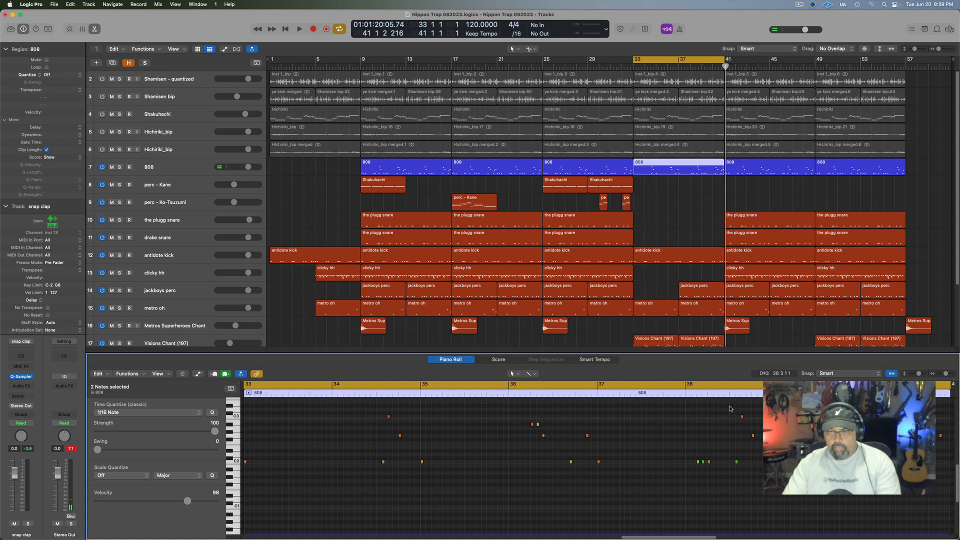
drag(730, 407, 762, 484)
key(Delete)
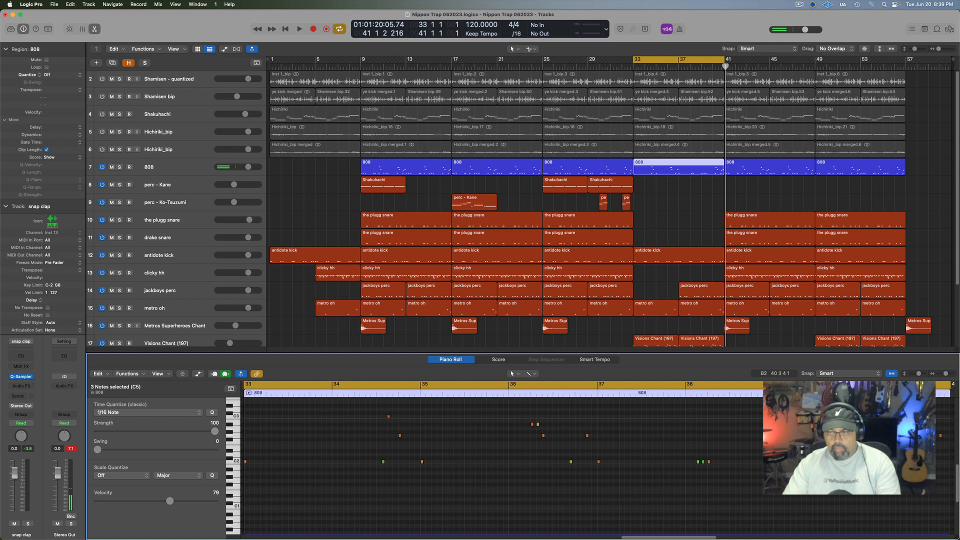
drag(902, 419, 947, 478)
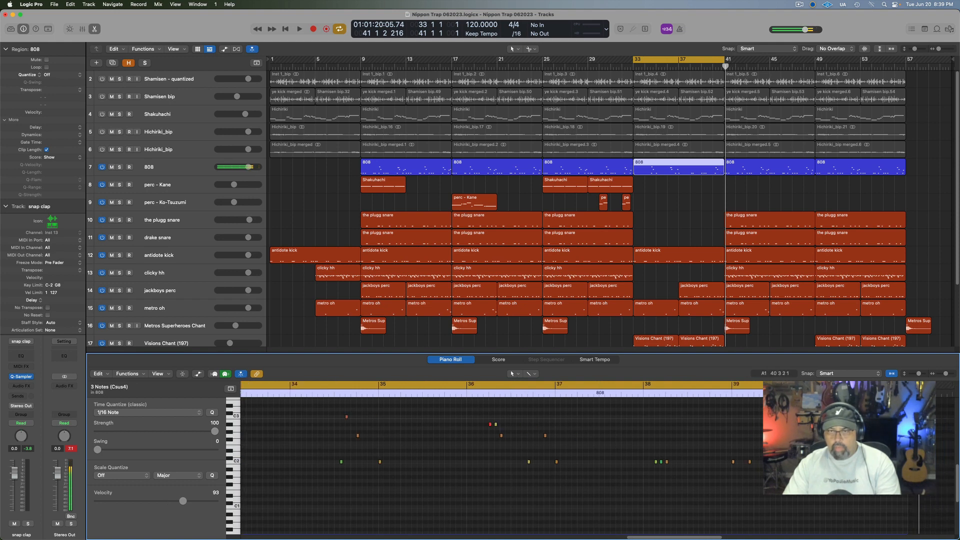
- Play bars 33 to 41 to hear the thinned 808 part, and close the Piano Roll
key(space)
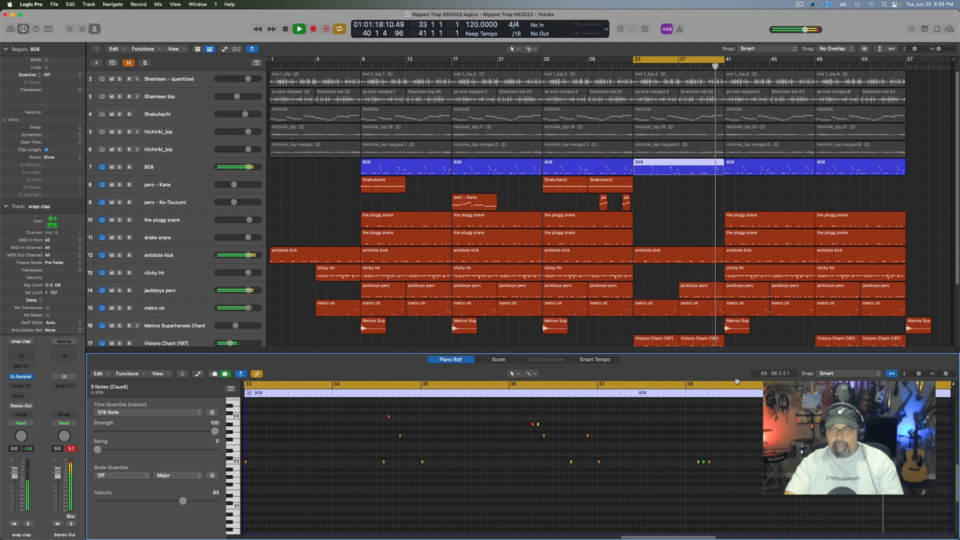
key(space)
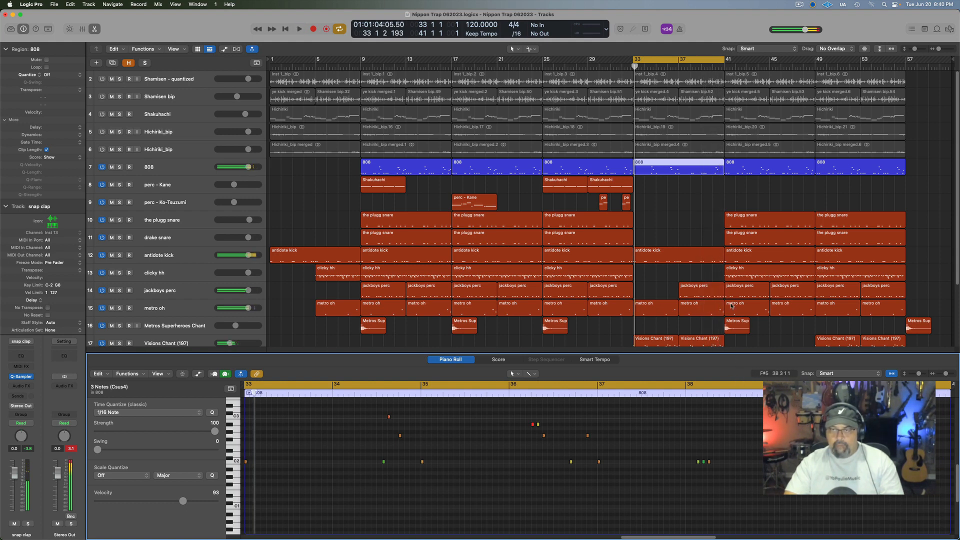
click(719, 292)
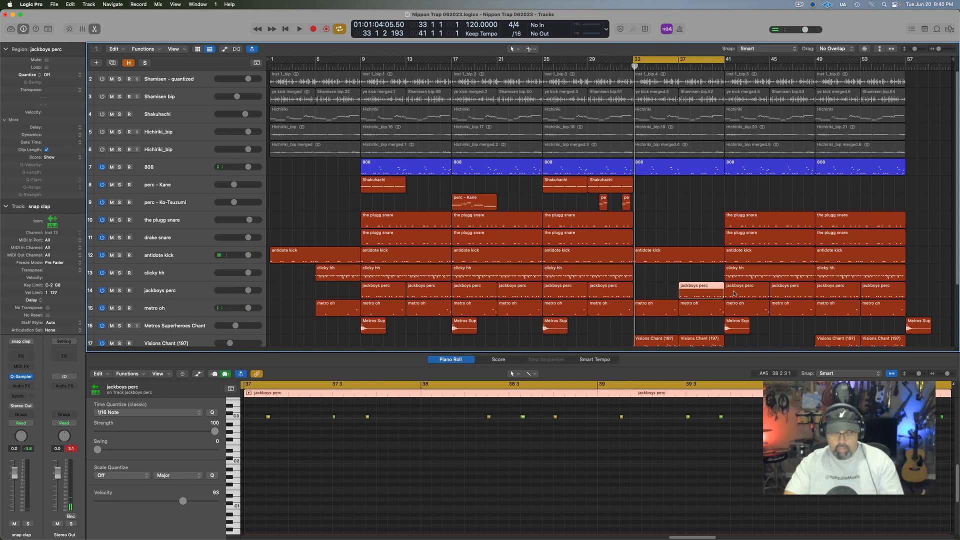
key(e)
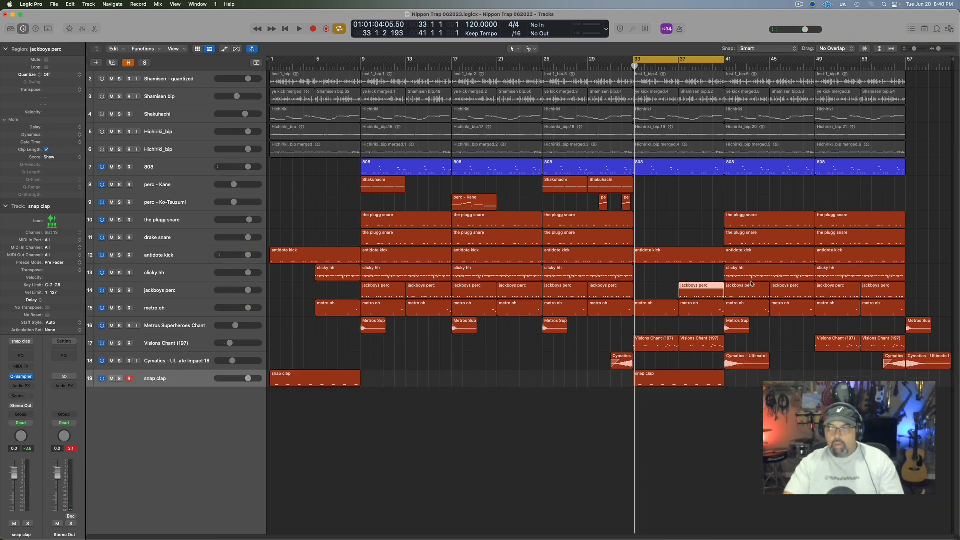
- Recolor the 808 region in bars 33 to 41 light blue
click(669, 172)
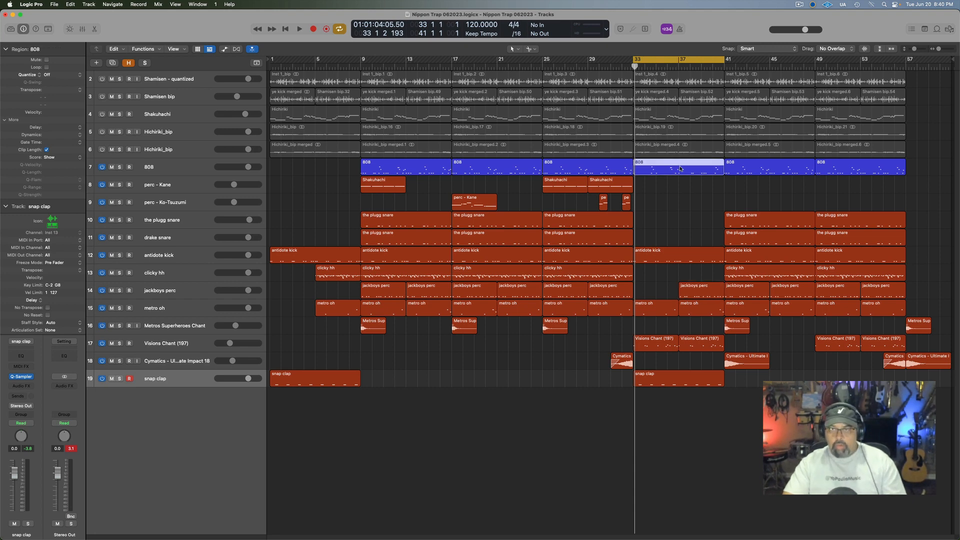
key(alt+c)
click(243, 300)
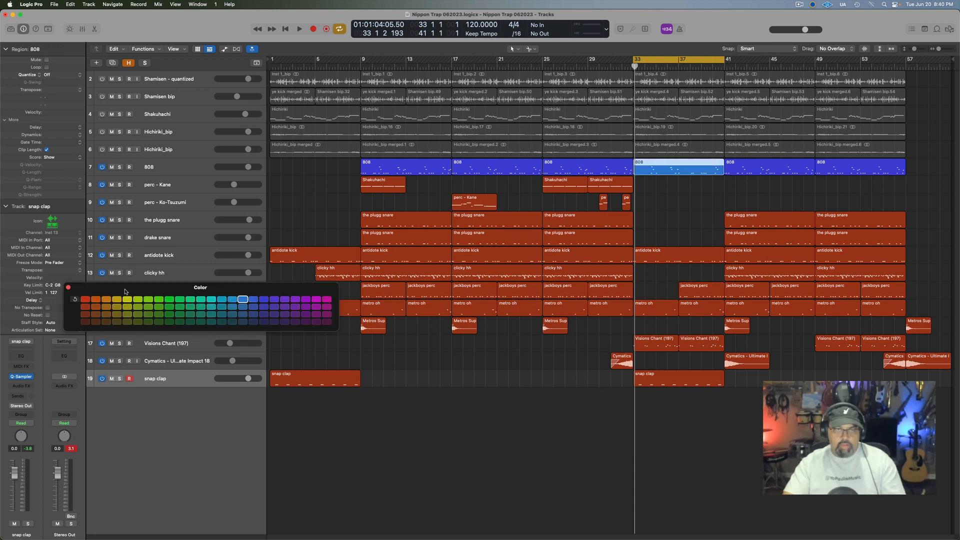
click(68, 288)
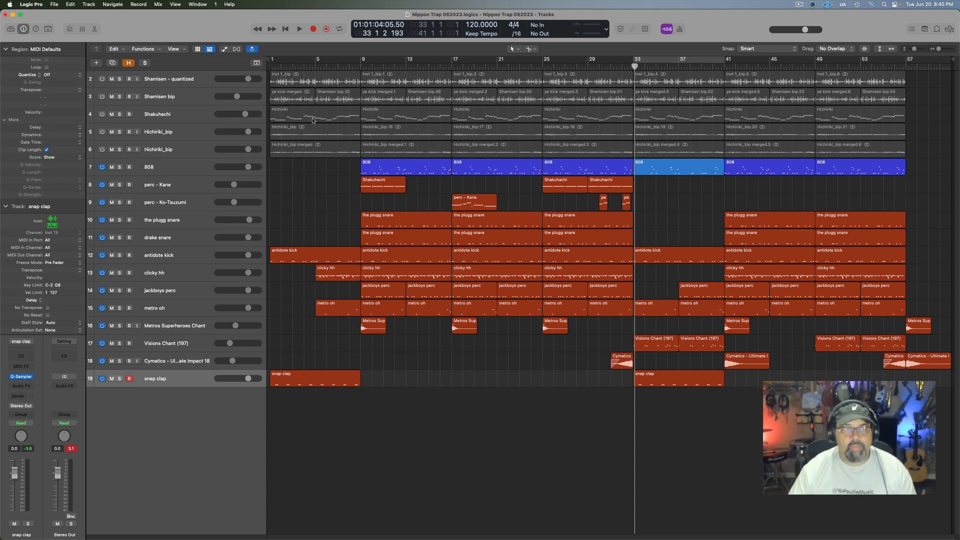
- Turn on the Shamisen - quantized track, trying the Shakuhachi track on as well before turning it back off
click(102, 114)
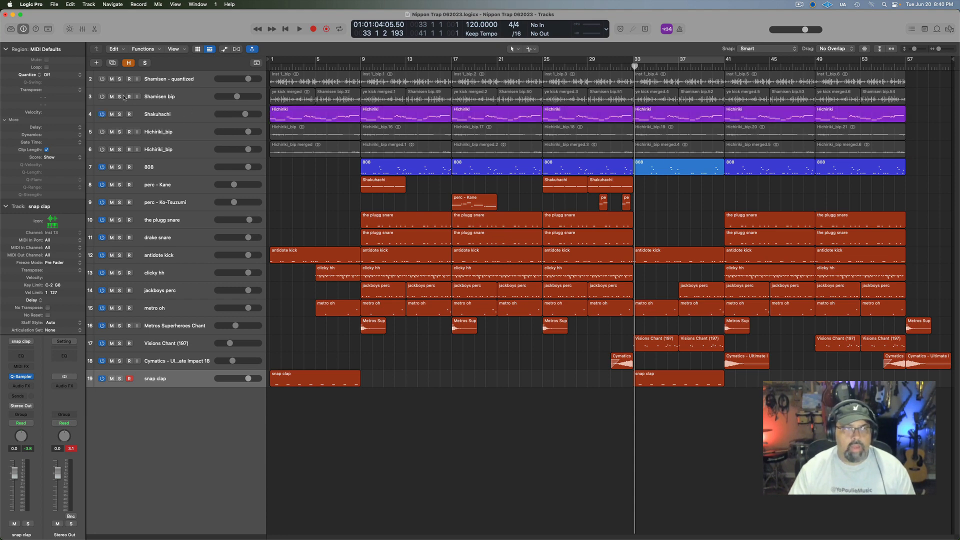
click(102, 79)
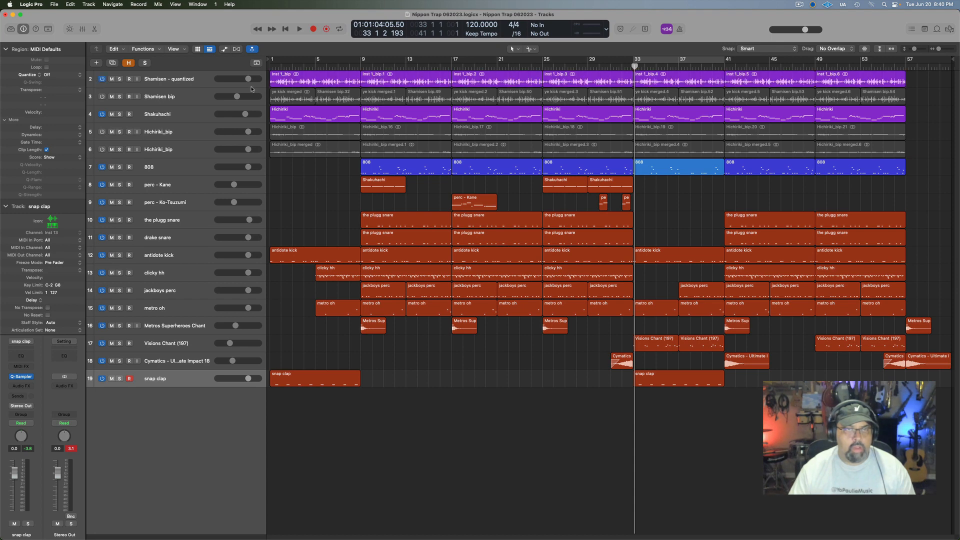
click(102, 115)
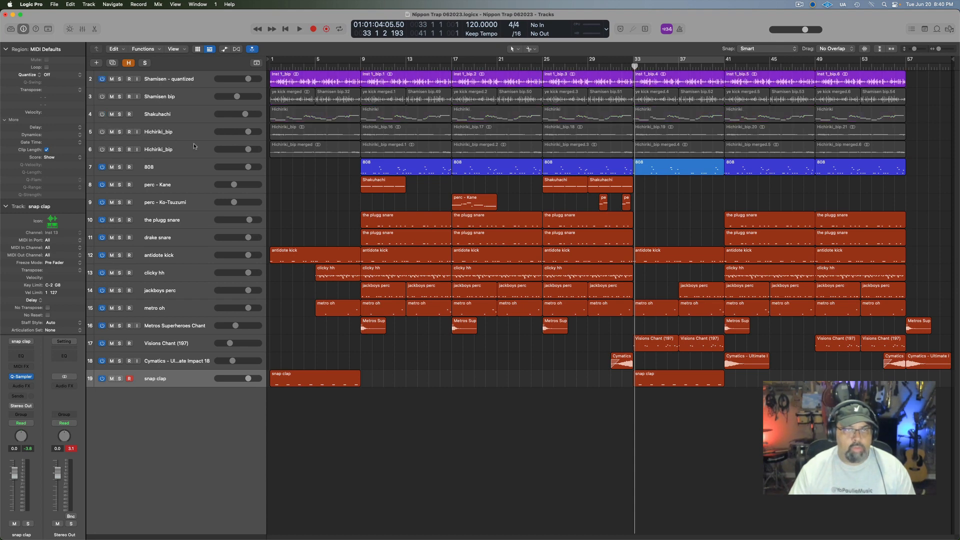
- Set the cycle range to bars 1 to 33, play the intro and delete the antidote kick region in bars 1 to 9
drag(273, 59, 633, 59)
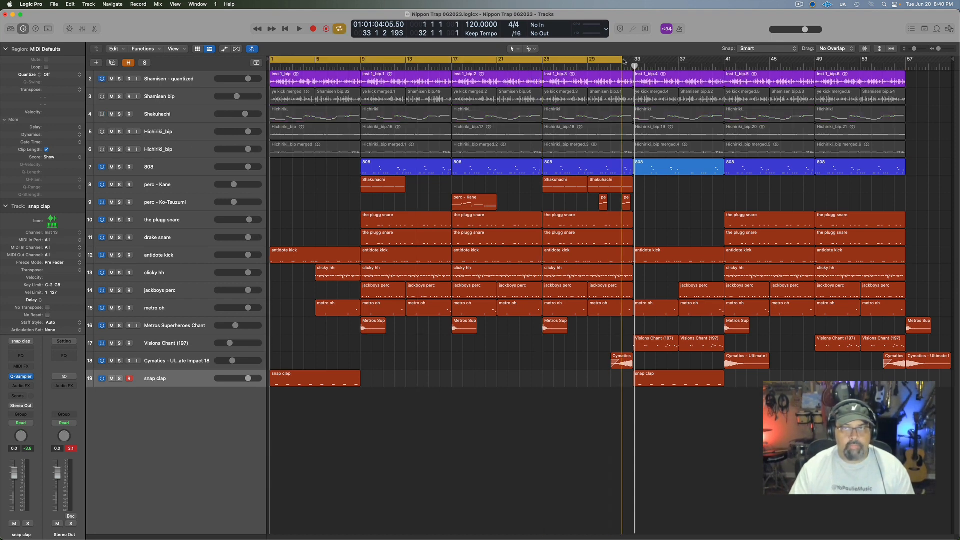
key(space)
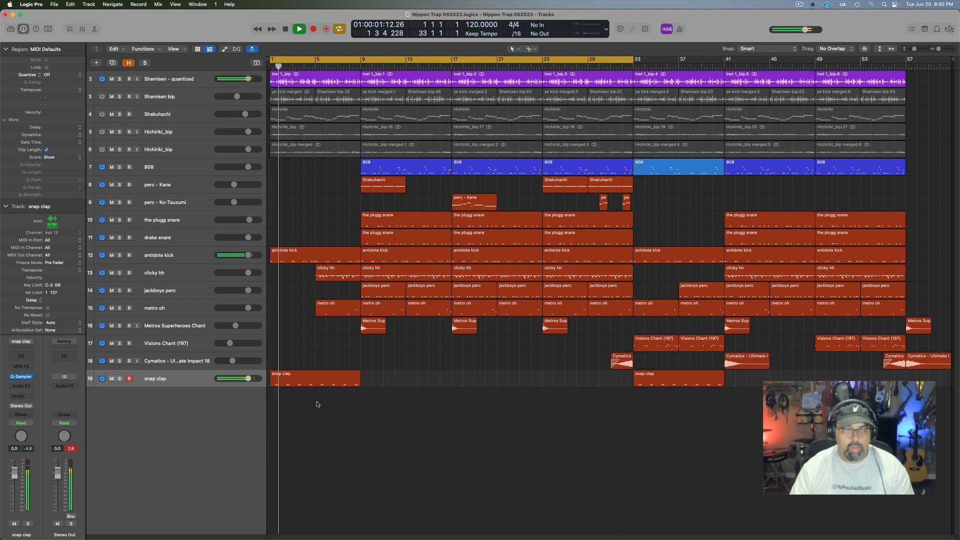
key(space)
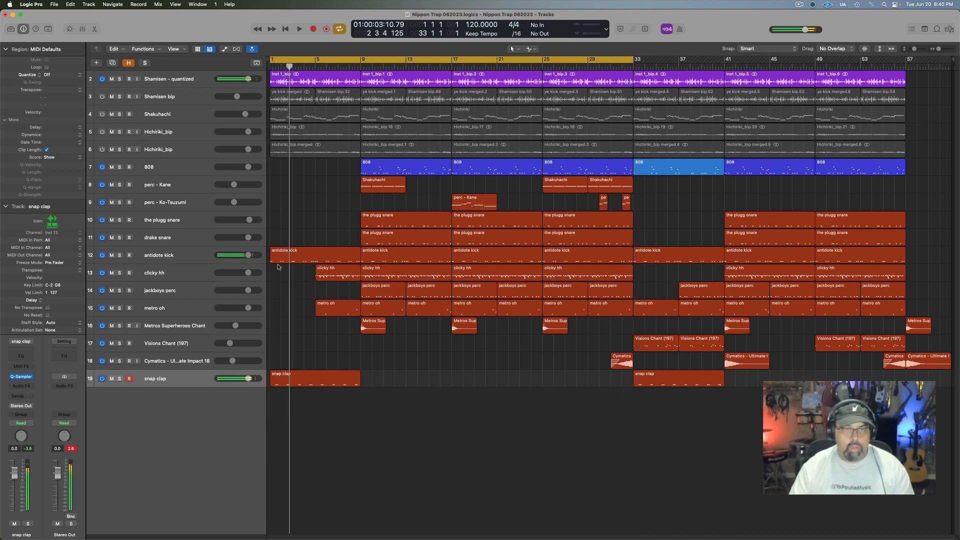
key(Delete)
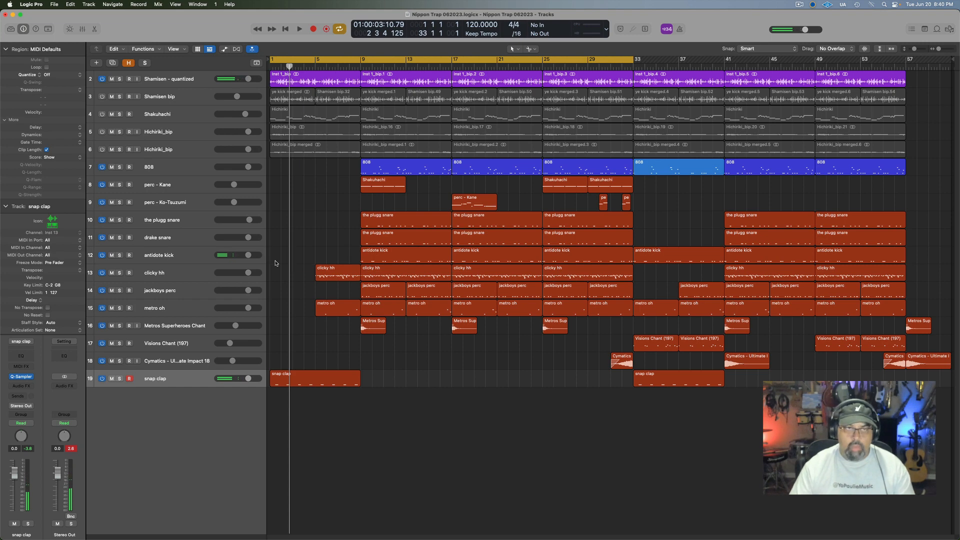
- Raise the snap clap volume to 0.7 while the intro plays, and copy the reversed Cymatics impact to bars 7 to 9
key(space)
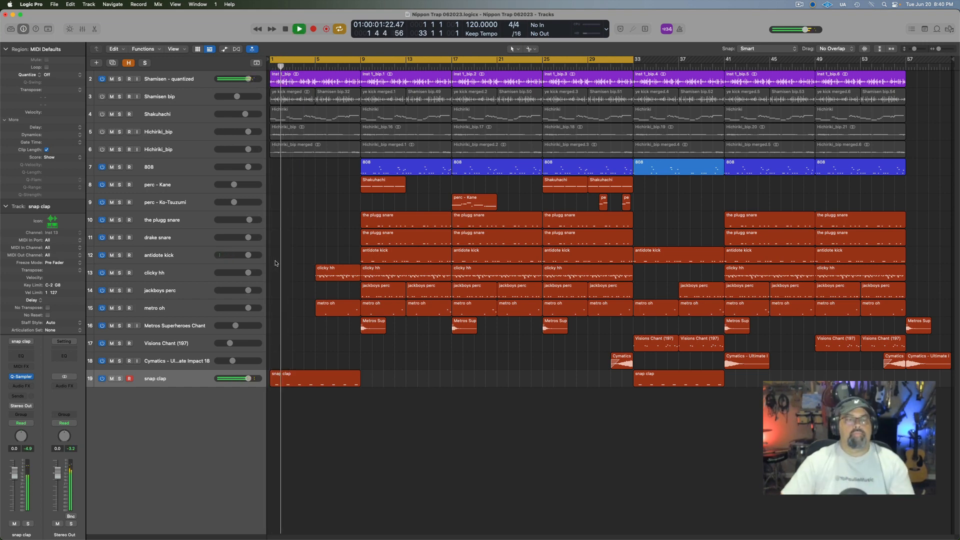
drag(248, 378, 250, 378)
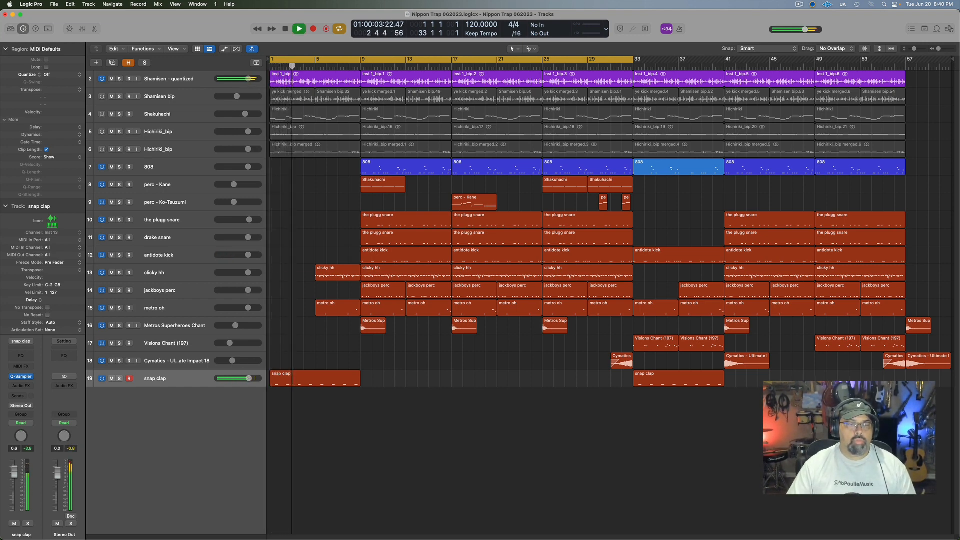
click(173, 379)
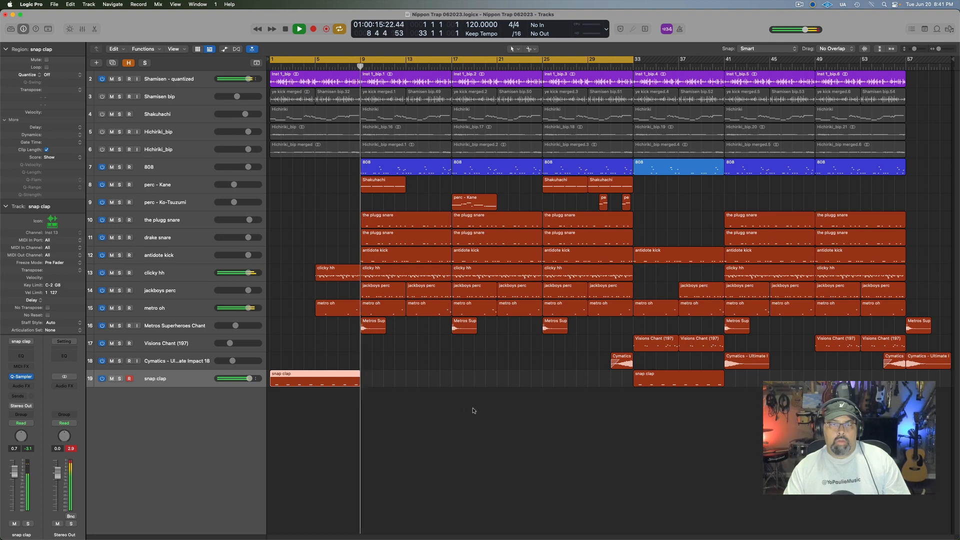
key(space)
drag(622, 361, 350, 361)
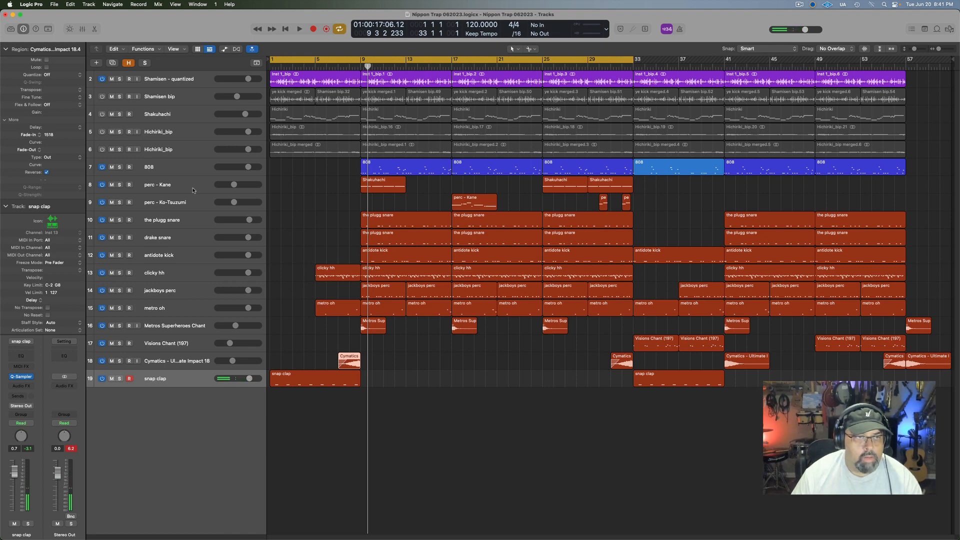
- Turn off the cycle range and record a new antidote kick part in bars 5 to 9
click(192, 257)
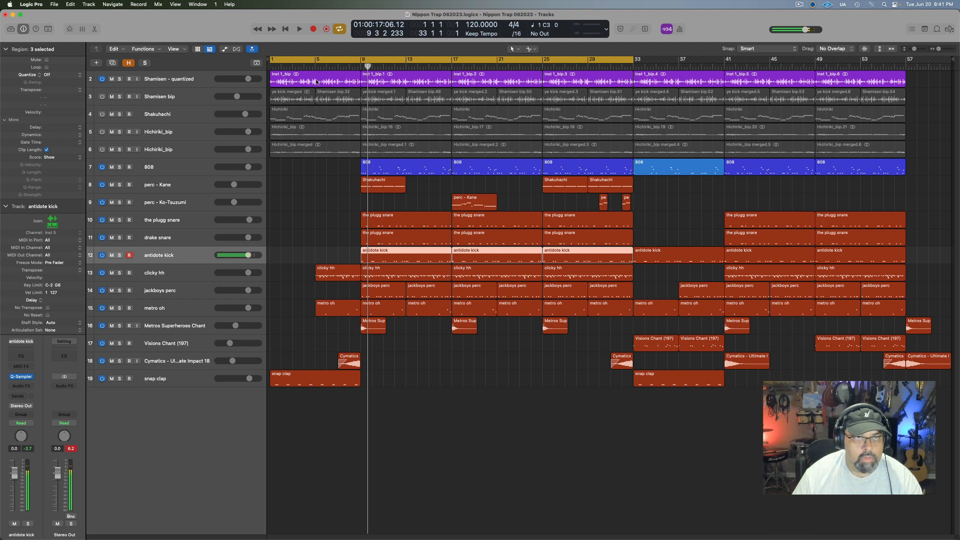
click(316, 64)
click(317, 60)
key(r)
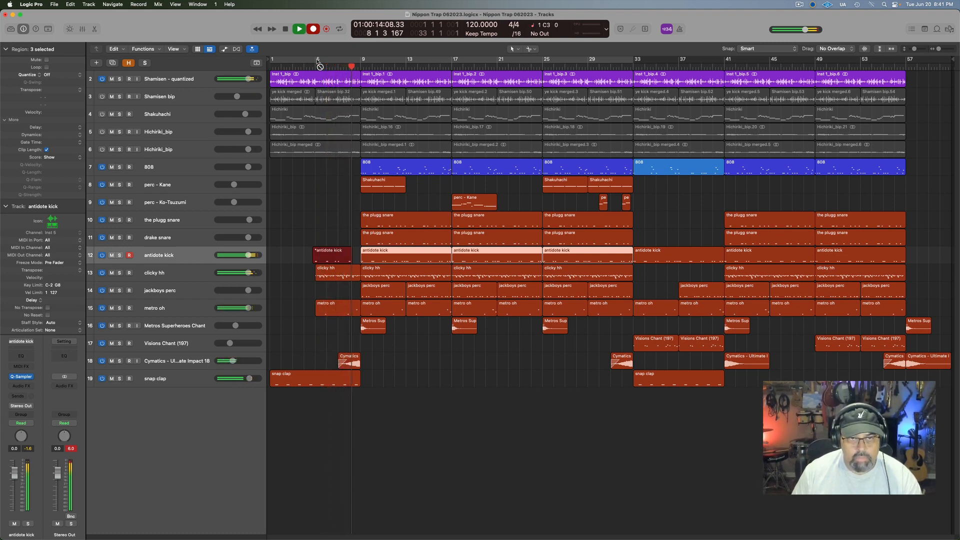
key(space)
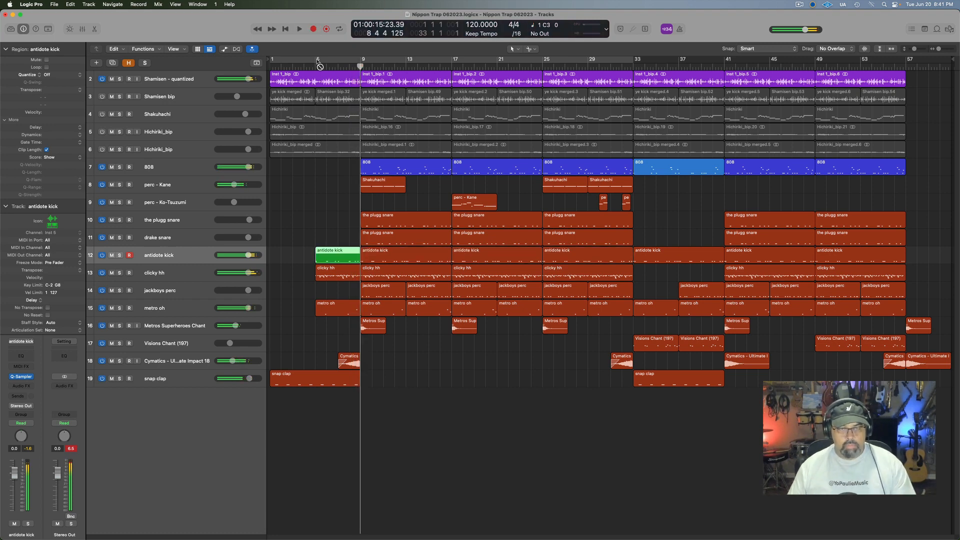
- Check the recorded kick notes in the Piano Roll and recolor the region red to match the other antidote kick regions
double_click(344, 255)
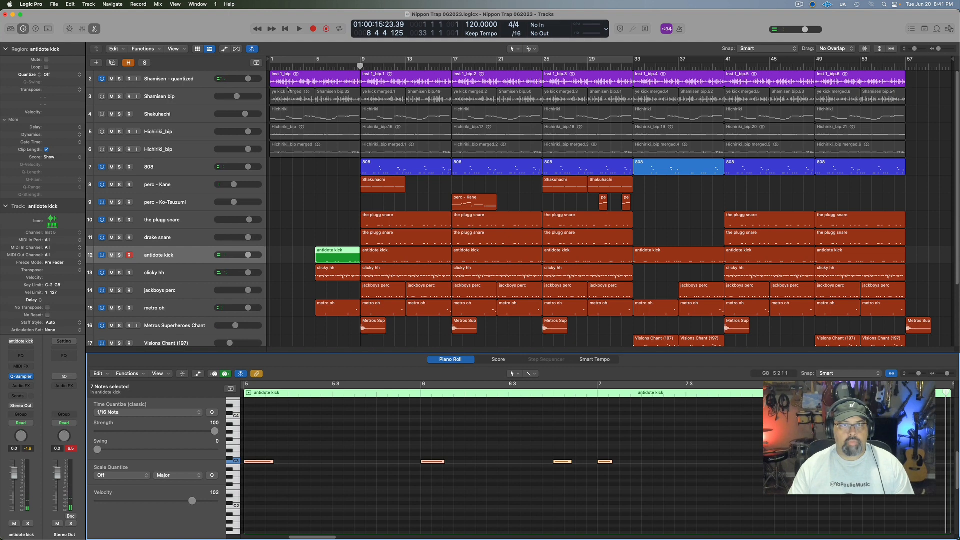
key(e)
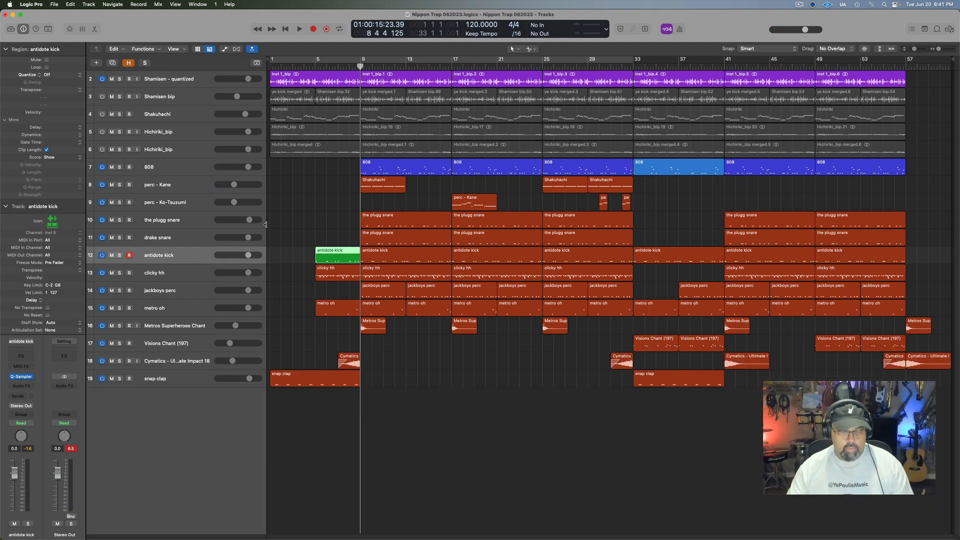
key(alt+c)
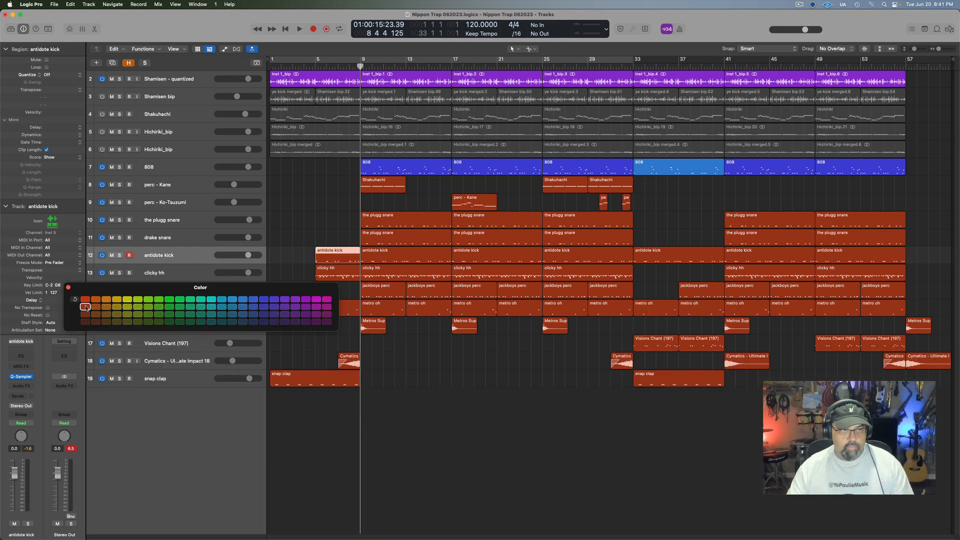
click(69, 288)
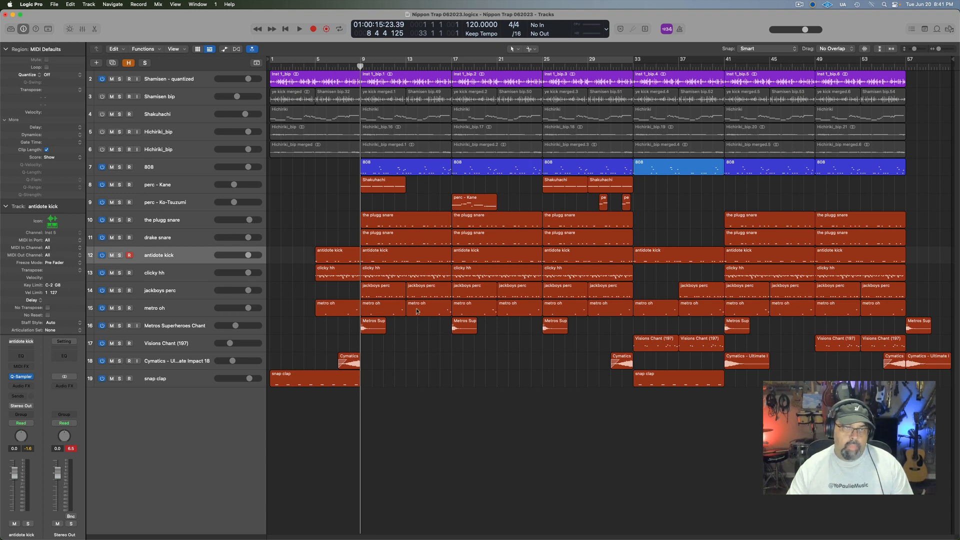
- Turn on Hichiriki_bip track 5, play the cycled bars 1 to 33 and delete that track's region in bars 17 to 25
click(102, 132)
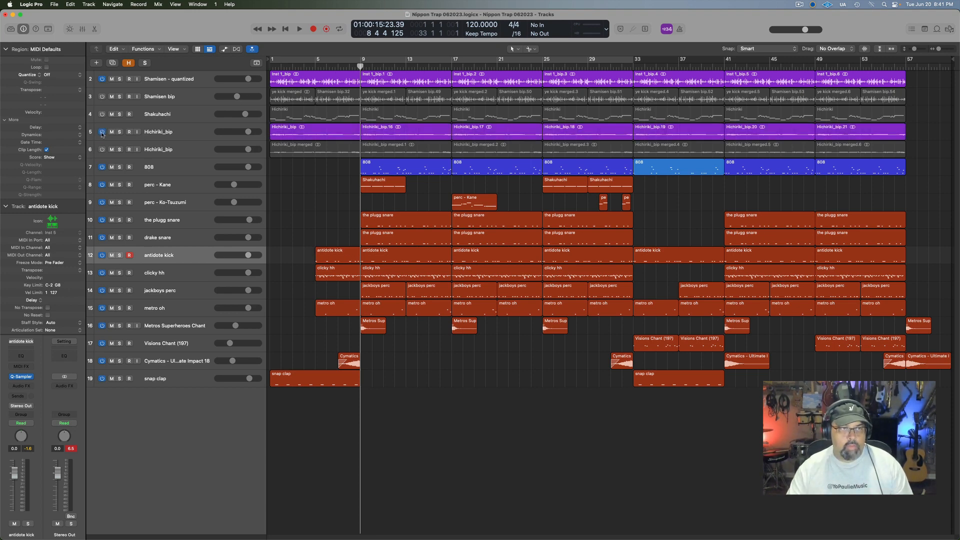
click(292, 59)
key(space)
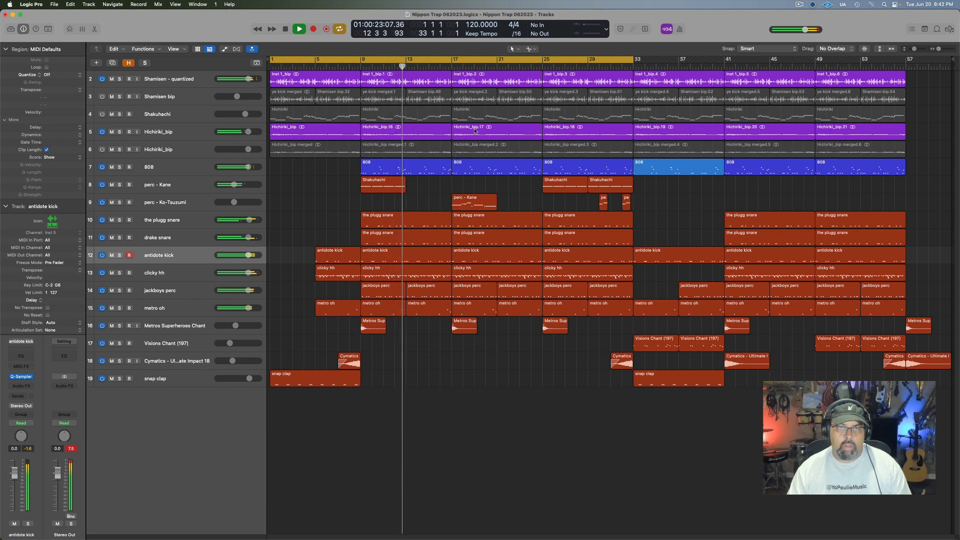
click(475, 130)
key(Delete)
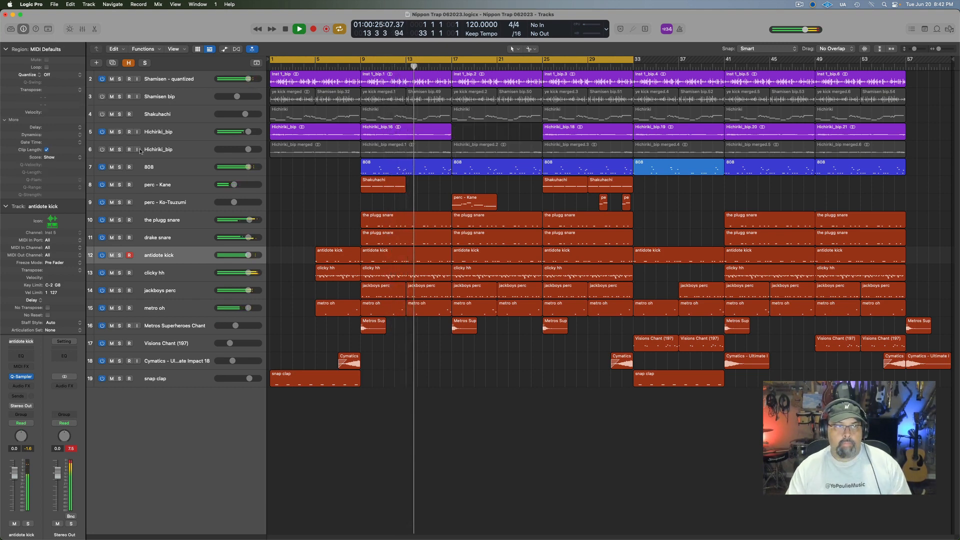
- Turn on and unmute the Shakuhachi track, and delete its regions in bars 1 to 17 and 41 to 49
click(102, 114)
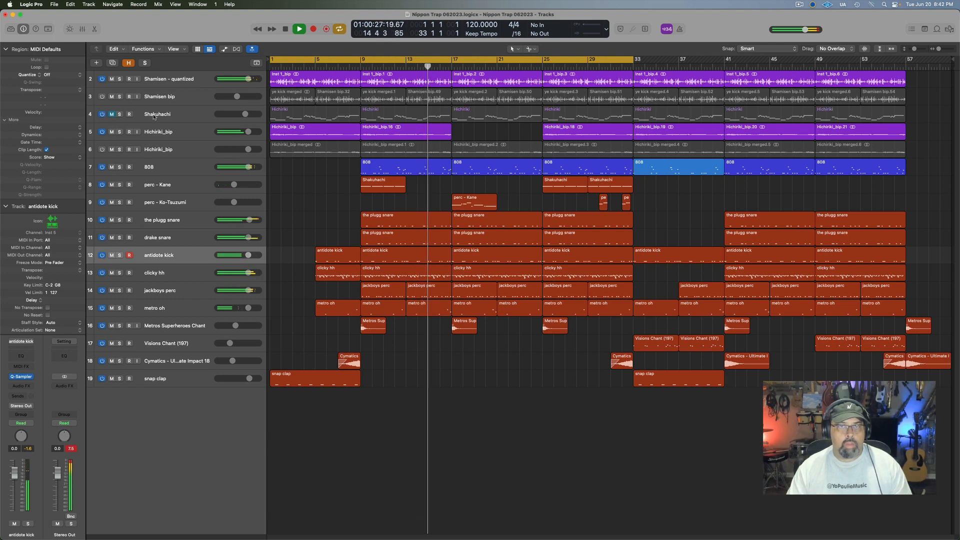
click(112, 115)
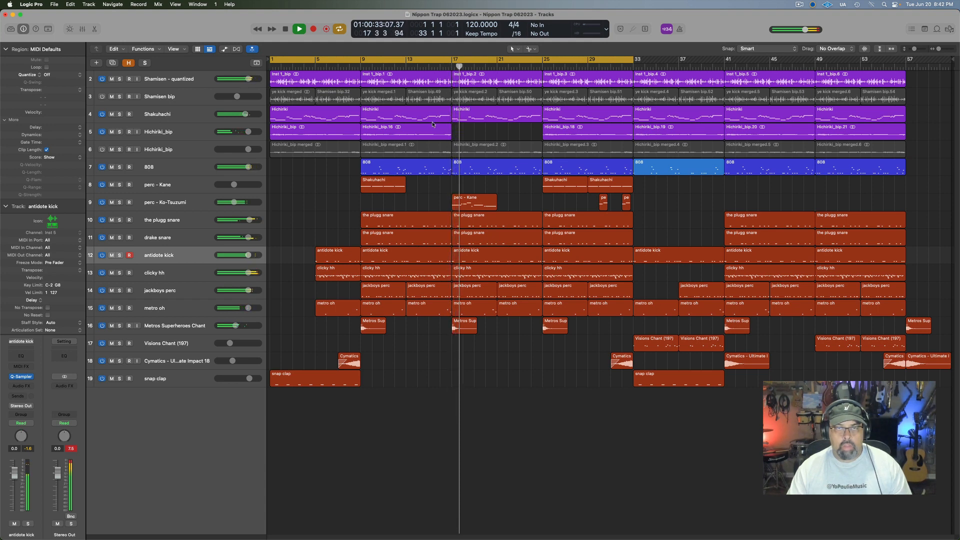
click(419, 111)
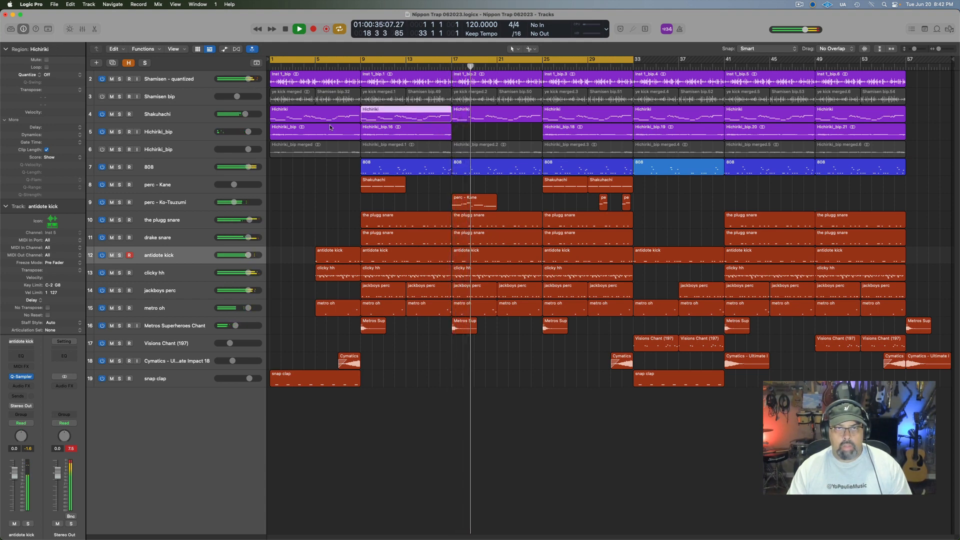
key(Delete)
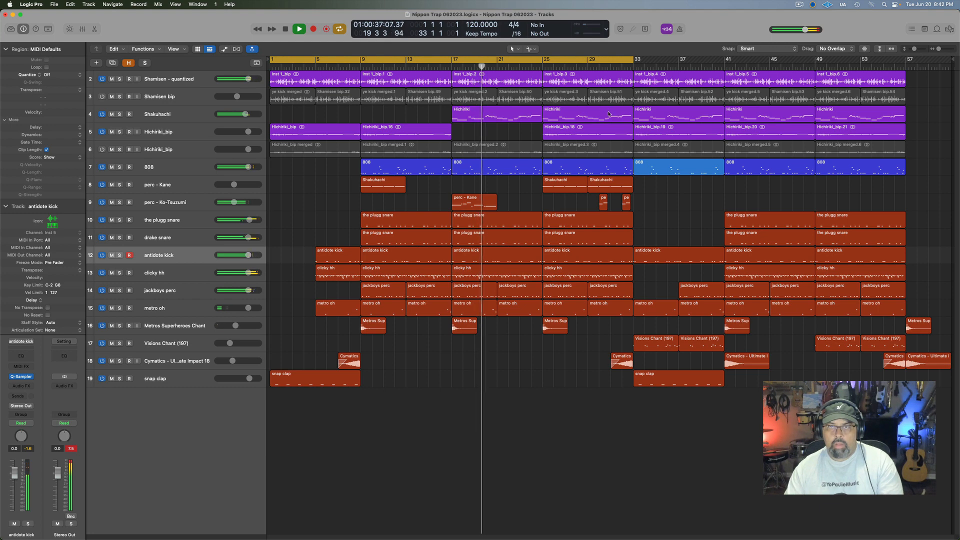
click(784, 119)
key(Delete)
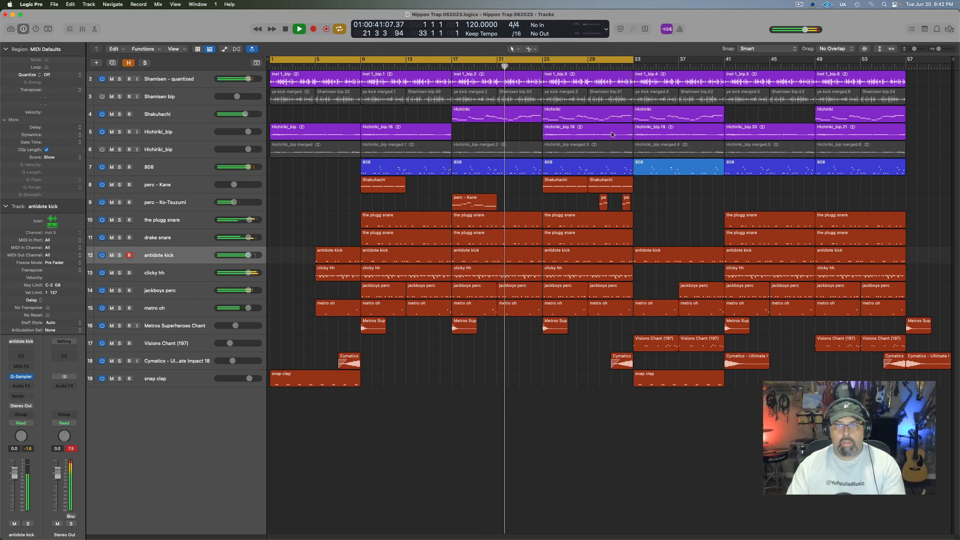
- Delete the track 5 Hichiriki_bip region in bars 25 to 33, and turn on and unmute Hichiriki_bip track 6
click(611, 134)
key(Delete)
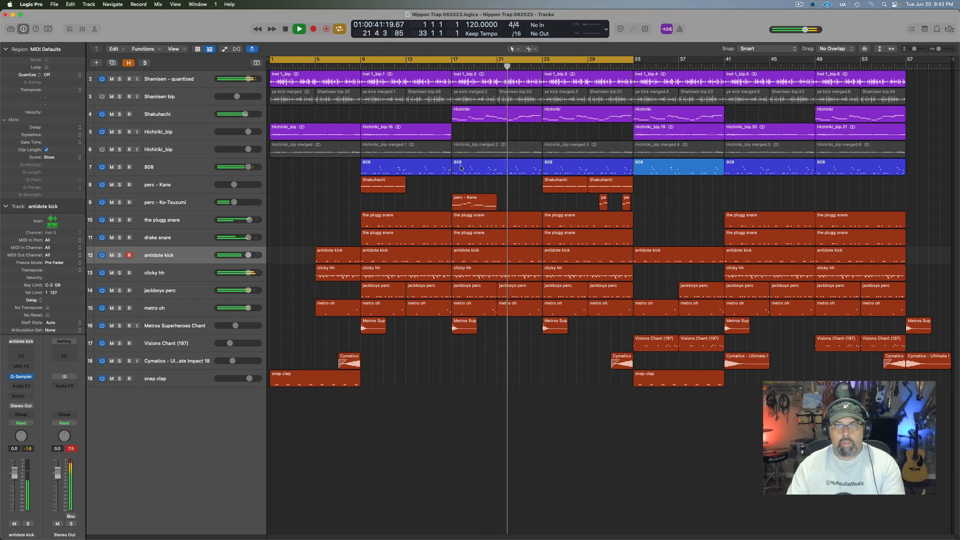
click(112, 150)
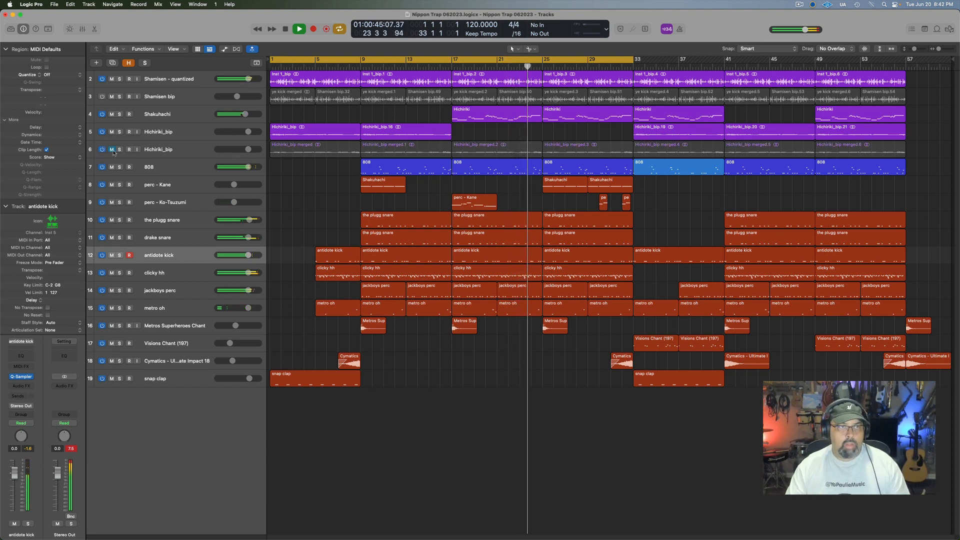
click(111, 150)
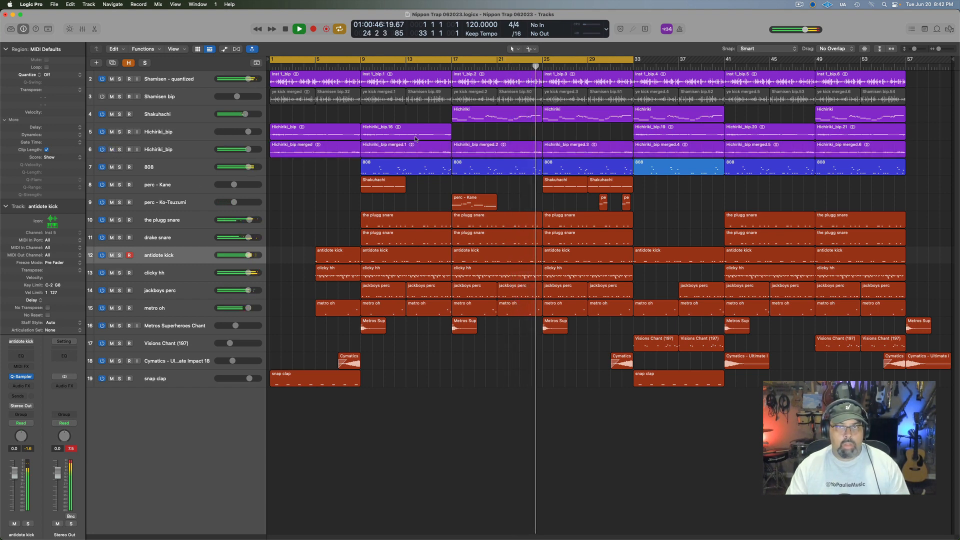
click(574, 84)
key(Delete)
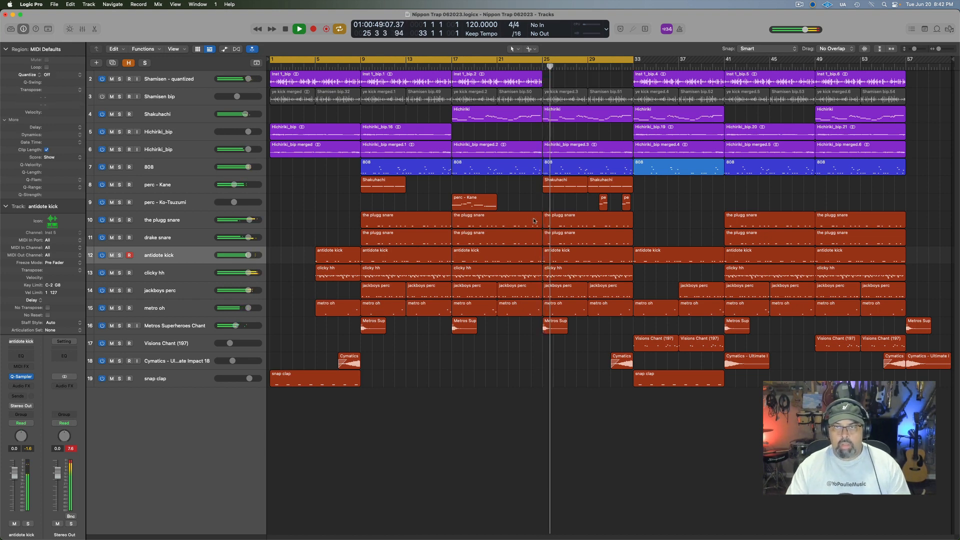
key(super+z)
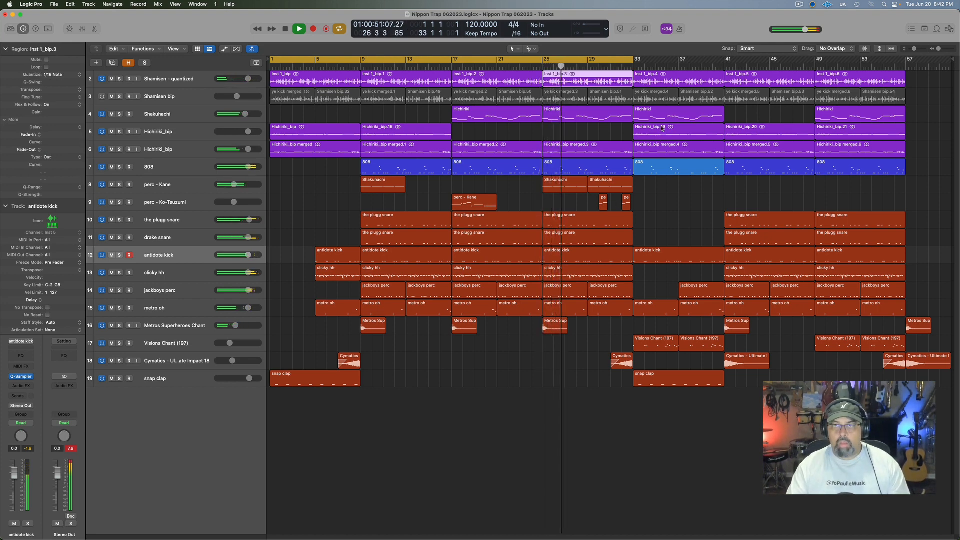
- Delete the Shamisen - quantized region in bars 33 to 41 and solo both Hichiriki_bip tracks and Shakuhachi in turn to compare them
click(690, 84)
key(Delete)
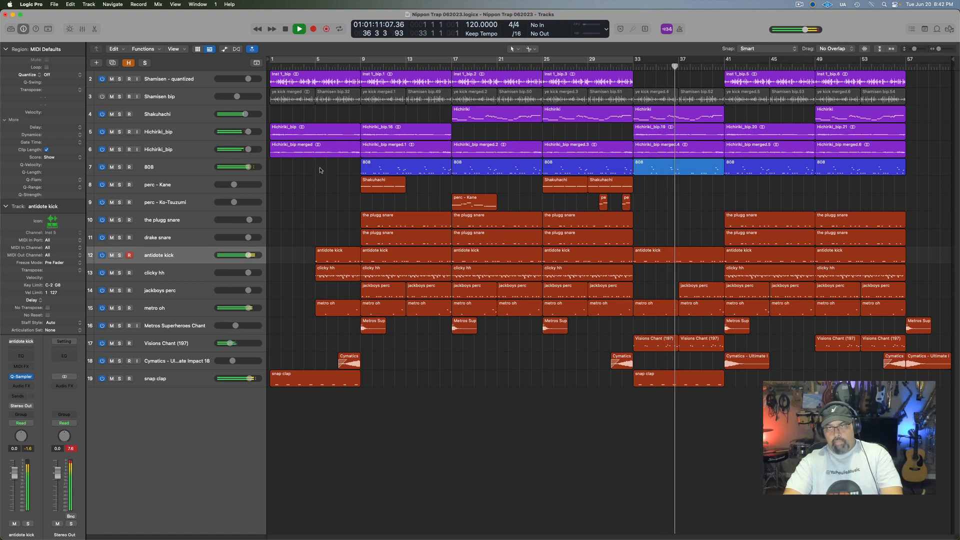
click(119, 149)
click(119, 149)
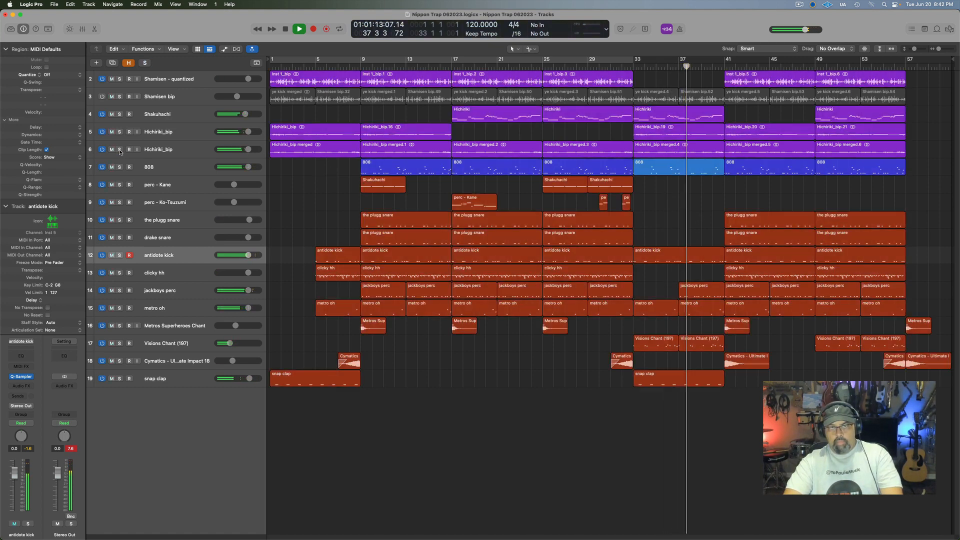
click(119, 132)
click(120, 132)
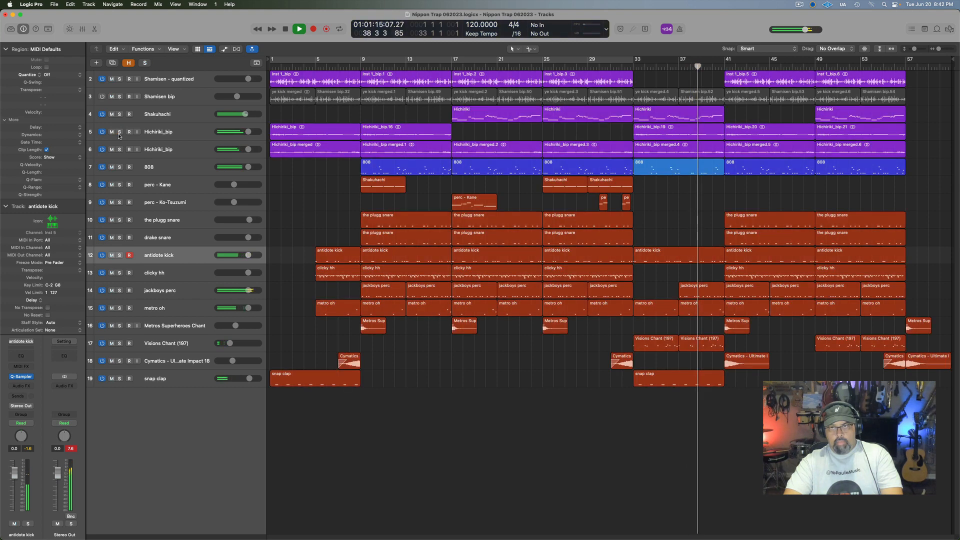
click(120, 115)
click(120, 115)
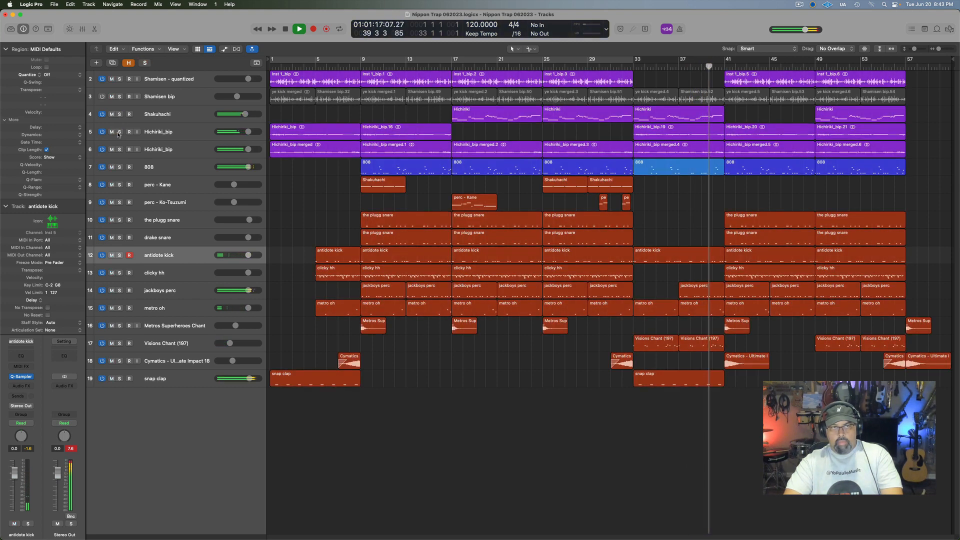
- Listen with Hichiriki_bip track 5 switched off and on, stop playback and delete its region in bars 33 to 41
click(102, 132)
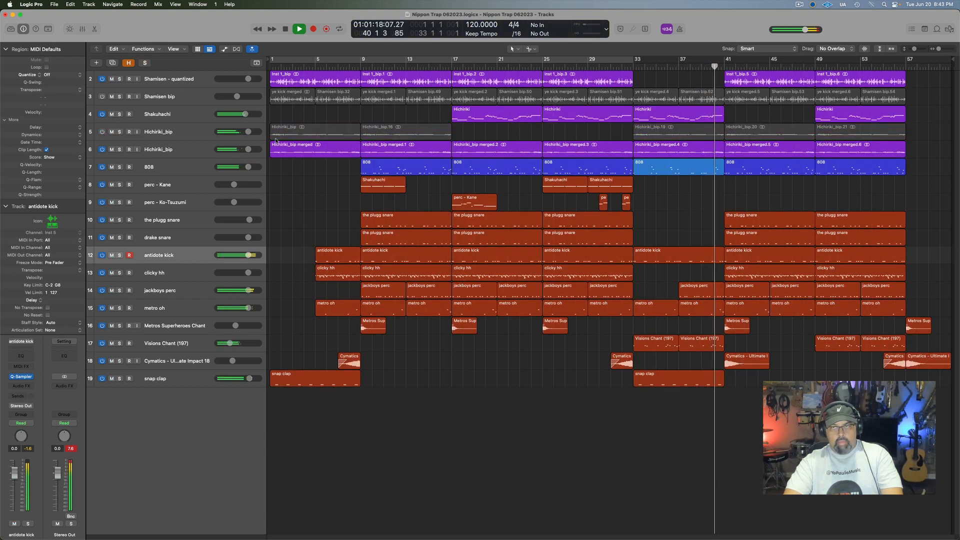
click(102, 132)
key(space)
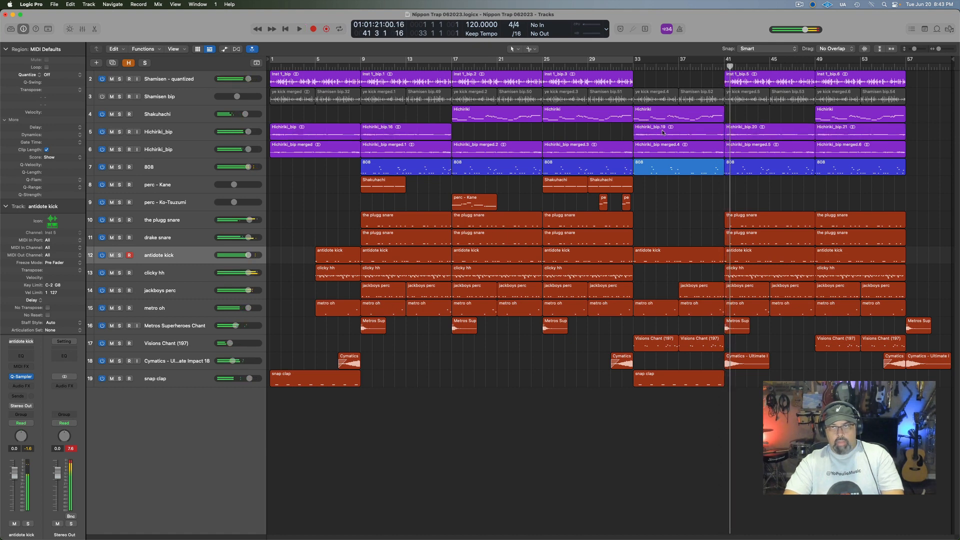
click(666, 133)
key(Delete)
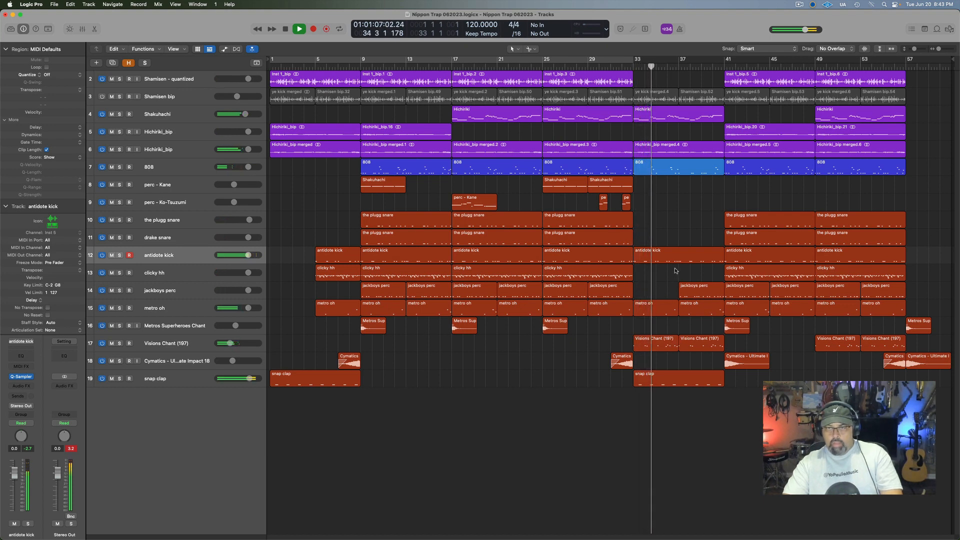
- Delete the metro oh region in bars 33 to 37 during playback and stop the playback
click(652, 306)
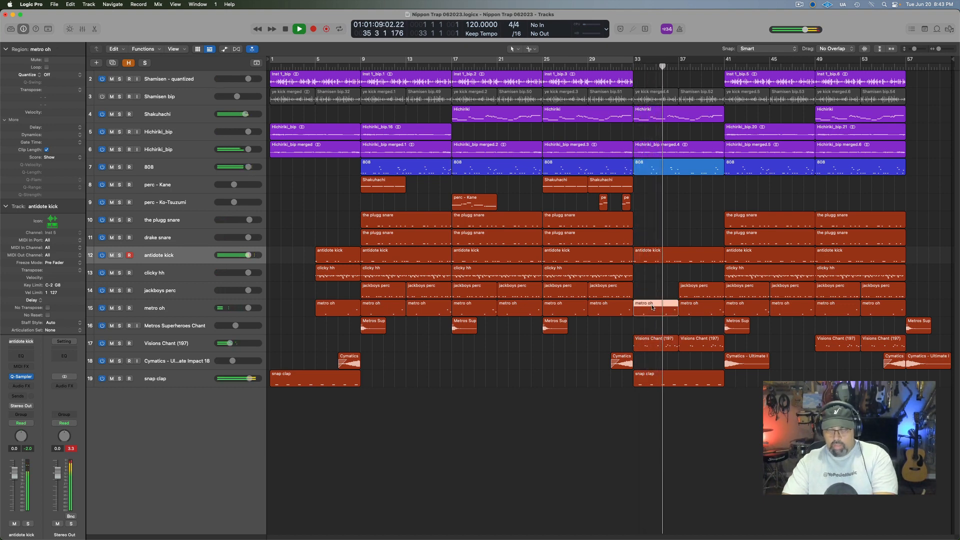
key(Delete)
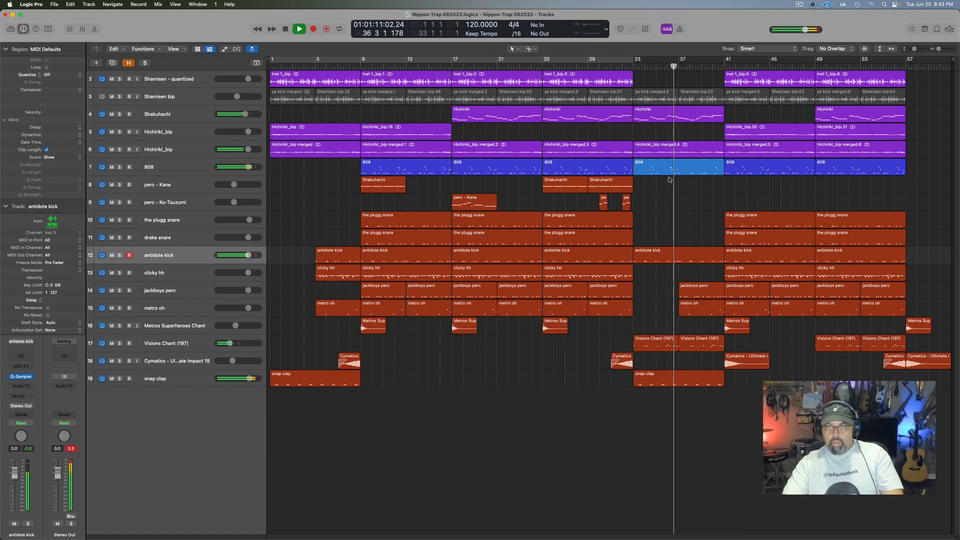
key(space)
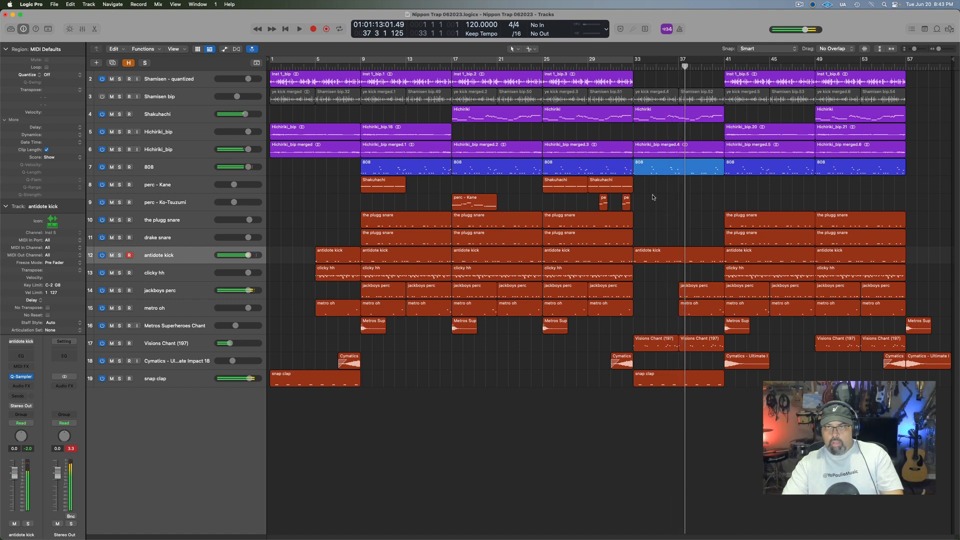
- Mute the 808 region in bars 33 to 41, listen from bar 33 and unmute the region again
right_click(651, 166)
click(665, 176)
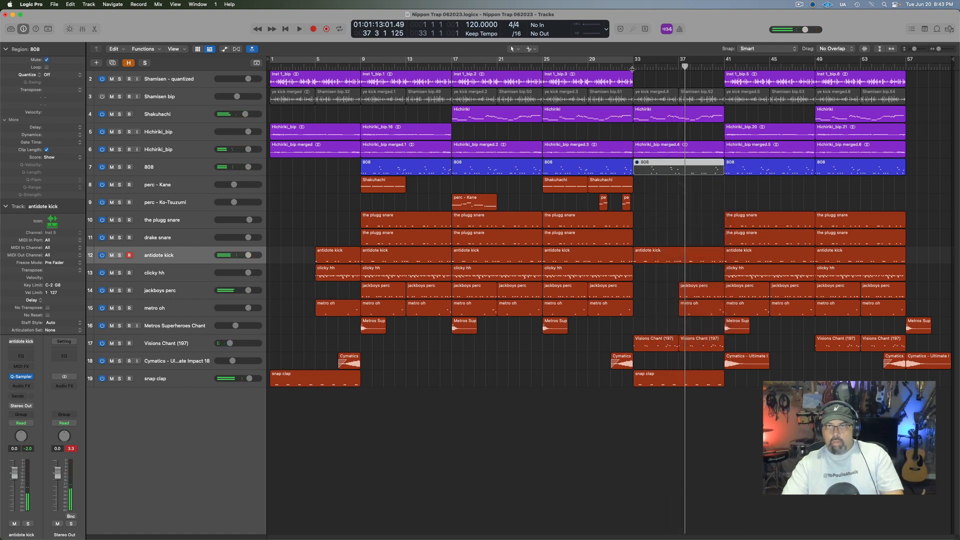
click(634, 67)
key(space)
click(648, 180)
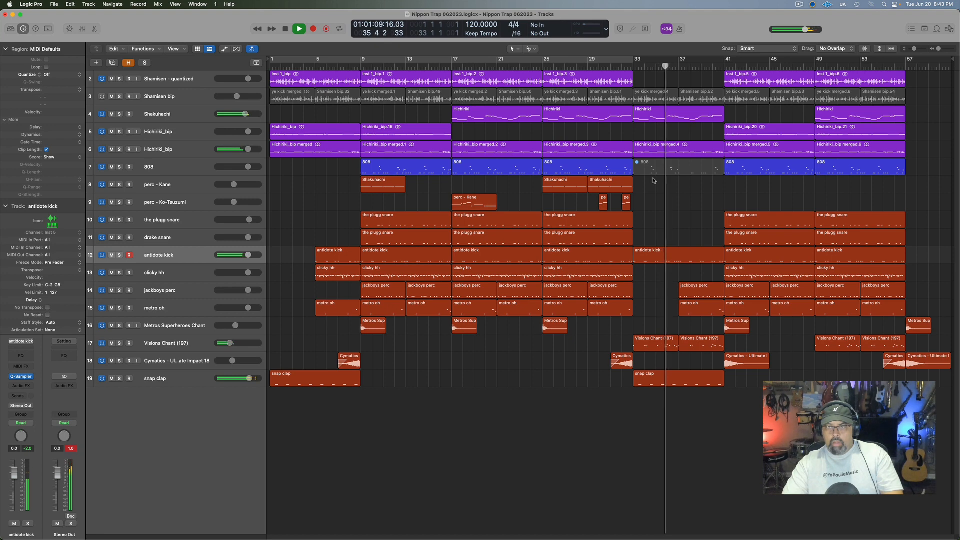
right_click(653, 173)
click(673, 201)
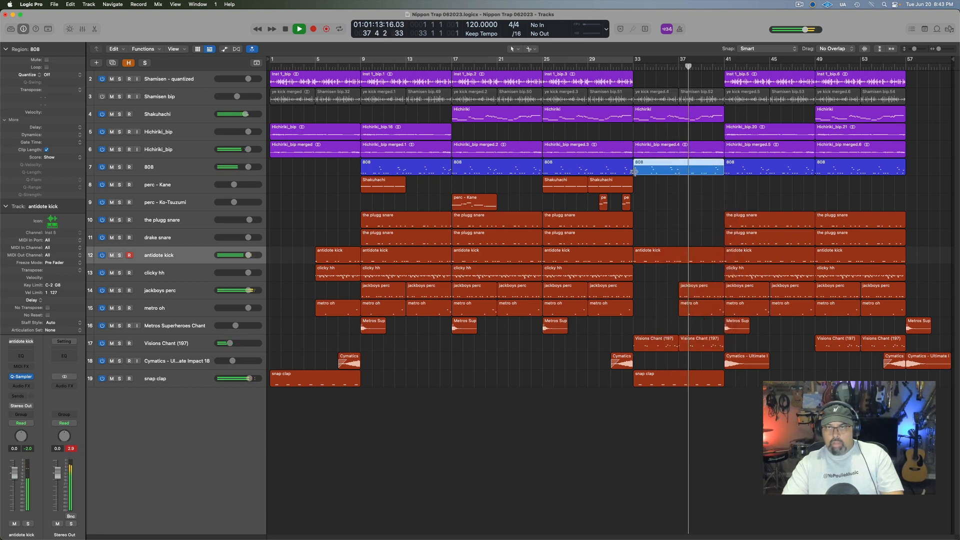
- Trim the start of the 808 region in bars 33 to 41 to bar 37 and stop playback
drag(635, 172, 679, 172)
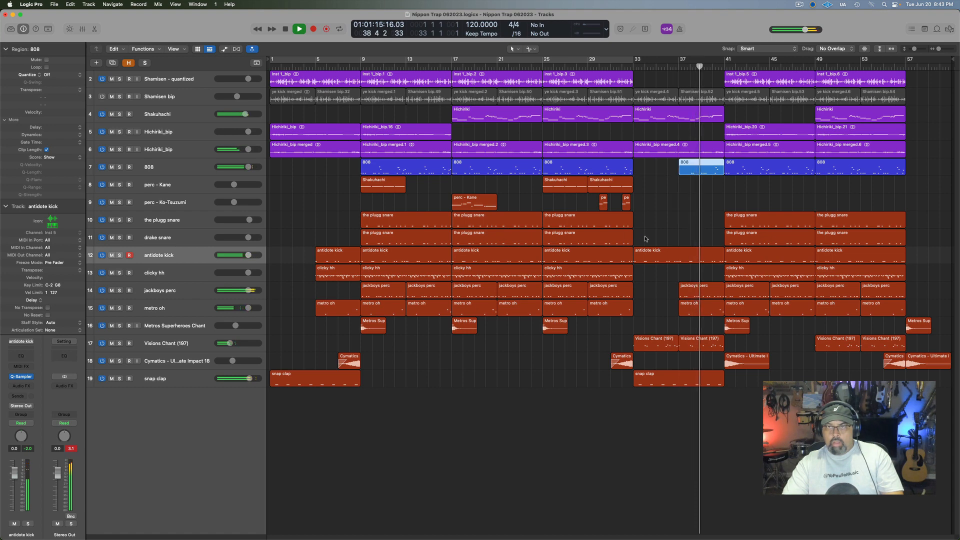
key(space)
click(715, 200)
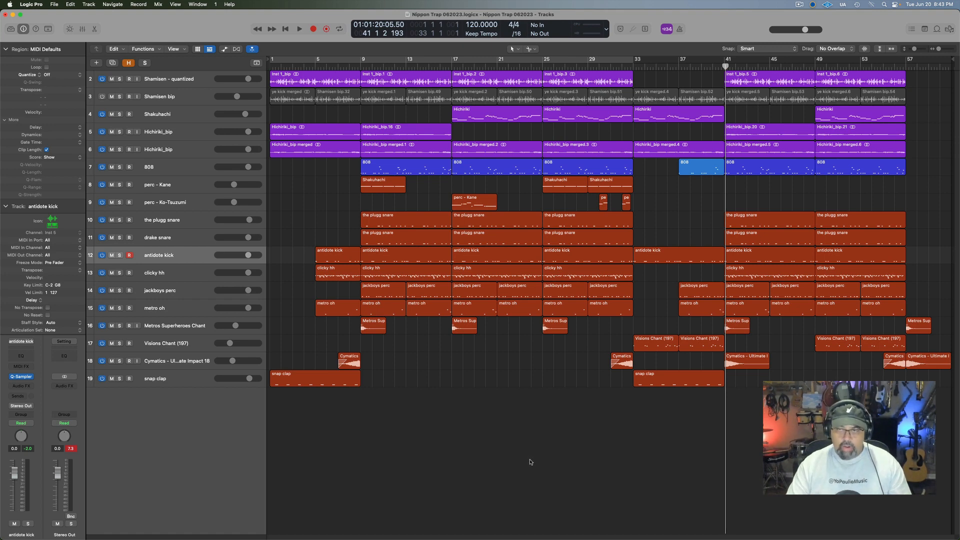
- Create one new software instrument track with Kontakt 7 directly below the perc - Kane track
click(186, 186)
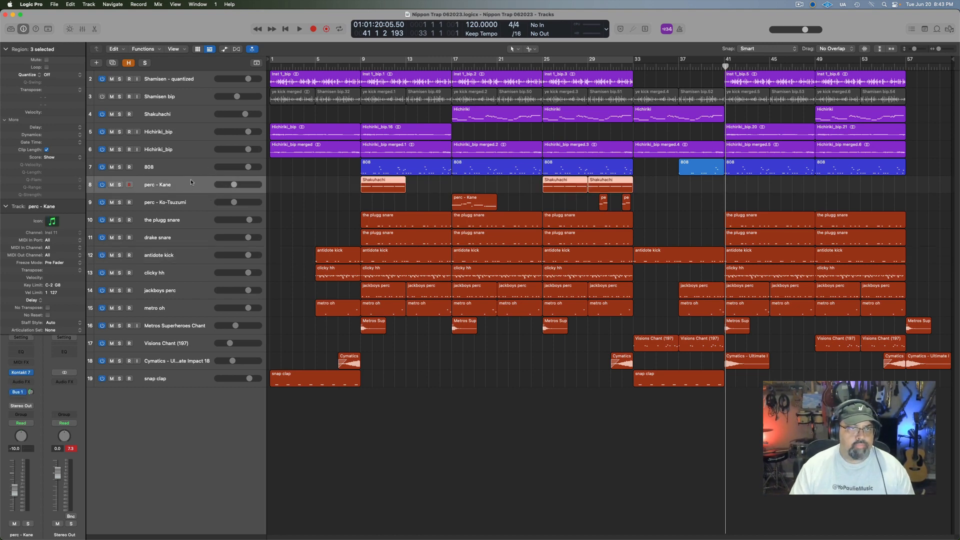
click(96, 64)
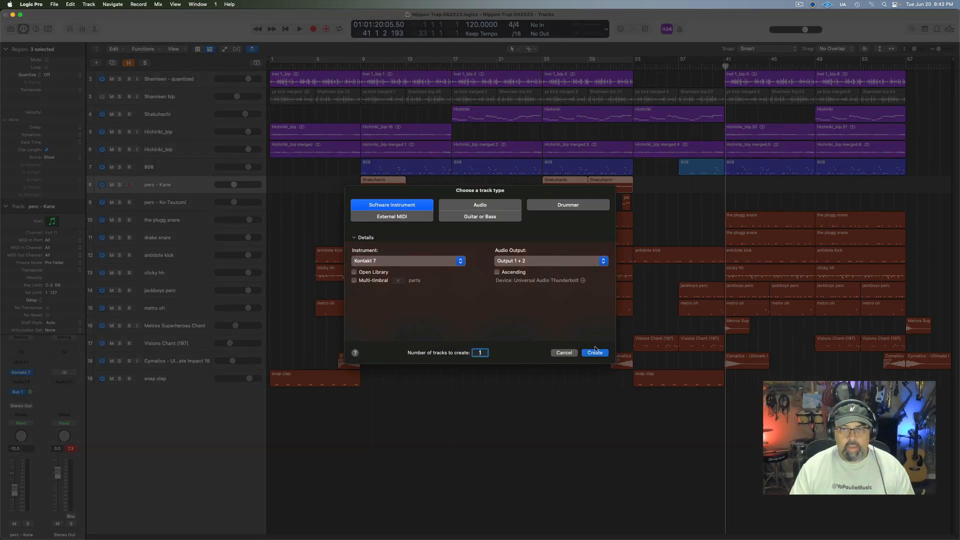
click(595, 353)
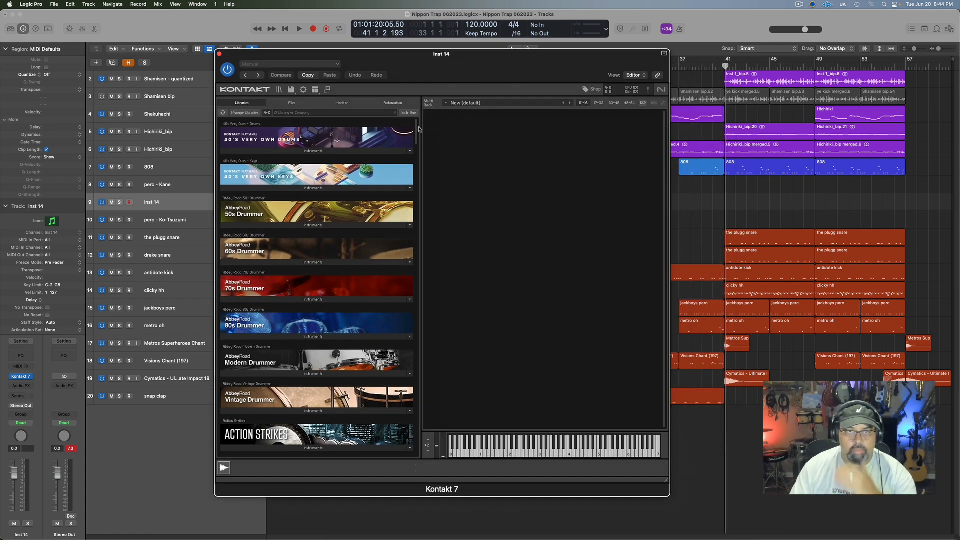
- Expand the Action Strikes library in the Kontakt library list to show its instruments
drag(417, 128, 419, 142)
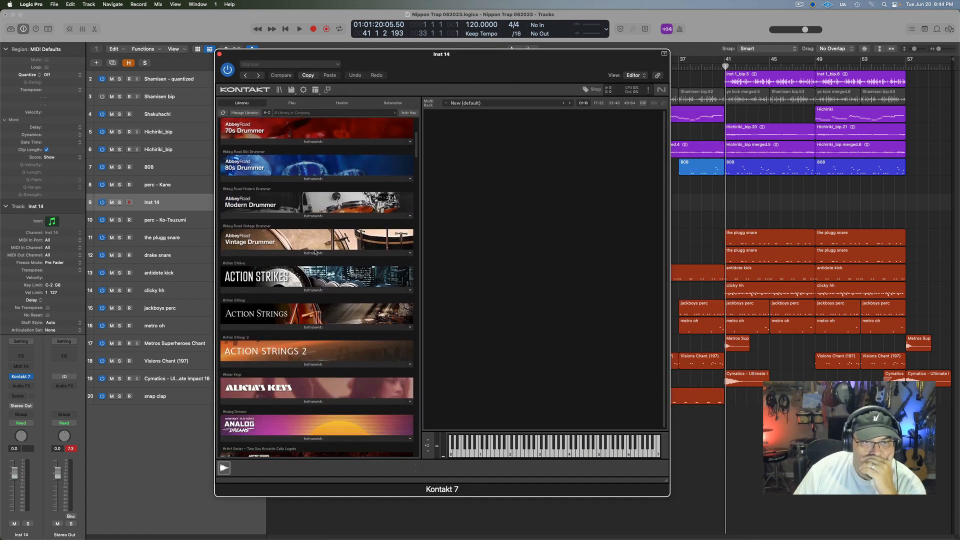
click(314, 292)
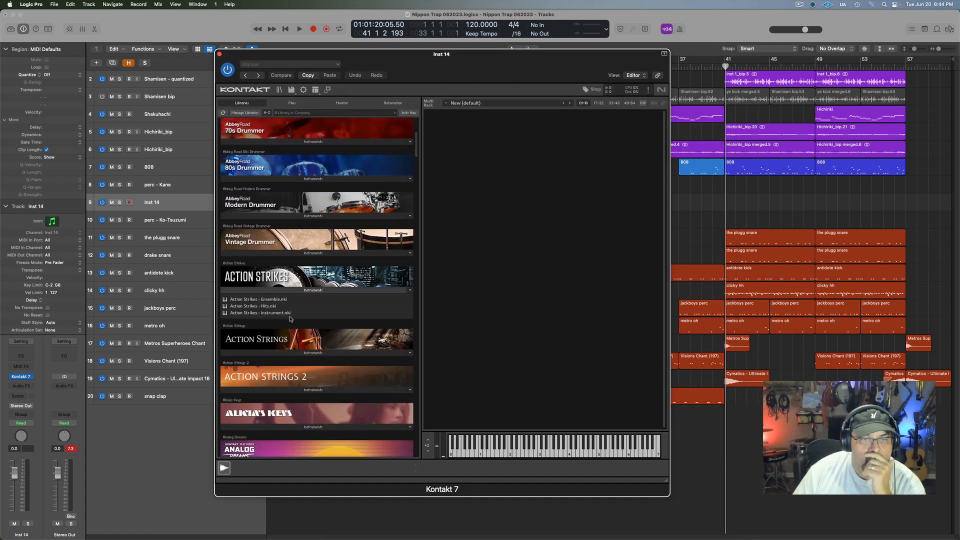
click(276, 300)
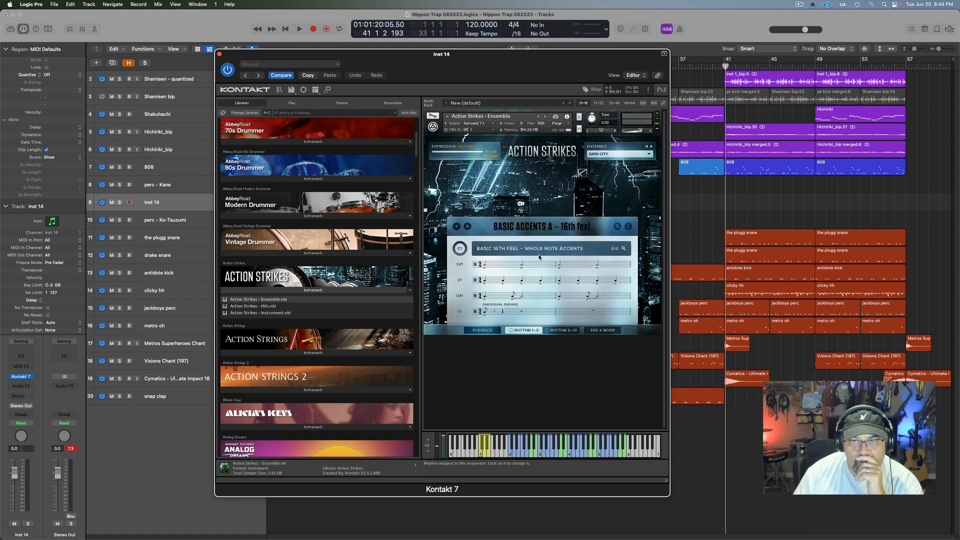
click(611, 156)
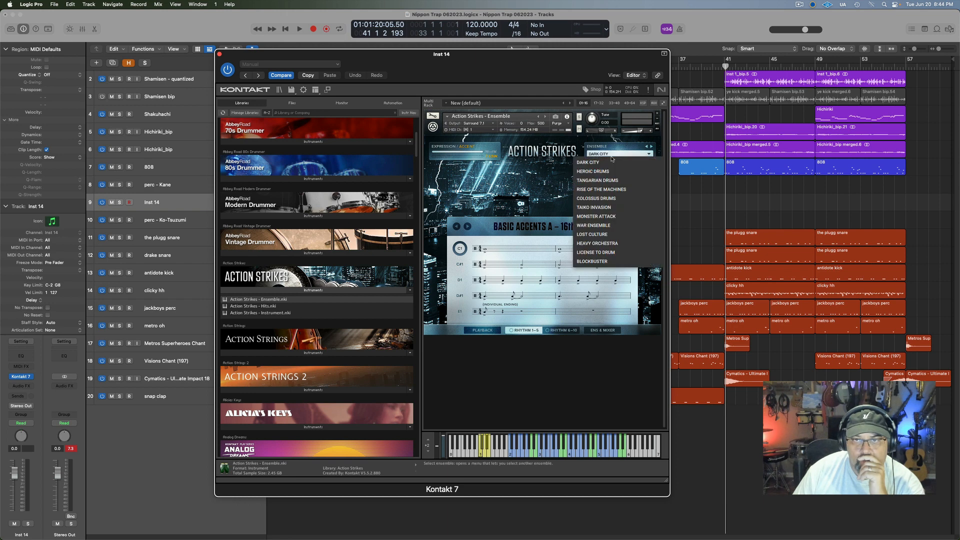
click(523, 185)
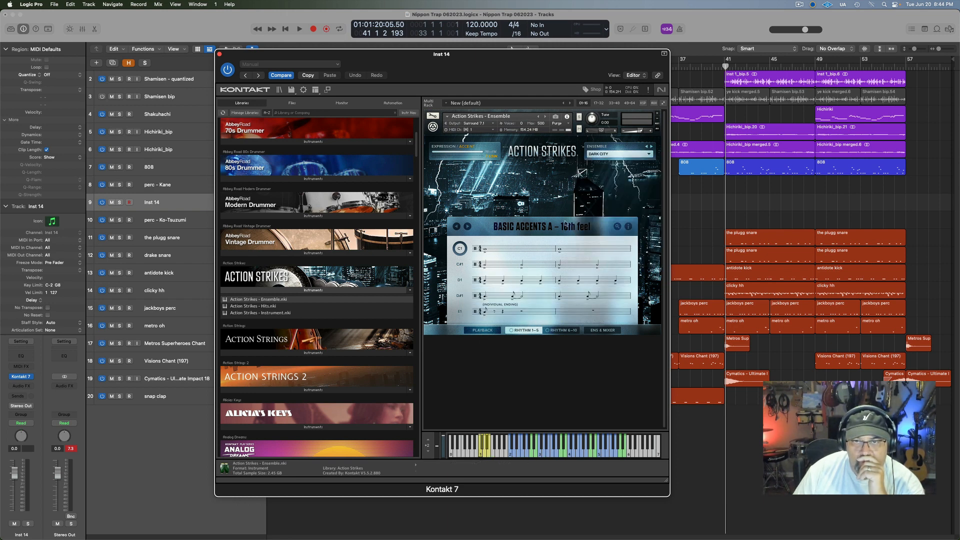
click(468, 227)
click(467, 227)
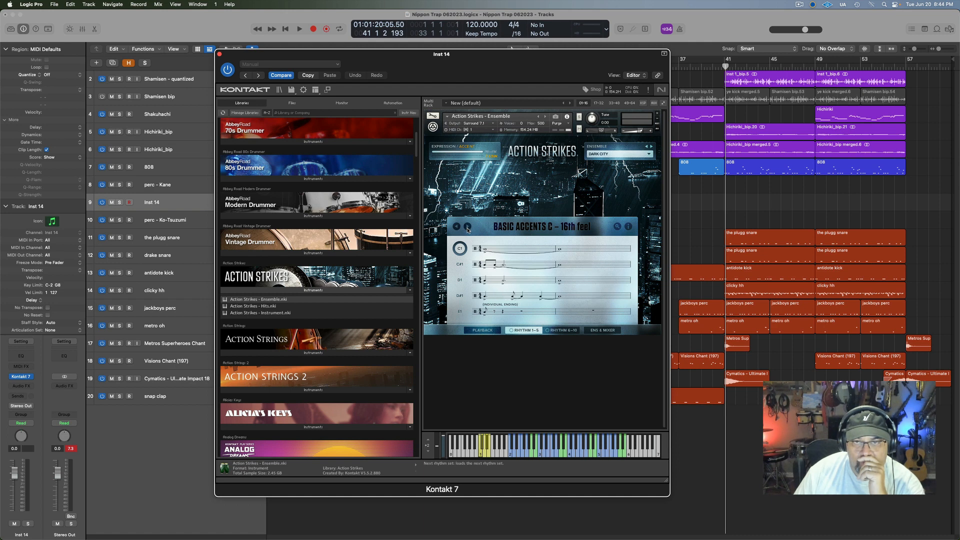
click(467, 227)
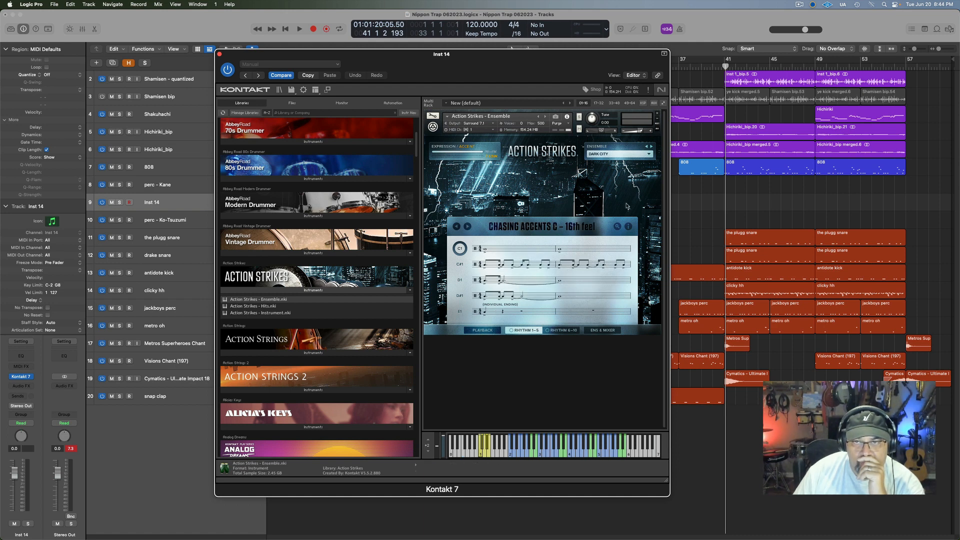
click(657, 113)
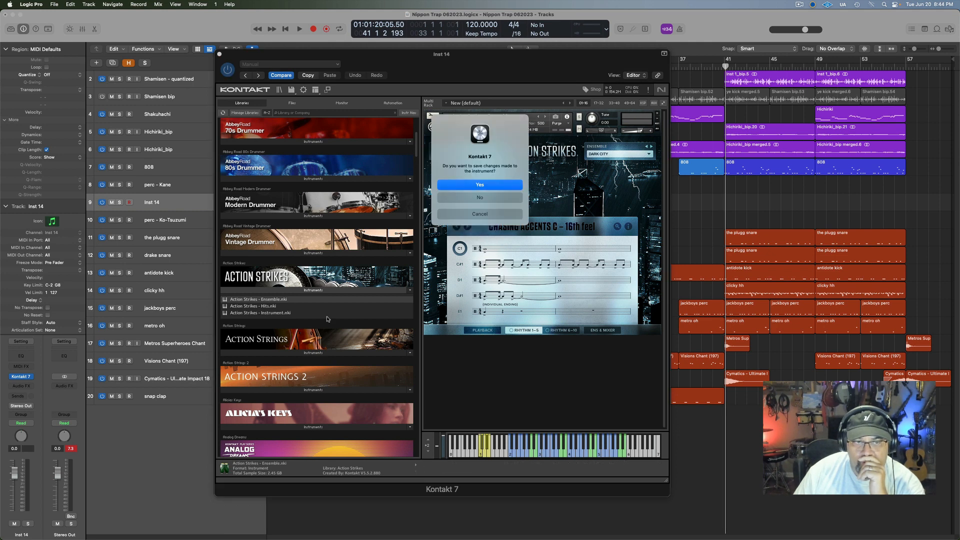
click(483, 199)
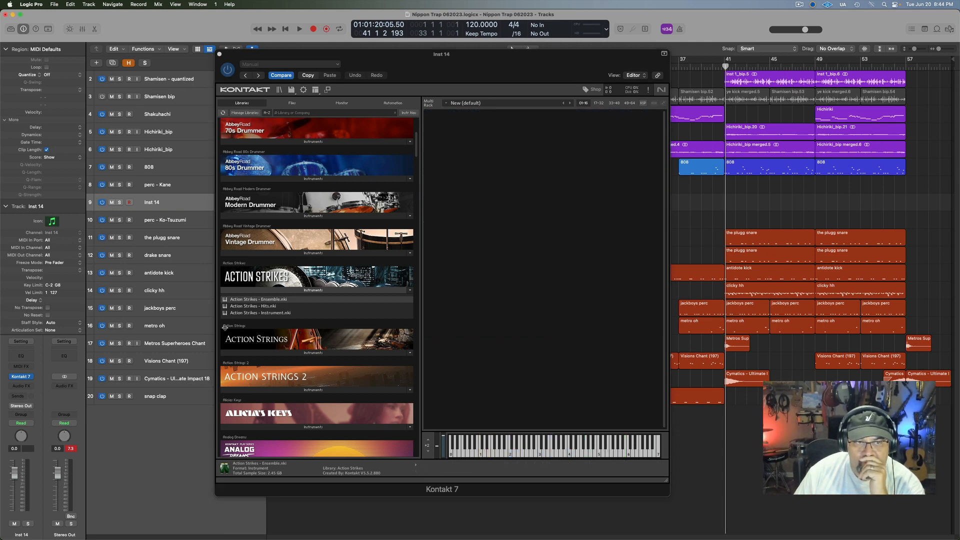
- Load Action Strikes - Instrument with the Taiko Massive Ensemble, compare its playback tempos, keep the middle setting and close Kontakt
click(239, 314)
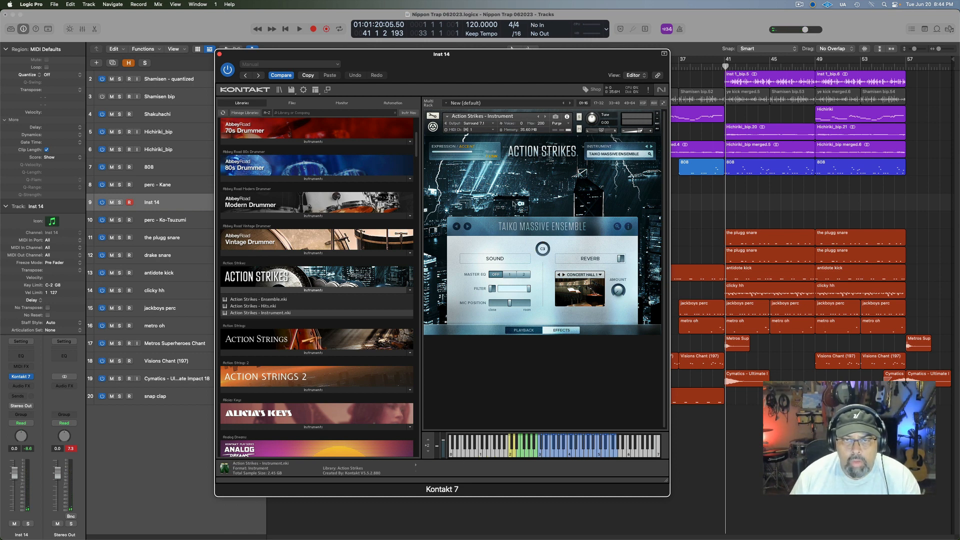
click(522, 330)
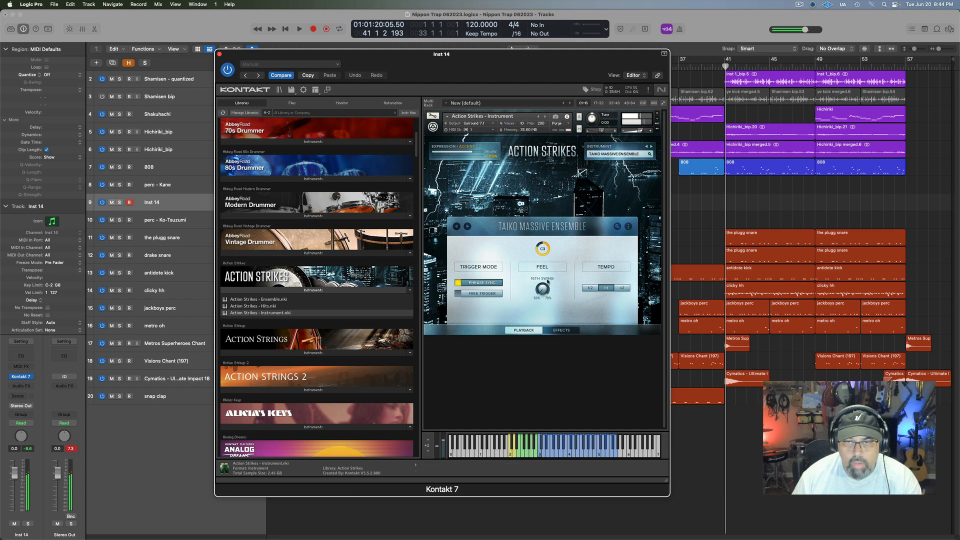
click(621, 287)
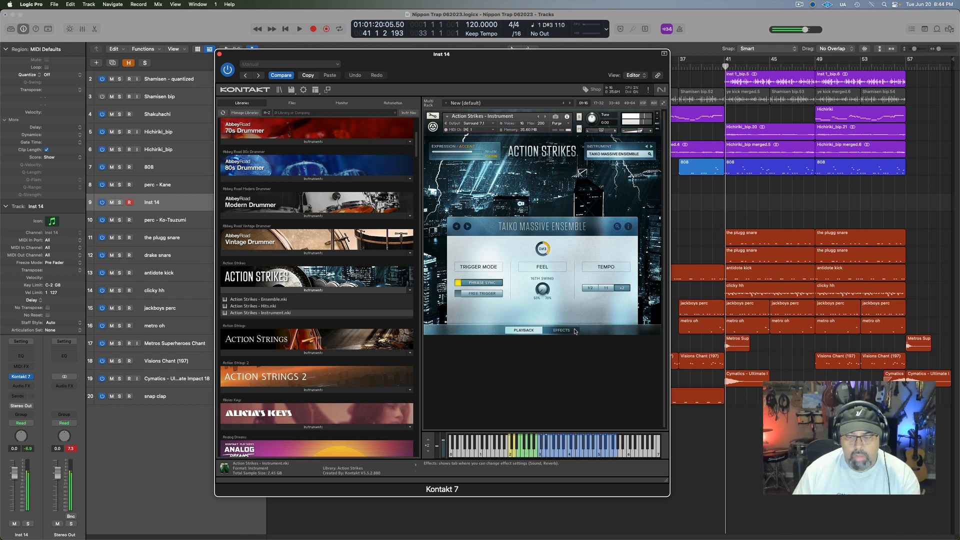
click(606, 289)
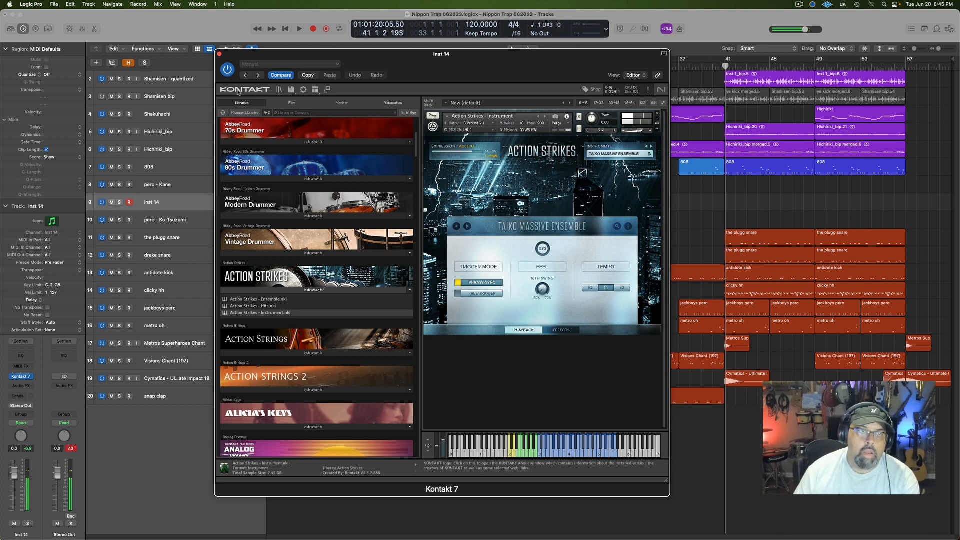
click(219, 54)
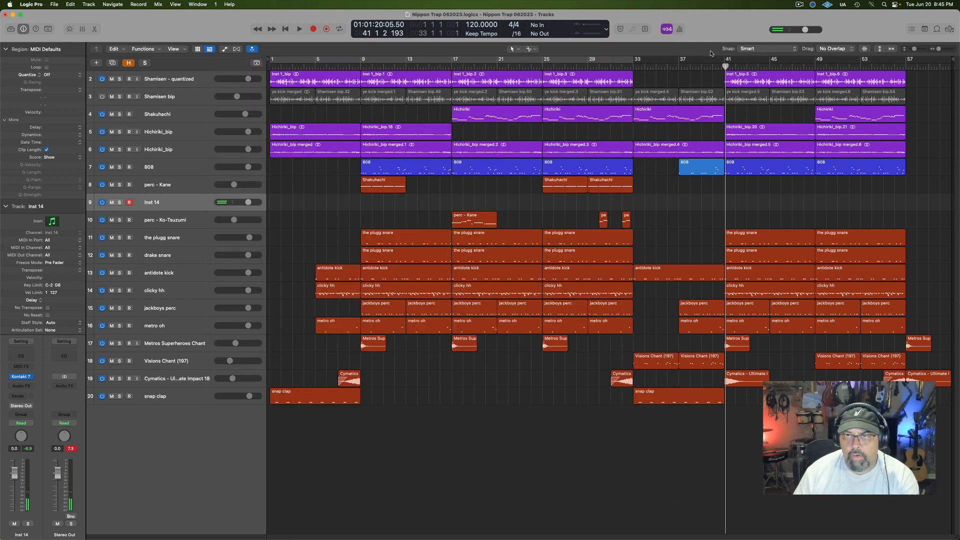
click(702, 66)
key(r)
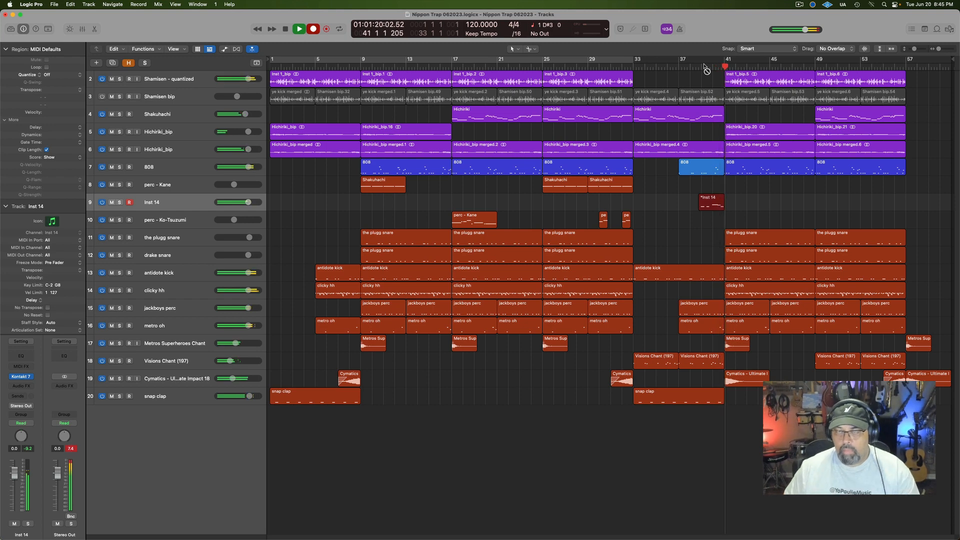
key(space)
key(Delete)
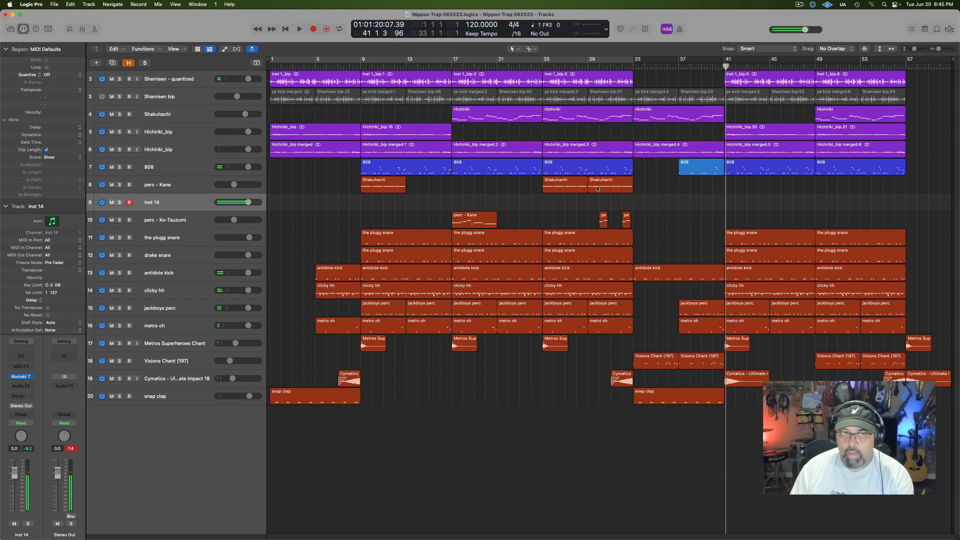
- Rename the Inst 14 track as Taikos
double_click(174, 202)
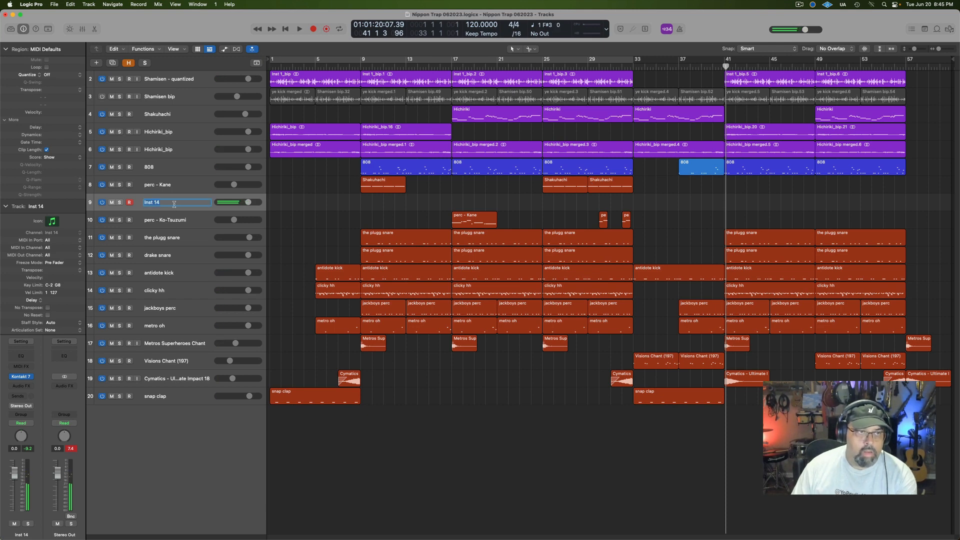
text(Taikos)
key(Return)
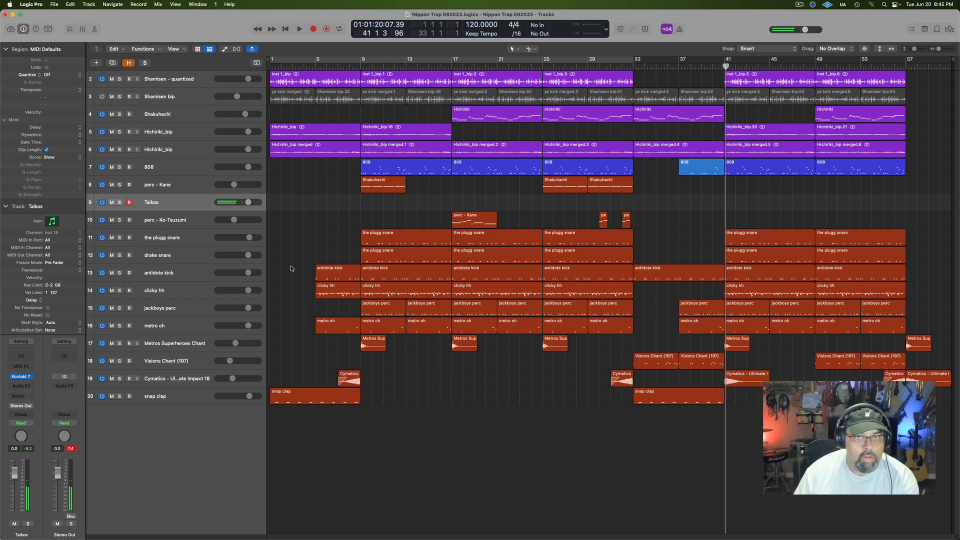
- Add a Channel EQ to the Taikos track and raise its low-cut frequency
click(27, 356)
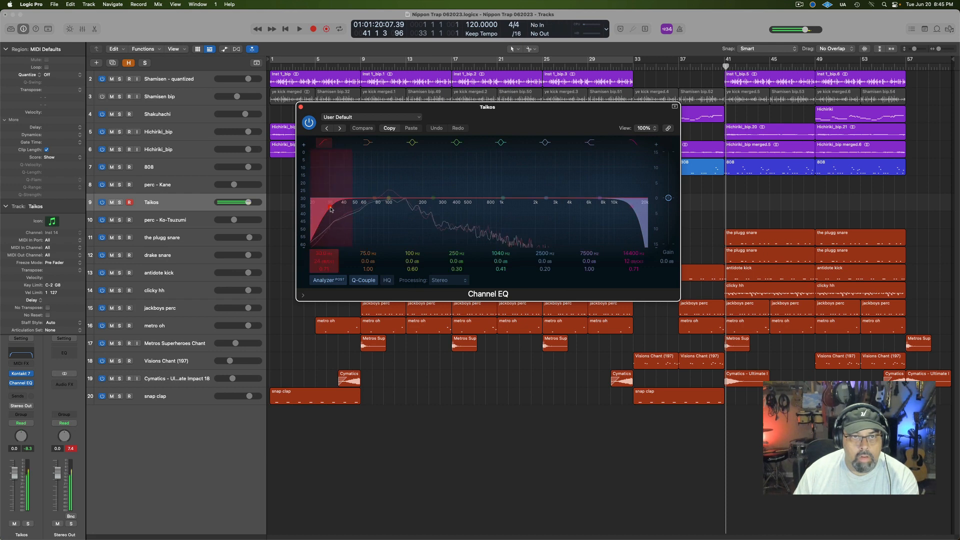
drag(338, 205, 385, 210)
click(300, 107)
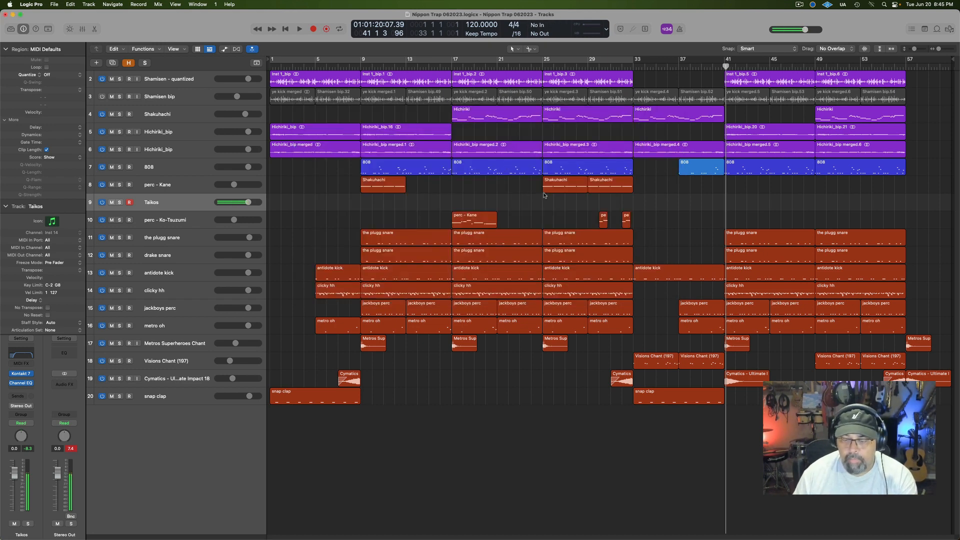
- Record a taiko part on the Taikos track through bar 40, leading into bar 41
key(comma)
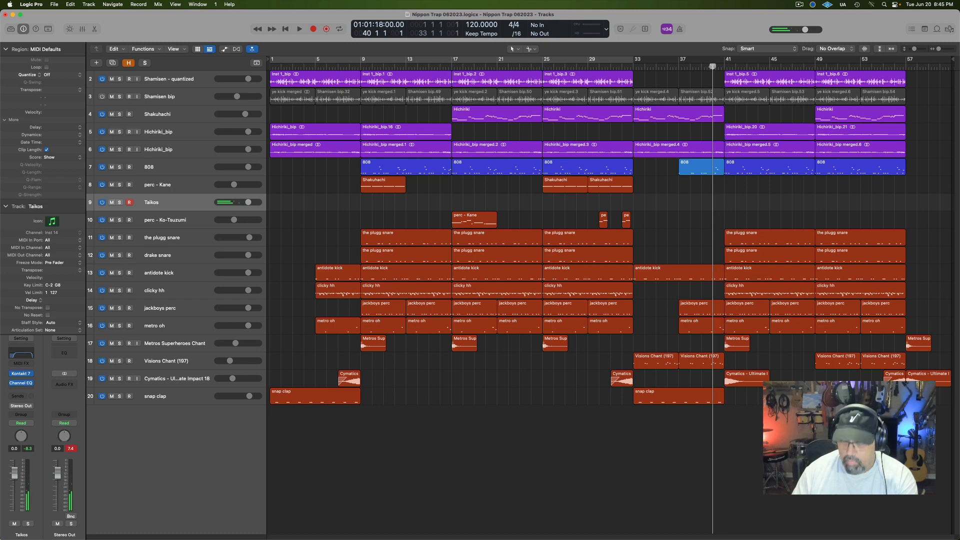
key(space)
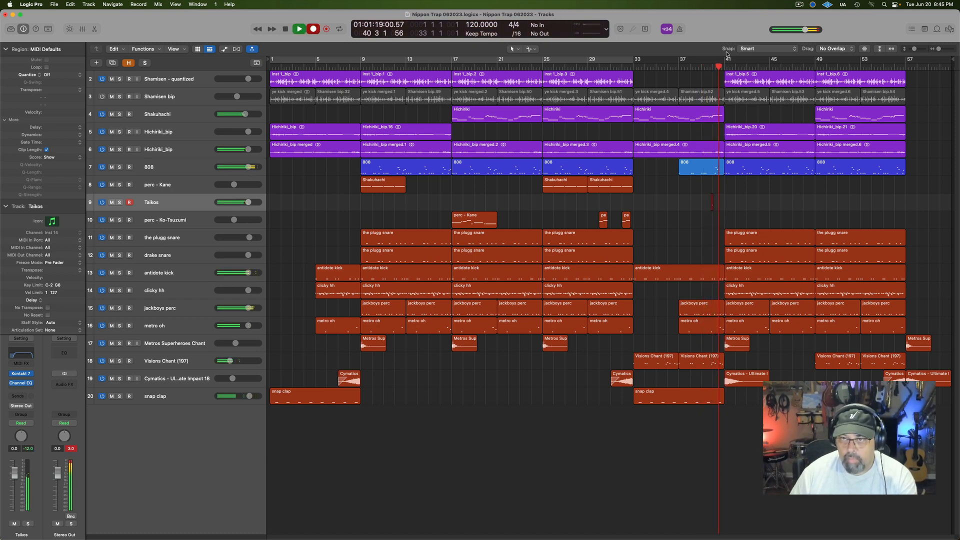
key(space)
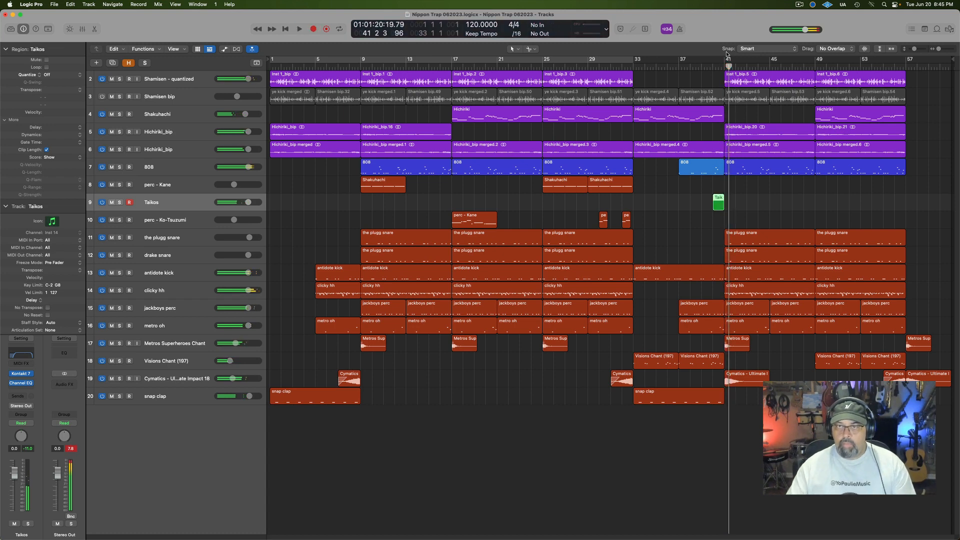
- Inspect the recorded Taikos note in the Piano Roll, play briefly and close the editor
double_click(722, 205)
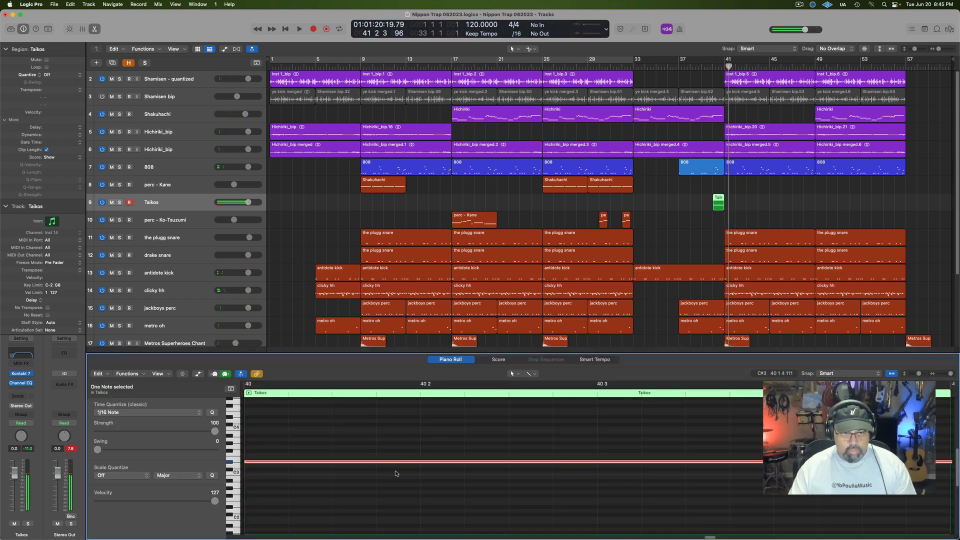
key(space)
key(space)
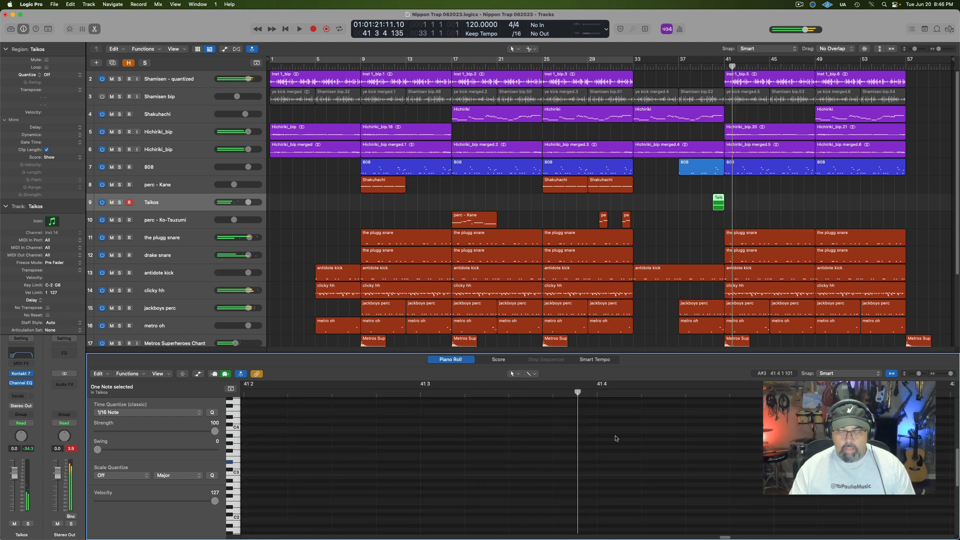
key(e)
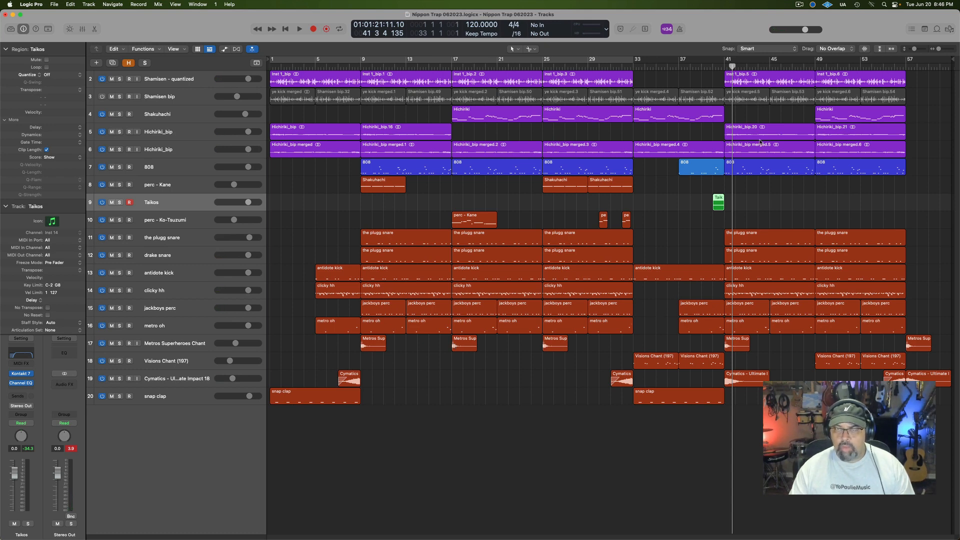
- Insert a stereo Compressor on the Taikos track, set auto gain to 0 dB and adjust the output distortion
click(28, 391)
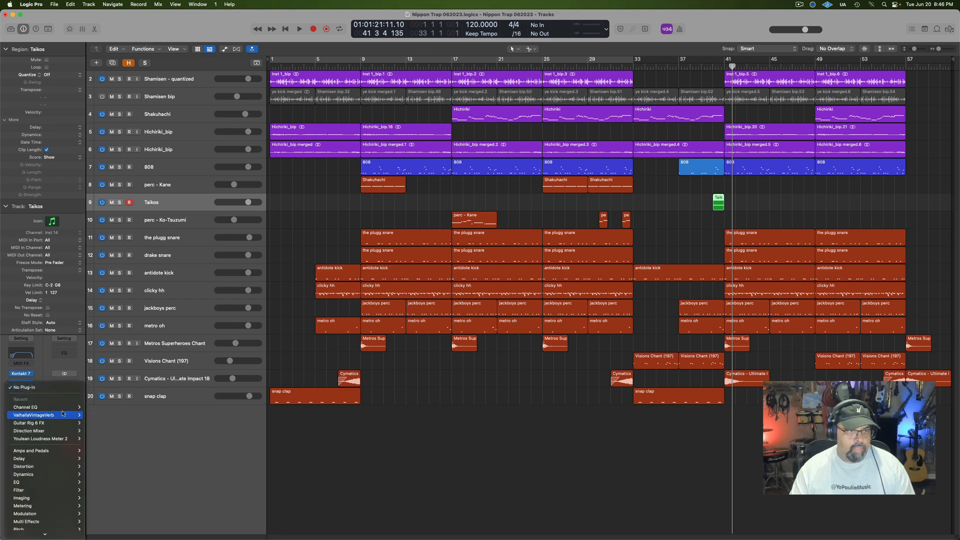
mouse_move(65, 423)
mouse_move(66, 475)
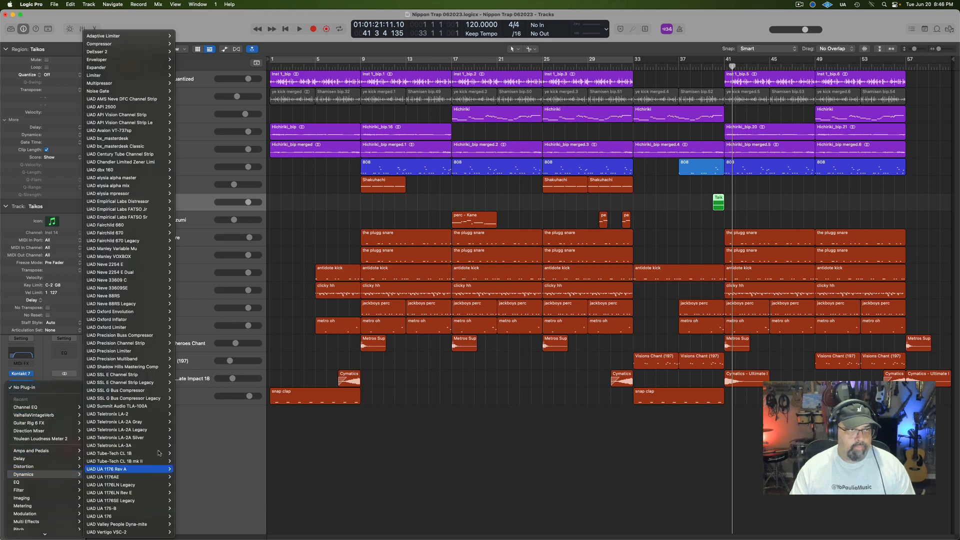
mouse_move(127, 44)
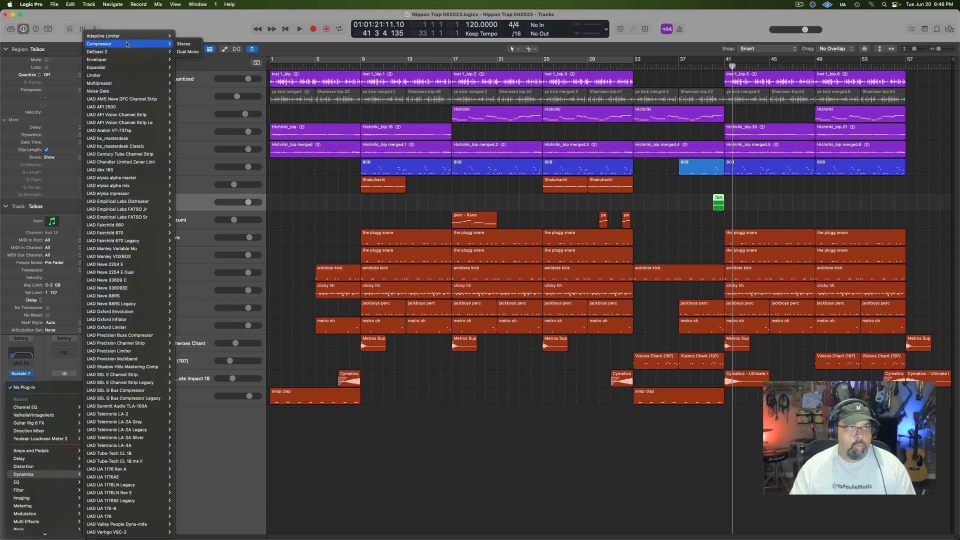
click(183, 44)
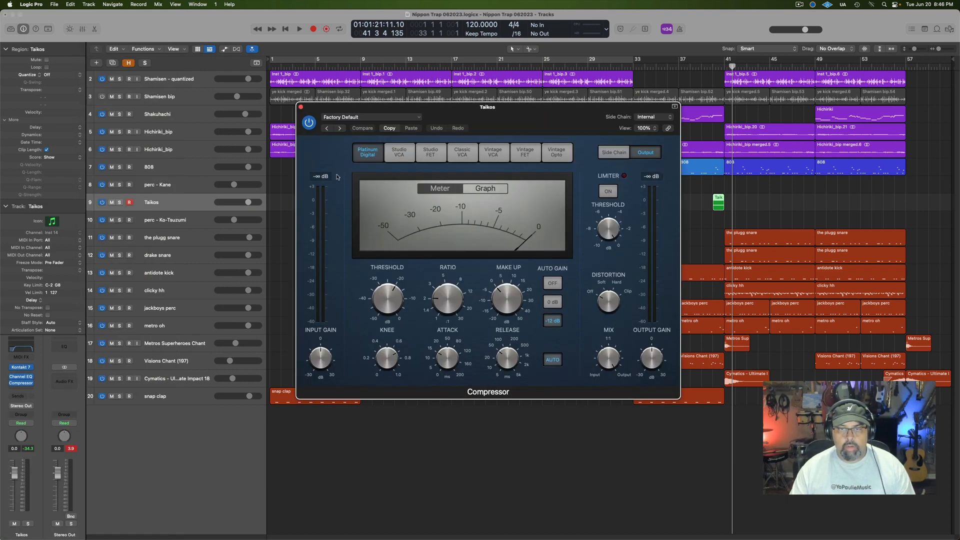
click(551, 305)
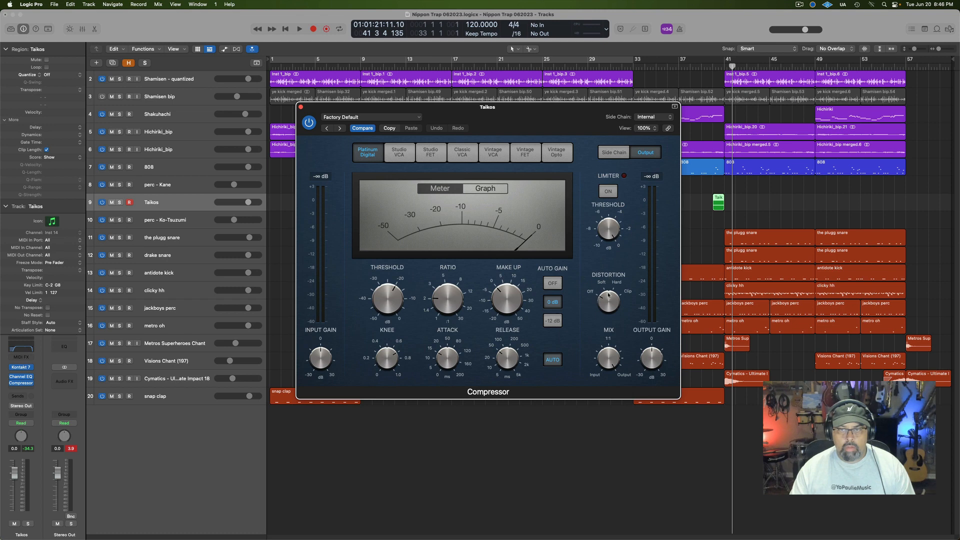
drag(608, 293, 609, 280)
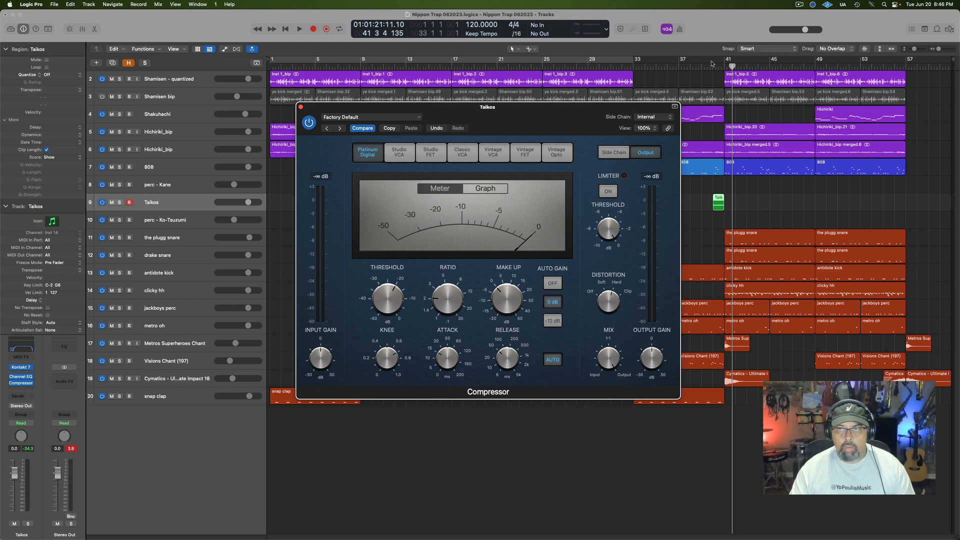
- Cycle bar 40 to 41, solo the Taikos track and play it to hear the compressor
drag(711, 61, 723, 61)
key(s)
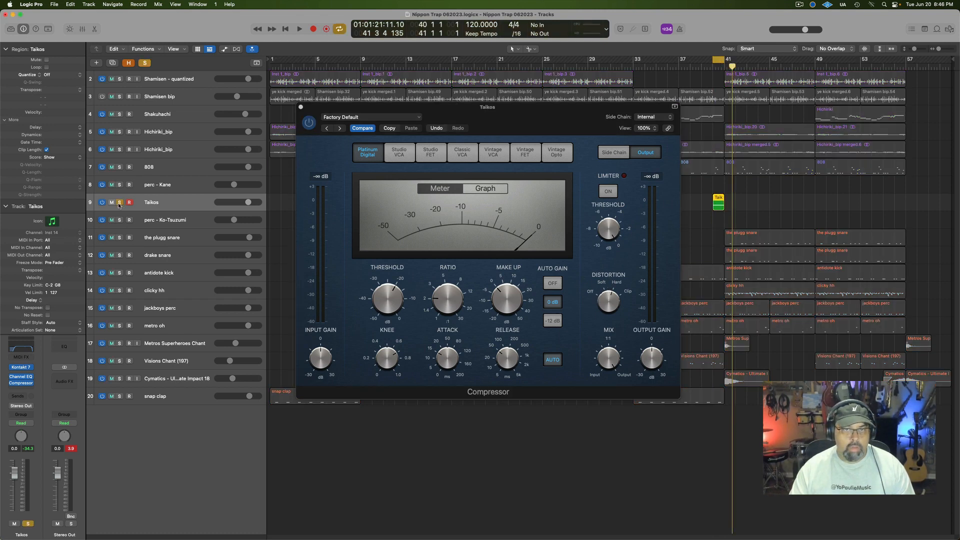
key(space)
key(space)
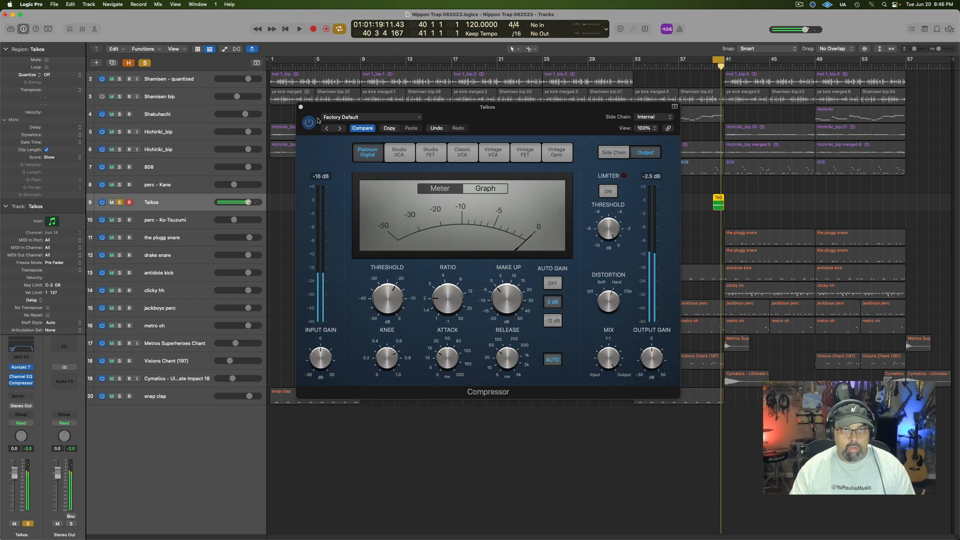
click(320, 180)
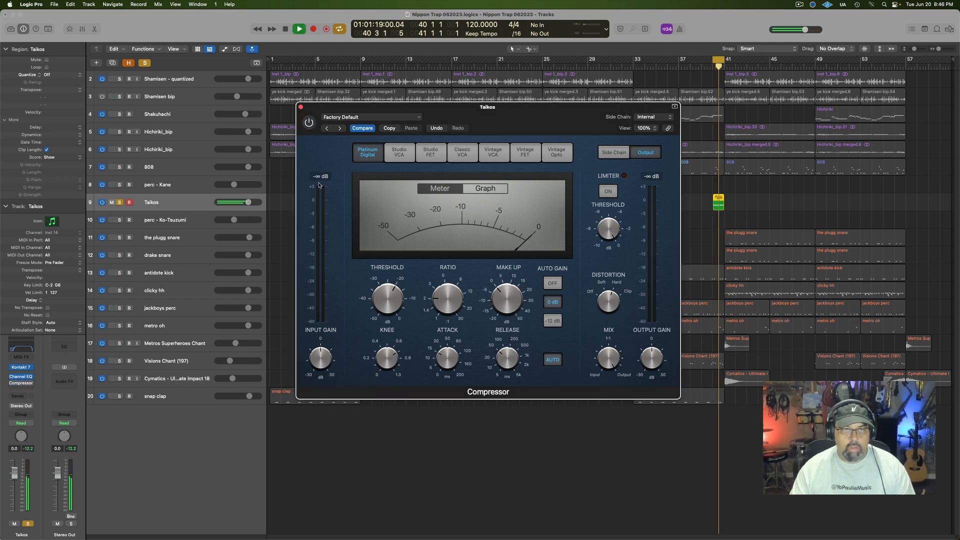
- Switch the Taikos track's Compressor back on, replay the cycled hit to compare and close the plug-in window
key(space)
click(309, 122)
key(space)
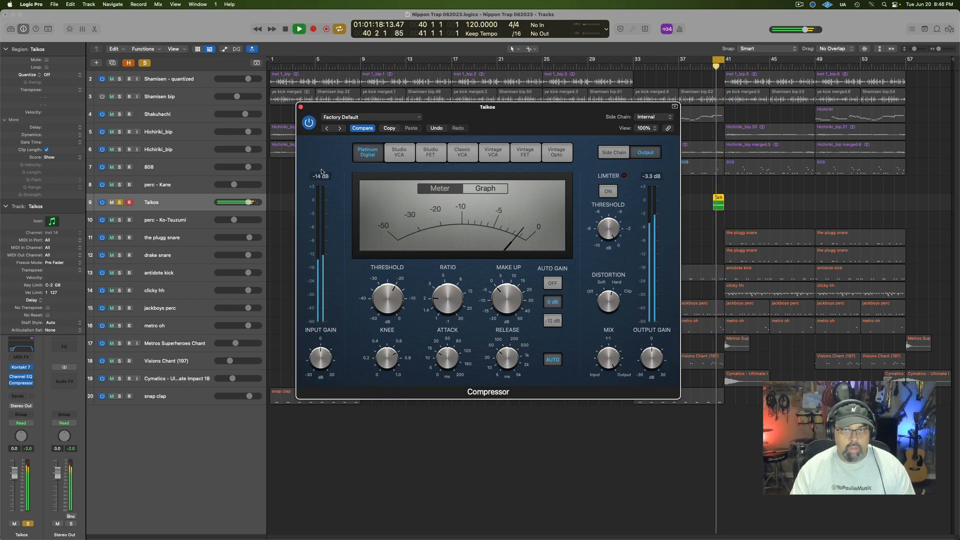
click(300, 107)
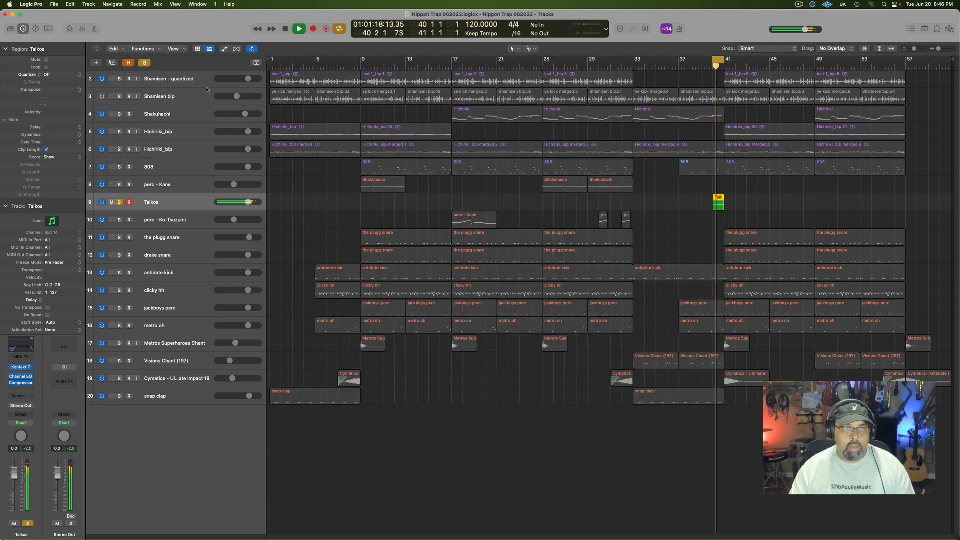
- Unsolo the Taikos track, turn off cycle mode and play the full arrangement from about bar 39 into bar 42
key(space)
key(s)
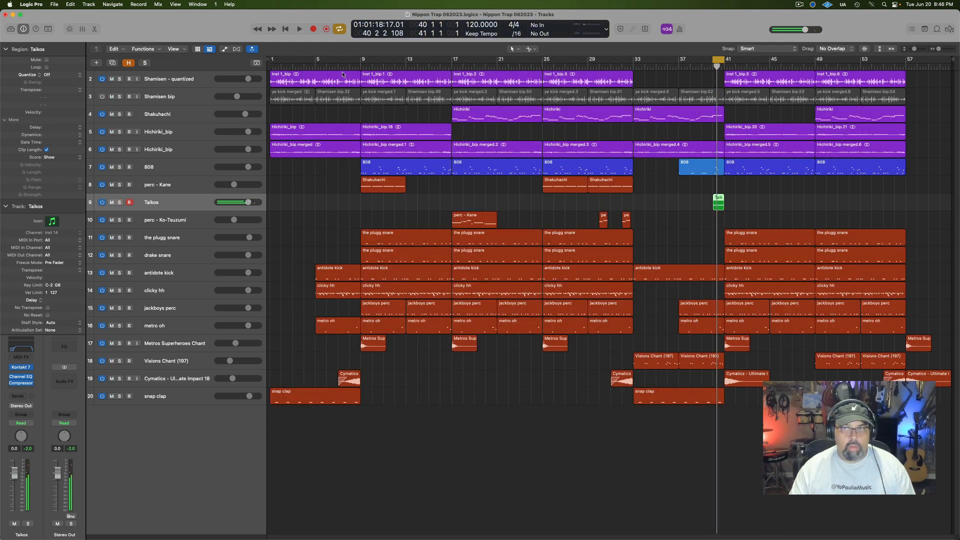
key(c)
double_click(701, 66)
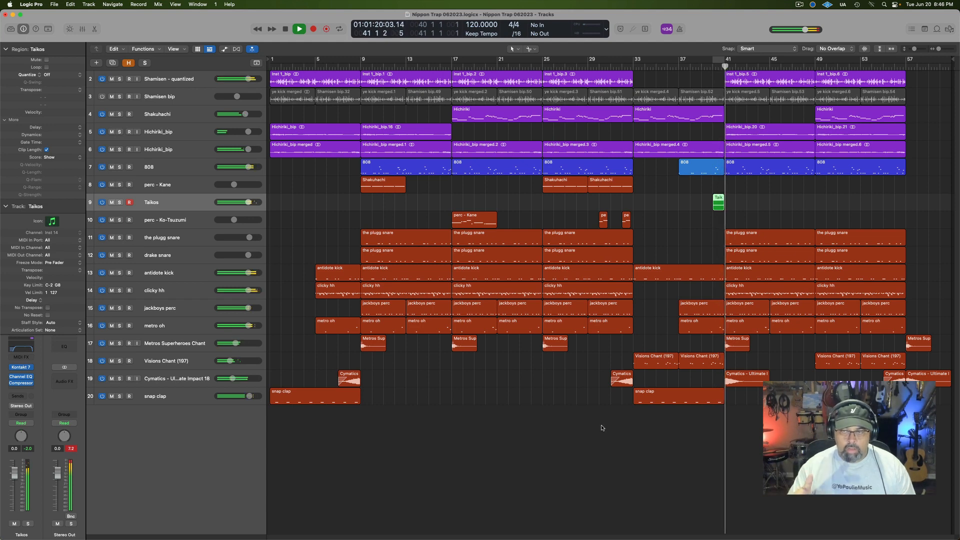
key(space)
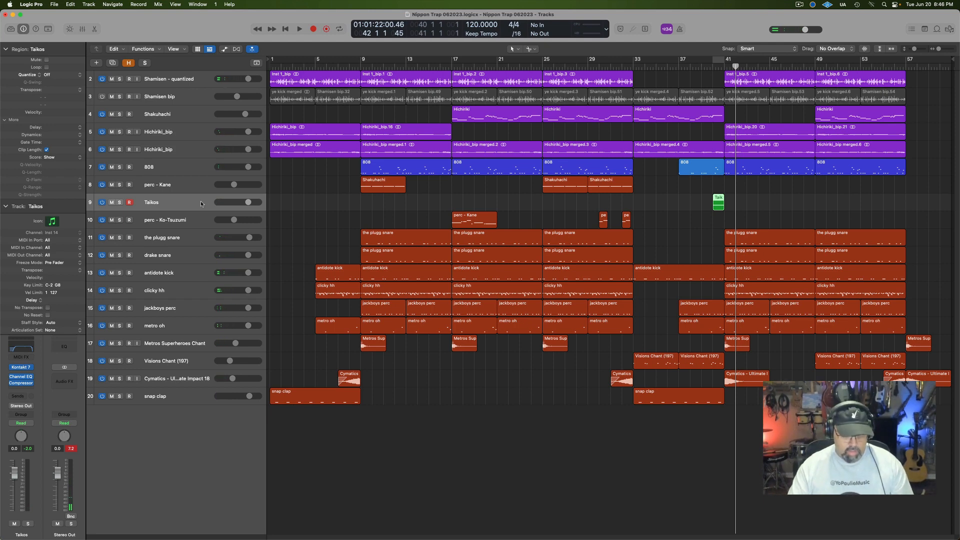
- Color the Taikos region before bar 41 the same orange-red as the other percussion regions and deselect it
key(alt+c)
click(85, 306)
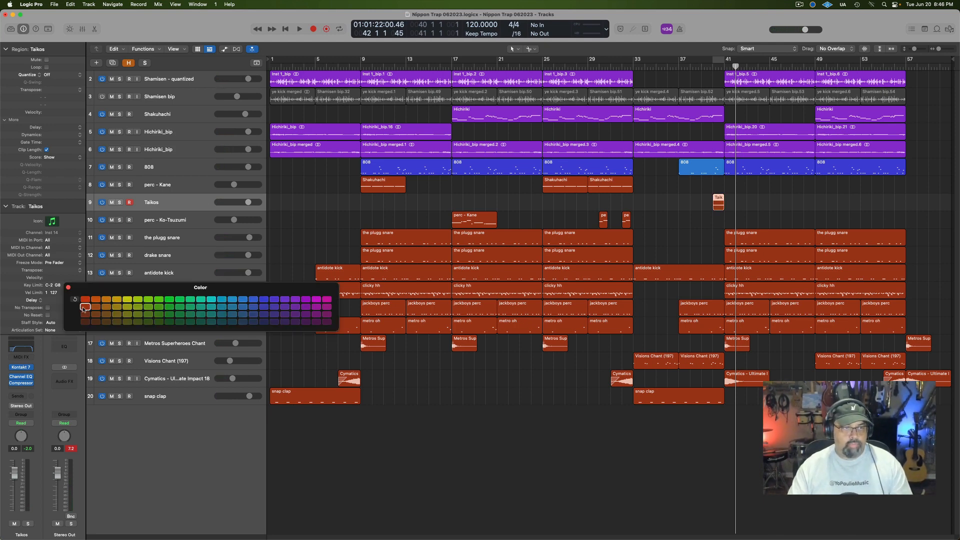
click(68, 288)
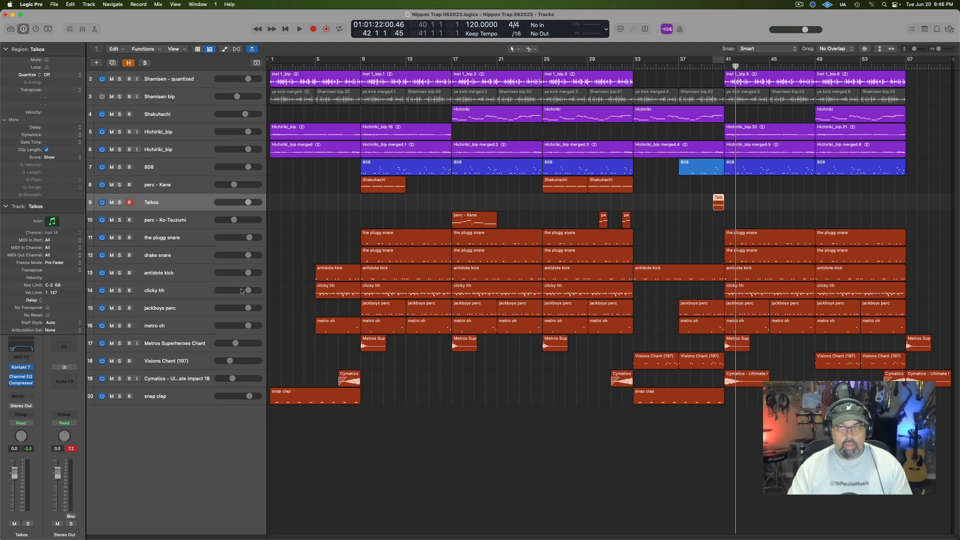
click(685, 498)
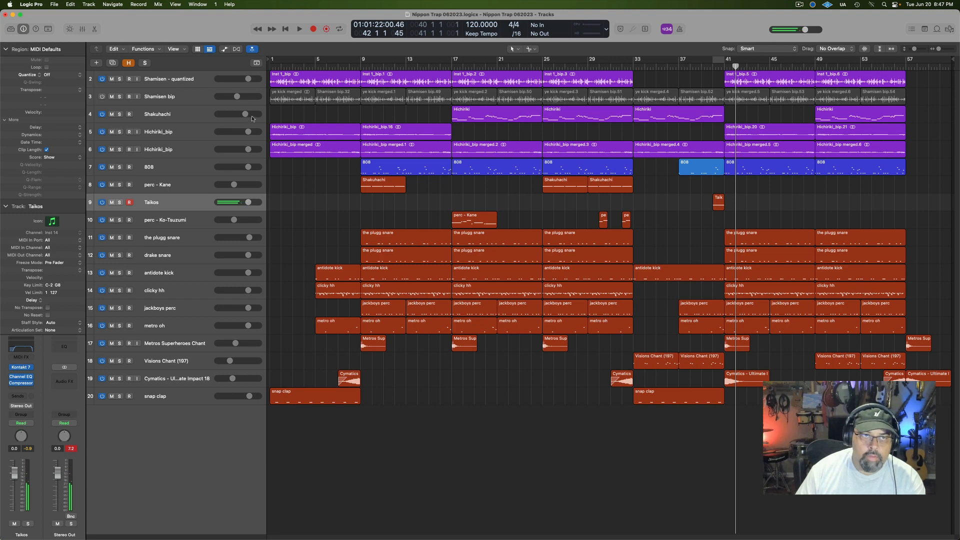
- Record a taiko part on the Taikos track, starting the pass from bar 5 and stopping during bar 25
click(316, 67)
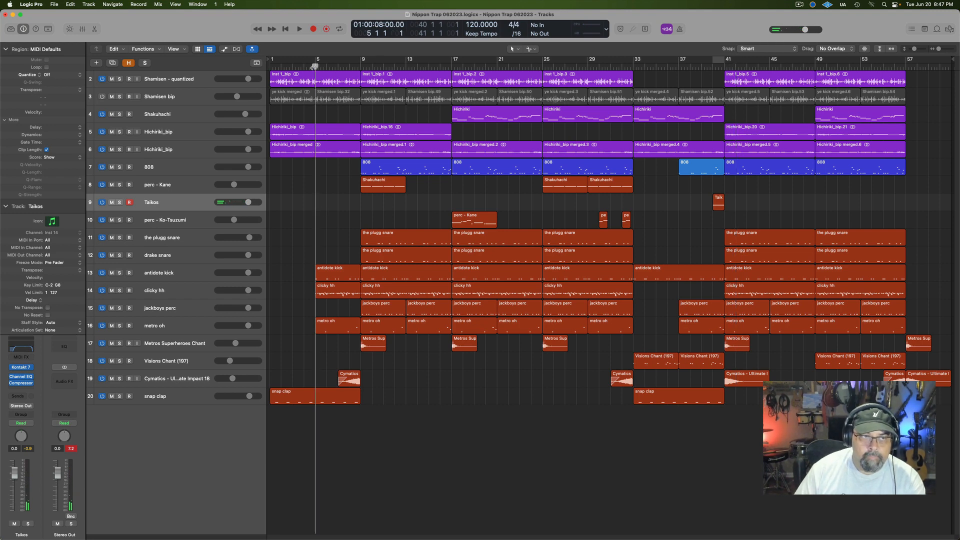
key(space)
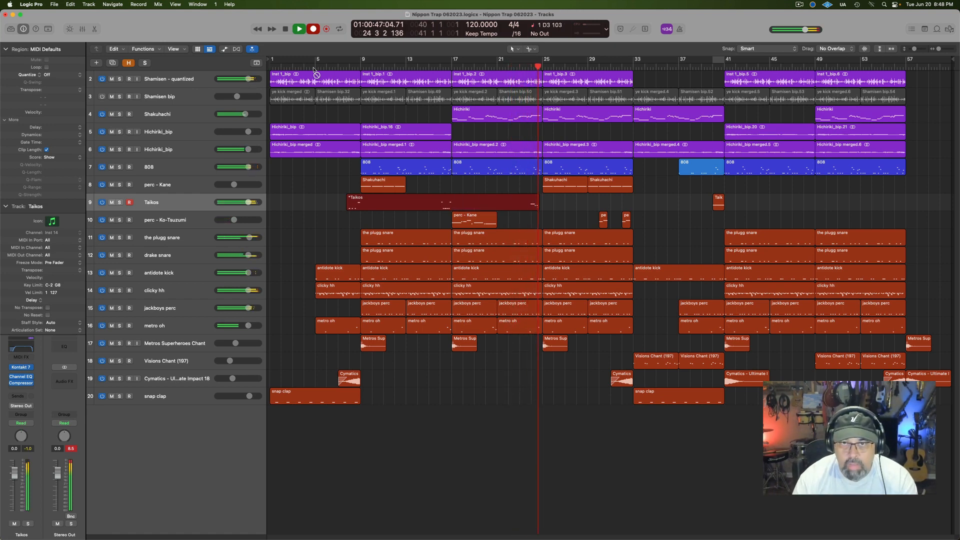
key(space)
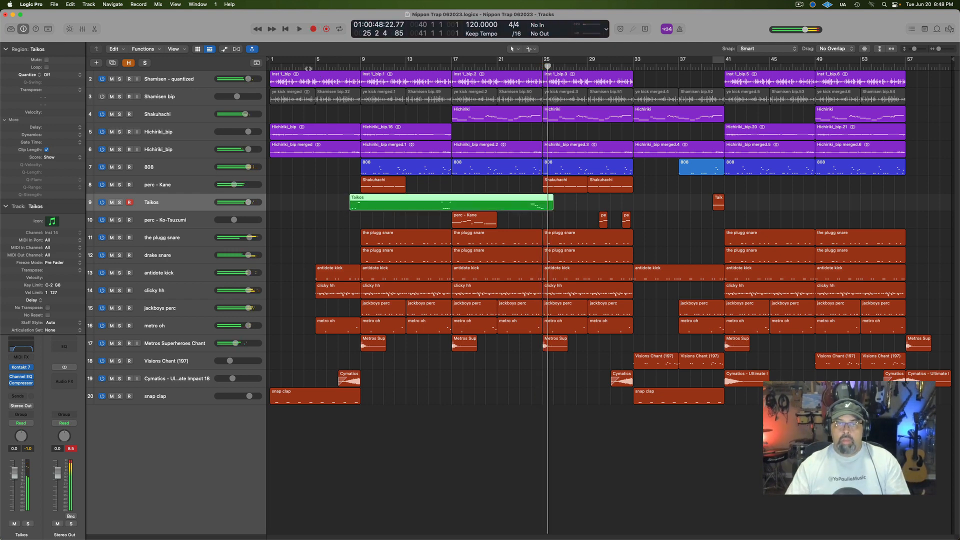
- Add C3 hits on the downbeats of bars 17 and 9 in the long Taikos region and check them from bar 16
double_click(393, 203)
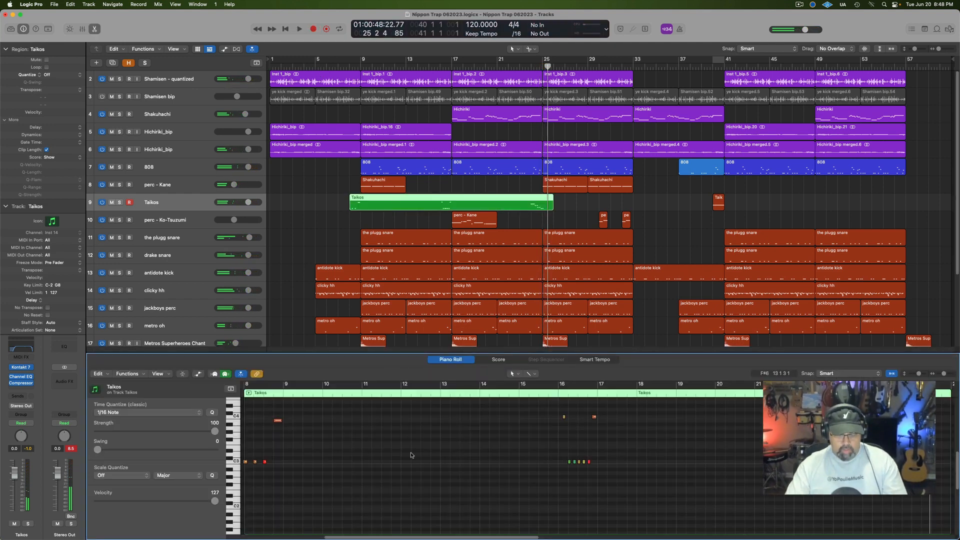
key(super+a)
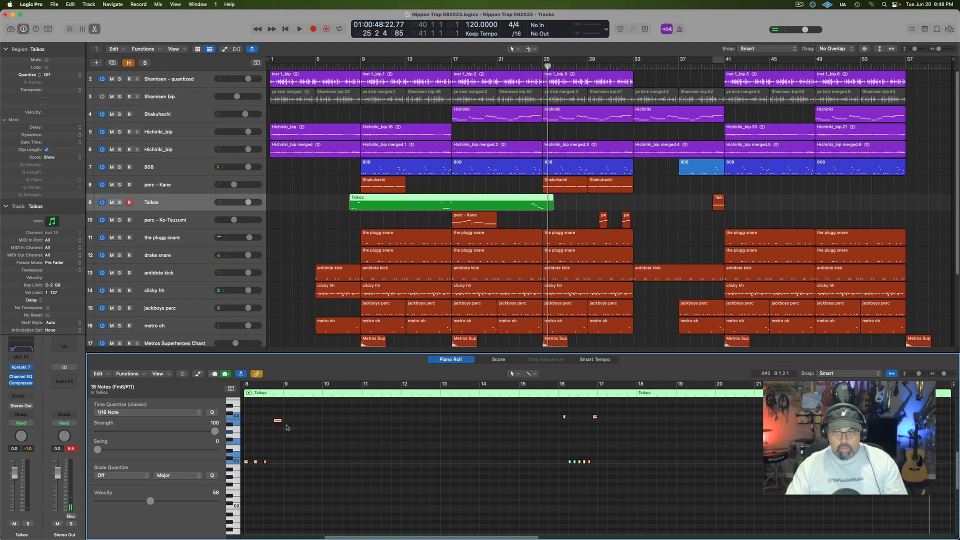
click(538, 438)
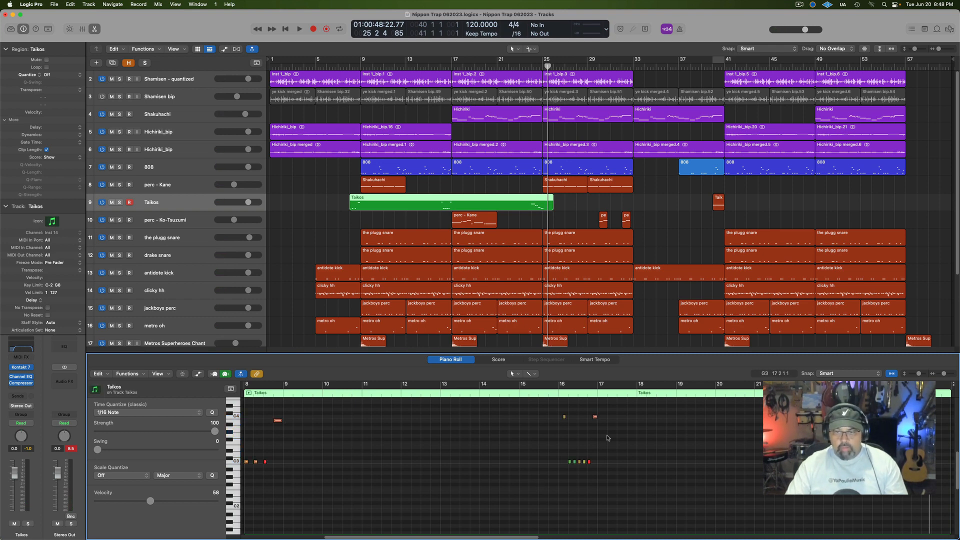
super+click(599, 462)
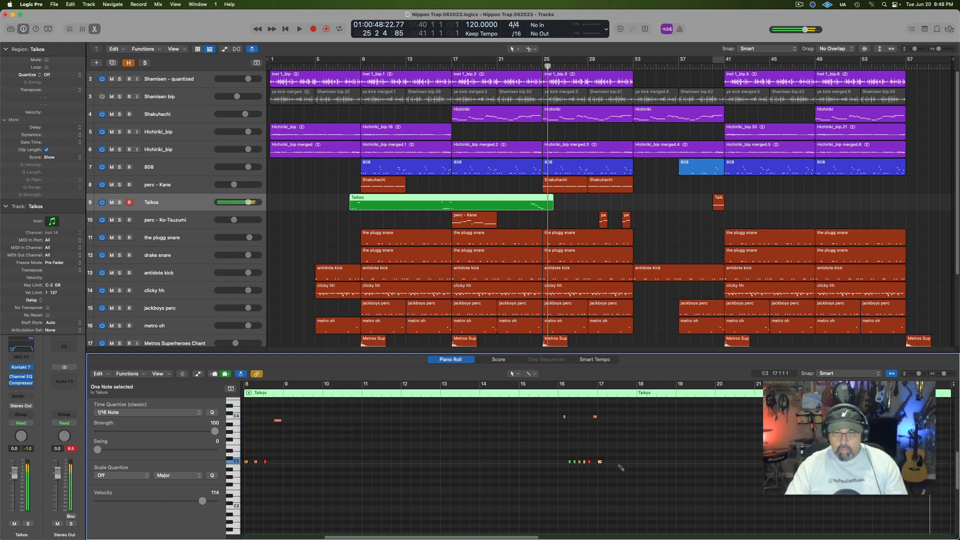
super+click(286, 461)
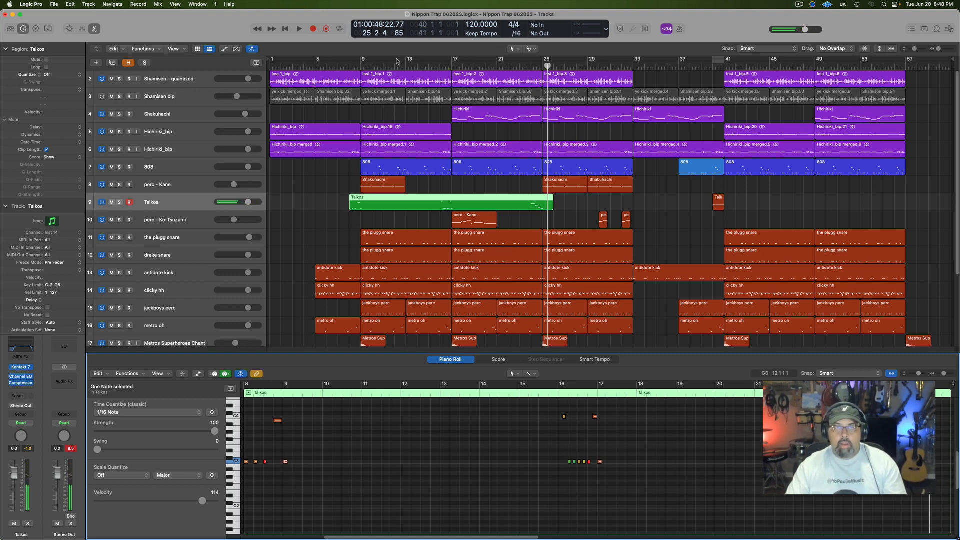
click(440, 67)
key(space)
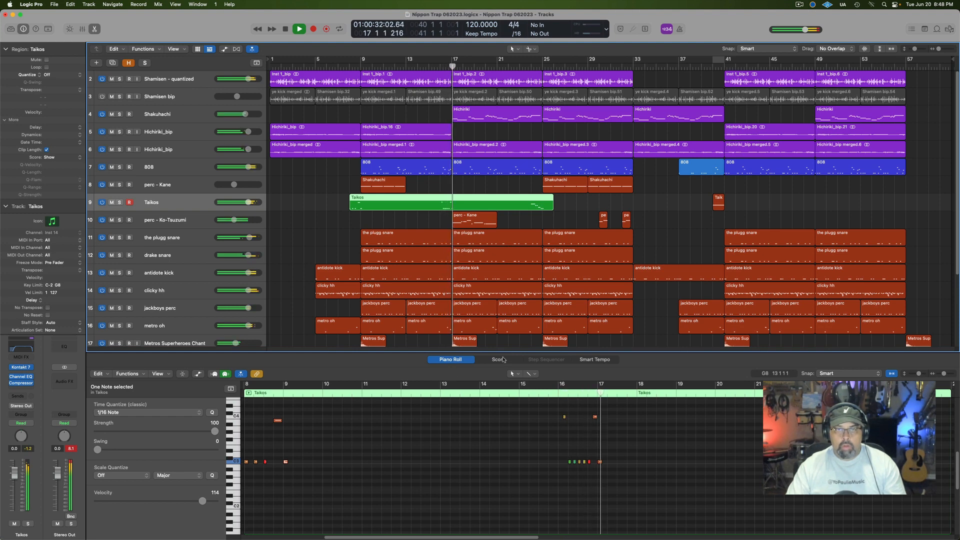
key(space)
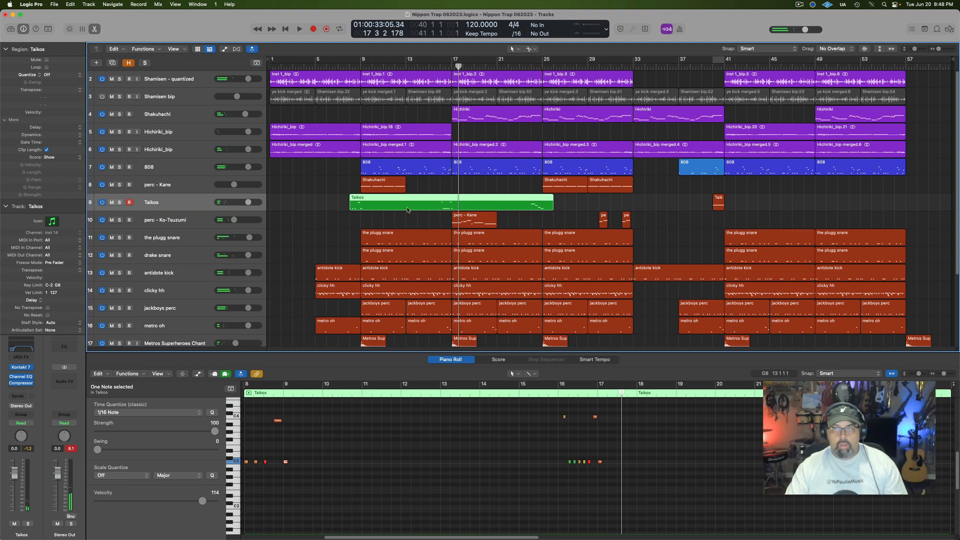
- Copy the later part of the long Taikos region to about bar 47 and color all Taikos regions orange-red
drag(407, 210, 828, 211)
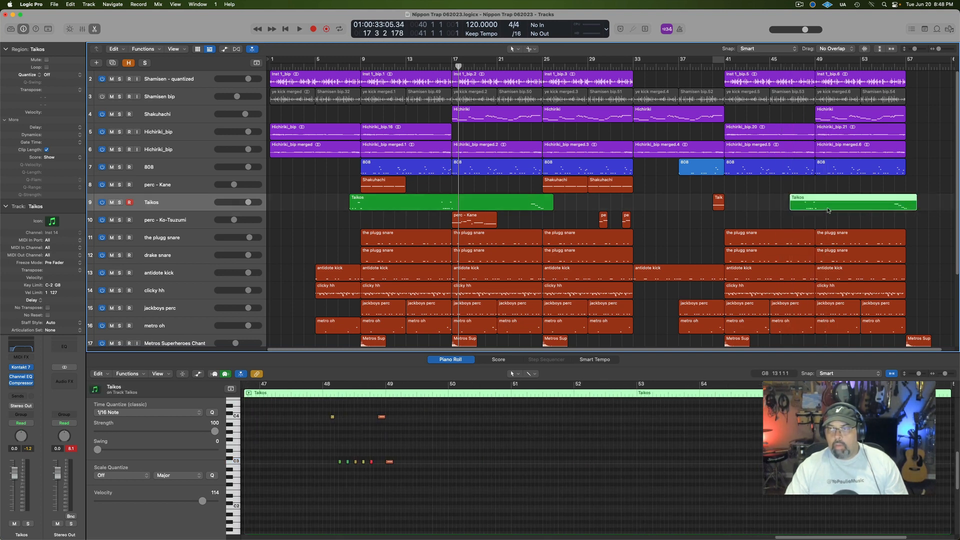
click(187, 205)
key(alt+c)
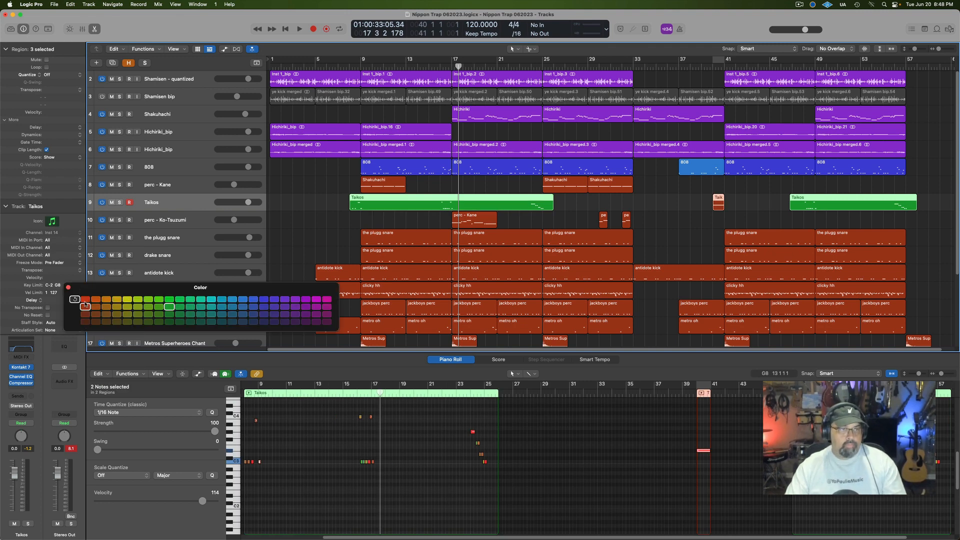
click(85, 306)
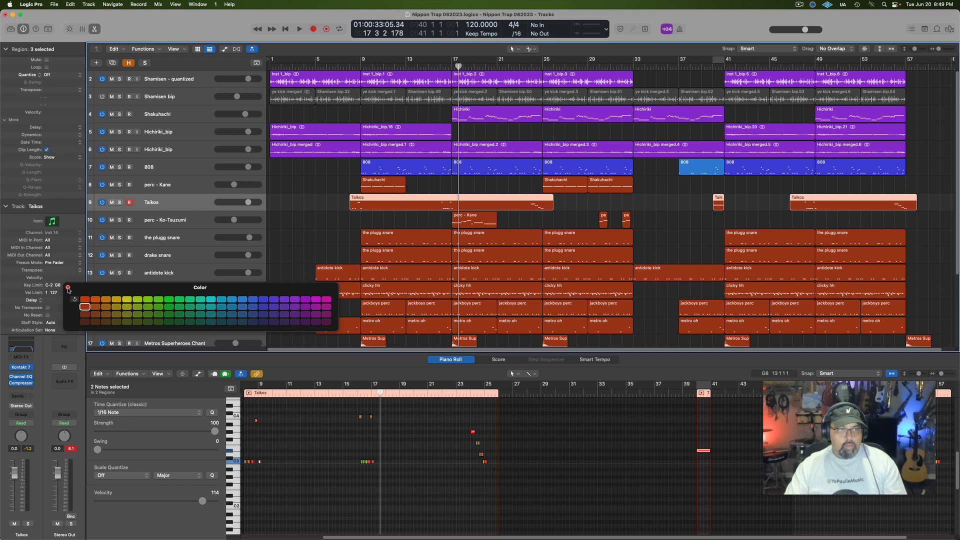
click(68, 288)
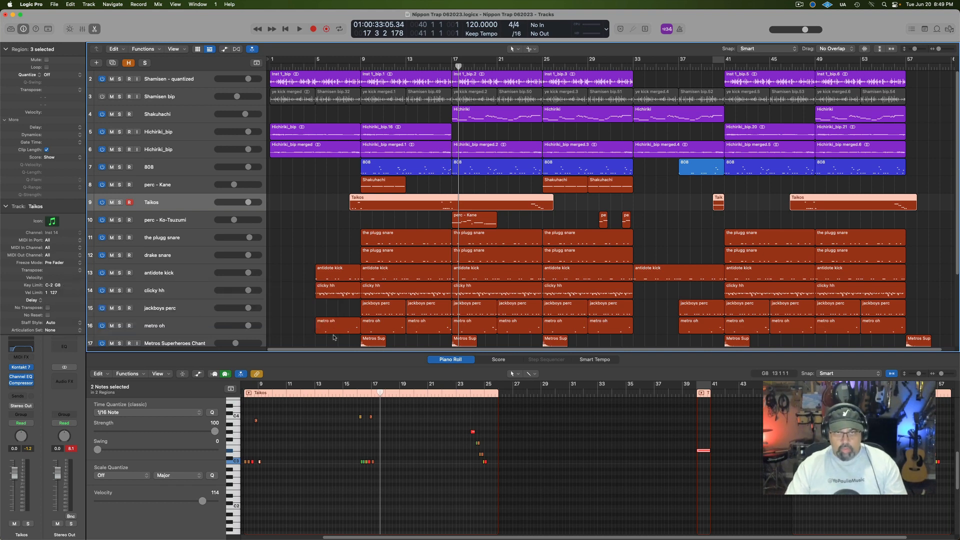
- Close the Piano Roll and play the arrangement from about bar 16 to hear the taikos lead into bar 17
key(e)
double_click(442, 65)
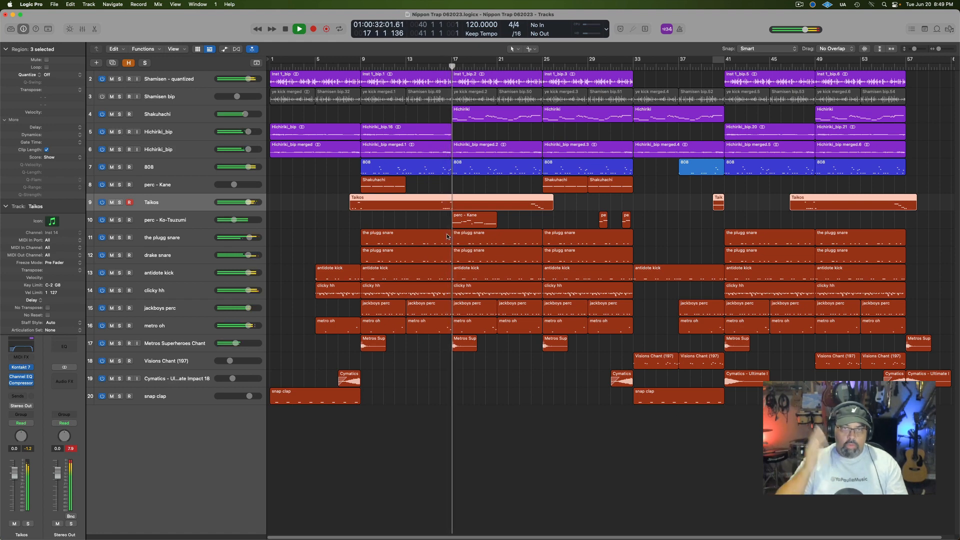
key(space)
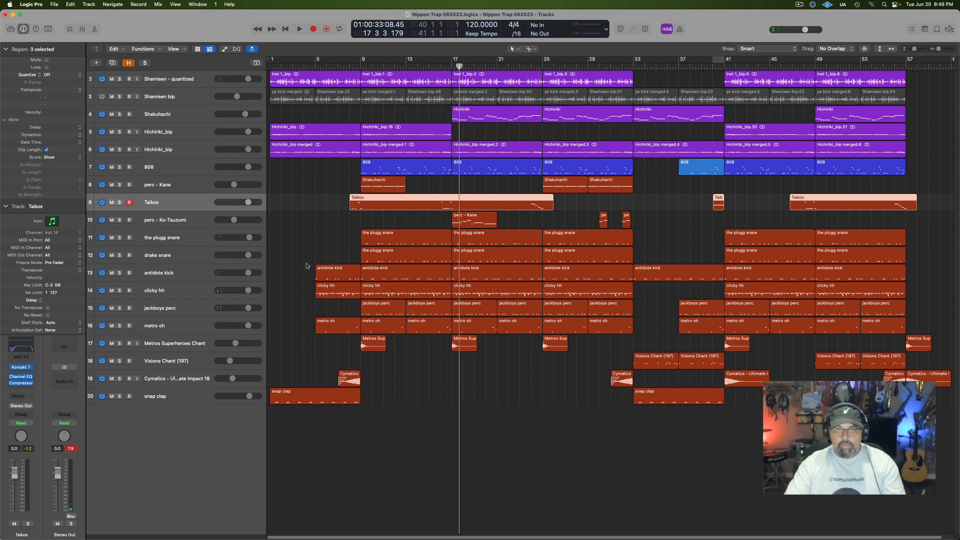
- Create a Kontakt 7 software instrument track and load Tubular Bells (metal) from the Kontakt Factory Library
click(96, 63)
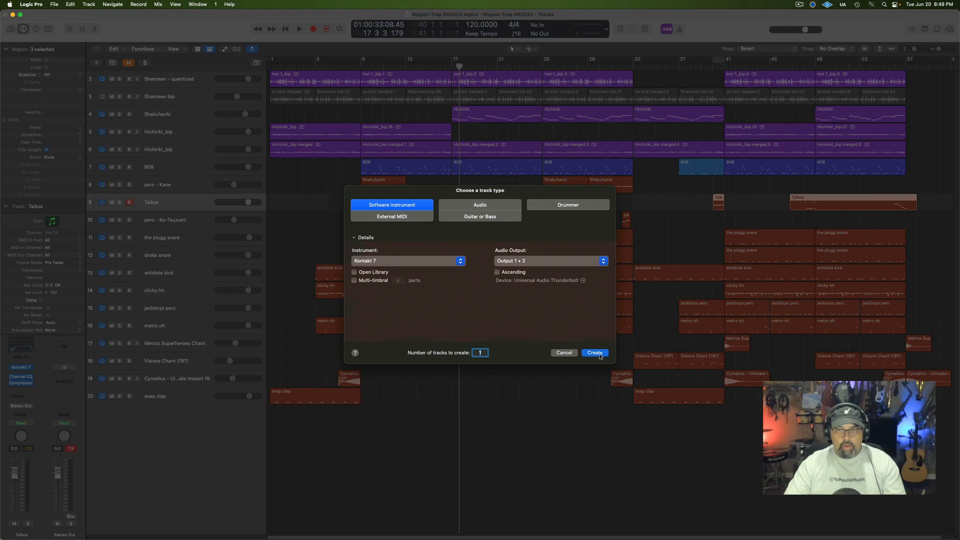
click(595, 353)
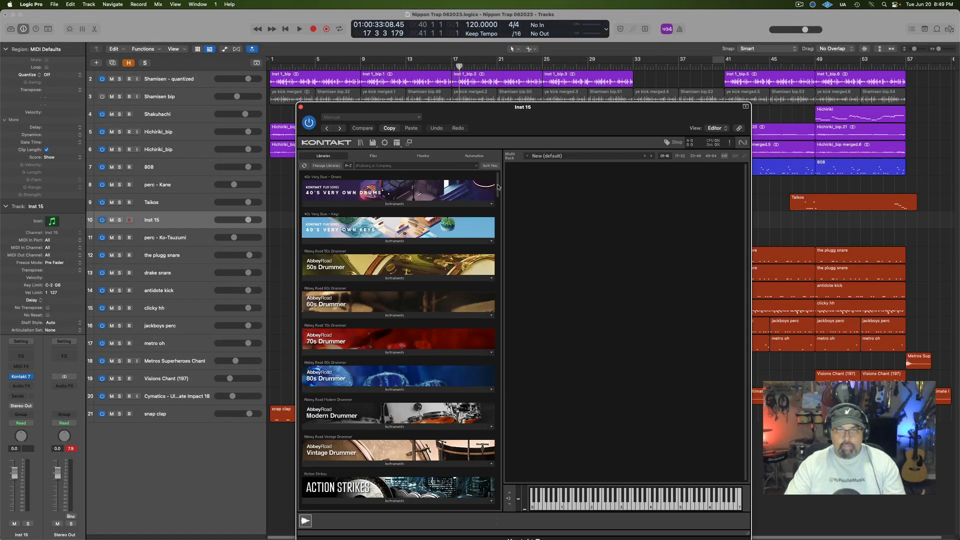
drag(498, 186, 503, 310)
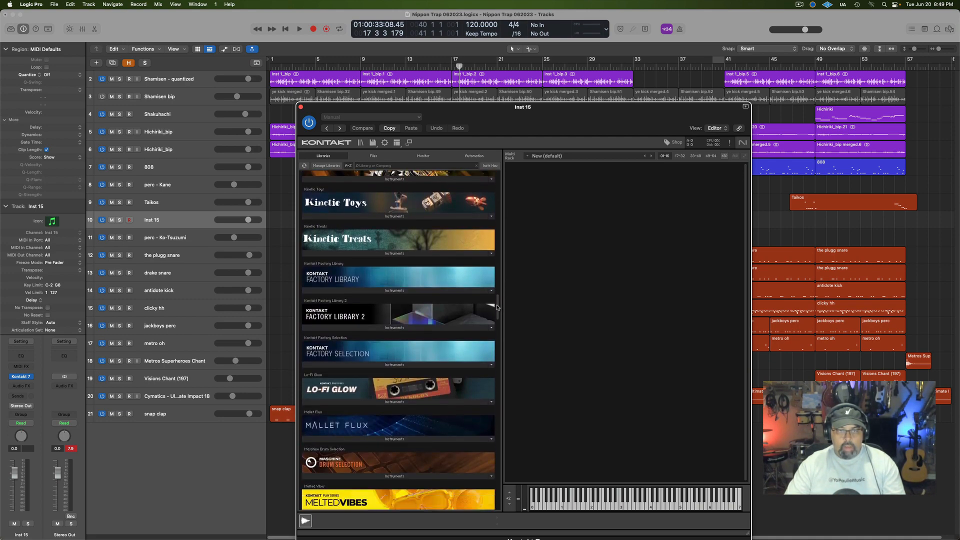
click(340, 292)
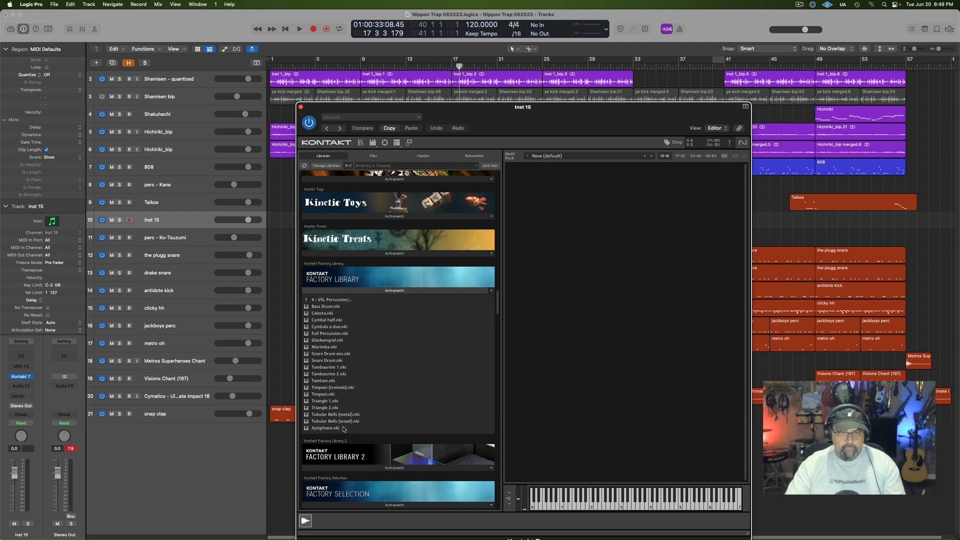
double_click(333, 414)
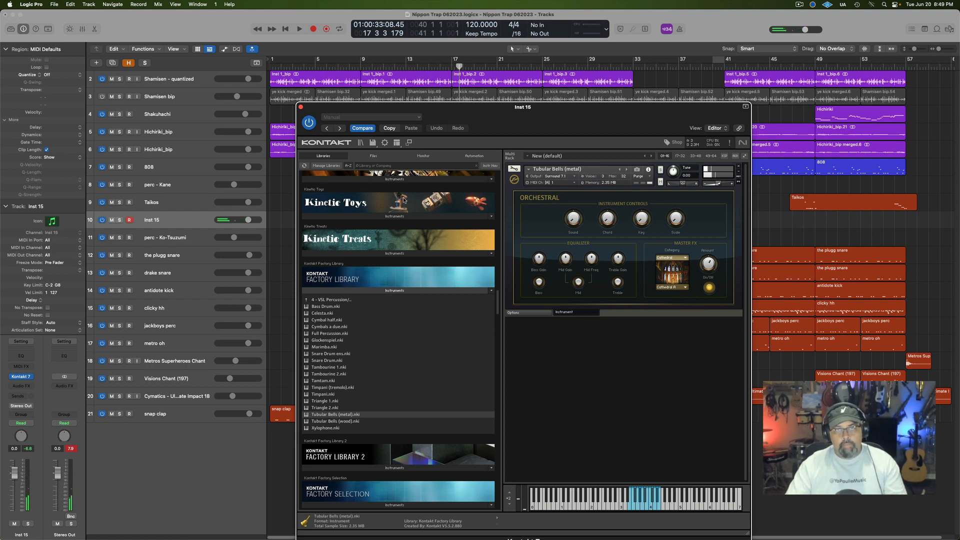
- Record a tubular bell part on the Inst 15 track from bar 16, covering bars 17 to 19
click(439, 68)
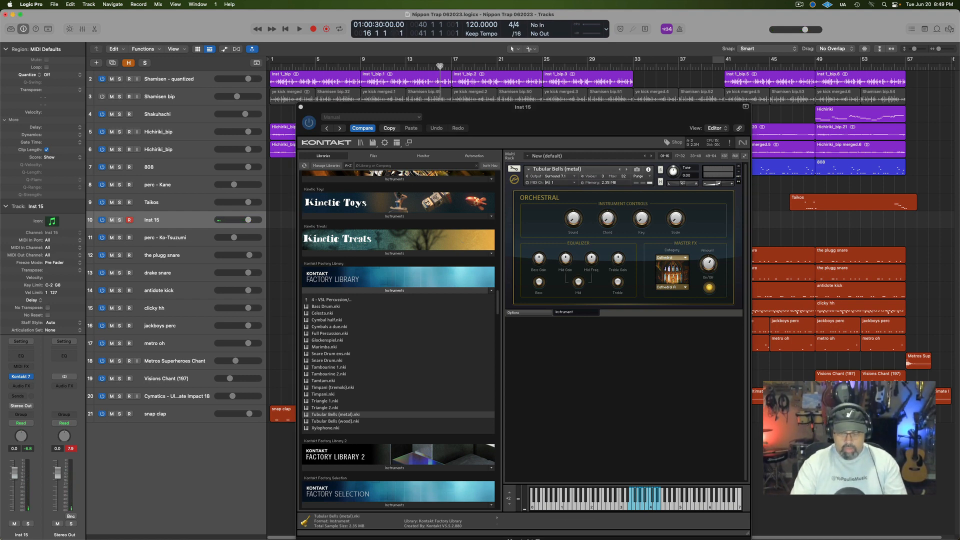
key(r)
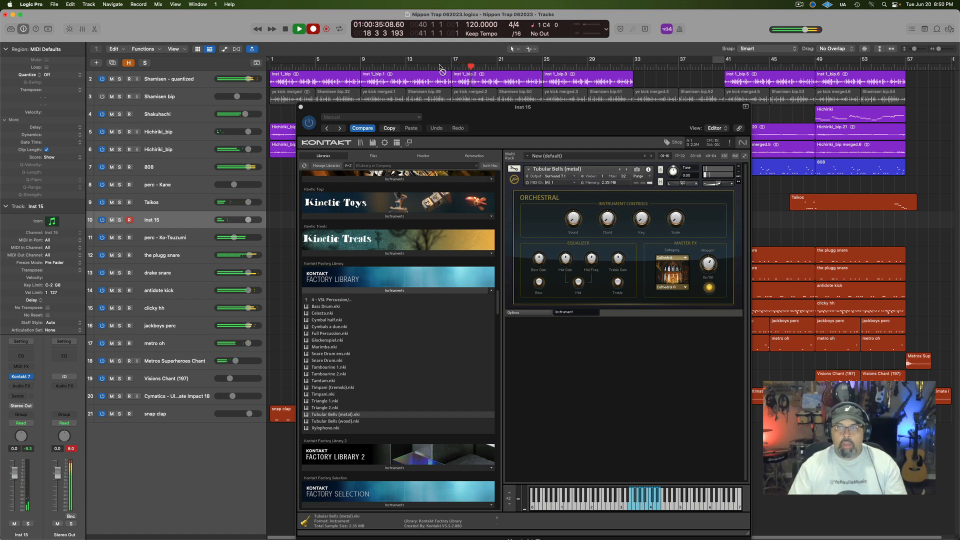
key(space)
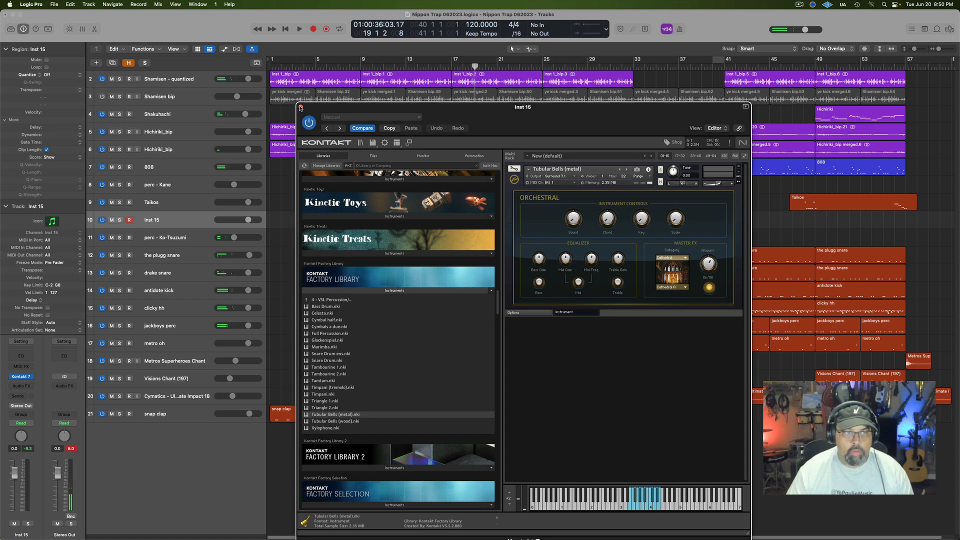
- Close the Kontakt window, rename the new track Tubular Bells and deselect its recorded region
click(301, 108)
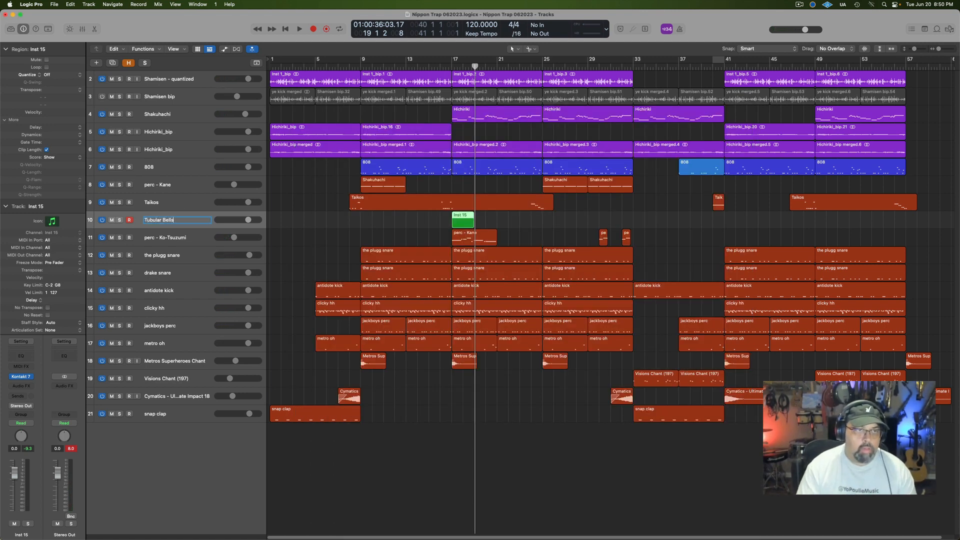
key(Return)
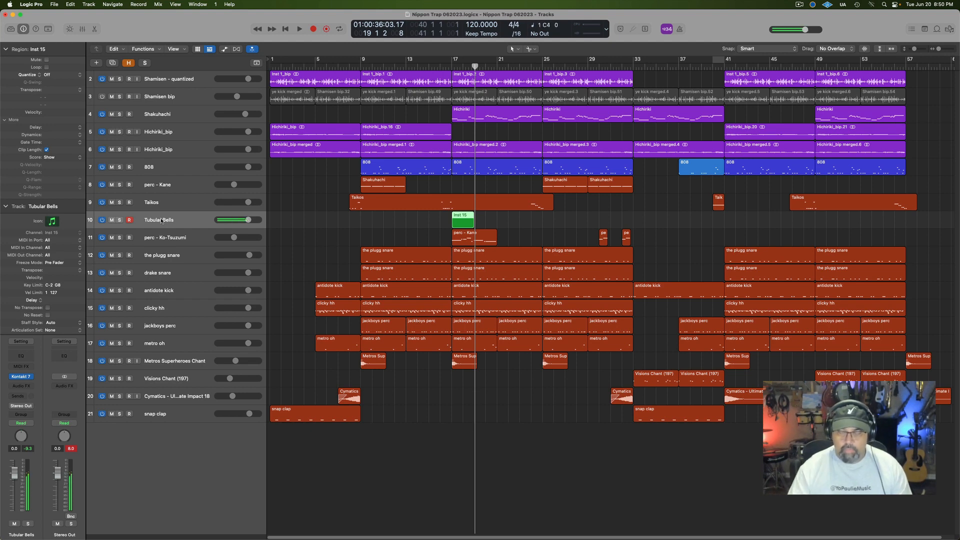
click(432, 239)
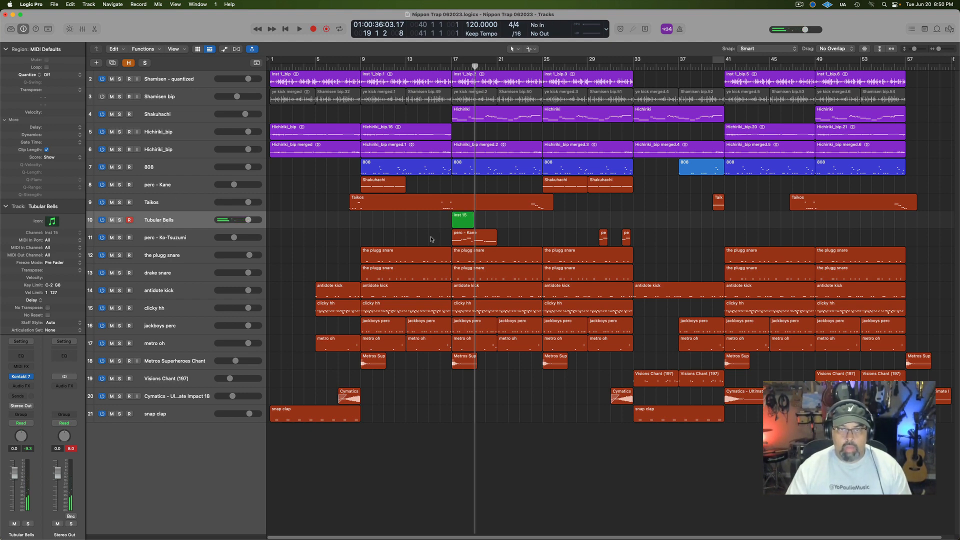
- Select the recorded bell note in the Piano Roll, close the editor and recolour the Tubular Bells region orange-red like the drum regions
double_click(458, 221)
click(356, 461)
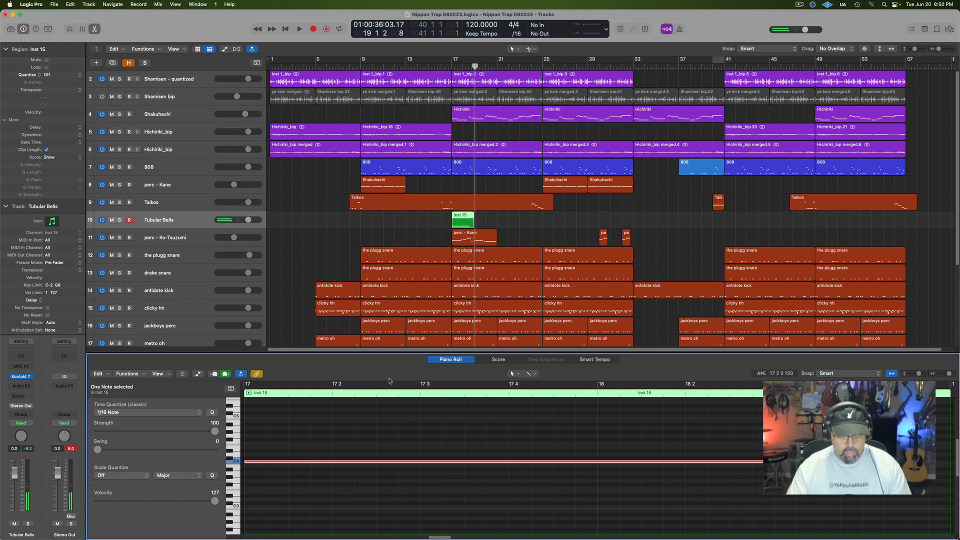
key(e)
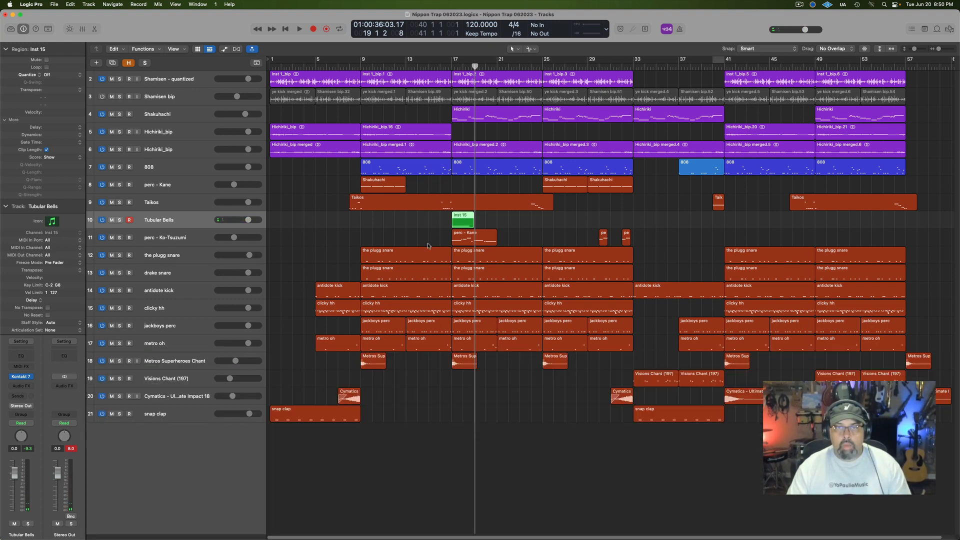
key(alt+c)
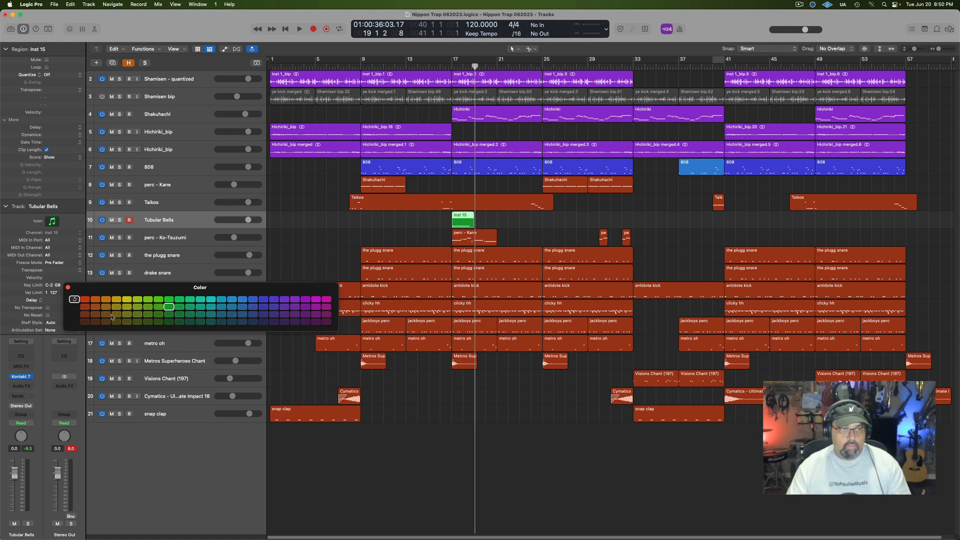
click(89, 308)
click(68, 287)
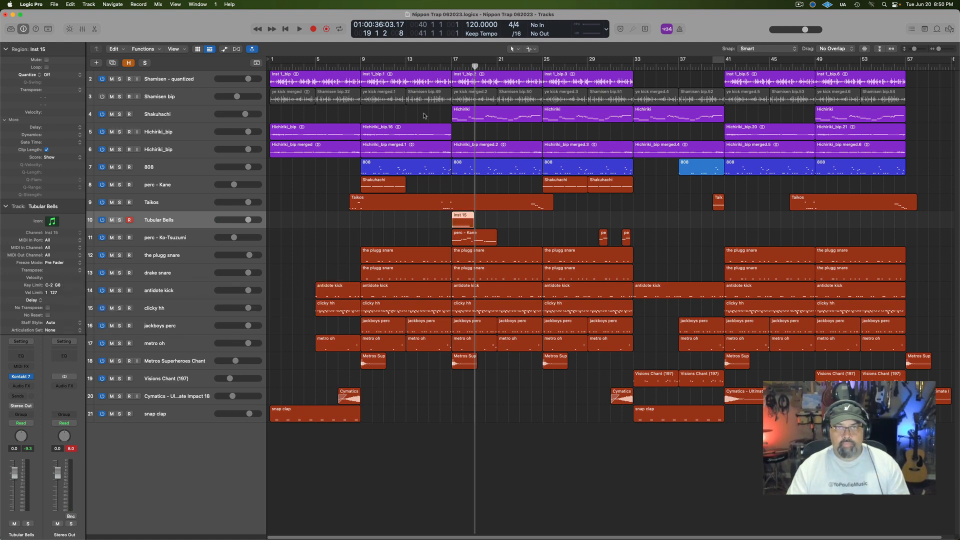
- Play from about bar 16 and copy the tubular bell region to bars 33 and 41
click(440, 69)
key(space)
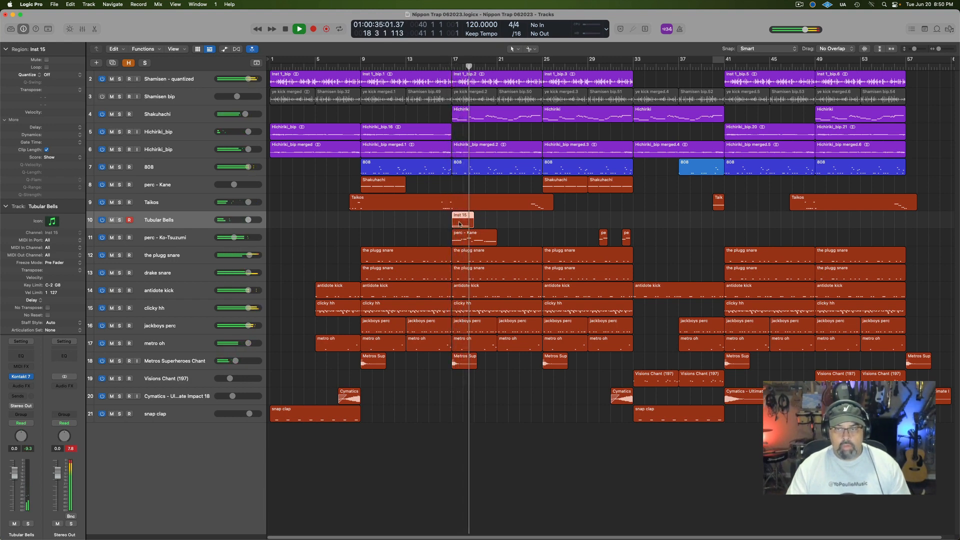
drag(459, 225, 733, 220)
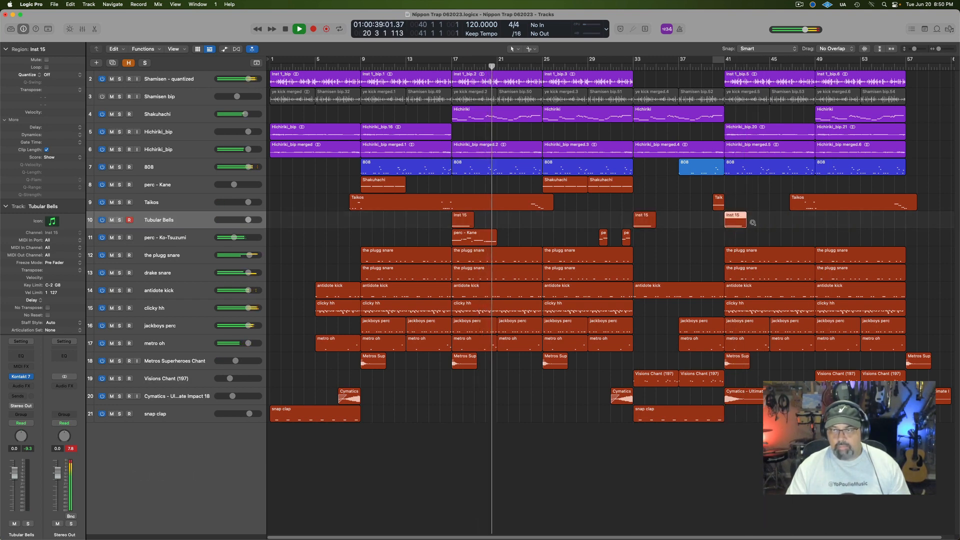
key(space)
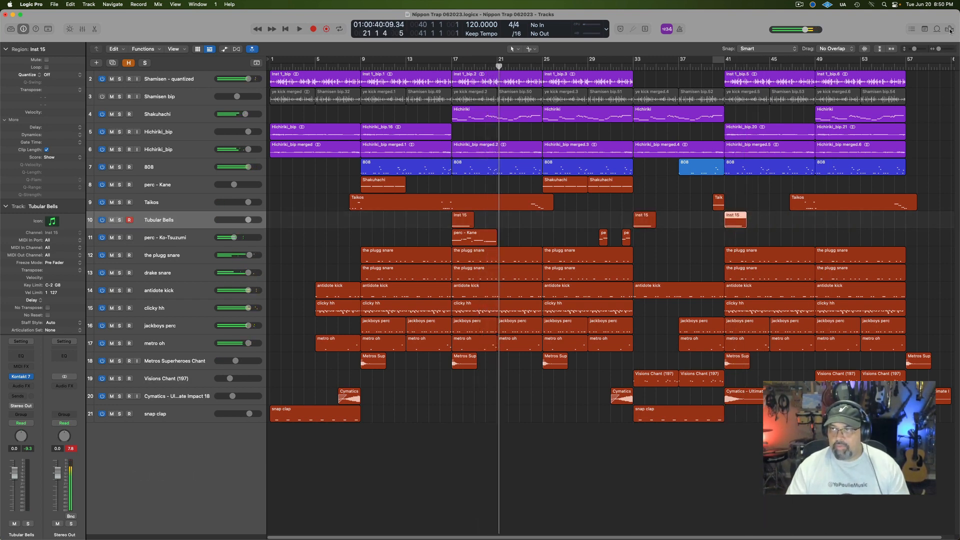
- Search the MOGUL 2023 sample folder for "crash" and audition samples including Open Hat bUT A CrAsh and atlanta crash
click(949, 30)
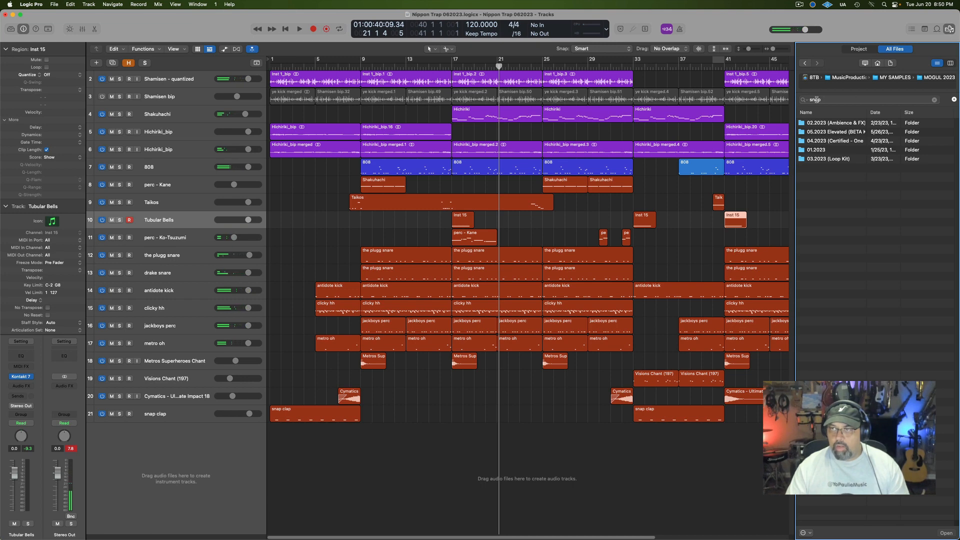
click(816, 100)
text(crash)
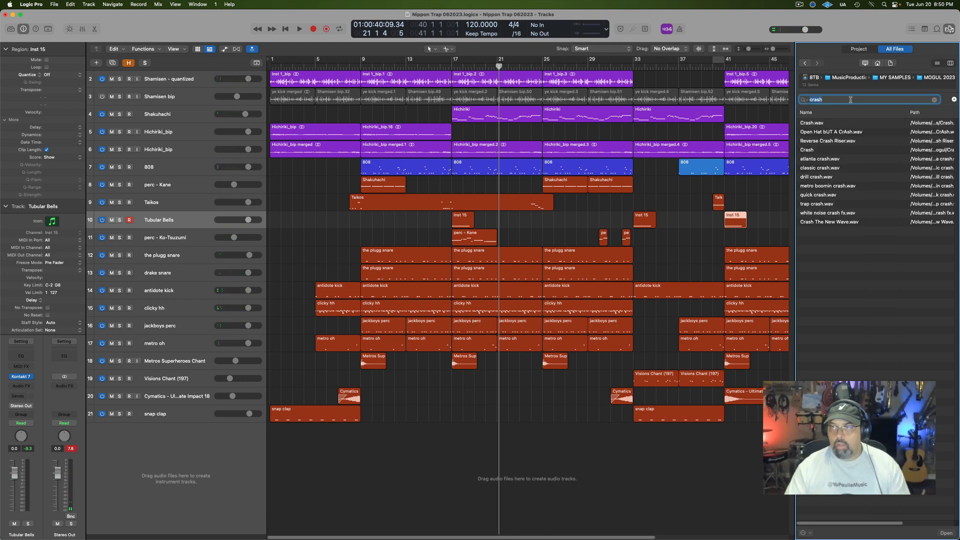
click(834, 132)
click(815, 150)
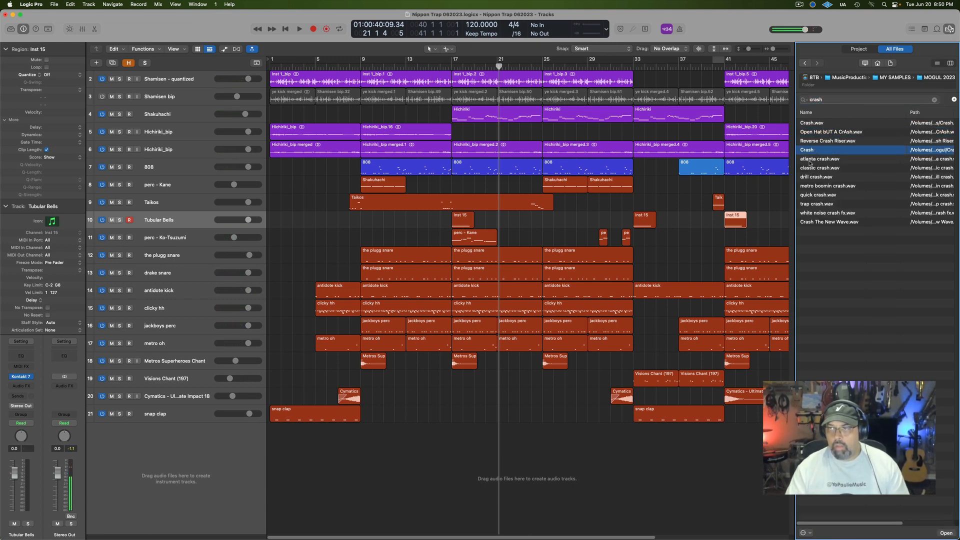
click(810, 159)
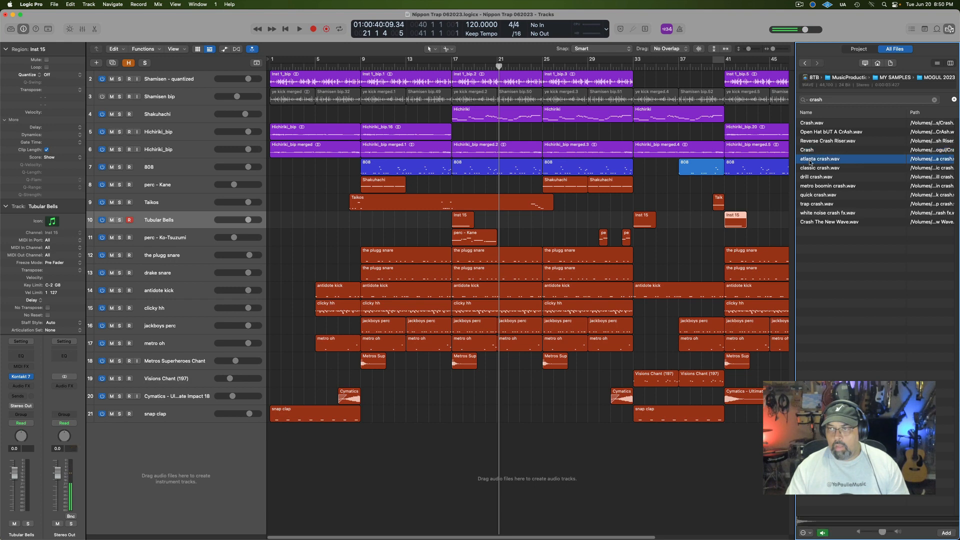
- Search the whole MY SAMPLES folder for "crash" and audition the Cymatics Astro Talk, Eternity and Lofi crashes
click(892, 78)
click(815, 101)
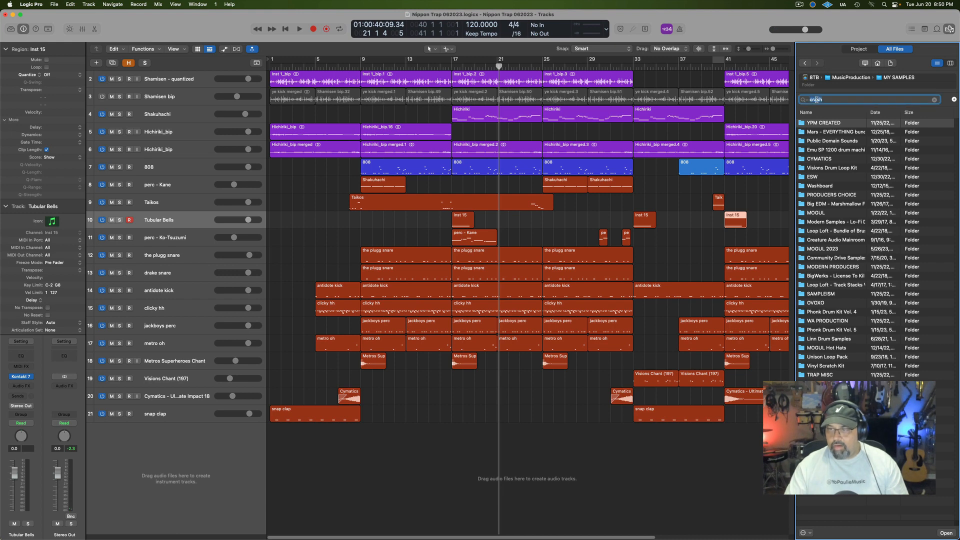
key(Return)
click(839, 159)
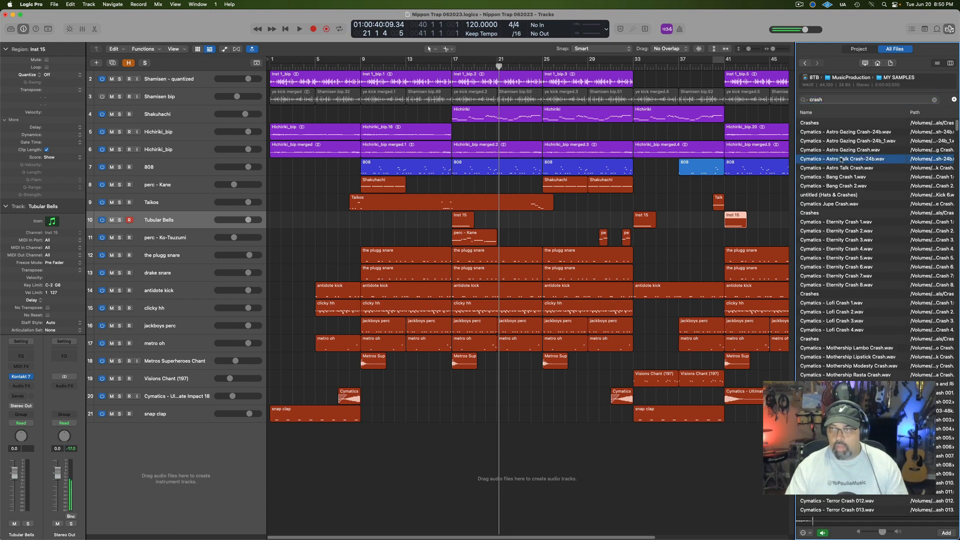
click(843, 240)
click(837, 305)
click(838, 330)
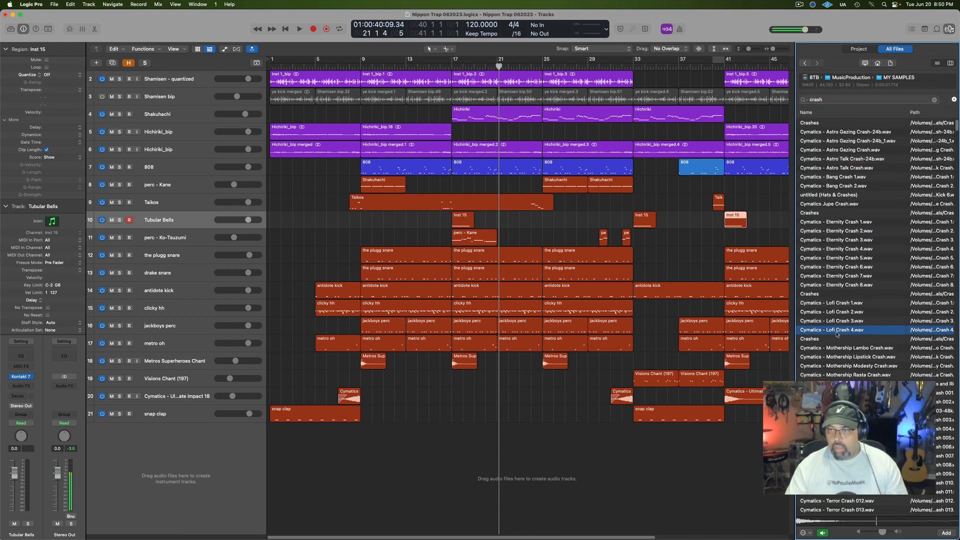
- Audition the Cymatics Terror Crash samples one after another, comparing 001 and 002 with the ones up to 008
click(840, 402)
click(840, 393)
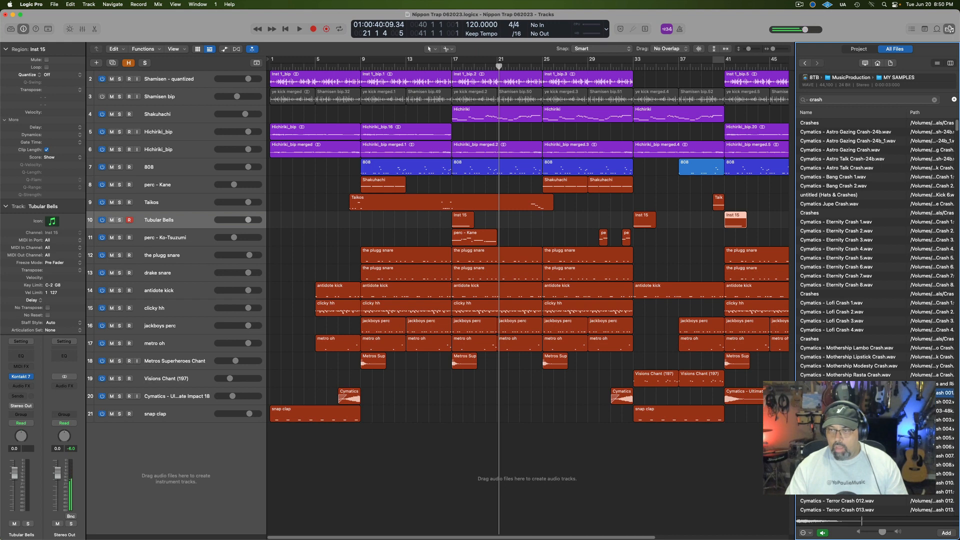
click(840, 429)
click(840, 393)
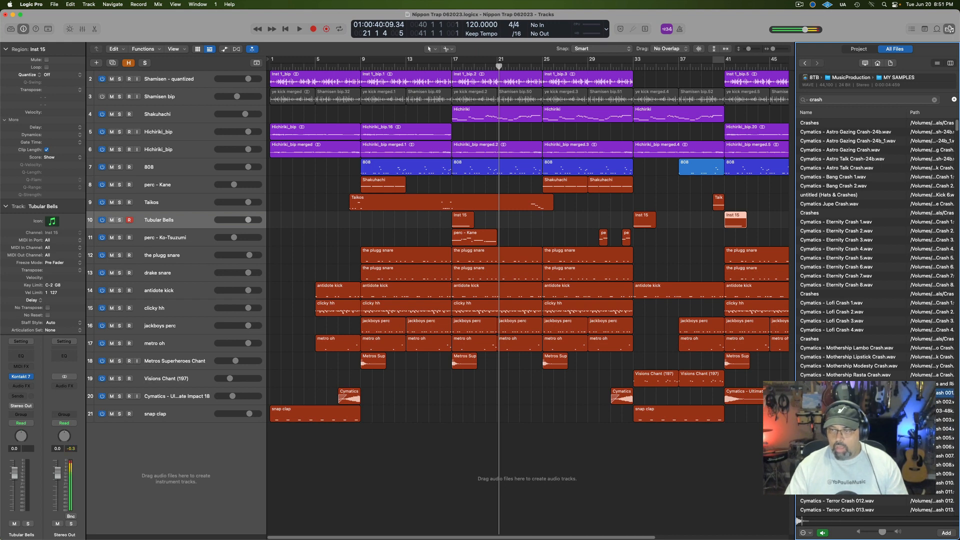
click(840, 402)
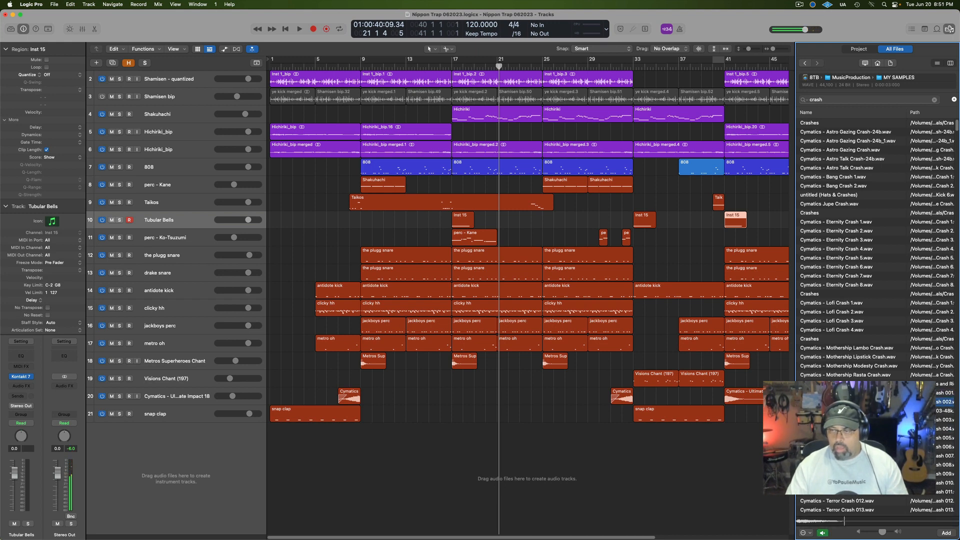
key(Down)
key(Down)
key(Down)
key(Down)
key(Down)
key(Down)
key(Down)
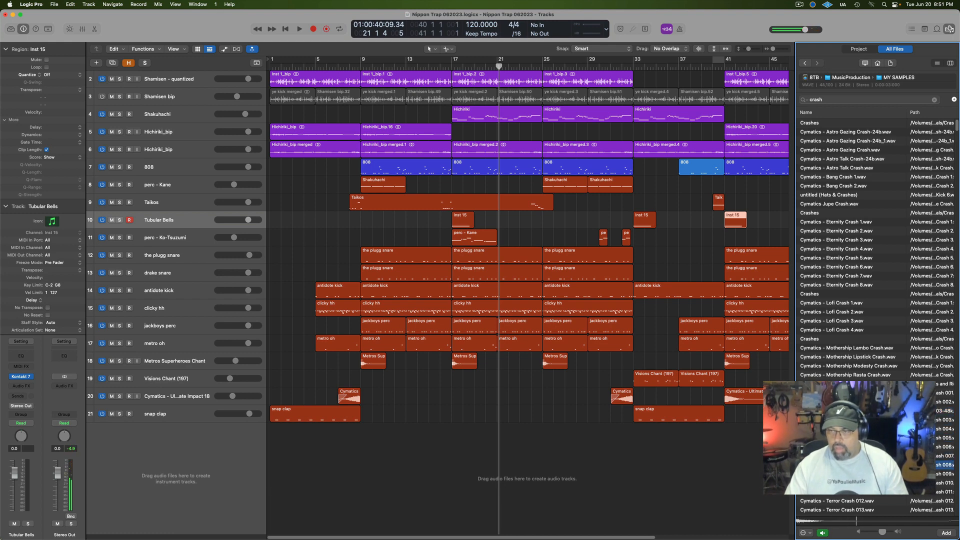
- Add Cymatics - Terror Crash 002 as a one-shot Quick Sampler track below the snap clap track and close the file browser
click(840, 402)
drag(839, 402, 155, 444)
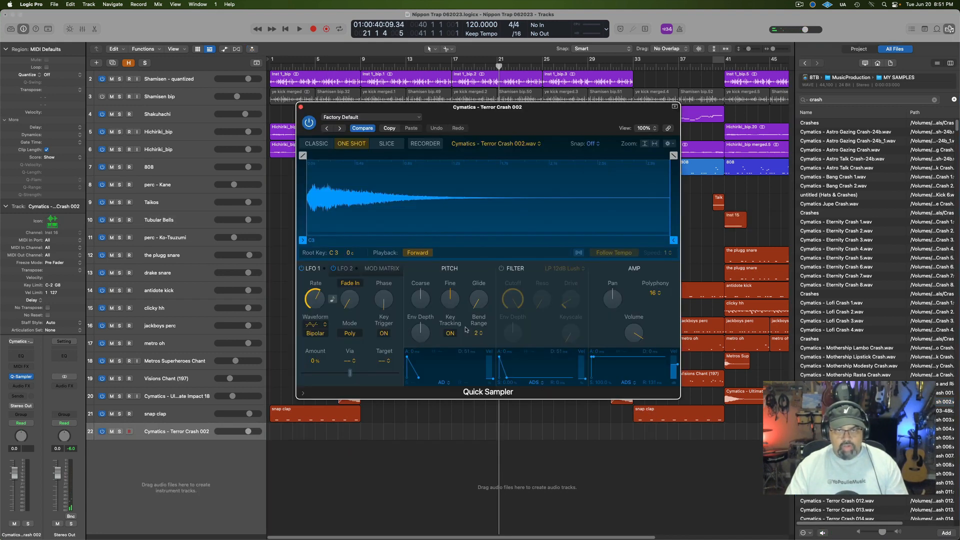
click(950, 29)
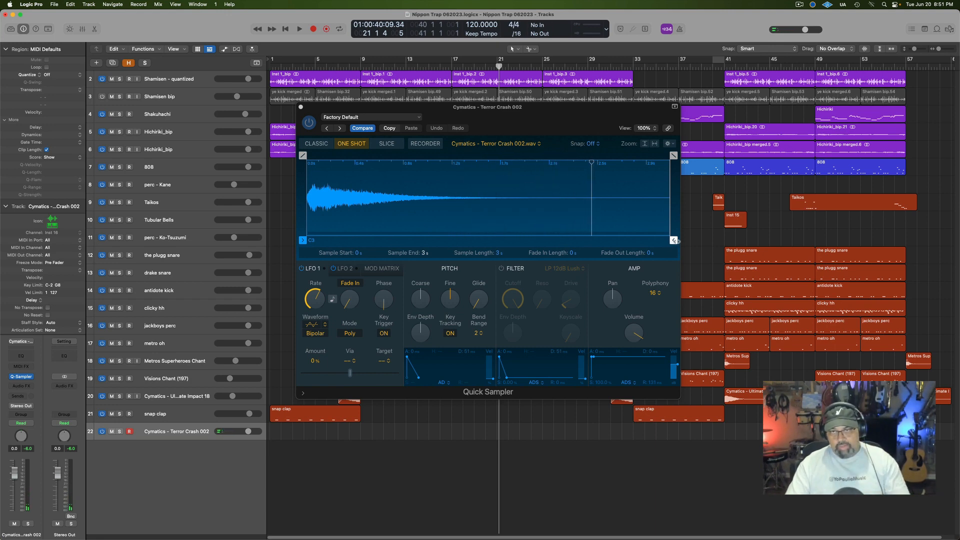
- During playback, trim the crash sample's end to 2.219 s, add a 0.7 s fade-out and close Quick Sampler
key(space)
drag(674, 241, 575, 242)
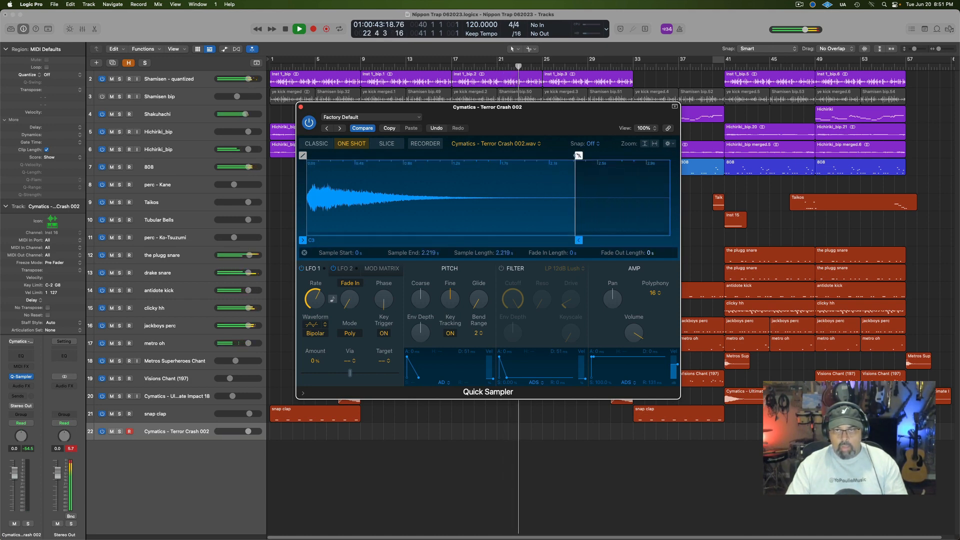
drag(578, 155, 491, 159)
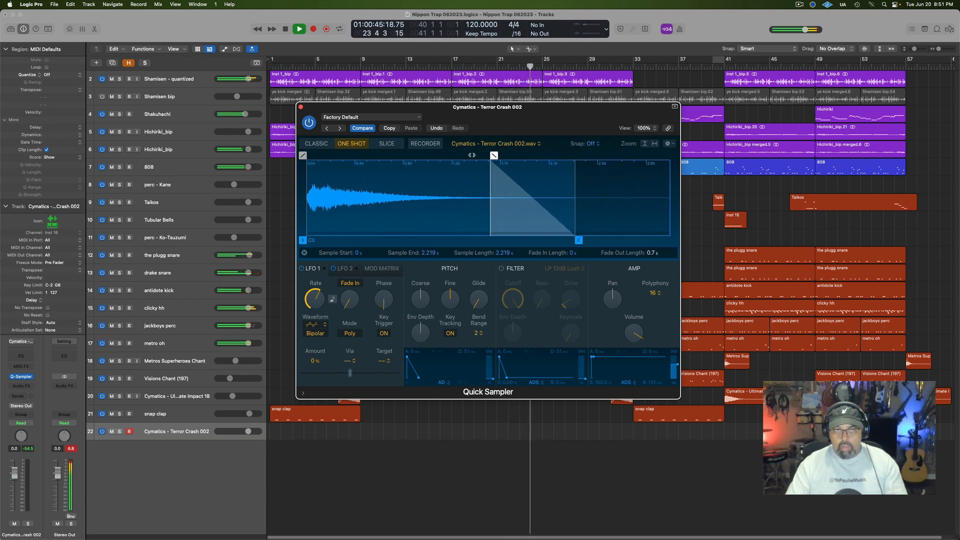
click(300, 106)
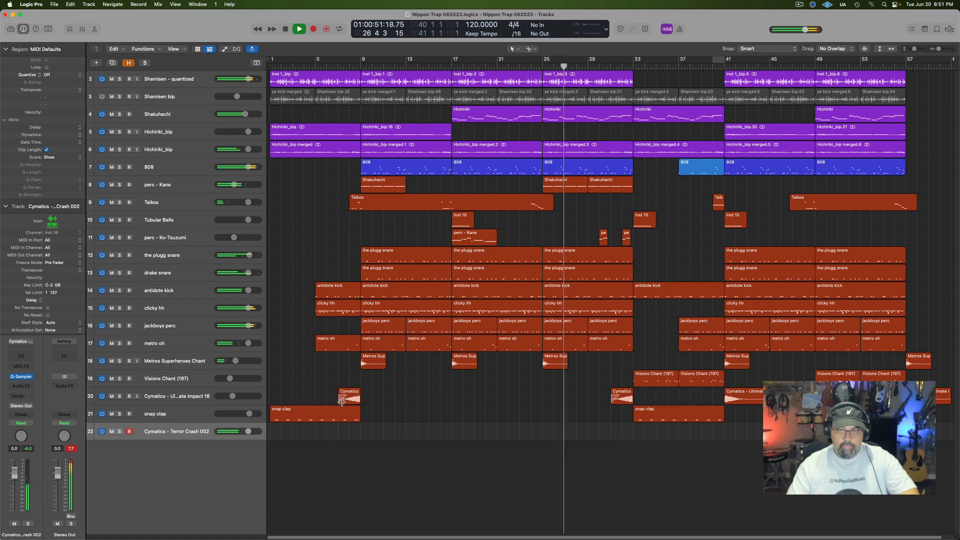
key(space)
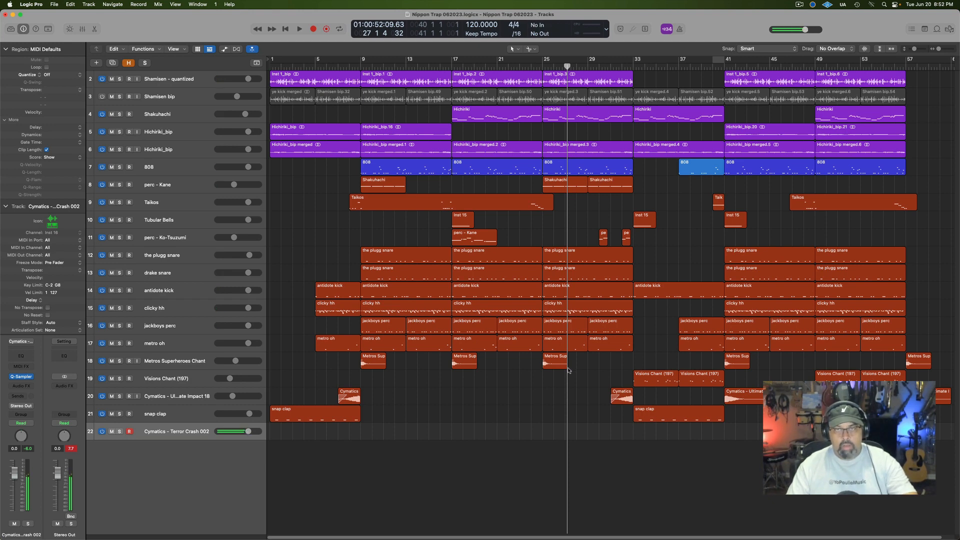
- Record a crash hit on the Cymatics - Terror Crash 002 track from bar 9, covering bars 9 and 10
click(360, 67)
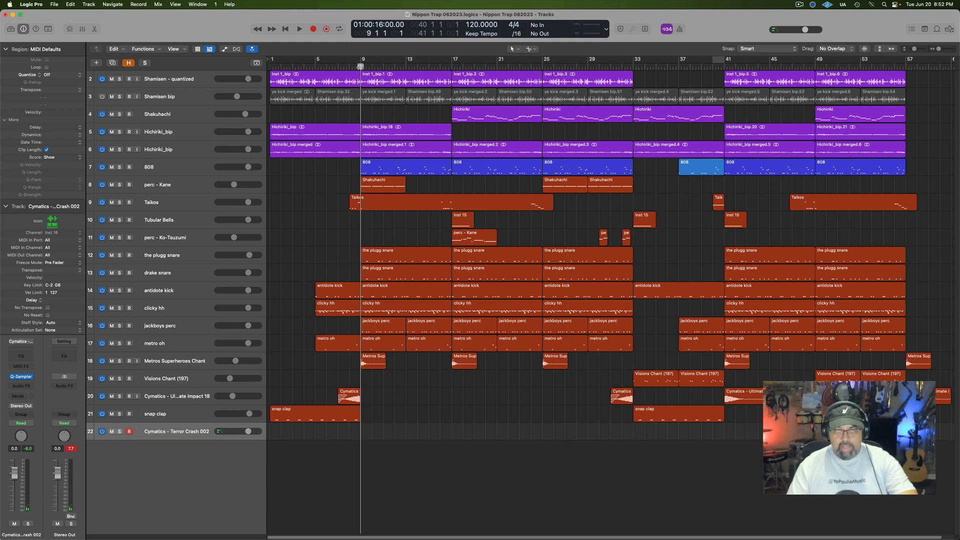
key(r)
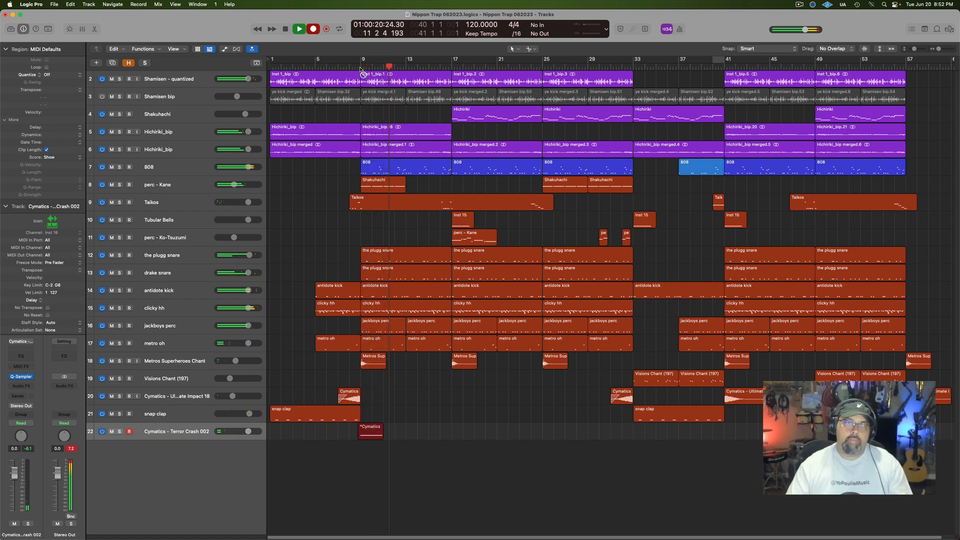
key(space)
- Open the recorded crash region in the Piano Roll and move its note down about an octave
double_click(371, 429)
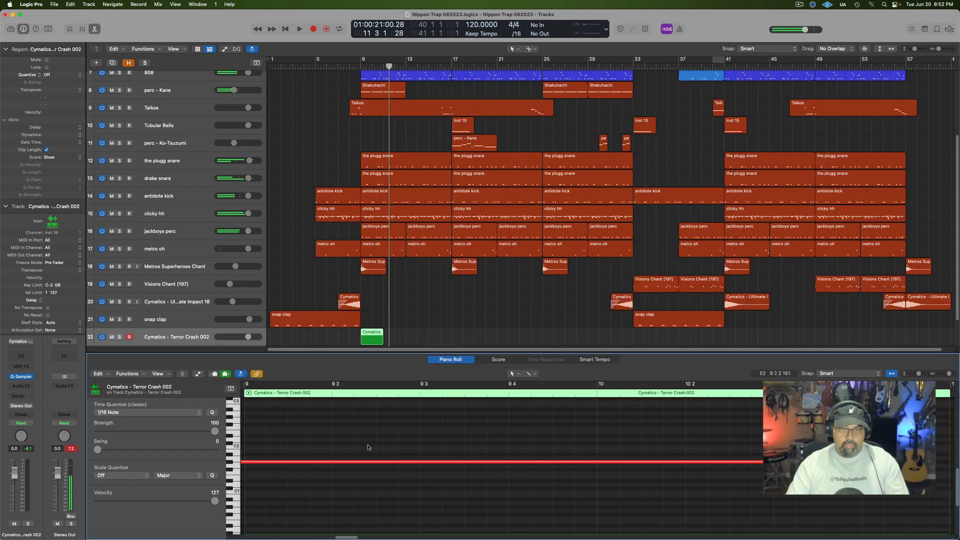
click(340, 463)
key(space)
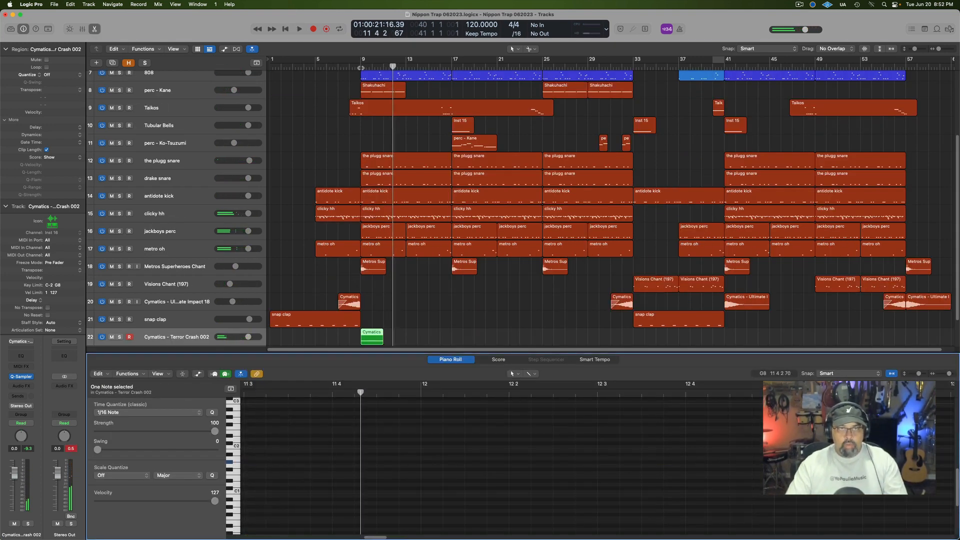
click(360, 68)
drag(299, 465, 298, 511)
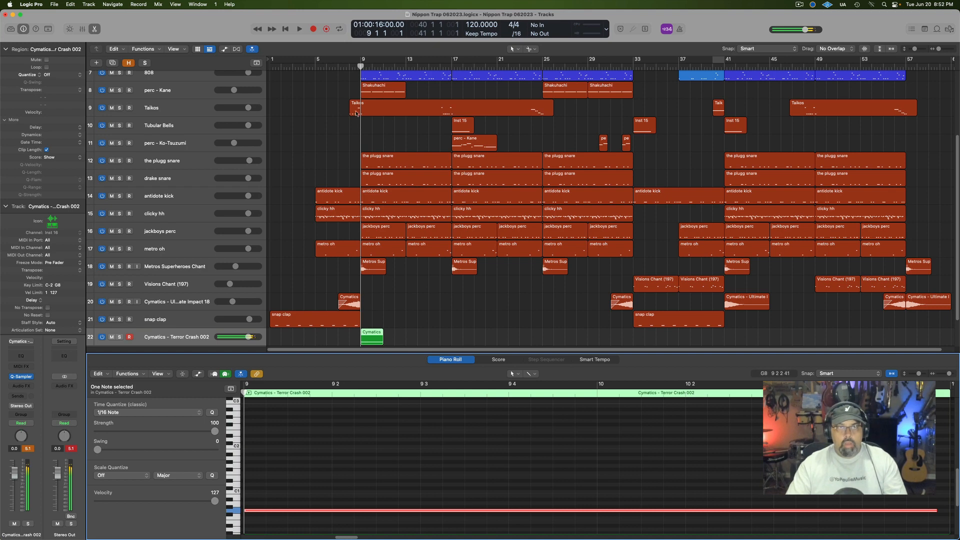
- Play from about bar 7, close the Piano Roll and recolour the crash region orange-red like the drum regions
click(335, 67)
key(space)
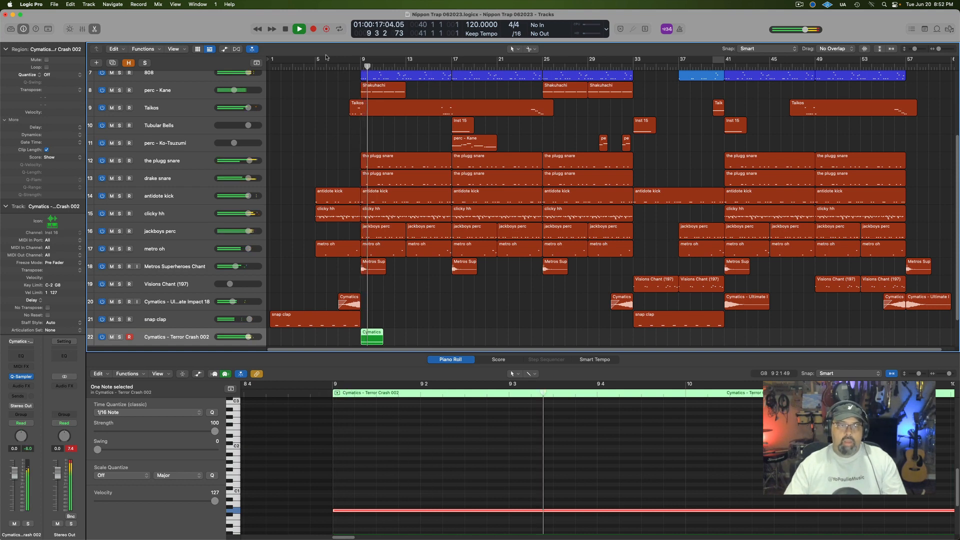
key(e)
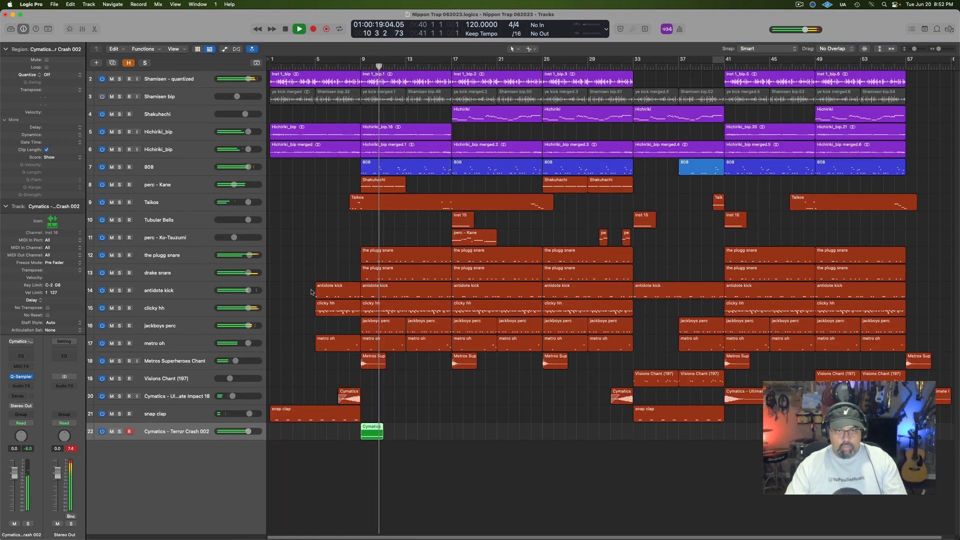
key(alt+c)
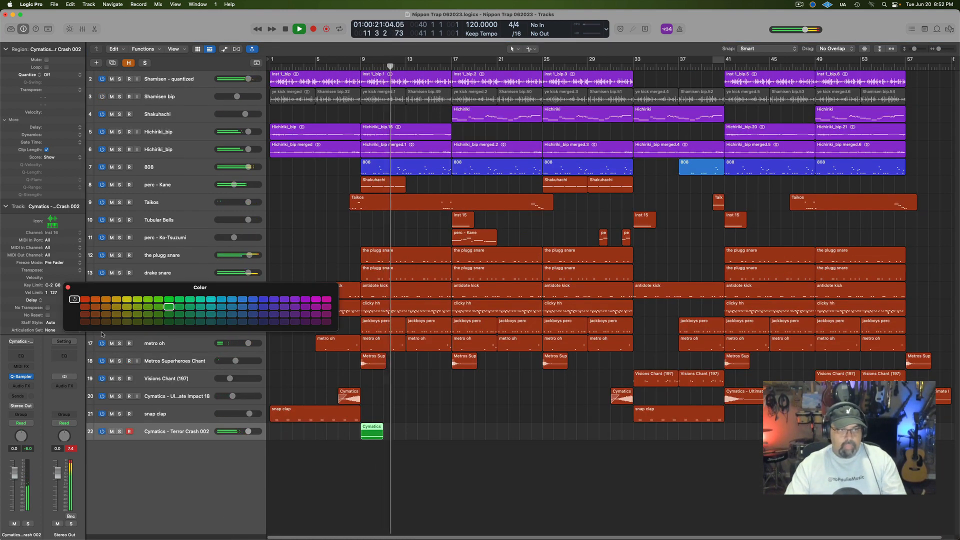
click(85, 307)
click(68, 288)
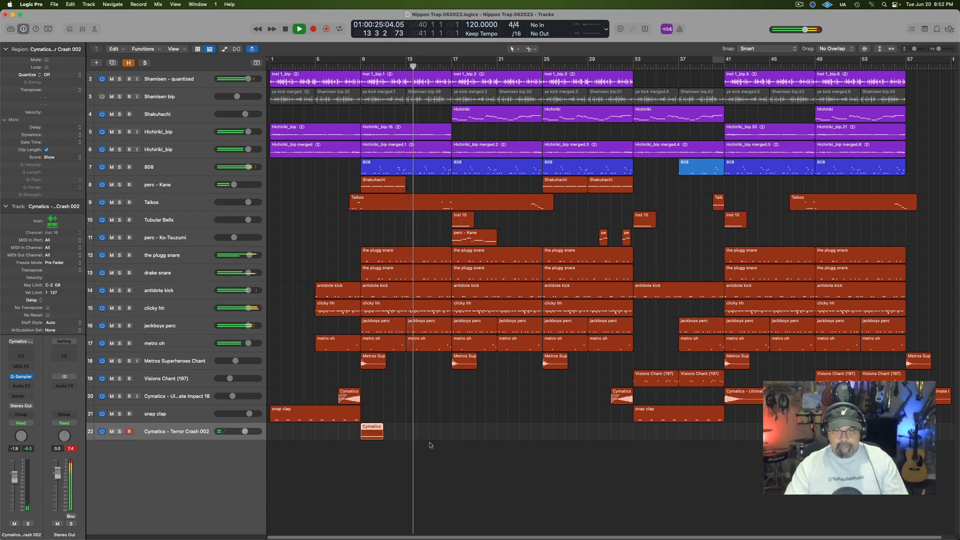
- Copy the crash region to bar 25 on a duplicate Terror Crash 002 track and again to bar 41
drag(373, 436, 550, 448)
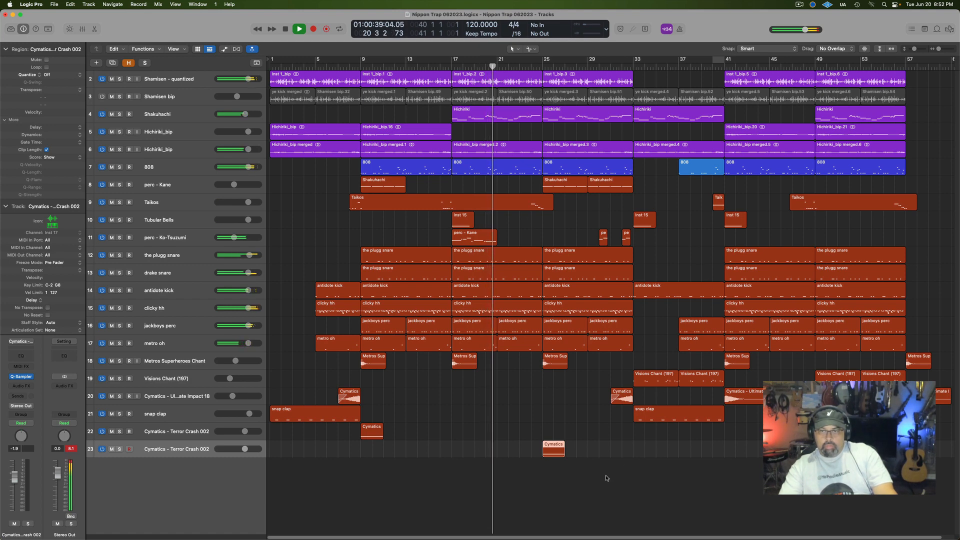
drag(554, 451, 738, 446)
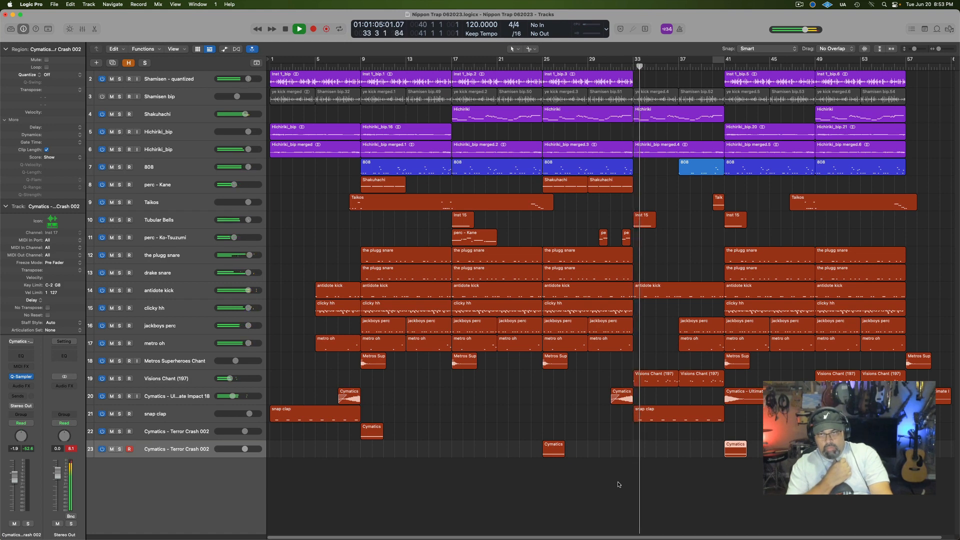
- Extend the 808 region ending at bar 33 by one beat to include a note at bar 33, checking it in the Piano Roll and playback
key(space)
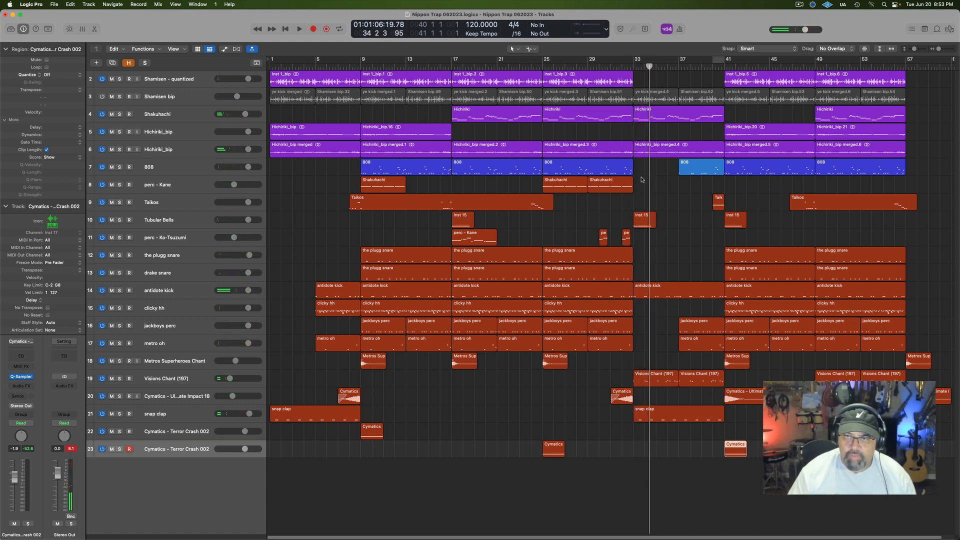
drag(631, 172, 634, 172)
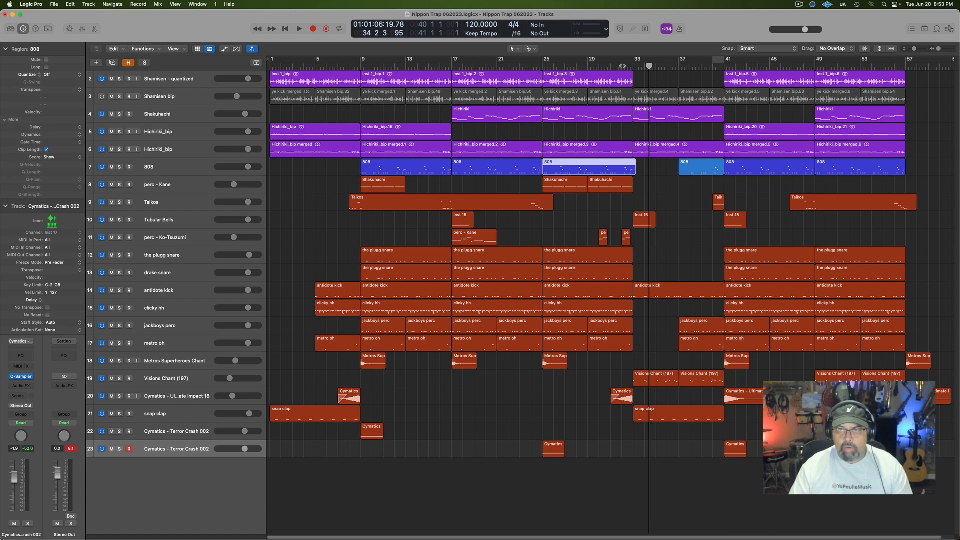
click(622, 67)
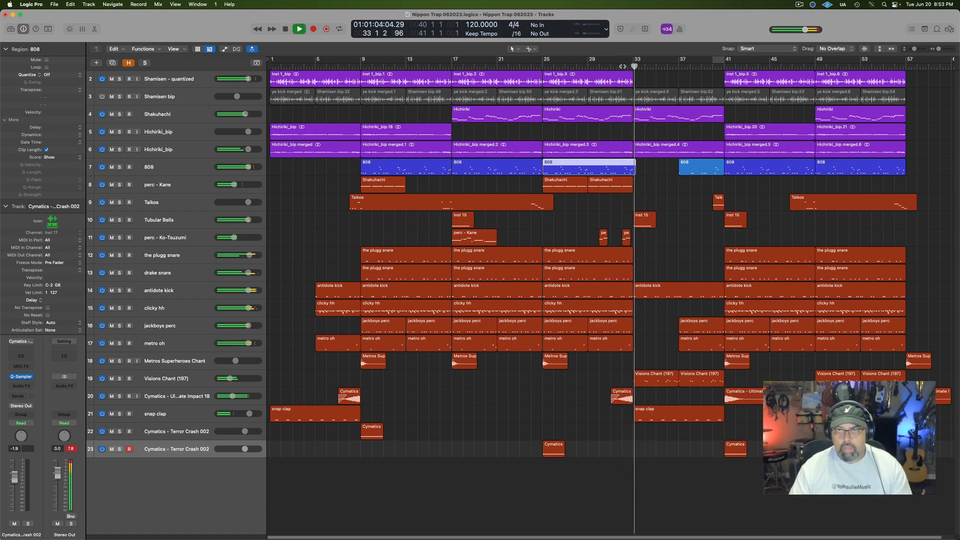
key(space)
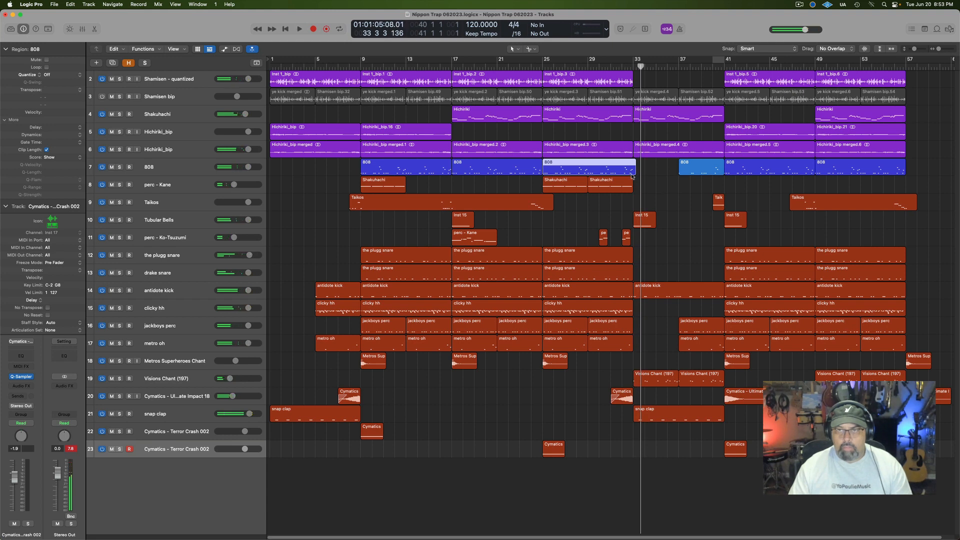
double_click(631, 172)
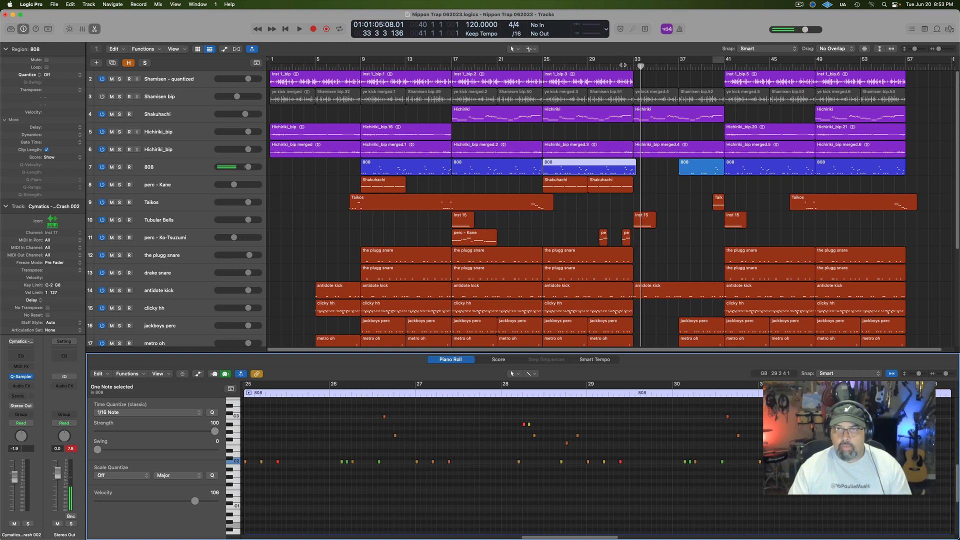
key(space)
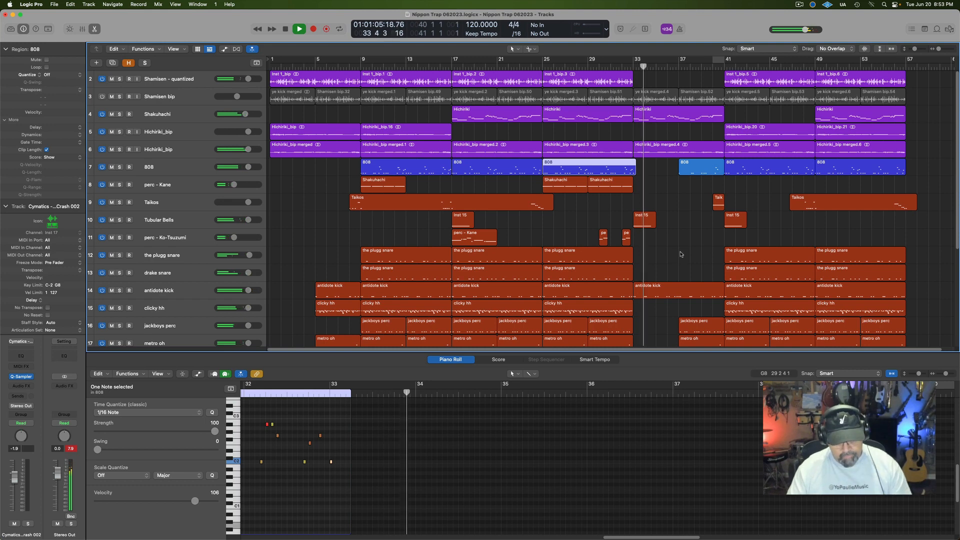
key(e)
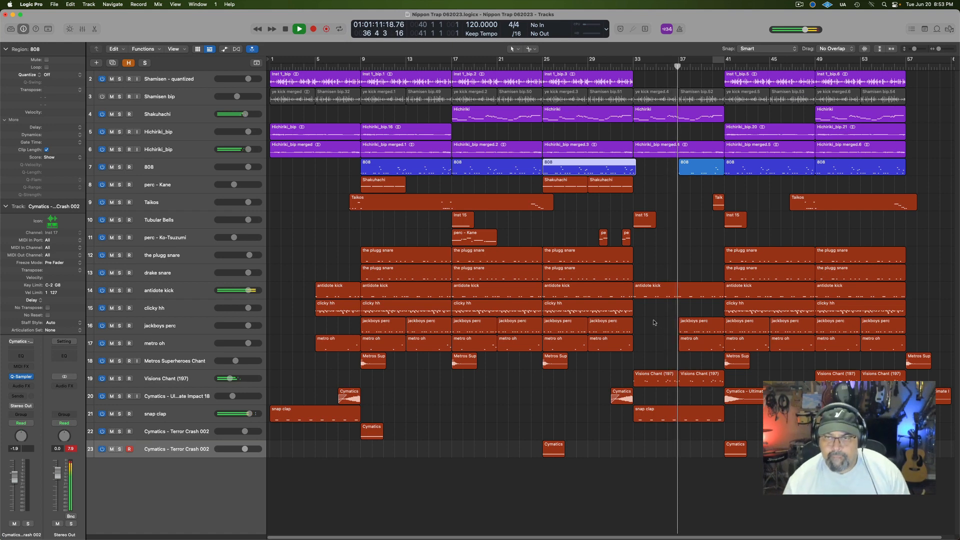
key(space)
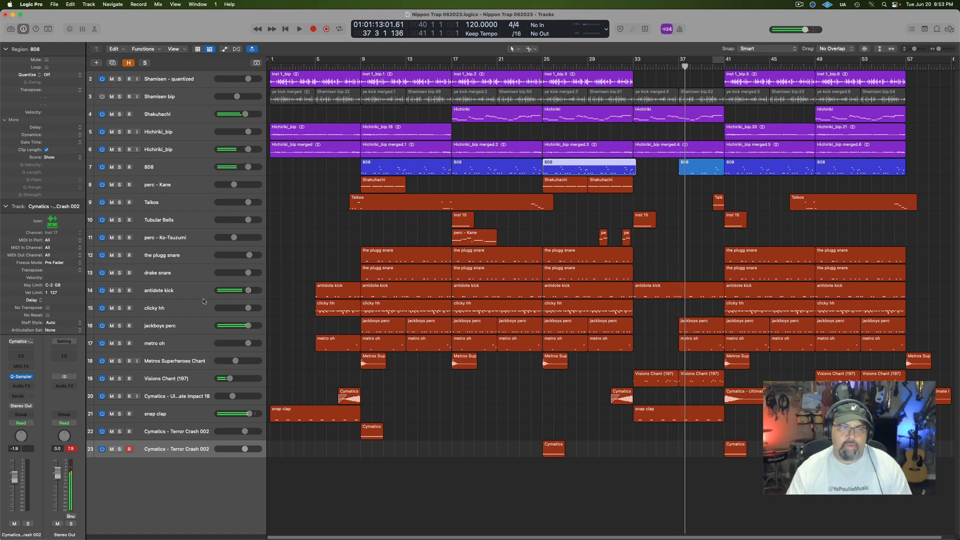
- Set a cycle over bars 33 to 41 and bounce the antidote kick region there in place as antidote kick_bip on a new track
click(201, 294)
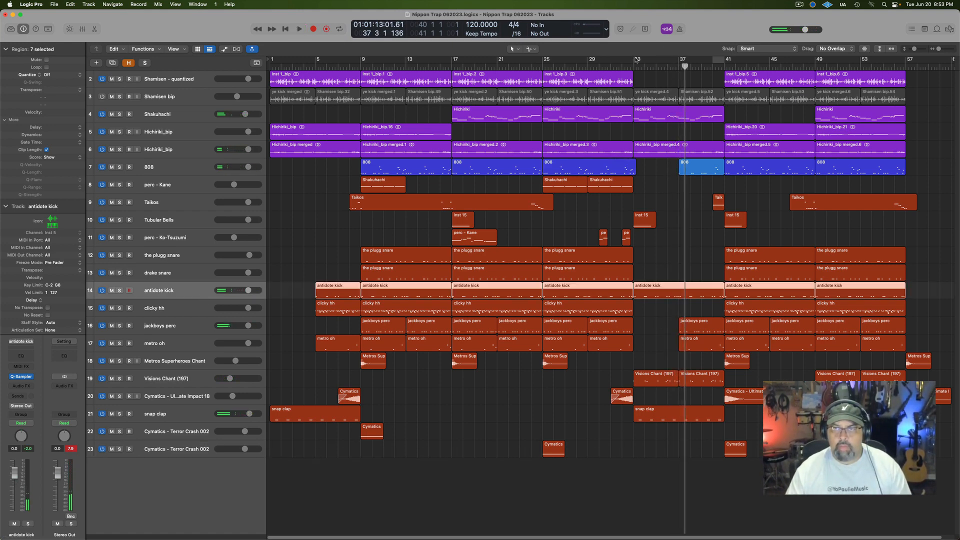
drag(636, 60, 723, 57)
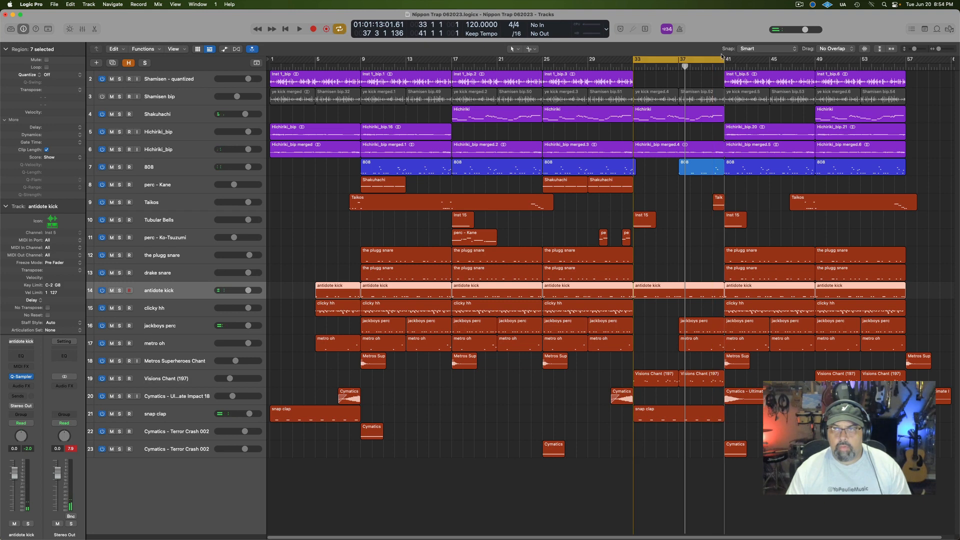
click(653, 330)
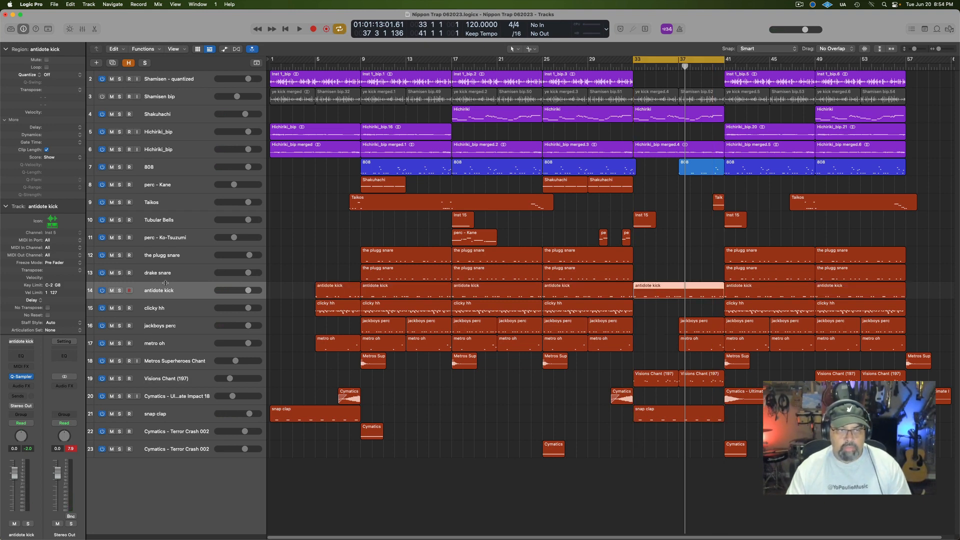
key(ctrl+b)
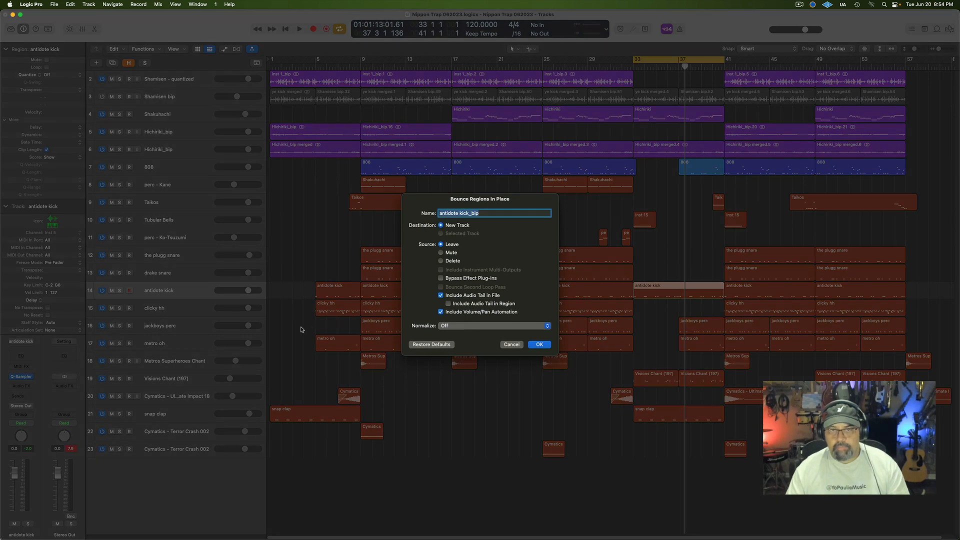
click(539, 345)
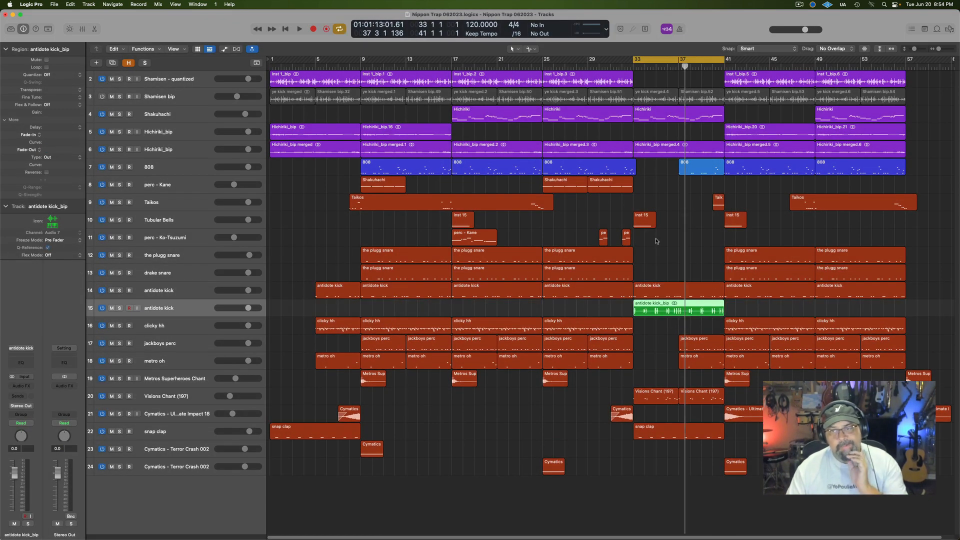
- Mute the original antidote kick region at bar 33 and reverse the bounced antidote kick_bip region
right_click(639, 293)
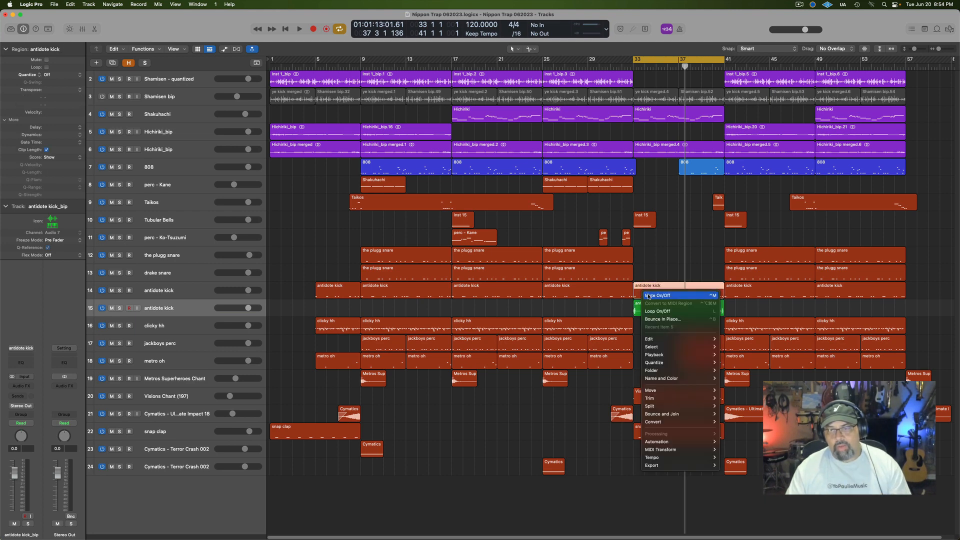
click(648, 296)
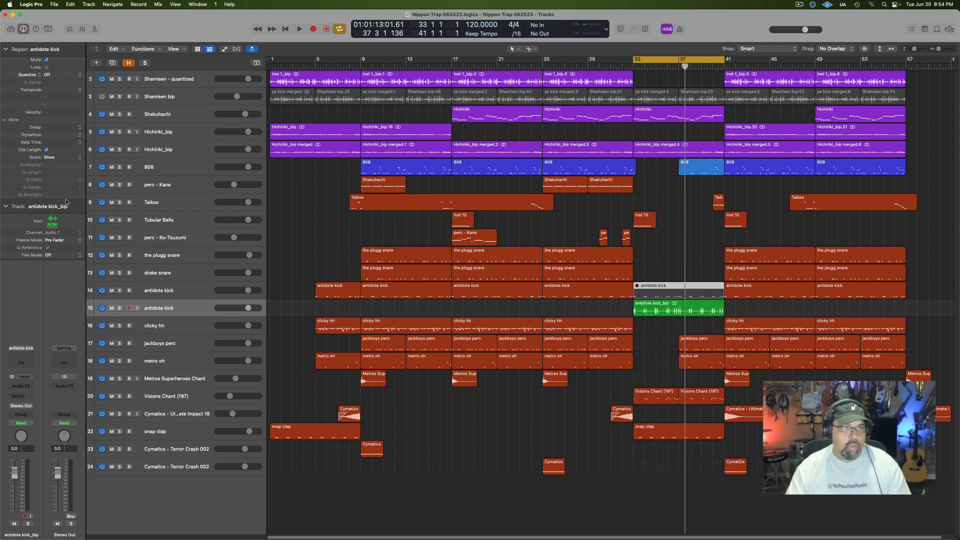
click(639, 310)
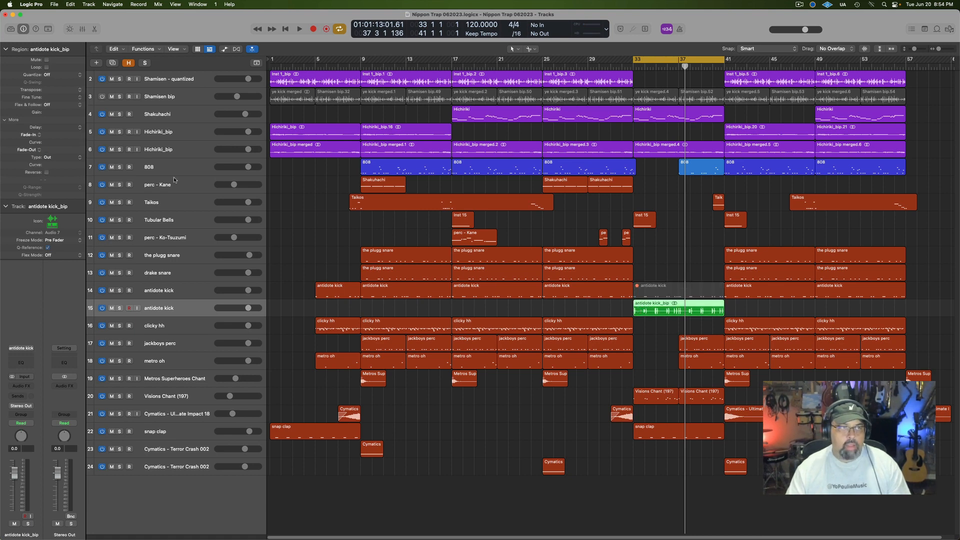
- Play the cycled section and lower the bounced antidote kick track's volume to -13.0 dB
key(space)
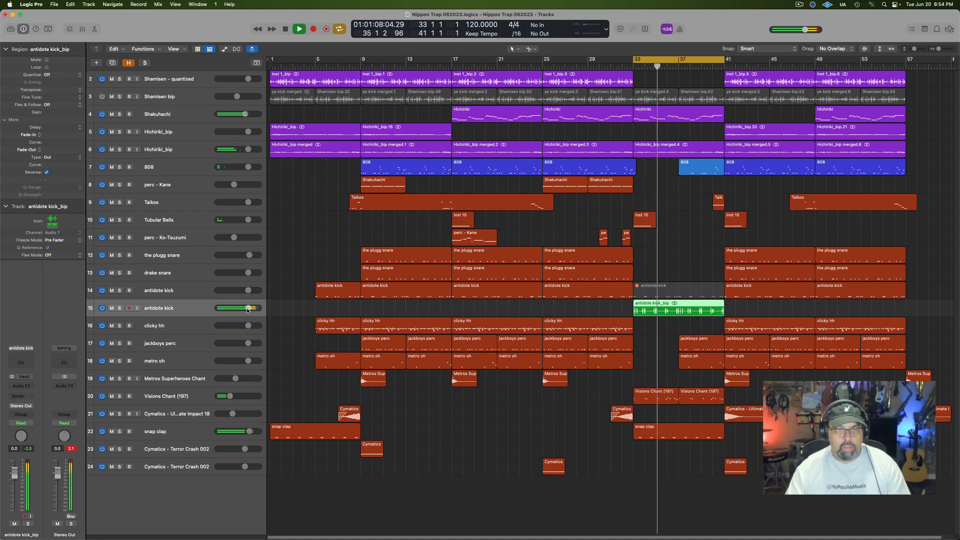
drag(248, 308, 237, 308)
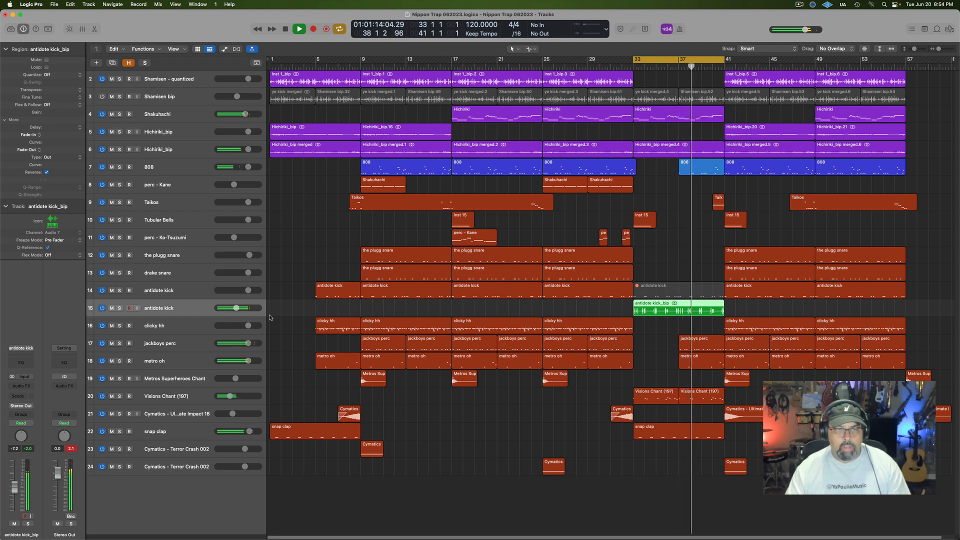
drag(237, 308, 226, 312)
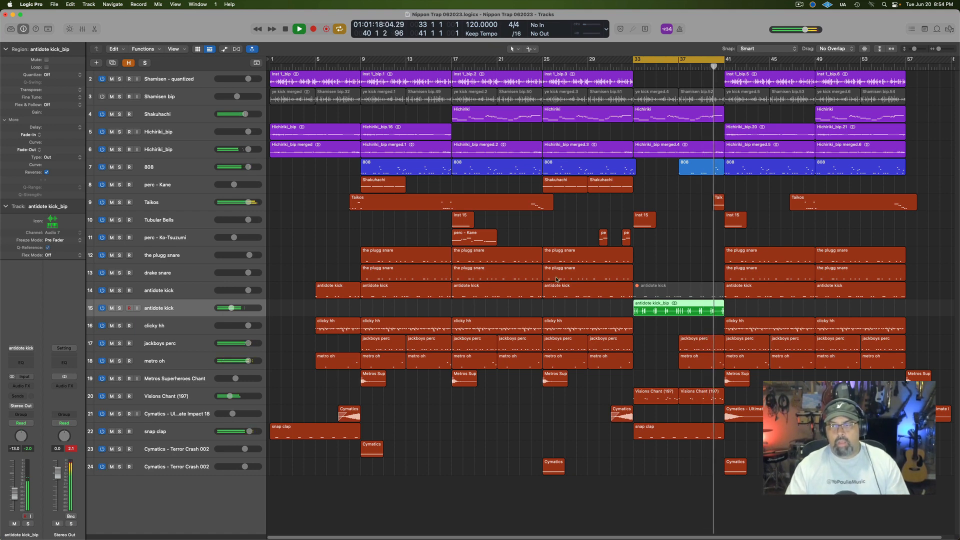
key(space)
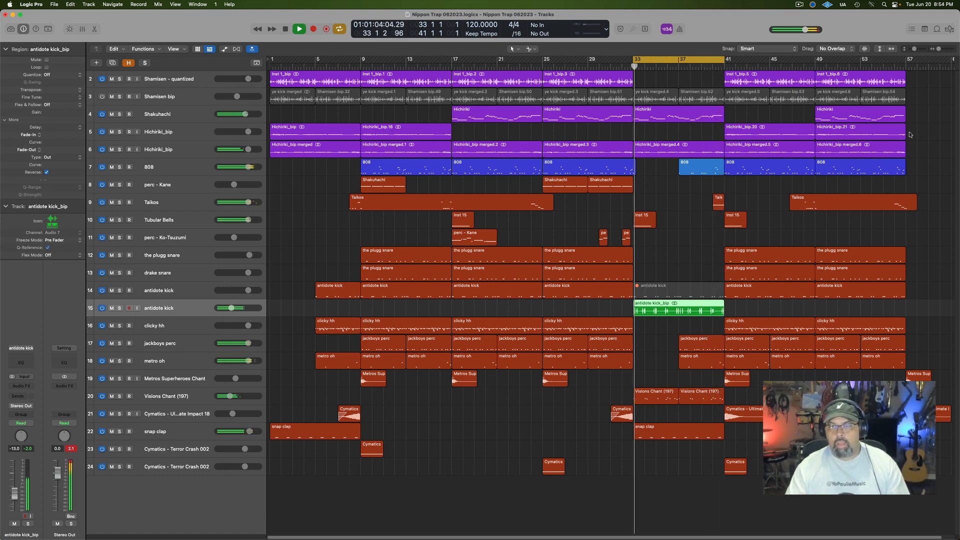
- Try shifting the reversed kick region about a sixteenth later, audition it in the cycle, and move it back to bar 33
drag(939, 49, 949, 51)
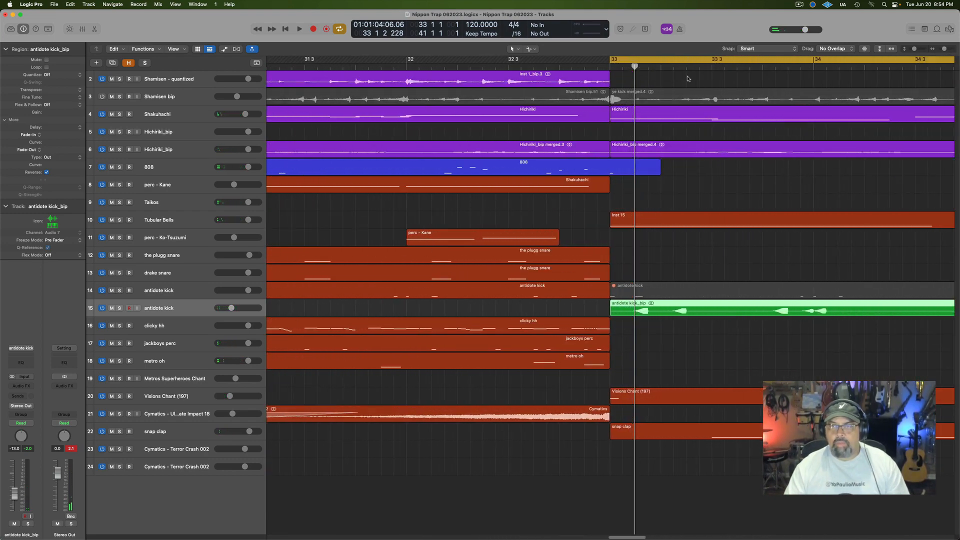
drag(636, 66, 661, 66)
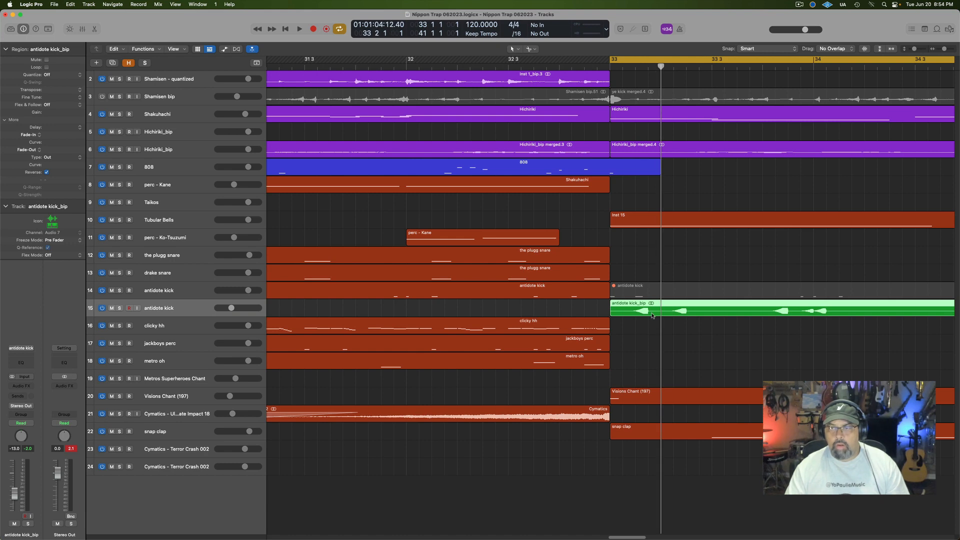
drag(638, 315, 651, 315)
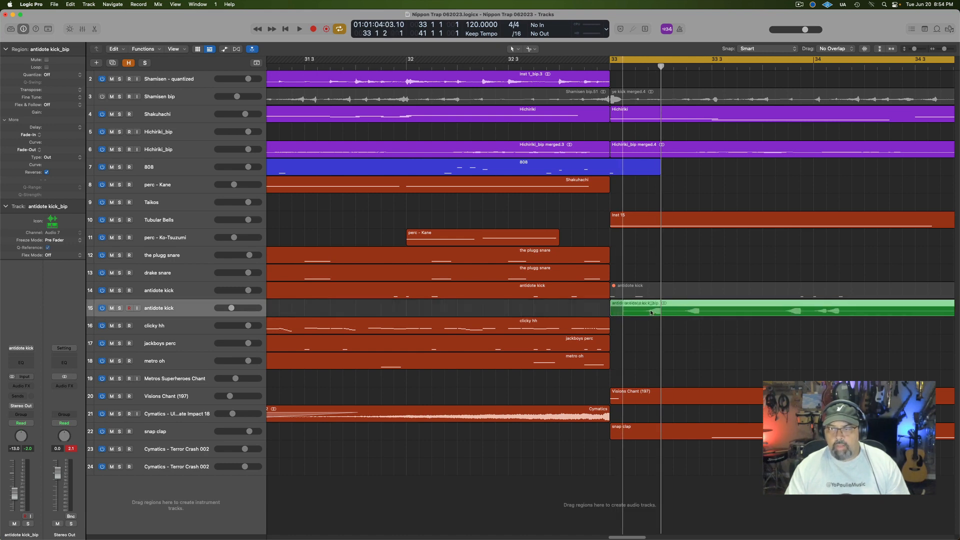
key(space)
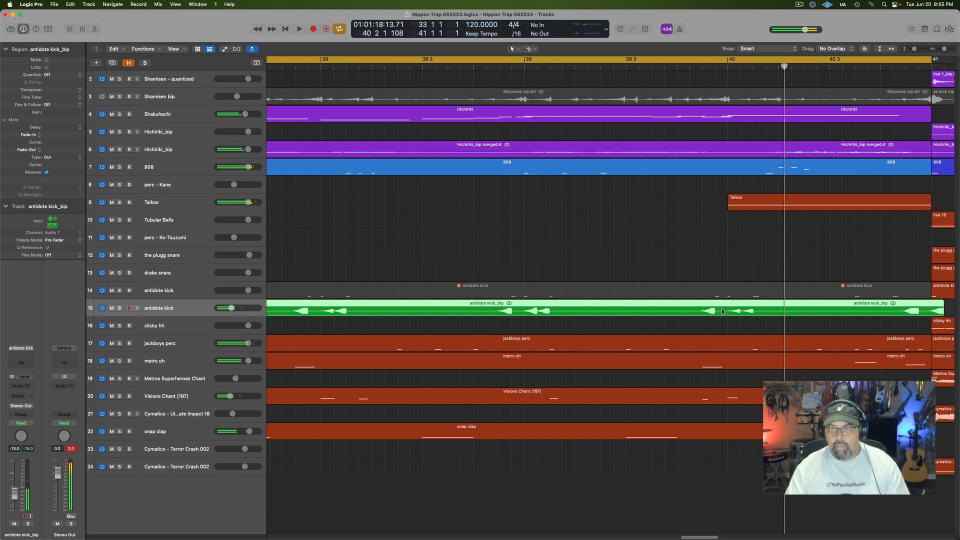
drag(722, 310, 709, 311)
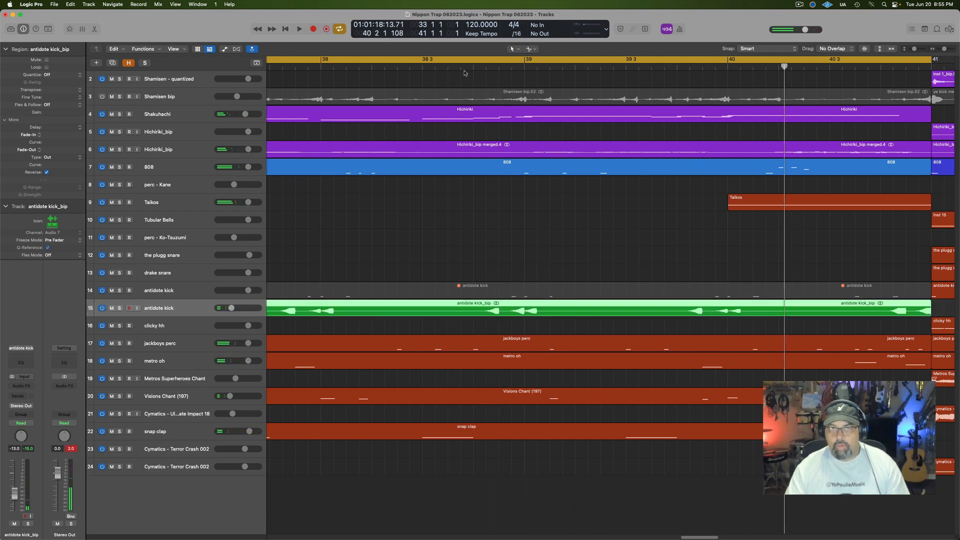
key(space)
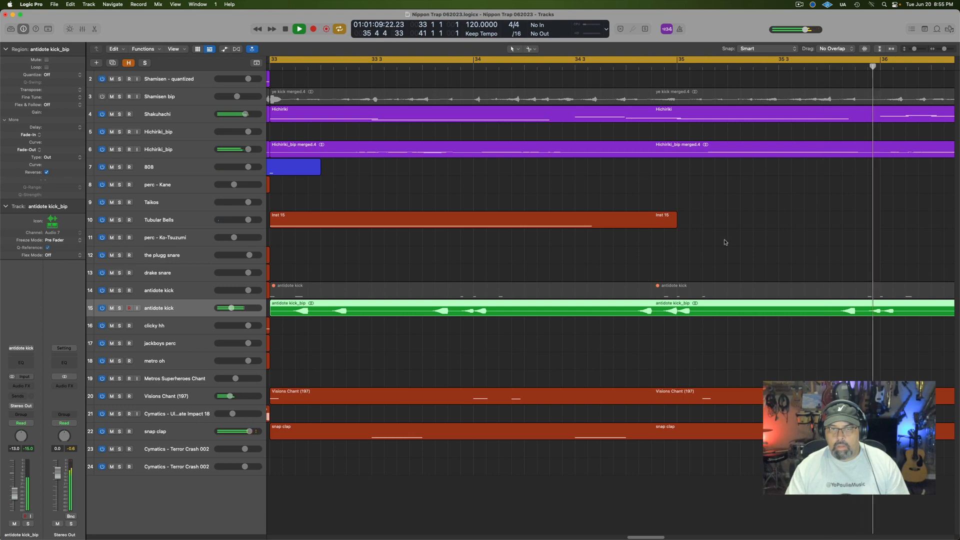
key(z)
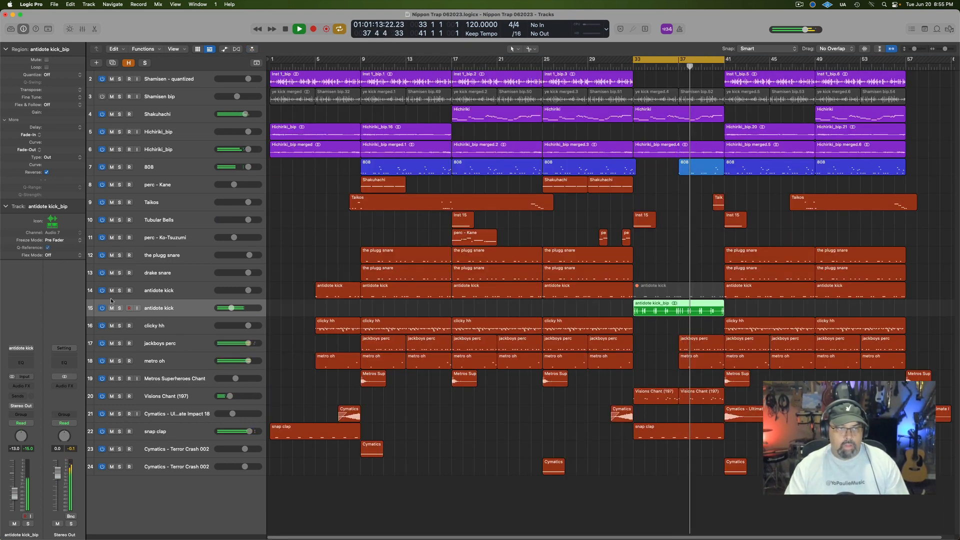
- Unmute the original antidote kick region at bar 33 and delete the bounced antidote kick track
right_click(668, 279)
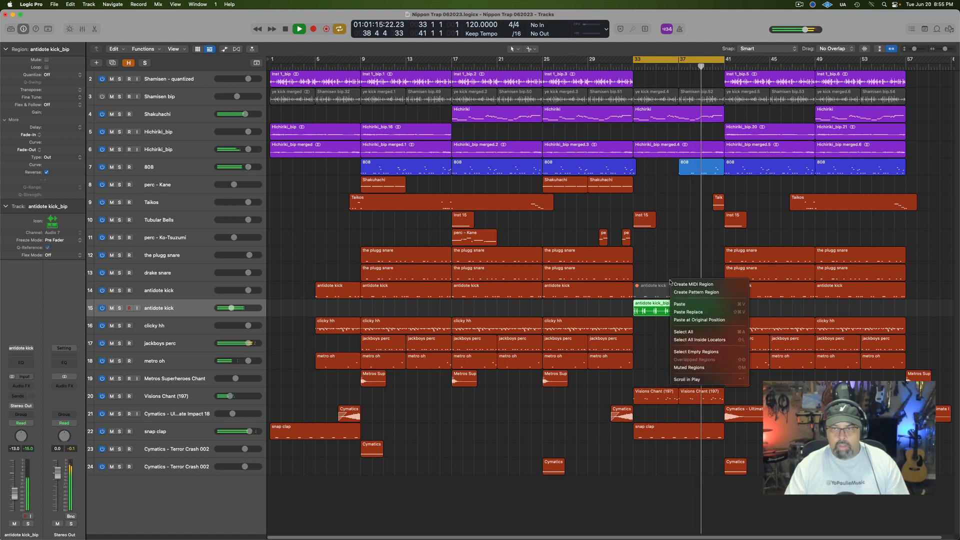
click(663, 285)
right_click(663, 286)
click(684, 290)
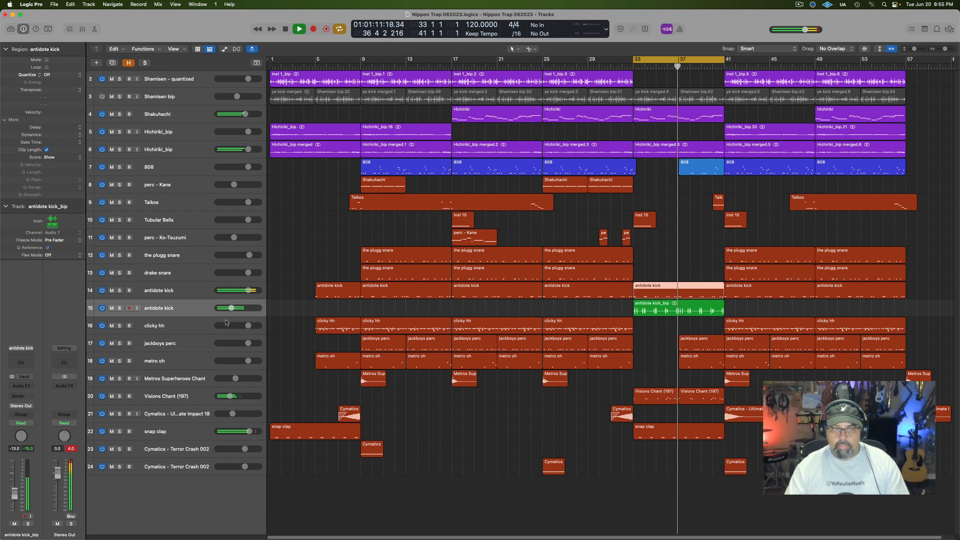
click(193, 312)
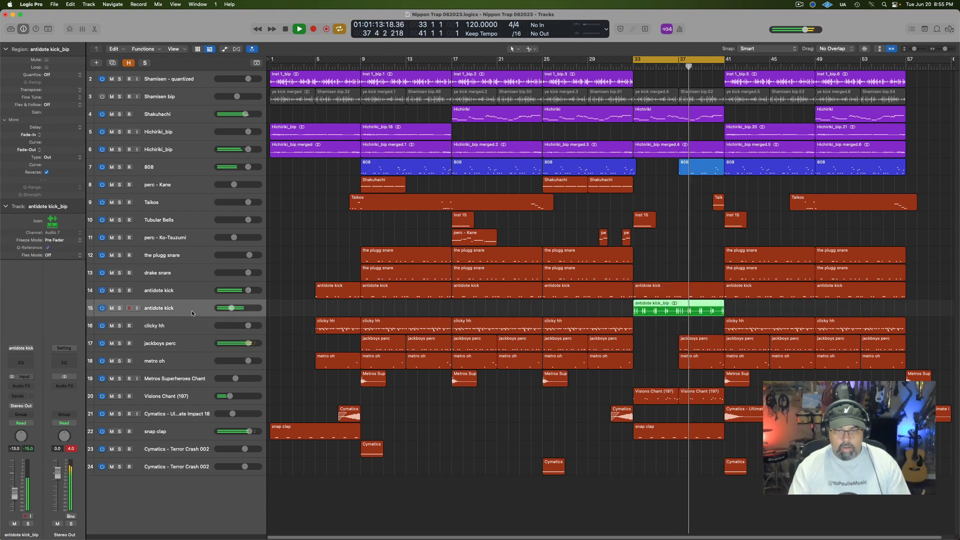
key(super+BackSpace)
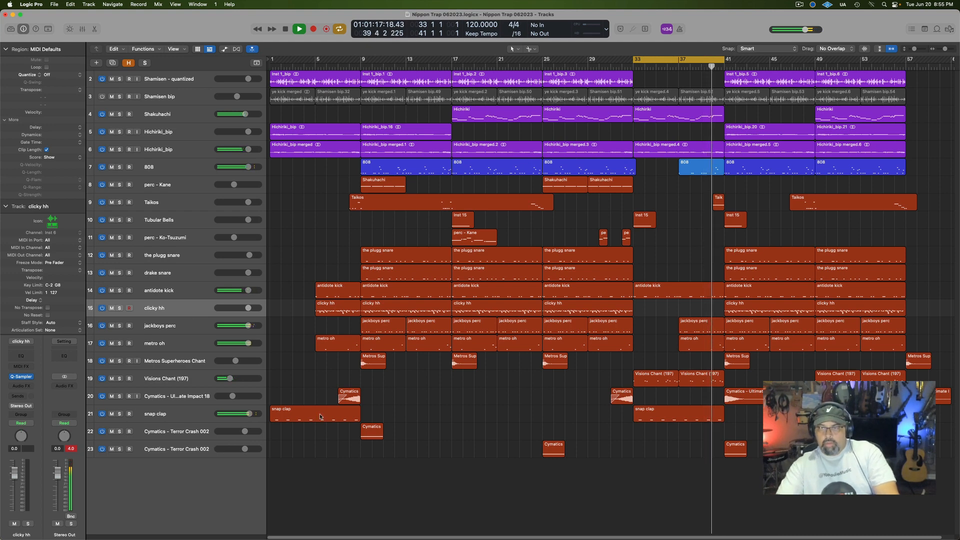
- Turn off the cycle and play the transition into bar 41, followed by the ending from bar 57
key(space)
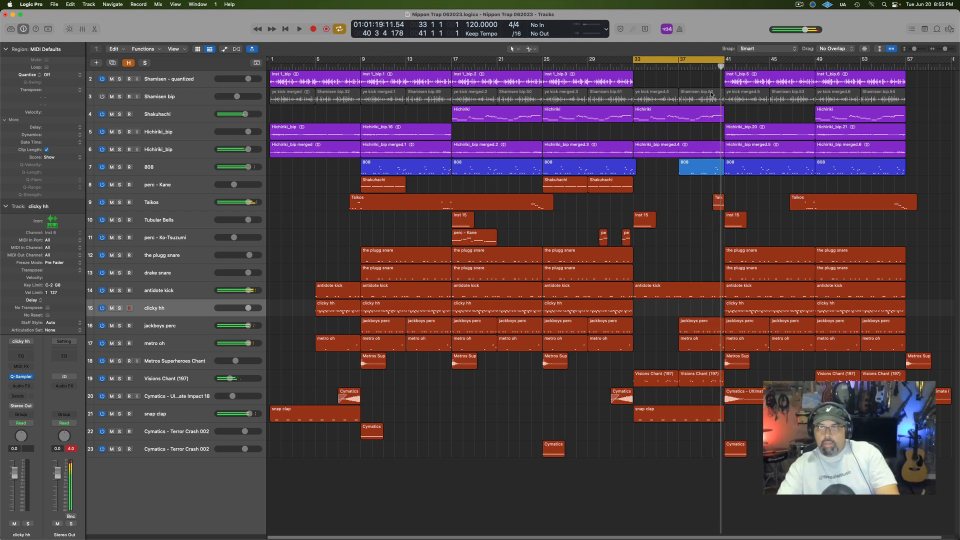
key(space)
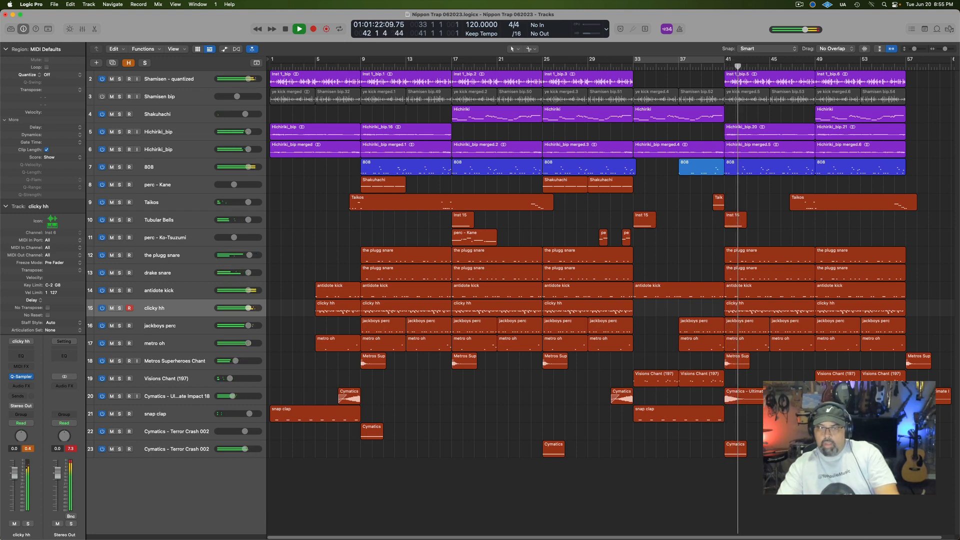
key(space)
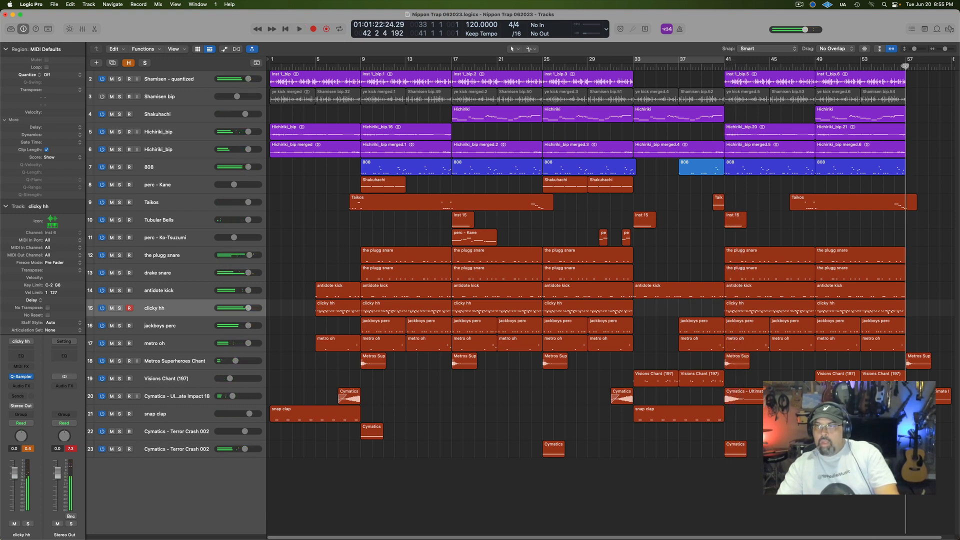
key(space)
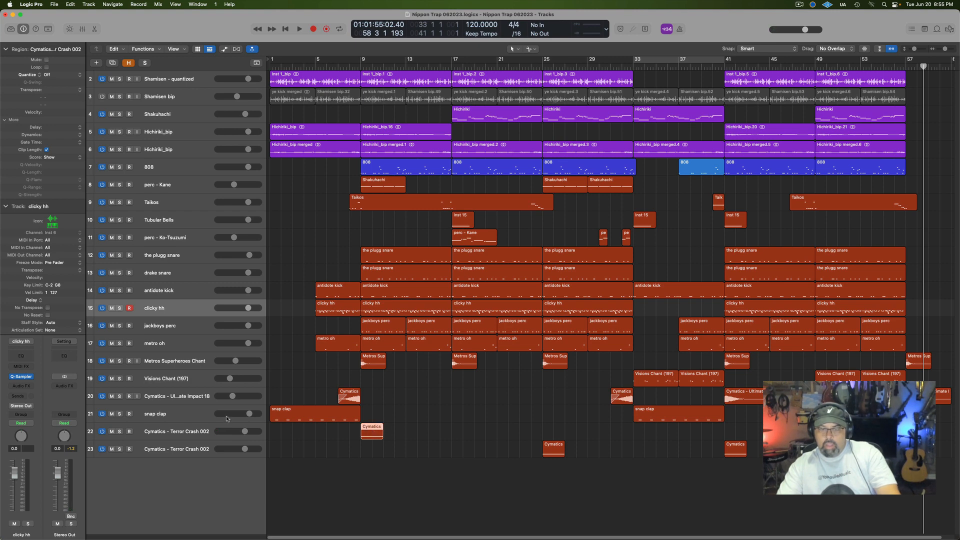
- Compare the two Terror Crash 002 tracks and audition the crash from bar 9
click(205, 432)
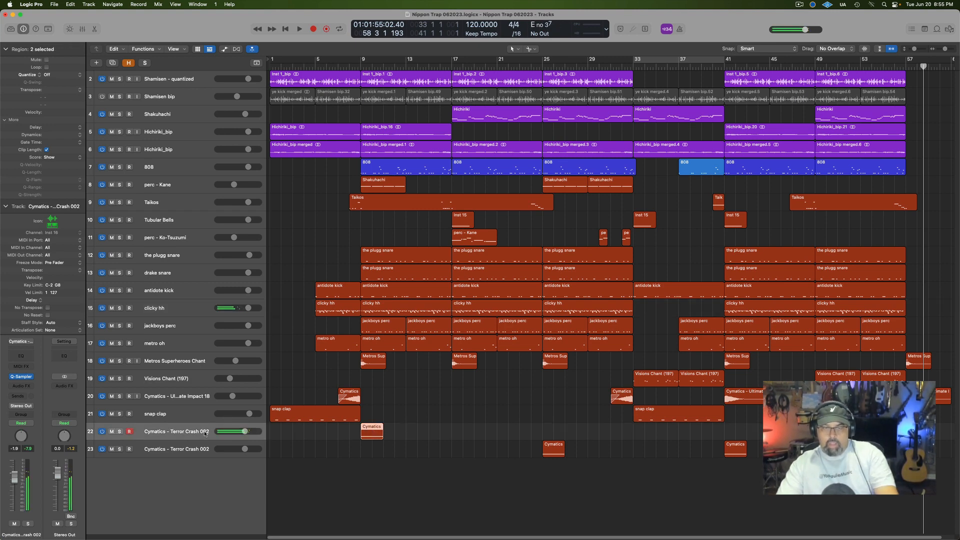
click(203, 452)
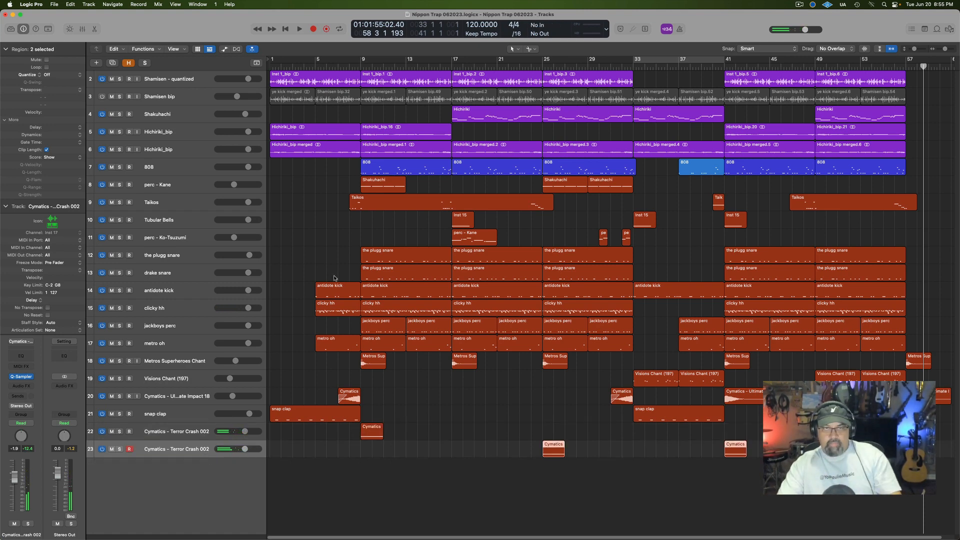
click(360, 63)
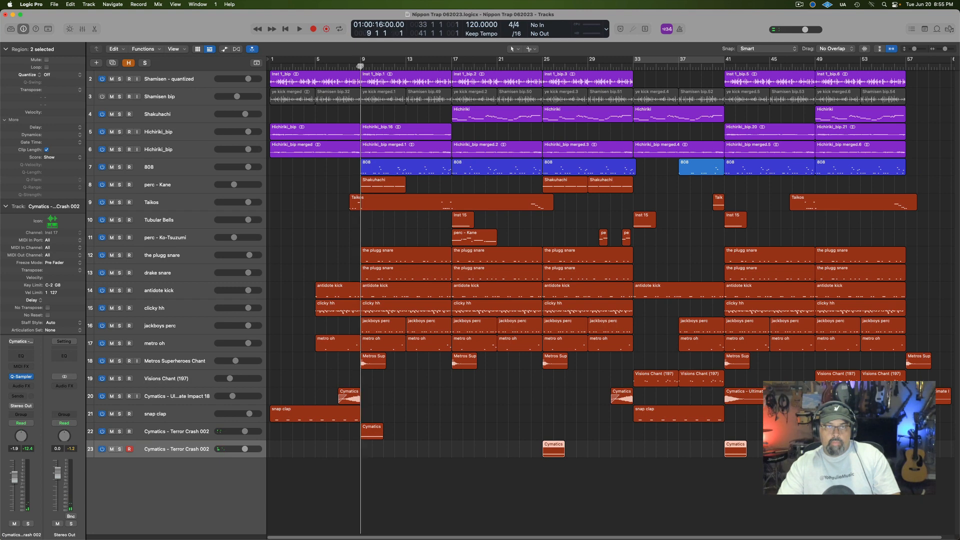
key(space)
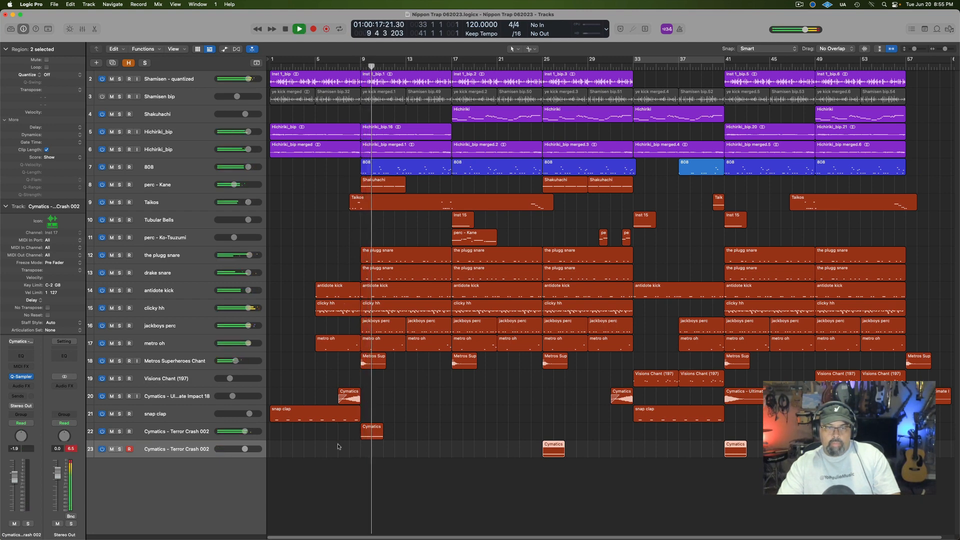
key(space)
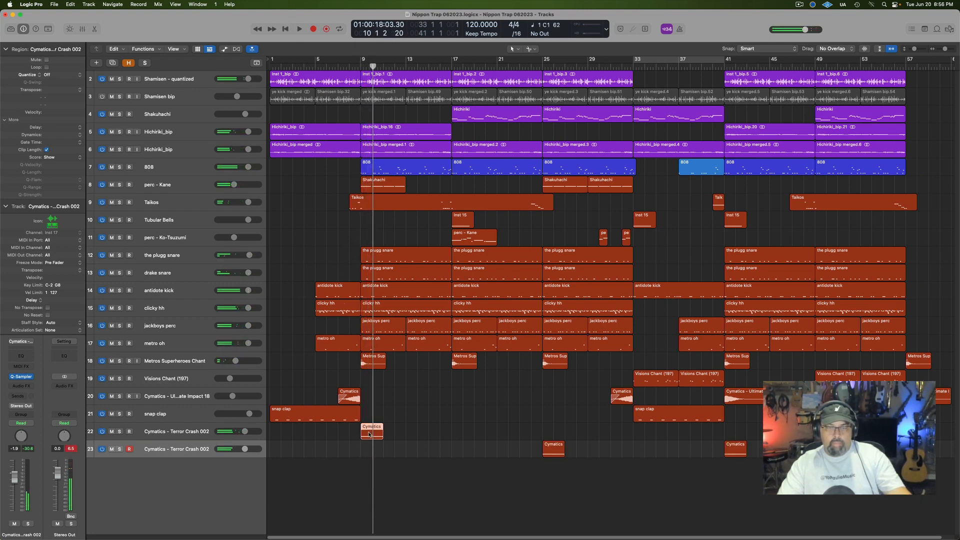
- Move the crash regions at bars 25 and 41 onto the first Terror Crash 002 track and delete the emptied duplicate track
click(186, 433)
click(202, 444)
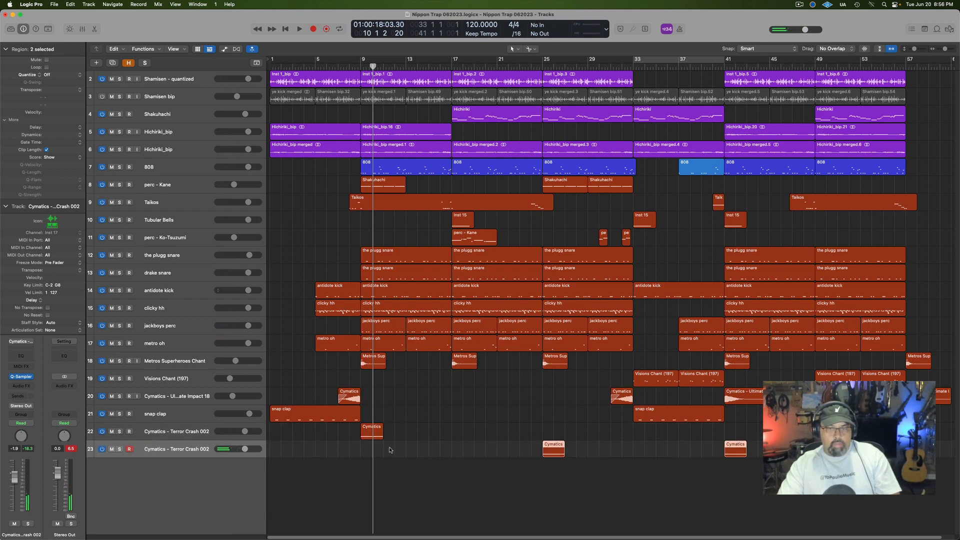
drag(553, 449, 736, 433)
key(space)
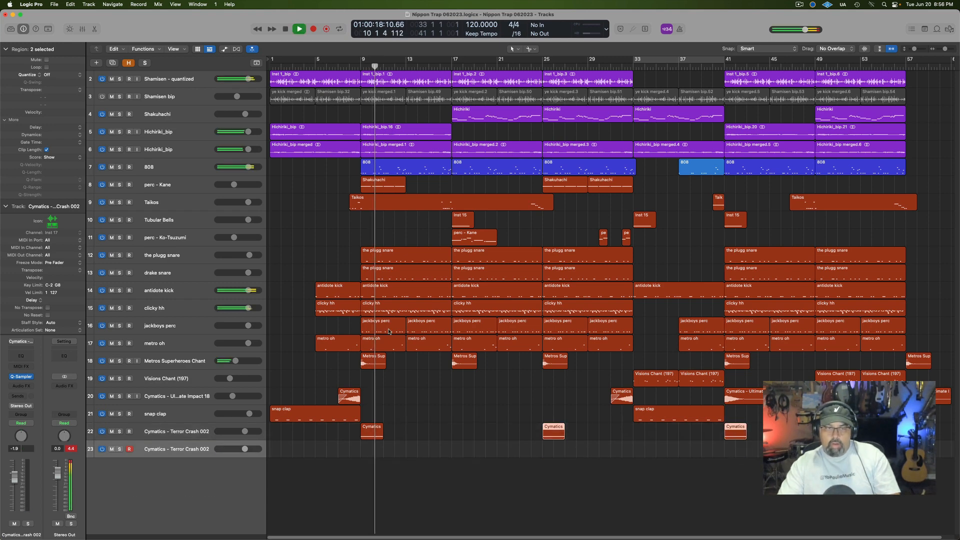
key(super+BackSpace)
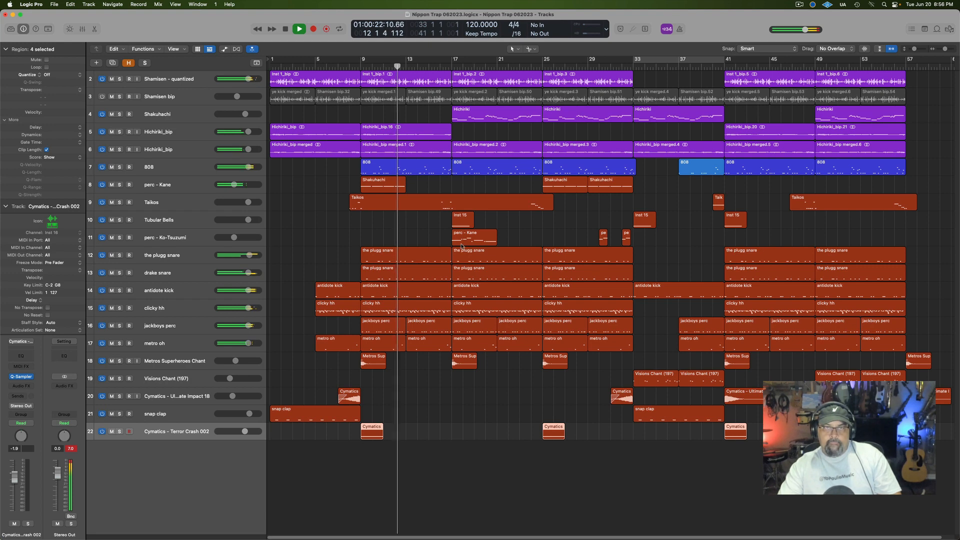
- Record a crash hit at bar 17 on the Terror Crash 002 track and check its note in the Piano Roll
key(space)
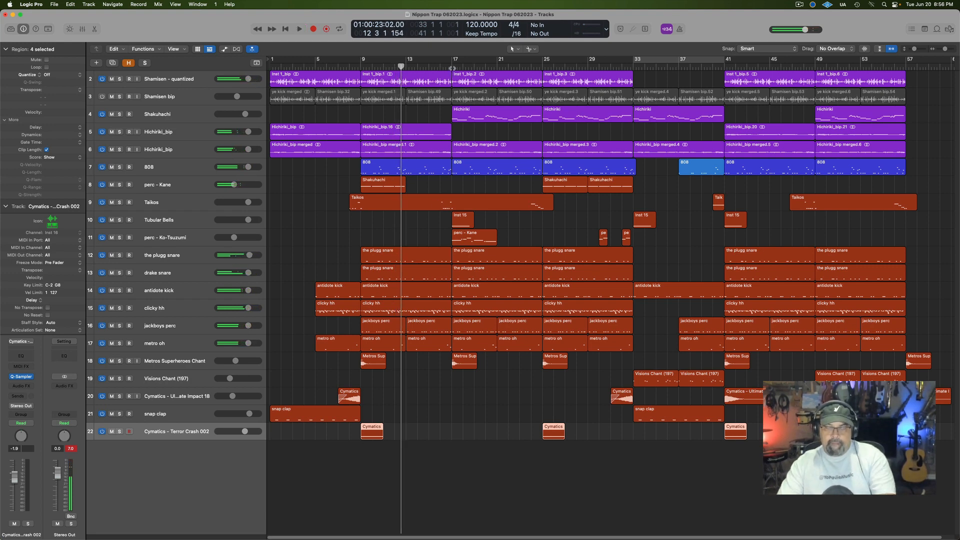
click(452, 66)
key(r)
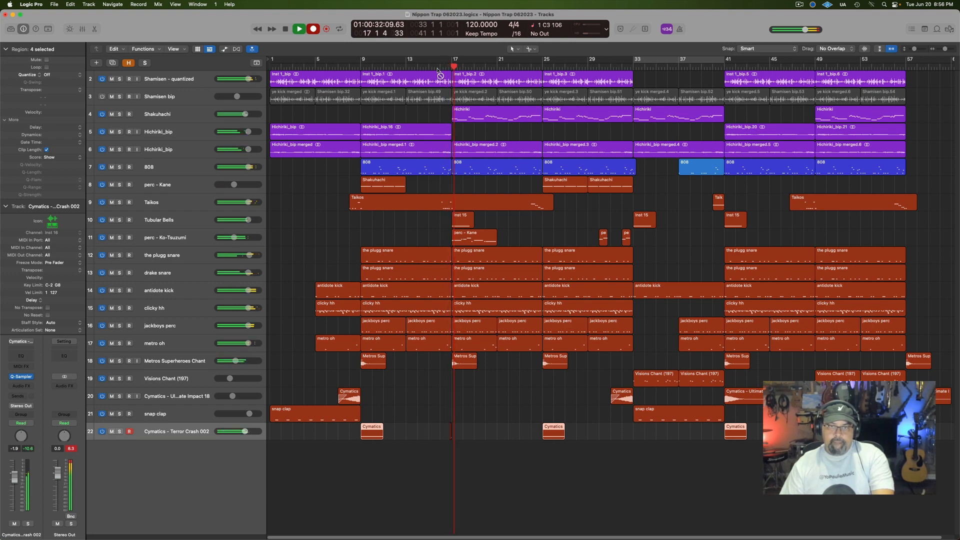
key(space)
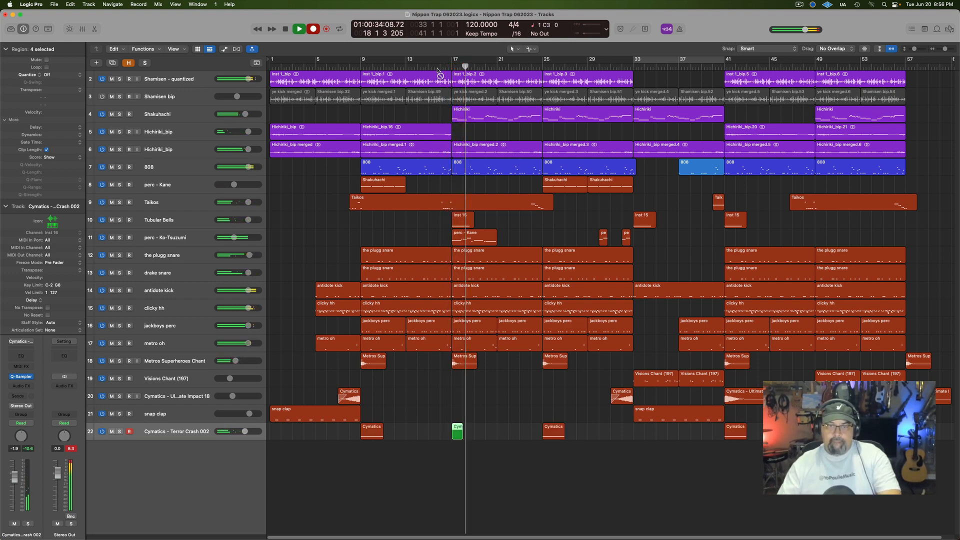
double_click(459, 436)
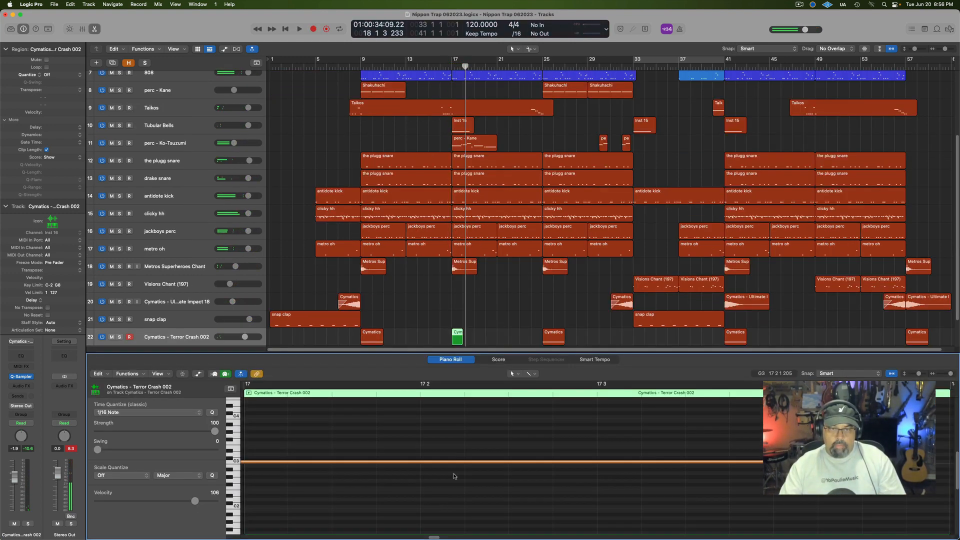
click(363, 461)
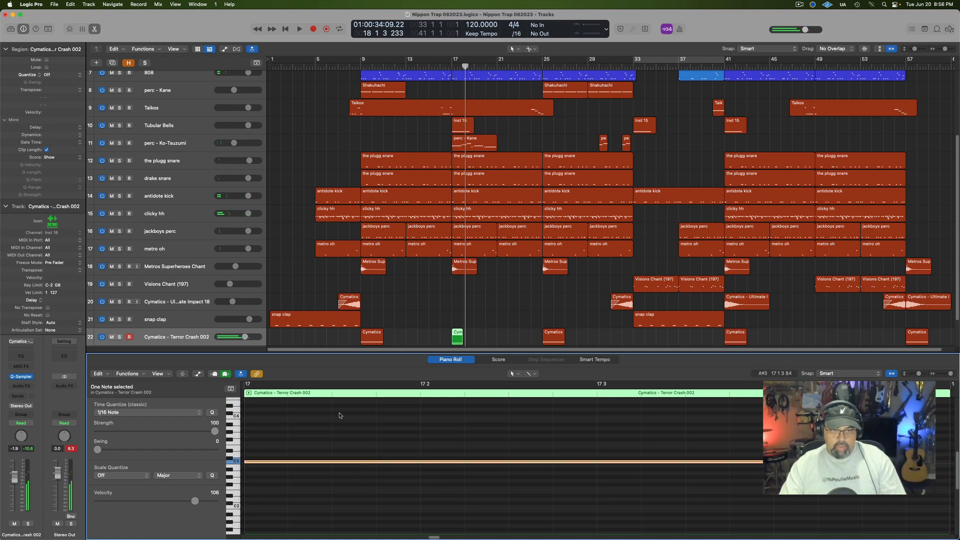
key(e)
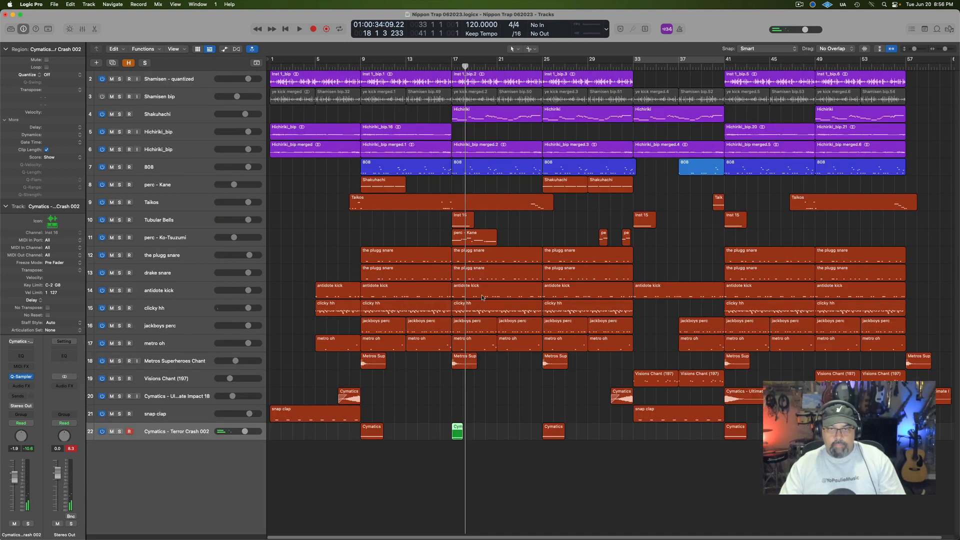
- Copy the short crash region from bar 17 to bar 33, recolor both to match the other crash regions, and play the section
drag(456, 433, 638, 435)
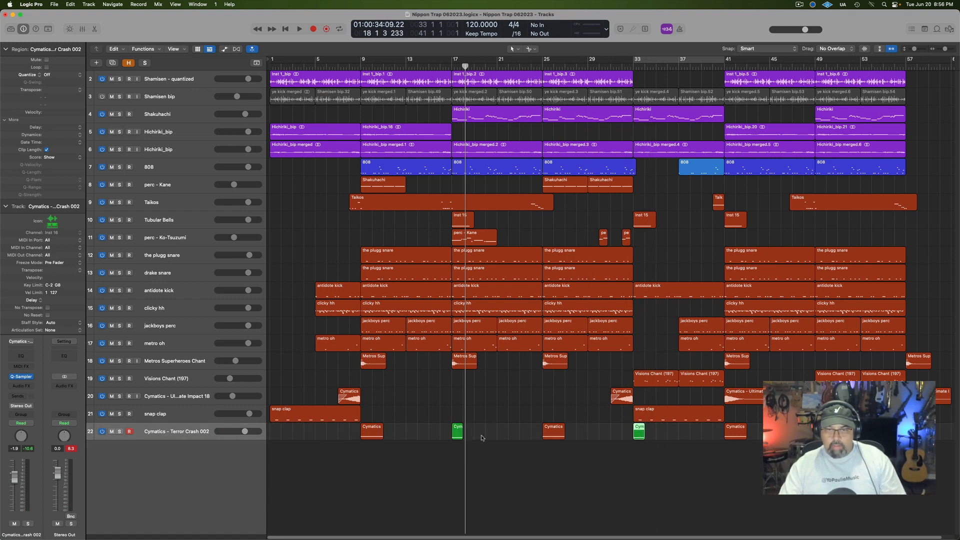
key(alt+c)
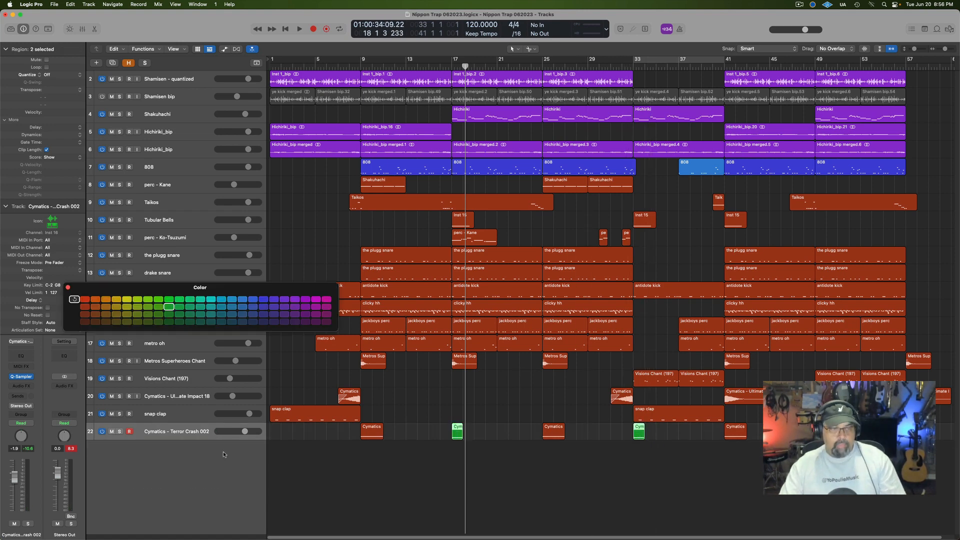
click(67, 288)
key(space)
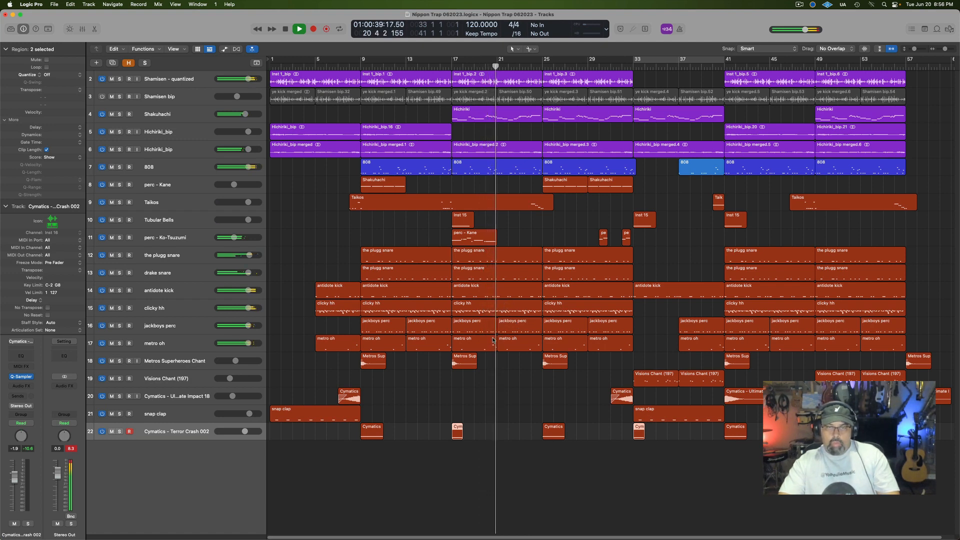
key(space)
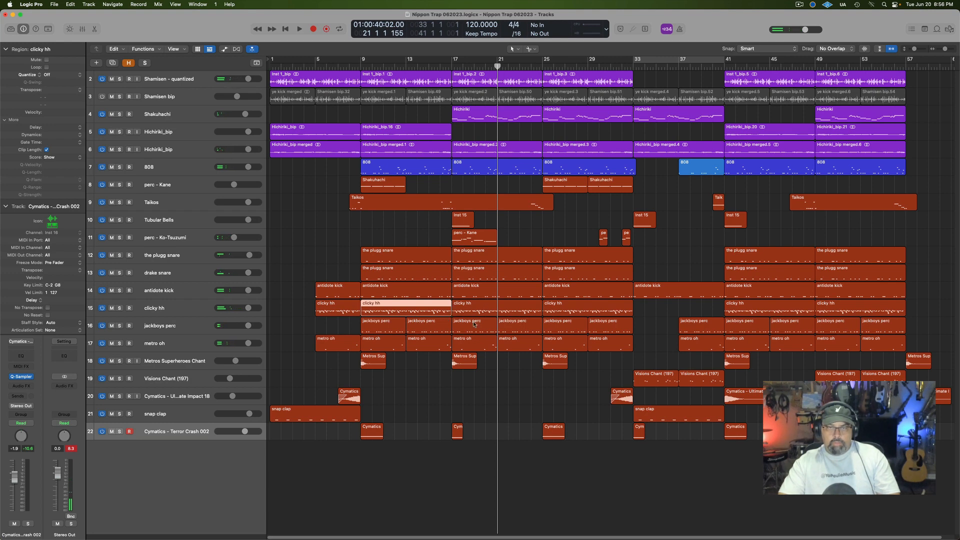
- Remove the clicky hh from bars 17–21 and 25–29, and play the arrangement from bar 9
drag(454, 312, 588, 311)
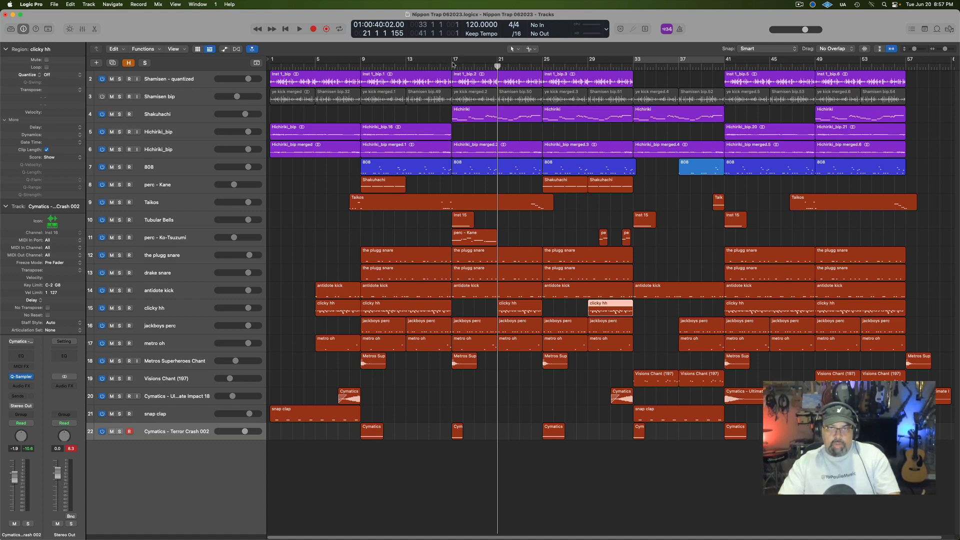
drag(453, 64, 542, 64)
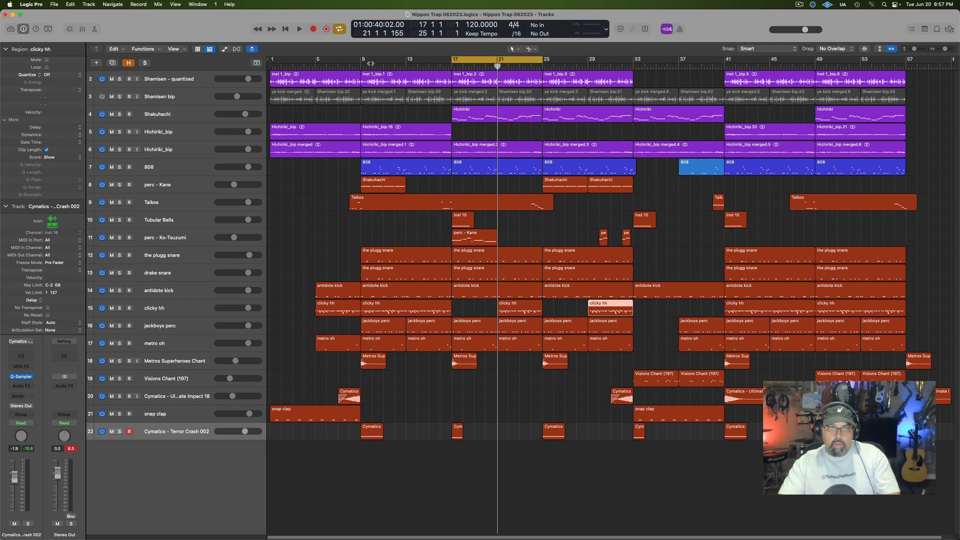
drag(370, 64, 406, 56)
key(space)
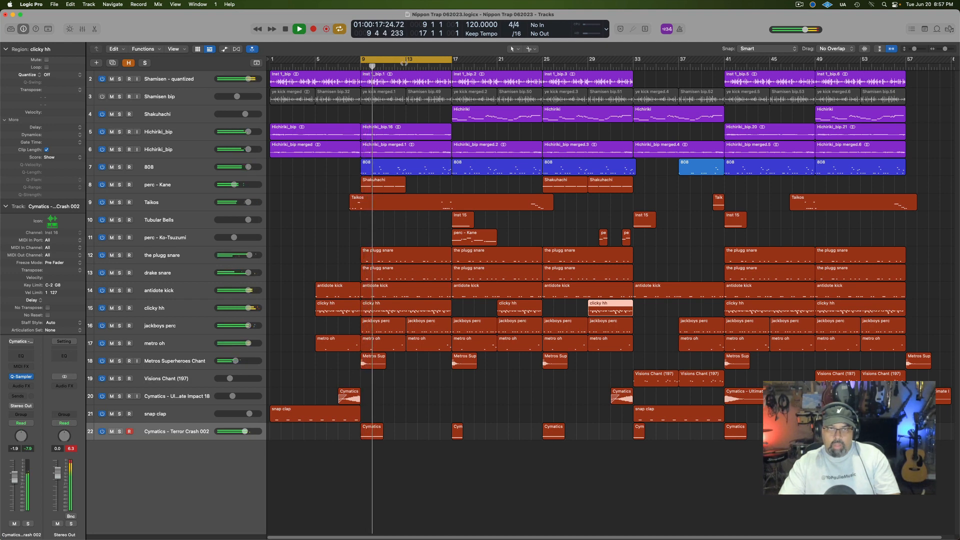
key(c)
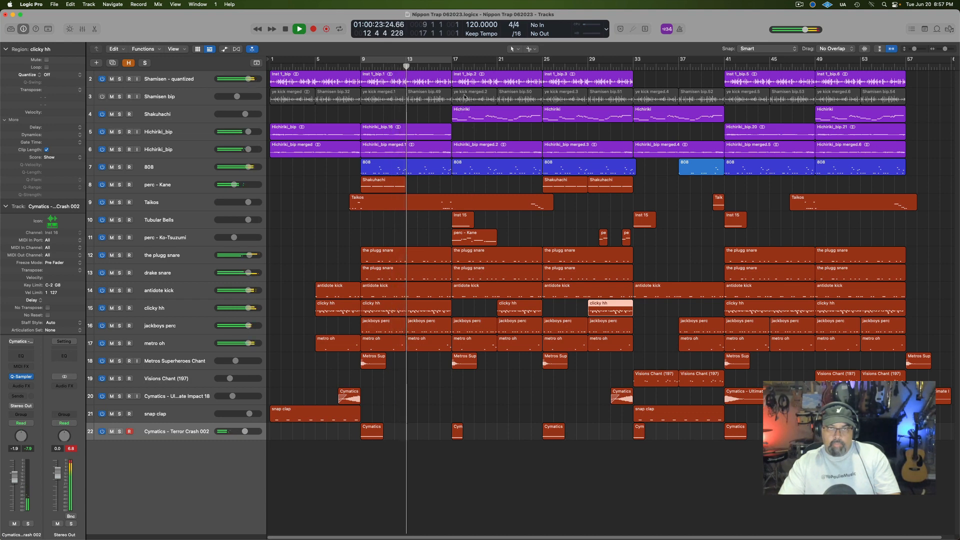
click(441, 56)
click(441, 56)
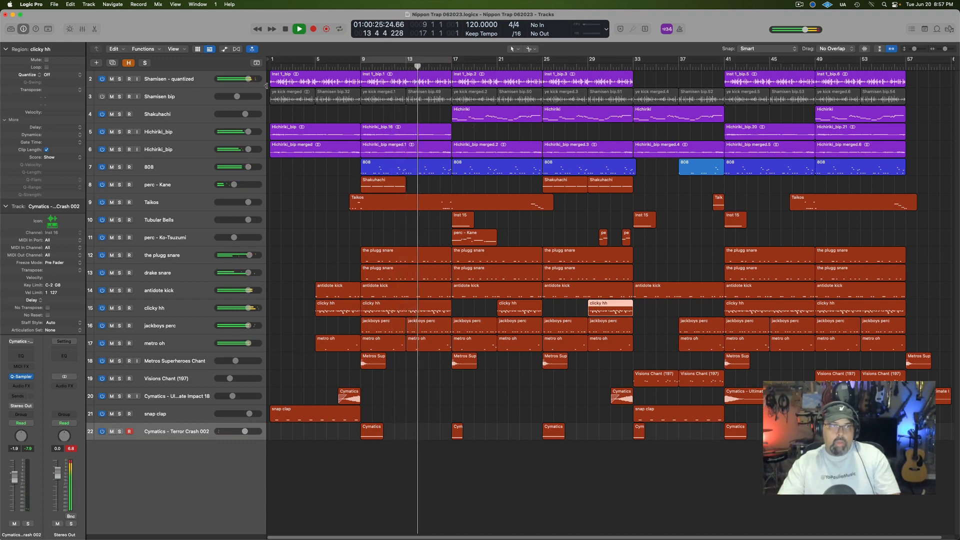
- Add a Channel EQ with low-cut and high-cut filters enabled to the Shamisen - quantized track
click(173, 79)
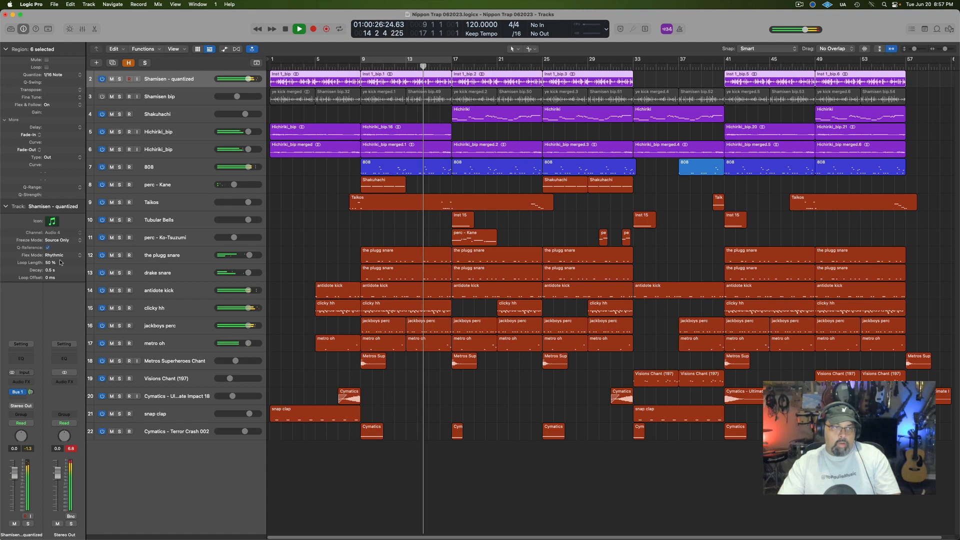
click(22, 356)
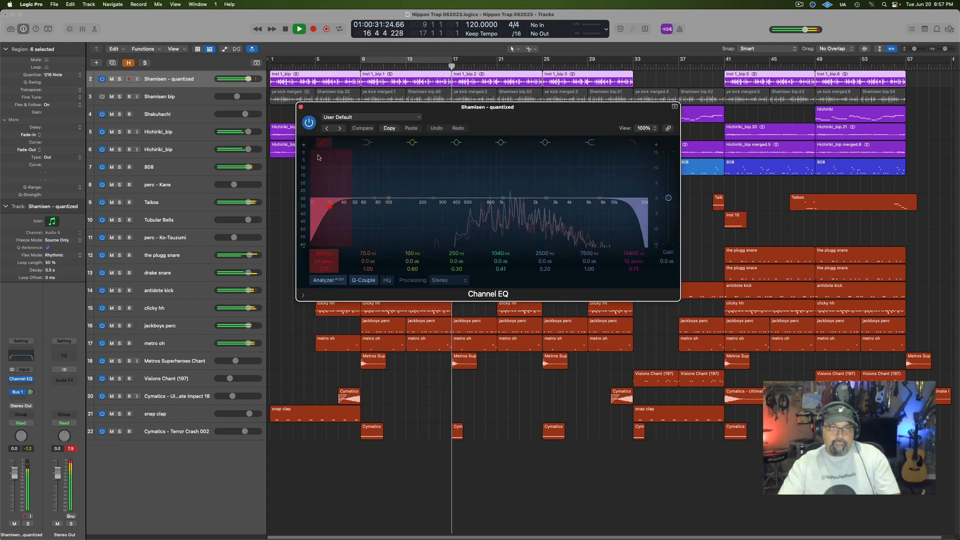
click(300, 107)
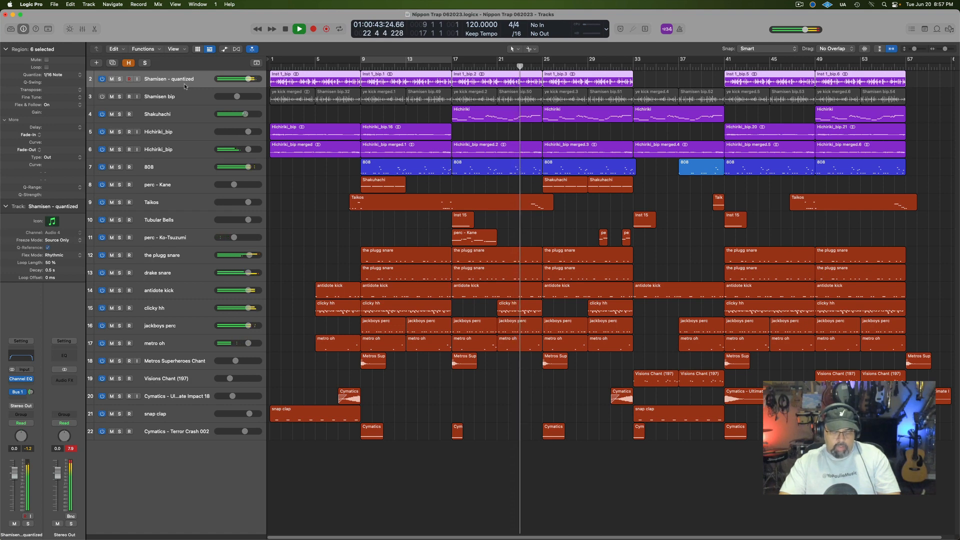
- Show track automation and open the automation parameter choices for the Shamisen - quantized track
key(a)
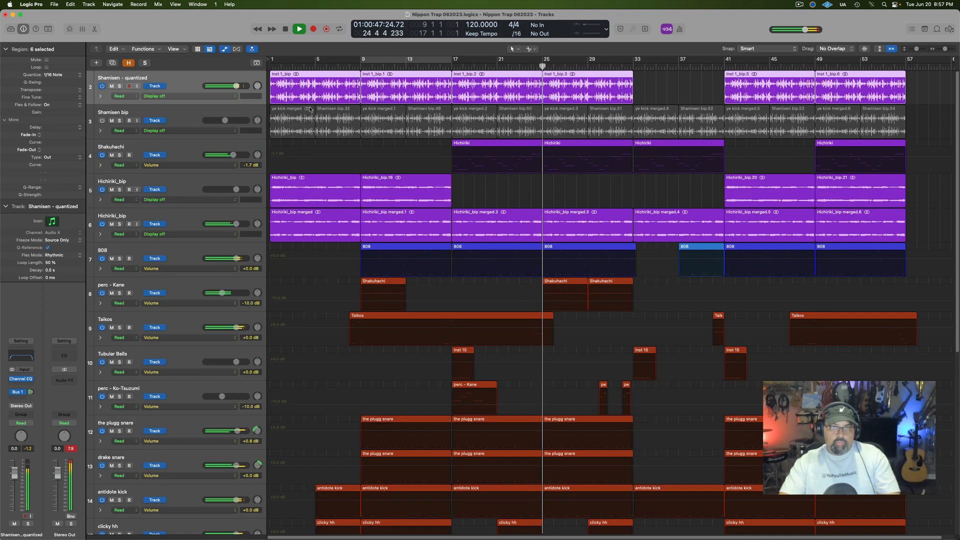
click(194, 96)
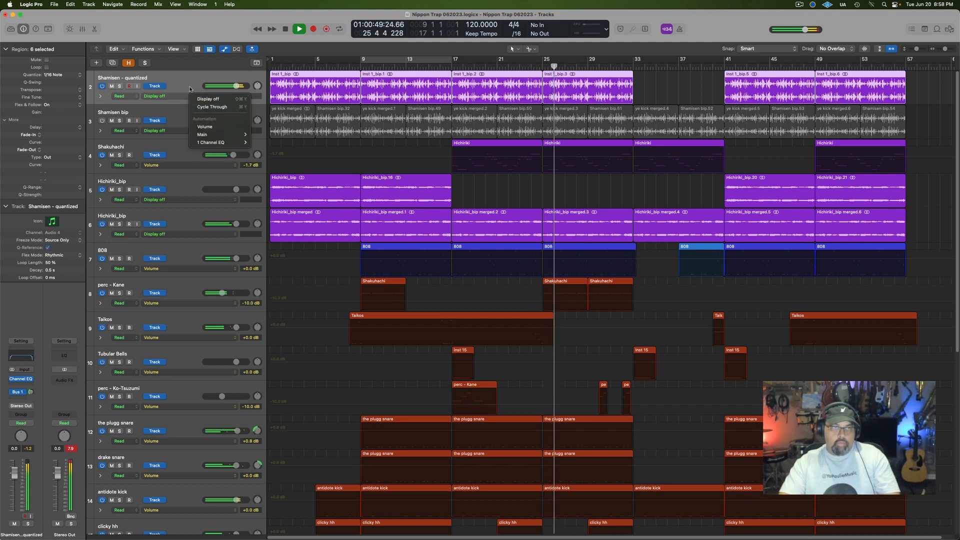
- Show the Channel EQ High Cut Frequency automation on the Shamisen - quantized track and add 14400 Hz points at bars 17 and 25
mouse_move(230, 142)
click(287, 144)
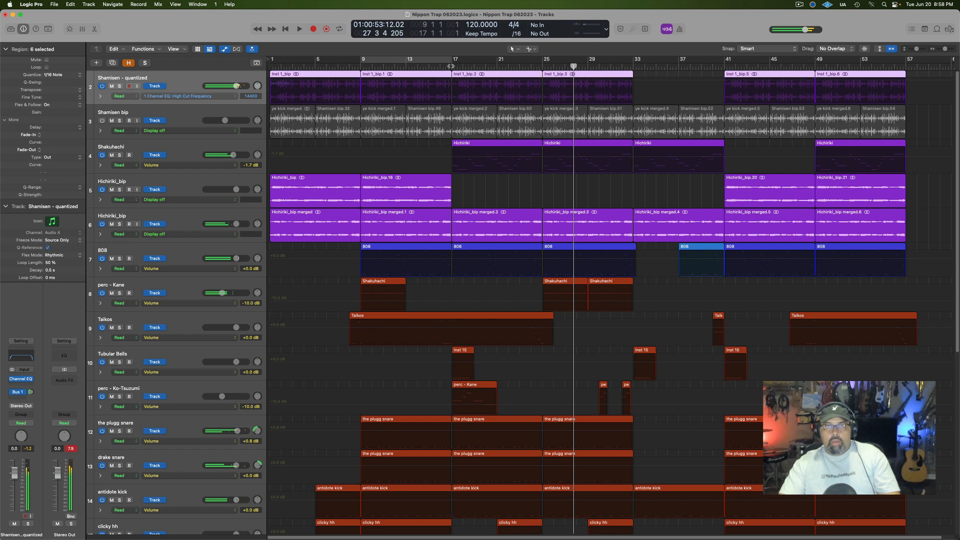
click(450, 66)
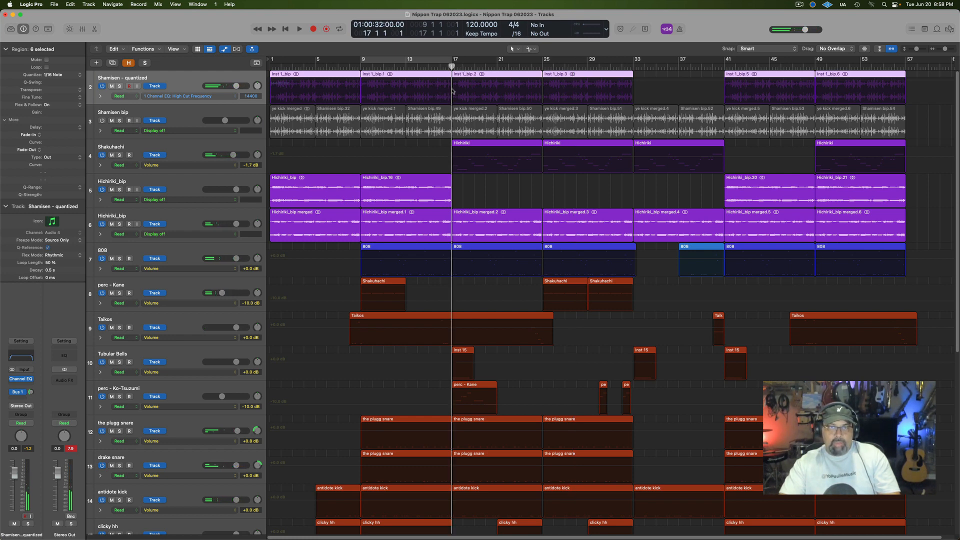
click(453, 93)
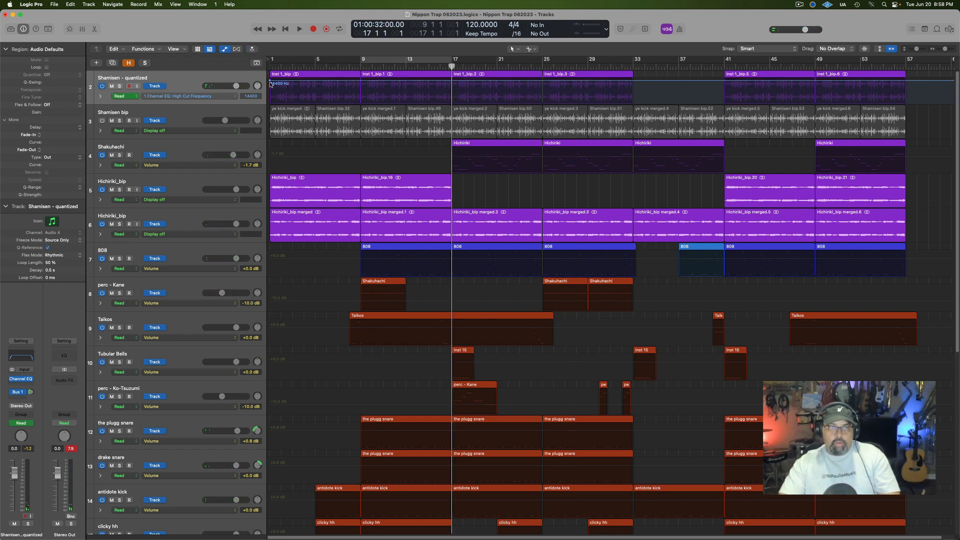
click(190, 96)
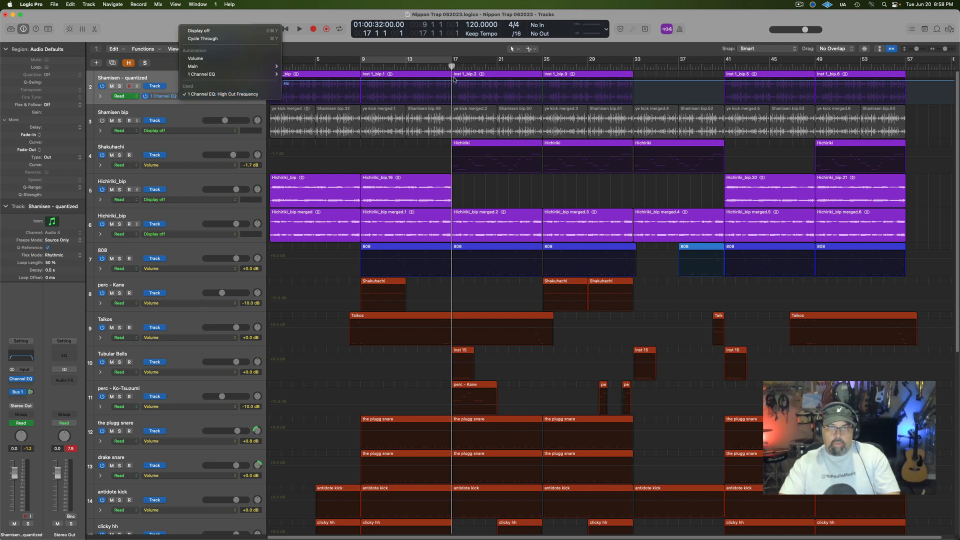
click(453, 80)
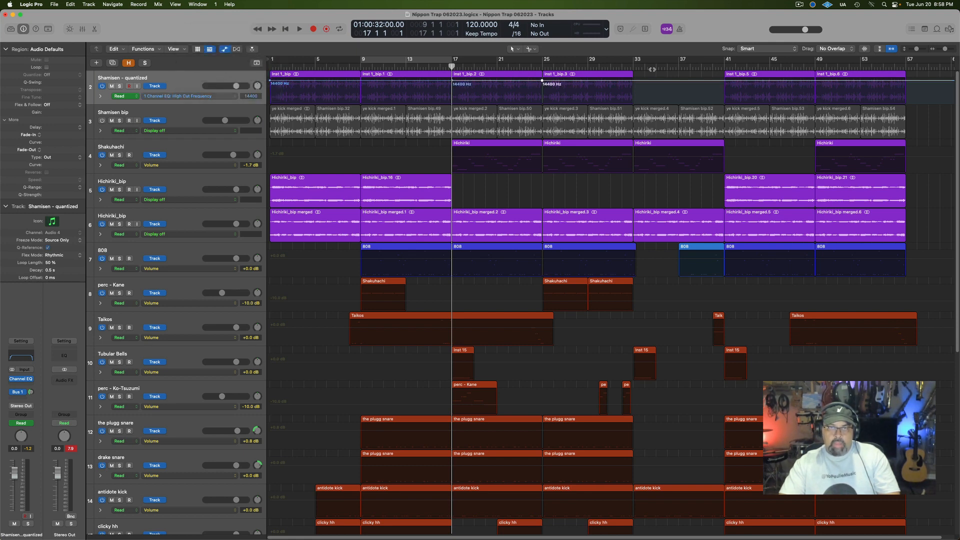
- Lower the Shamisen - quantized track's High Cut Frequency automation between bars 17 and 25 to 454 Hz
click(951, 50)
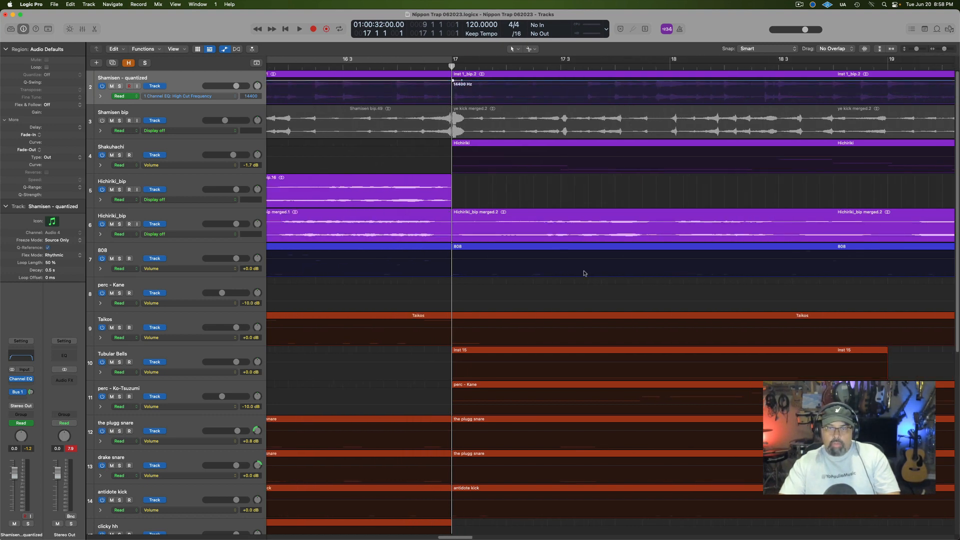
drag(453, 537, 547, 533)
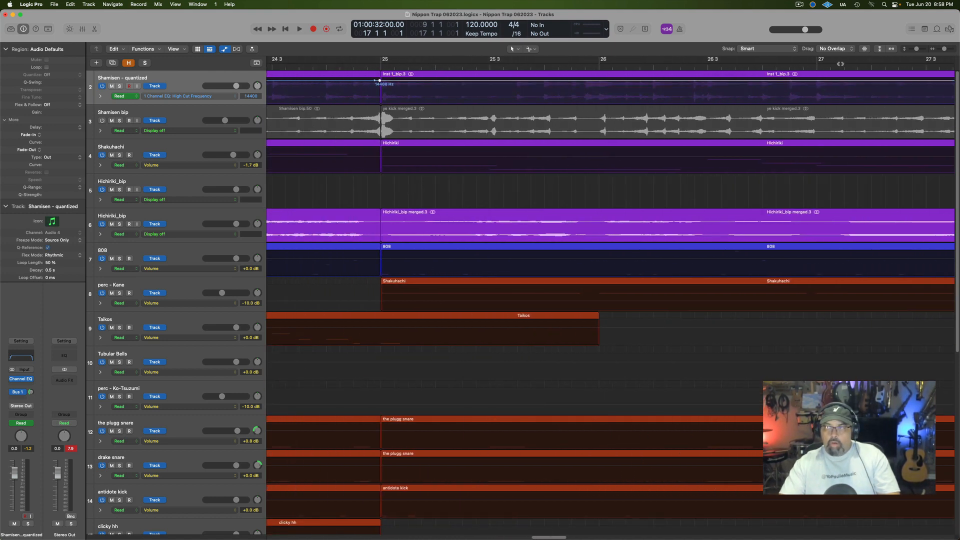
drag(944, 50, 941, 53)
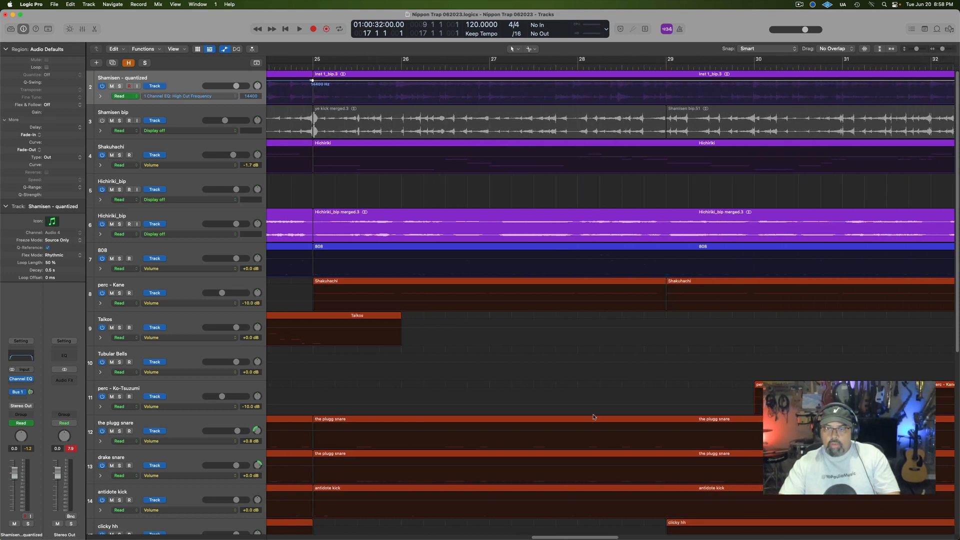
scroll(670, 451, left, 10)
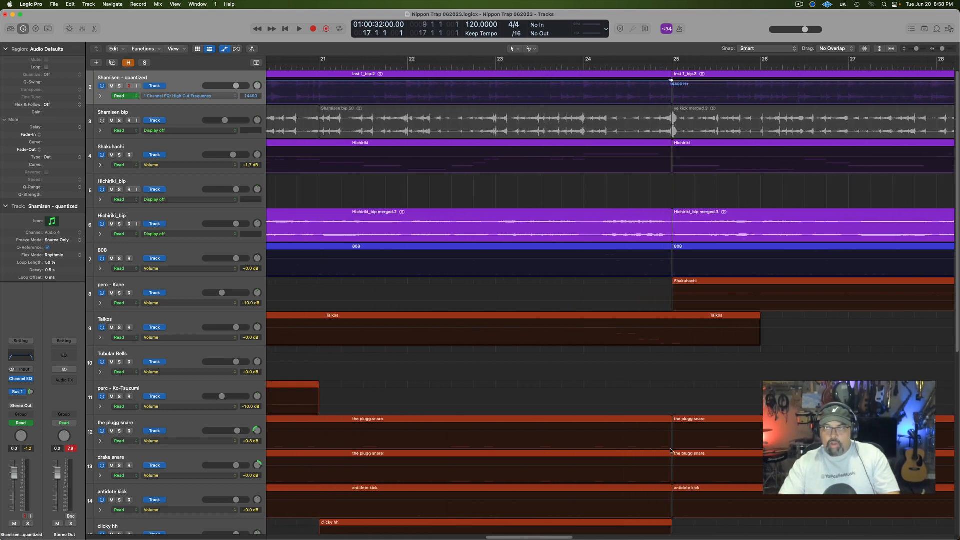
drag(946, 49, 939, 54)
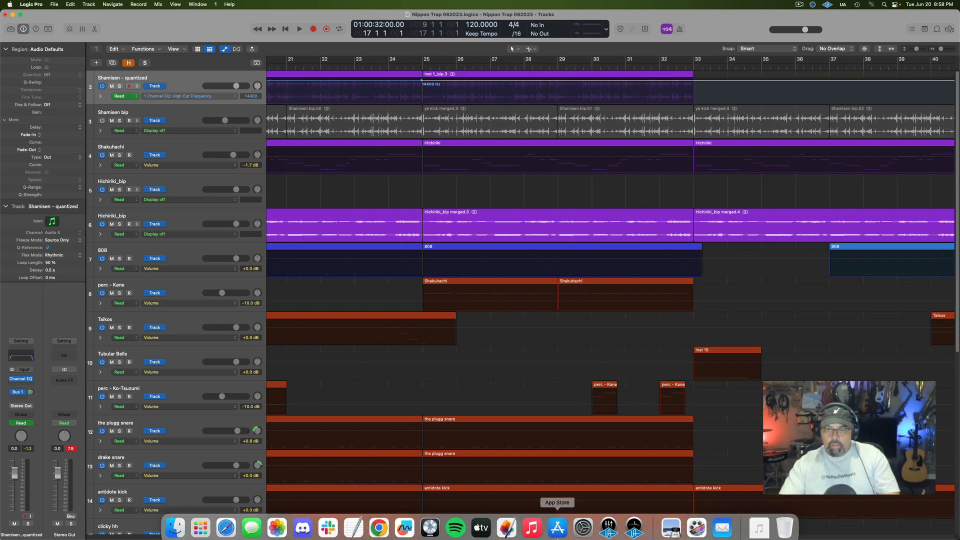
scroll(520, 538, left, 5)
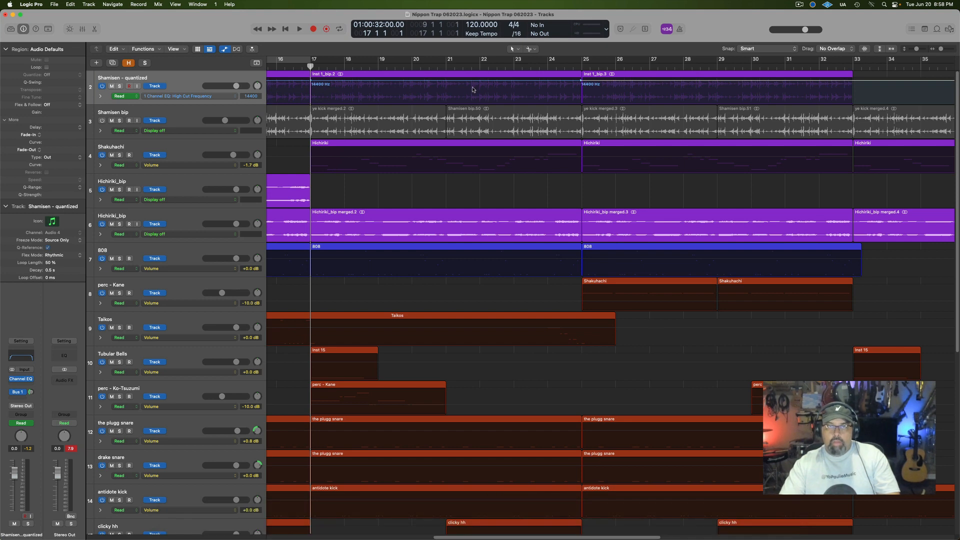
drag(473, 81, 473, 96)
drag(940, 49, 937, 50)
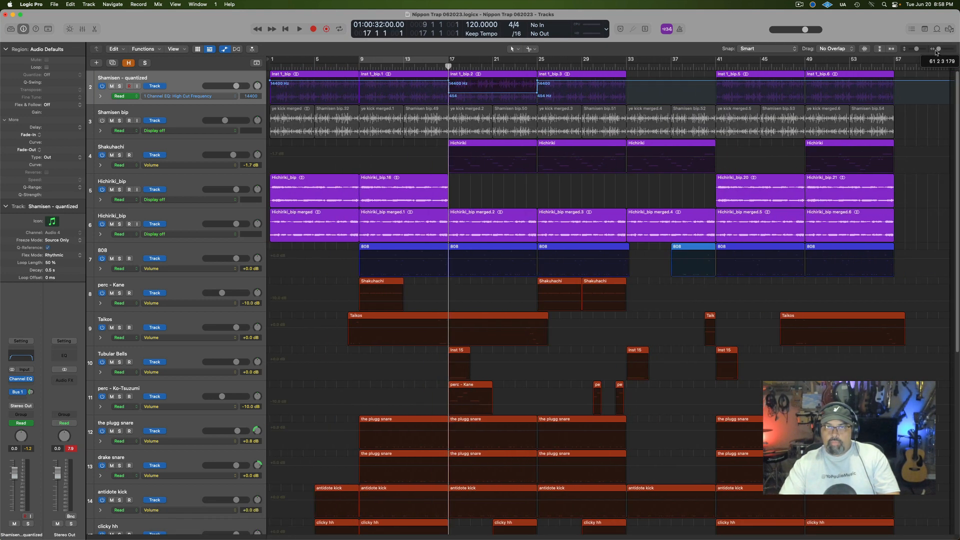
- Solo the Shamisen - quantized track and lower its high cut between bars 17 and 25 to 254 Hz during playback
click(120, 86)
key(space)
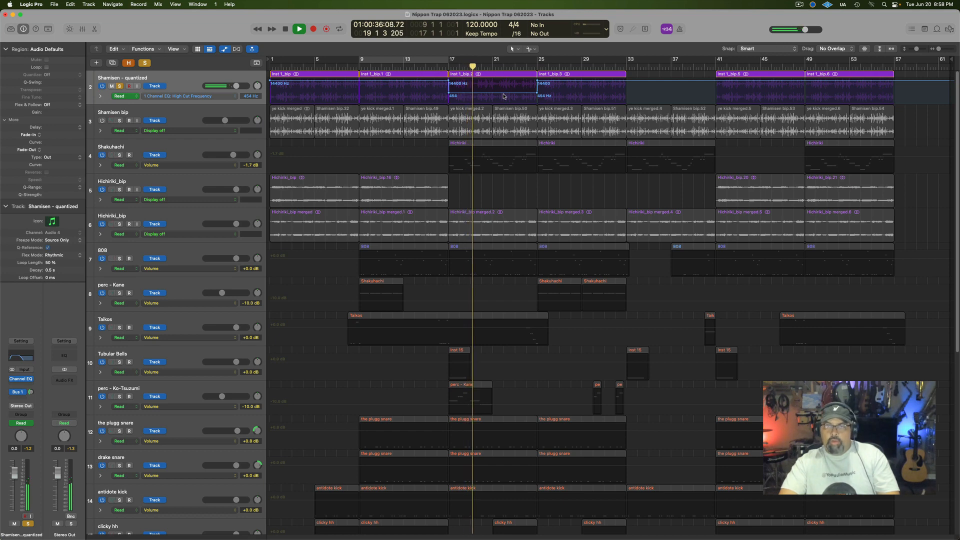
drag(504, 94, 504, 98)
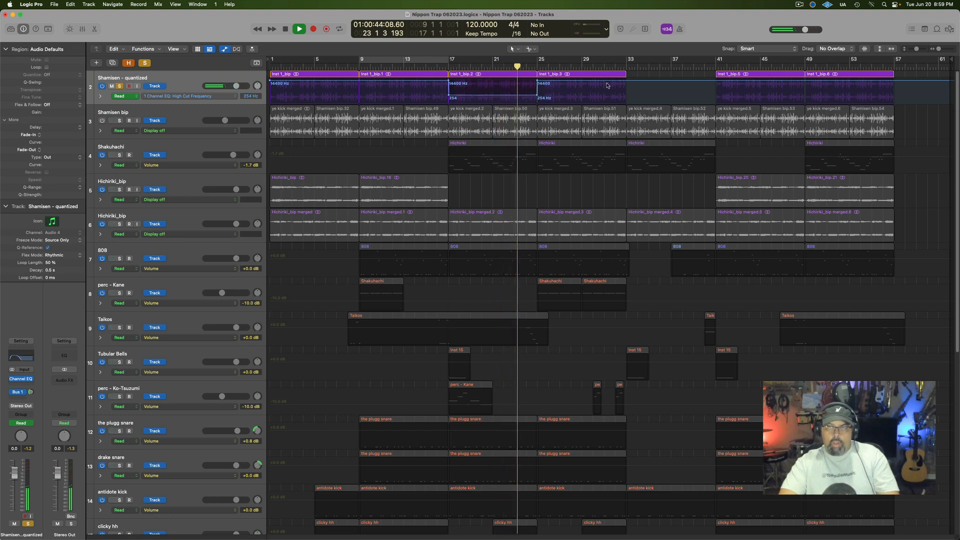
- Automate the shamisen's high cut to ramp from about 140 Hz at bar 41 up to 14400 Hz at bar 49
click(715, 81)
drag(715, 81, 715, 96)
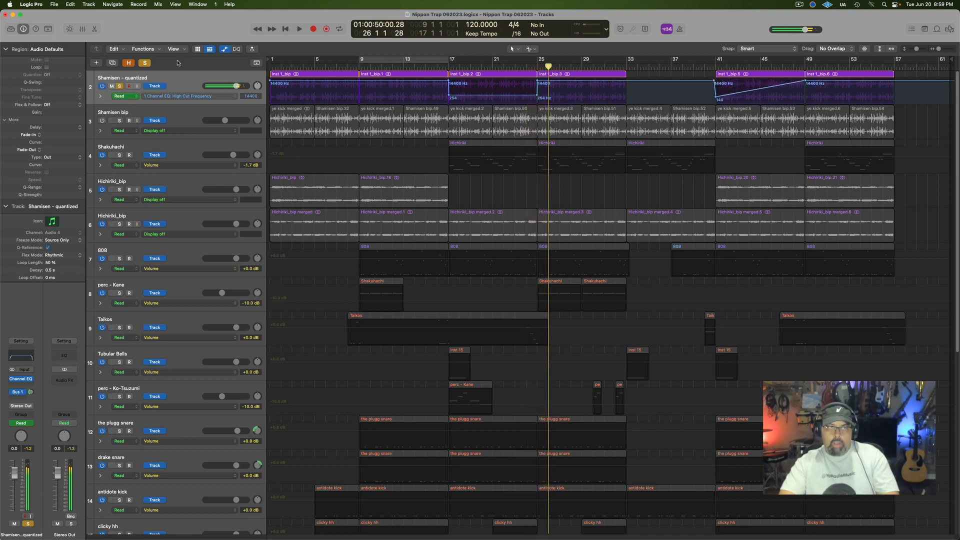
- Turn off solo and set the shamisen's high cut between bars 17 and 25 to 282 Hz while playing the full mix
click(144, 63)
key(space)
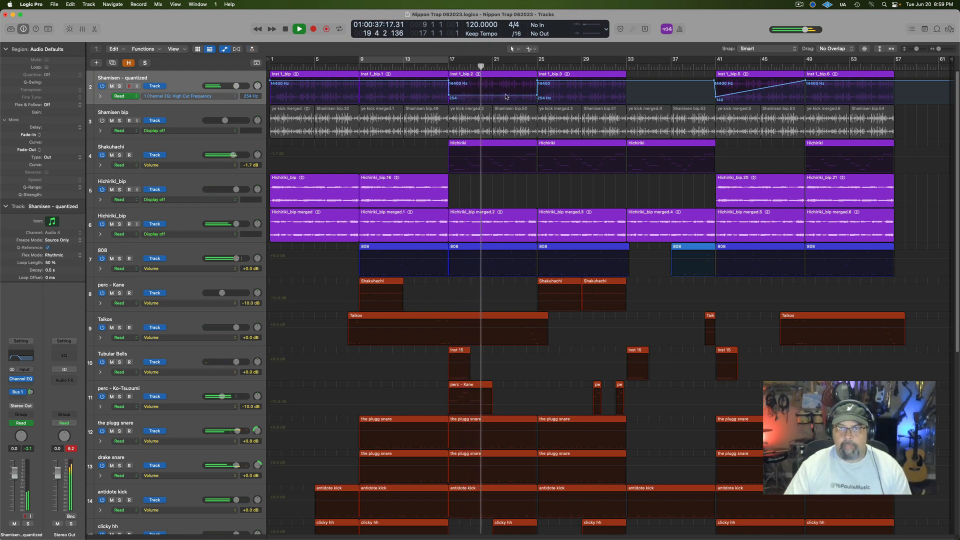
drag(506, 99, 506, 98)
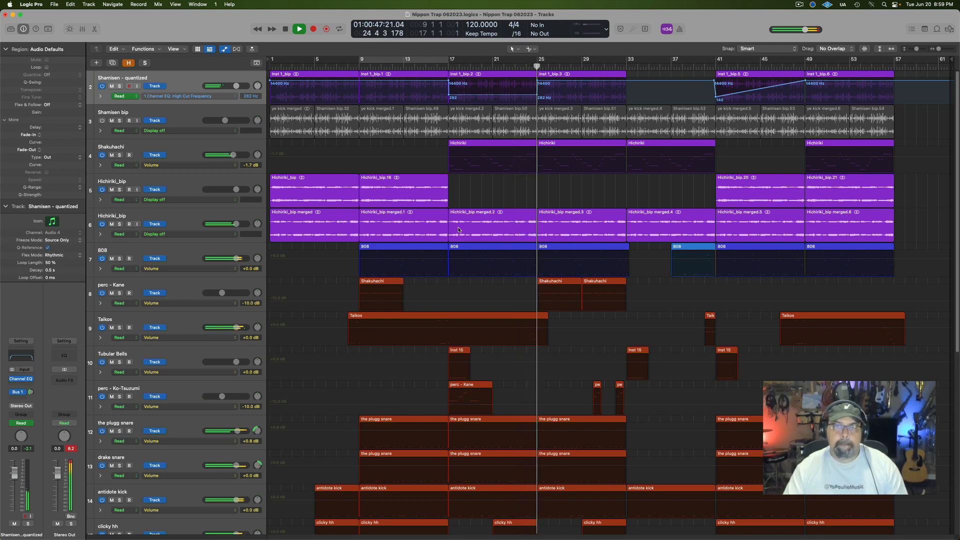
- Solo the Hichiriki_bip track with the merged regions and transpose its Hichiriki_bip merged.3 region at bar 25 by -12
click(191, 215)
click(119, 224)
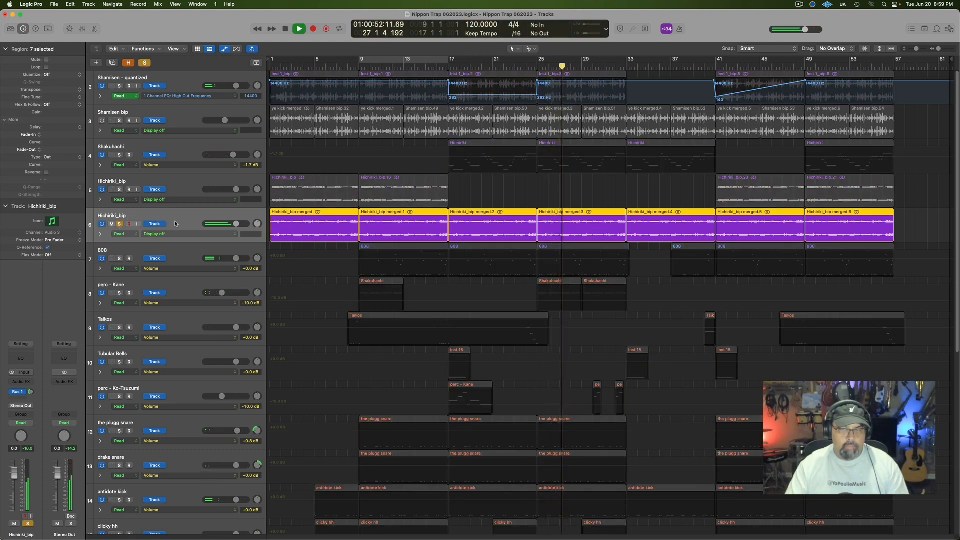
key(space)
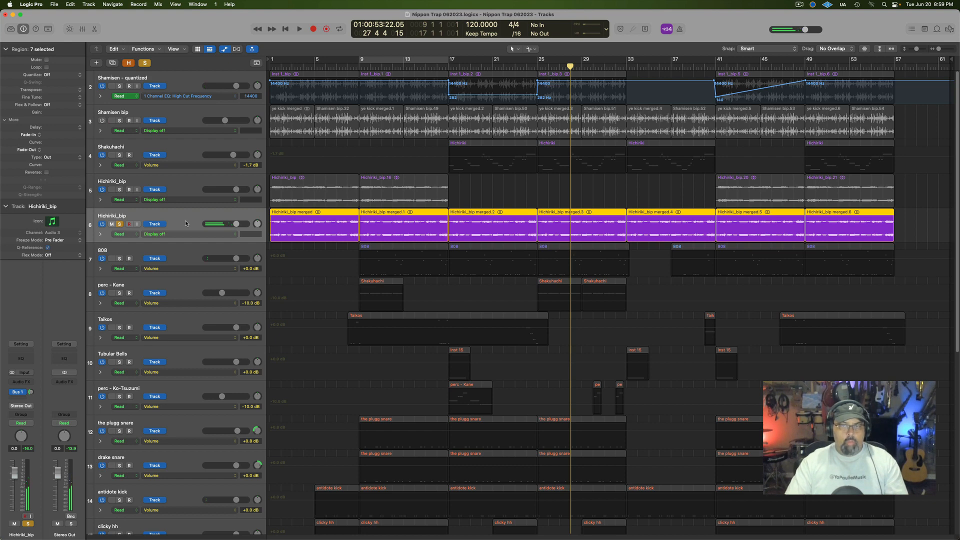
click(504, 203)
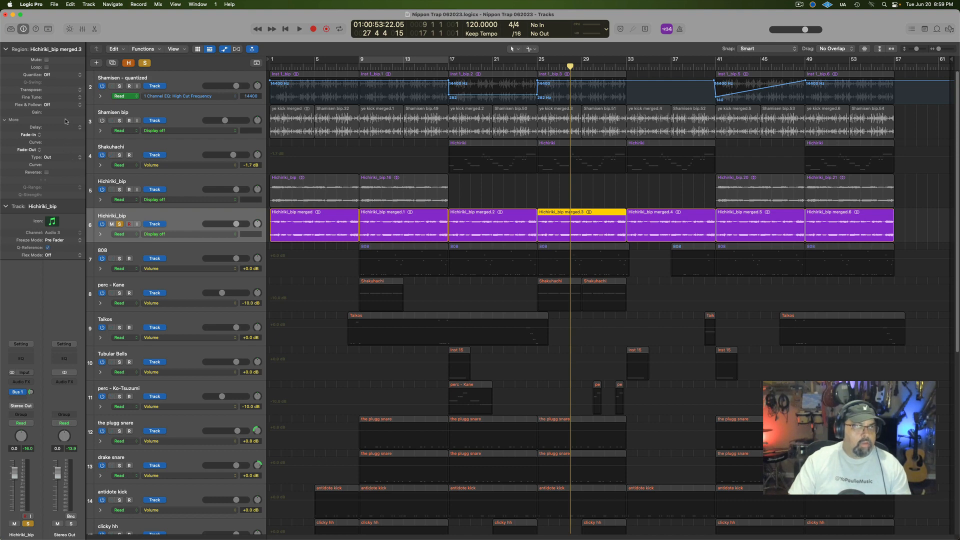
click(79, 90)
click(69, 98)
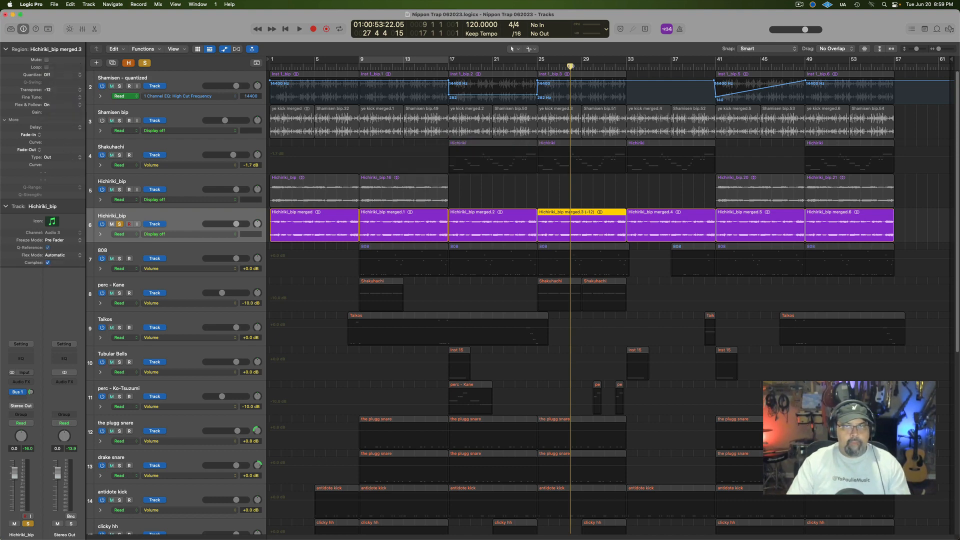
- Audition the transposed region in solo, turn solo off, and listen to the full mix from bar 23
key(shift+space)
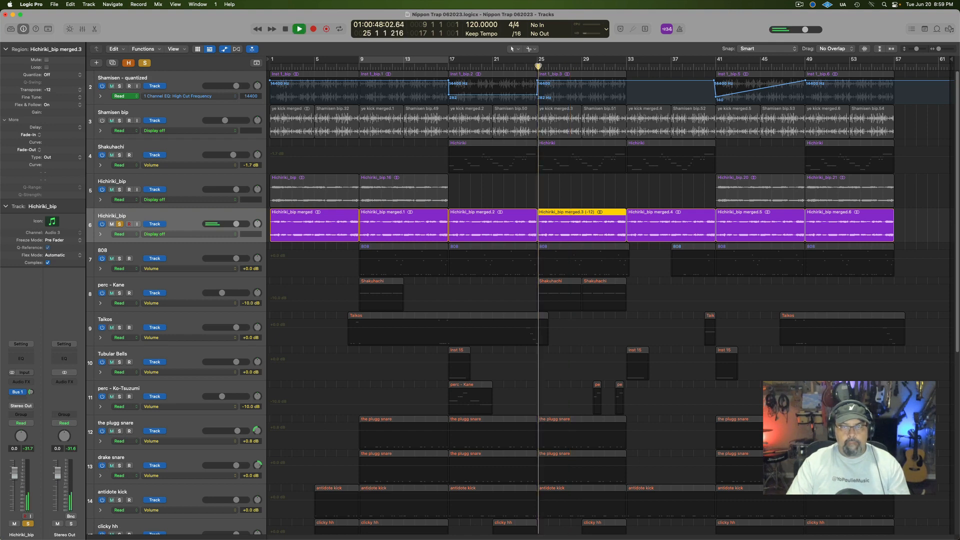
click(145, 62)
key(space)
click(519, 66)
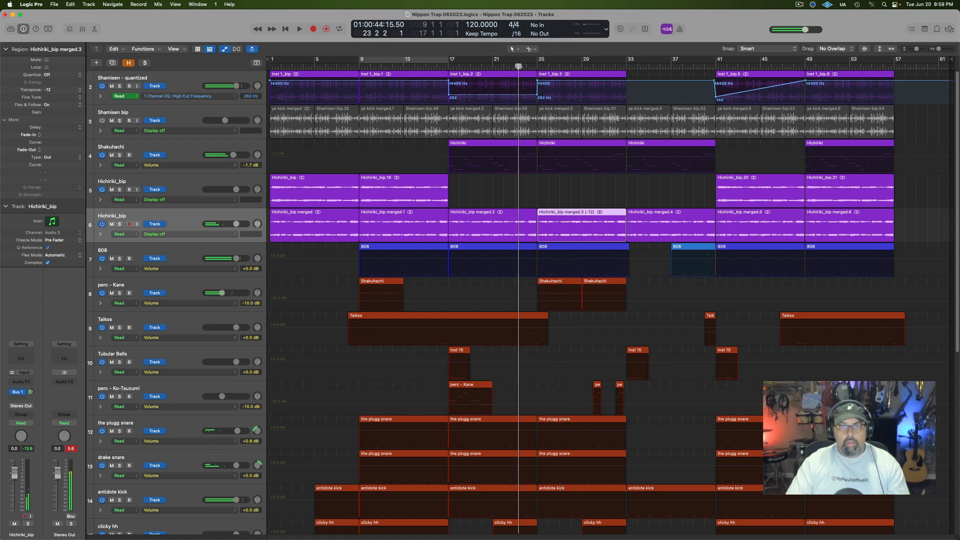
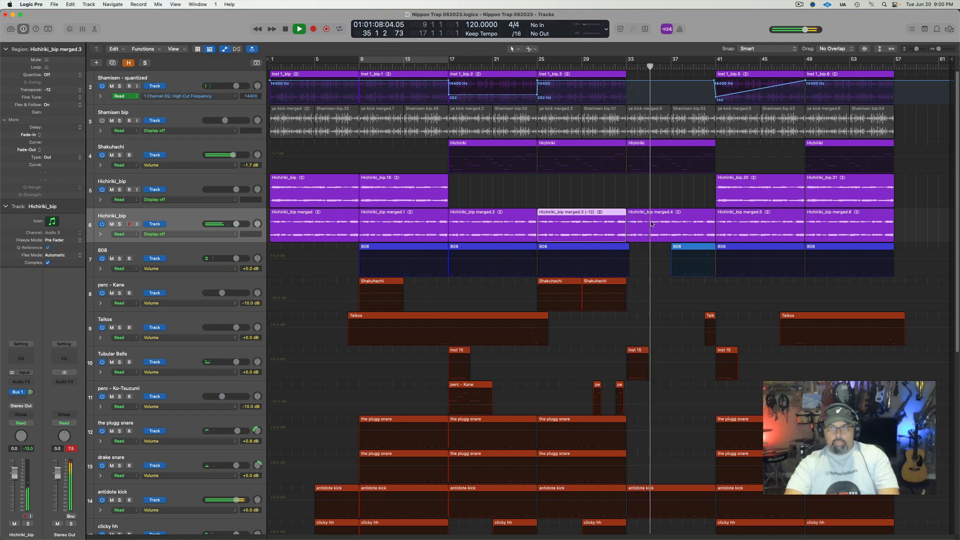
key(space)
- Duplicate the Hichiriki_bip track with the merged regions and copy its Hichiriki_bip merged.4 region to the new track at bar 33
click(186, 218)
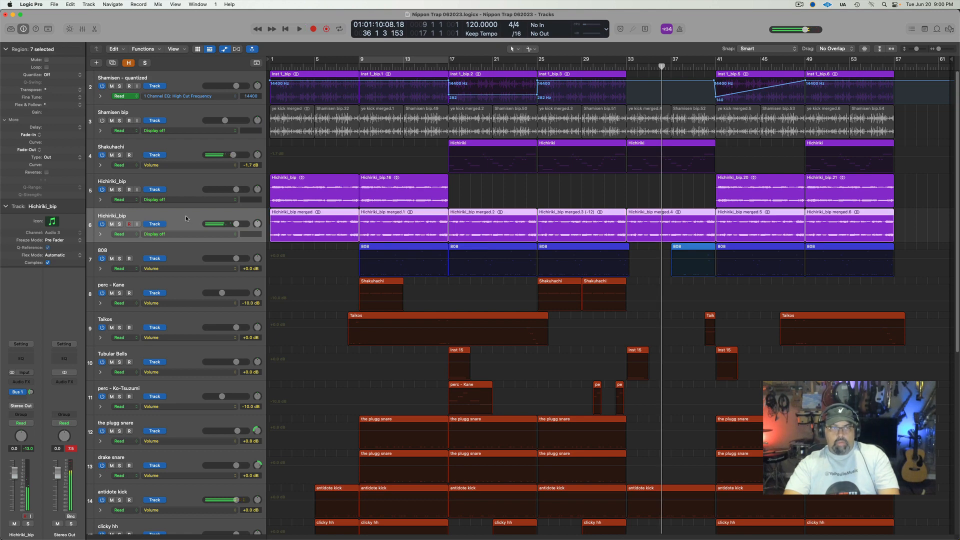
click(112, 63)
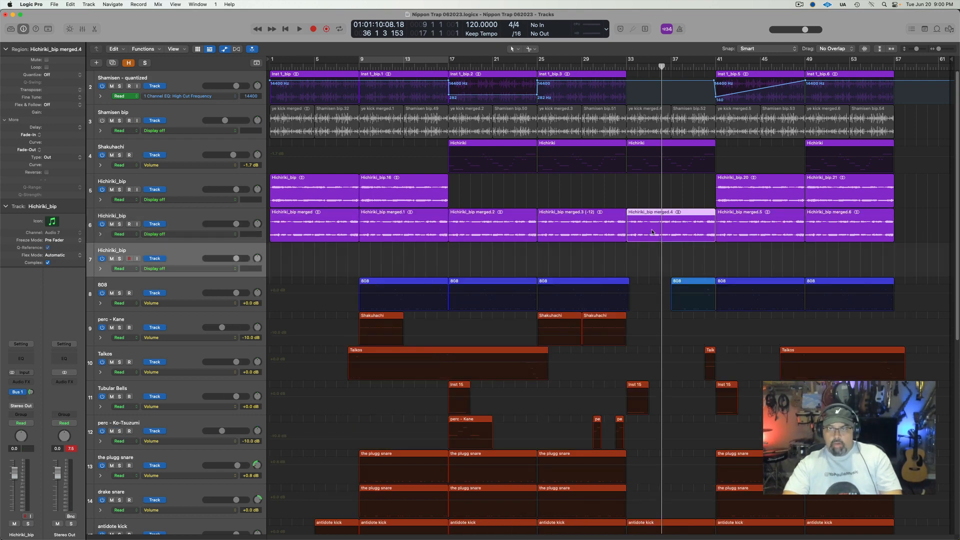
drag(652, 231, 653, 257)
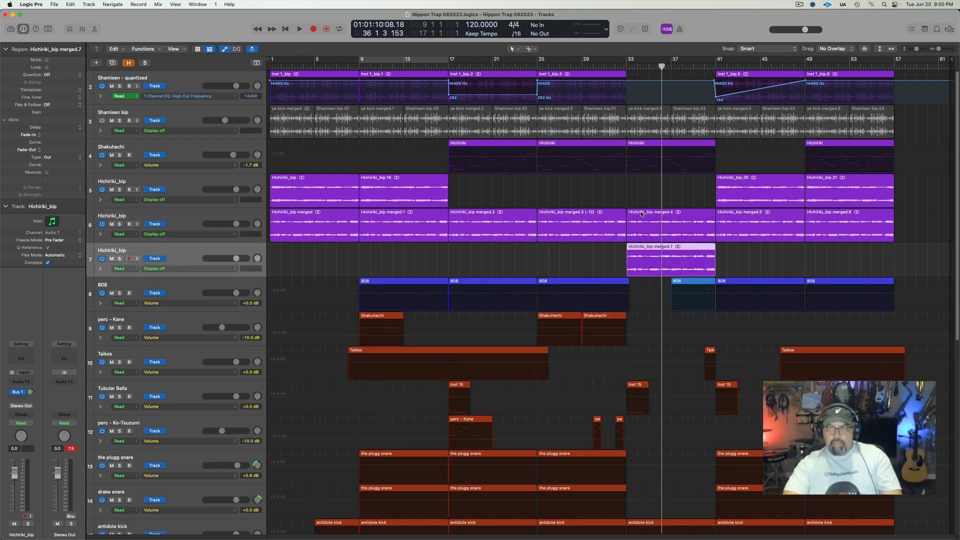
- Transpose the copied region by -12 and audition it from bar 33, both soloed and in the full mix
click(639, 263)
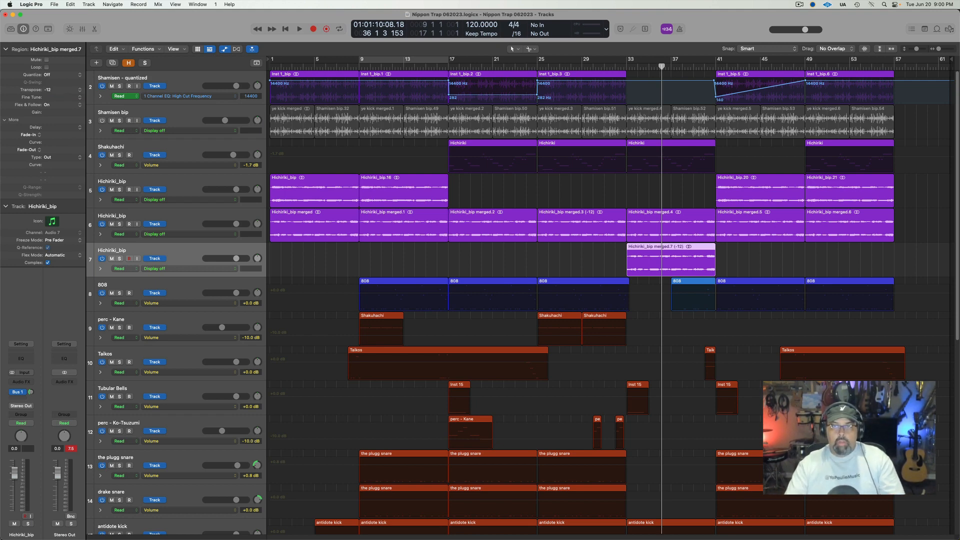
key(space)
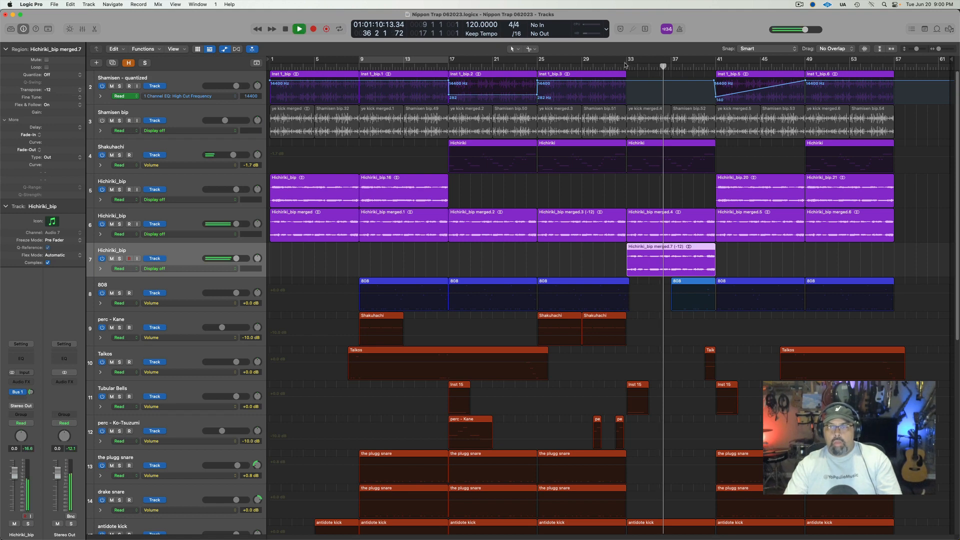
click(626, 63)
click(121, 260)
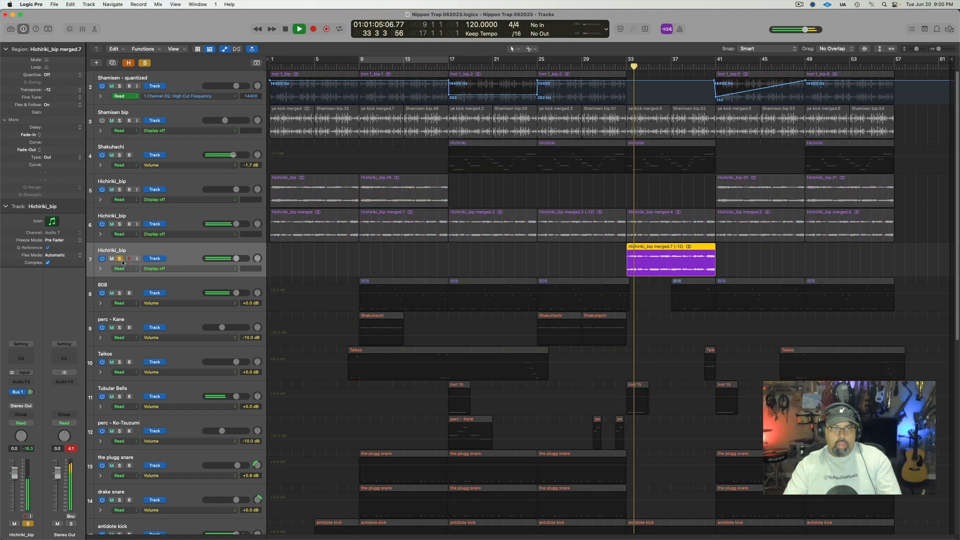
click(120, 260)
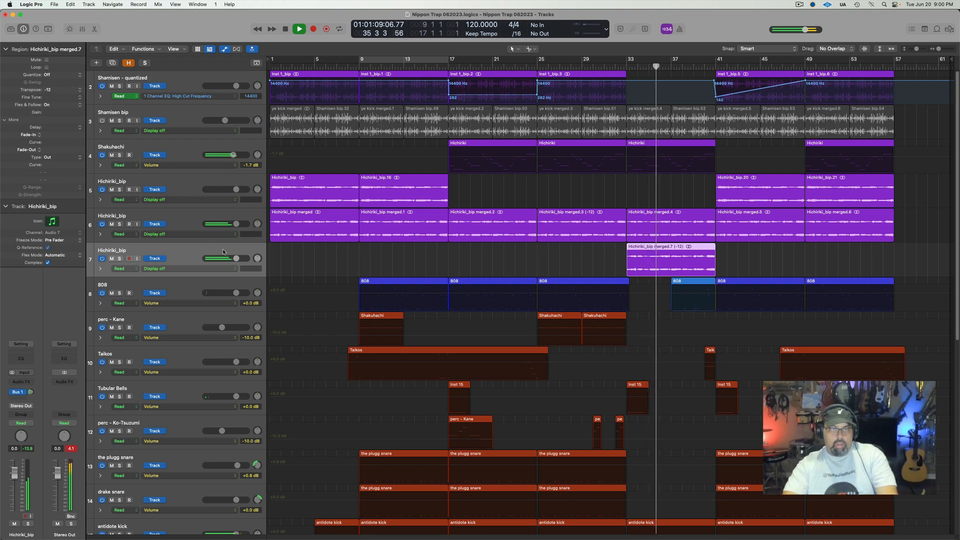
- Set the duplicated Hichiriki_bip track's volume to -5.5 dB during playback and hide the automation lanes
drag(237, 259, 226, 259)
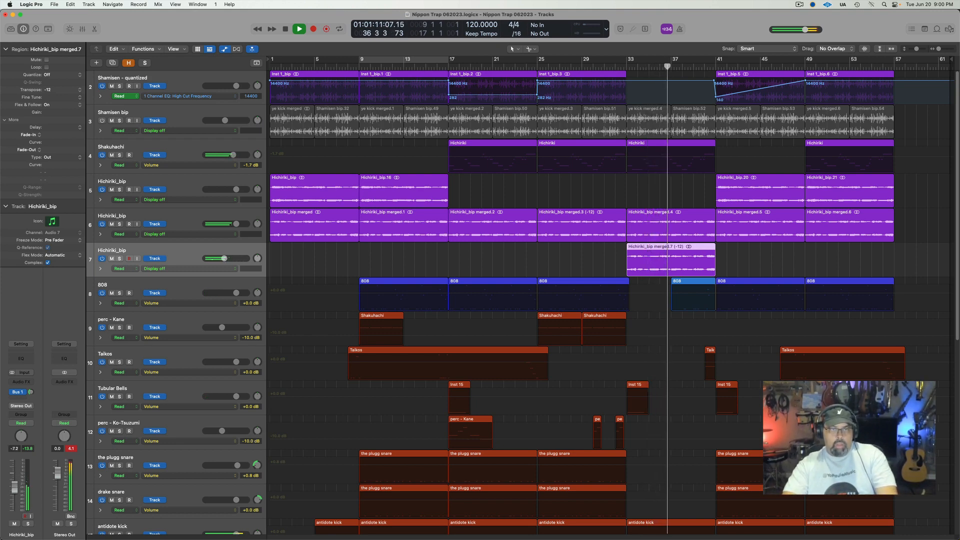
key(space)
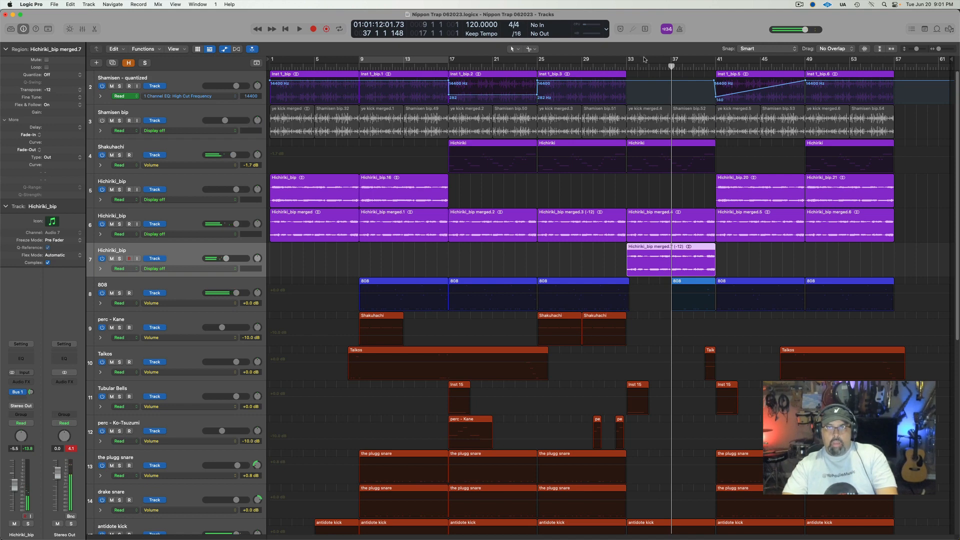
key(space)
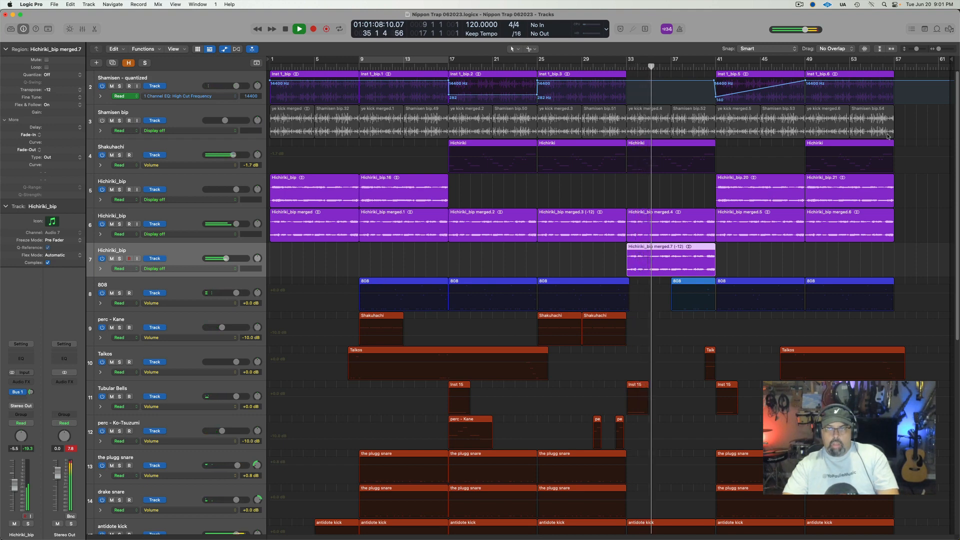
key(a)
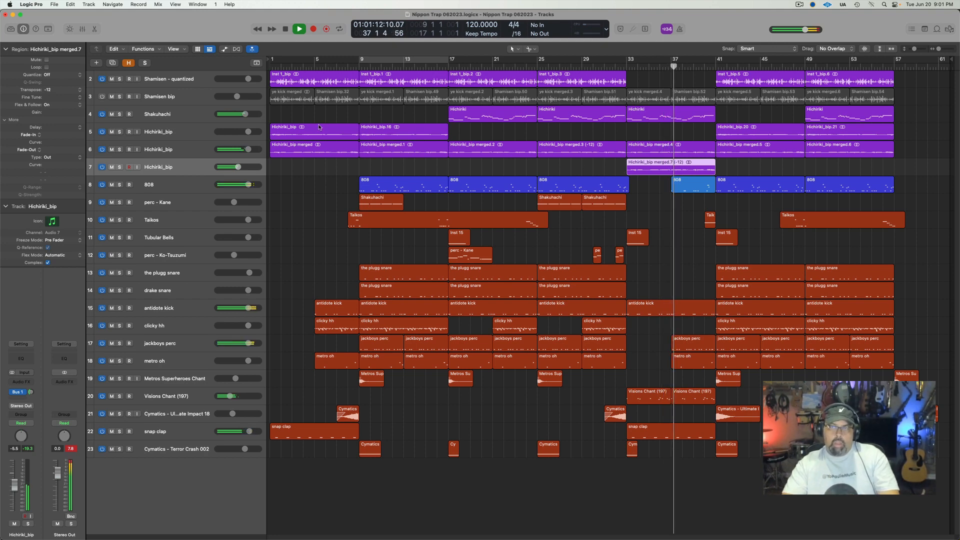
- Set the cycle range to bars 33–41, bounce the Shakuhachi track's bar 33 region in place to a new track, and transpose the bounce by -12
click(191, 116)
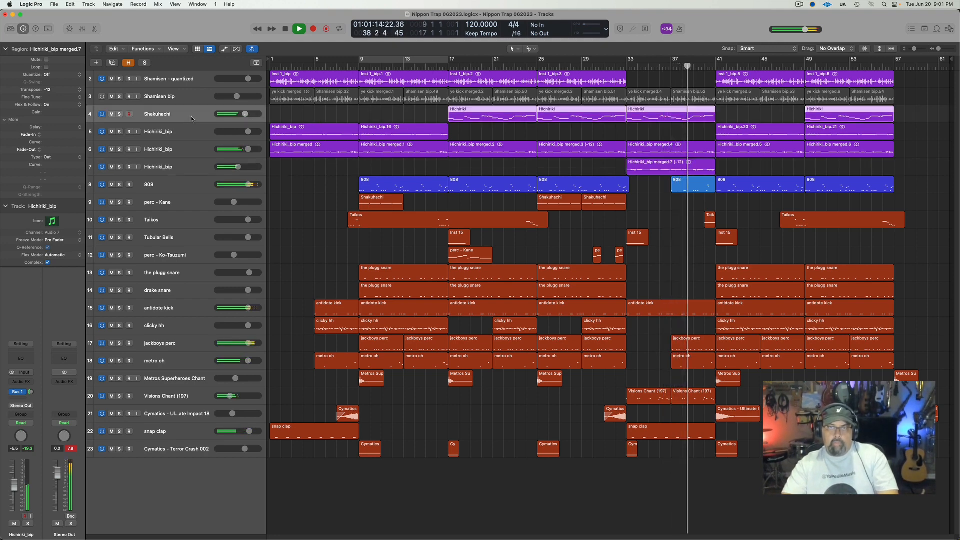
click(652, 134)
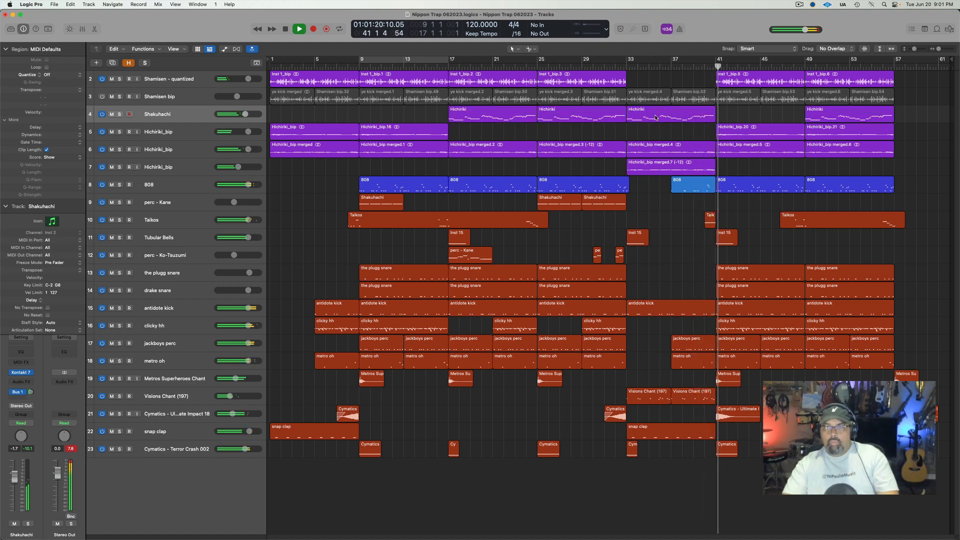
key(space)
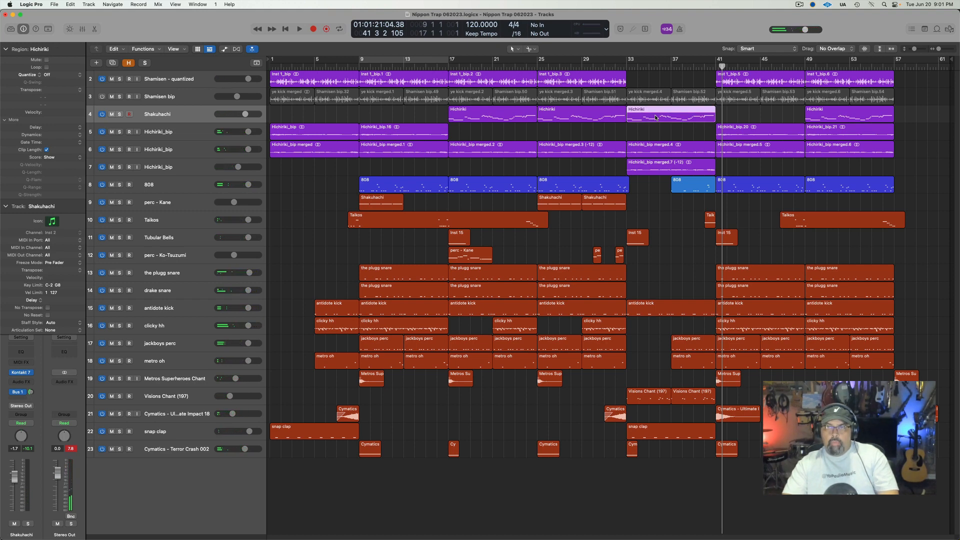
drag(629, 61, 718, 59)
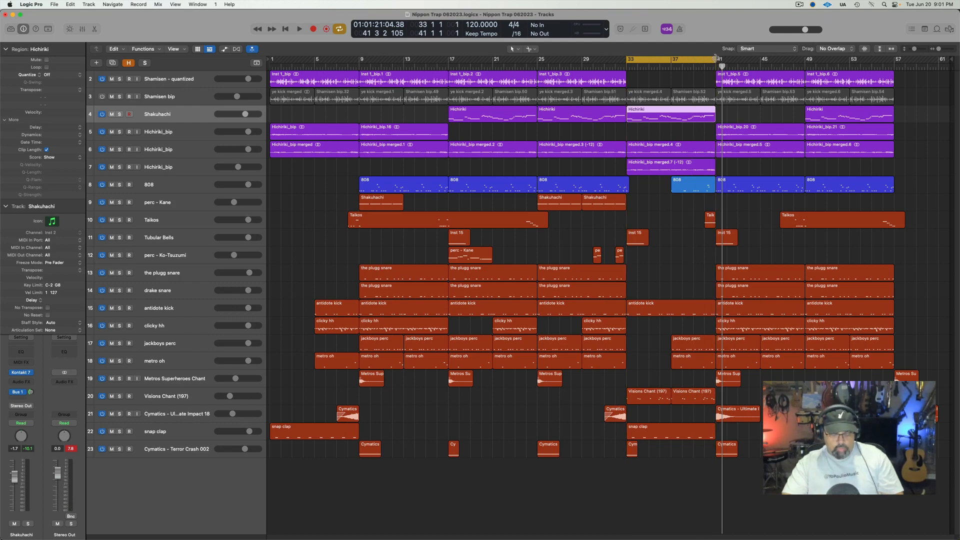
key(ctrl+b)
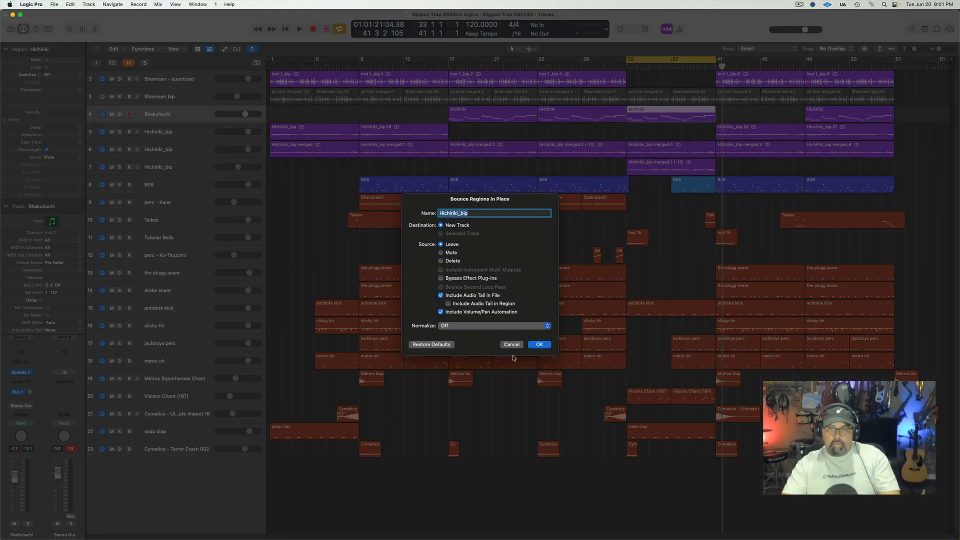
click(540, 346)
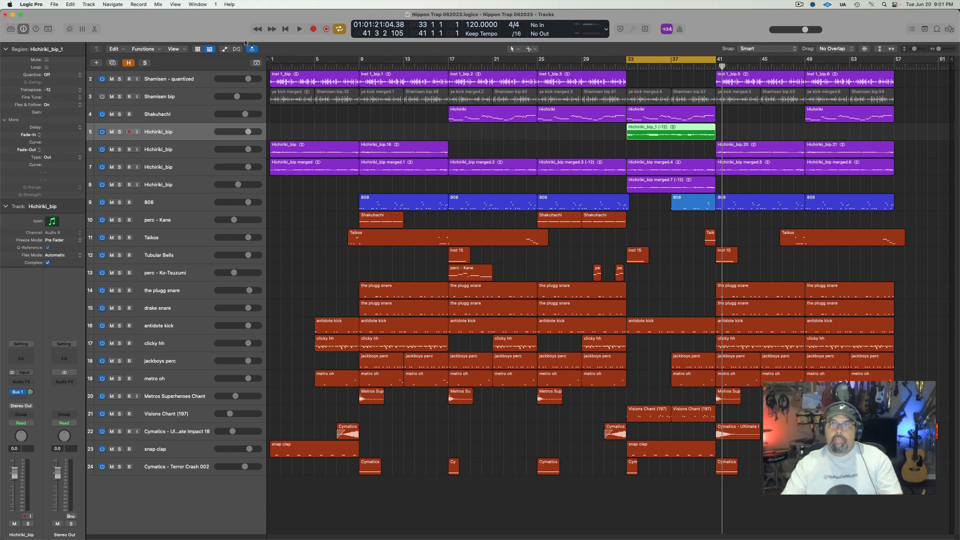
- Solo the Shakuhachi and bounced tracks, set the bounced track's volume to -9.2 dB, and turn solo and cycle off after auditioning
key(space)
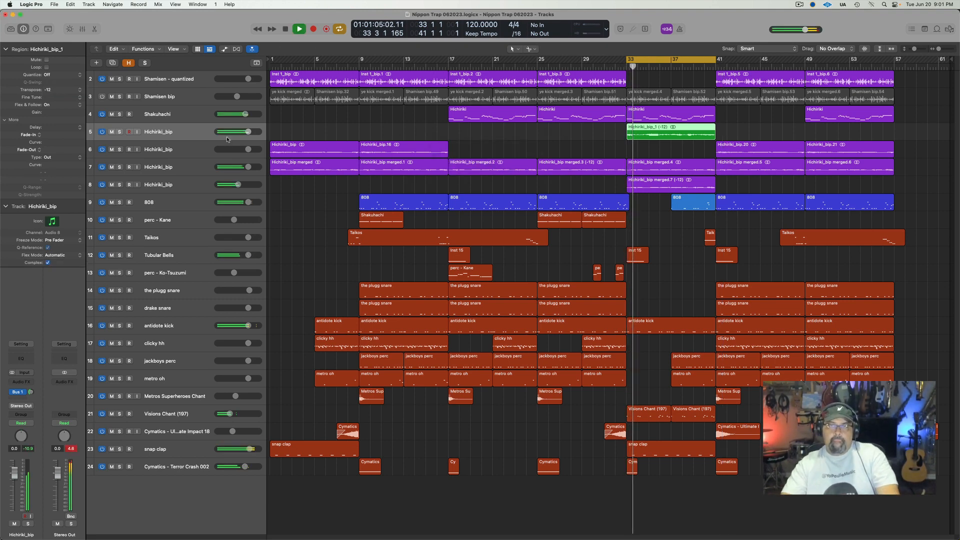
key(space)
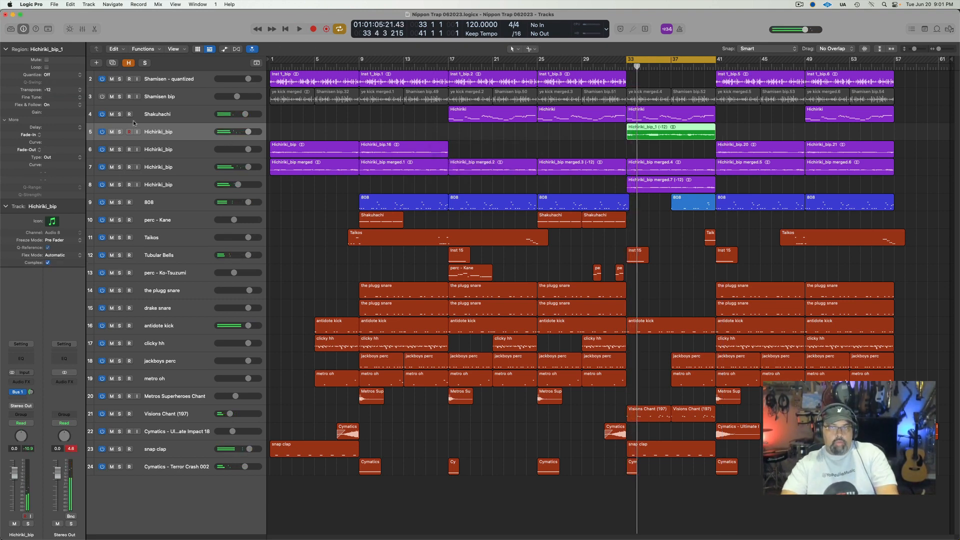
click(120, 131)
click(119, 114)
key(space)
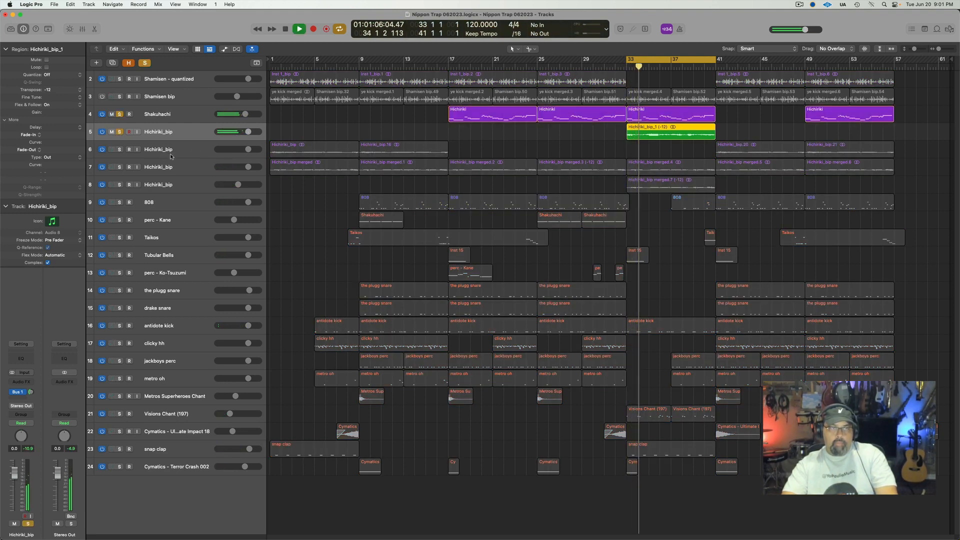
drag(248, 132, 234, 132)
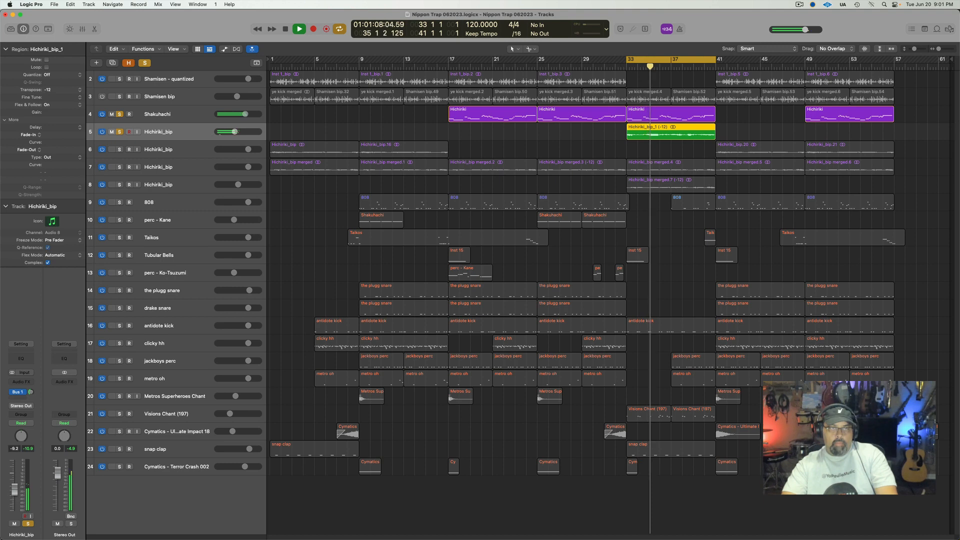
click(145, 62)
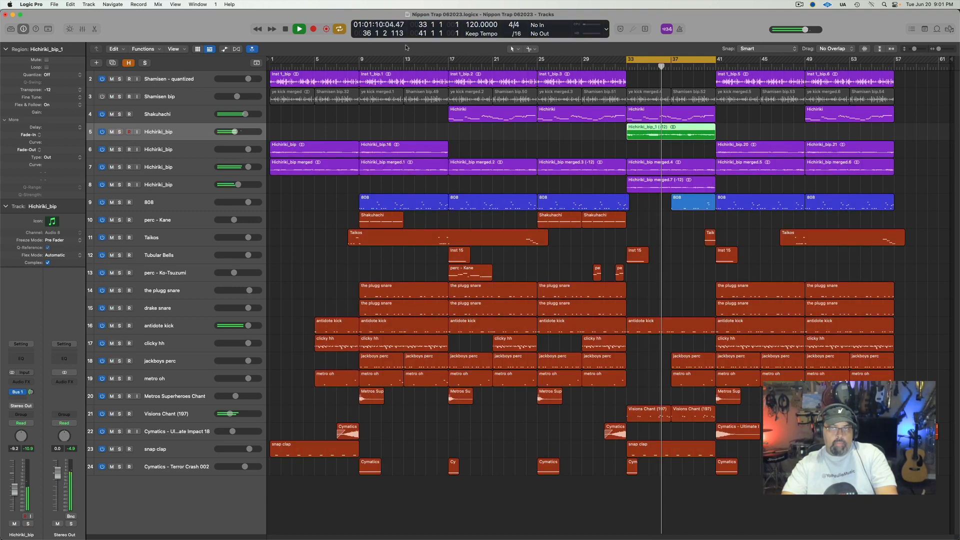
key(c)
key(space)
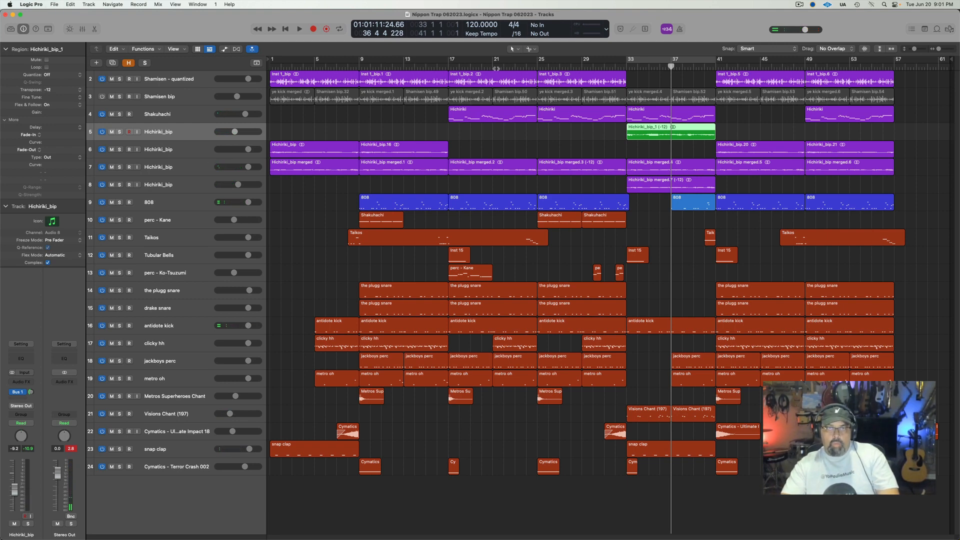
- During playback from about bar 16, lower the shamisen's EQ high cut automation at bar 25 to about 1350 Hz, ramping up to bar 33
click(436, 66)
key(space)
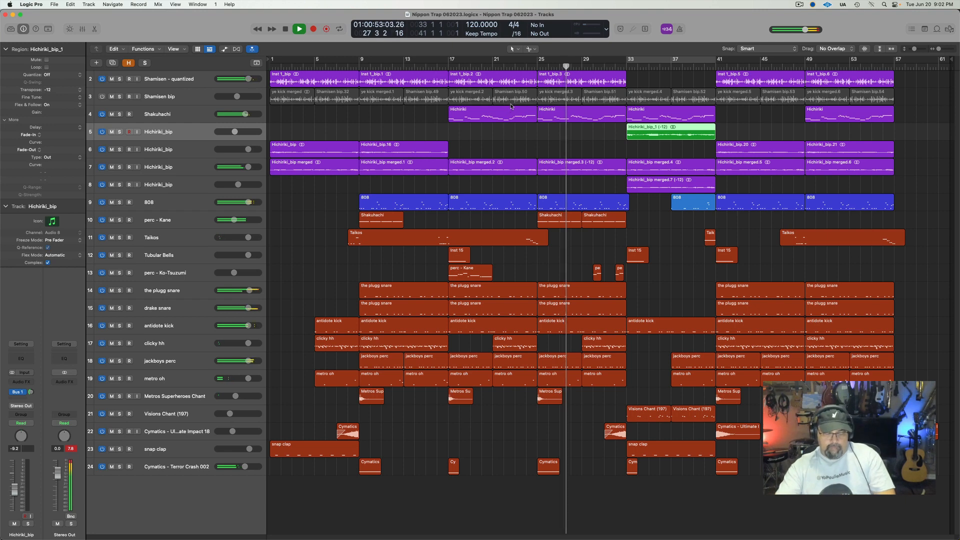
key(a)
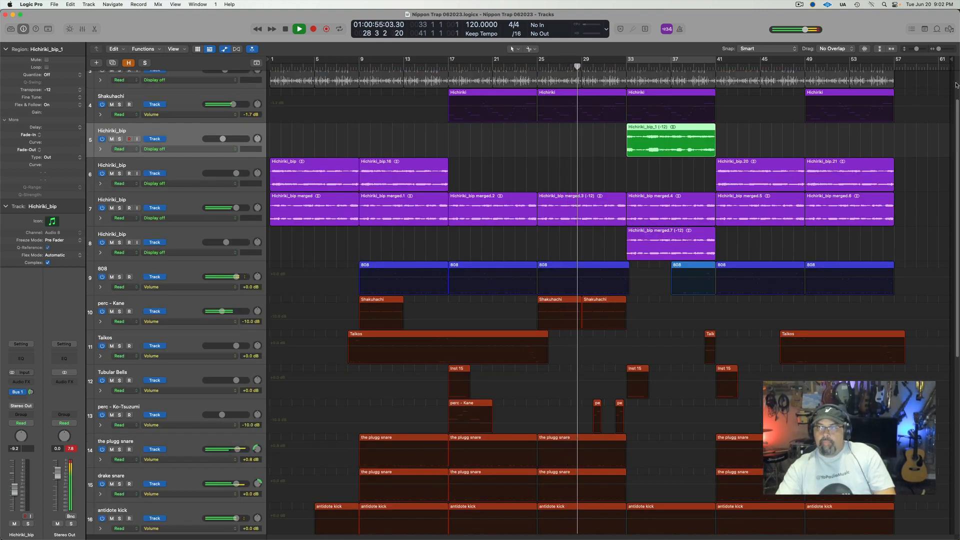
scroll(956, 85, up, 3)
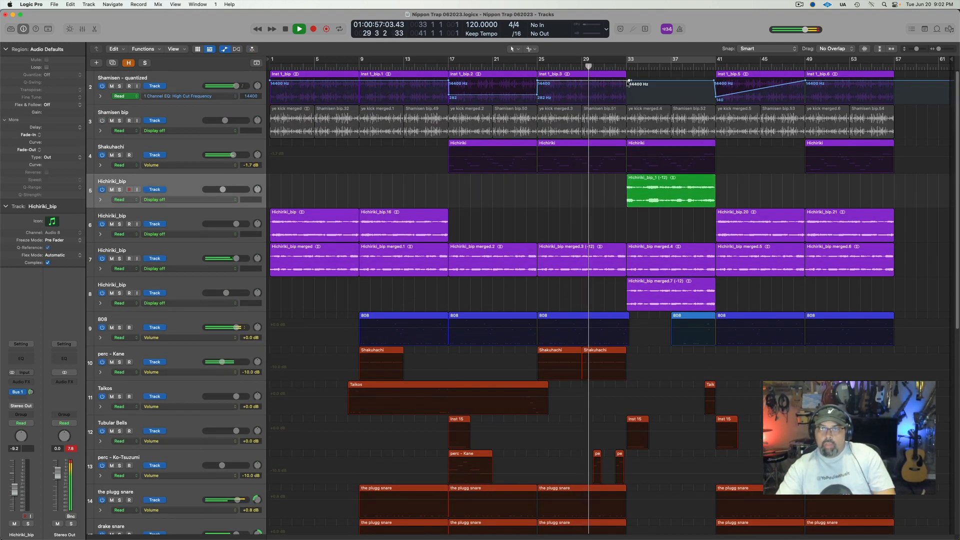
drag(536, 81, 537, 90)
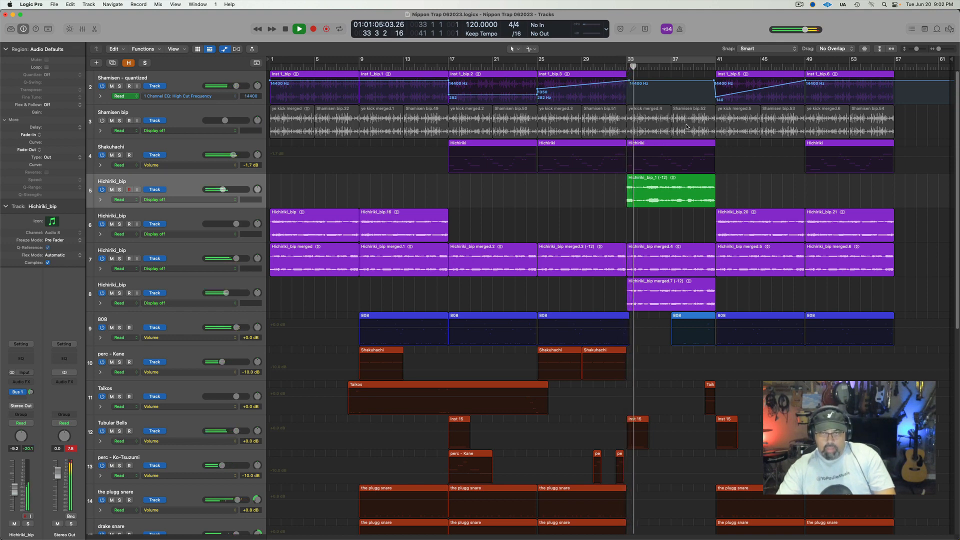
key(cmd+Up)
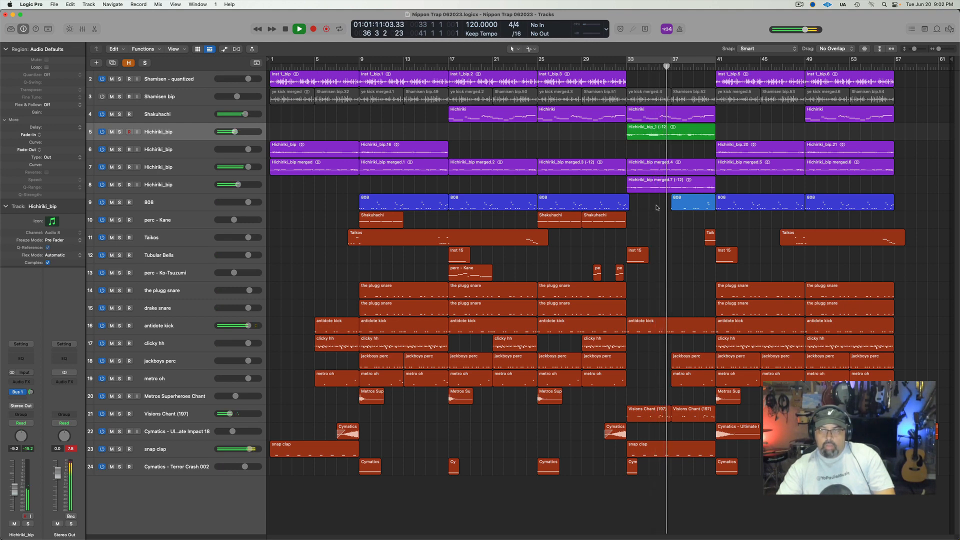
- Mute the Hichiriki_bip merged.4 and merged.7 regions at bar 33 and audition the mix from about bar 32
drag(661, 195, 650, 167)
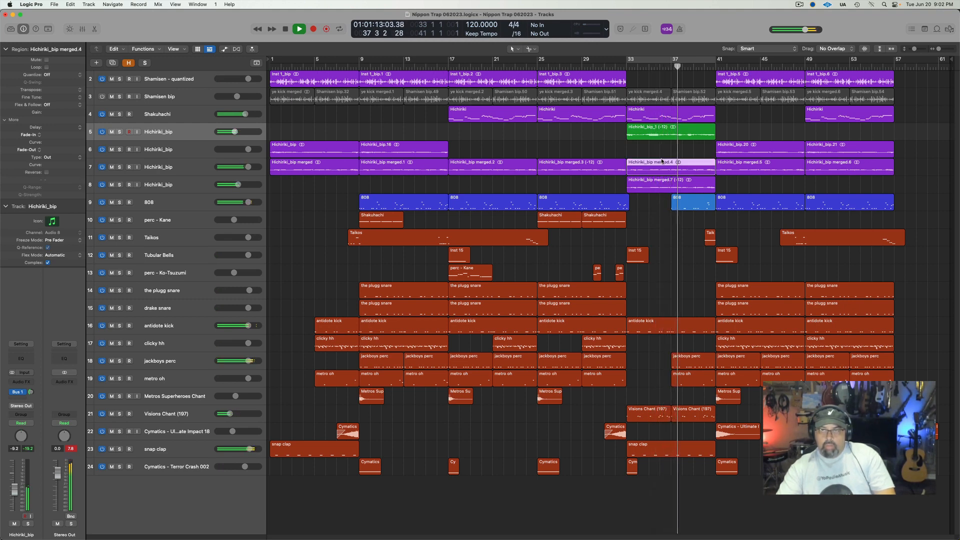
right_click(659, 184)
key(Return)
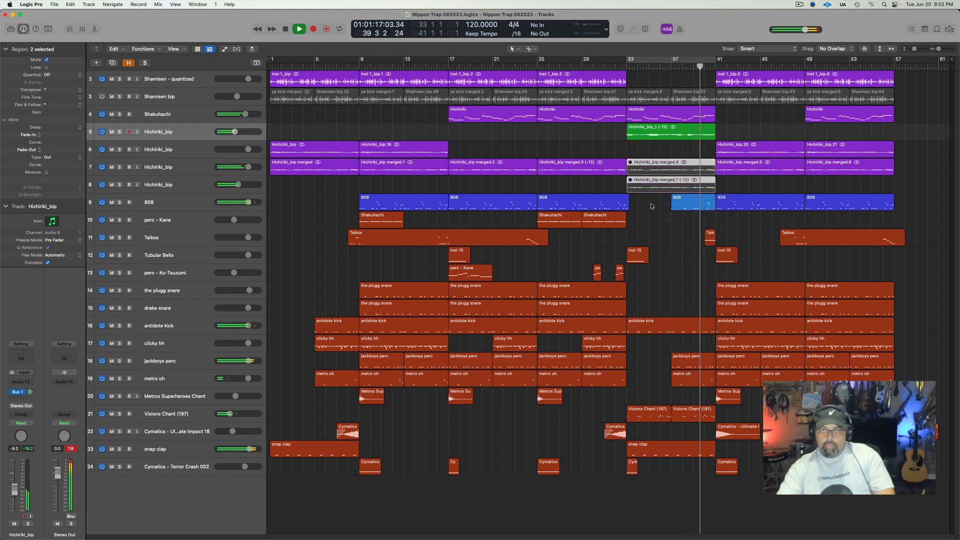
key(space)
double_click(618, 67)
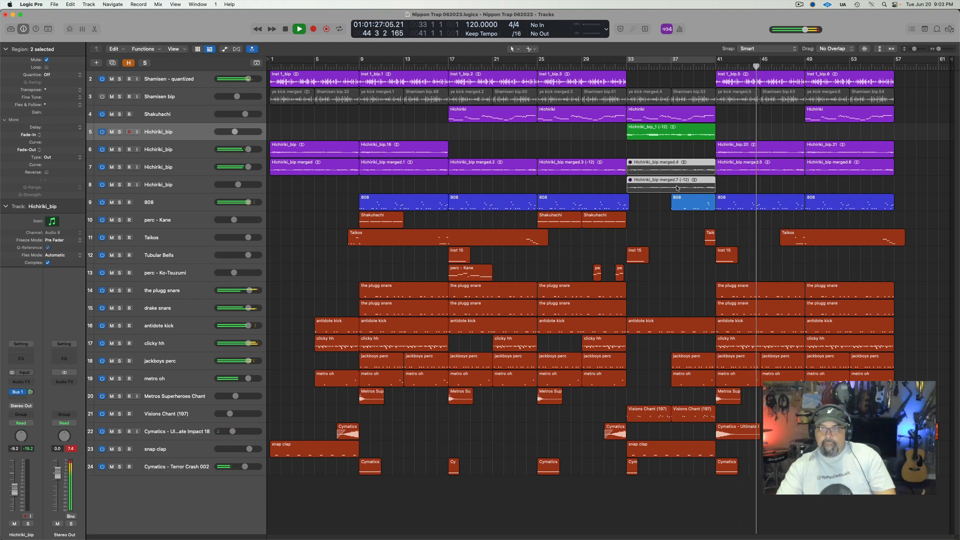
- Copy the muted, transposed Hichiriki_bip merged.7 region to bar 49 on the same track and unmute the copy
click(652, 185)
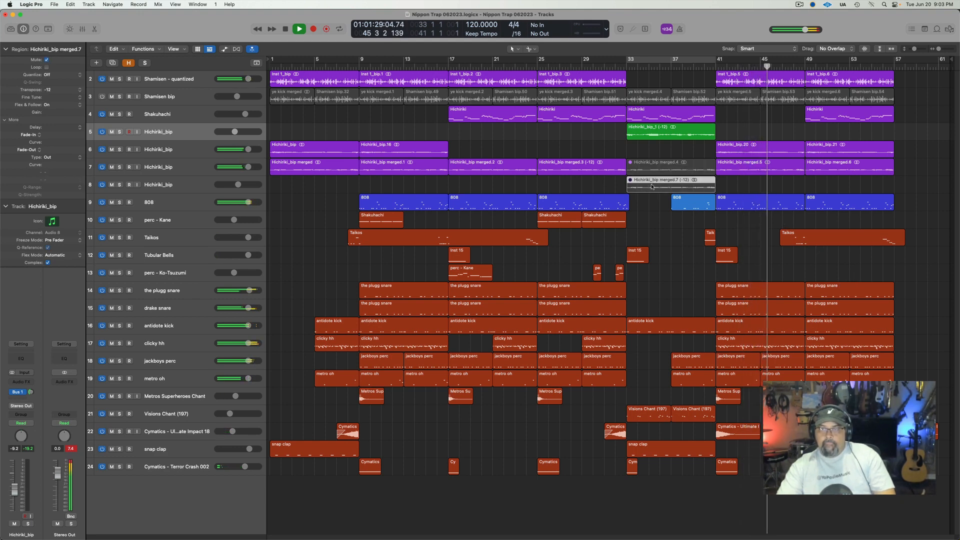
drag(652, 185, 826, 186)
right_click(827, 185)
click(841, 188)
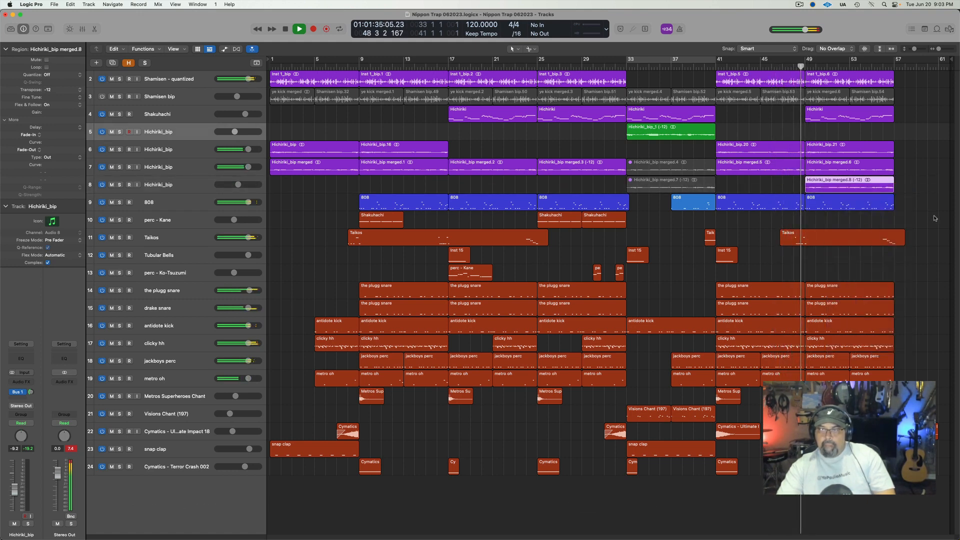
click(631, 243)
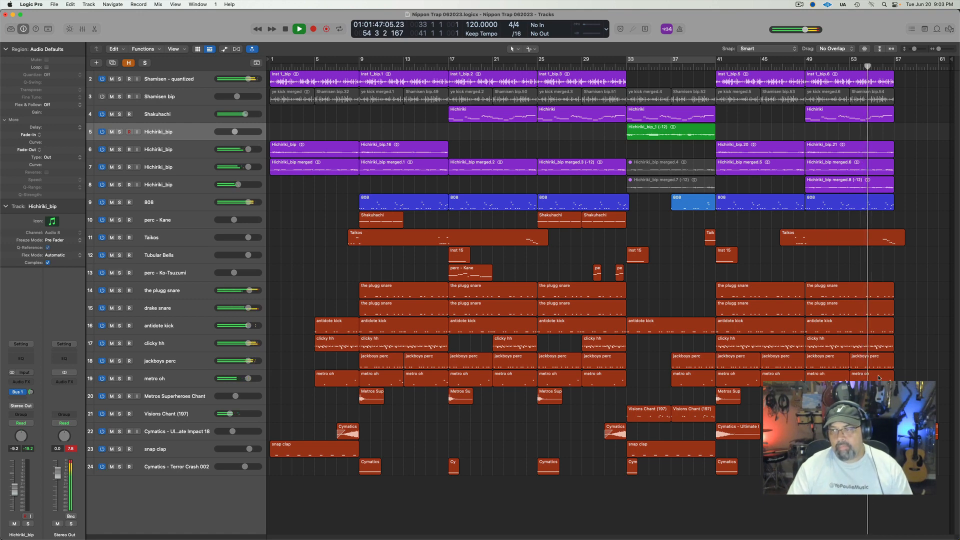
- Delete the jackboys perc region at bar 45 and stop playback past the end of the arrangement
click(782, 365)
key(Delete)
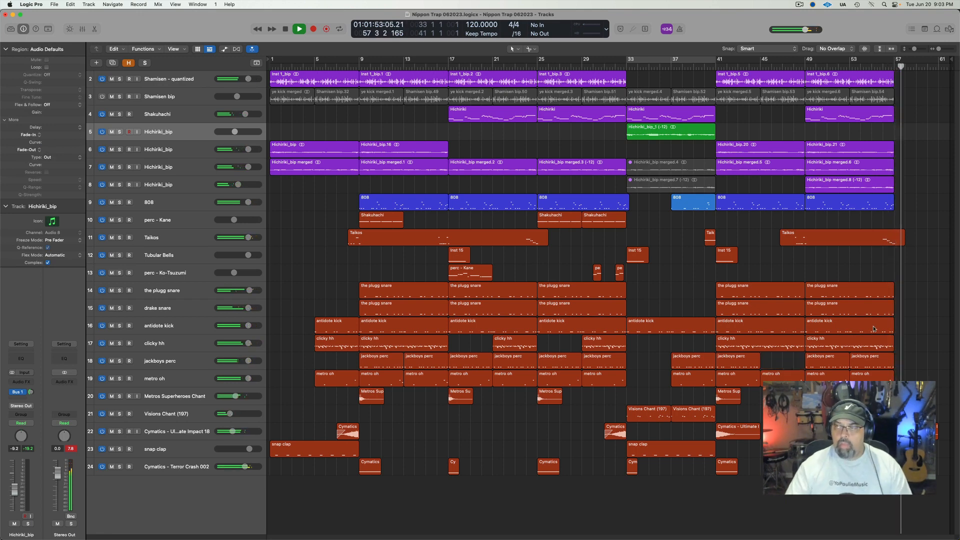
key(space)
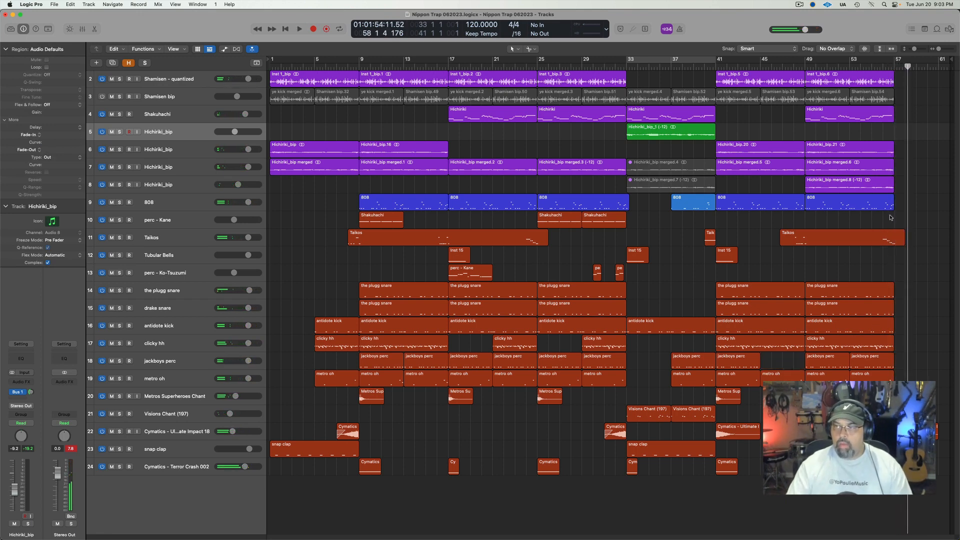
- Extend the final 808 region to about bar 58 and check its last note in the Piano Roll
drag(891, 208, 903, 207)
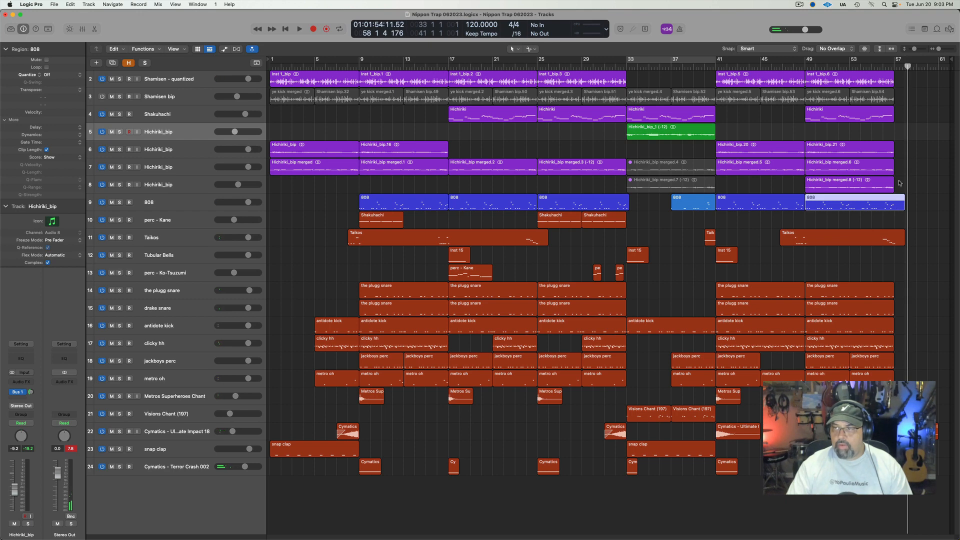
double_click(896, 207)
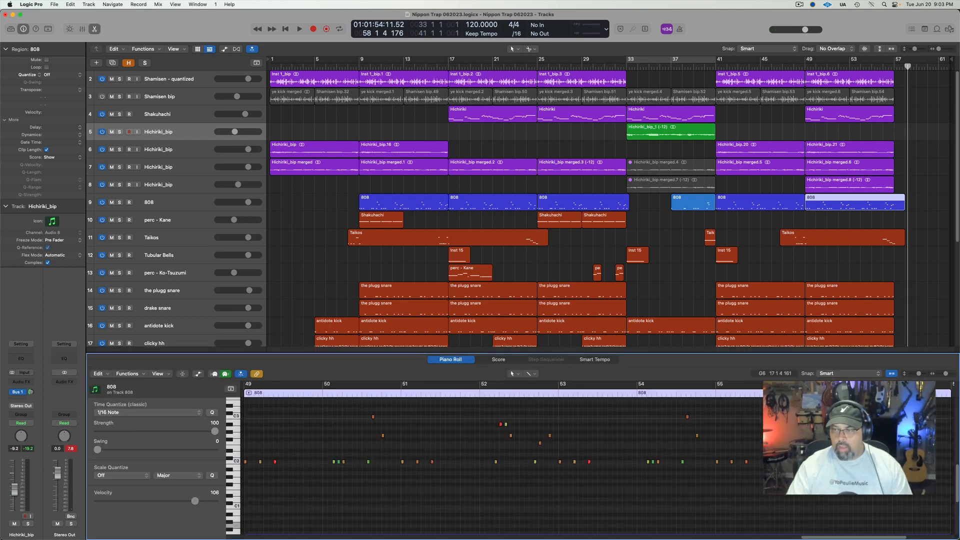
click(851, 461)
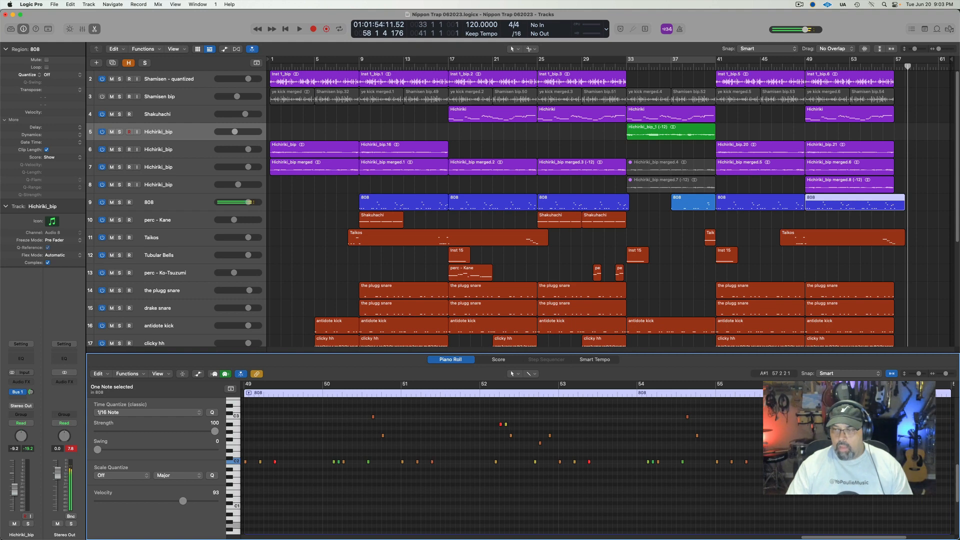
key(e)
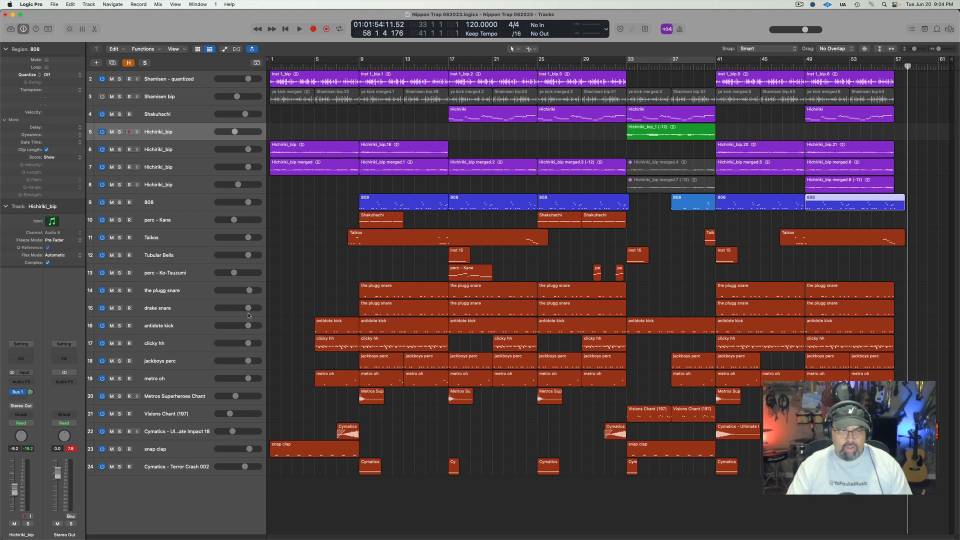
- Duplicate the drake snare track and centre the new track's pan
click(194, 311)
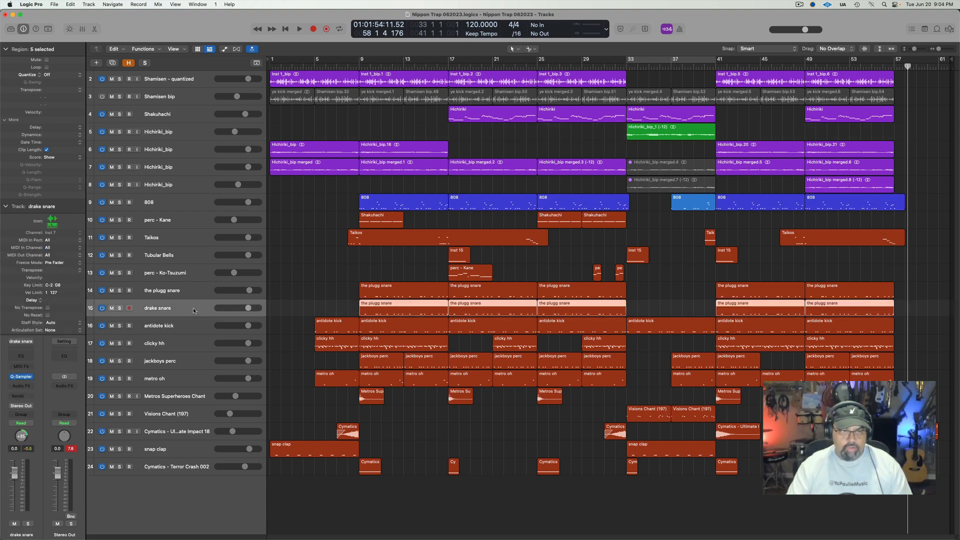
click(113, 63)
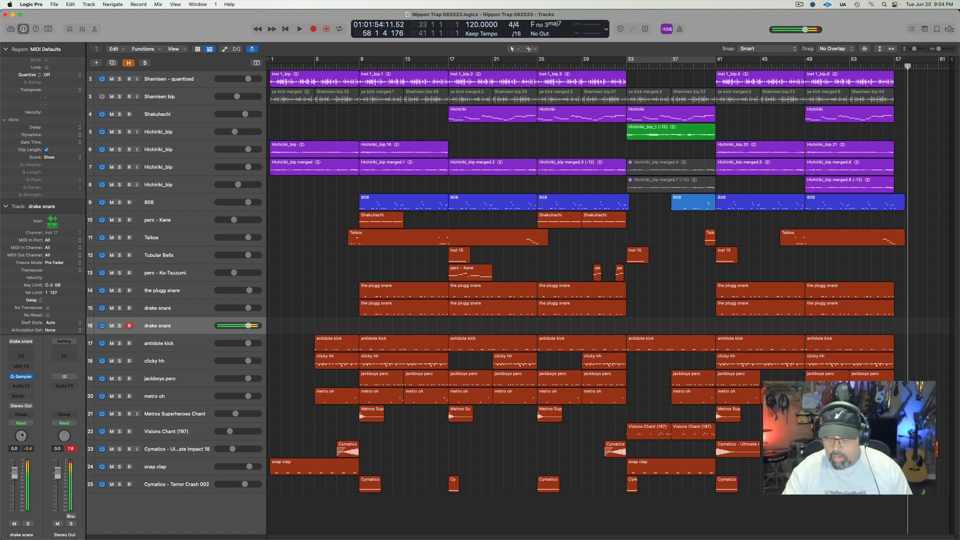
- Record a snare part from about bar 10 to bar 17 on the duplicated drake snare track and open its region in the Piano Roll
click(314, 67)
key(space)
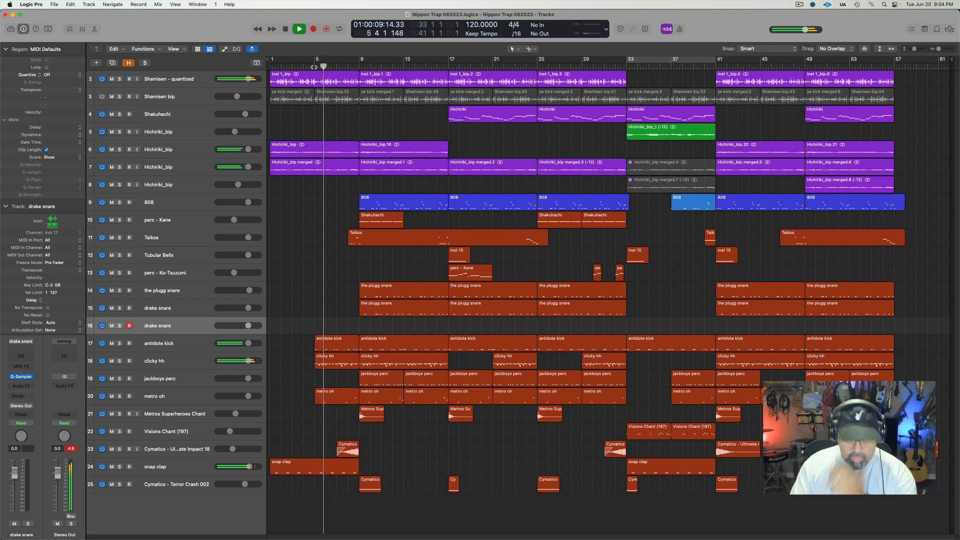
key(r)
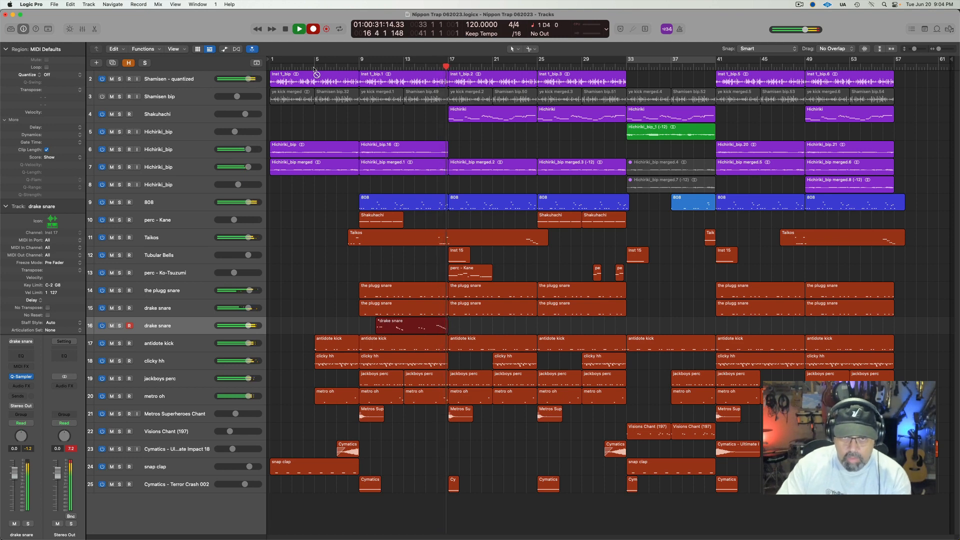
key(space)
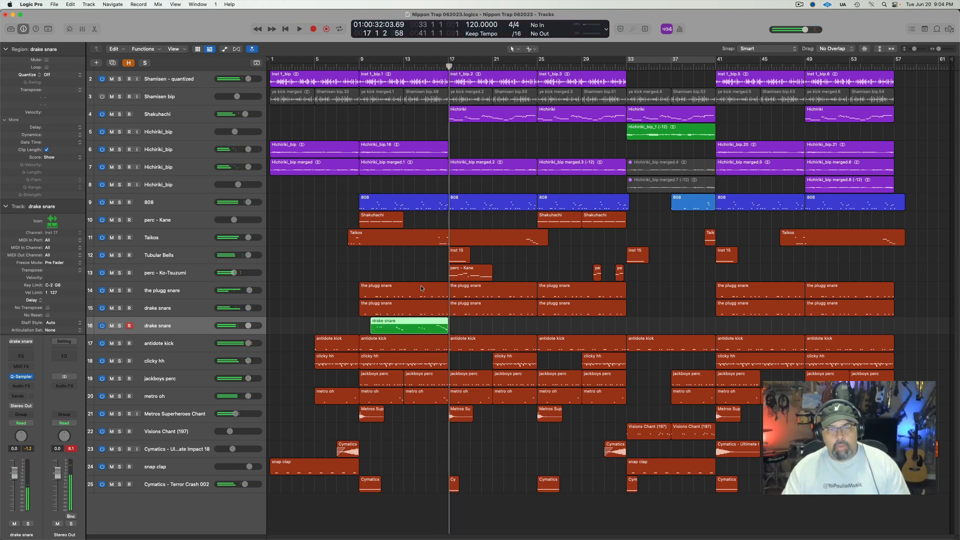
double_click(424, 328)
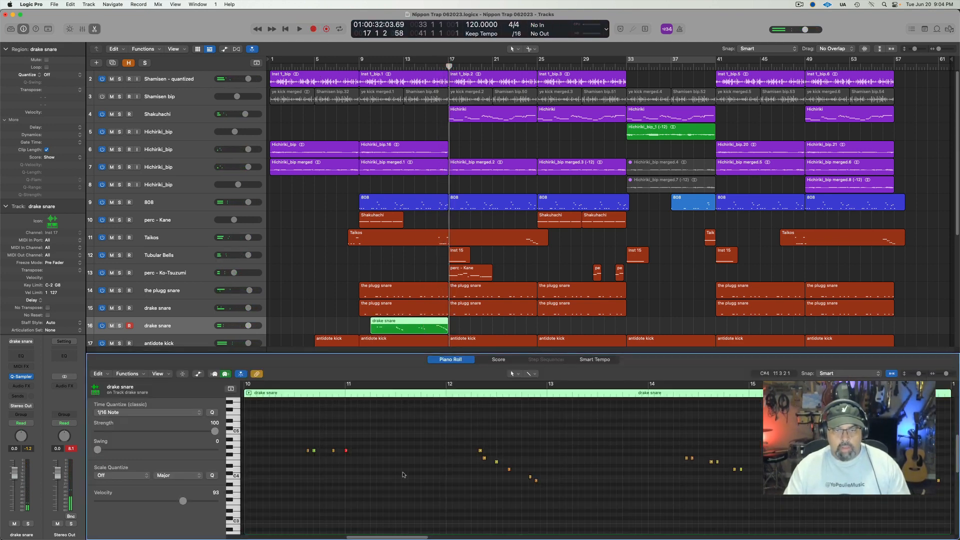
- Quantize all notes of the recorded drake snare region to 1/16 notes and play the part back
key(super+a)
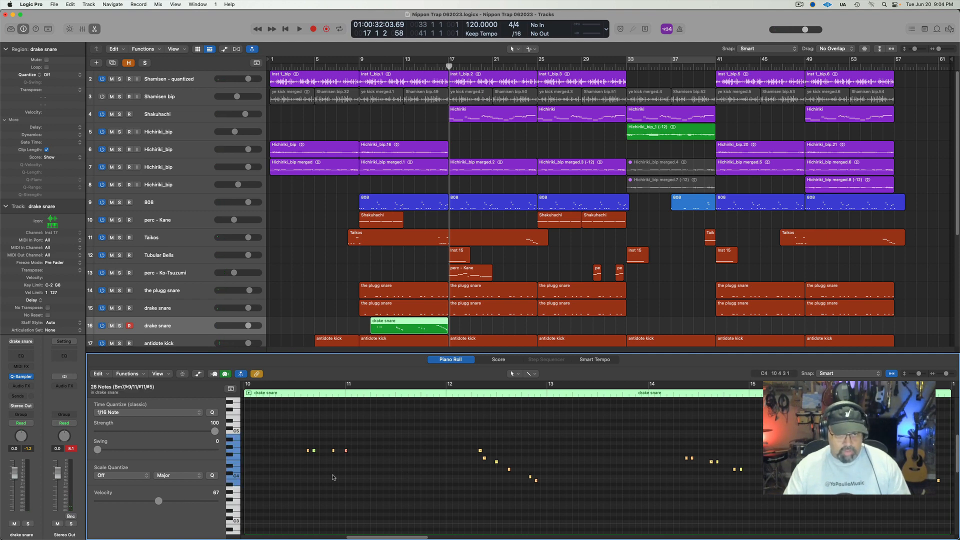
key(q)
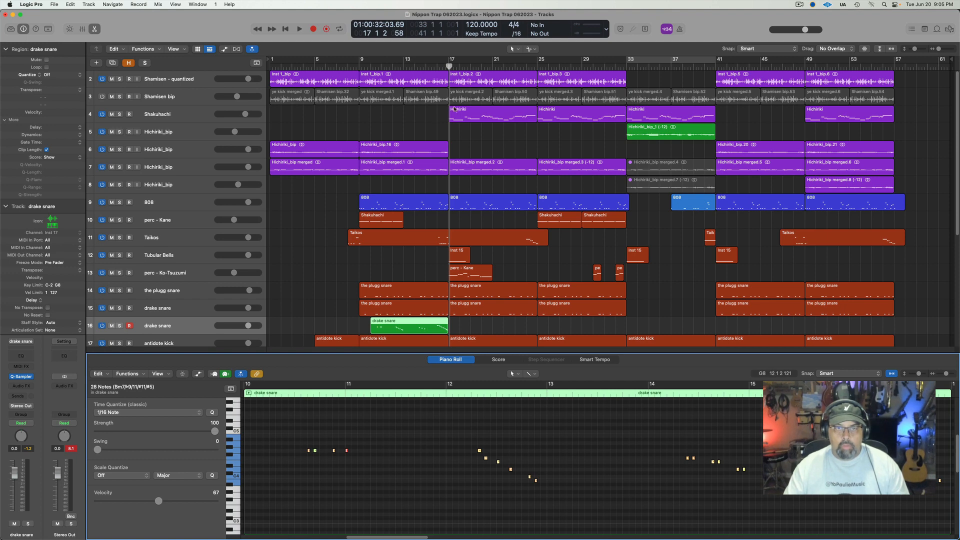
key(shift+space)
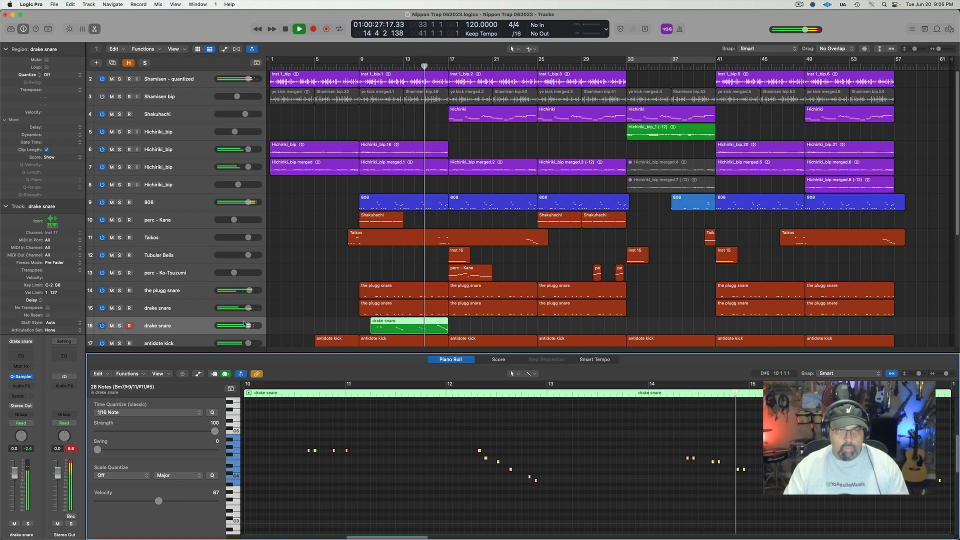
- Add a Channel EQ to the new drake snare track with a low cut at 140 Hz and a +1.1 dB boost at 2600 Hz
click(22, 356)
drag(364, 207, 407, 206)
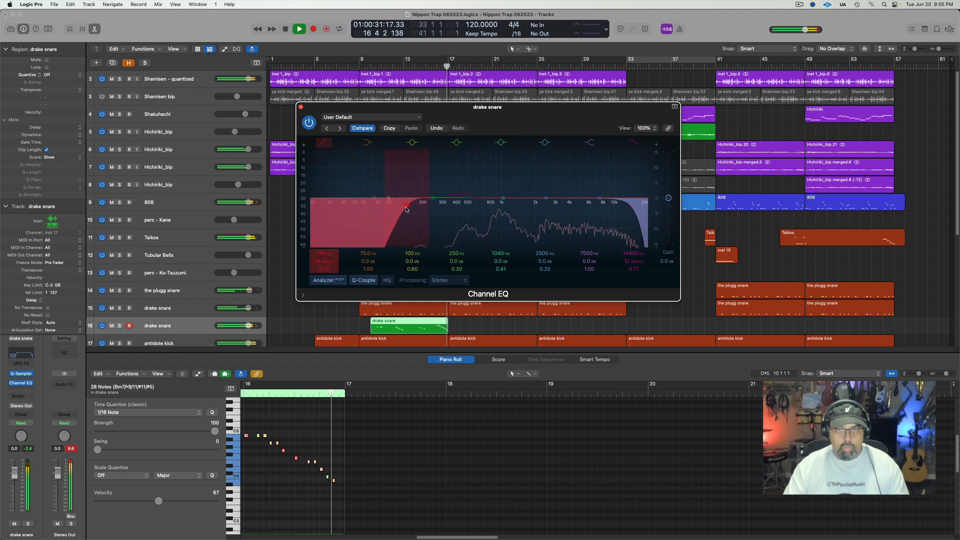
drag(538, 194, 540, 190)
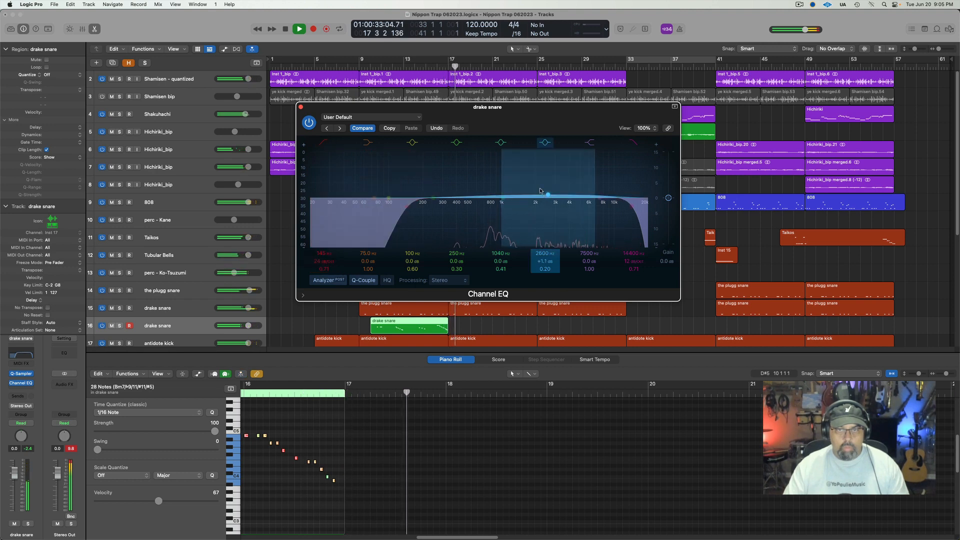
click(301, 107)
key(space)
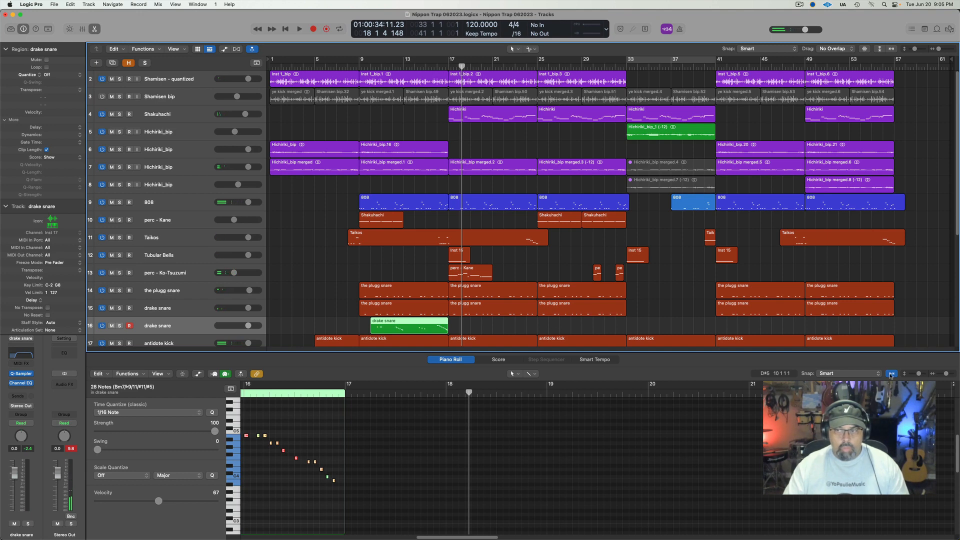
- Play the arrangement from bar 9 to bar 17 to check the snare part, and close the Piano Roll
click(892, 374)
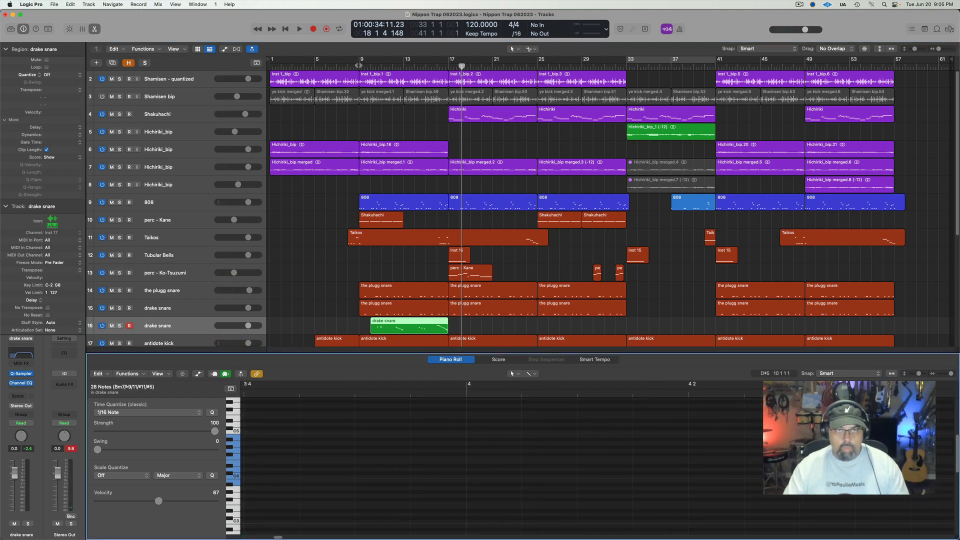
click(359, 65)
key(space)
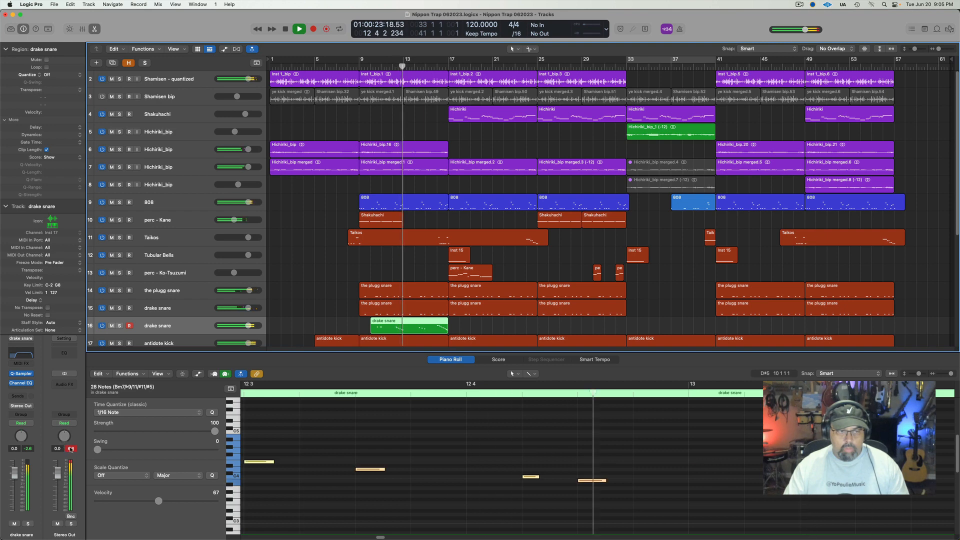
key(e)
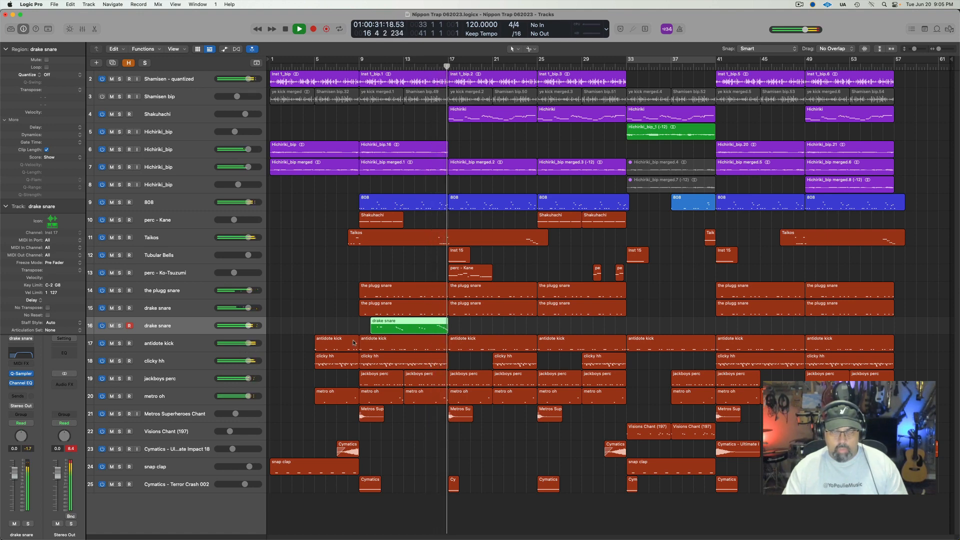
key(space)
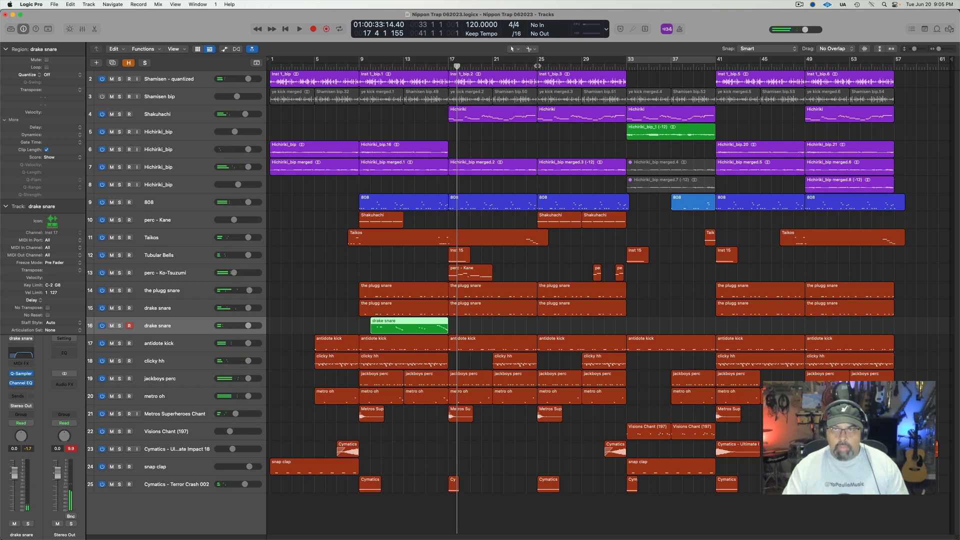
- Record a second snare part on the new drake snare track from bar 25 to bar 33
click(537, 66)
key(r)
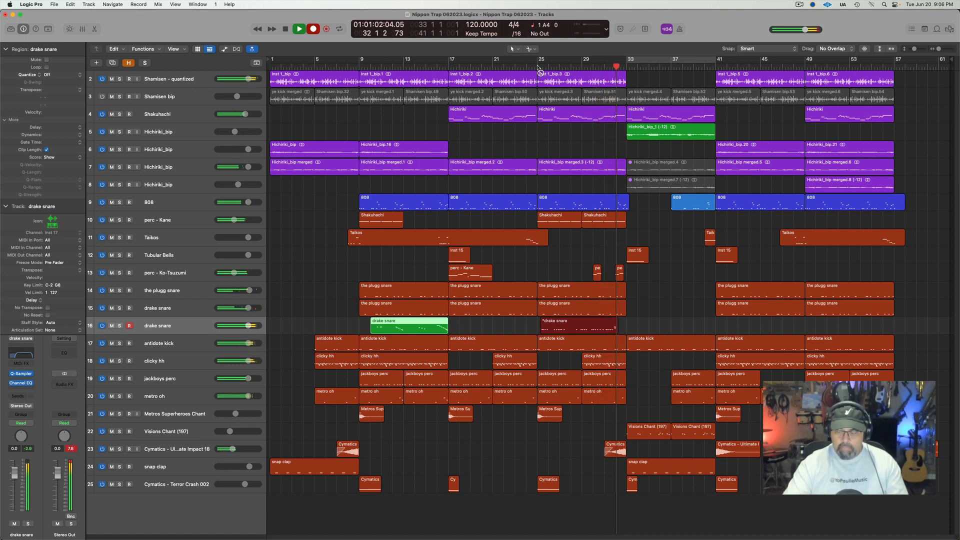
key(space)
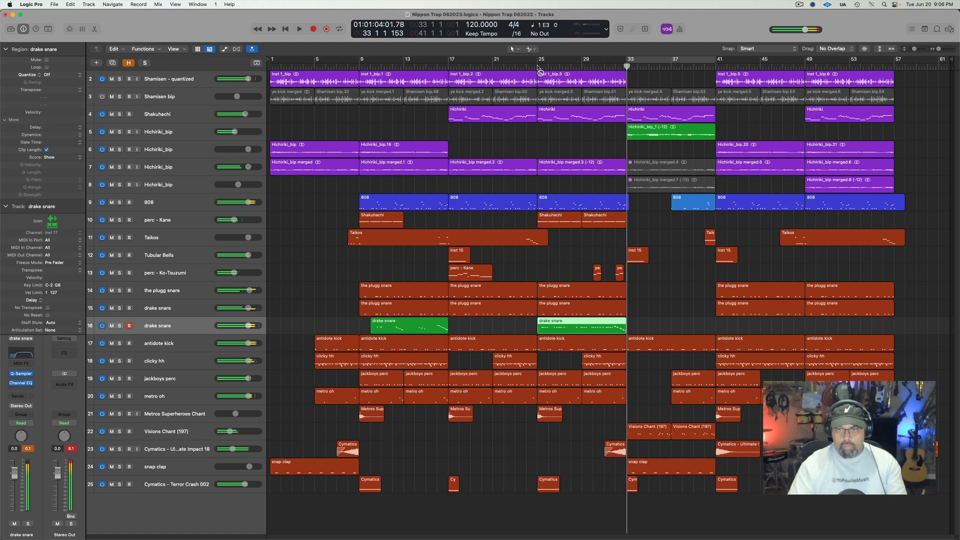
- Quantize all notes of the new snare region at bar 25 to 1/16 notes in the Piano Roll
double_click(584, 325)
key(super+a)
key(q)
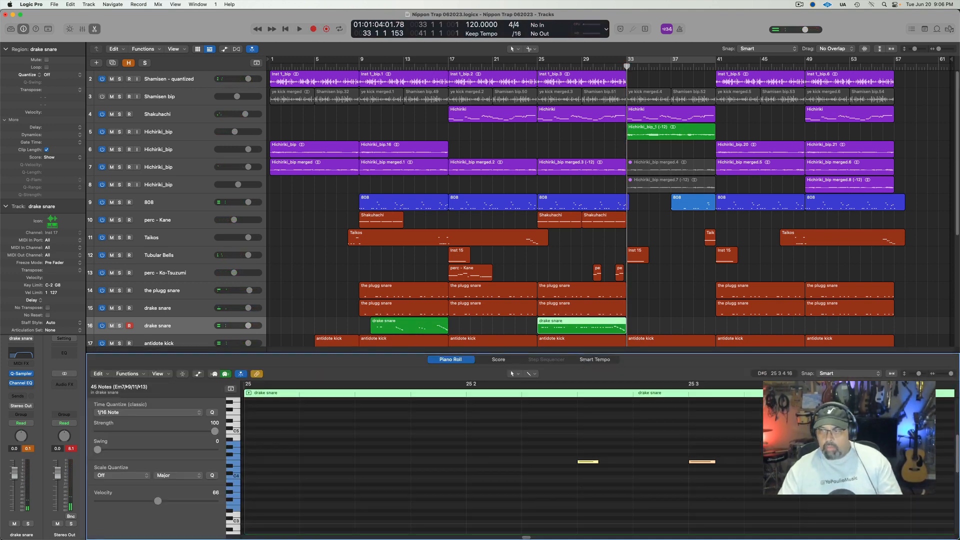
click(892, 373)
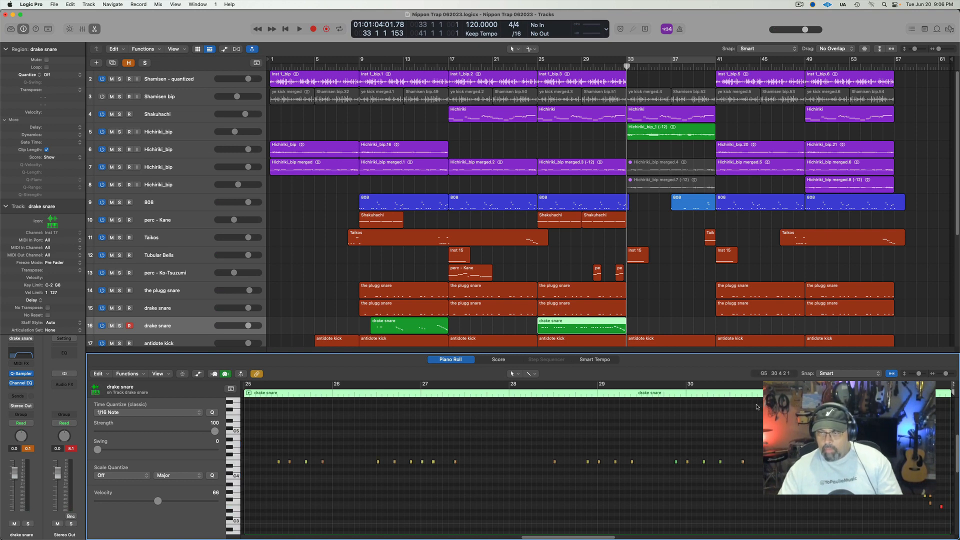
- Play back the end of the second snare part from bar 30 and close the Piano Roll
double_click(684, 388)
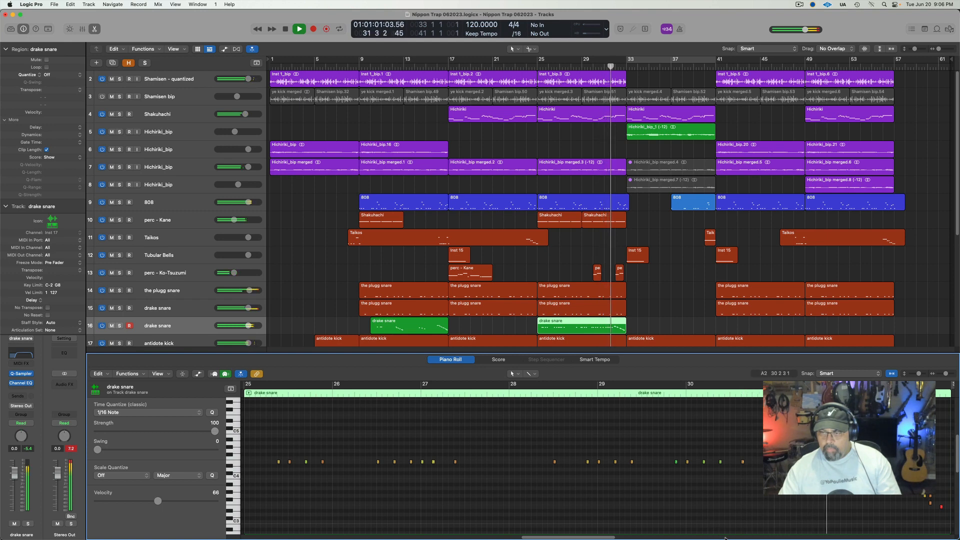
mouse_move(721, 523)
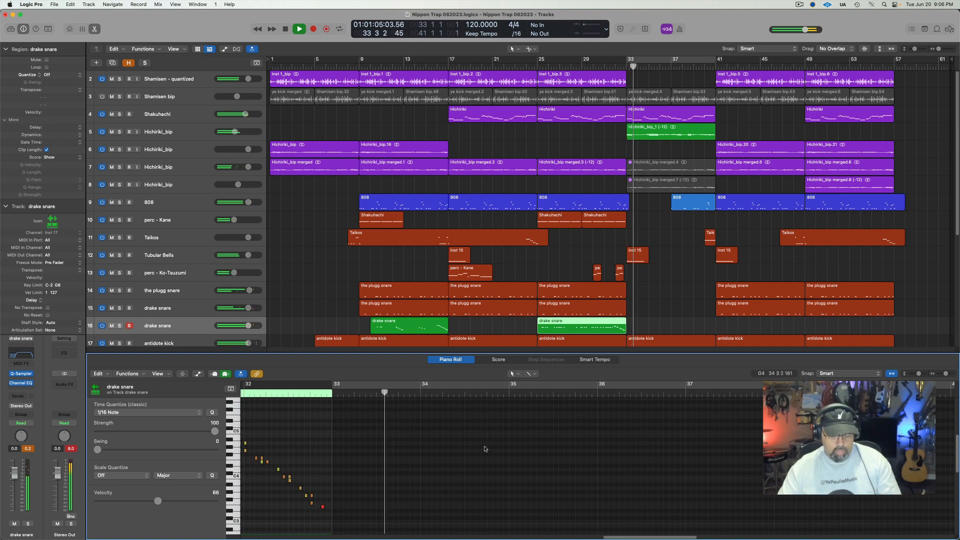
key(p)
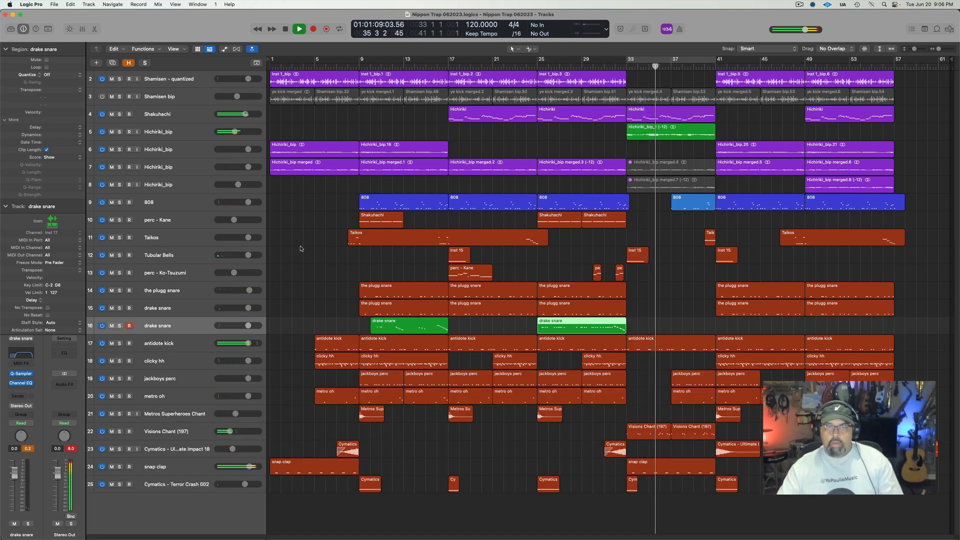
- Recolor both regions on the new drake snare track orange-red to match the other percussion regions
click(208, 331)
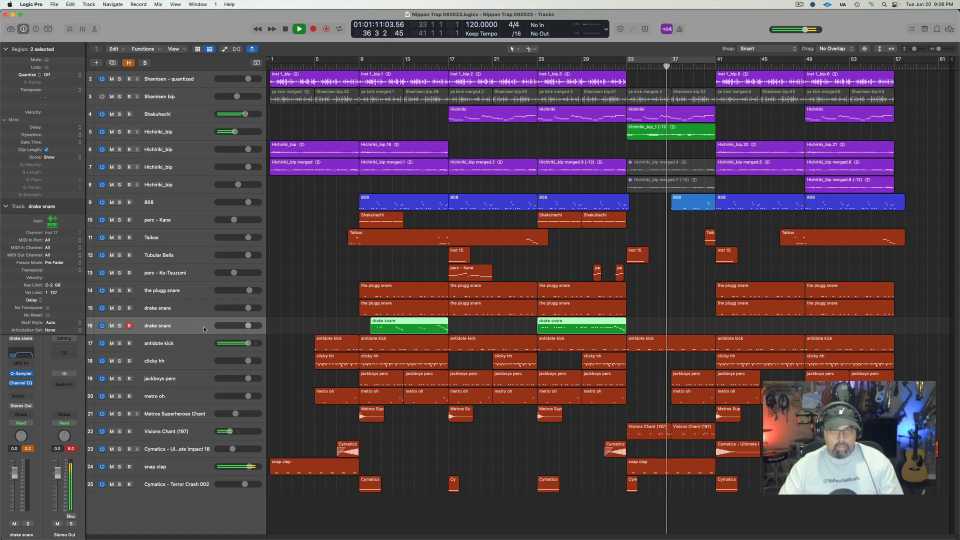
key(alt+c)
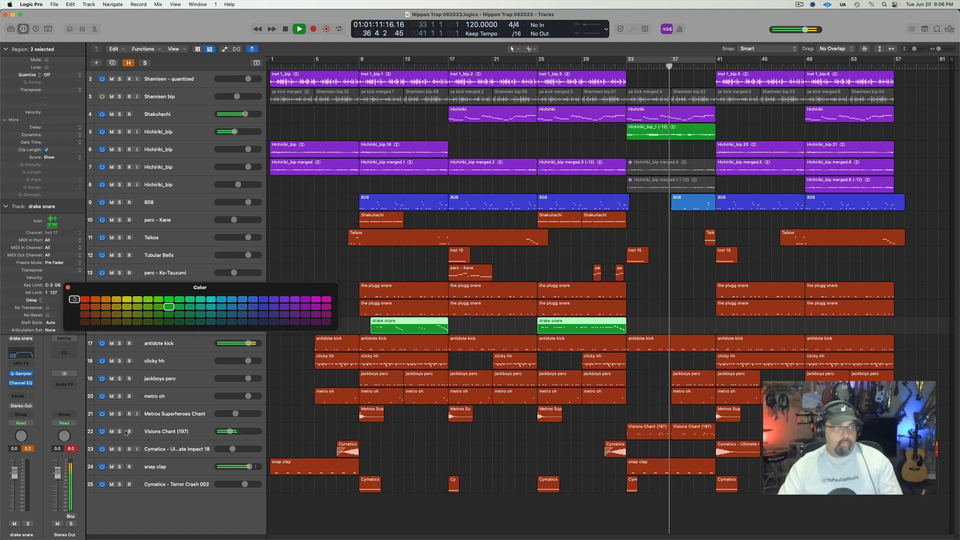
click(85, 307)
click(68, 287)
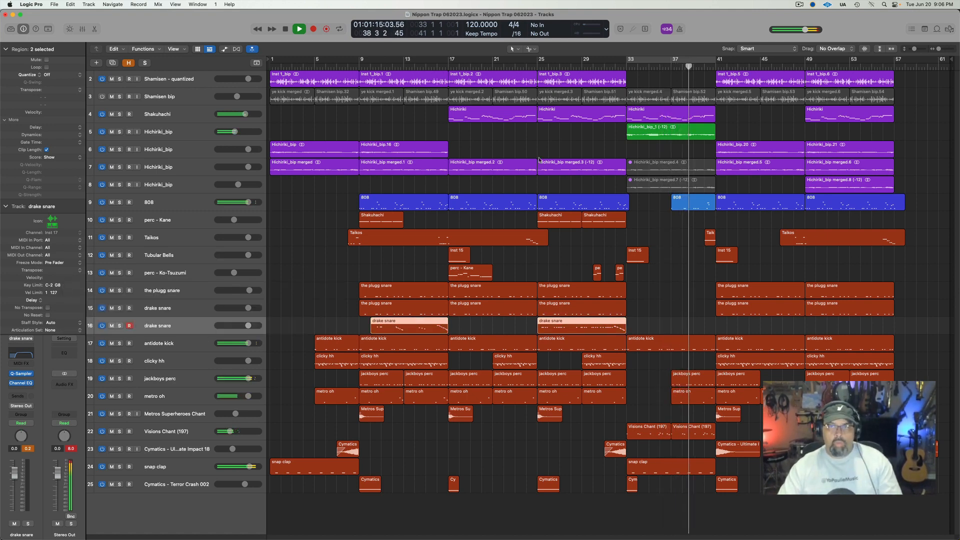
click(591, 231)
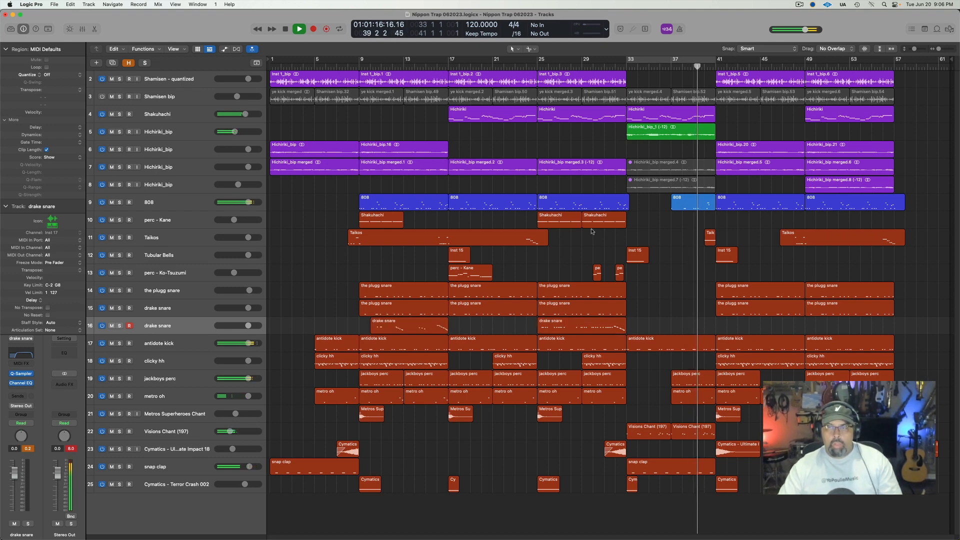
- Recolor the green Hichiriki_bip_1 region at bar 33 purple to match the other melody regions, and stop playback
click(650, 131)
key(alt+c)
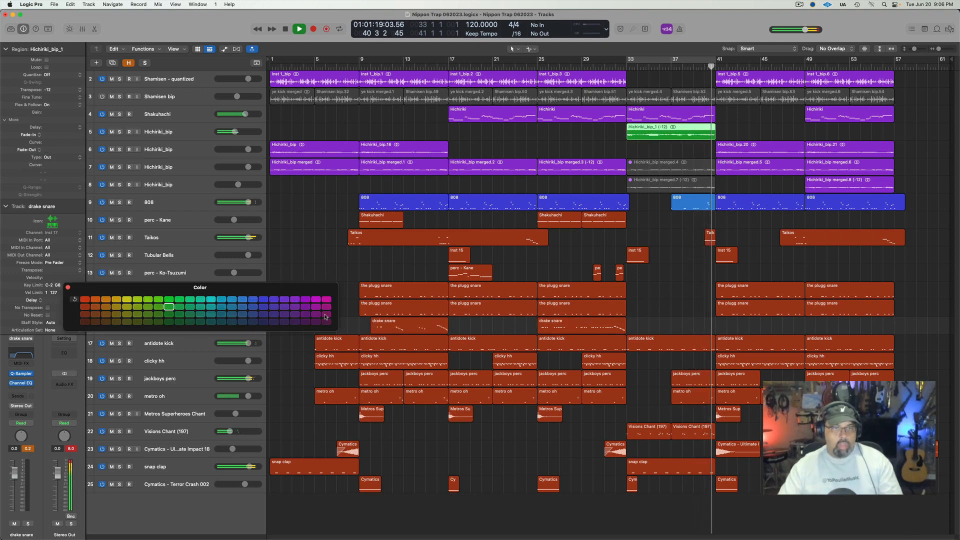
click(295, 299)
click(68, 288)
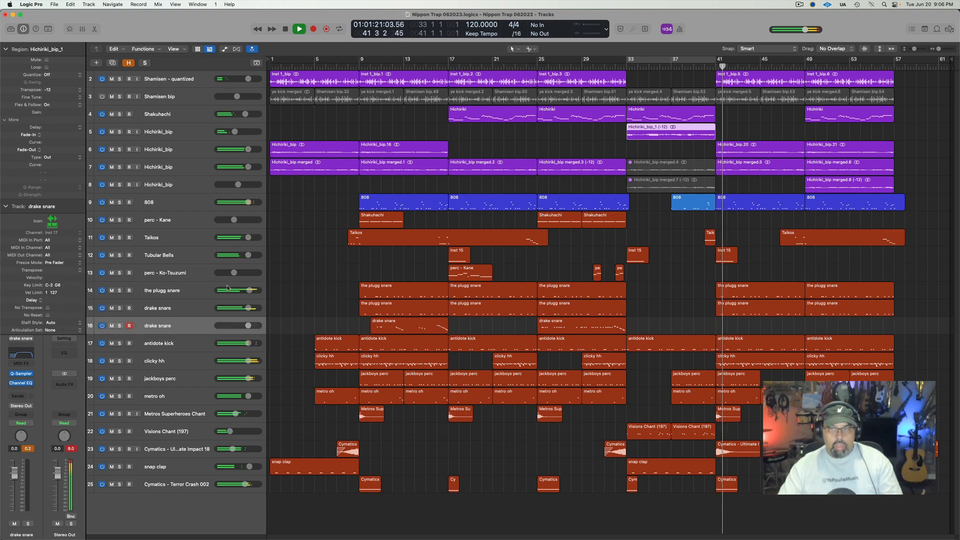
key(space)
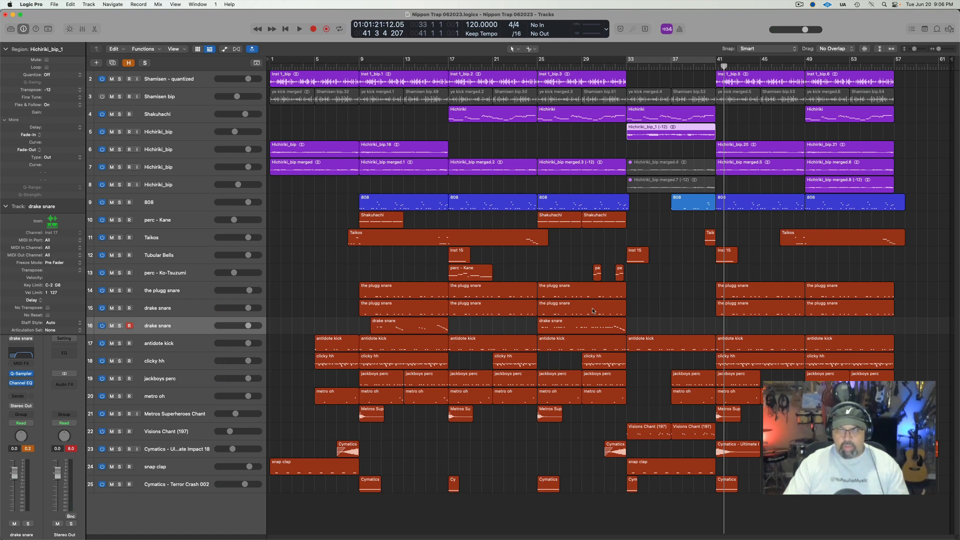
click(586, 515)
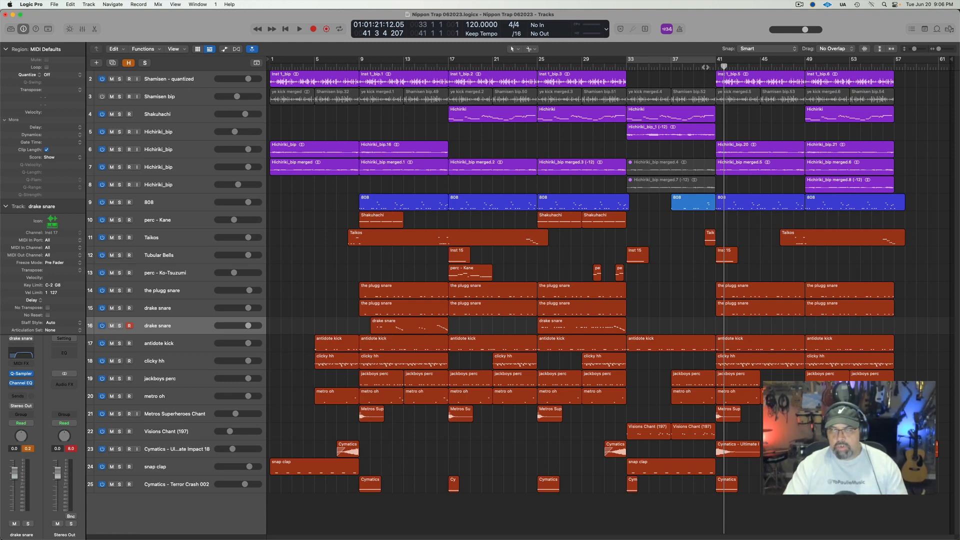
- Play the transition into bar 41 from bar 40 and again from bar 37
click(705, 67)
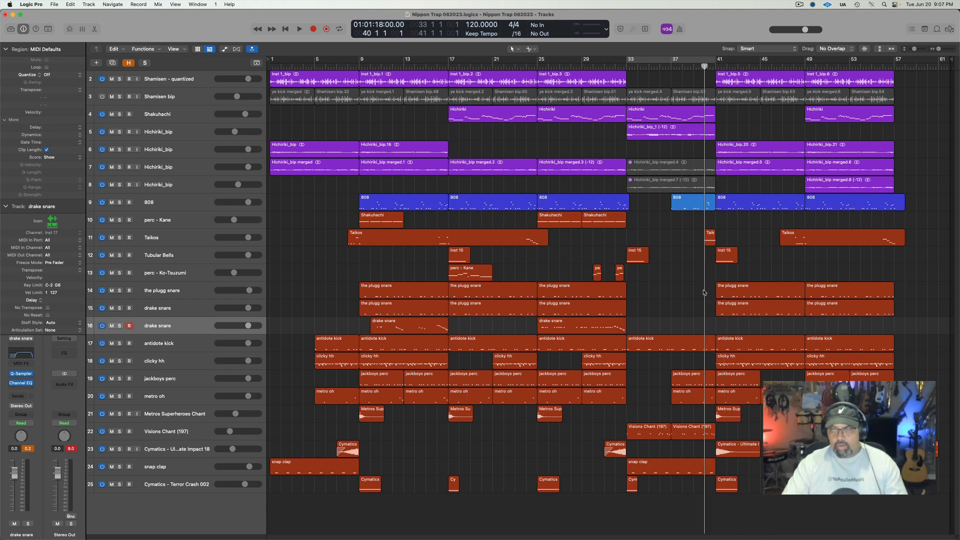
key(space)
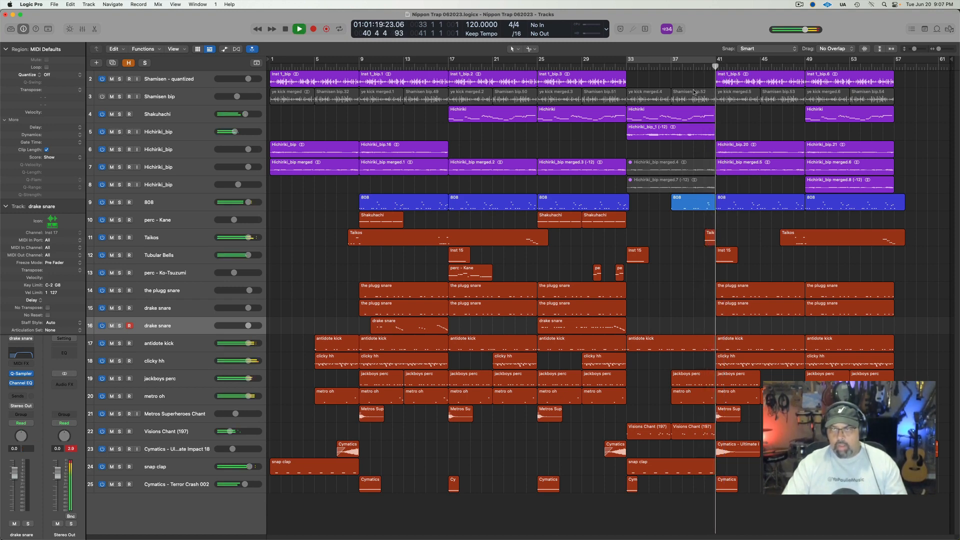
click(672, 67)
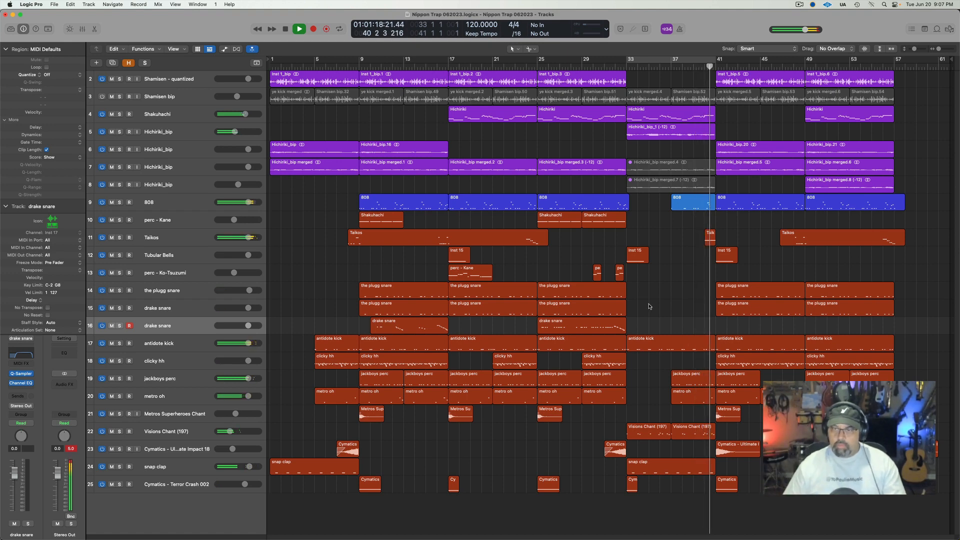
key(space)
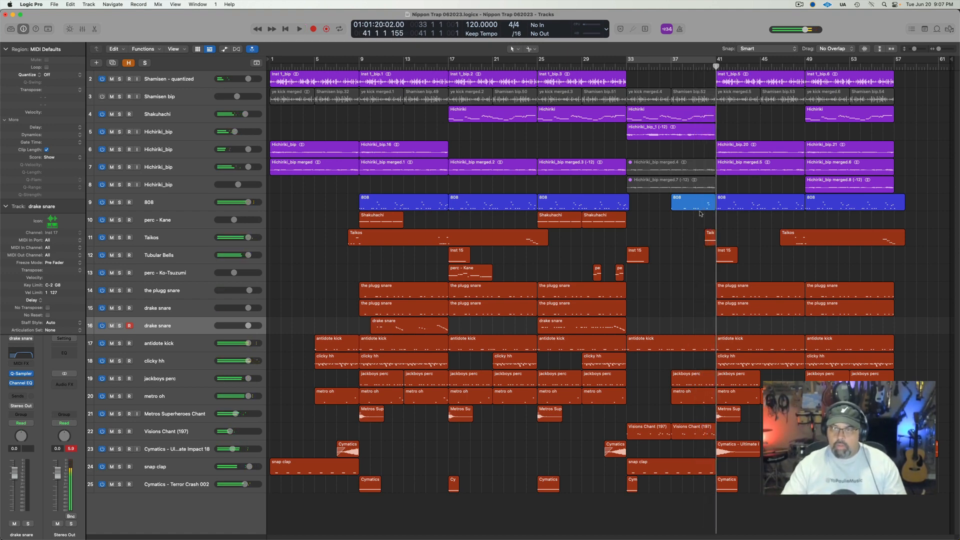
- Shorten the 808, antidote kick, jackboys perc, metro oh, Visions Chant and snap clap regions before bar 41 to end at bar 40
drag(706, 207, 702, 208)
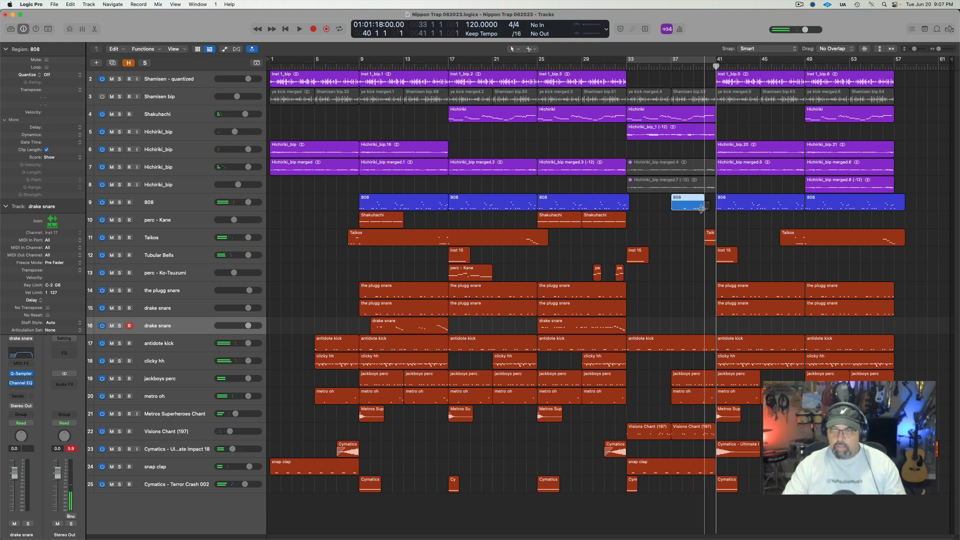
drag(699, 310, 696, 378)
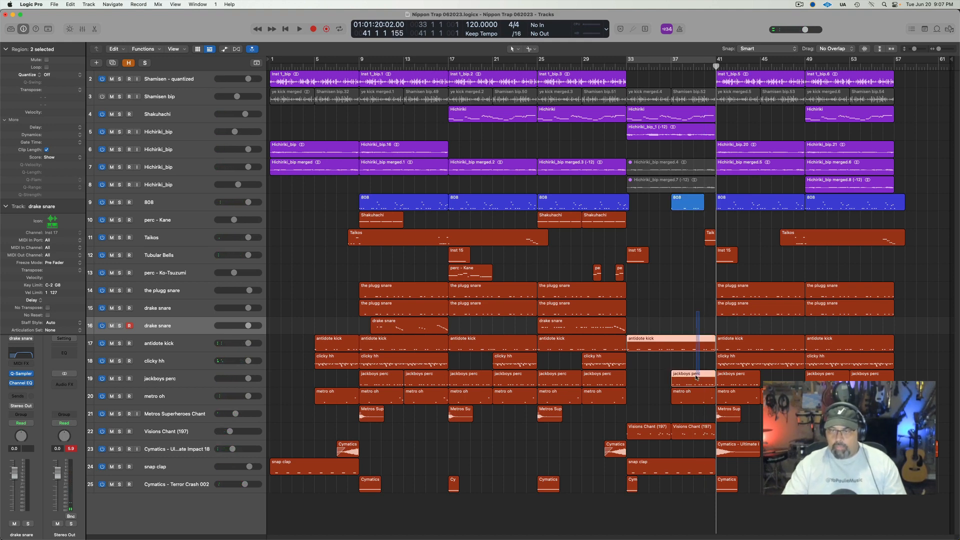
drag(702, 451, 702, 472)
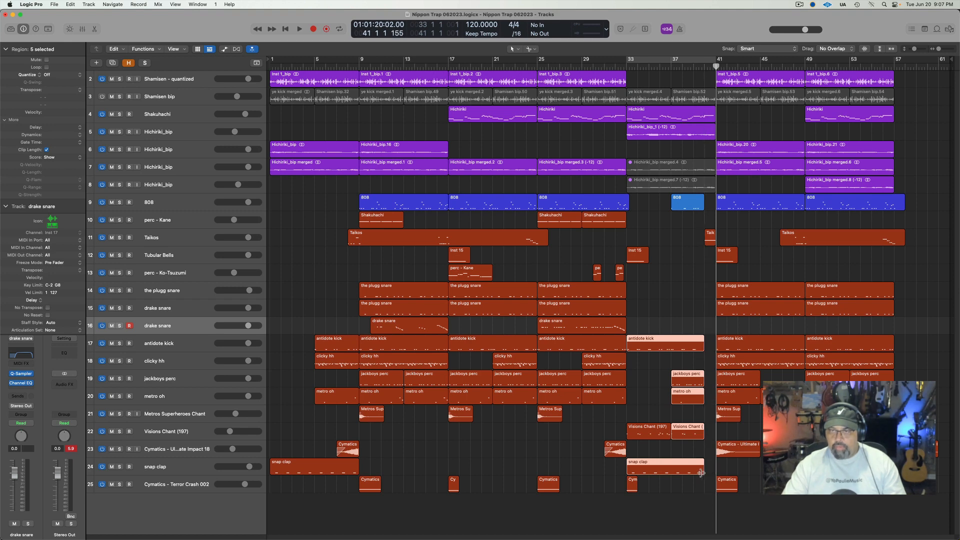
- Play back the shortened section from bar 37 and the earlier passages from about bars 16 and 23
double_click(673, 67)
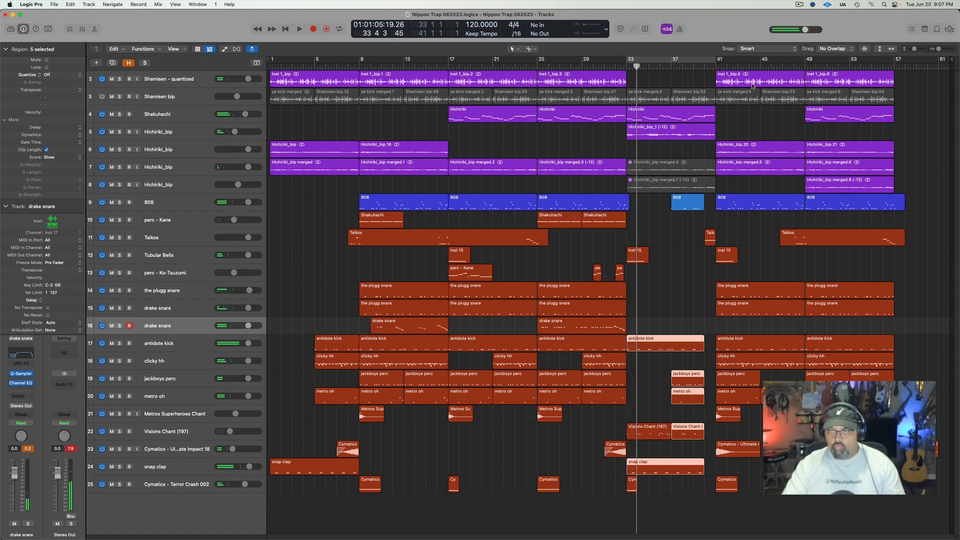
double_click(435, 65)
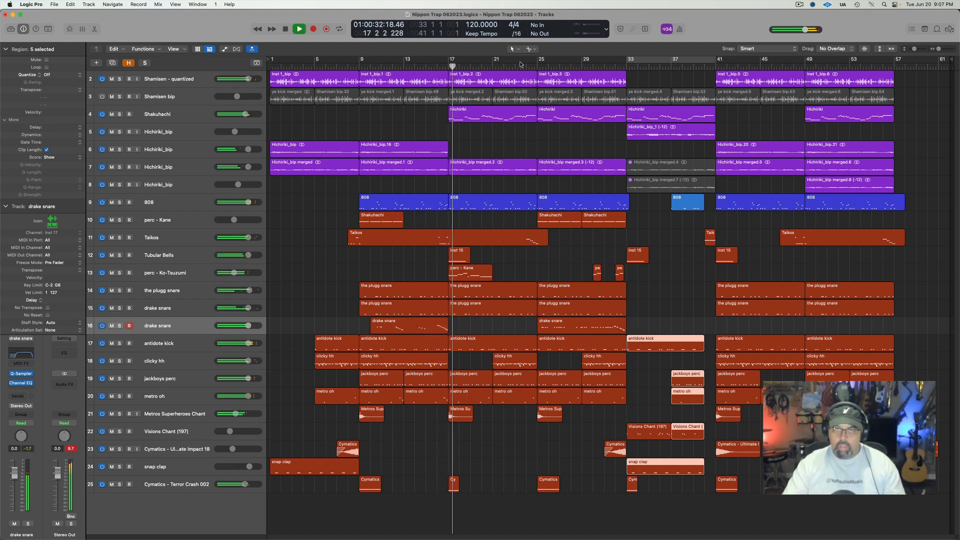
click(518, 62)
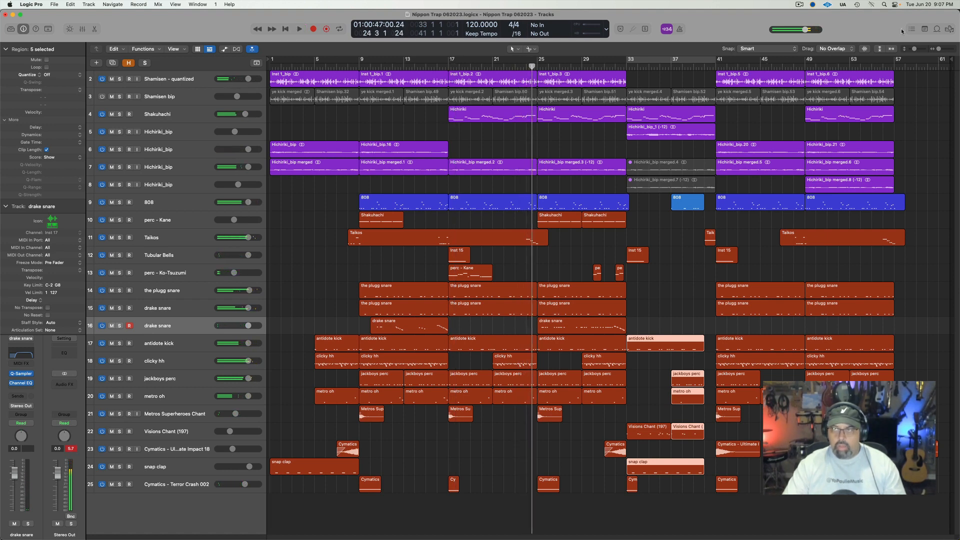
- Shorten the Shamisen, Shakuhachi and Hichiriki_bip regions starting at bar 17 so they end just before bar 25
click(938, 48)
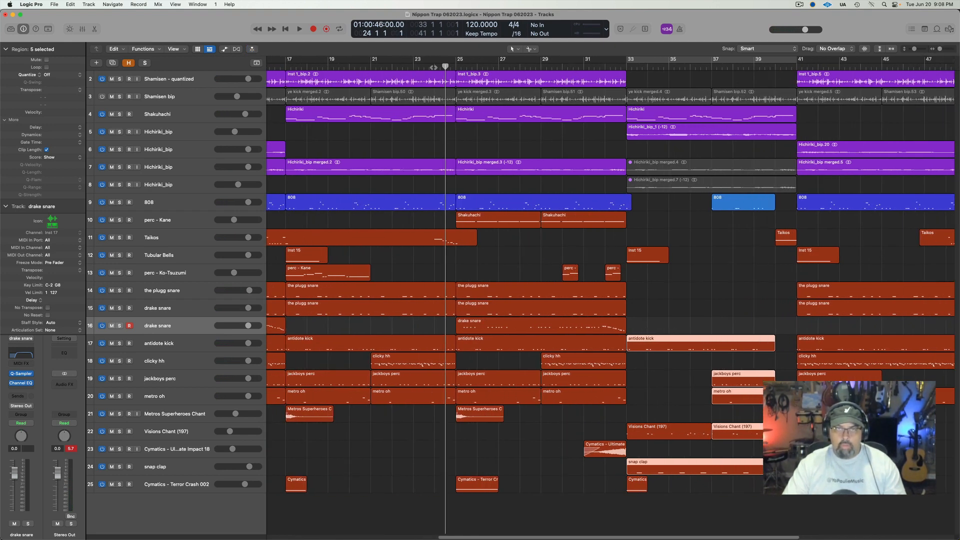
key(space)
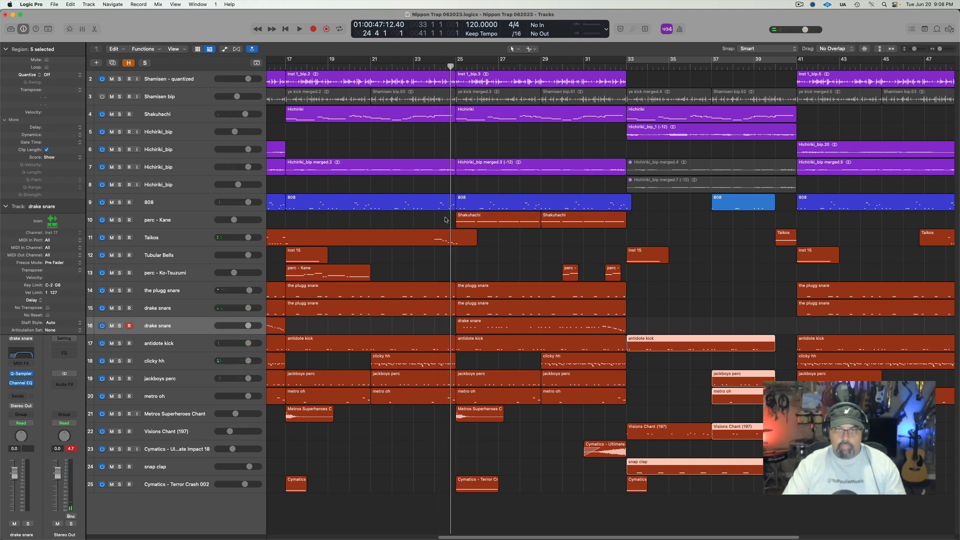
click(438, 171)
shift+click(428, 112)
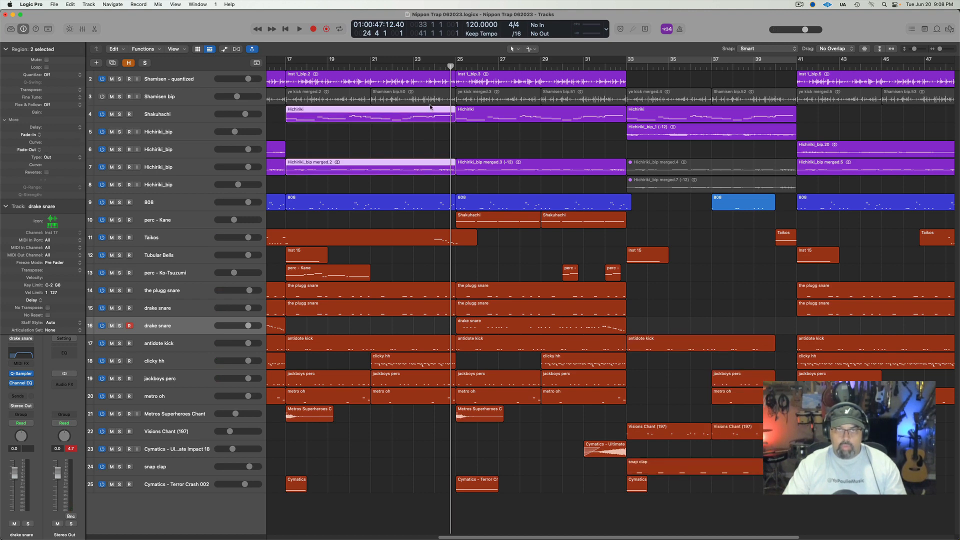
shift+click(433, 86)
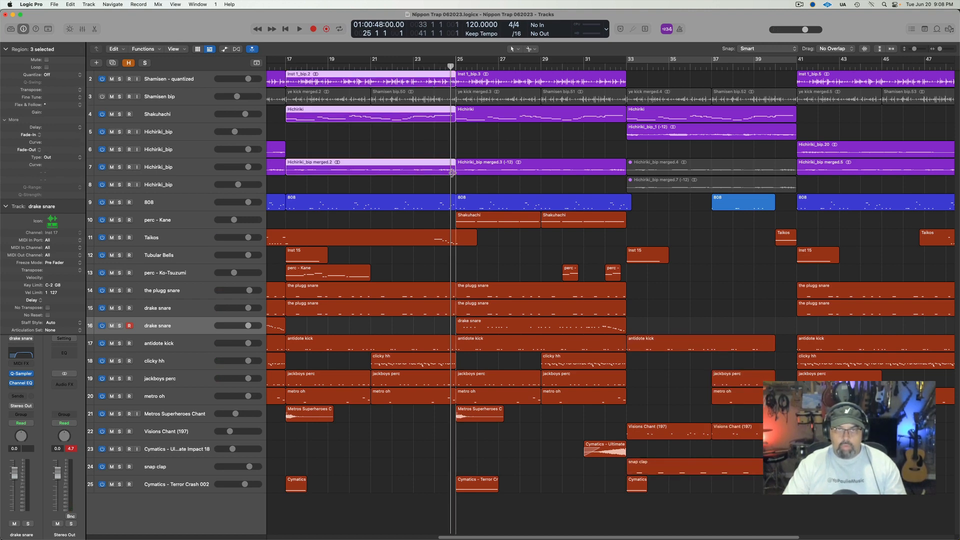
drag(451, 172, 449, 174)
- Play the break from bar 24, and trim the ends of the three selected melody regions slightly further back from bar 25
click(434, 64)
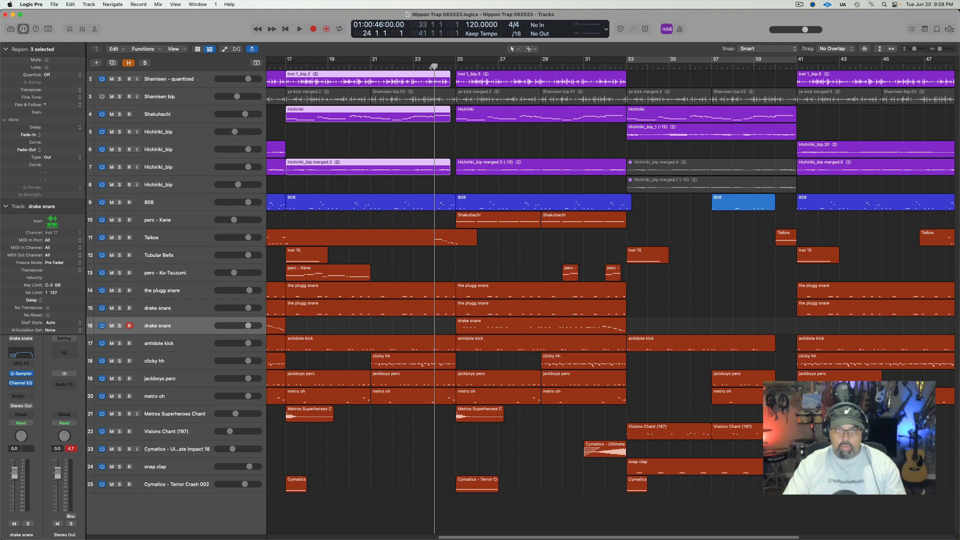
key(space)
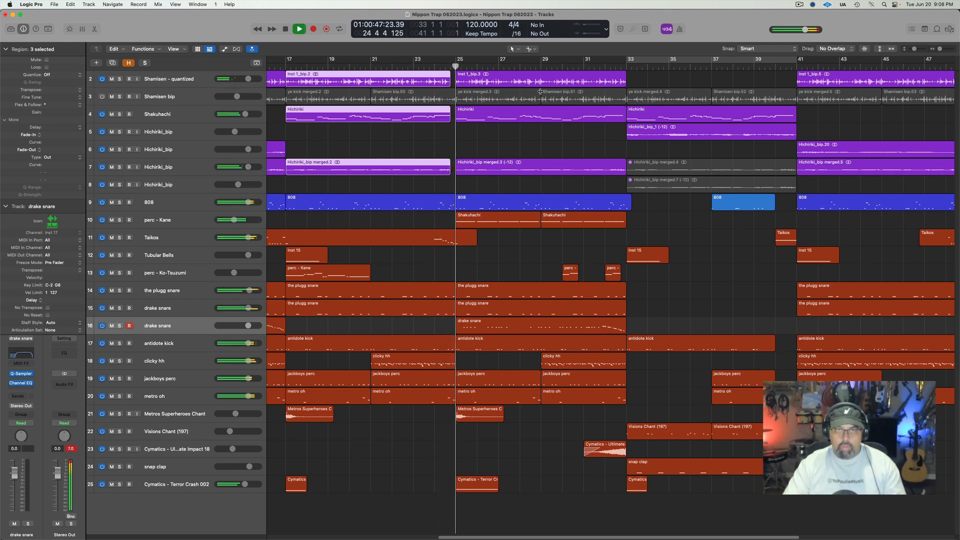
key(space)
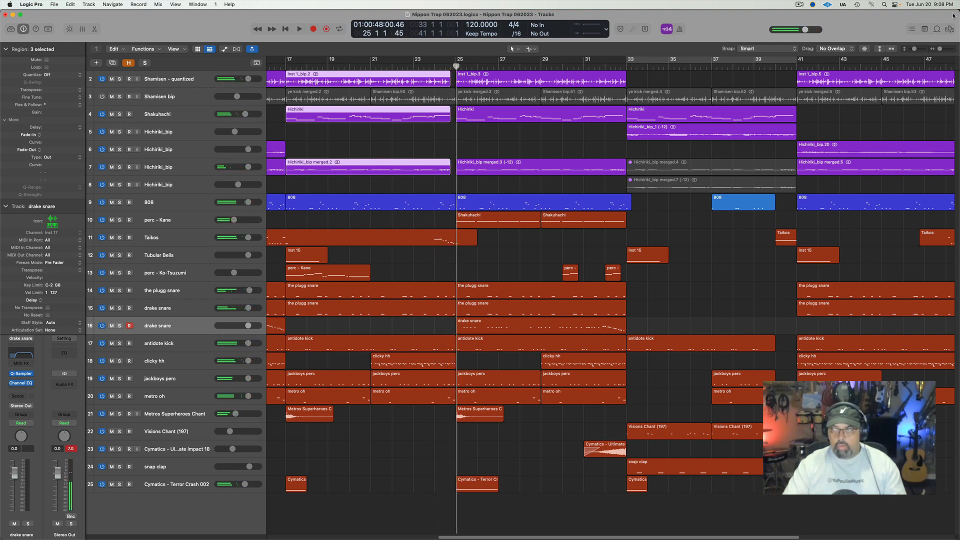
drag(940, 48, 942, 49)
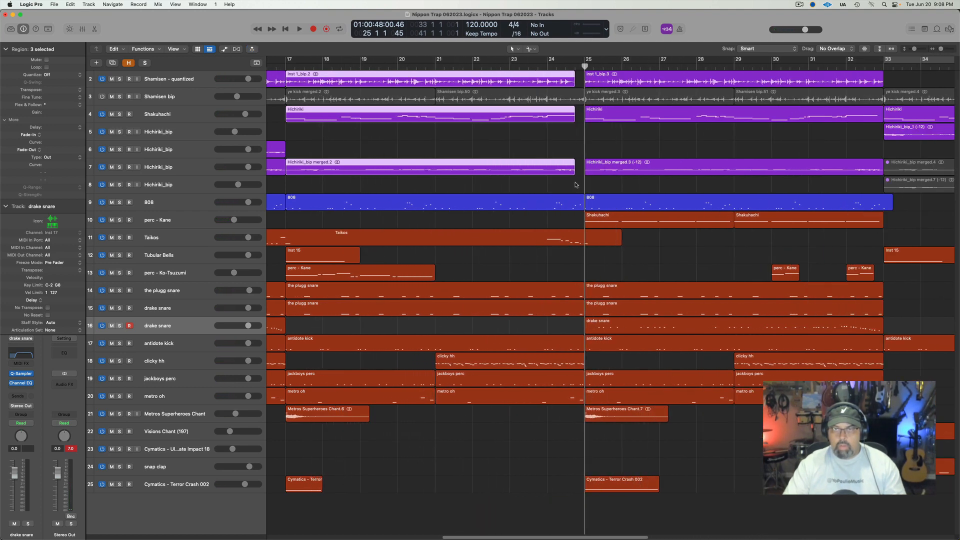
drag(573, 172, 569, 173)
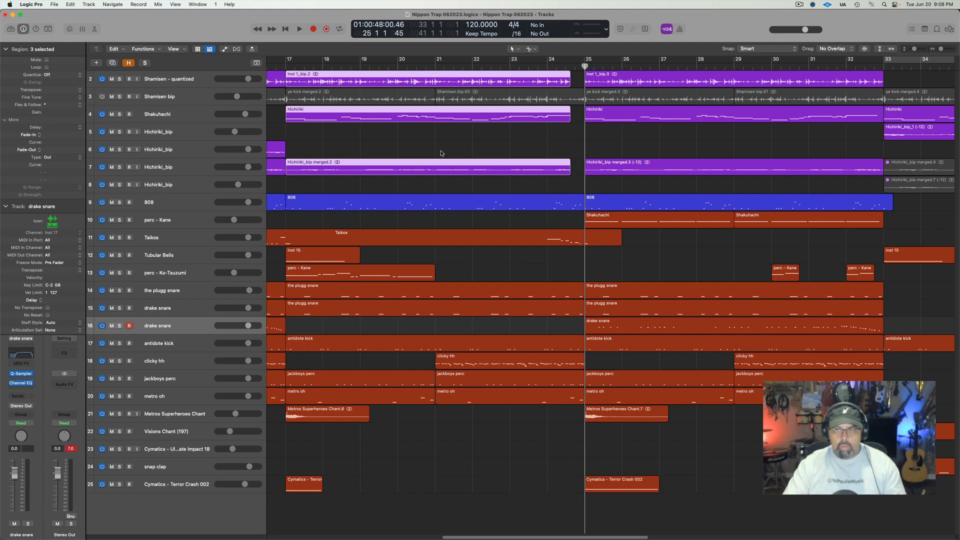
- Shorten the 808, Taikos, snare, antidote kick, clicky hh, jackboys perc and metro oh regions before bar 25 to match the melody break
click(568, 209)
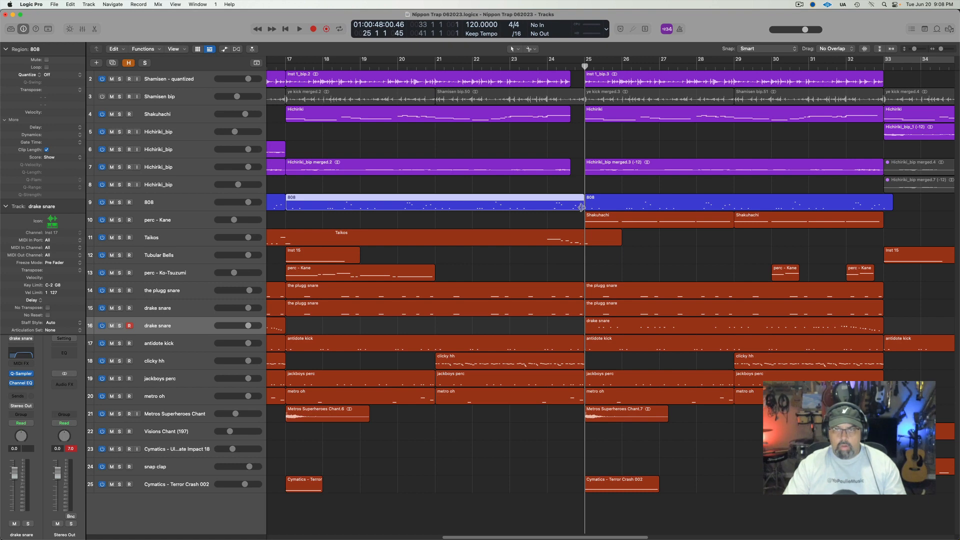
drag(582, 207, 565, 209)
click(577, 245)
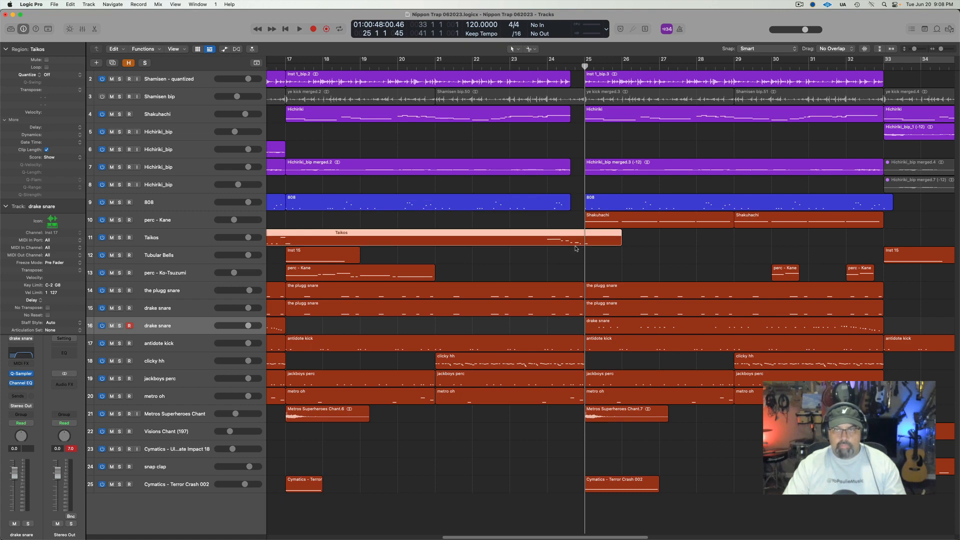
drag(622, 247, 573, 248)
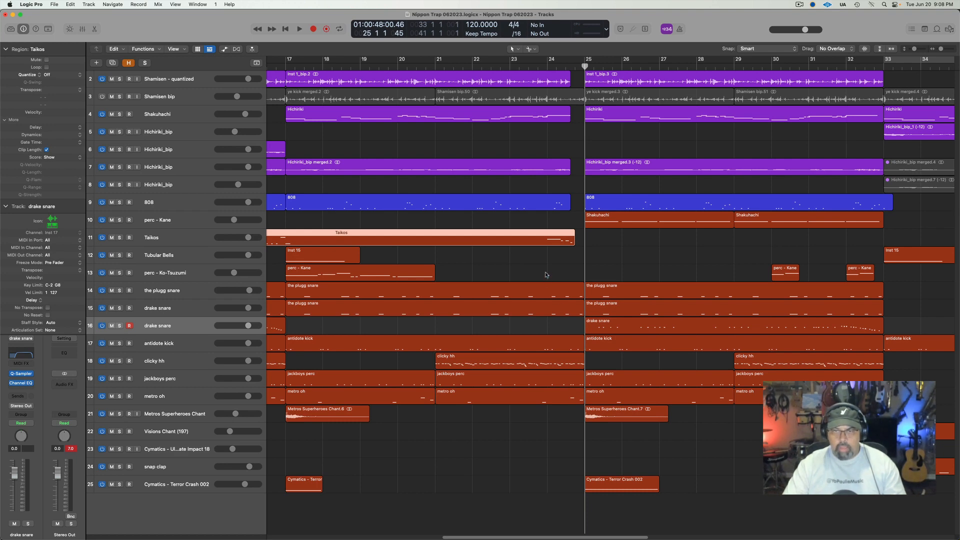
drag(564, 270, 566, 404)
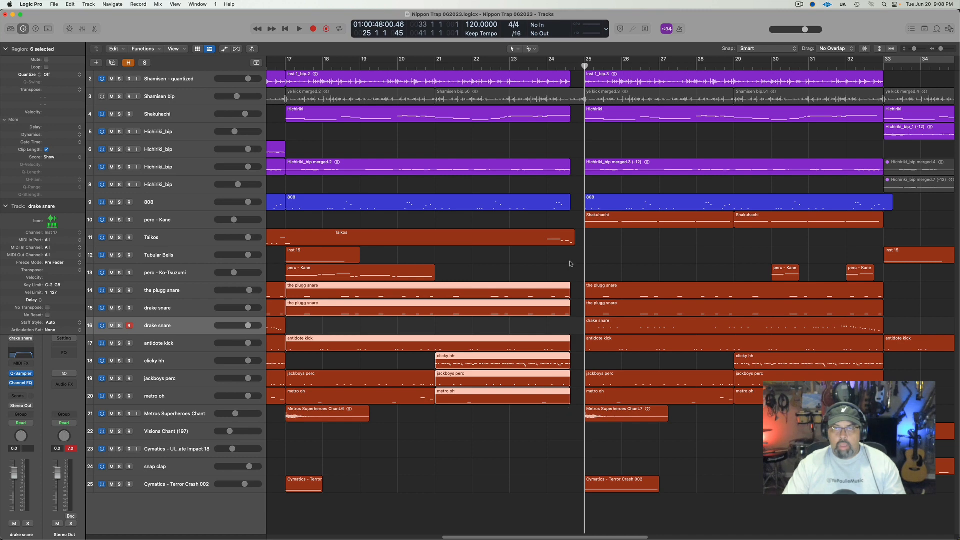
- Play the full break into bar 25 from bar 23, briefly soloing the Hichiriki_bip track 7
click(511, 65)
key(space)
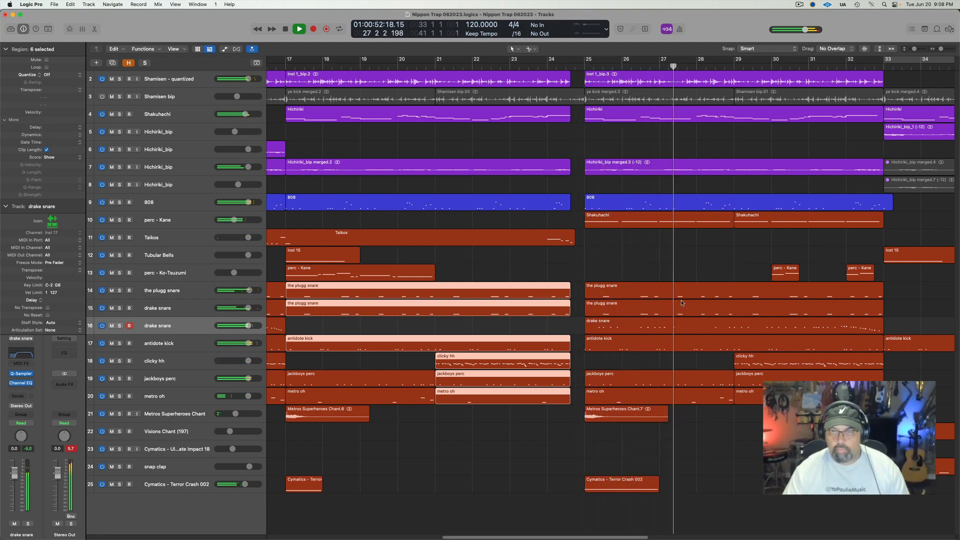
click(119, 167)
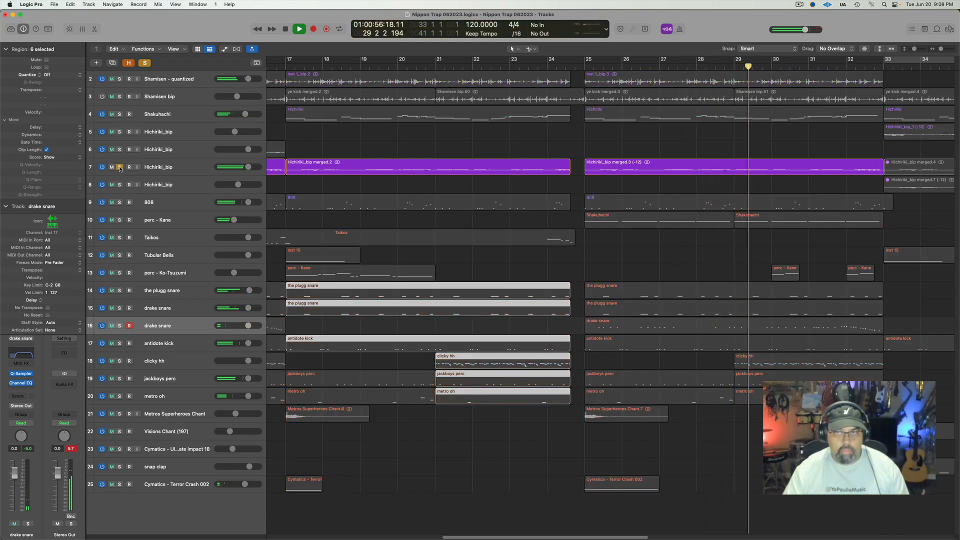
click(120, 167)
key(space)
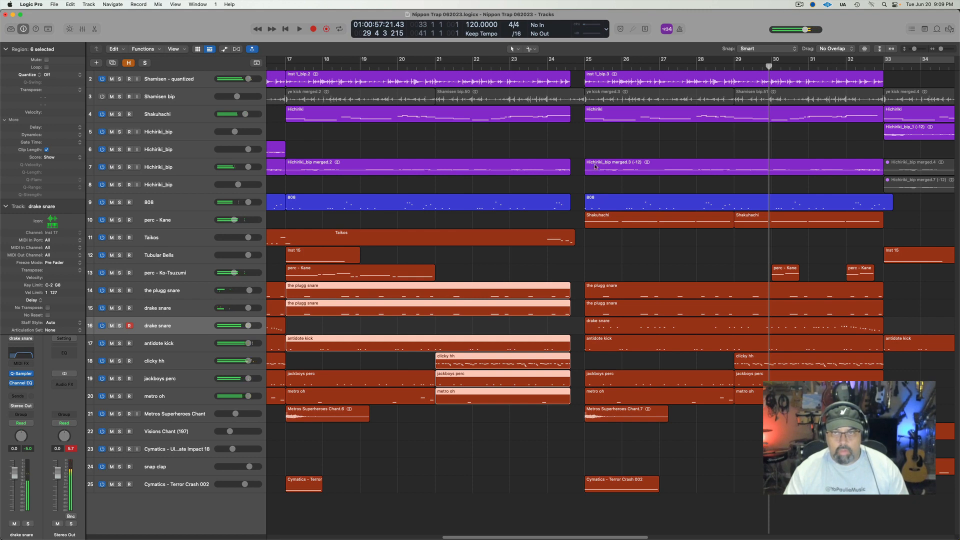
- Add a fade-in of 6119 to the octave-down Hichiriki_bip region at bar 25, and play from bar 24 through to bar 40
click(587, 162)
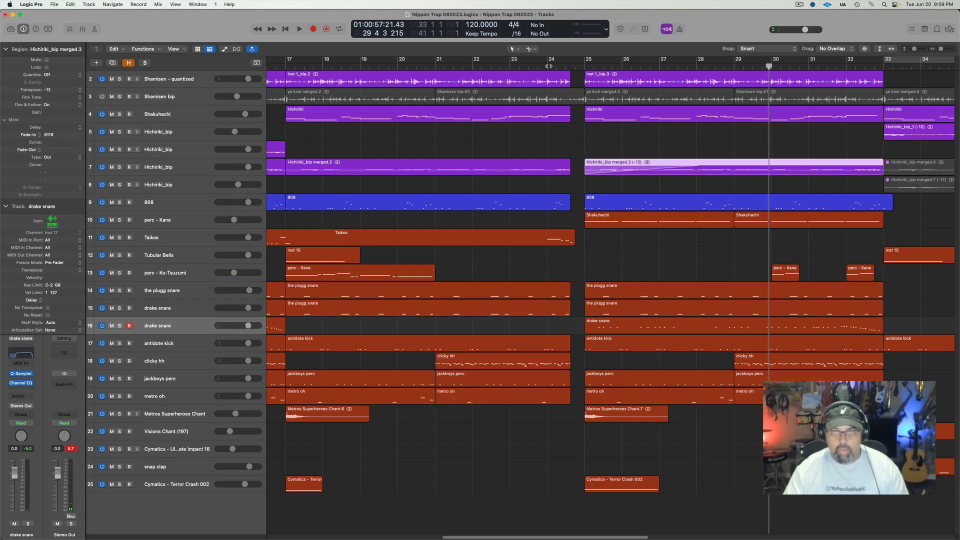
double_click(548, 66)
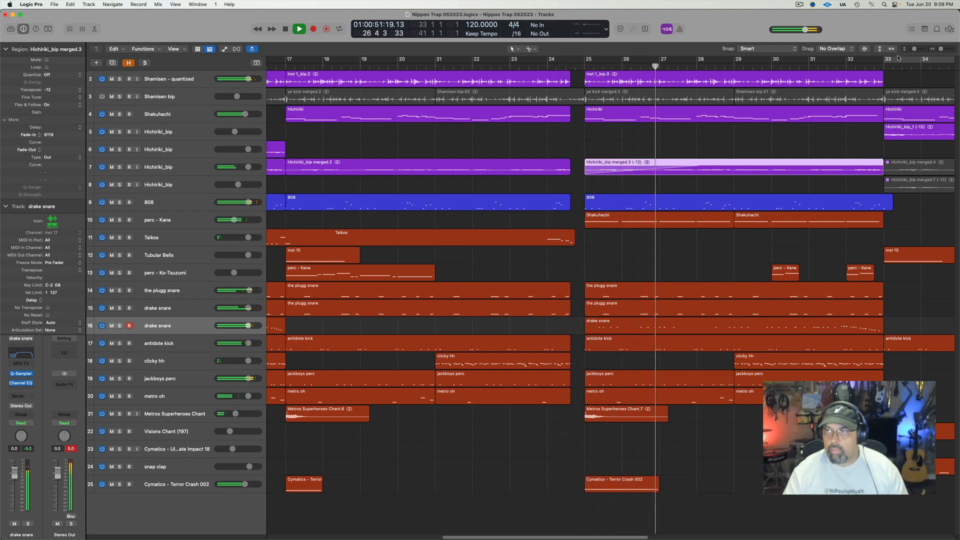
click(892, 49)
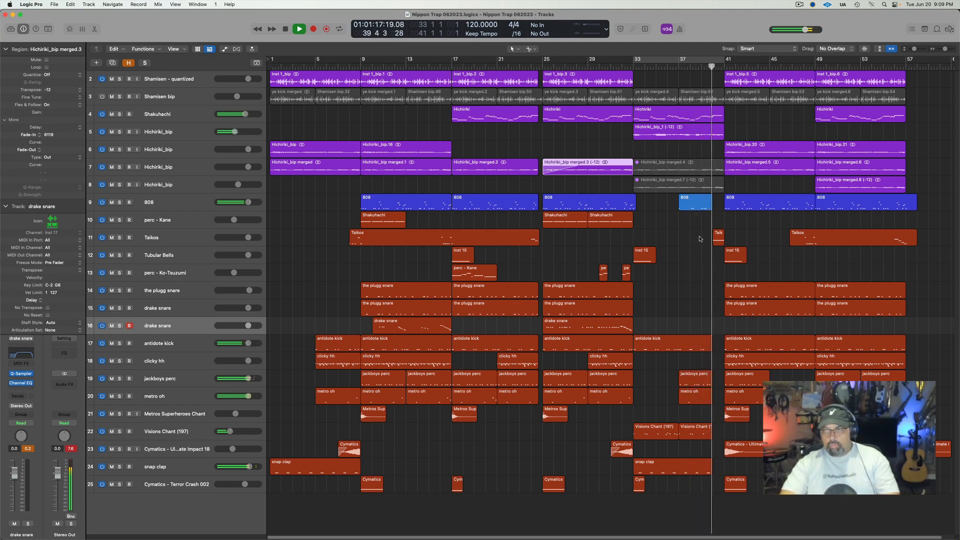
key(space)
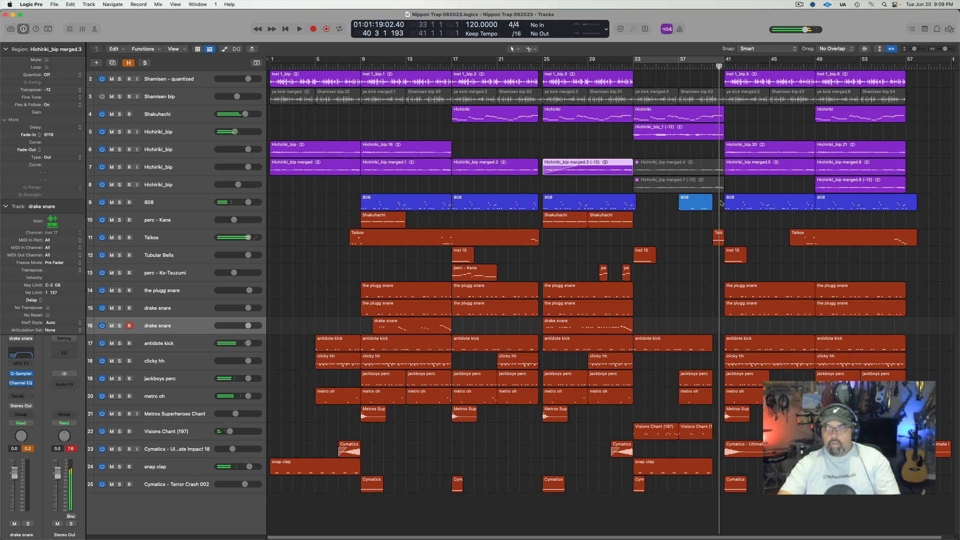
- Replace the short Taikos region at bar 40 with a copy of the Taikos fill split off at bar 24
double_click(723, 240)
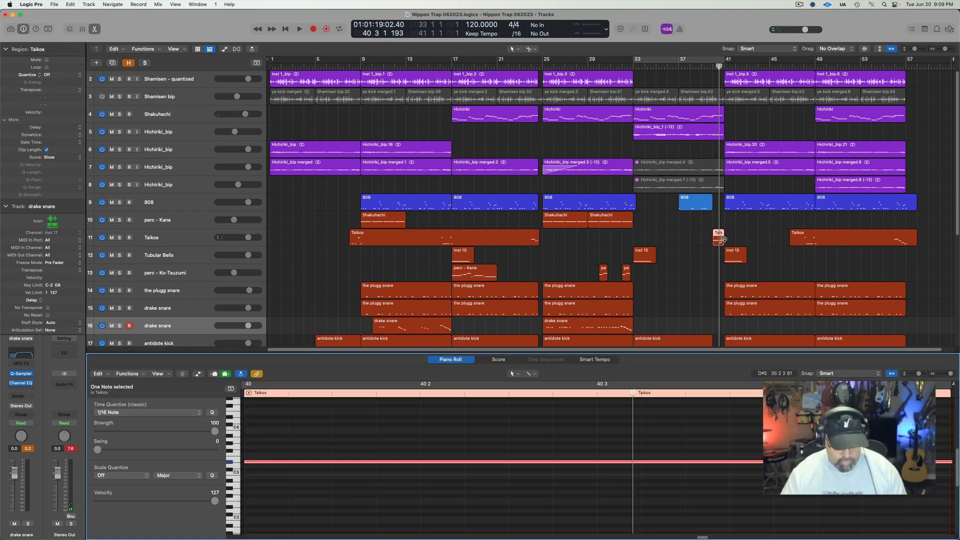
key(e)
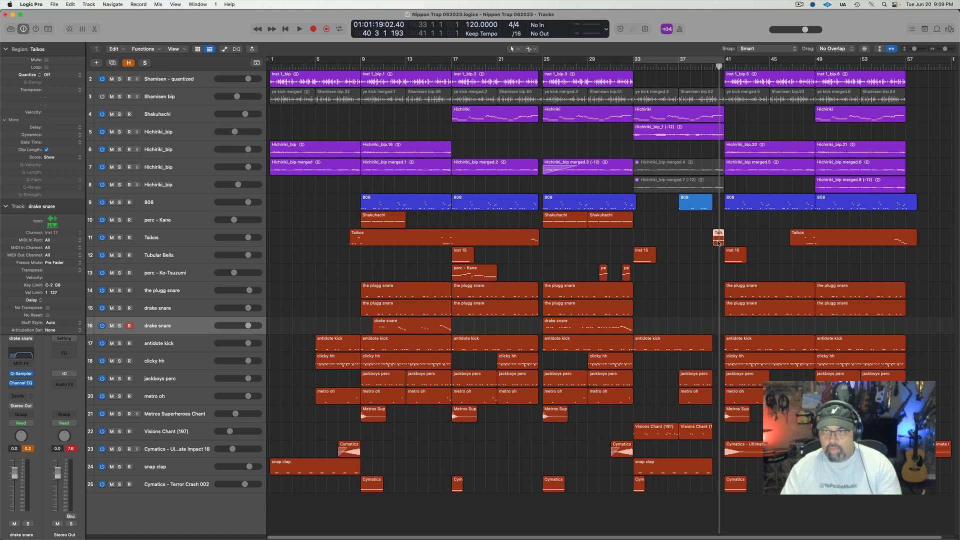
click(533, 65)
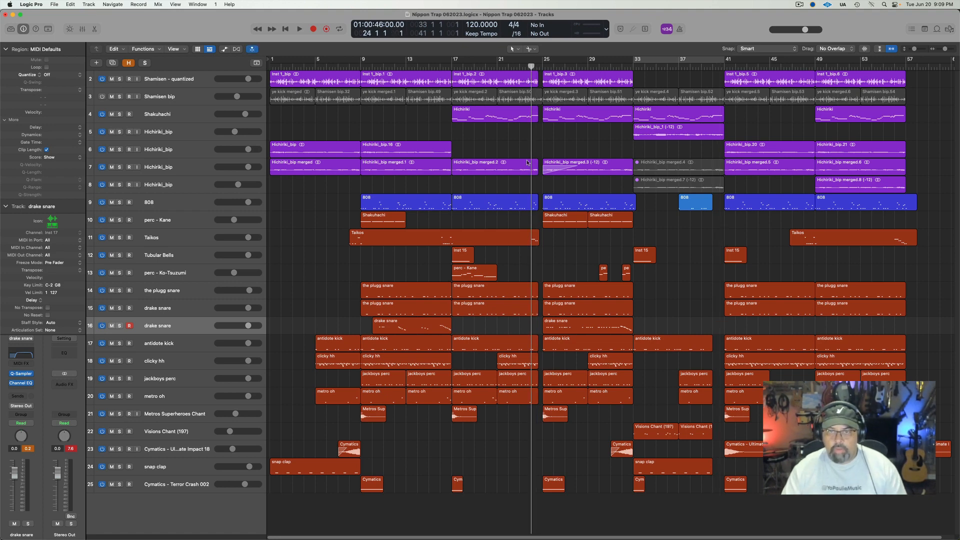
click(534, 240)
key(cmd+t)
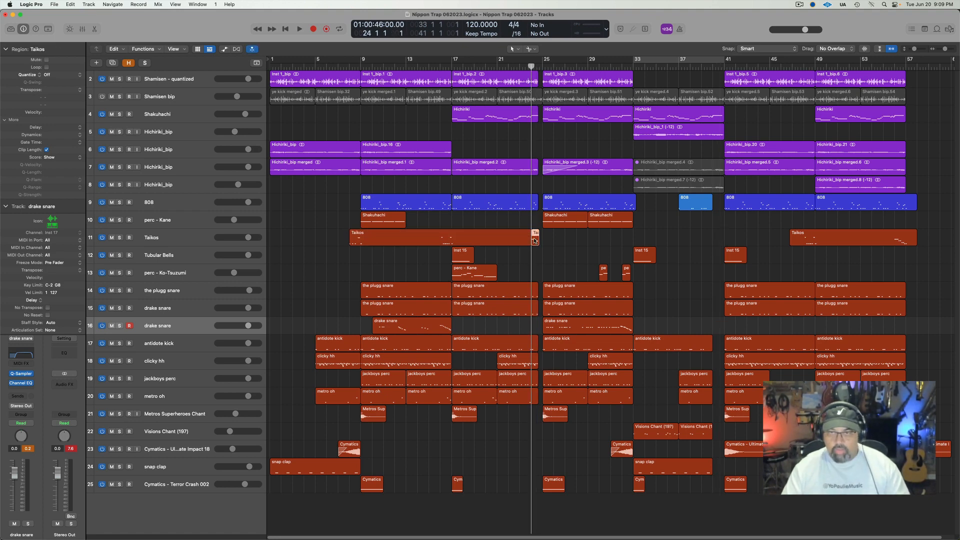
drag(534, 238, 717, 235)
- Play the copied Taikos fill from bar 40 and inspect its notes in the Piano Roll
click(715, 66)
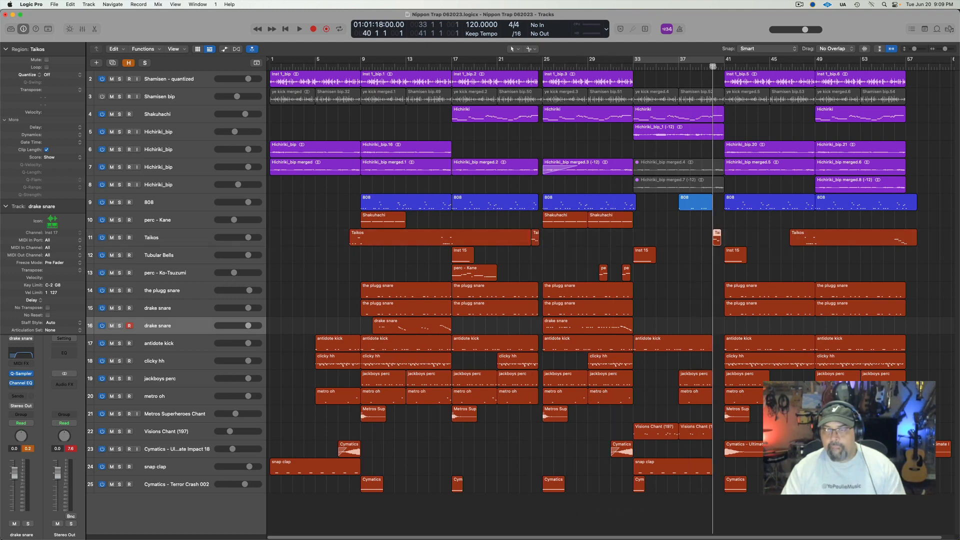
key(space)
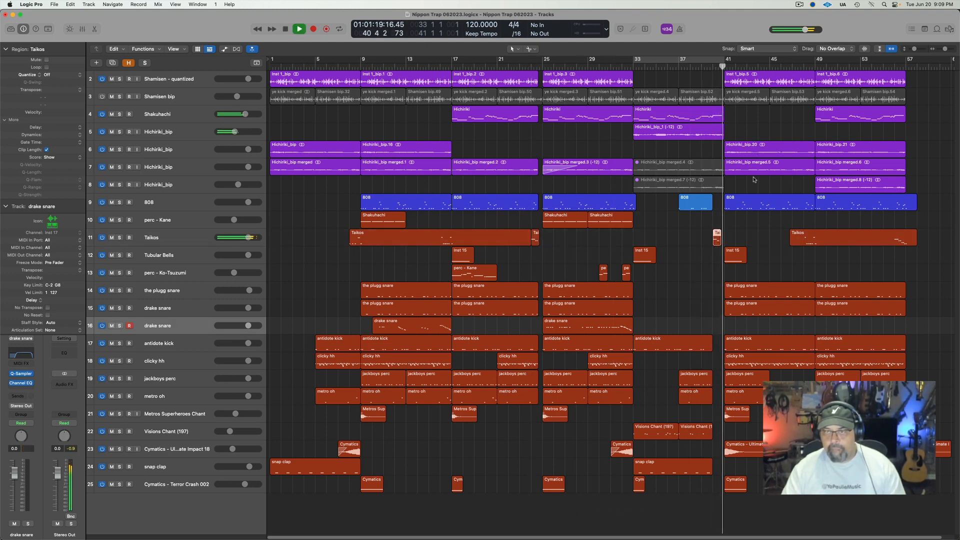
key(space)
double_click(717, 241)
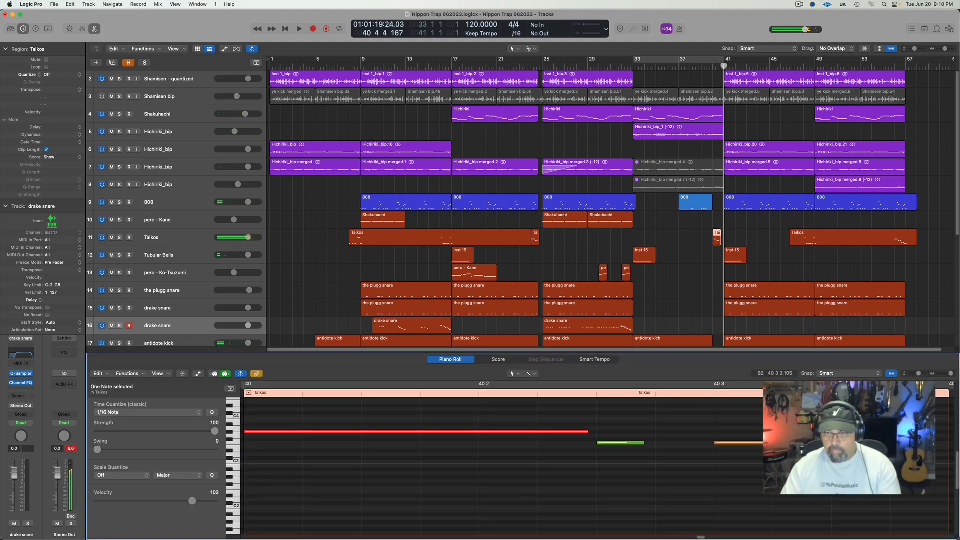
key(e)
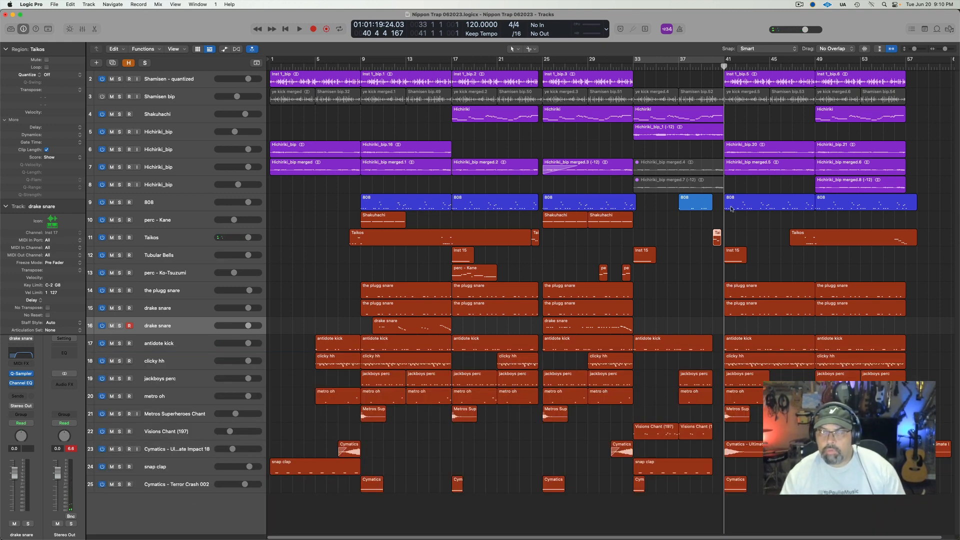
- Shorten the octave-down Hichiriki_bip_1 region to end before bar 41, and check the Shakuhachi region's last notes during playback
drag(722, 136, 714, 136)
double_click(718, 118)
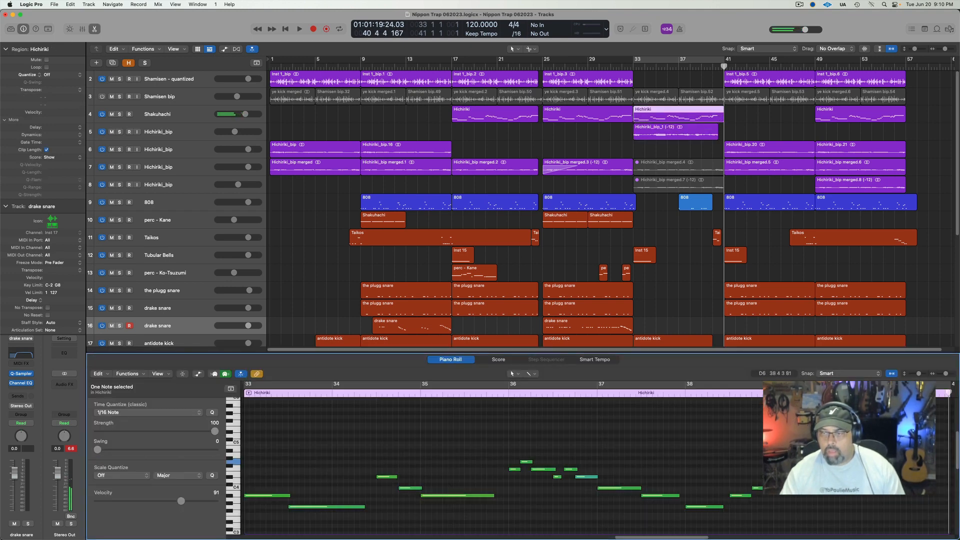
key(space)
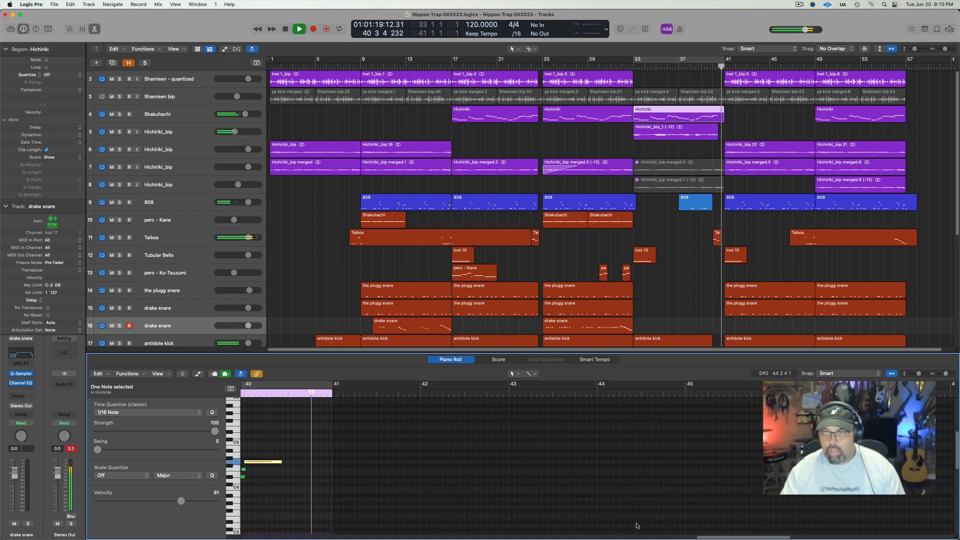
key(e)
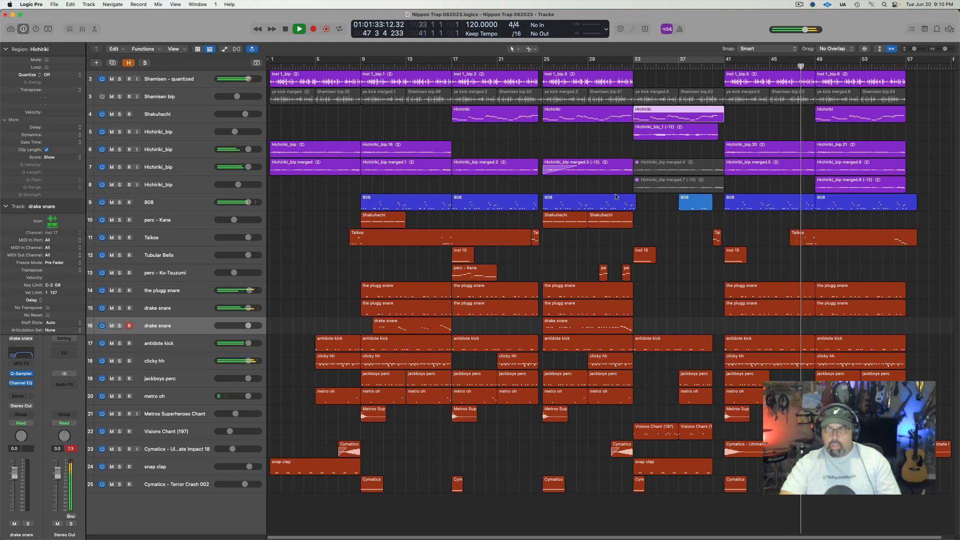
key(space)
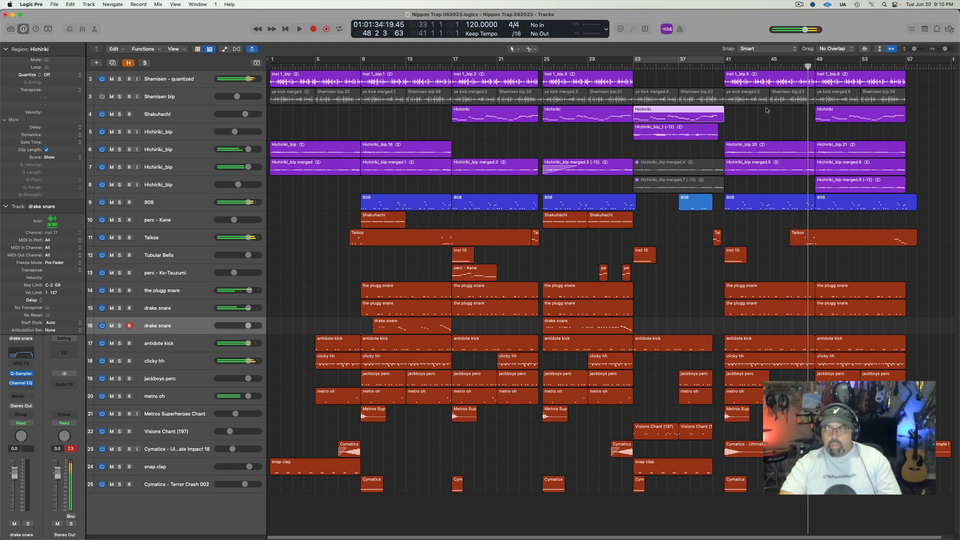
- Play from bar 41 with Hichiriki_bip tracks 7 and 6 soloed in turn to compare them
click(725, 67)
click(741, 174)
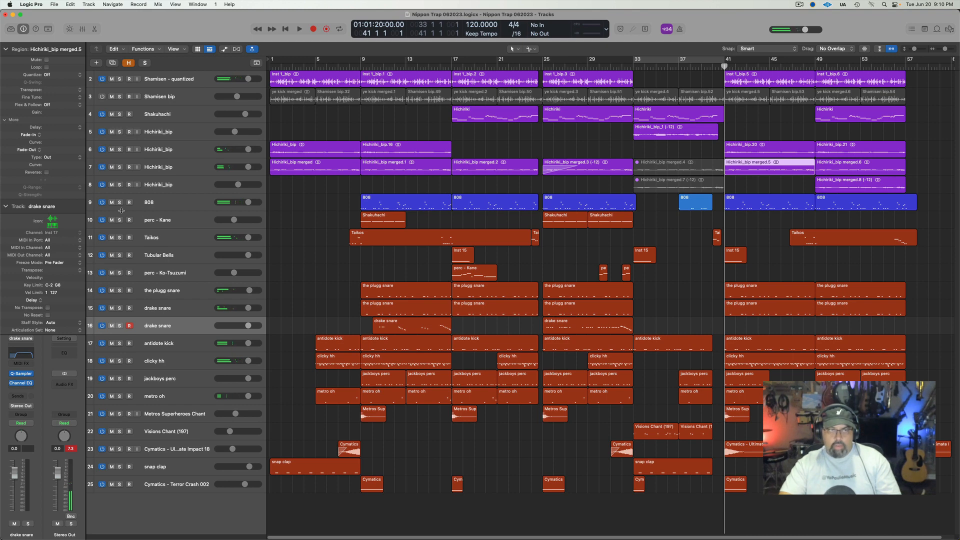
key(space)
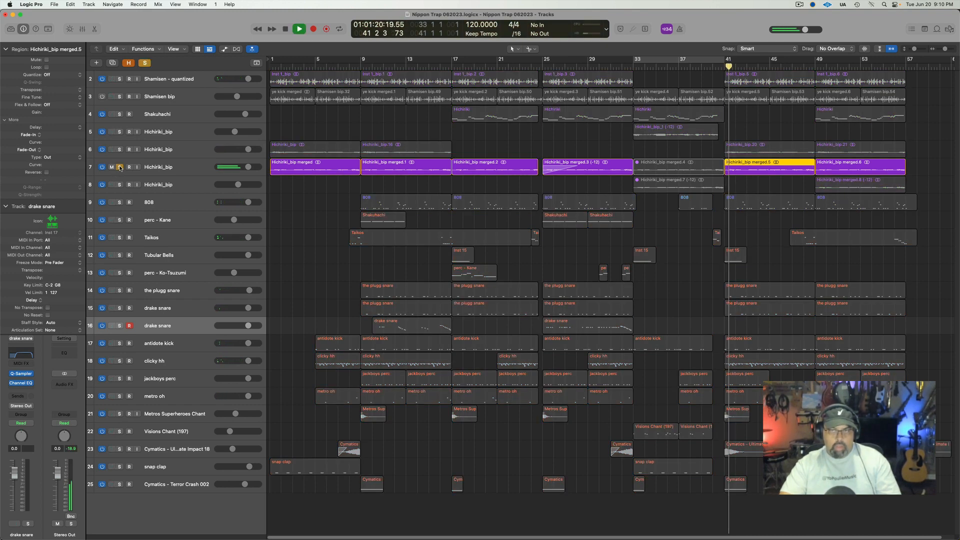
click(119, 149)
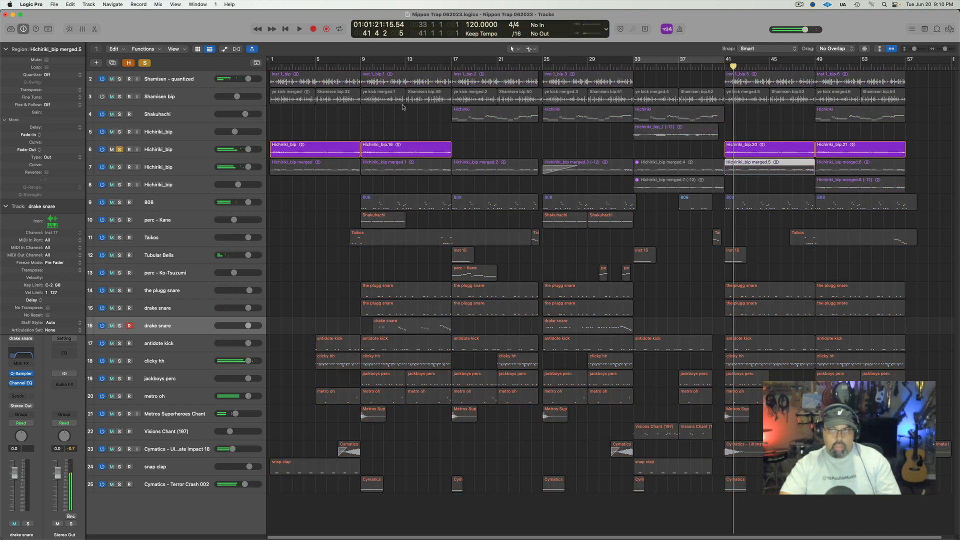
- Delete the Hichiriki_bip.20 region at bar 41 on track 6 and turn off the track soloing
key(space)
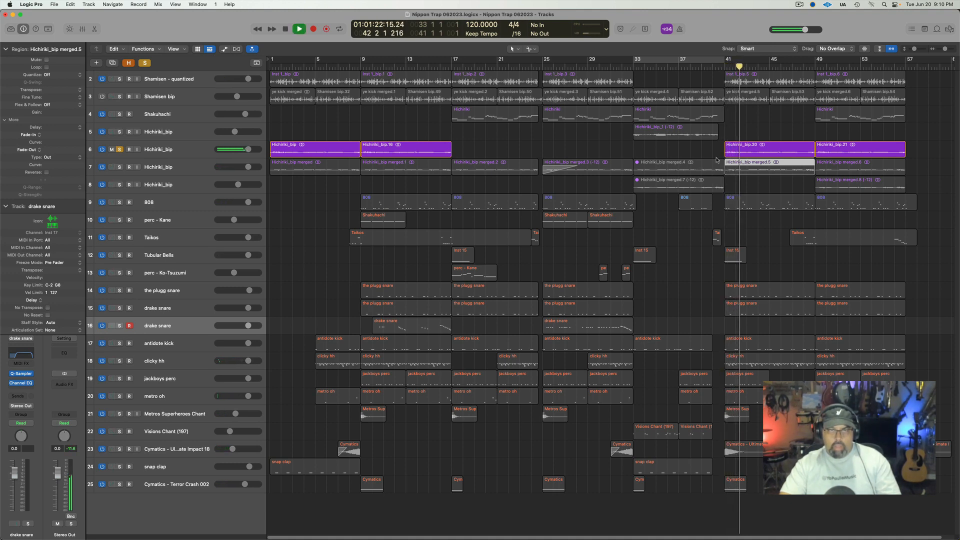
click(720, 154)
key(space)
click(775, 154)
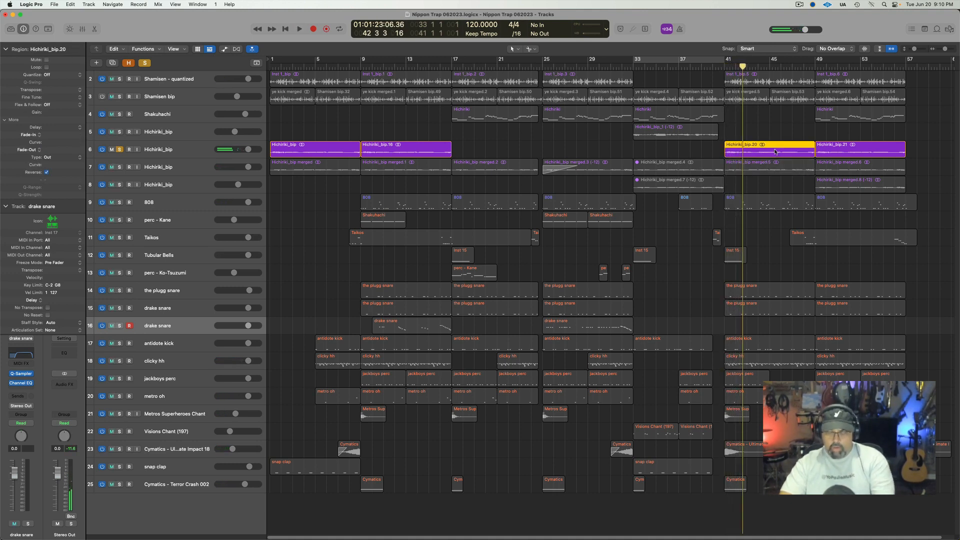
key(Delete)
click(144, 63)
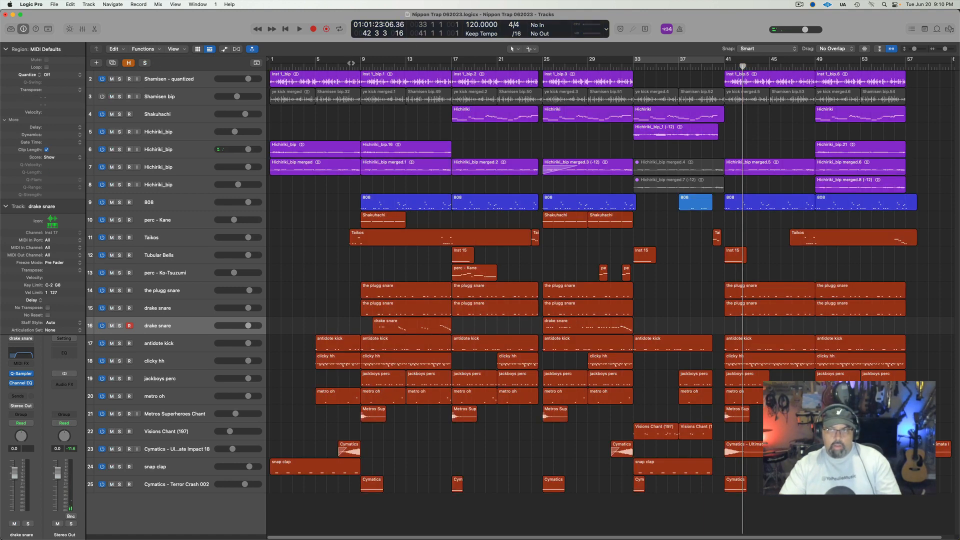
- During playback from before bar 41, add a Channel EQ to Hichiriki_bip track 7 and lower its high-cut filter frequency
click(700, 66)
key(space)
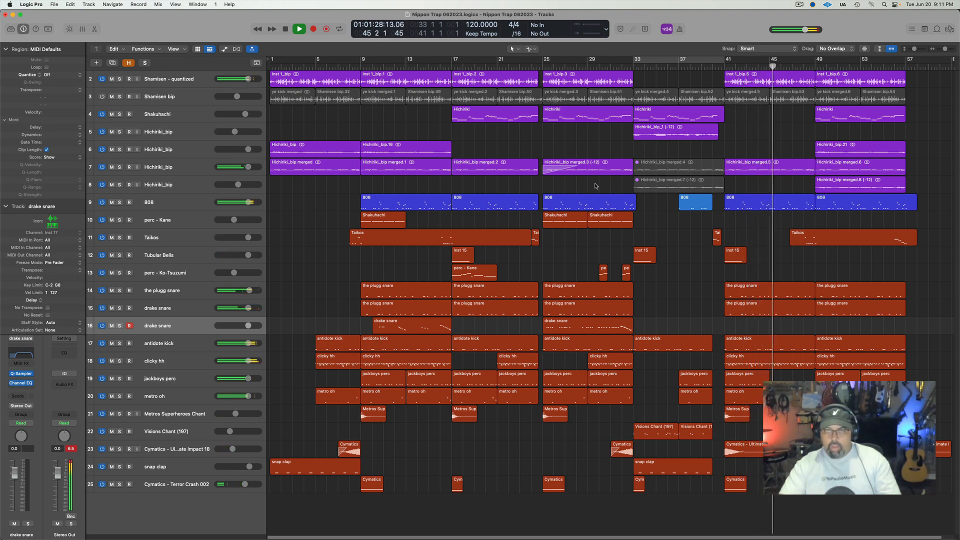
click(165, 168)
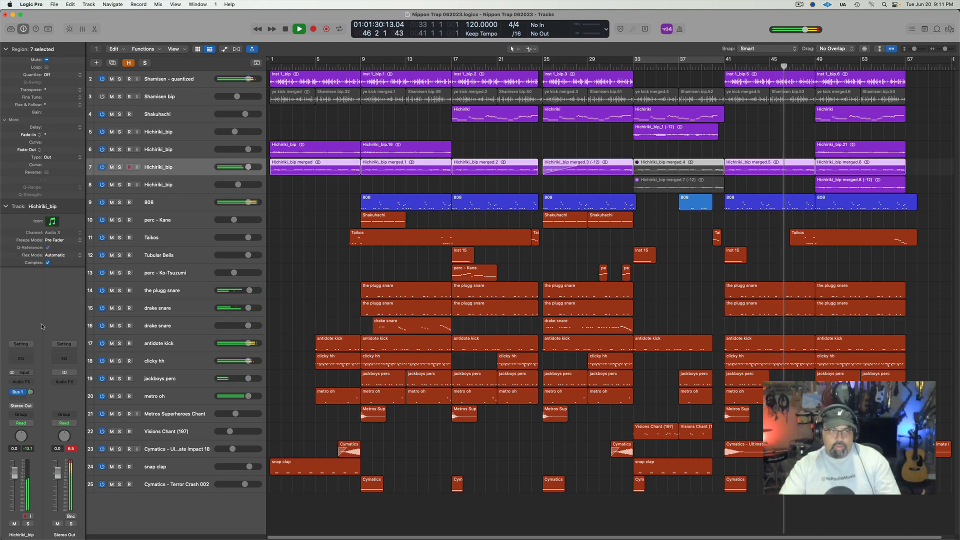
click(18, 360)
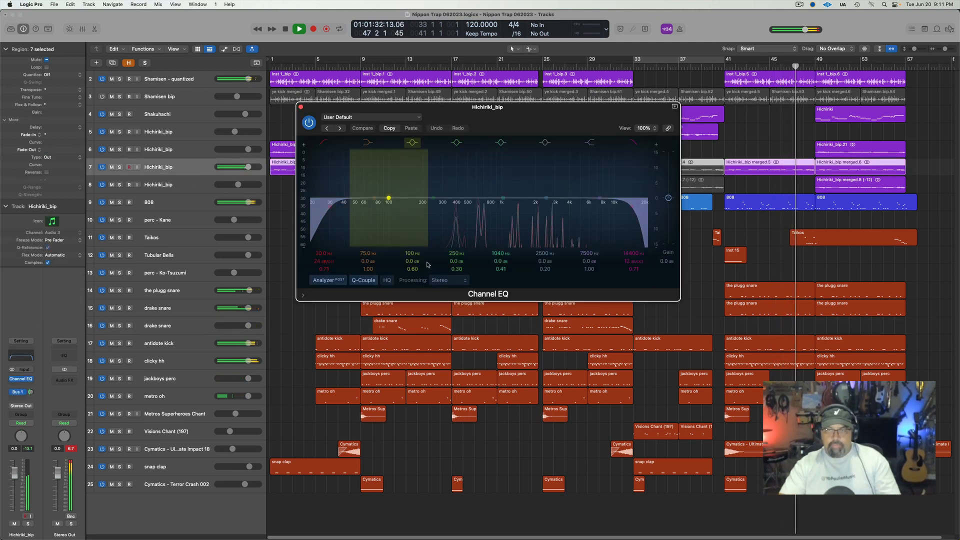
drag(631, 210, 575, 211)
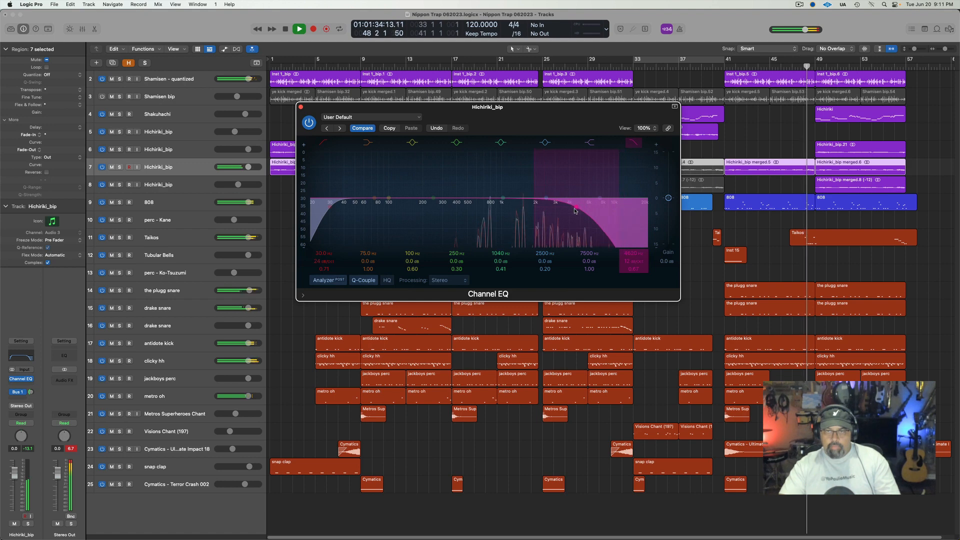
click(301, 107)
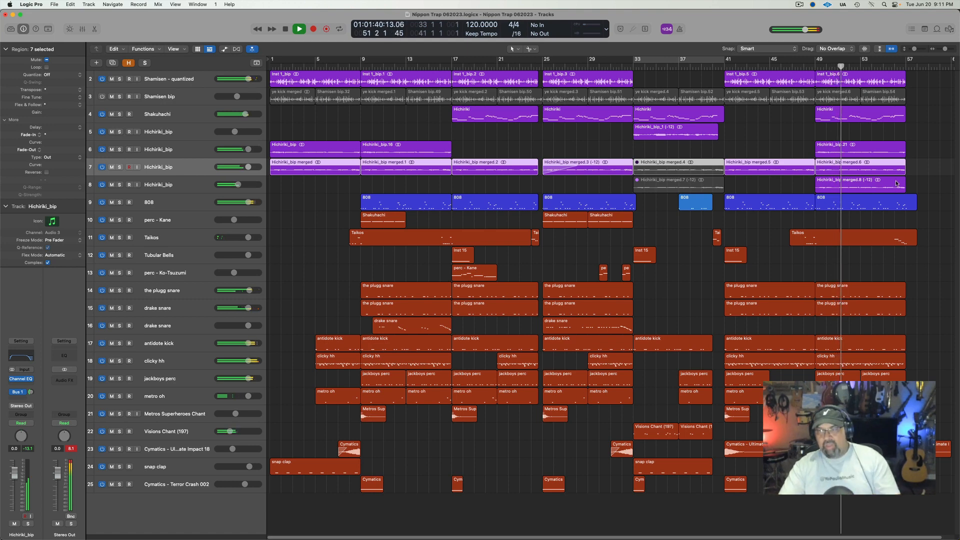
- Mute the Hichiriki_bip.21 and octave-down Hichiriki_bip merged.8 regions at bar 49
click(870, 155)
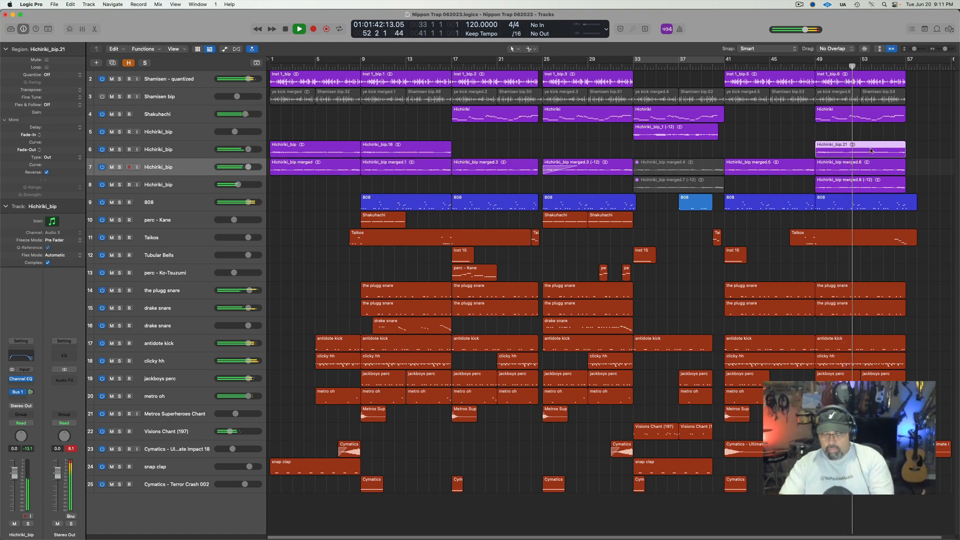
right_click(863, 145)
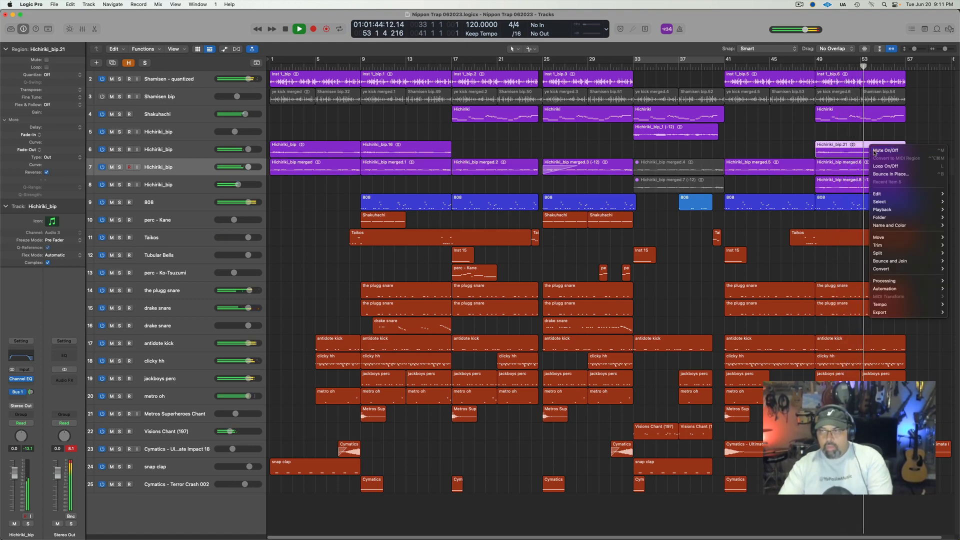
click(874, 151)
right_click(861, 184)
click(873, 186)
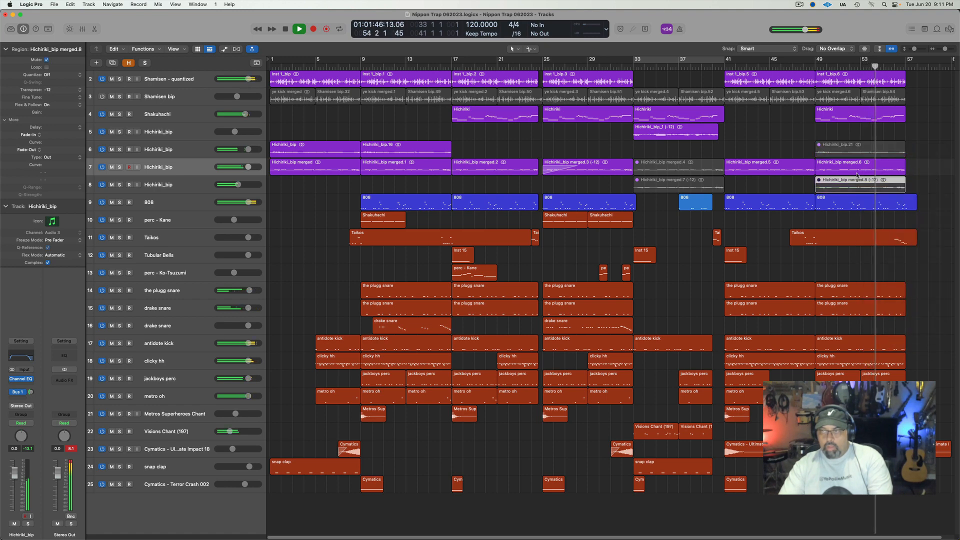
right_click(858, 173)
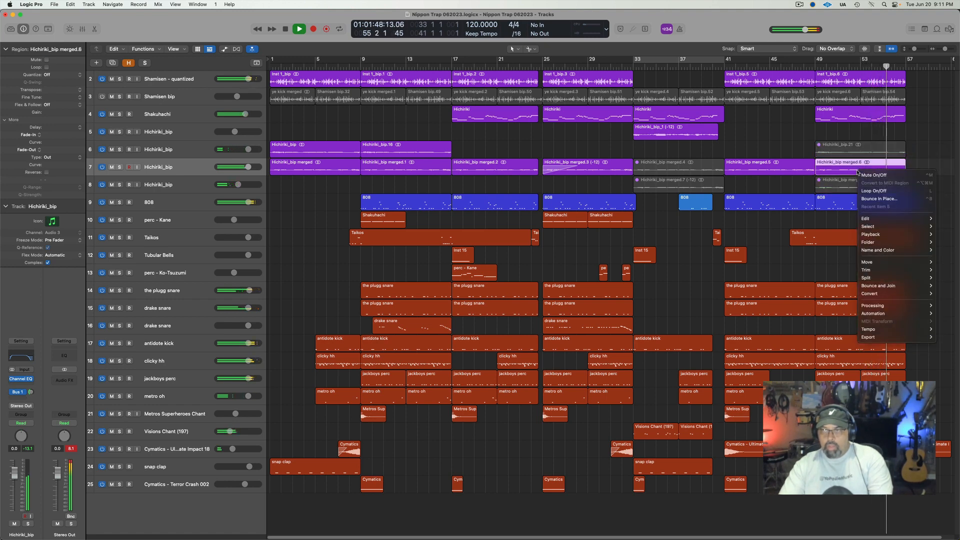
key(space)
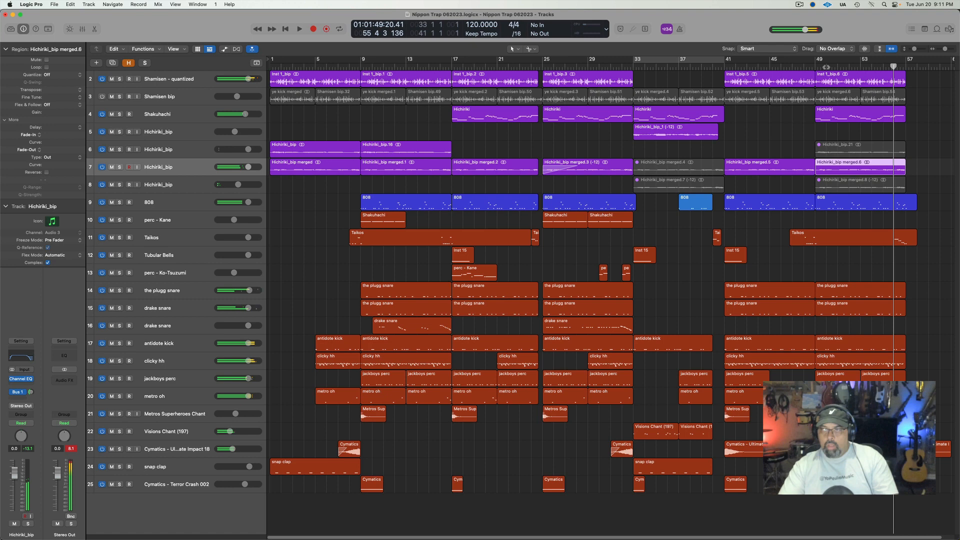
- Try deleting the Hichiriki_bip merged.6 region at bar 49 during playback from bar 47, and undo the deletion
double_click(793, 66)
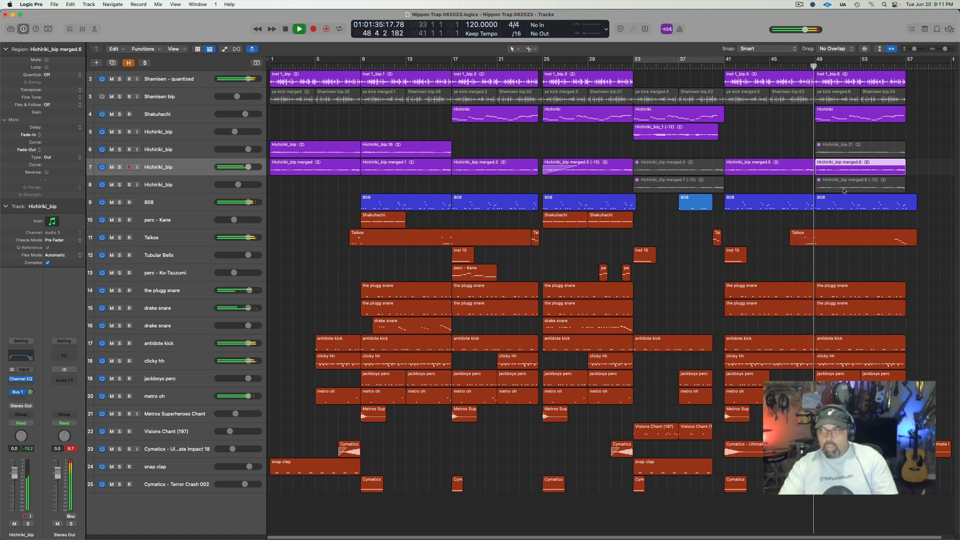
click(906, 185)
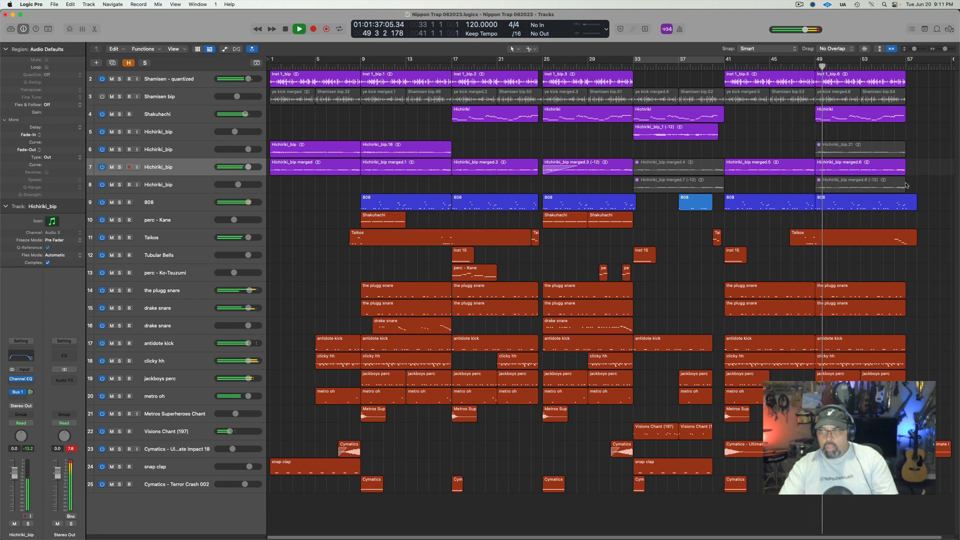
click(827, 173)
key(Delete)
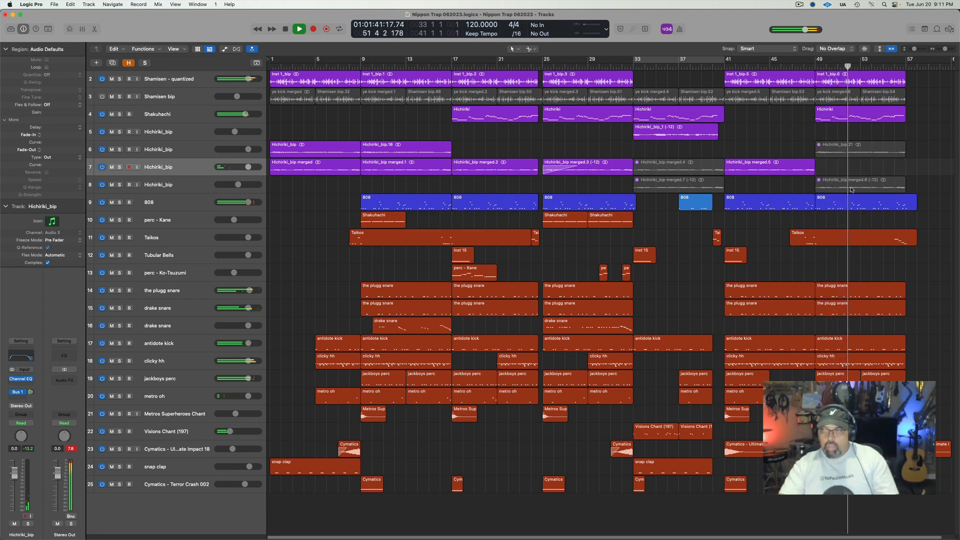
key(super+z)
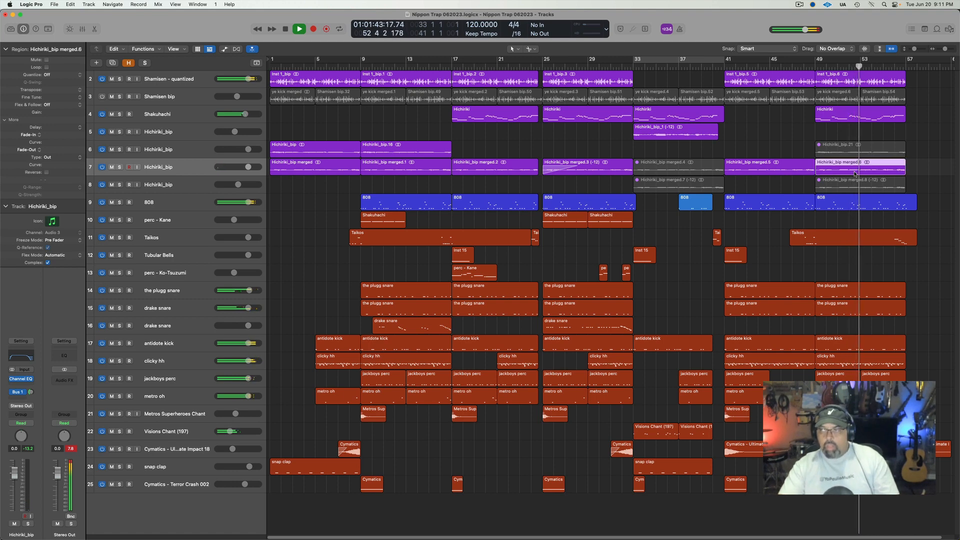
- Trim the start of the Hichiriki_bip merged.6 region to bar 53
drag(817, 172, 861, 172)
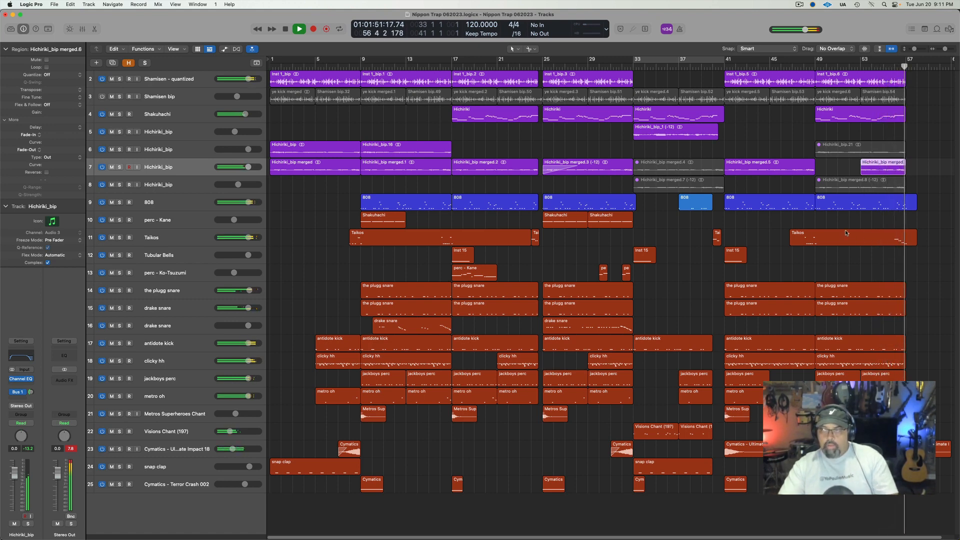
click(891, 50)
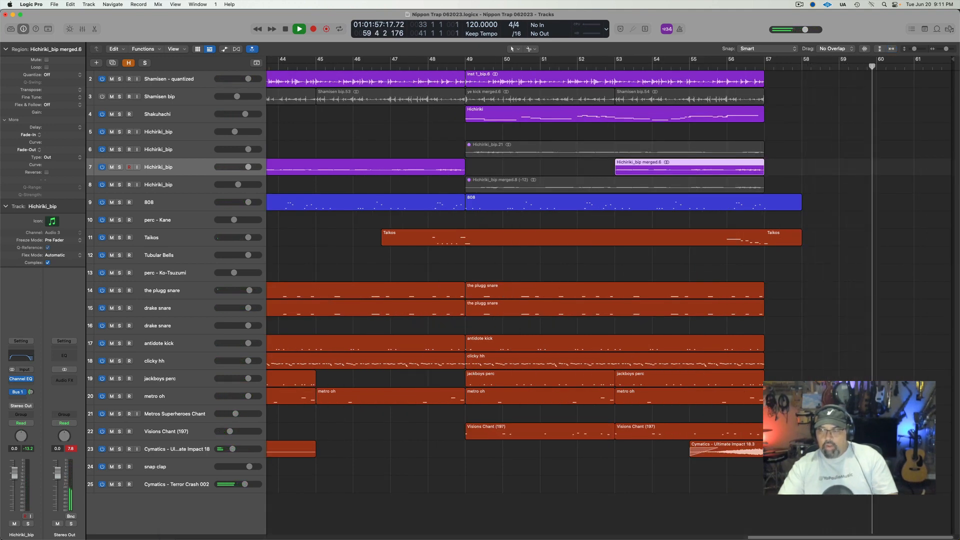
- Play the ending from bar 56 and shorten the Terror Crash 002 and Metros Superheroes Chant regions to end at bar 58
click(800, 449)
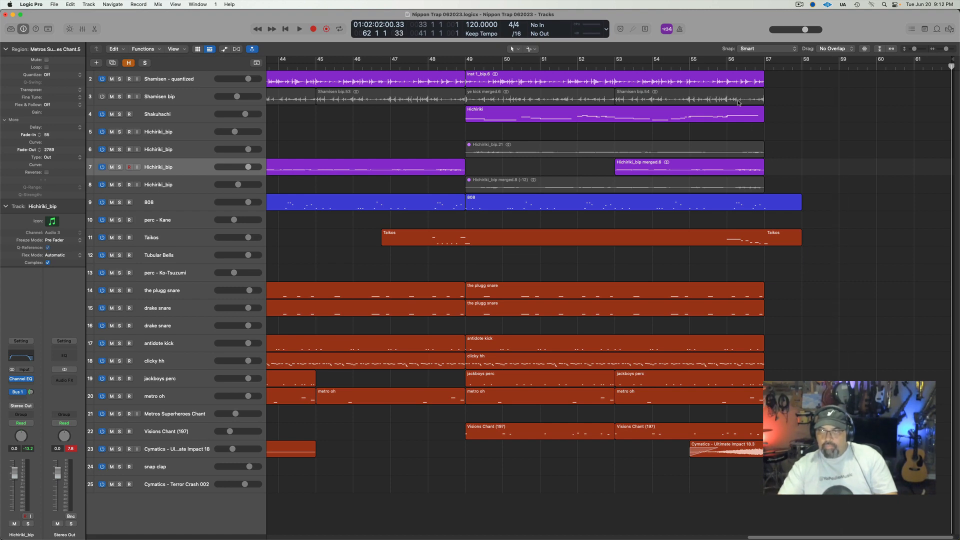
double_click(727, 65)
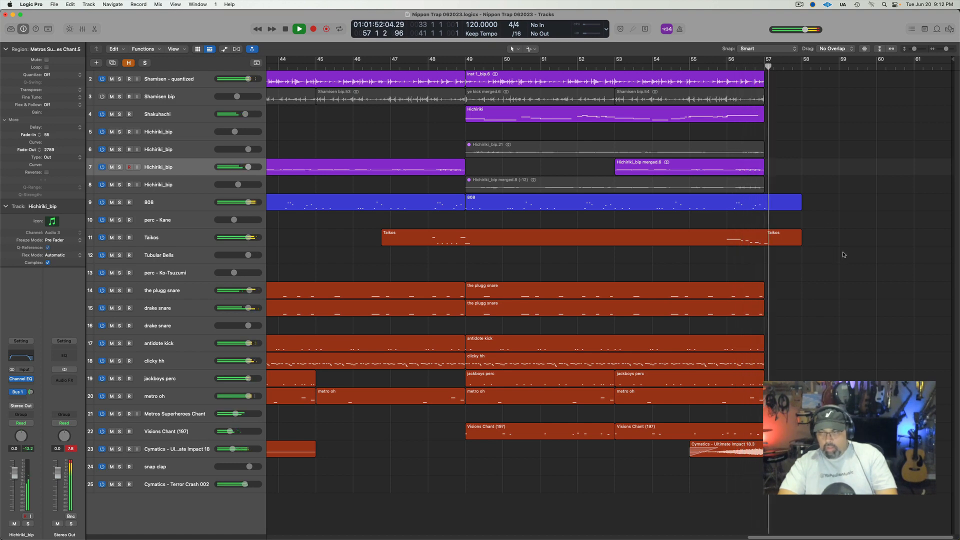
key(space)
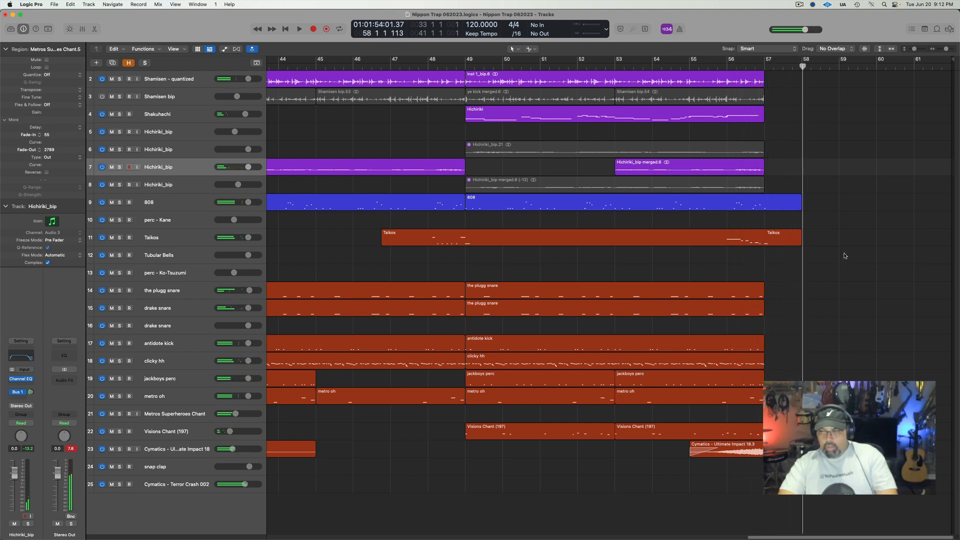
drag(830, 484, 802, 485)
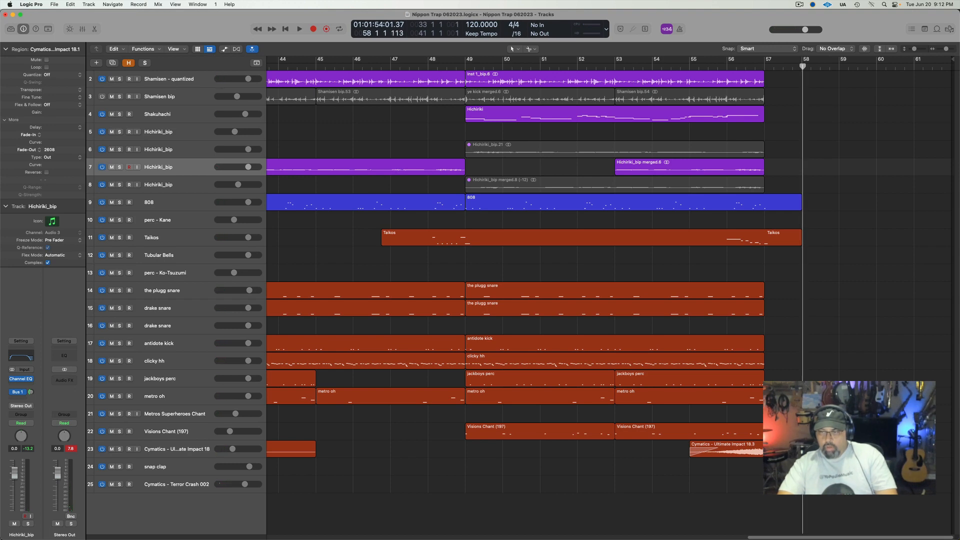
drag(828, 418, 802, 418)
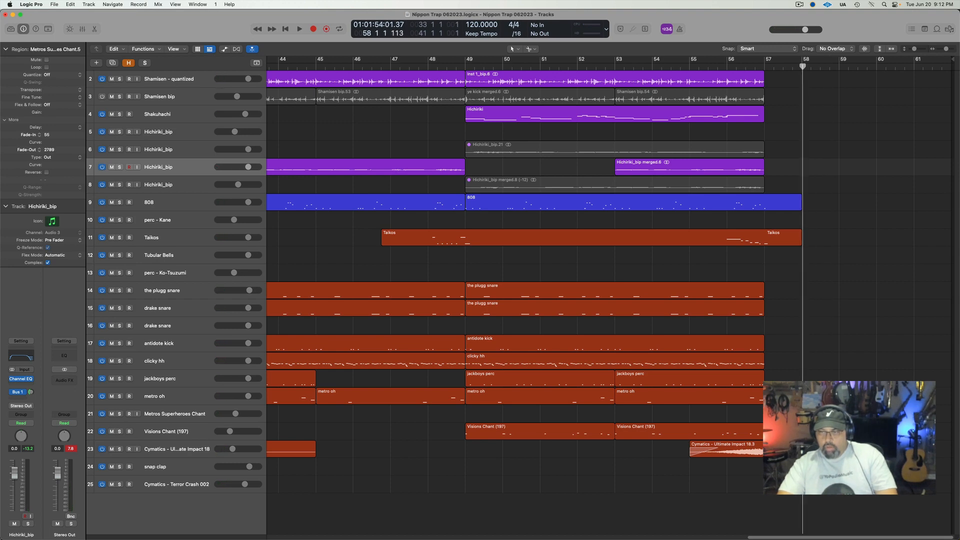
- Play the ending from bar 57 with all tracks, and again with Cymatics - Terror Crash 002 soloed
click(762, 66)
key(space)
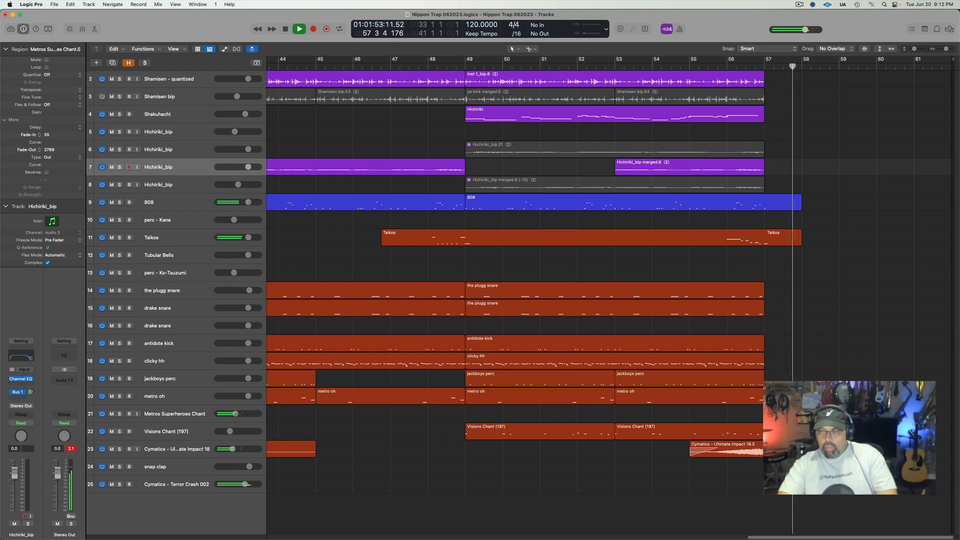
key(space)
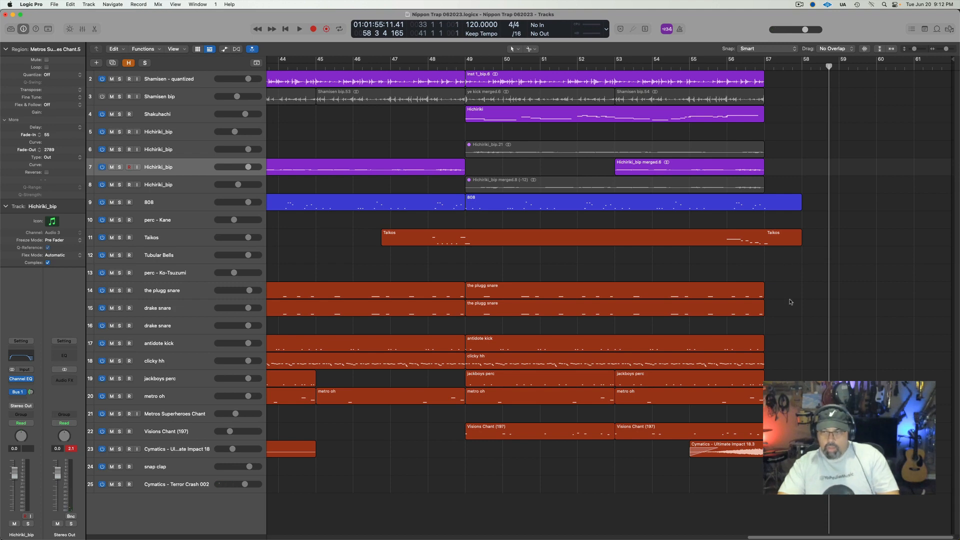
click(763, 67)
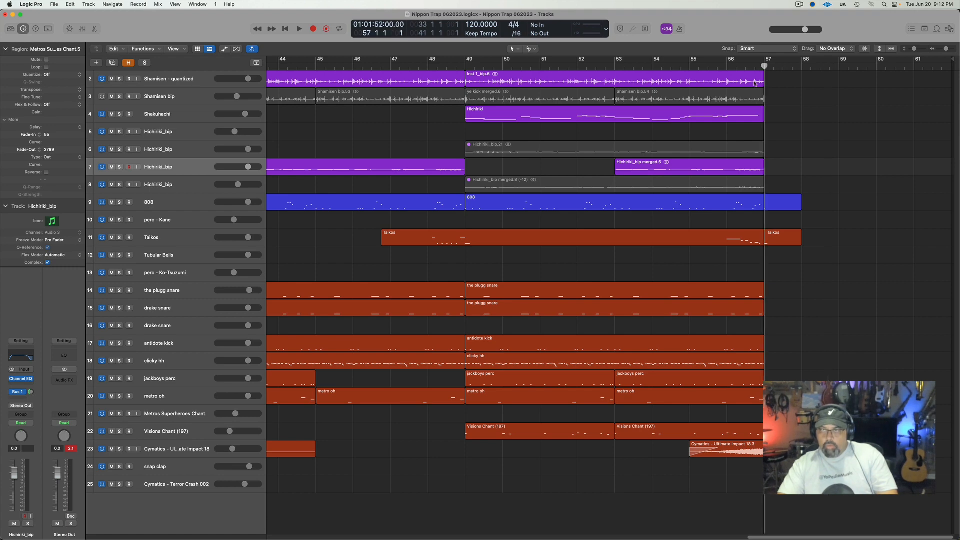
click(120, 484)
key(space)
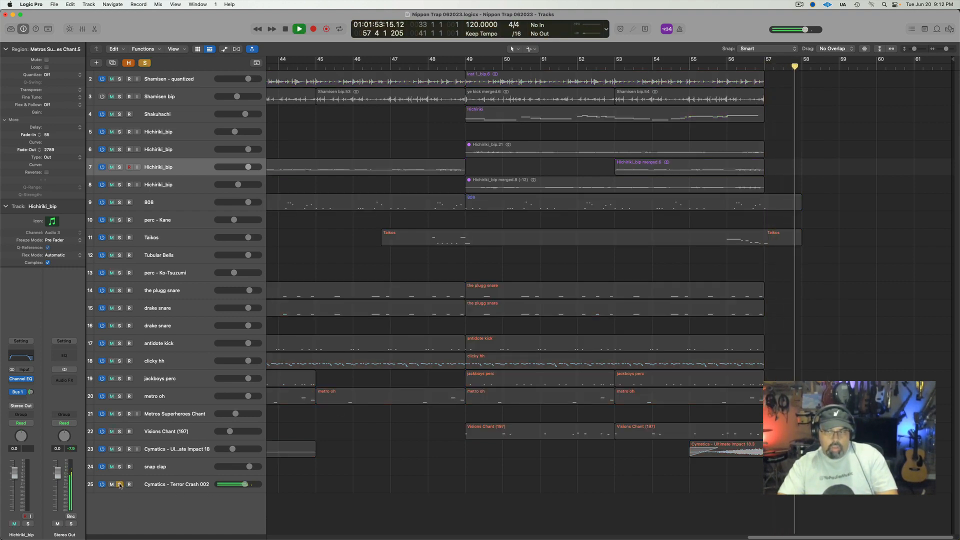
key(space)
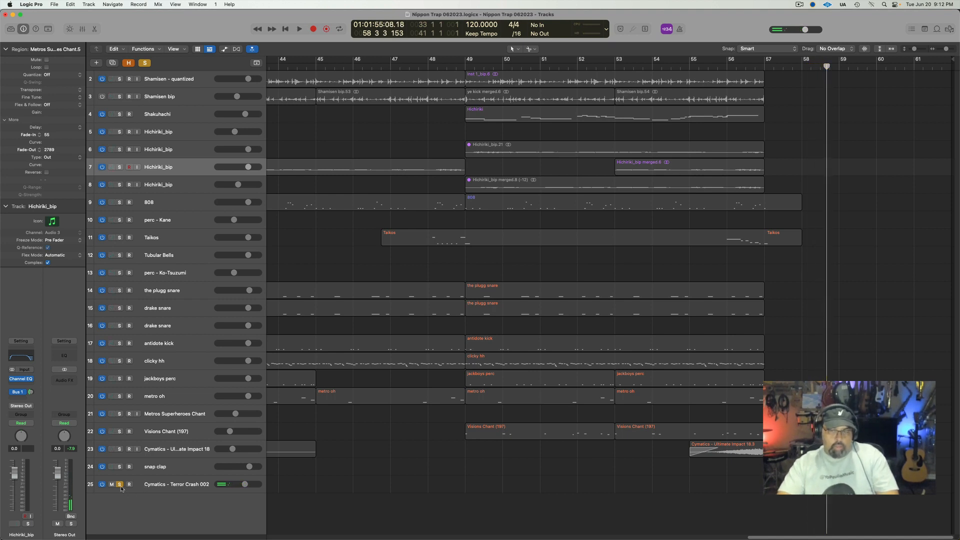
click(120, 485)
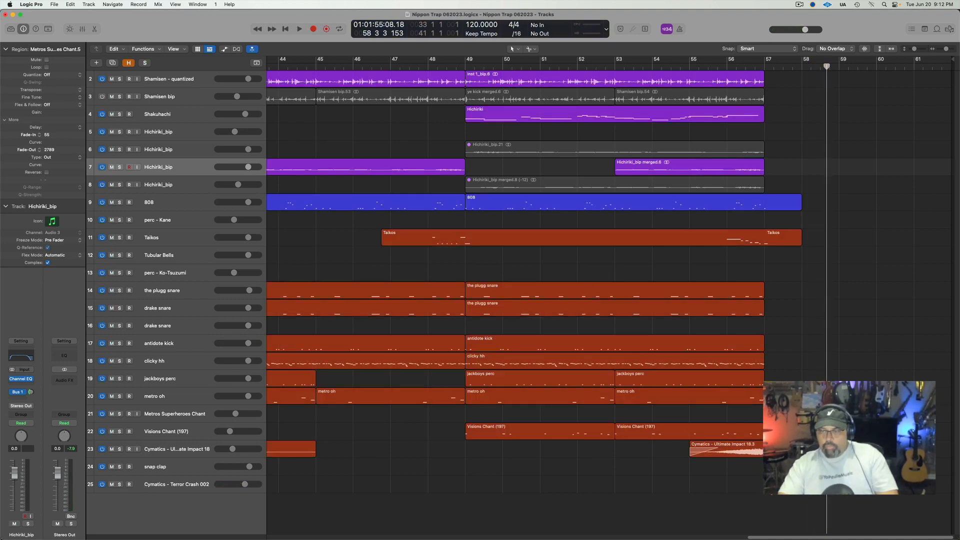
- Mute the Cymatics - Terror Crash 002 region at bar 57 and play the ending from bar 56
right_click(769, 486)
click(783, 366)
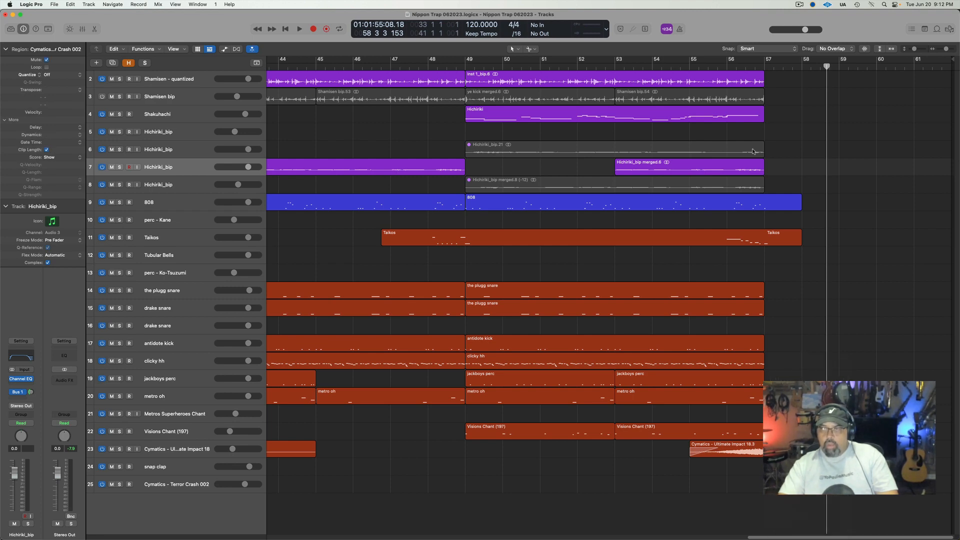
click(731, 66)
key(space)
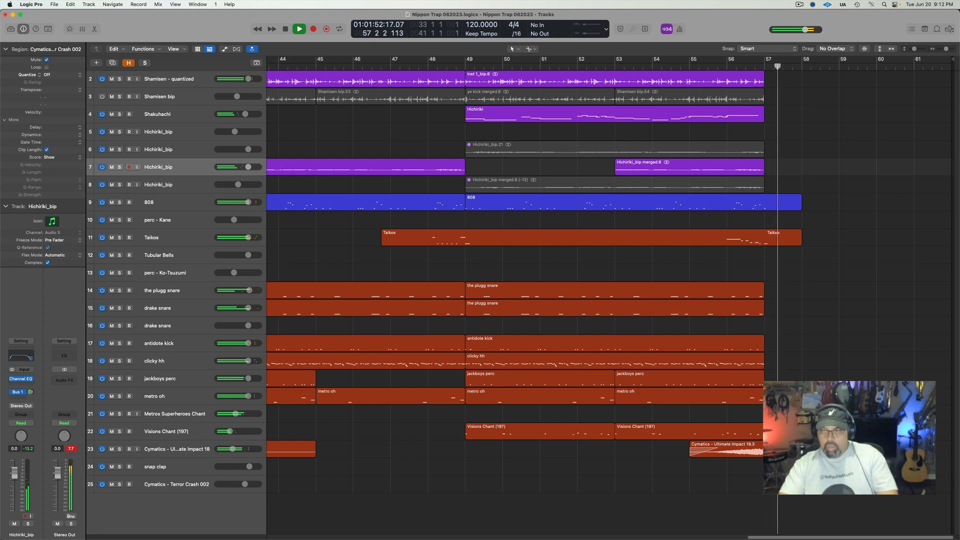
key(space)
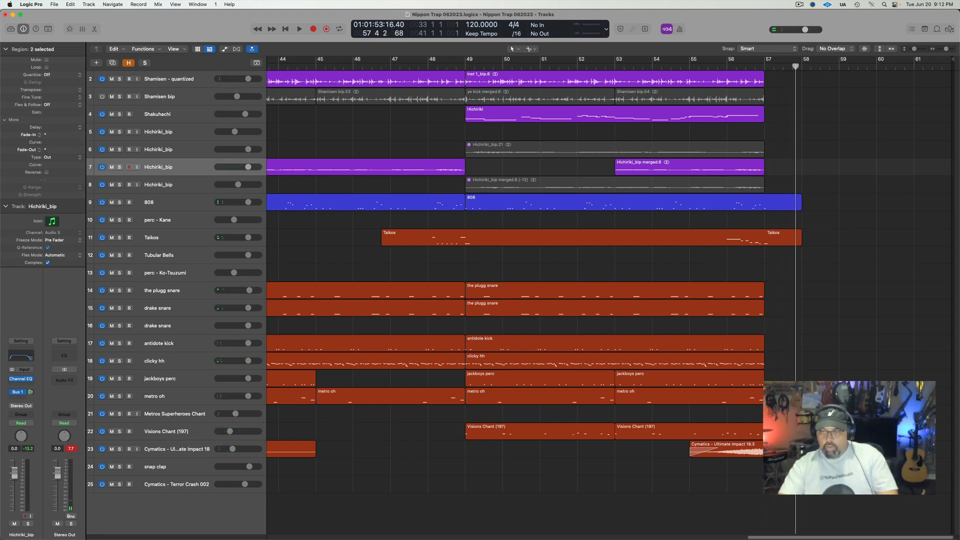
- Extend the selected Ultimate Impact 18 and Metros Superheroes Chant ending regions to about bar 60, and play from bar 56
drag(833, 448, 876, 449)
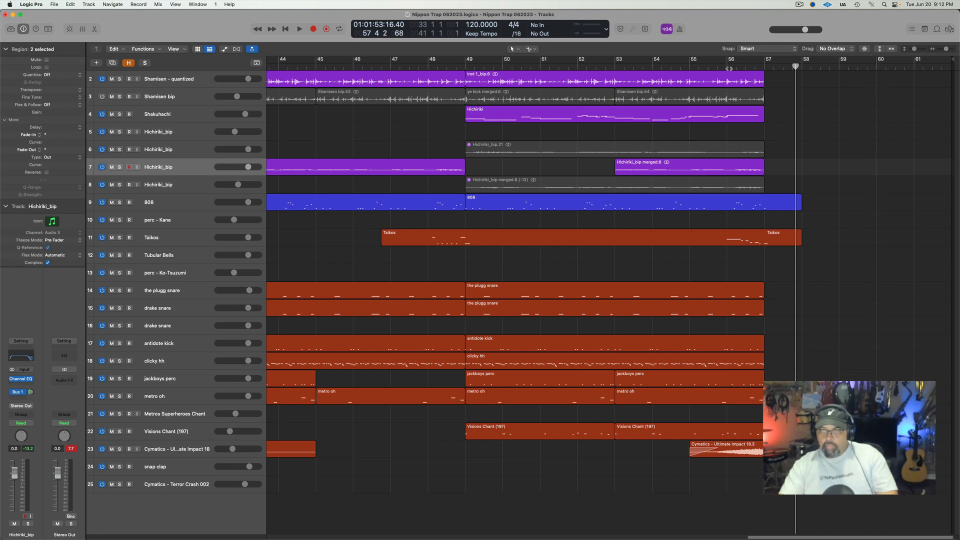
double_click(729, 68)
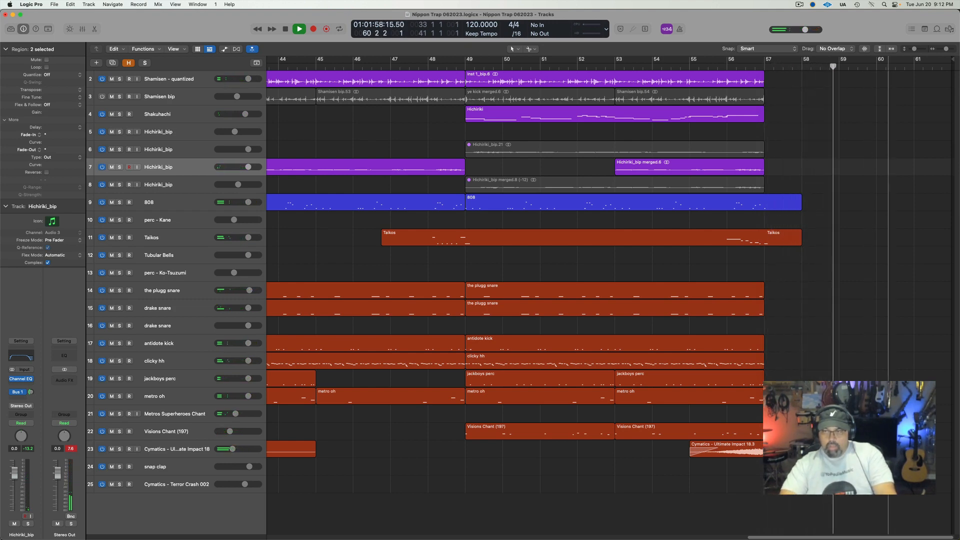
- Add fade-outs of 2608 to the Ultimate Impact 18 and 2789 to the Metros Superheroes Chant ending regions, and play from bar 56
key(space)
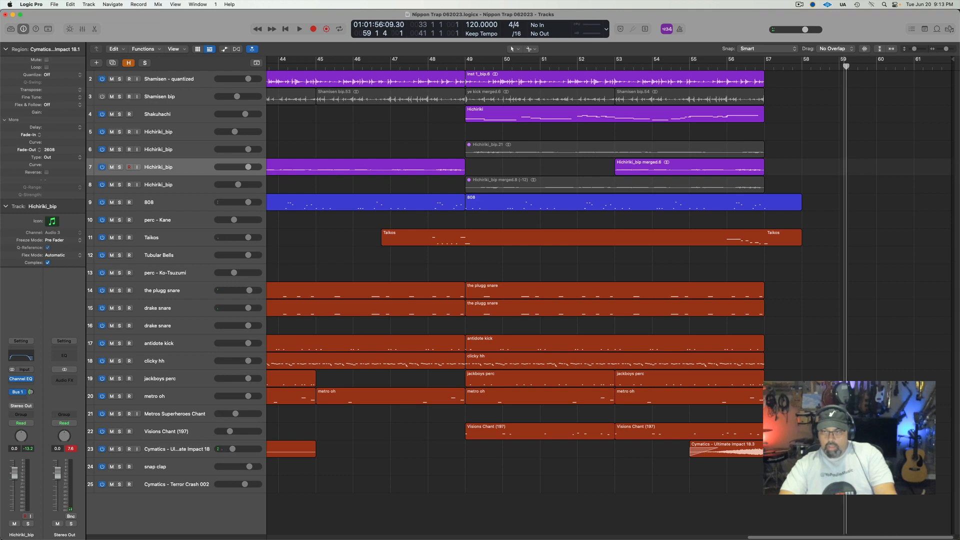
drag(843, 452, 838, 452)
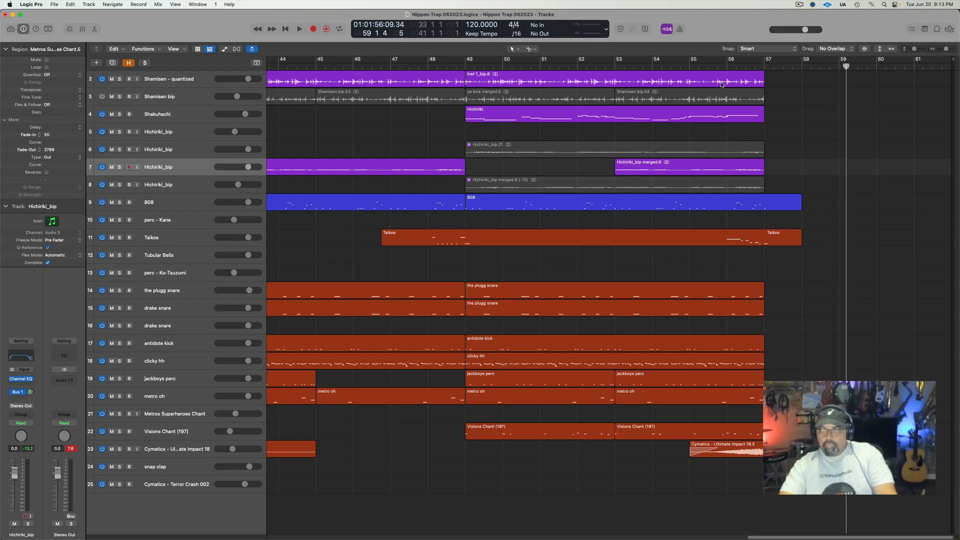
click(725, 66)
key(space)
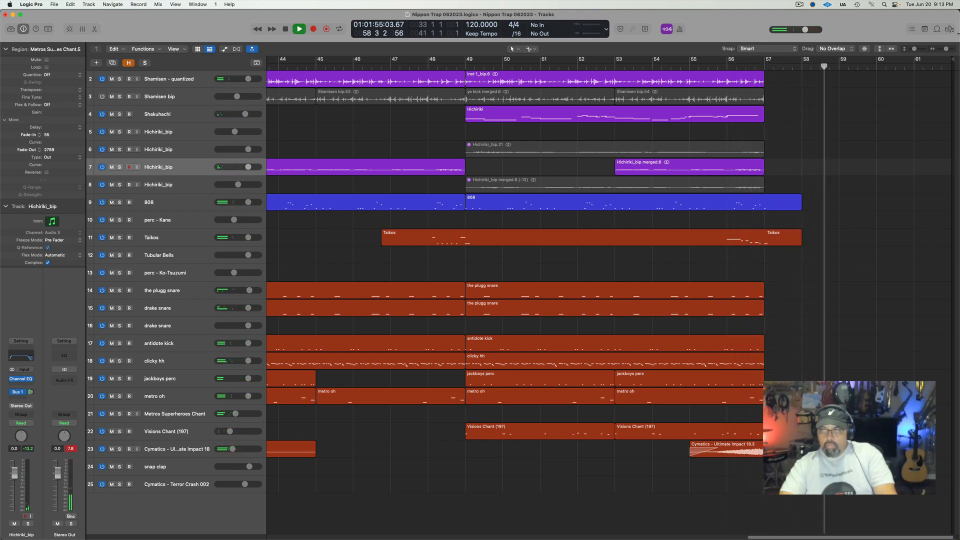
- Play the section from bar 33 and delete the two muted Hichiriki_bip merged regions there
drag(952, 58, 890, 76)
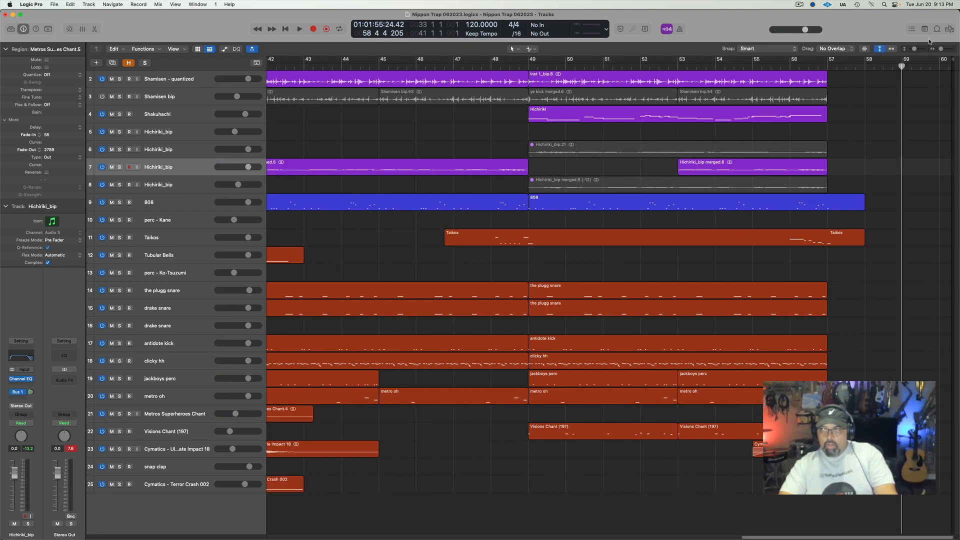
click(892, 50)
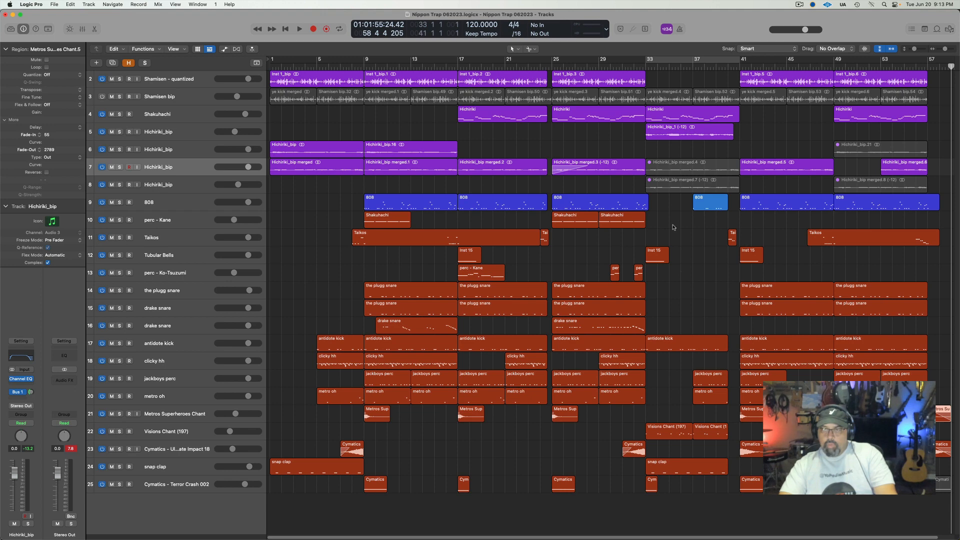
click(637, 66)
key(space)
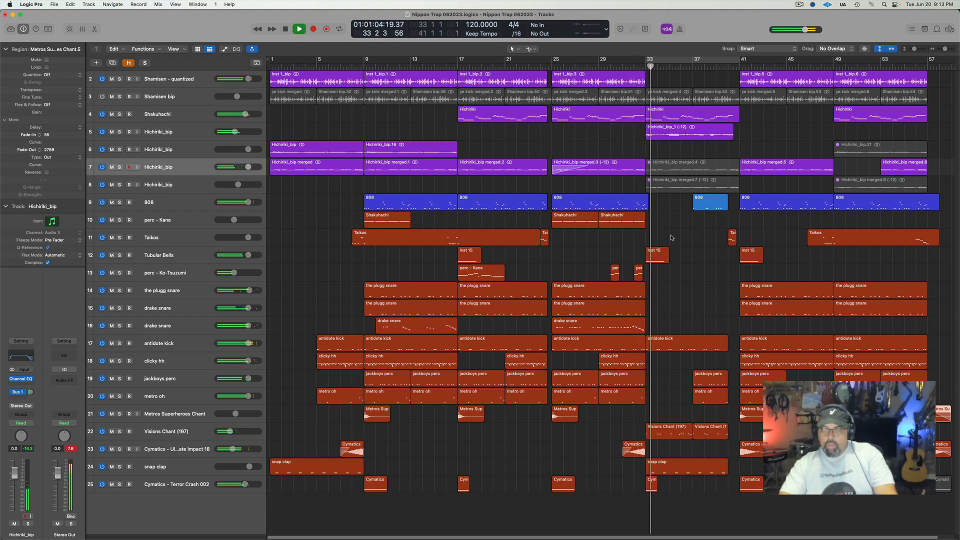
key(space)
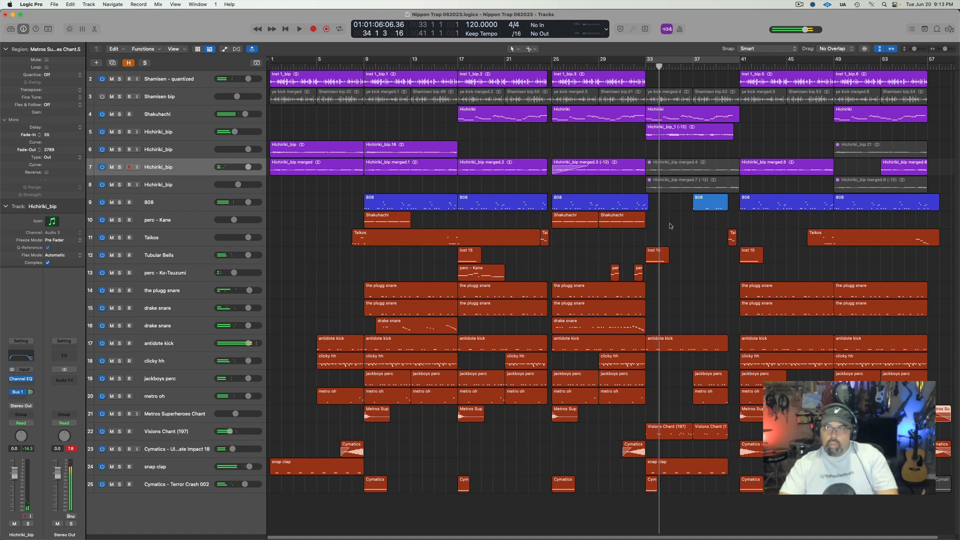
drag(669, 226, 672, 167)
key(Delete)
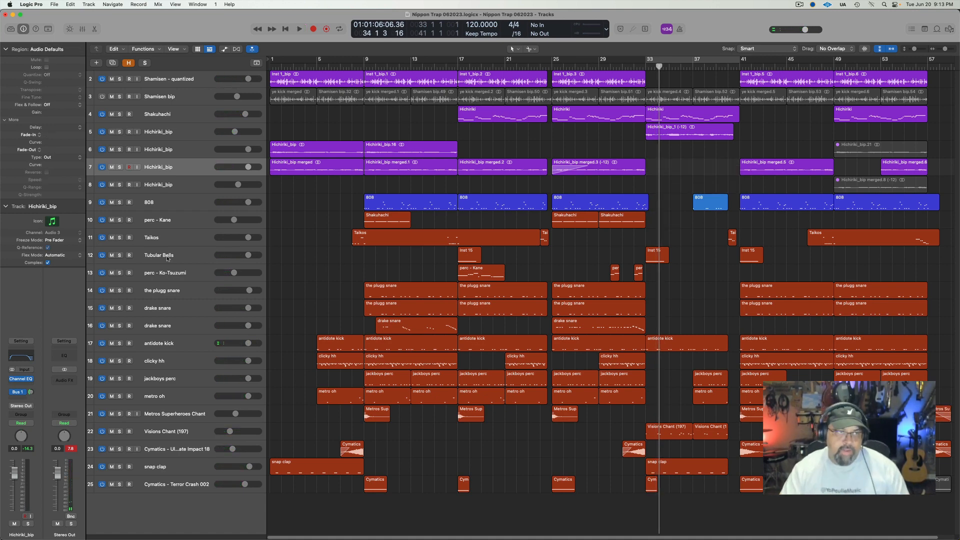
- Turn on the Shamisen bip track and play it soloed from bar 33
click(102, 96)
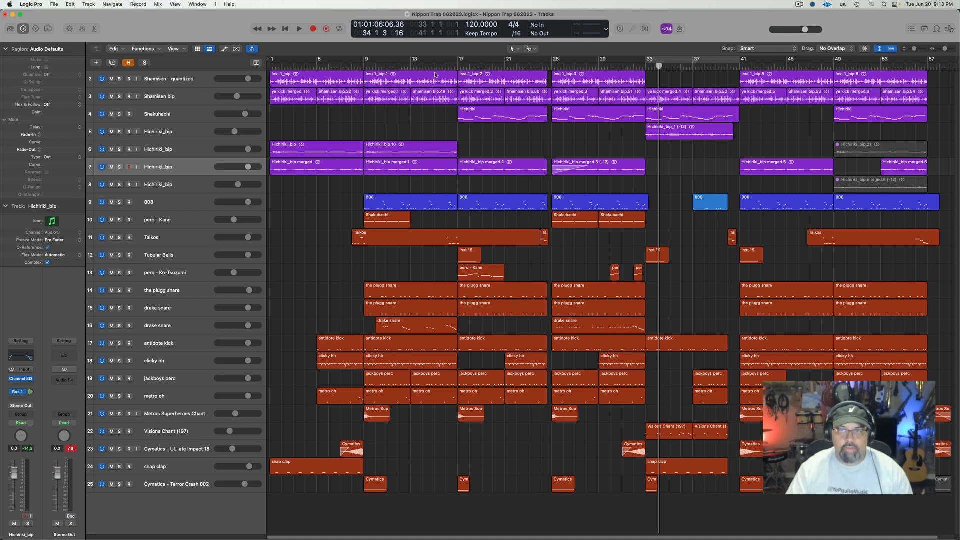
click(644, 66)
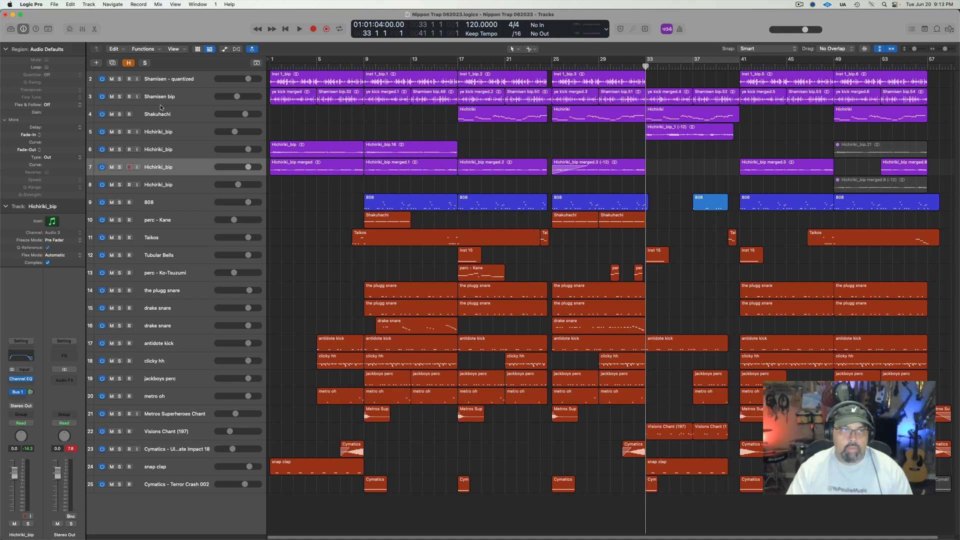
click(120, 97)
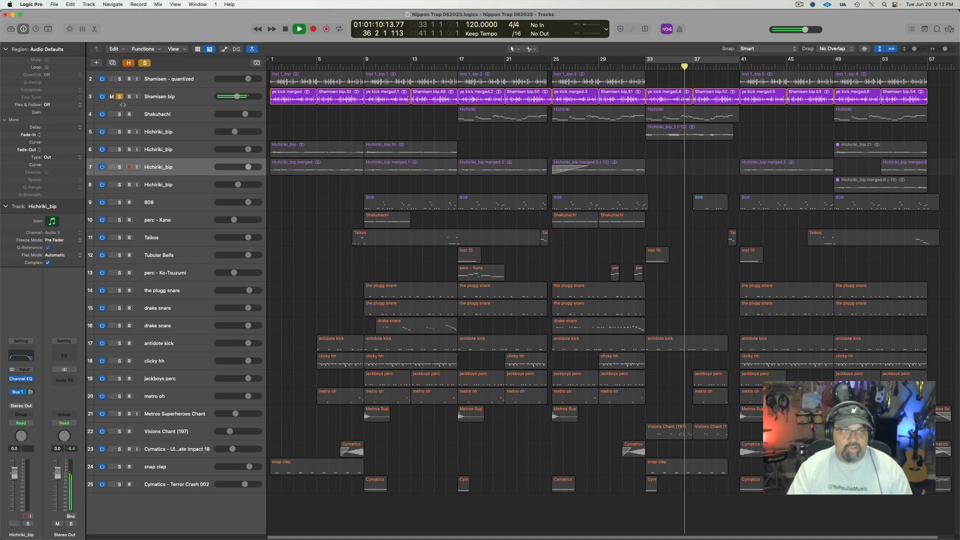
- Rename the Shamisen bip track as Shamisen - reversed and turn off its solo
double_click(171, 97)
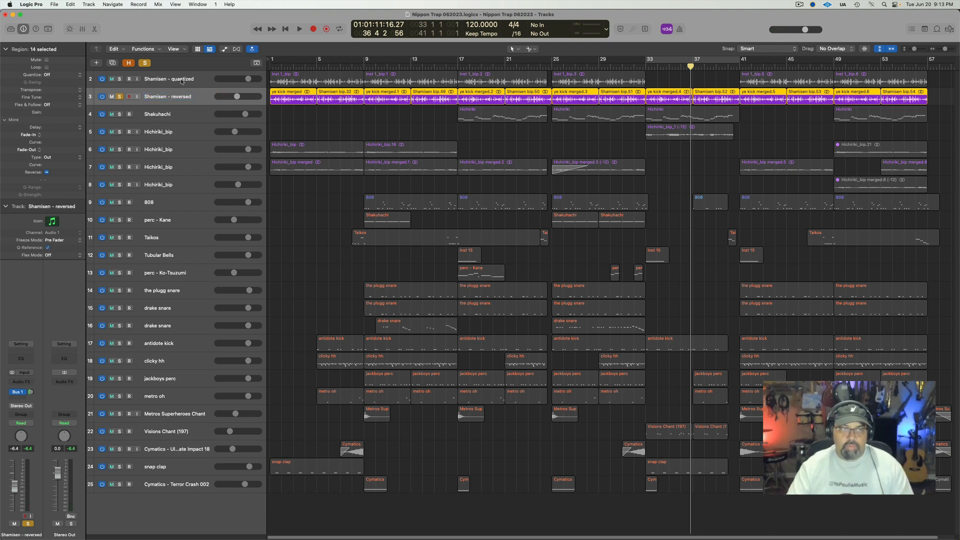
click(195, 145)
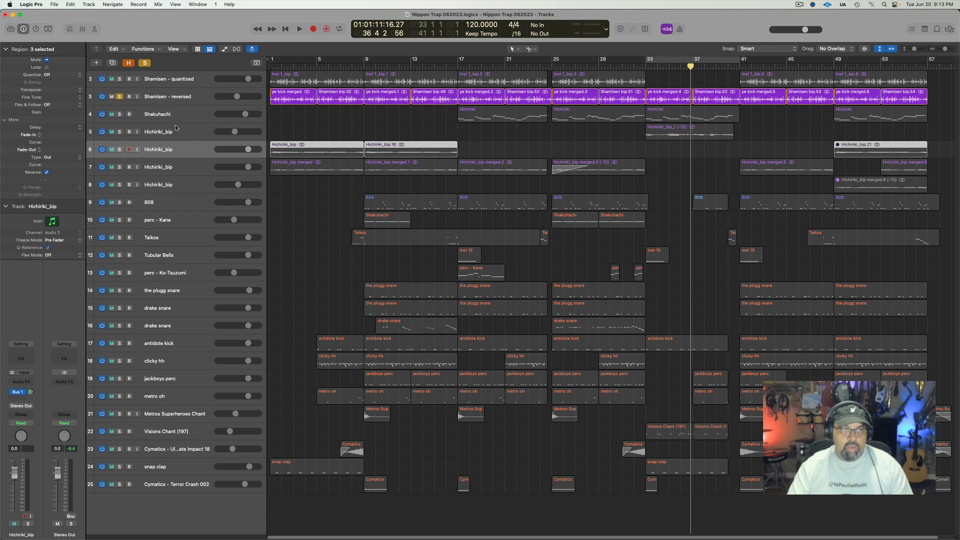
click(145, 64)
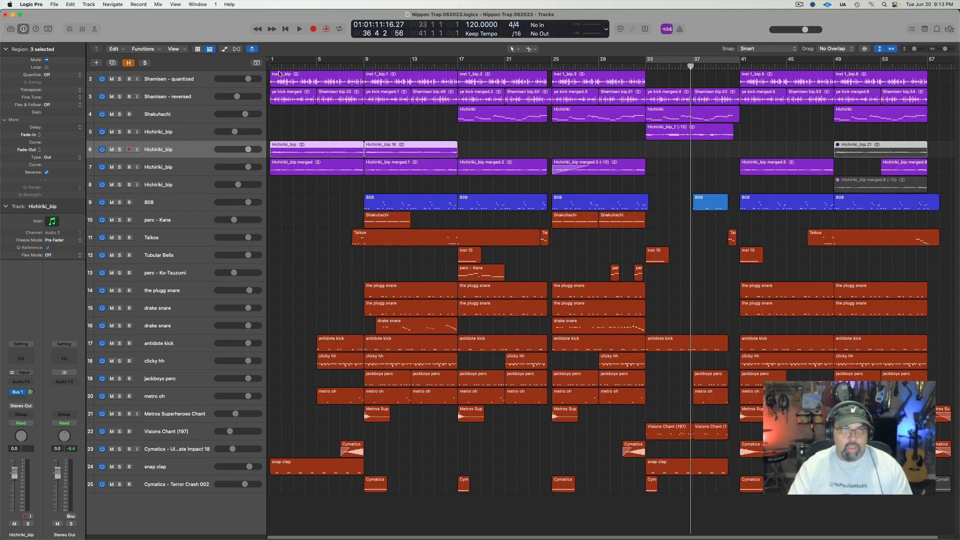
- Delete the Shamisen - reversed regions in bars 1 to 16 and from bar 41 to bar 56
key(Return)
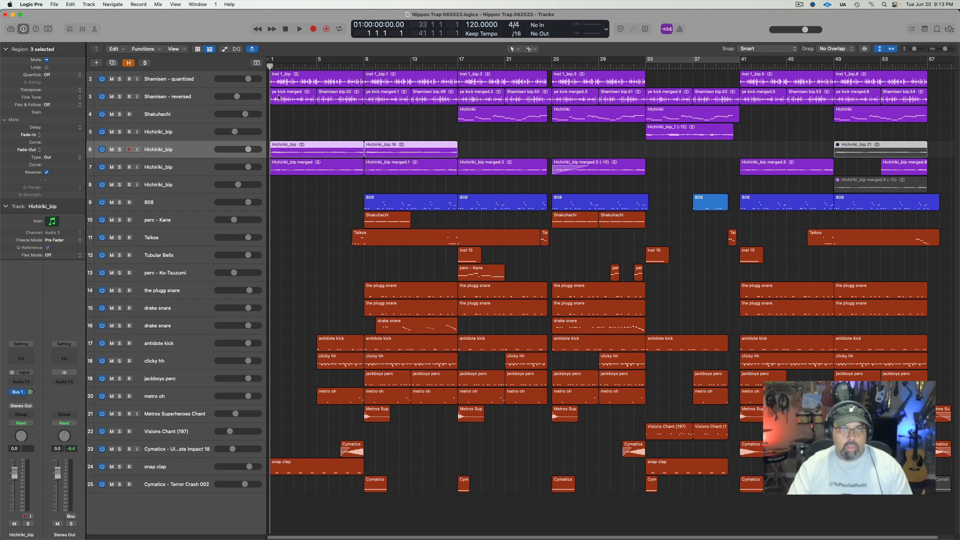
drag(288, 113, 420, 100)
key(Delete)
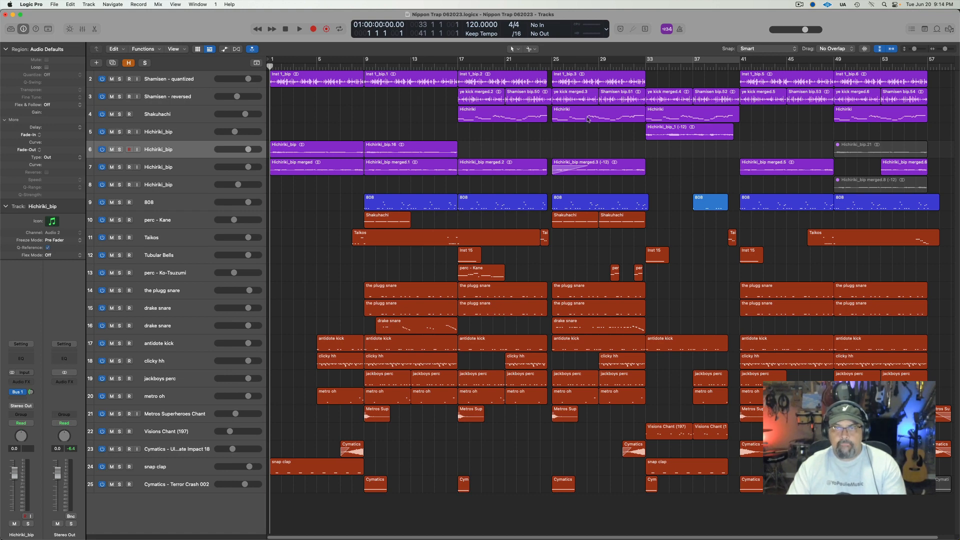
click(909, 100)
key(Delete)
click(856, 99)
key(Delete)
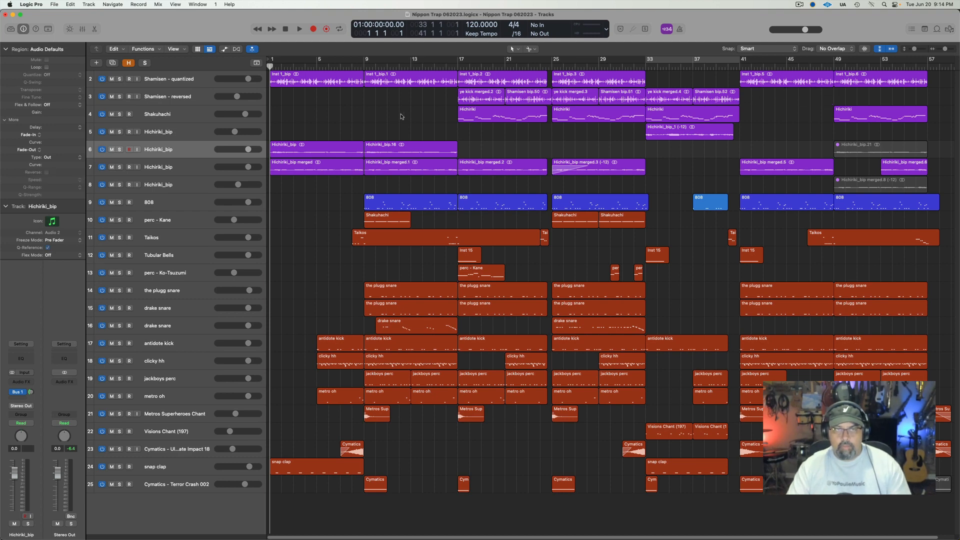
- Try the section from bar 17 without the Shamisen - quantized regions Inst 1_bip.2 and Inst 1_bip.3, and undo their deletion
key(space)
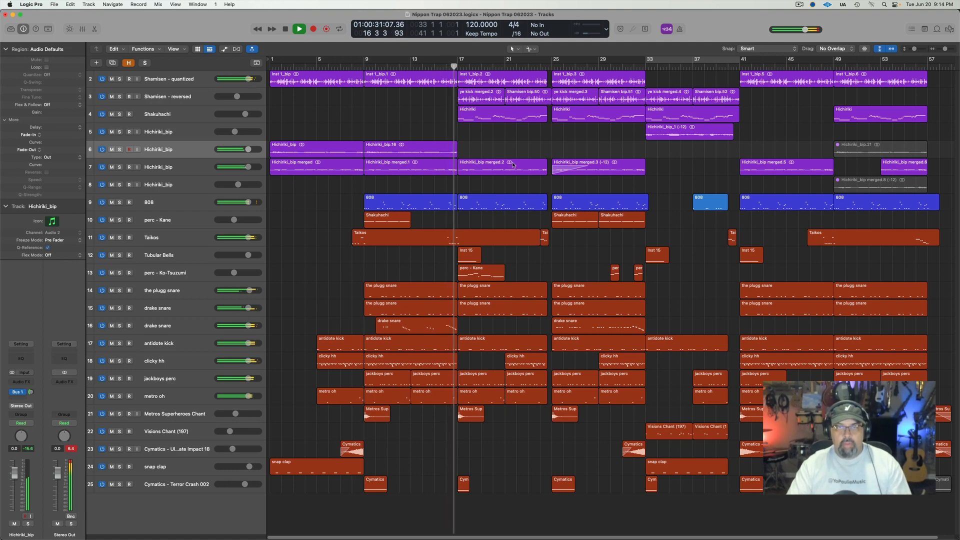
click(512, 81)
shift+click(580, 81)
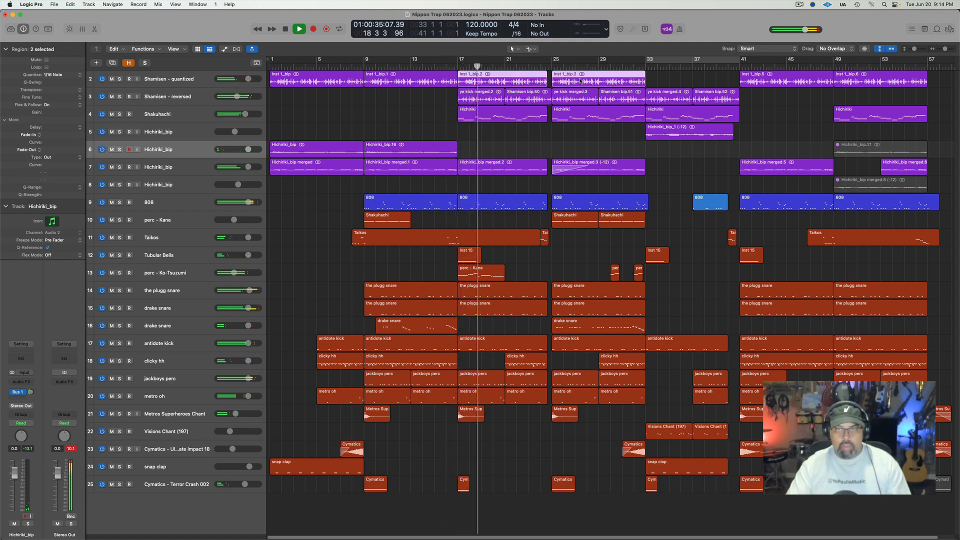
key(Delete)
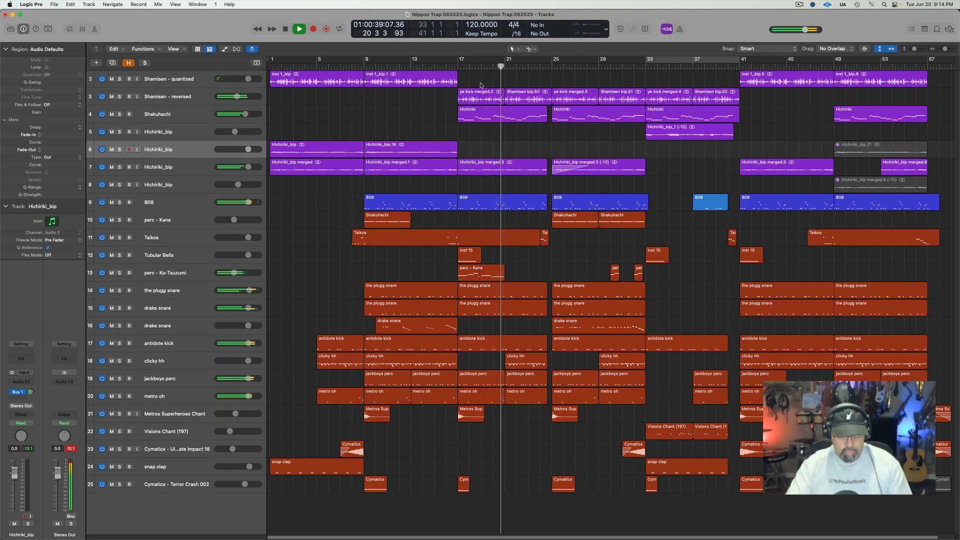
key(space)
key(super+z)
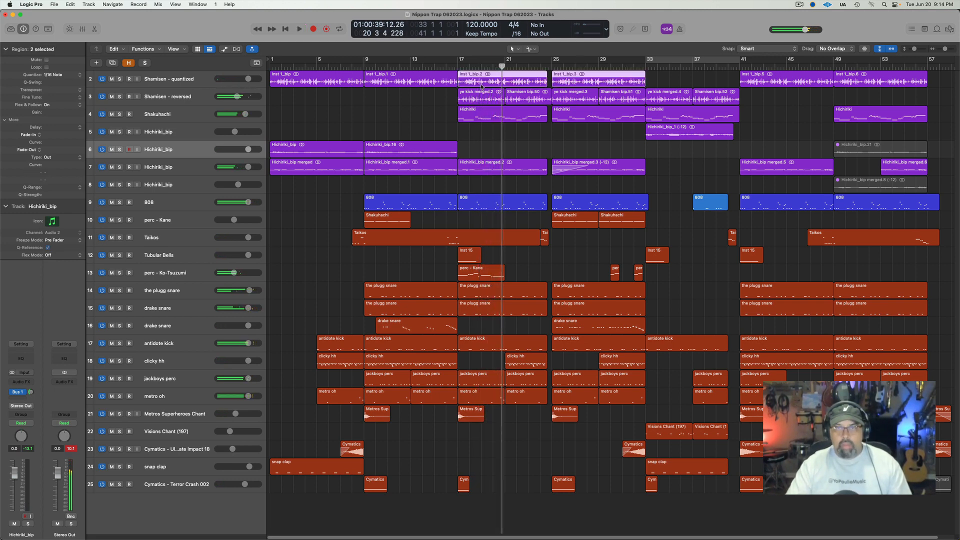
click(440, 112)
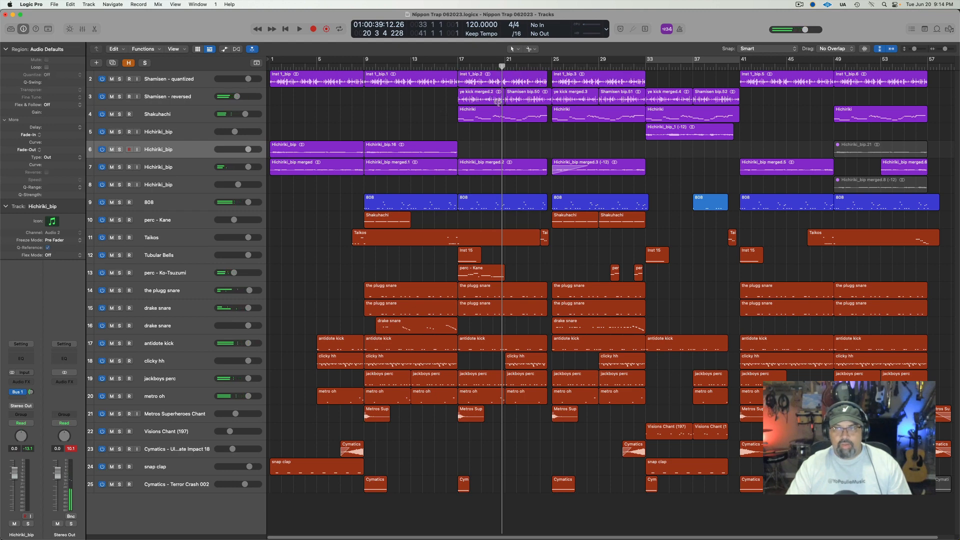
- Play from bar 17 and delete the Shamisen - reversed regions starting at bars 17, 21 and 25
click(457, 69)
key(space)
click(482, 99)
key(BackSpace)
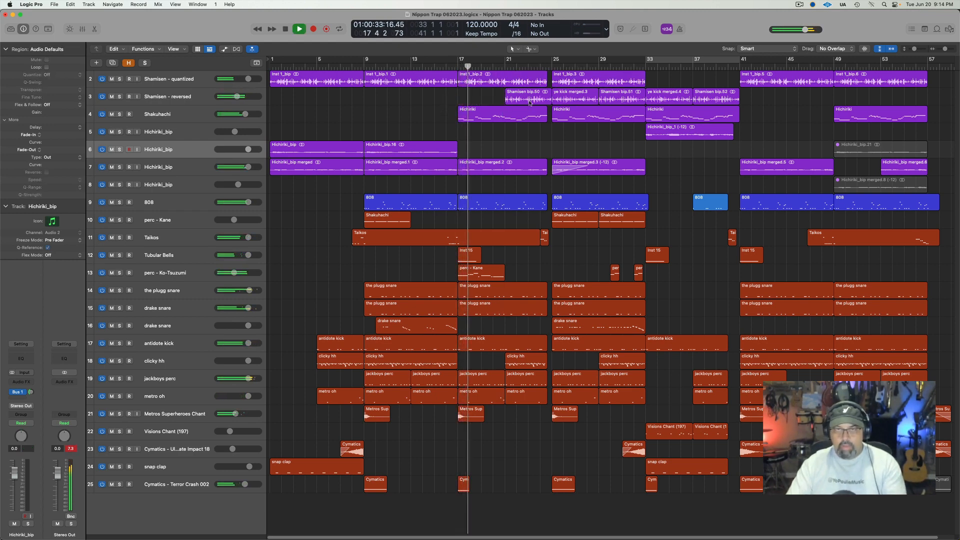
click(530, 103)
key(BackSpace)
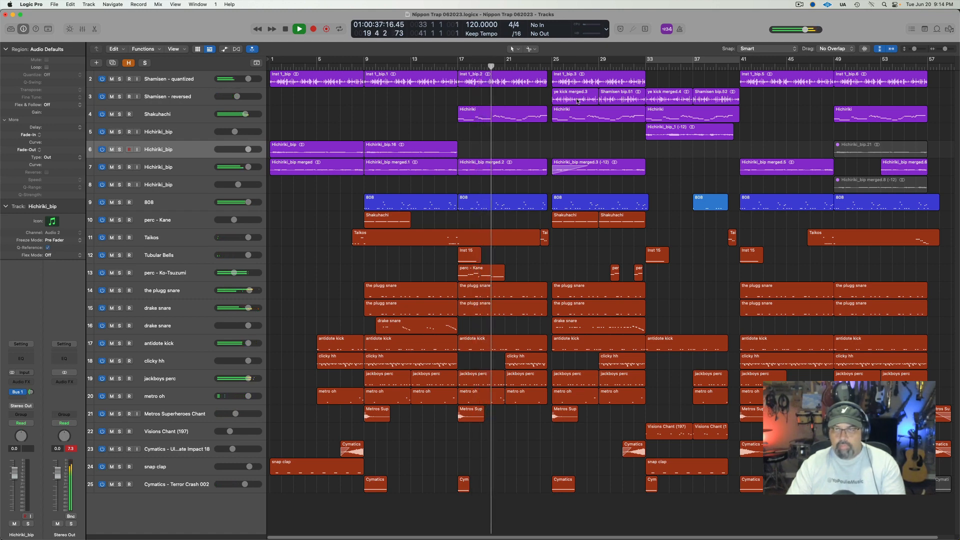
click(577, 101)
key(BackSpace)
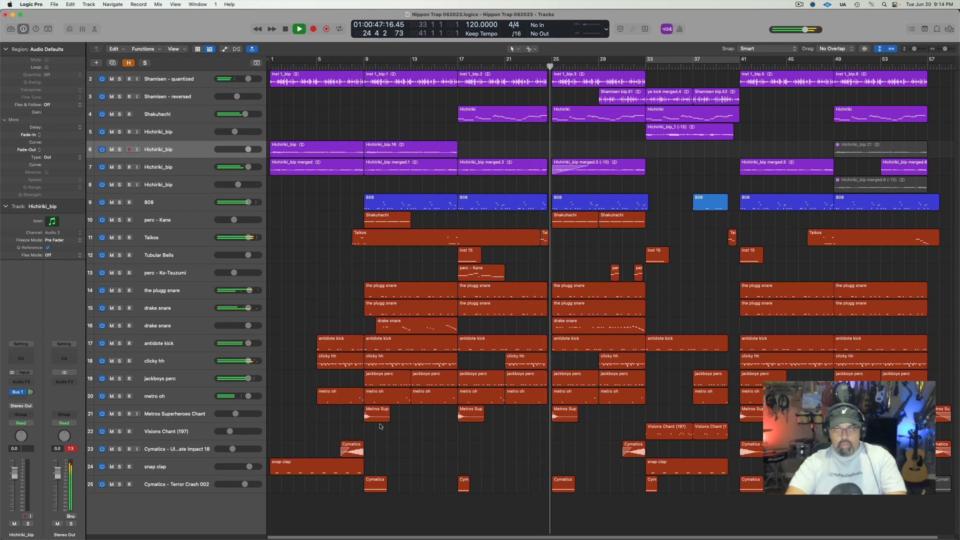
- Shorten the Hichiriki_bip merged.2 region to end at bar 24 with a fade-out of 446, and play the transition into bar 25
key(space)
click(538, 65)
key(space)
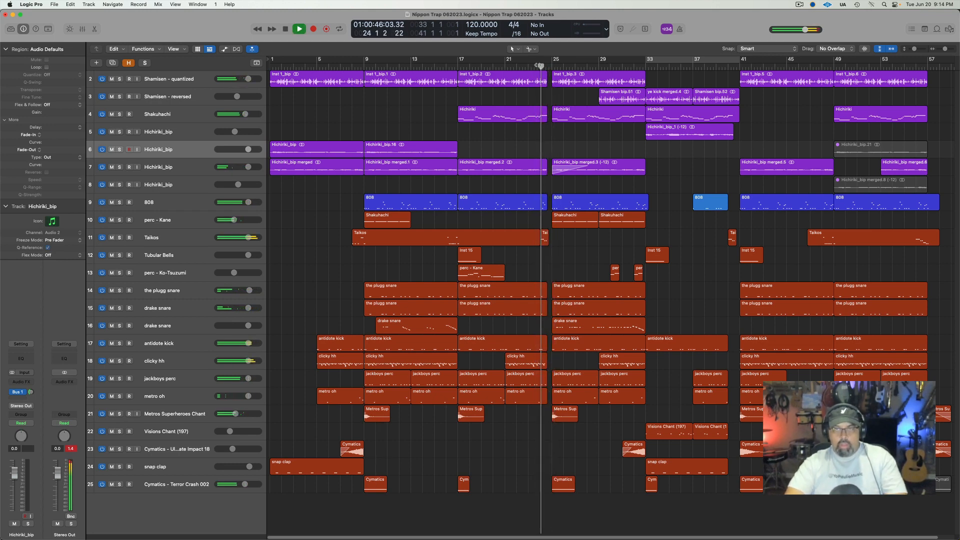
key(space)
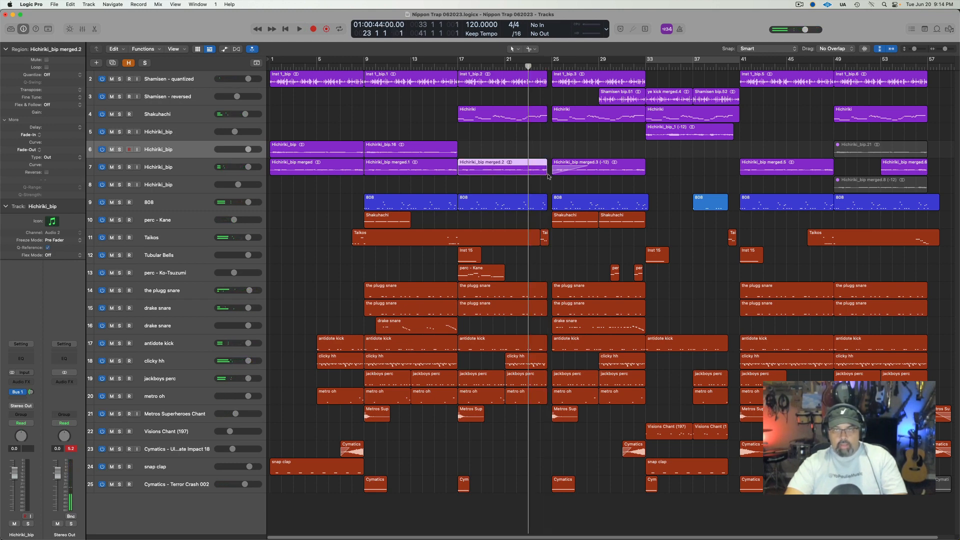
key(space)
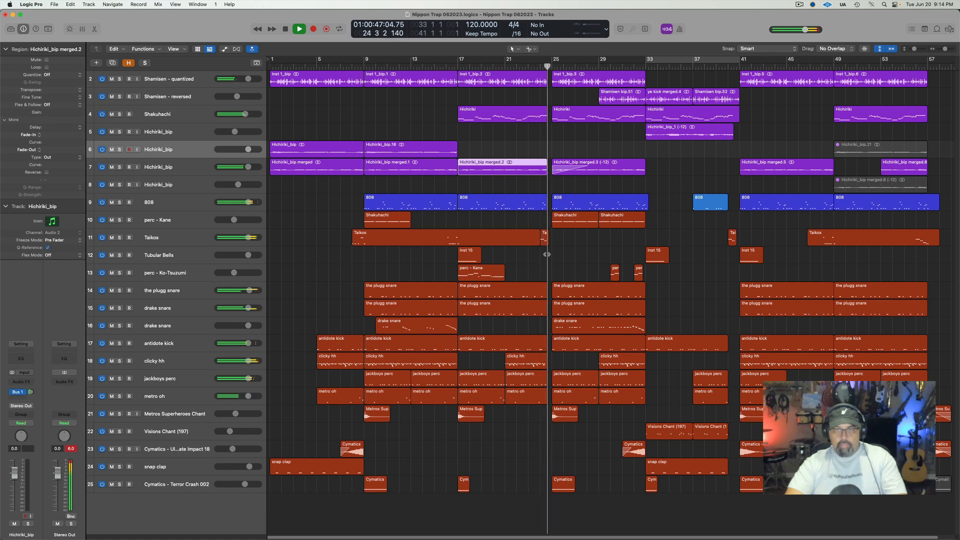
key(space)
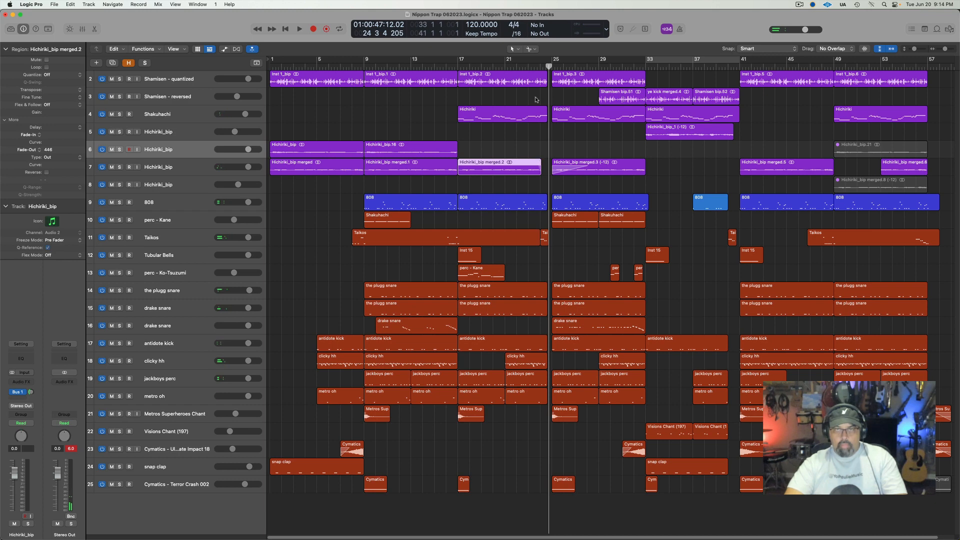
key(space)
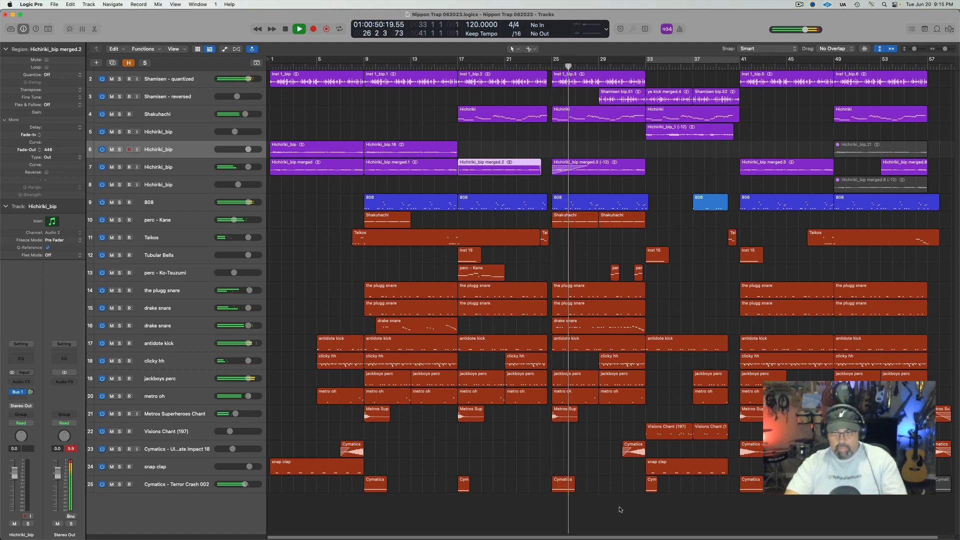
key(space)
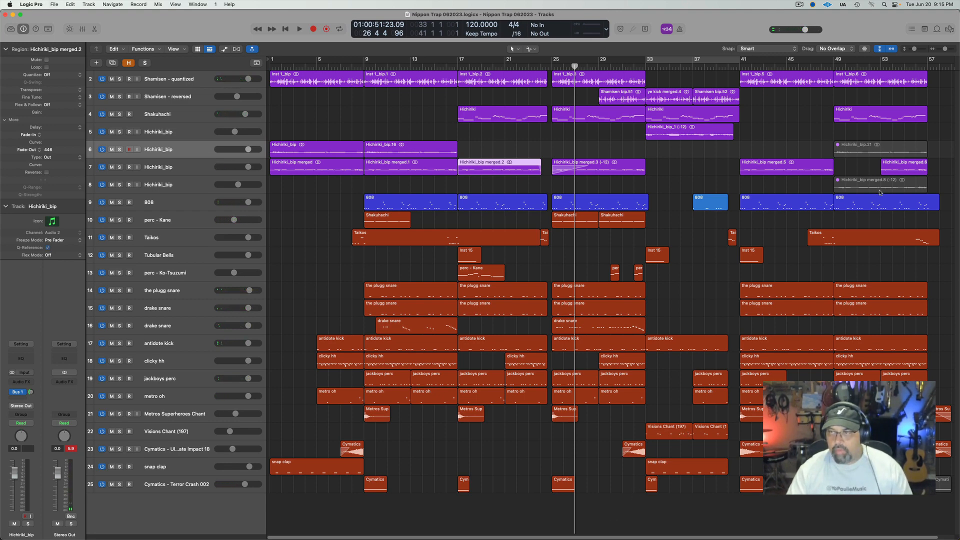
- Unmute the Hichiriki_bip merged.8 (-12) region at bar 49 and play the section from there
click(873, 189)
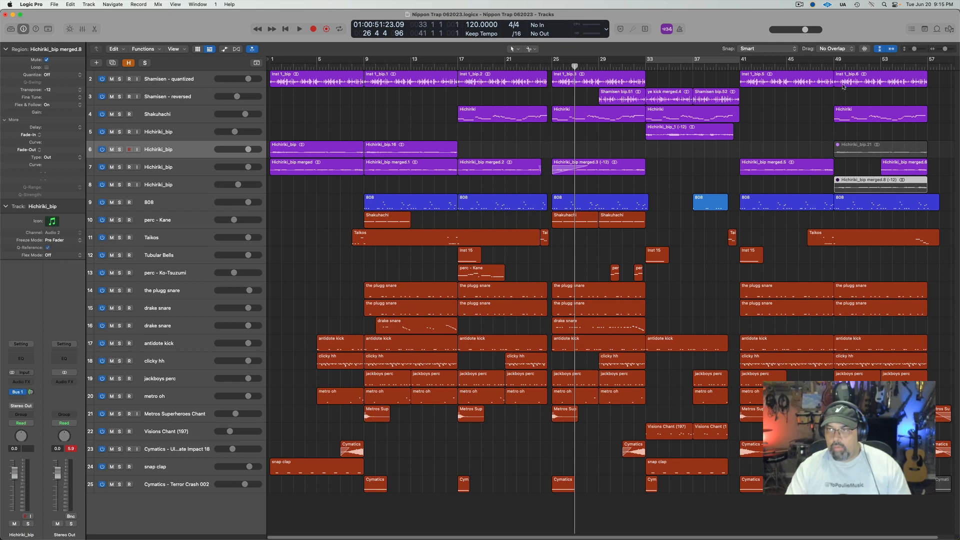
key(space)
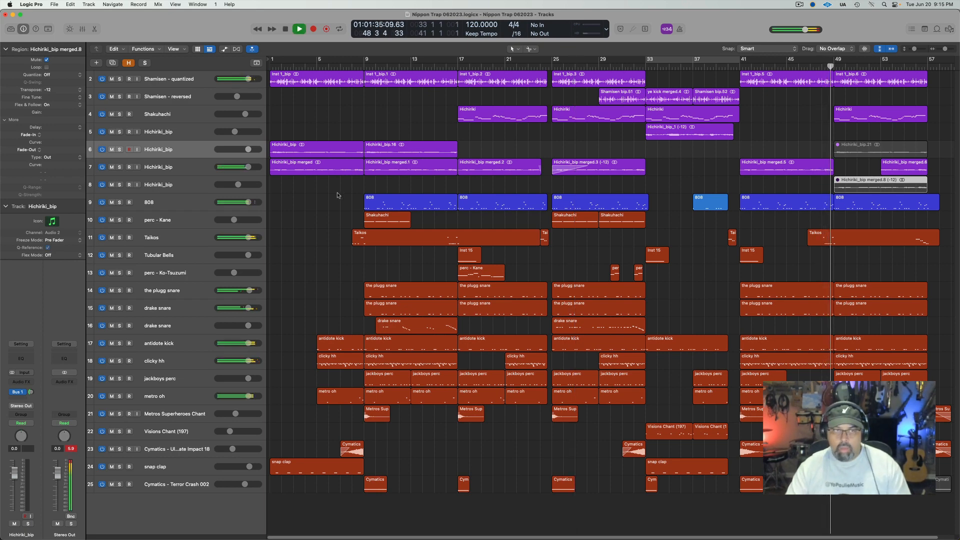
right_click(874, 183)
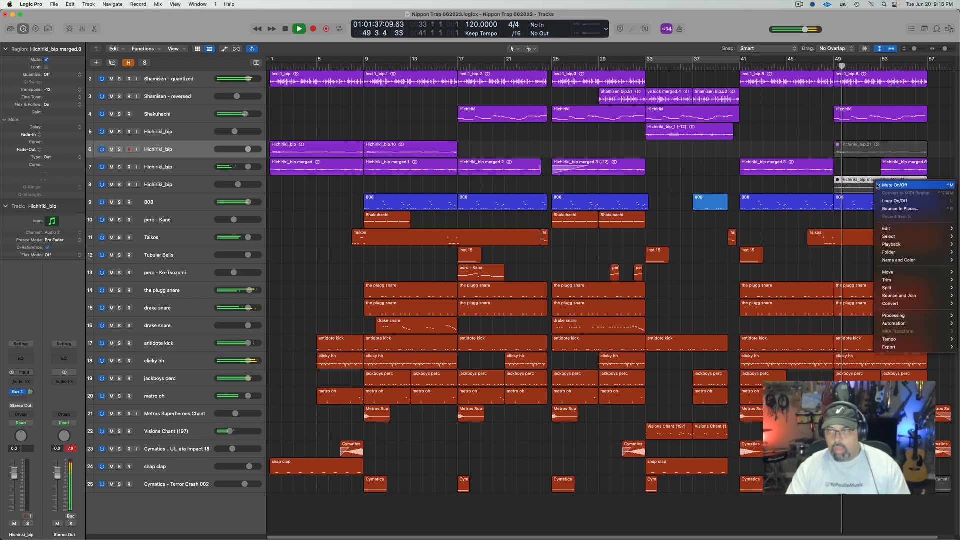
click(858, 212)
click(834, 68)
key(space)
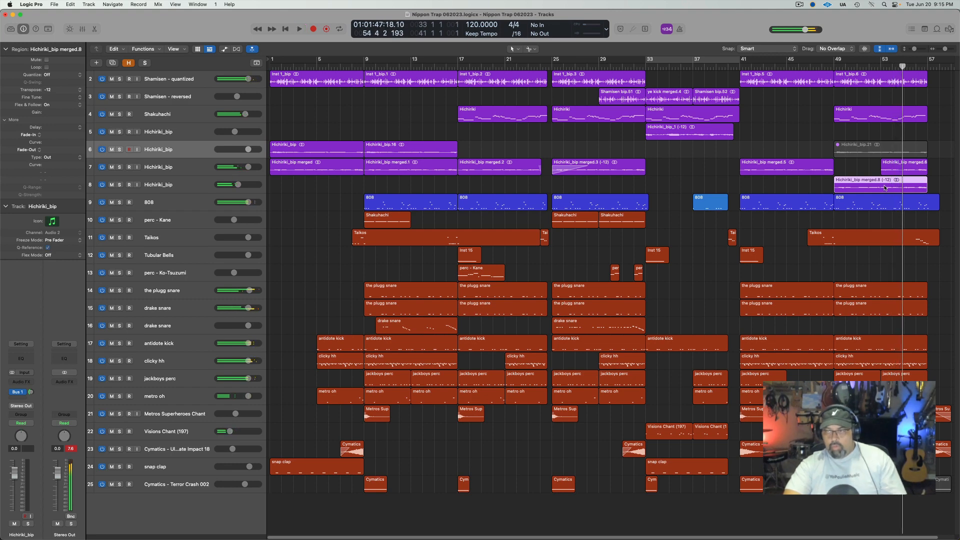
- Copy the Hichiriki_bip merged.8 (-12) region from bar 49 to bar 33 and play the section
drag(885, 187, 698, 183)
key(space)
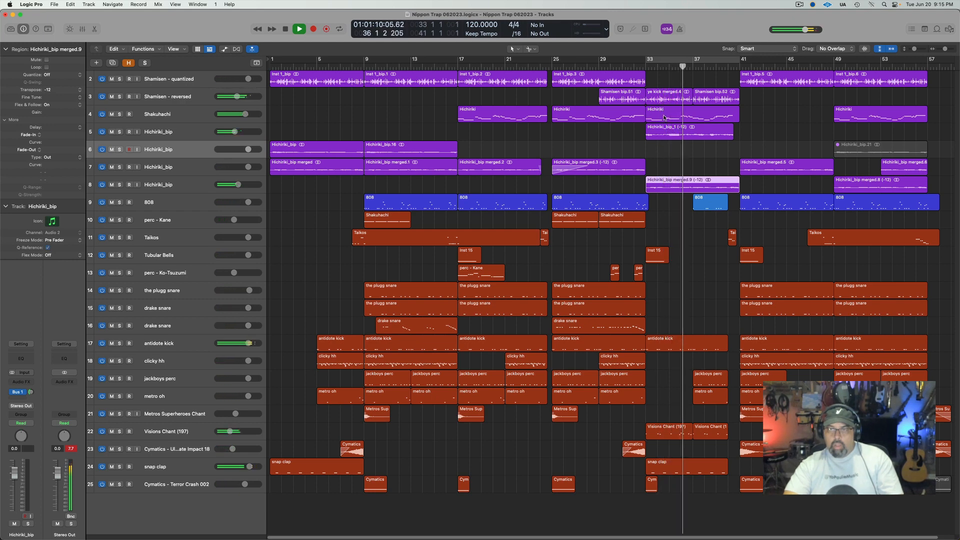
- Delete the Shamisen - reversed regions ye kick merged.4 and Shamisen bip.52 between bars 33 and 41
drag(669, 76, 710, 84)
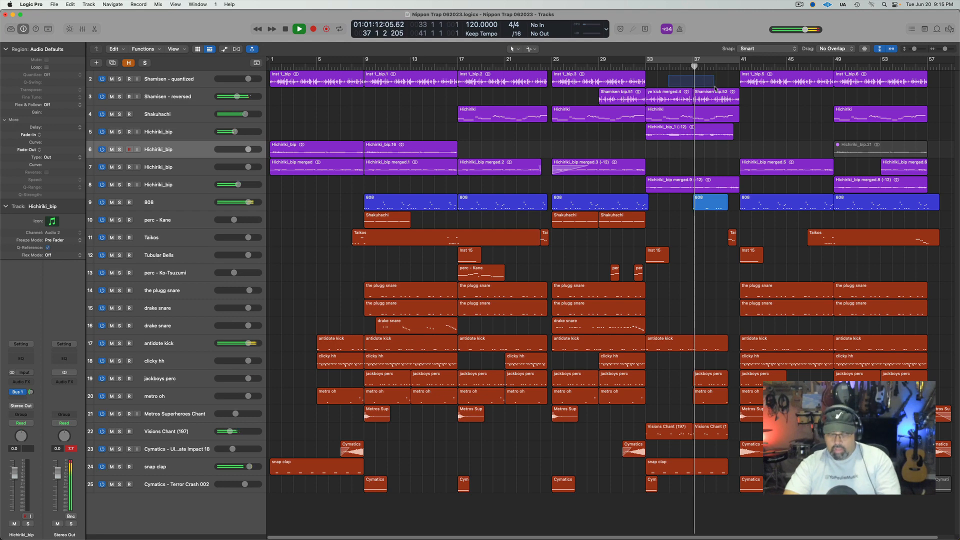
key(super+BackSpace)
key(Escape)
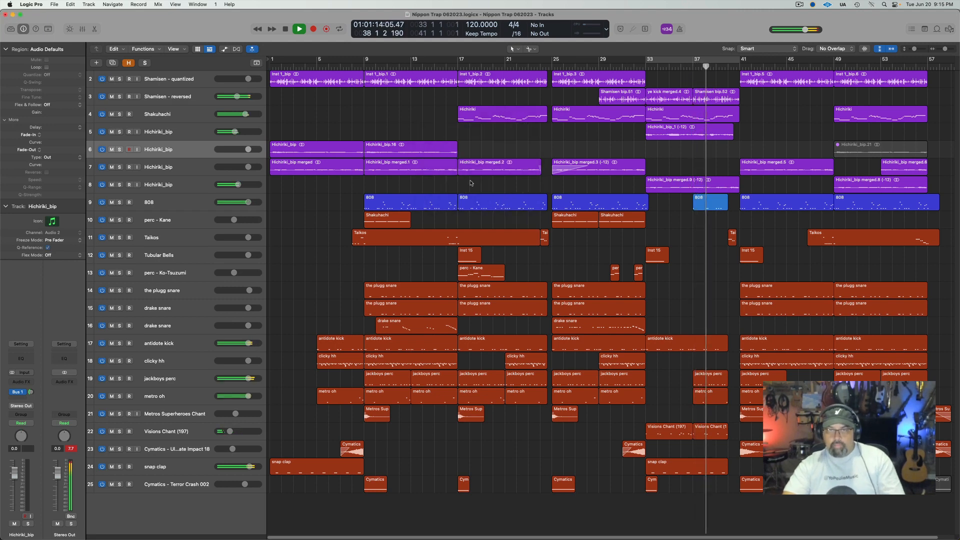
drag(672, 79, 710, 95)
key(BackSpace)
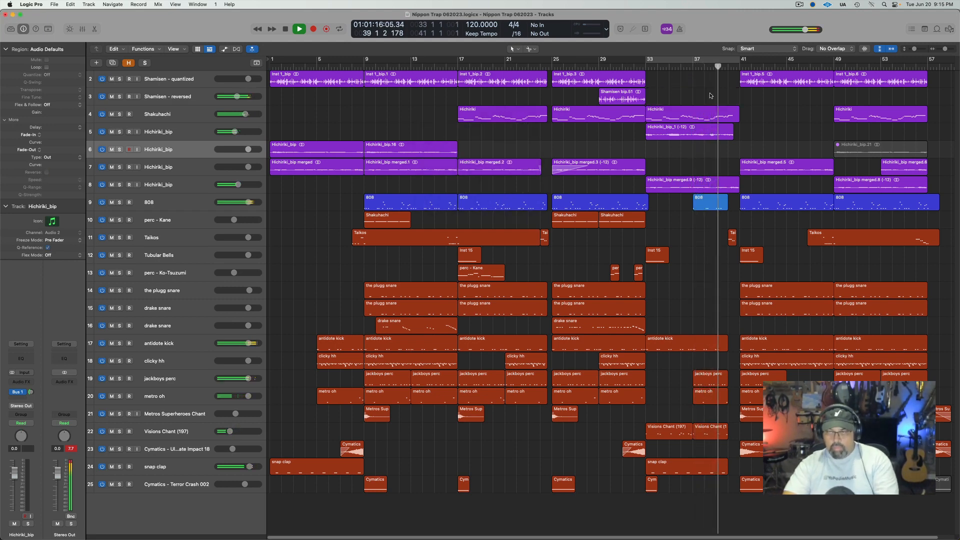
- Play the passage from just before bar 33 with the track 5 Hichiriki_bip selected, and narrow the track headers
key(space)
double_click(630, 66)
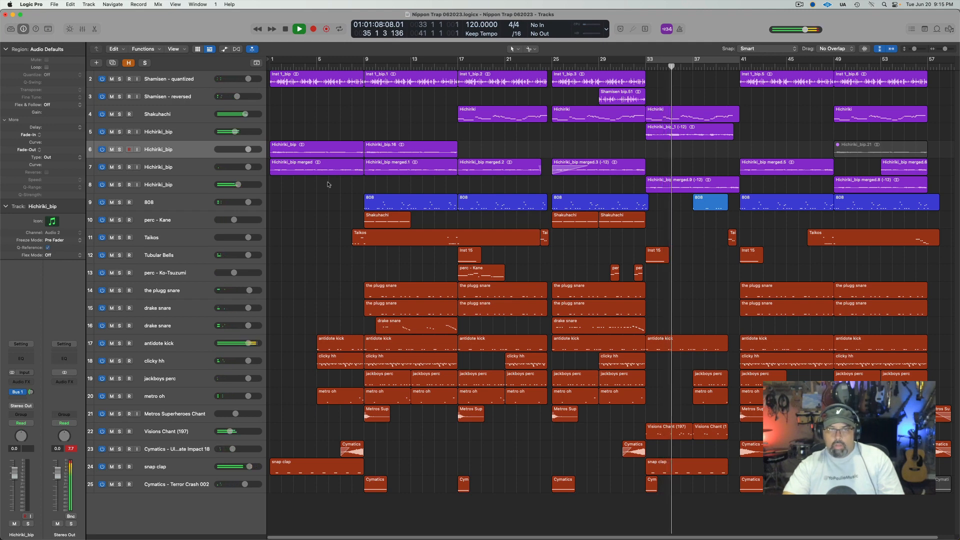
click(188, 136)
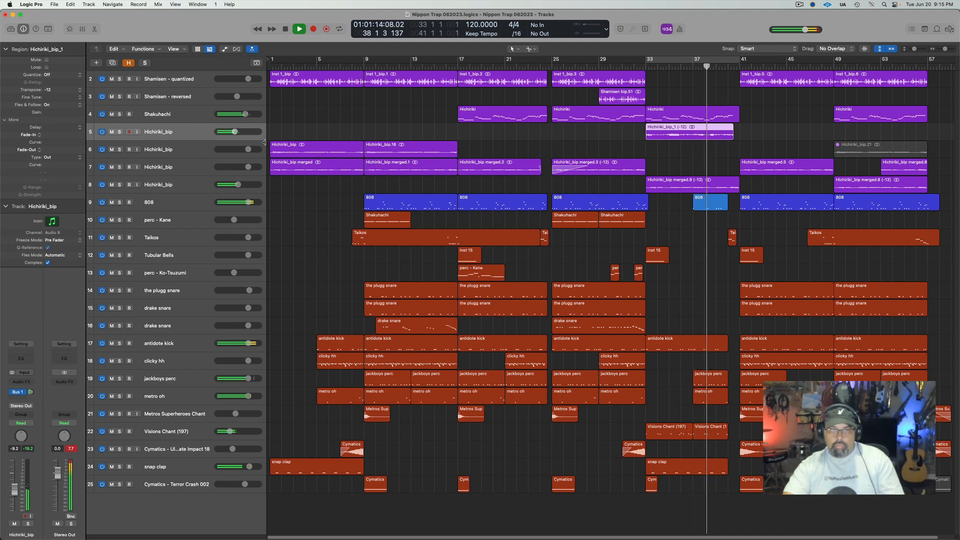
drag(266, 141, 238, 142)
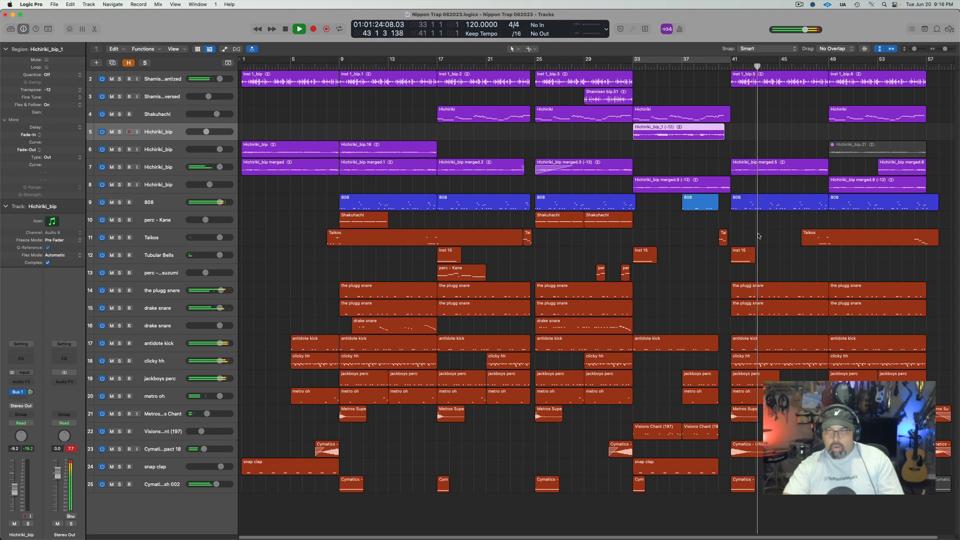
- Shorten the Hichiriki_bip merged.9 (-12) region to end midway through bar 40 with a fade-out of 490, and play the transition
drag(729, 192, 722, 189)
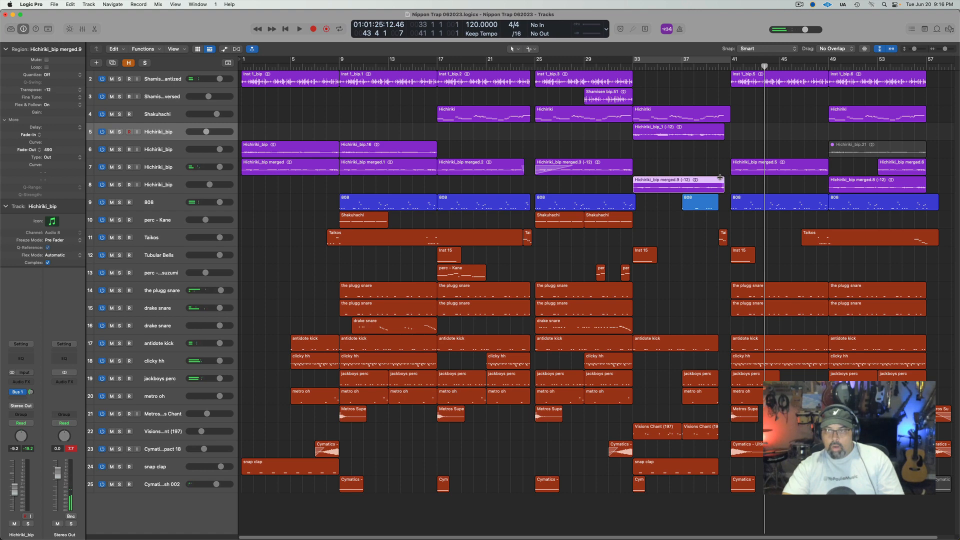
click(708, 65)
key(space)
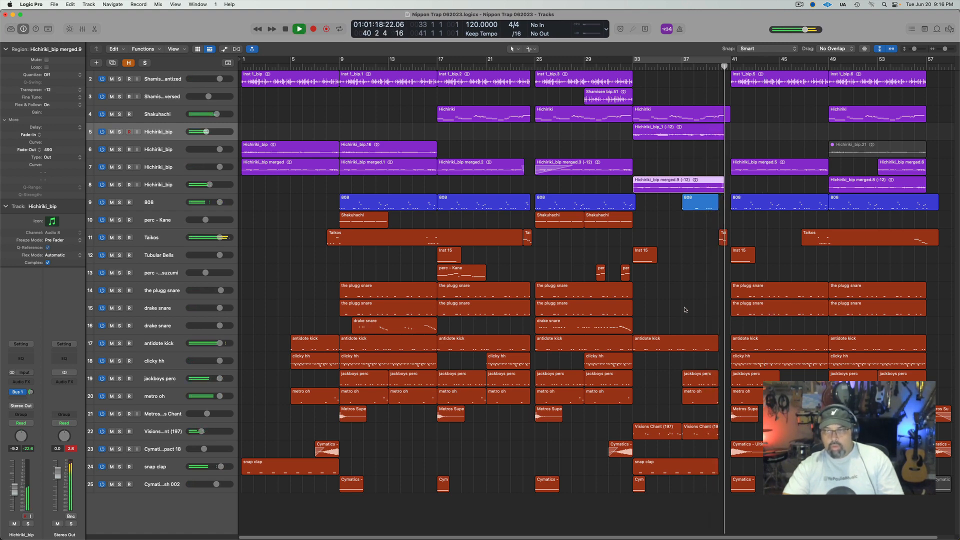
key(space)
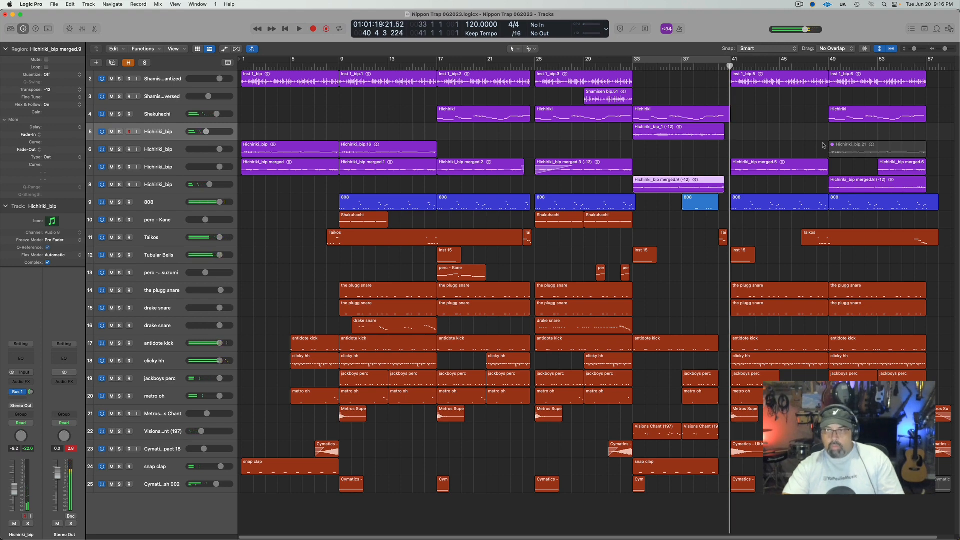
- Rework the end of the Hichiriki_bip merged.9 (-12) region to stop midway through bar 40 with a fade-out of 306, and play into bar 41
click(717, 152)
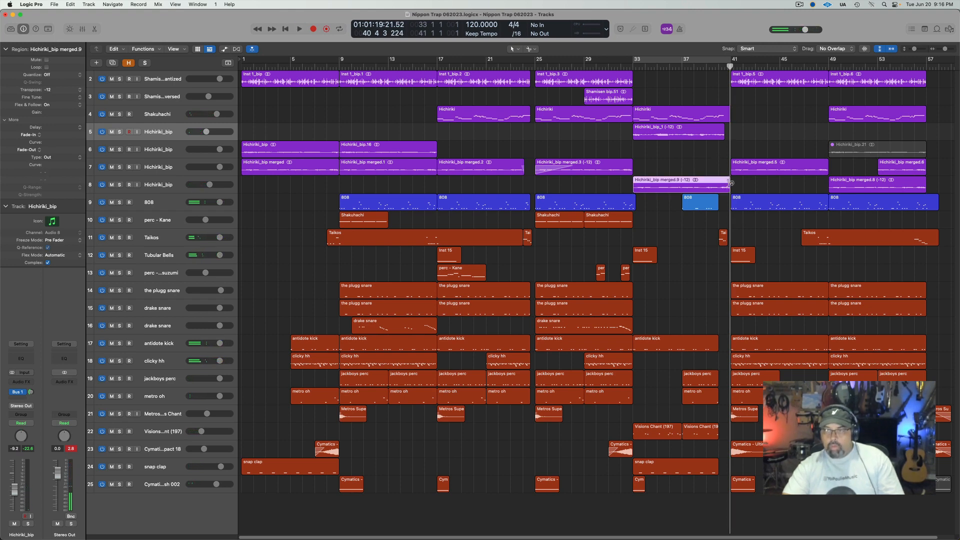
drag(726, 189, 723, 190)
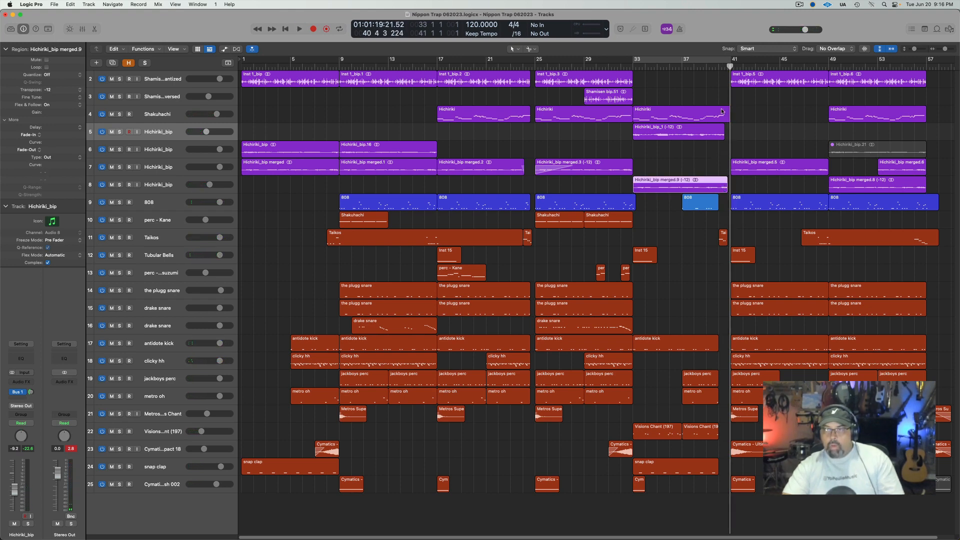
key(space)
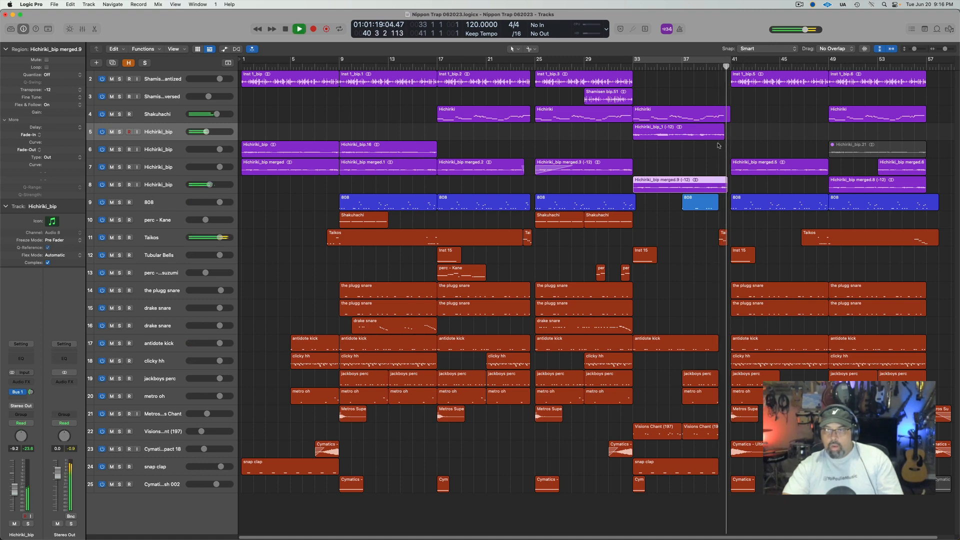
key(space)
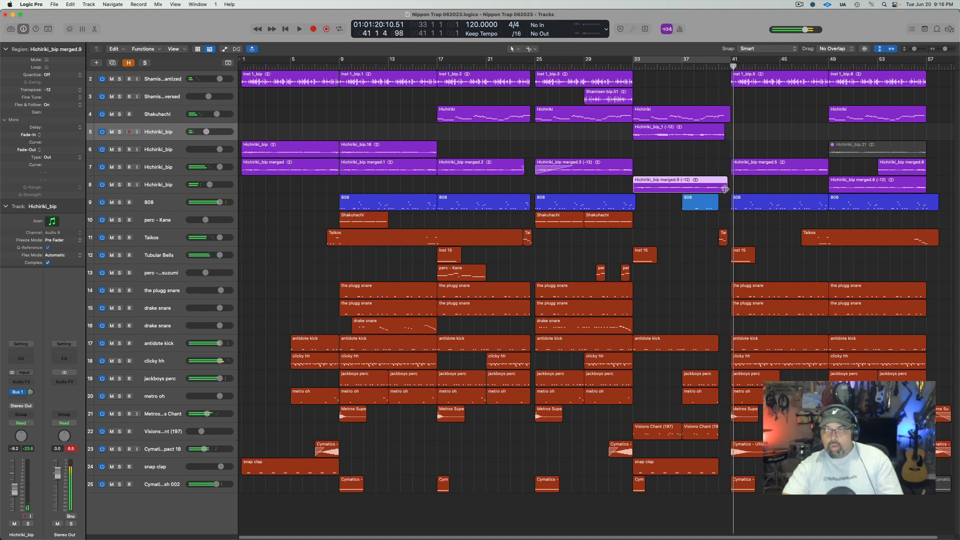
drag(725, 189, 723, 189)
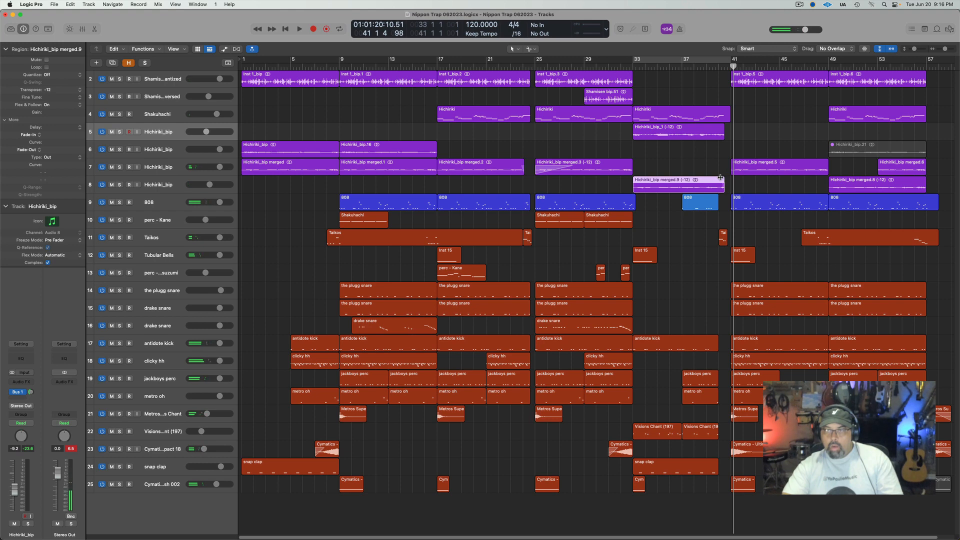
key(space)
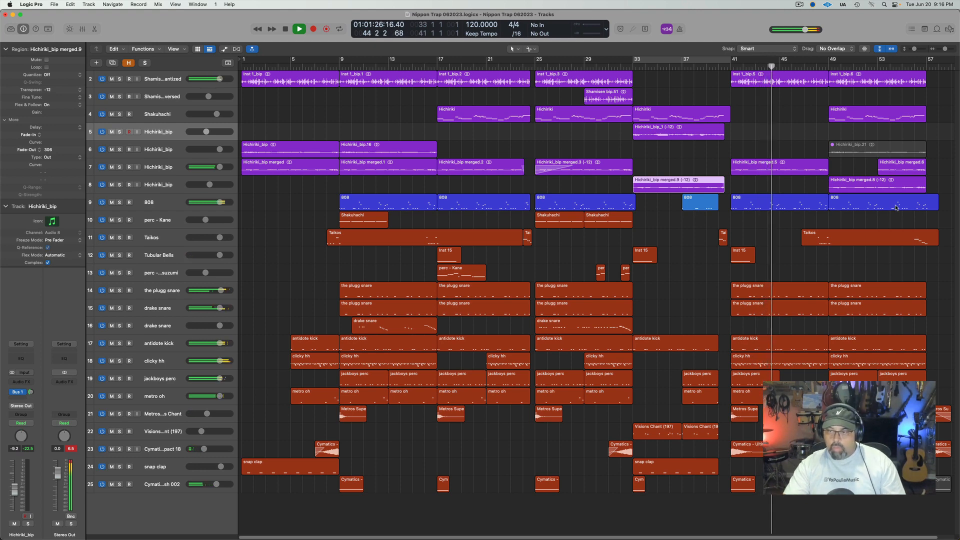
- Copy the snap clap region from bar 1 to bars 41 and 49
key(e)
key(e)
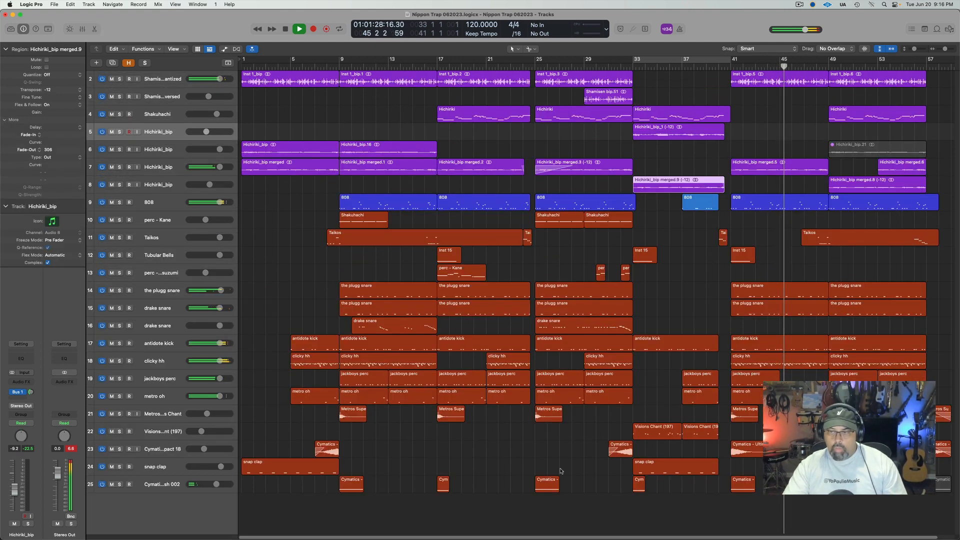
click(311, 470)
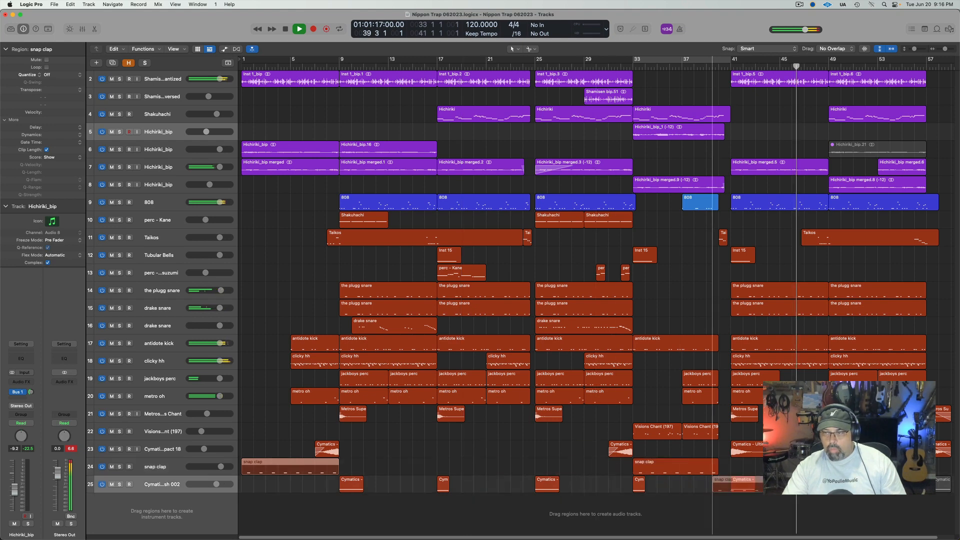
drag(837, 470, 800, 470)
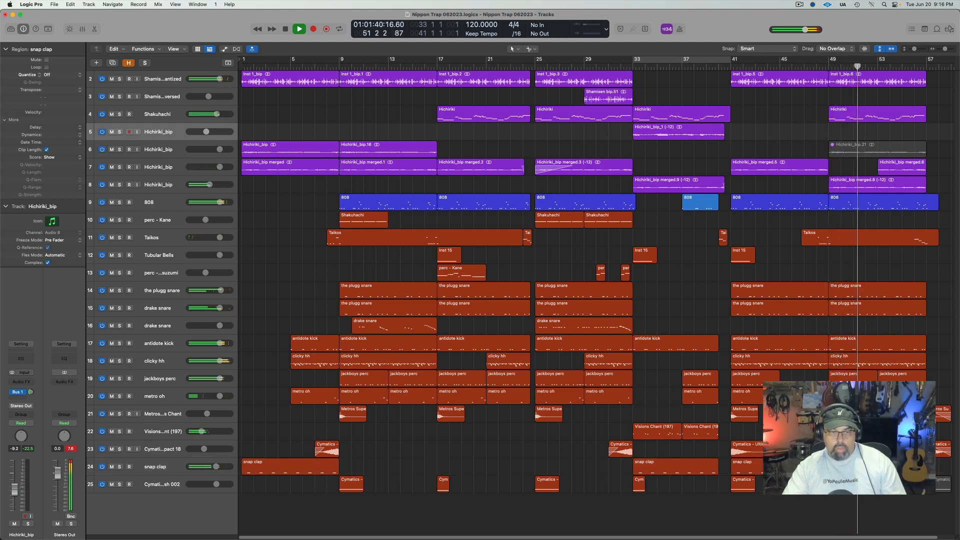
- Add a Bus 1 (REVERB) send to the snap clap channel in the mixer
click(155, 468)
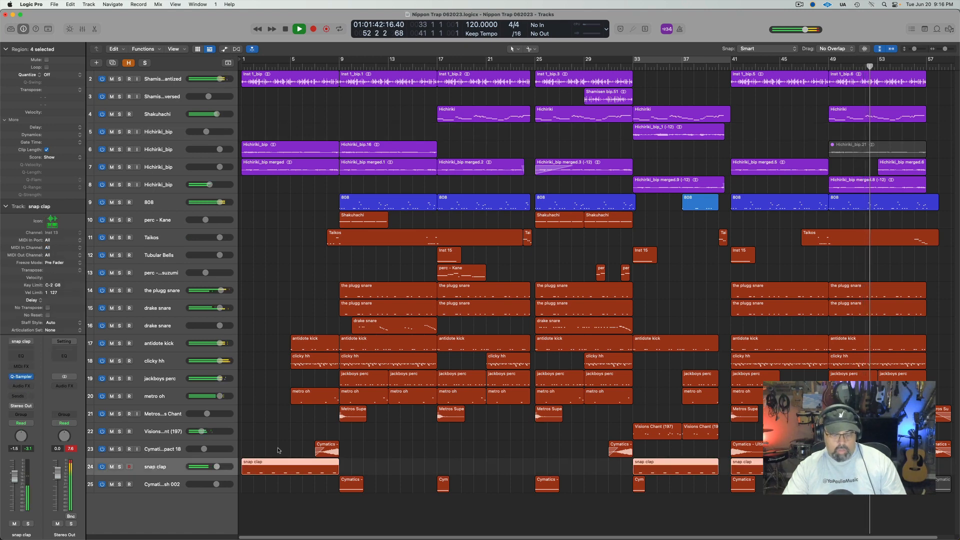
key(x)
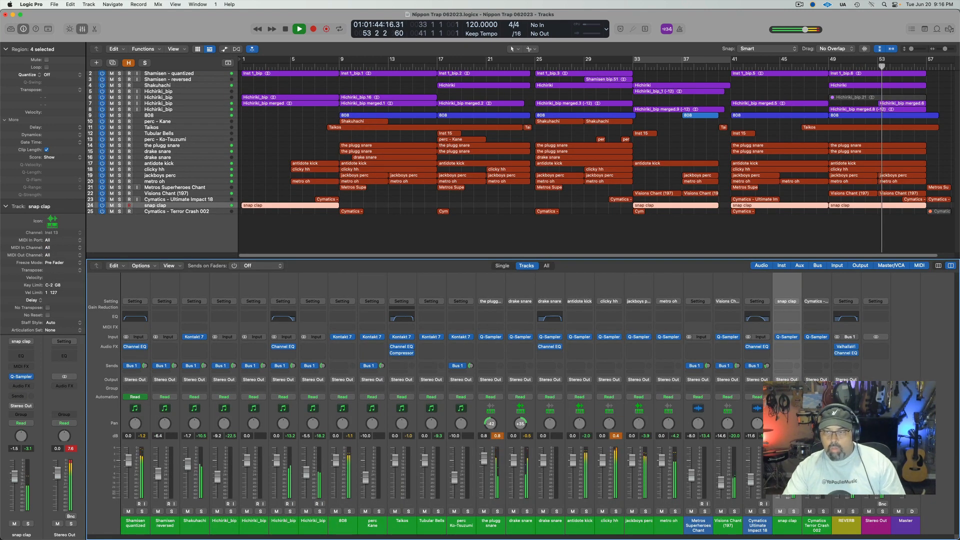
click(783, 368)
mouse_move(792, 378)
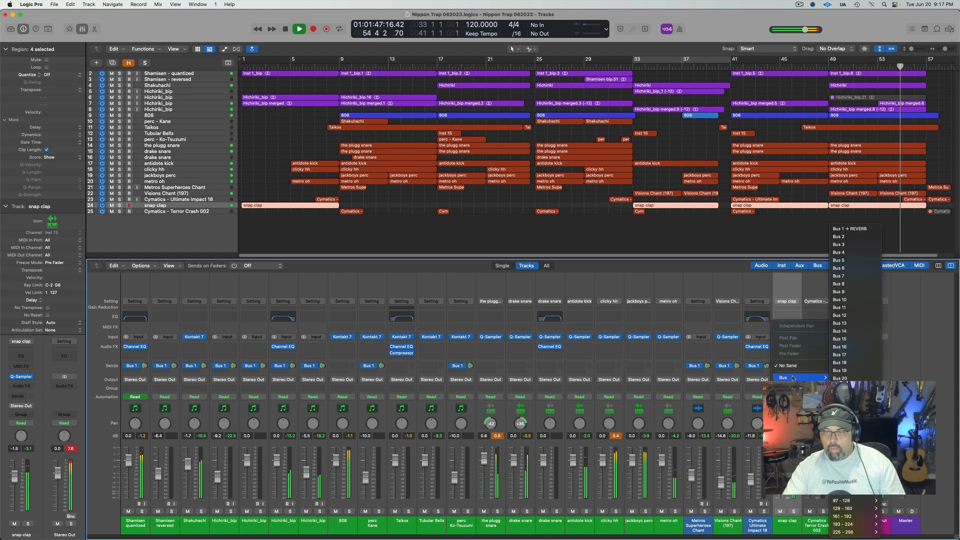
click(860, 229)
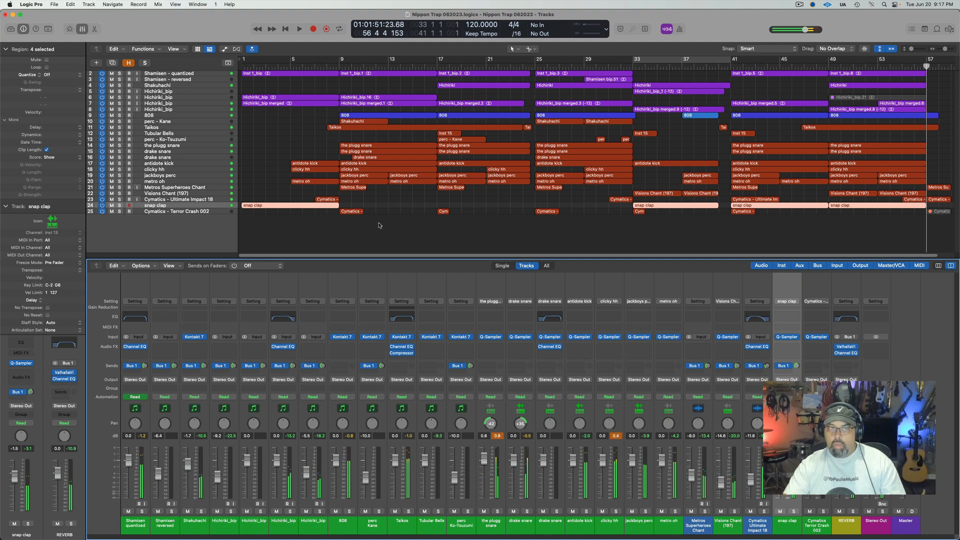
- Play the intro from bar 1, hide the mixer, and display the track automation to examine the Shamisen - quantized lane
key(Return)
key(space)
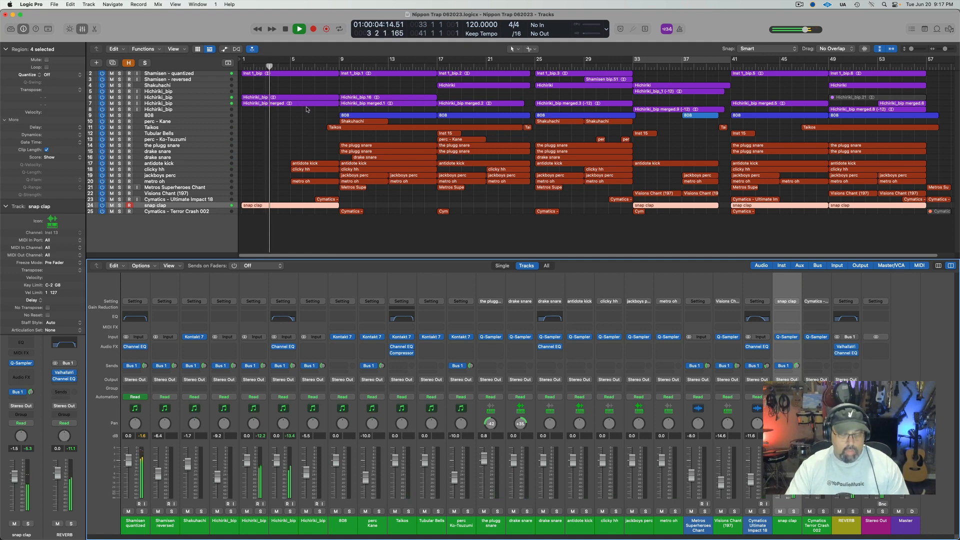
key(x)
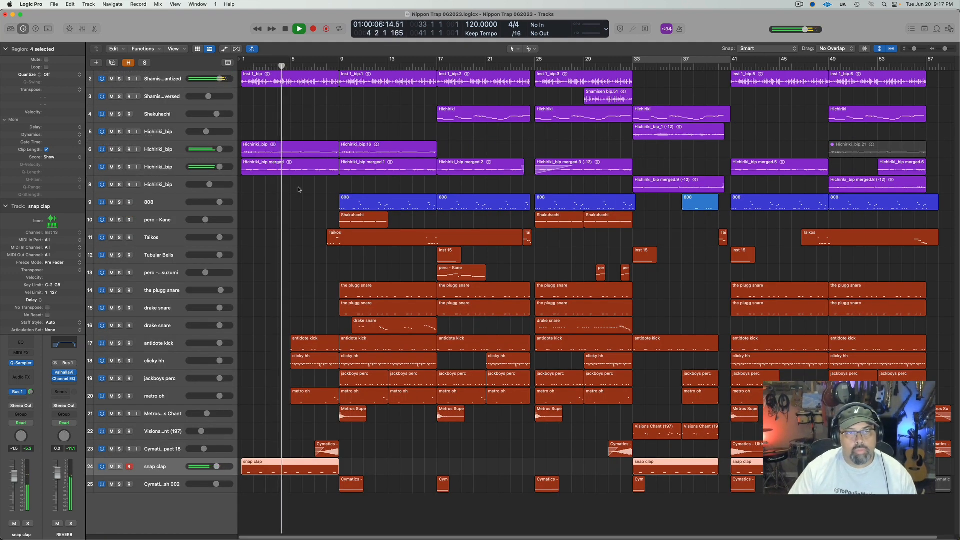
key(space)
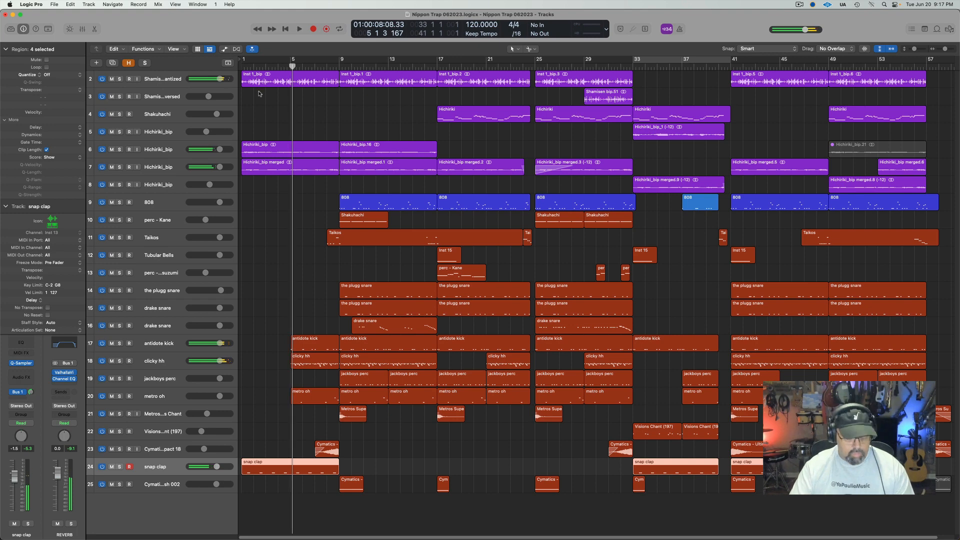
key(a)
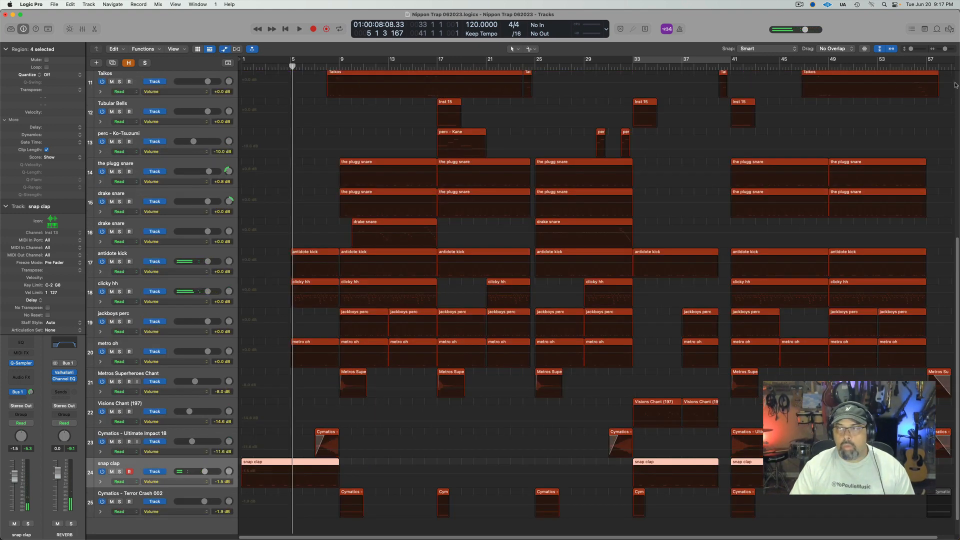
scroll(954, 85, up, 10)
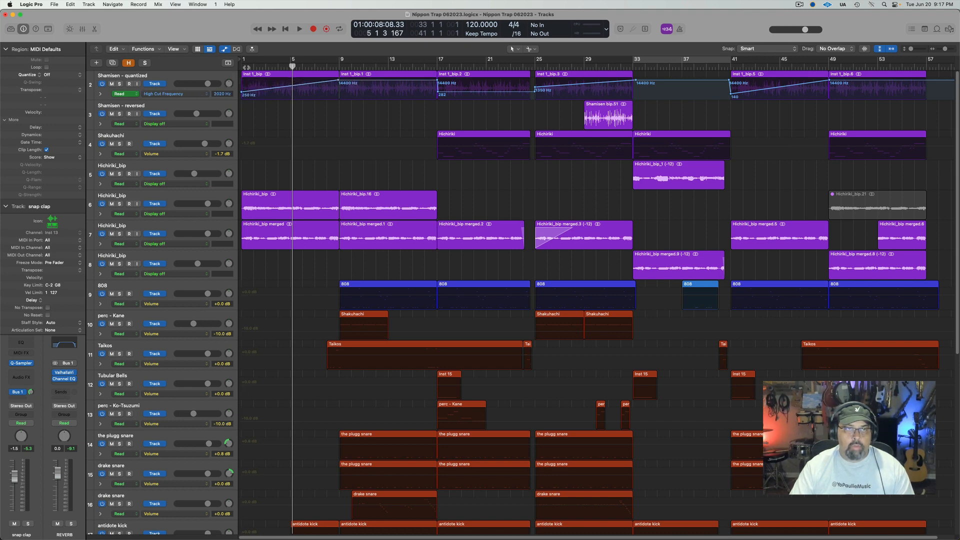
- Play from bar 1, briefly solo the track 6 Hichiriki_bip, and give its first region a fade-in of 14096
key(Return)
key(space)
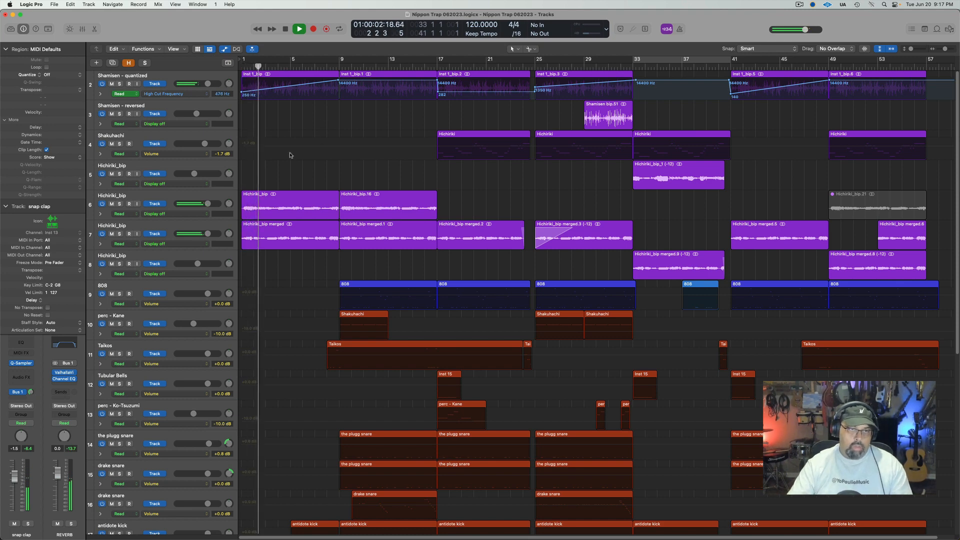
click(119, 204)
click(120, 203)
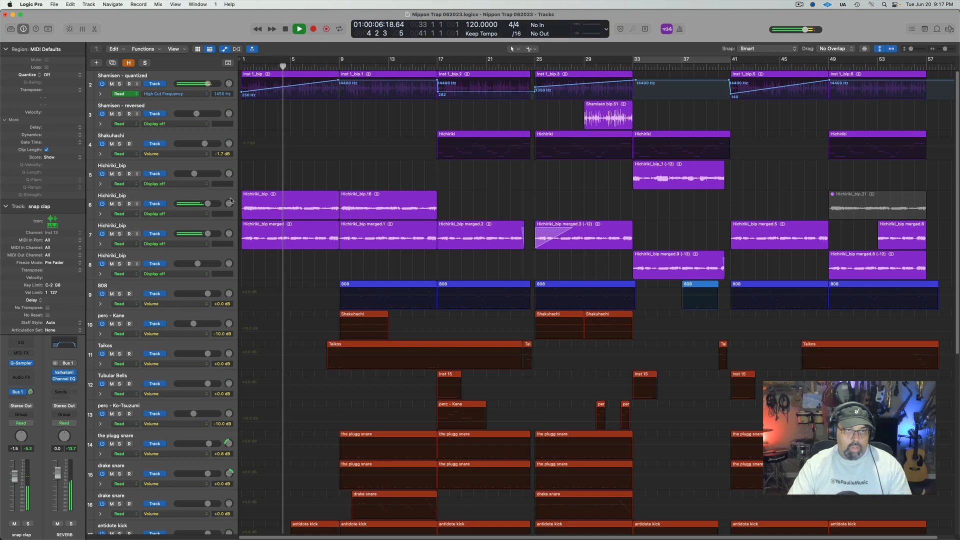
drag(242, 191, 328, 188)
key(shift+space)
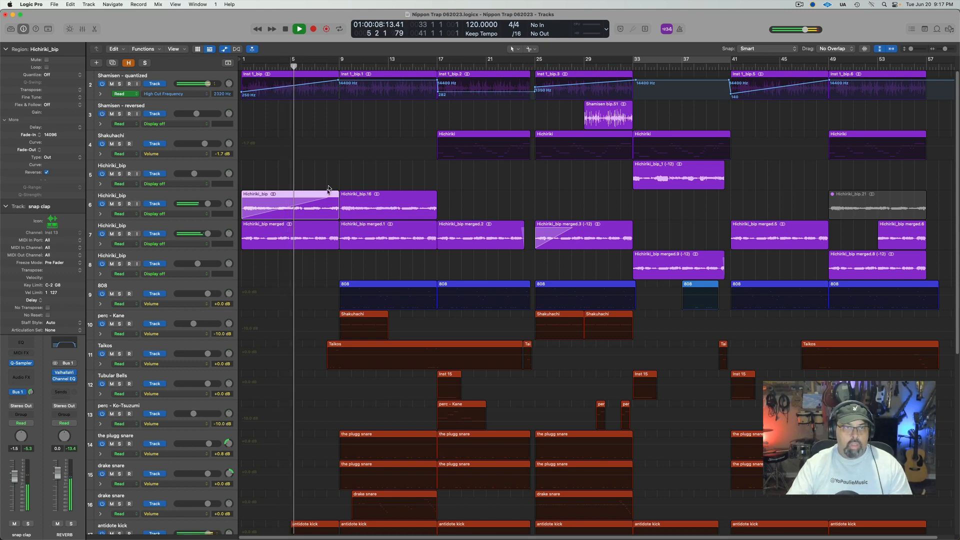
- Mute the Hichiriki_bip merged region at bar 1 and play the arrangement from the start
key(space)
right_click(271, 243)
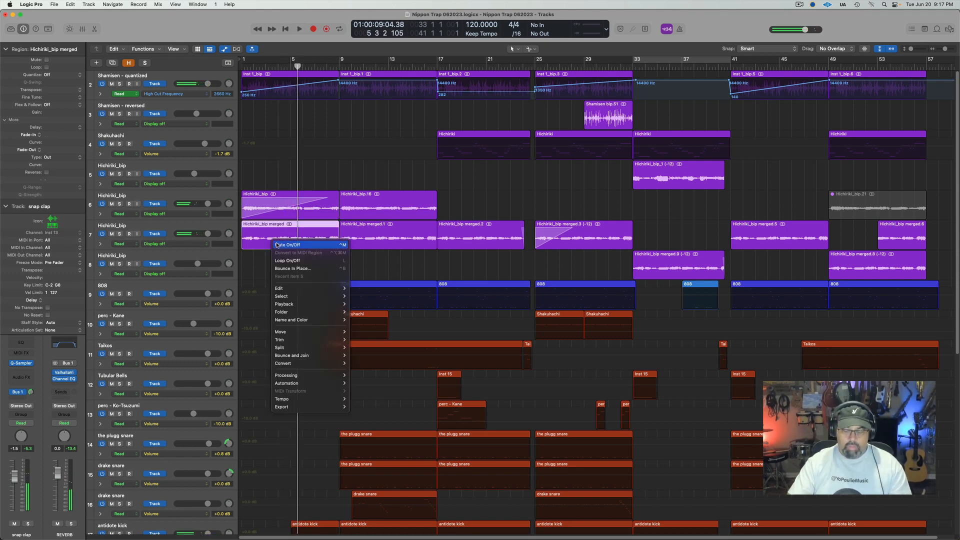
click(288, 245)
key(Return)
key(space)
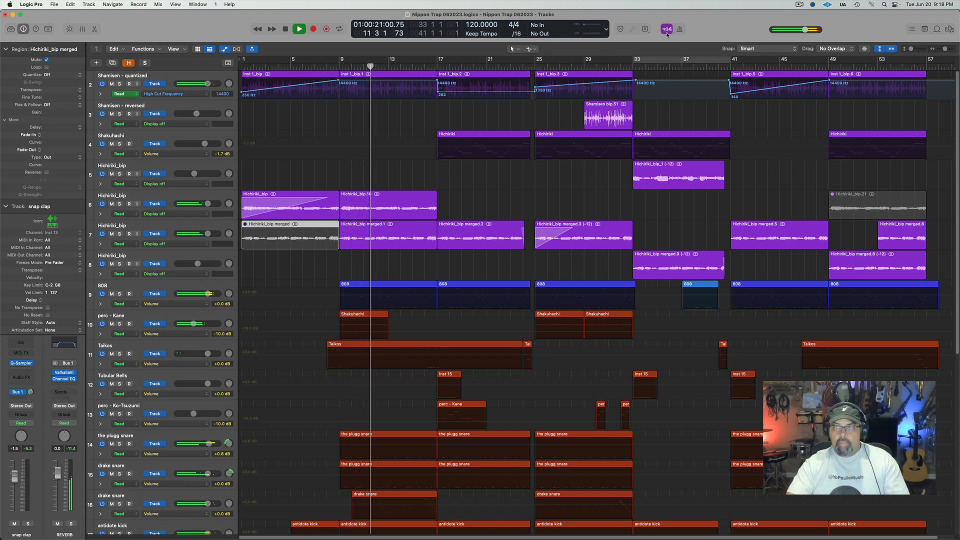
- Add Shamisen - quantized High Cut Frequency points of 4100 Hz at bar 53 and 14400 Hz at bar 57, and hide the automation
click(926, 80)
click(879, 84)
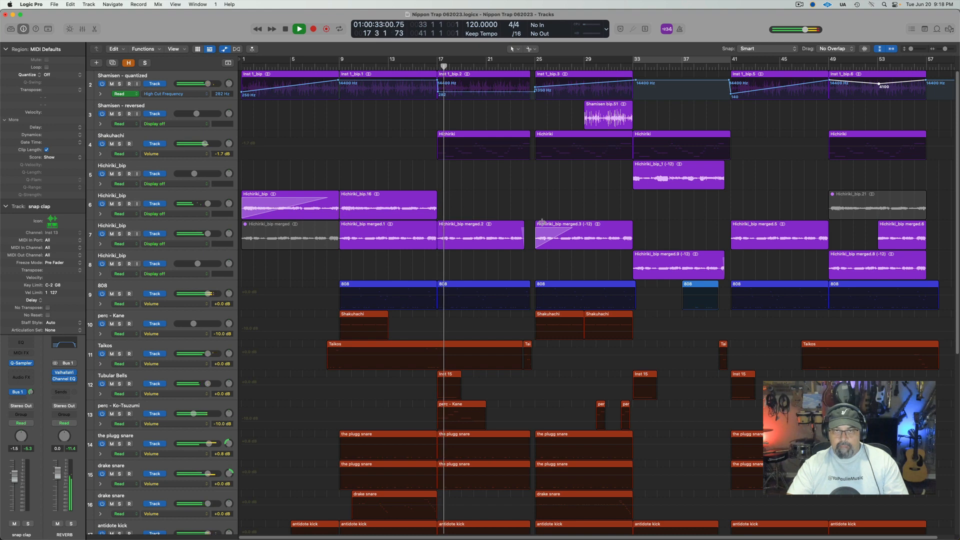
key(a)
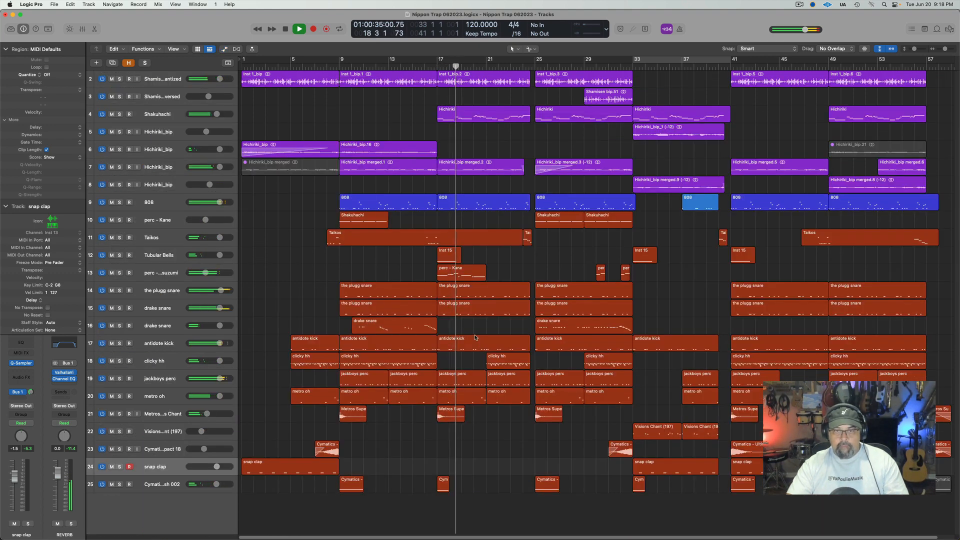
- Stop playback and remove the two plugg snare regions starting at bar 17 on tracks 14 and 15
key(space)
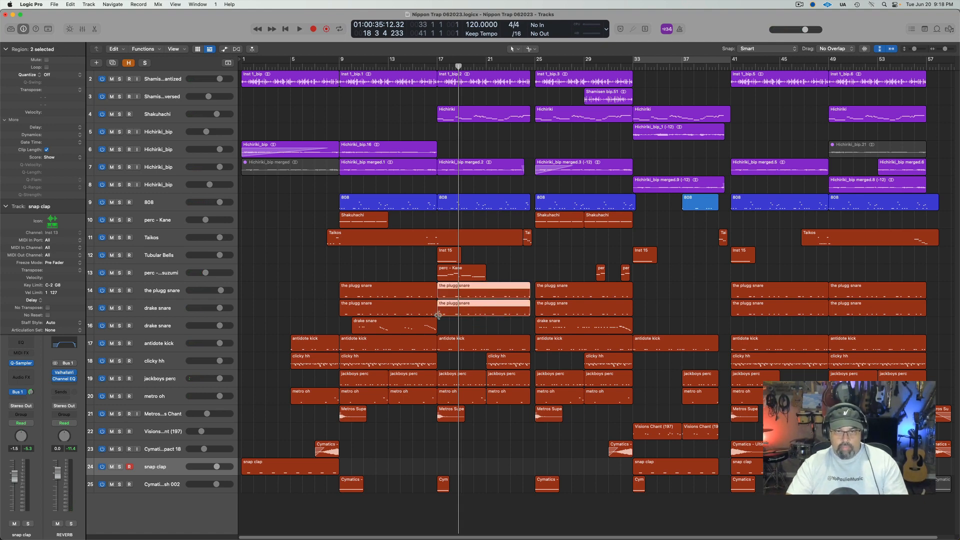
drag(438, 315, 488, 313)
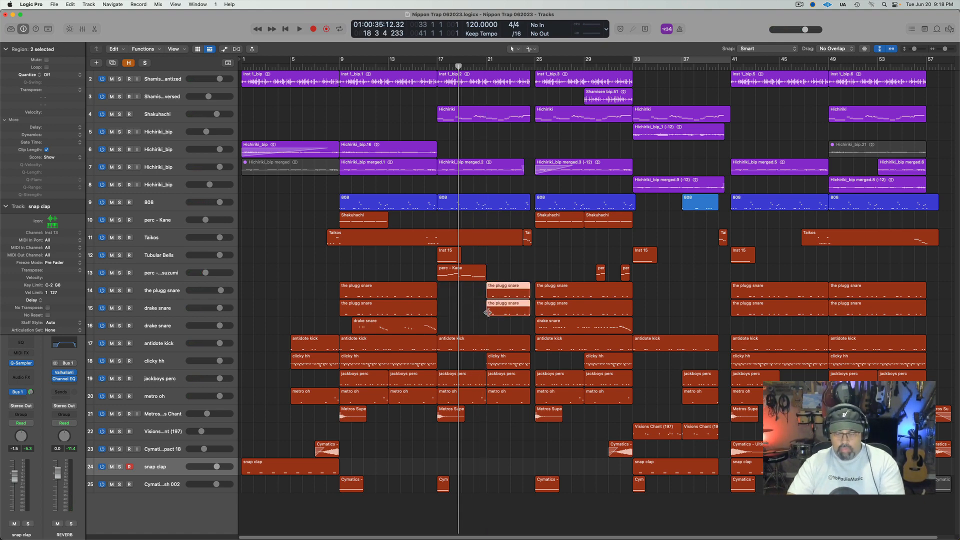
key(Delete)
- Copy the snap clap region from bar 1 to bar 17 and play the arrangement from bar 13
drag(282, 467, 477, 467)
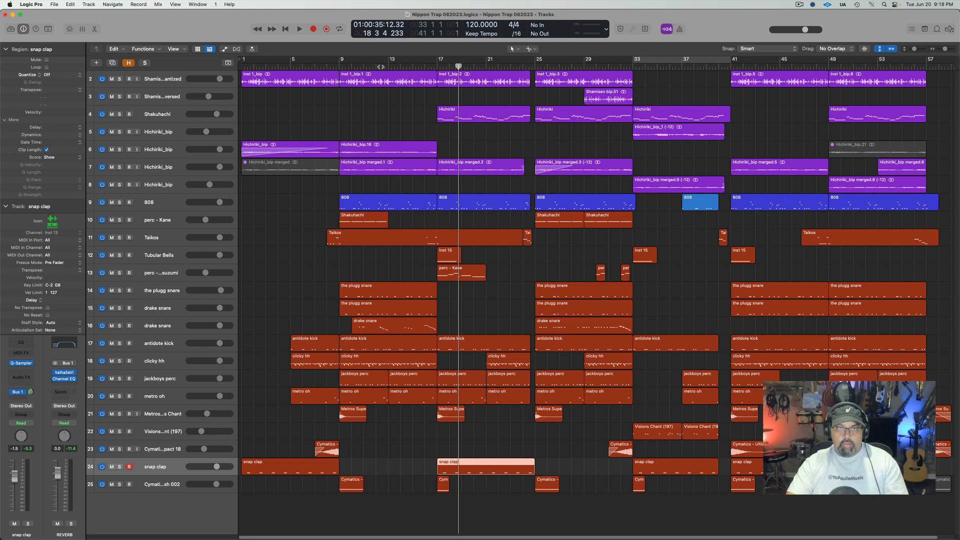
click(387, 67)
key(space)
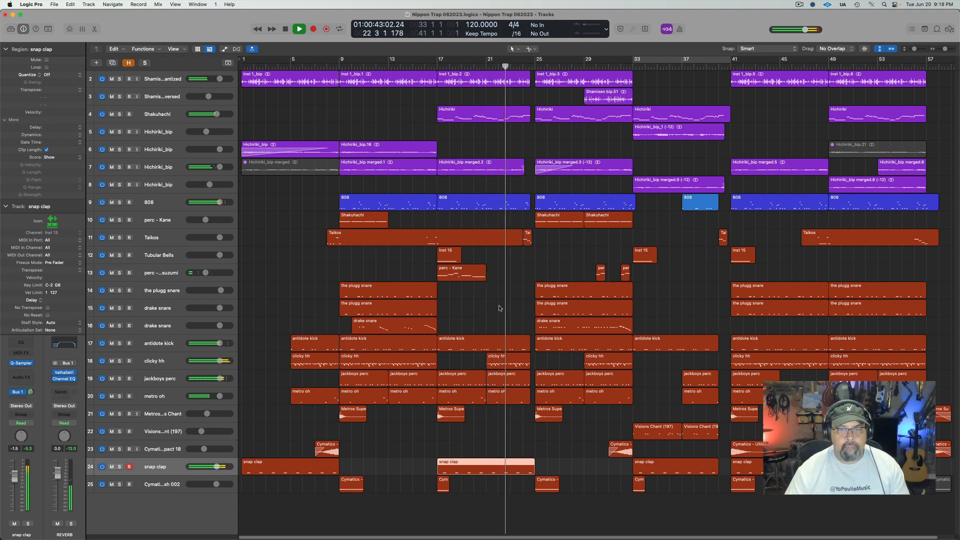
click(498, 308)
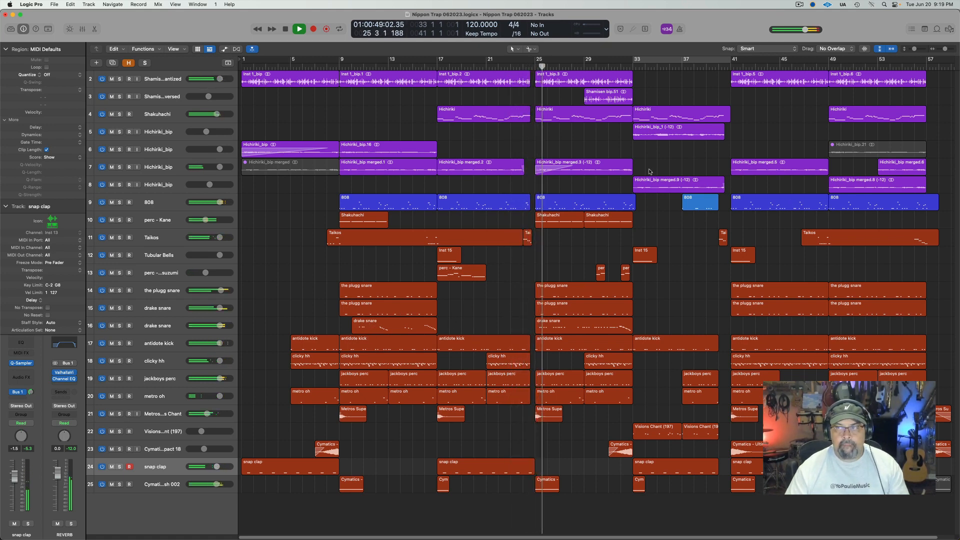
click(880, 50)
click(880, 50)
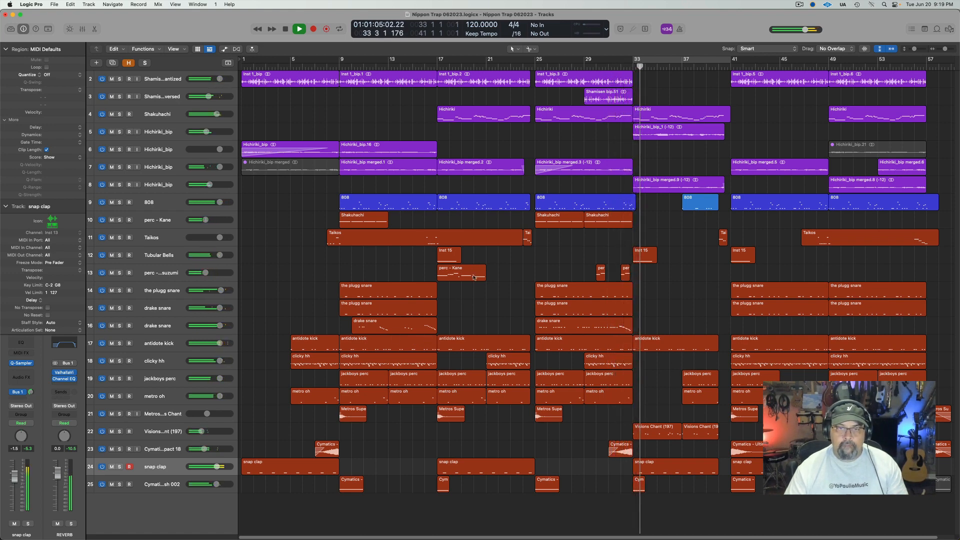
- Replay the section from bar 17 to check the thinned-out drums, and stop at bar 21
double_click(439, 68)
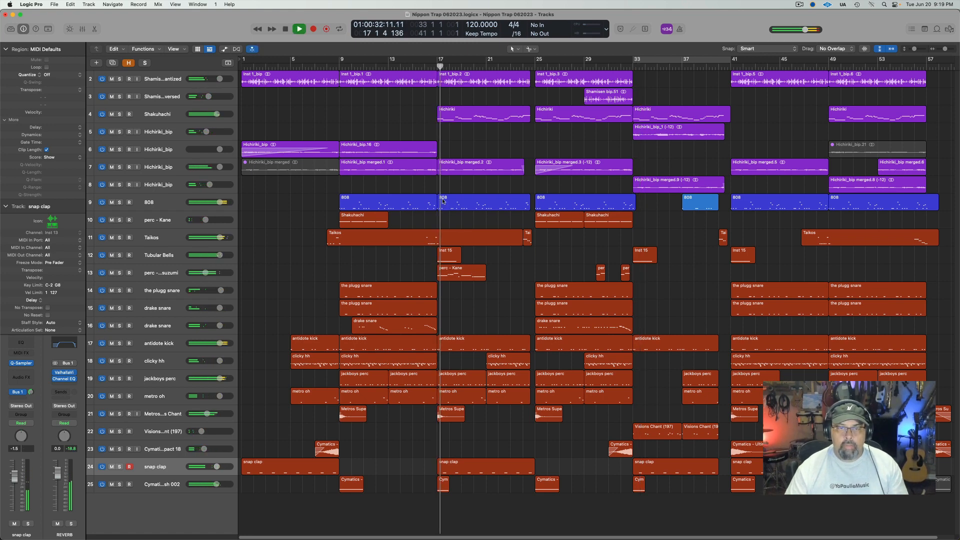
click(455, 277)
click(503, 289)
key(space)
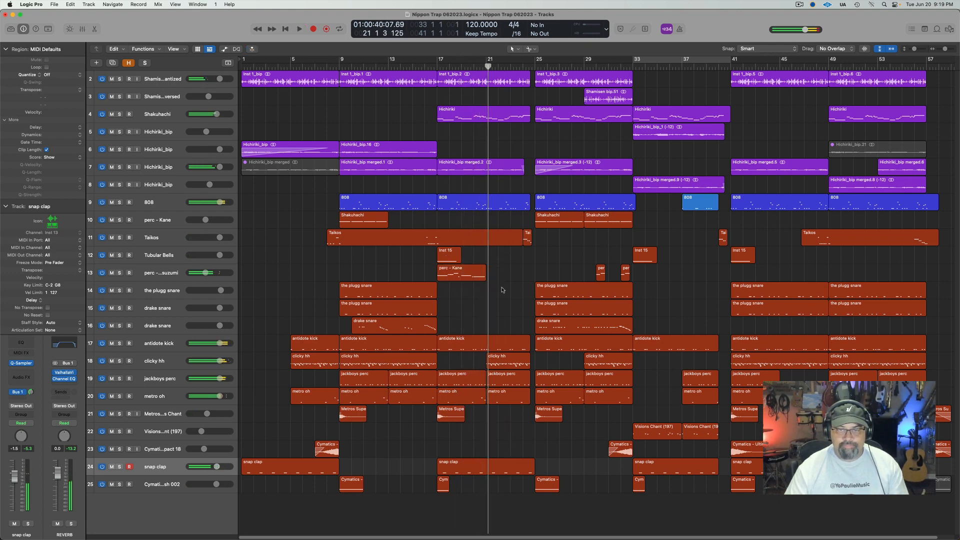
key(x)
key(x)
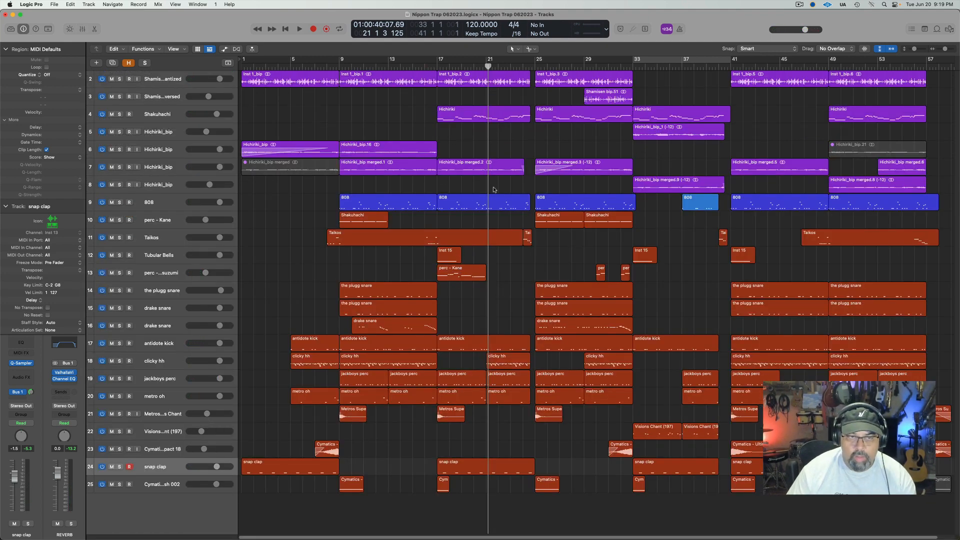
- Select the perc - Ko-Tsuzumi track, play from bar 15, and lower the track's volume to -16.2 dB
click(168, 272)
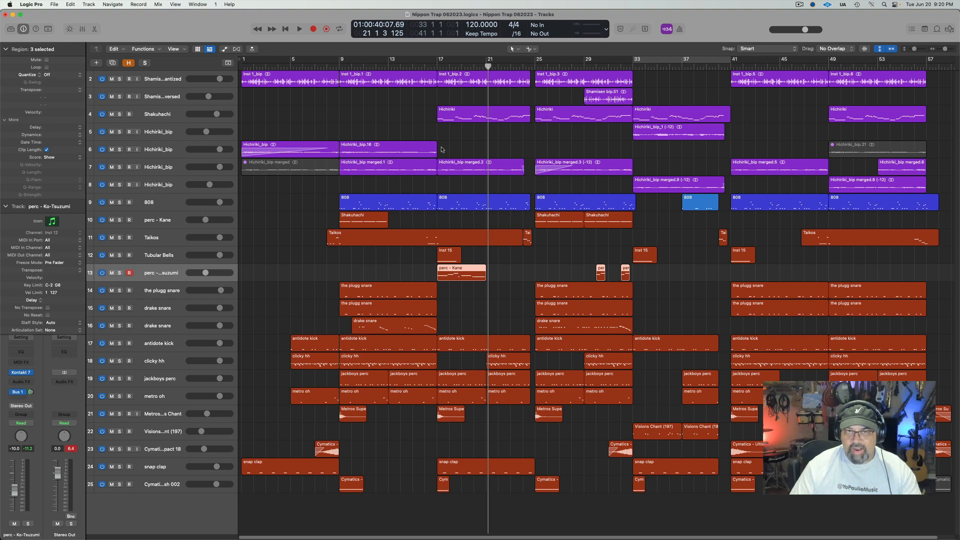
click(415, 67)
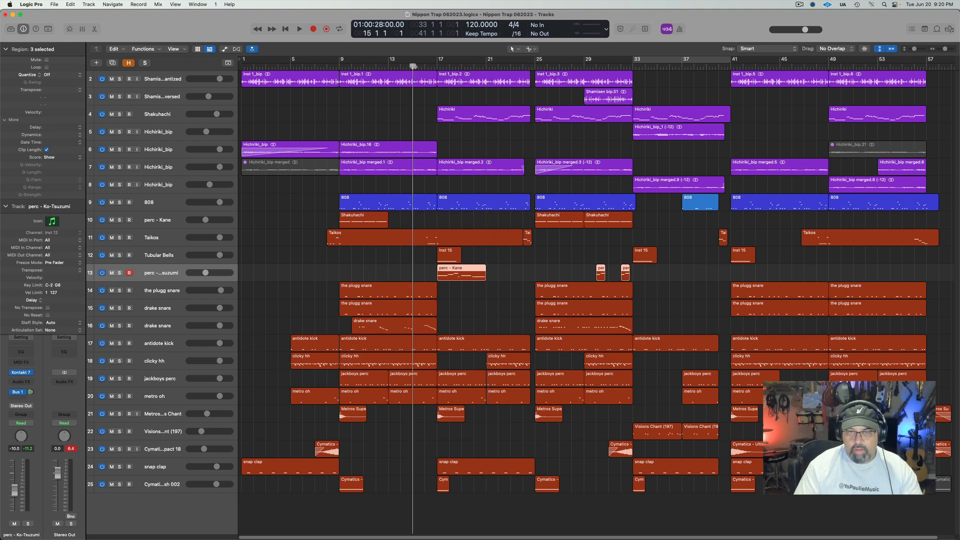
key(space)
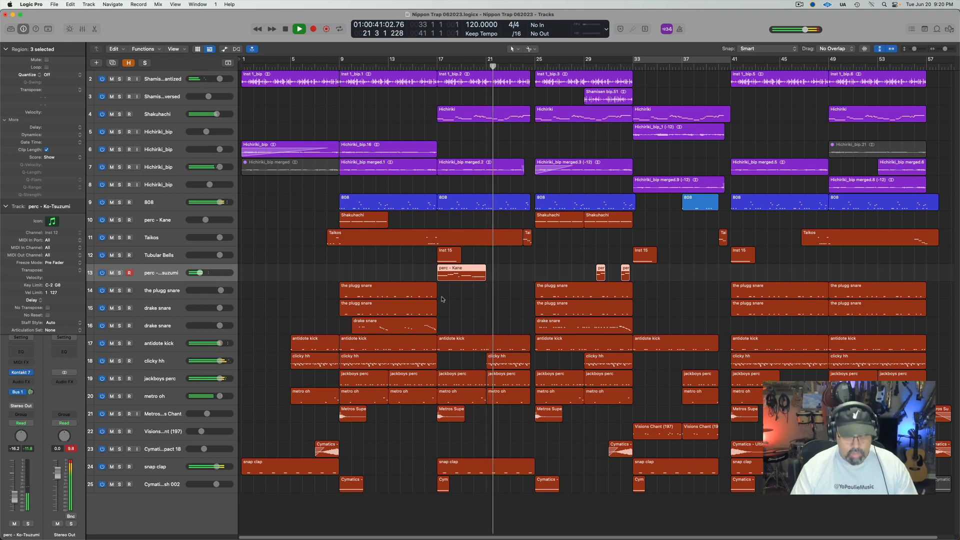
- Repeat the perc - Kane region from bar 17 so that a copy starts at bar 21
click(473, 301)
click(471, 278)
key(super+r)
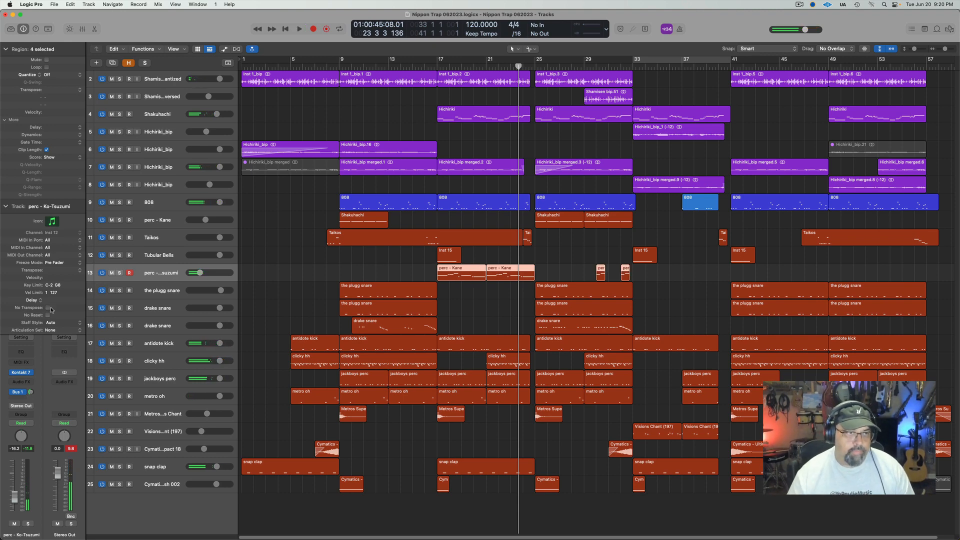
- Collapse the track details and insert the Cableguys ShaperBox 3 effect in stereo on the perc - Ko-Tsuzumi track
click(6, 206)
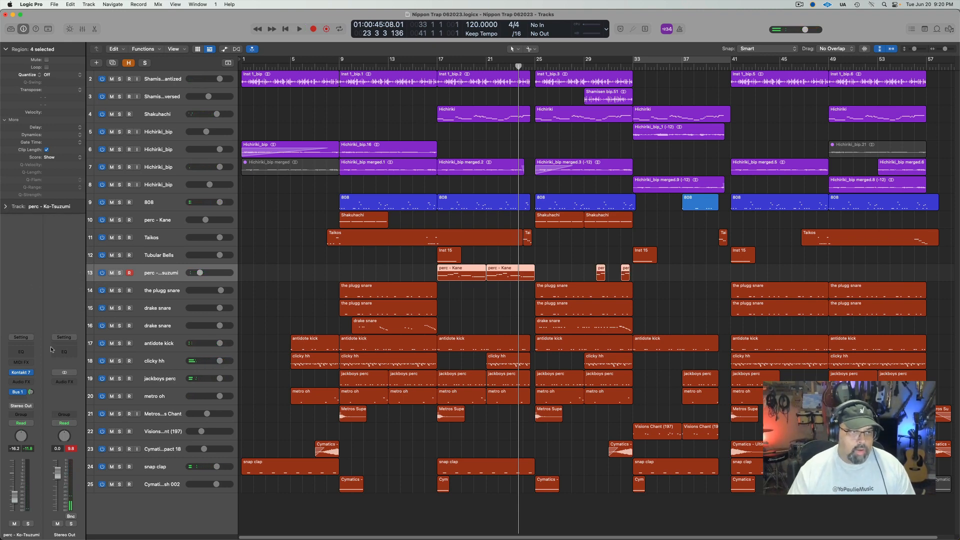
click(24, 382)
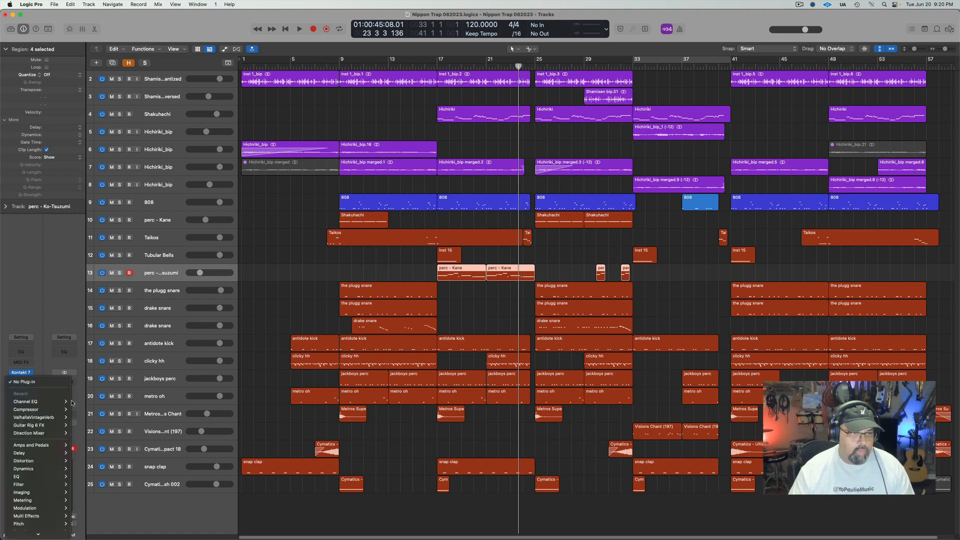
mouse_move(39, 533)
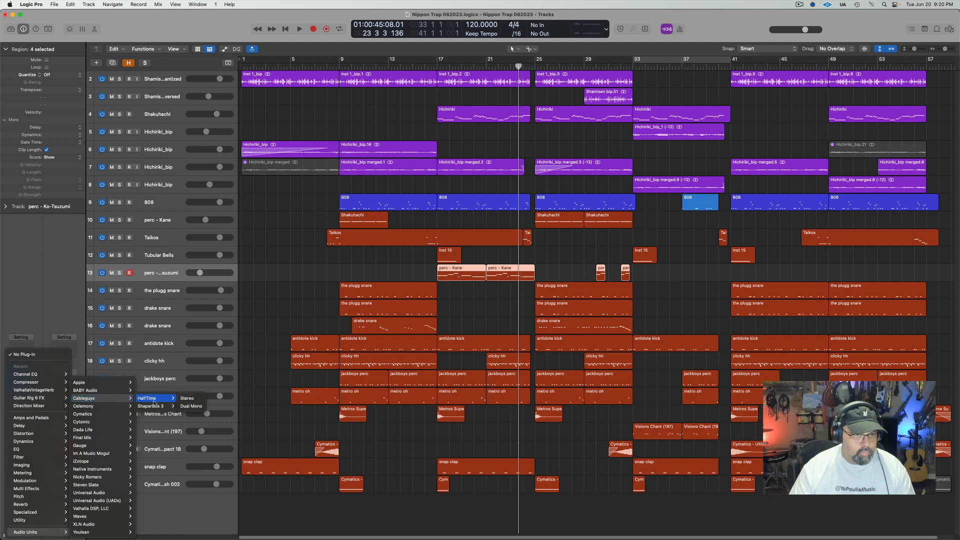
mouse_move(156, 408)
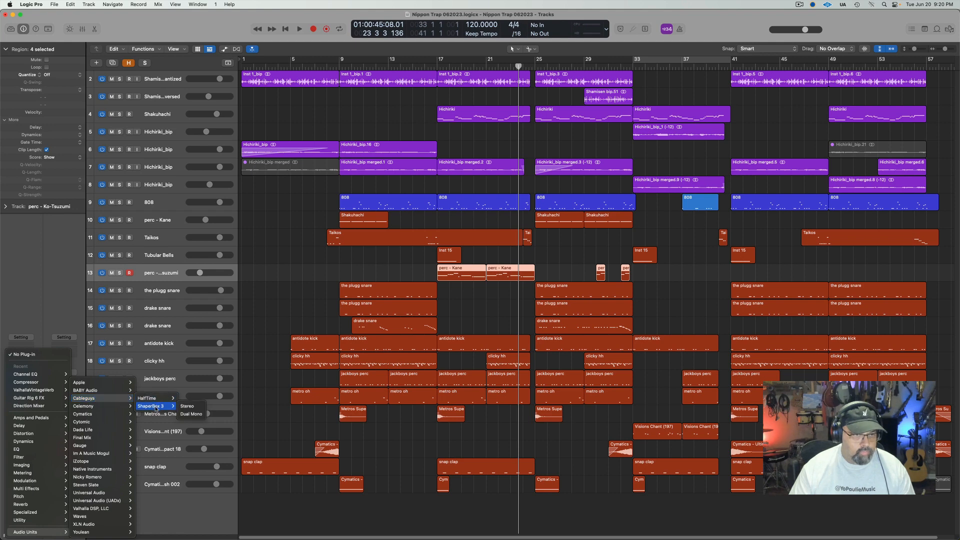
click(187, 406)
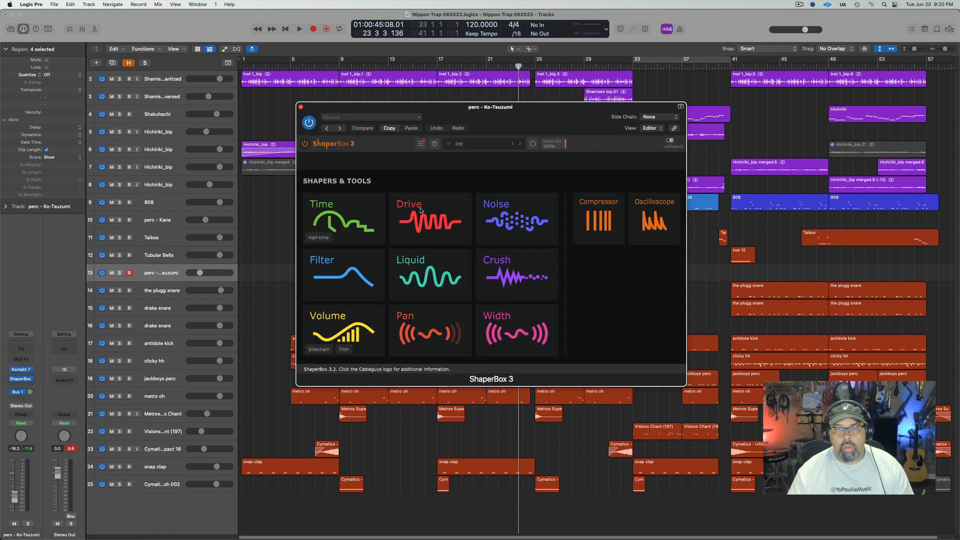
- Try the Pan shaper in ShaperBox 3 and look over its preset browser
click(429, 325)
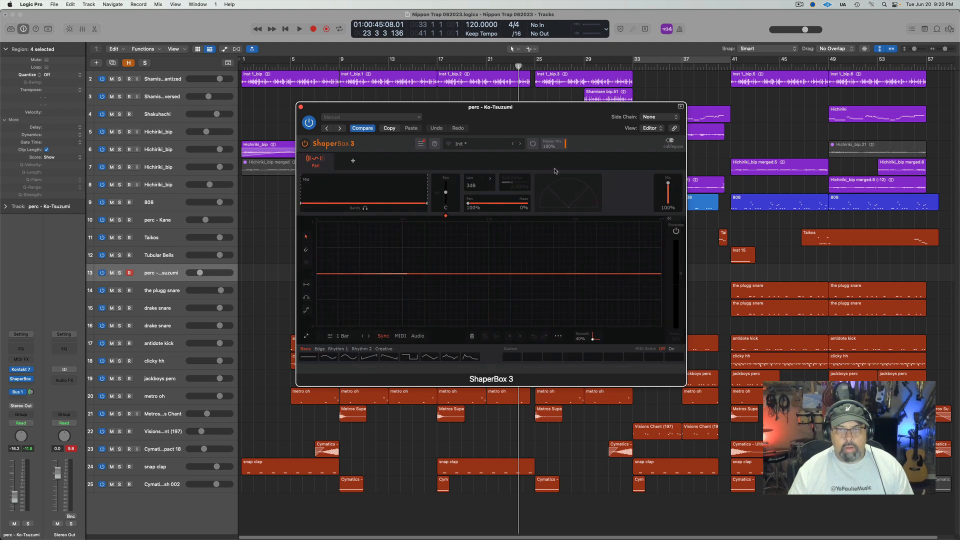
click(481, 148)
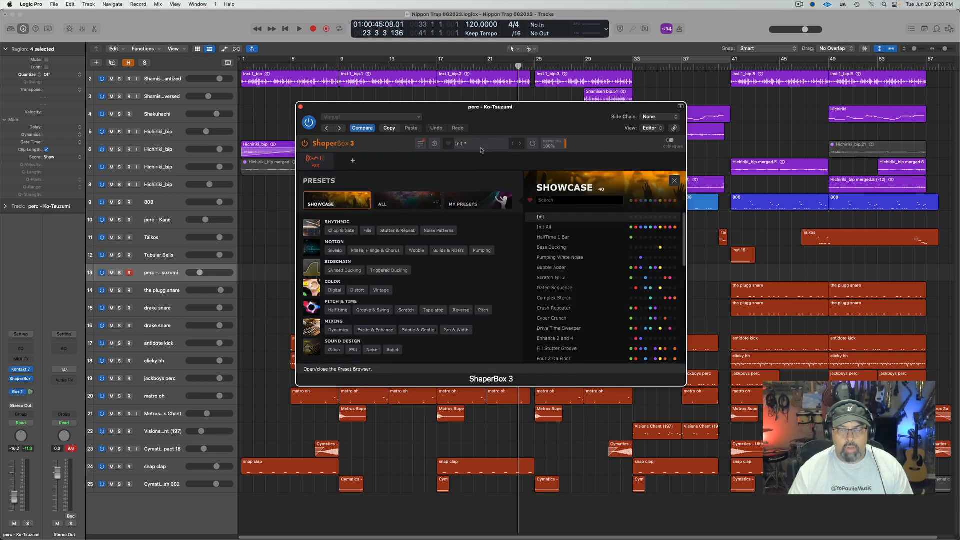
click(488, 146)
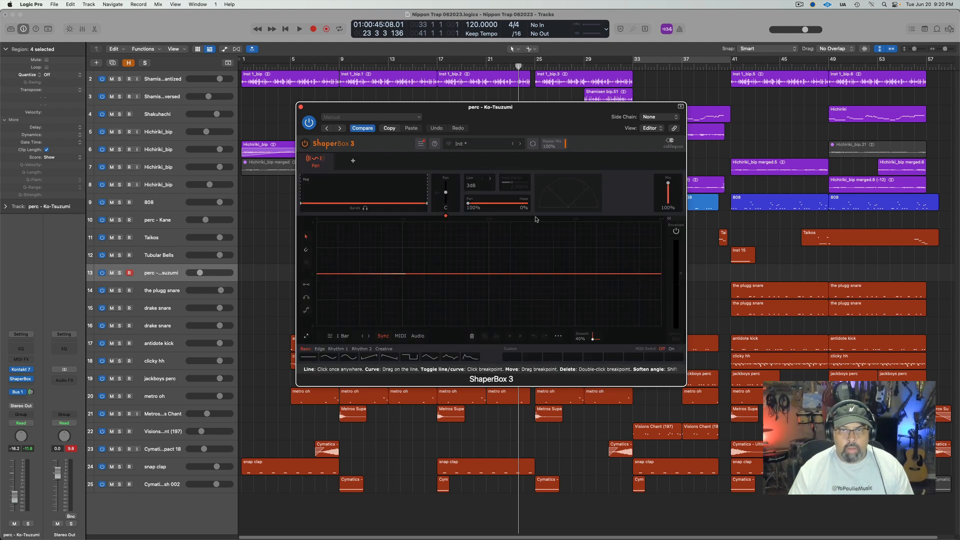
- Load the HalfTime 1 Bar preset in ShaperBox 3 and set the Time shaper's wave to Square 1
click(521, 144)
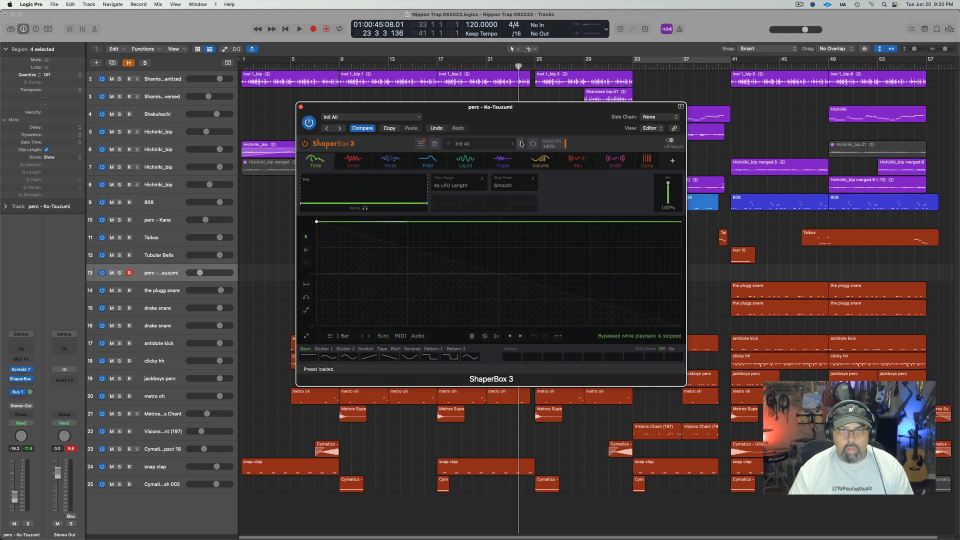
click(521, 144)
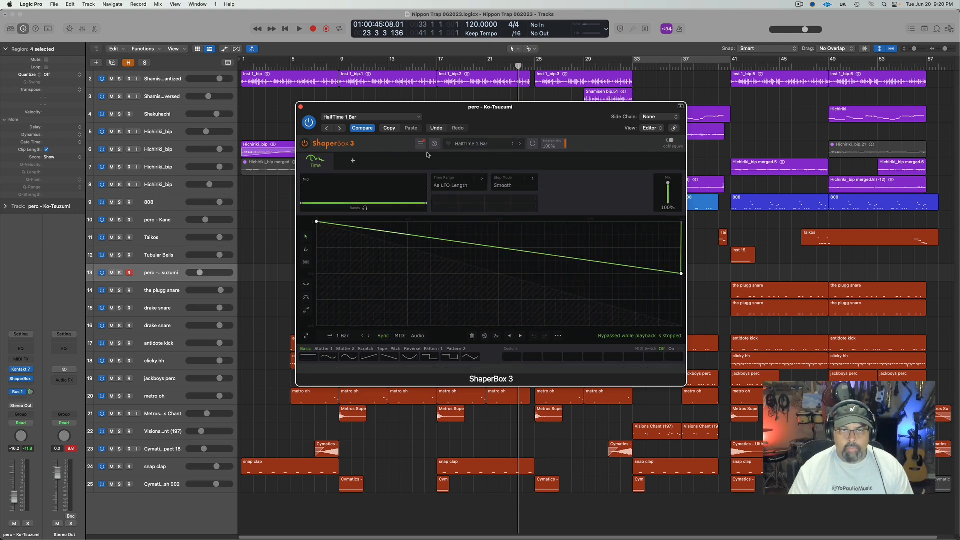
click(470, 145)
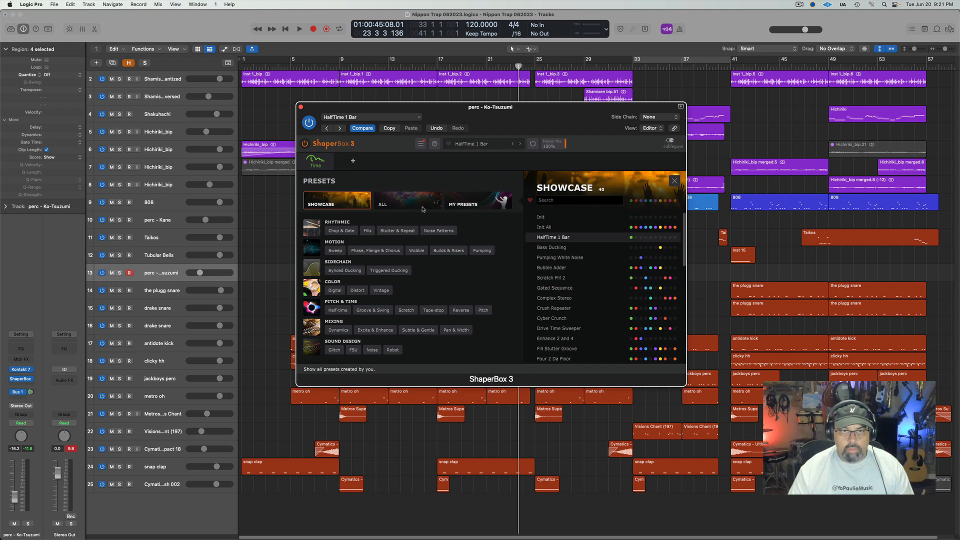
click(315, 165)
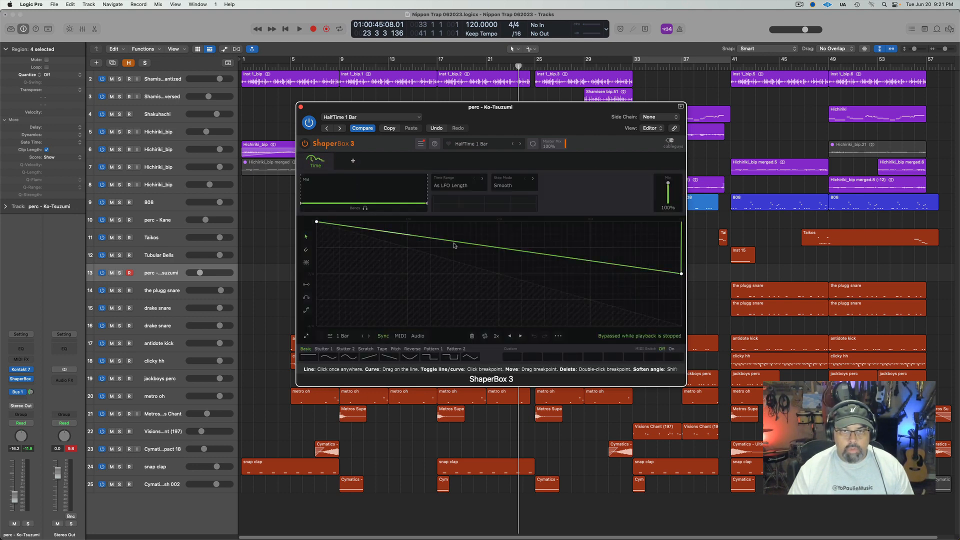
click(428, 358)
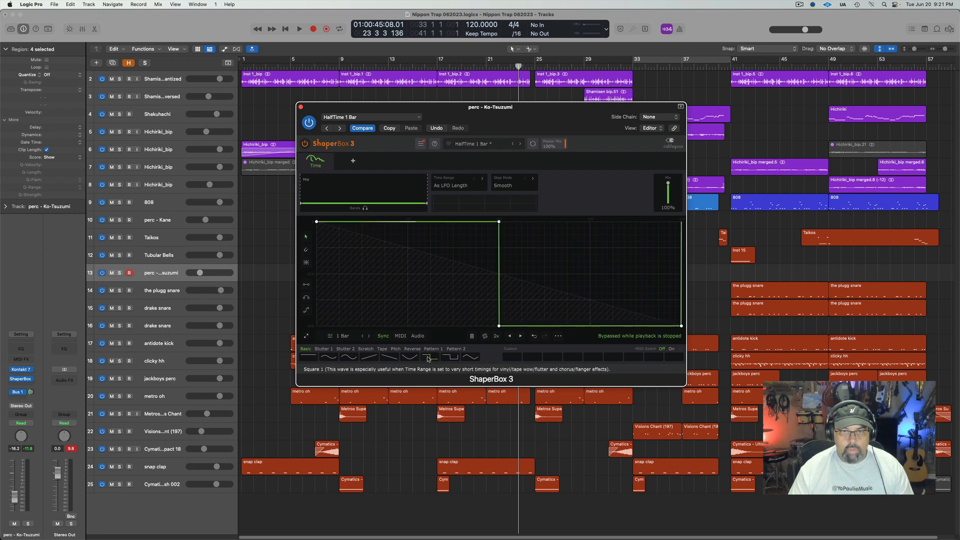
- Solo the perc - Ko-Tsuzumi track and audition the ShaperBox 3 Time effect
key(space)
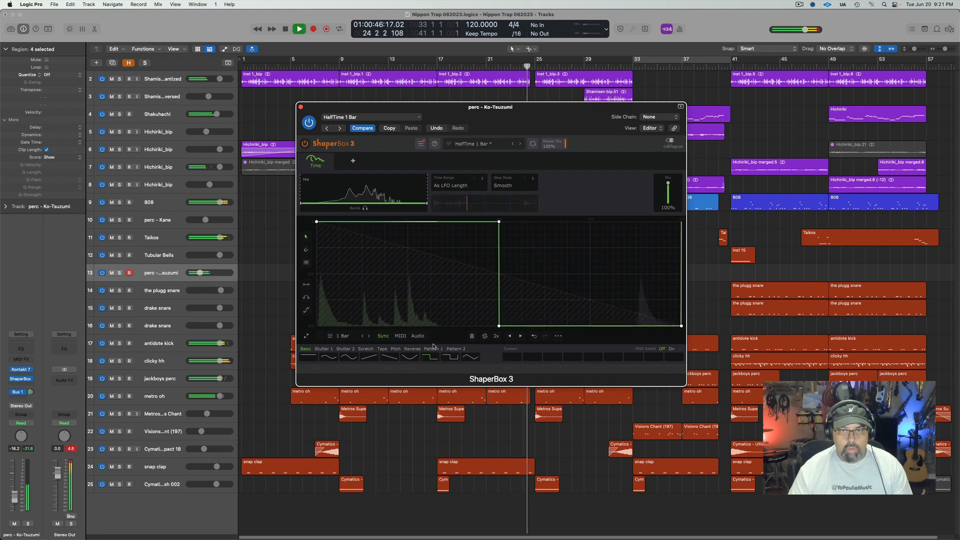
click(120, 273)
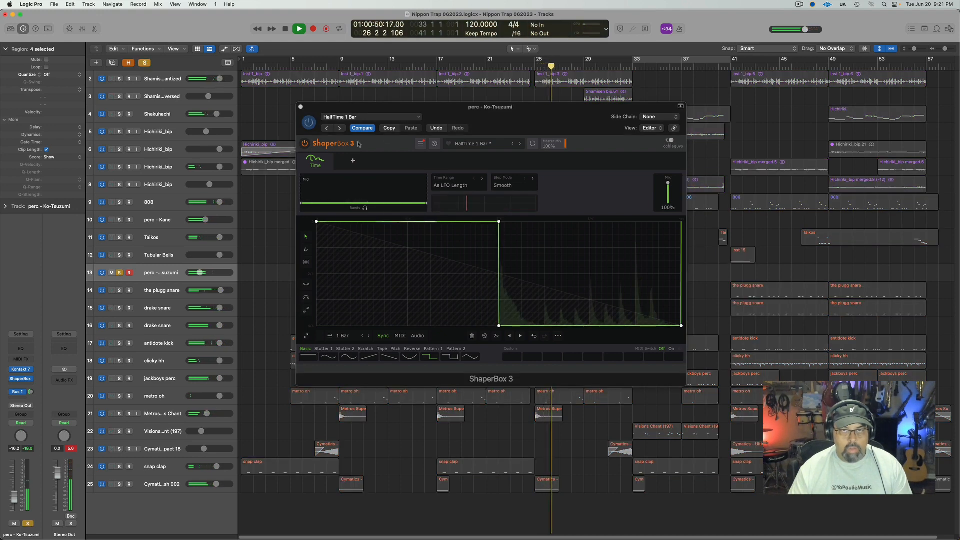
key(space)
key(space)
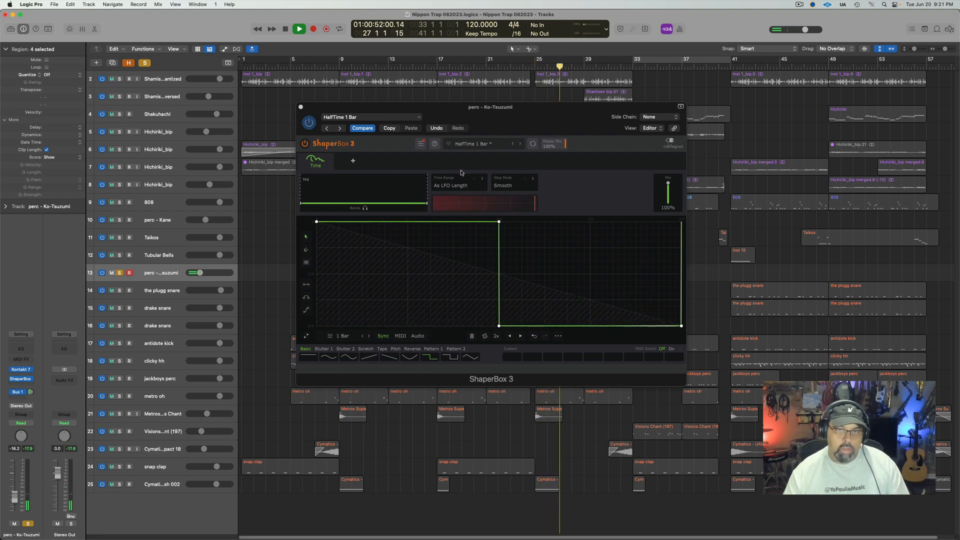
key(space)
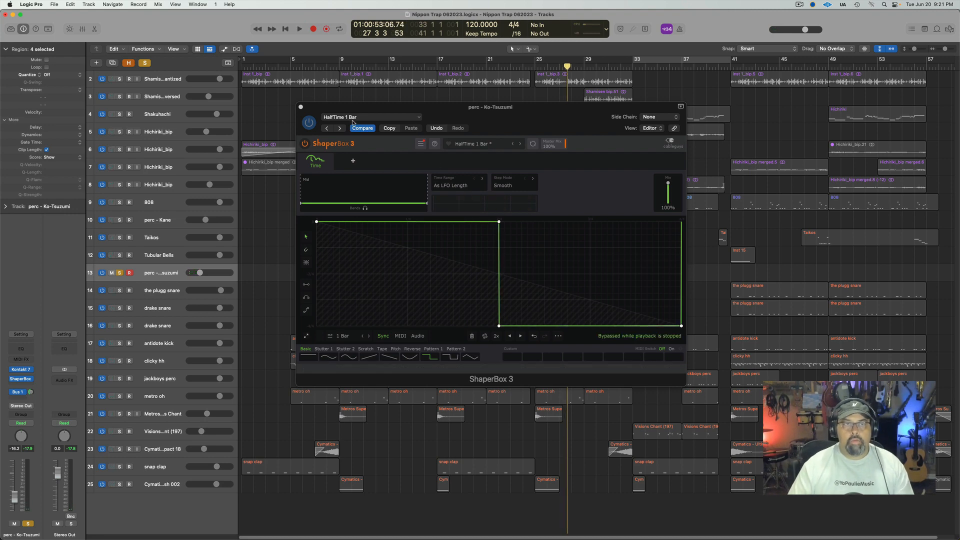
- Set a cycle range from bar 17 to bar 25 and audition the soloed percussion, moving the effect window out of the way
click(429, 113)
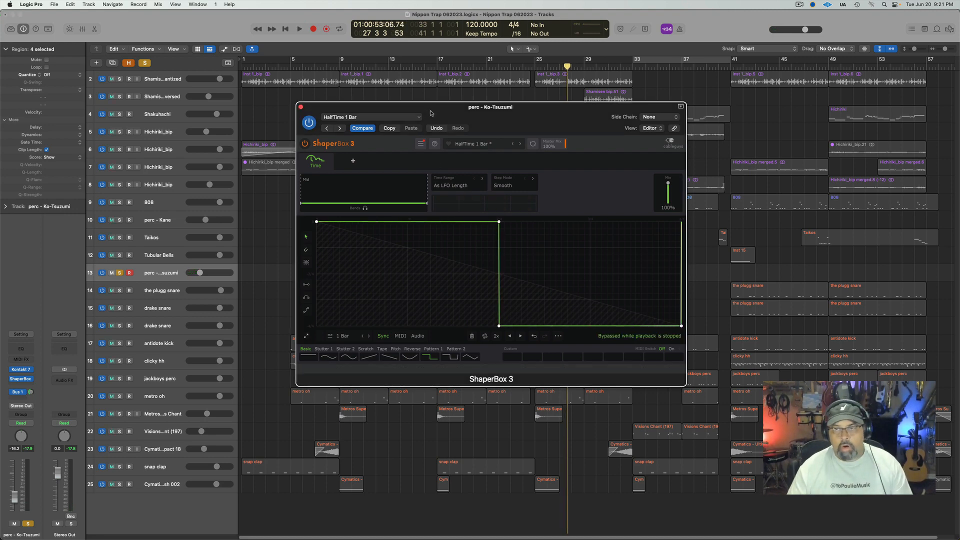
drag(429, 110, 507, 299)
key(space)
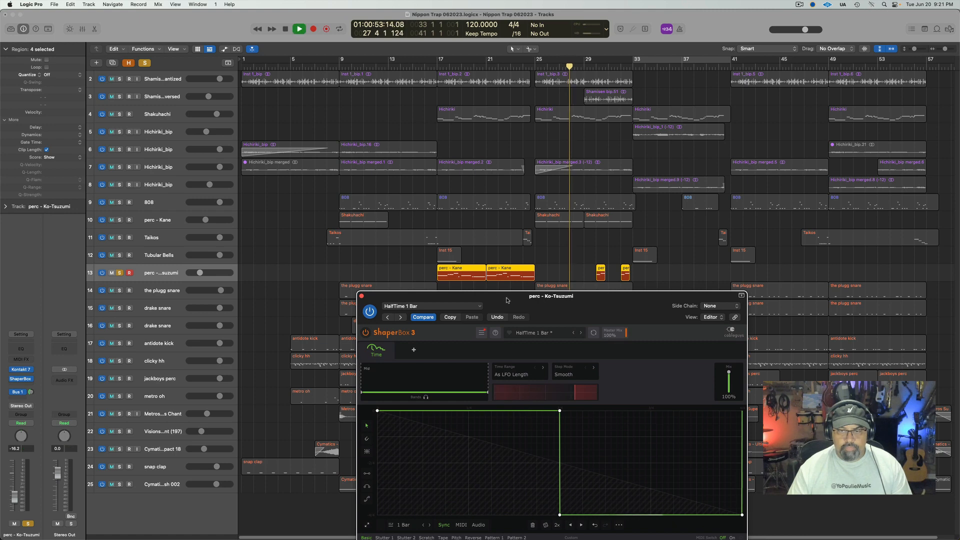
key(space)
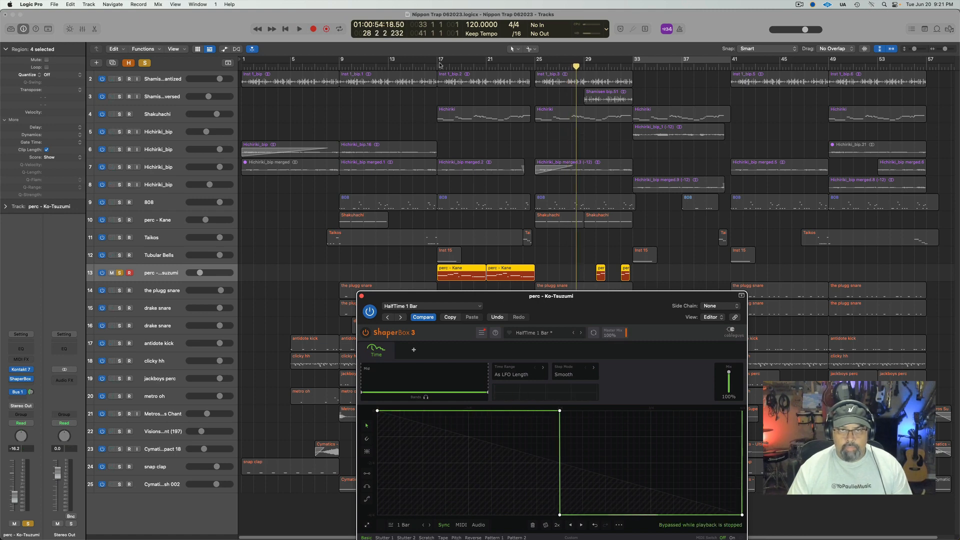
drag(440, 64, 534, 64)
key(space)
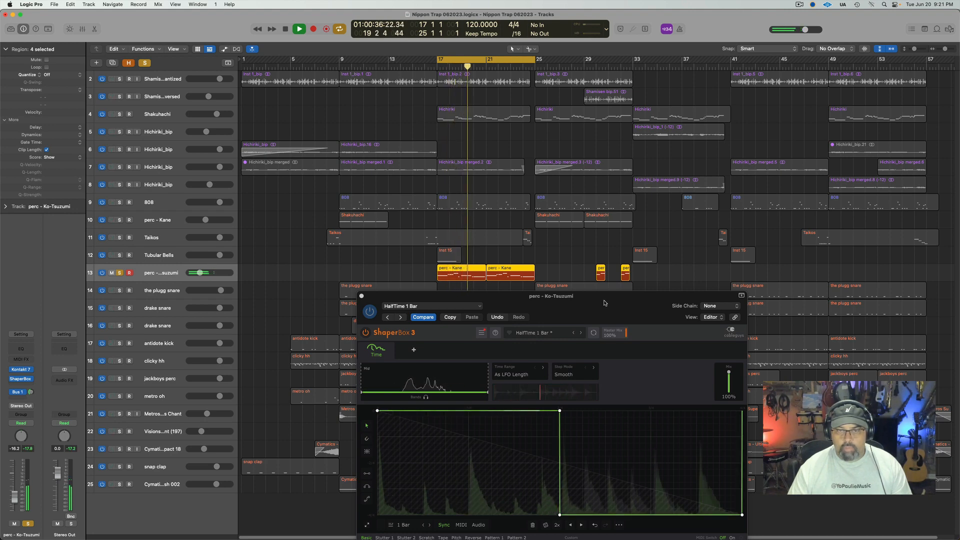
key(space)
drag(604, 303, 375, 117)
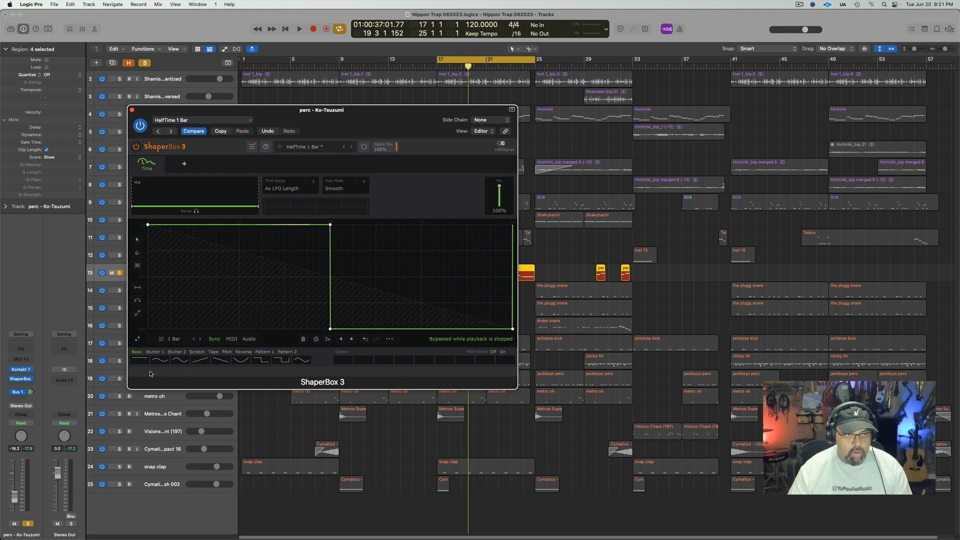
click(179, 342)
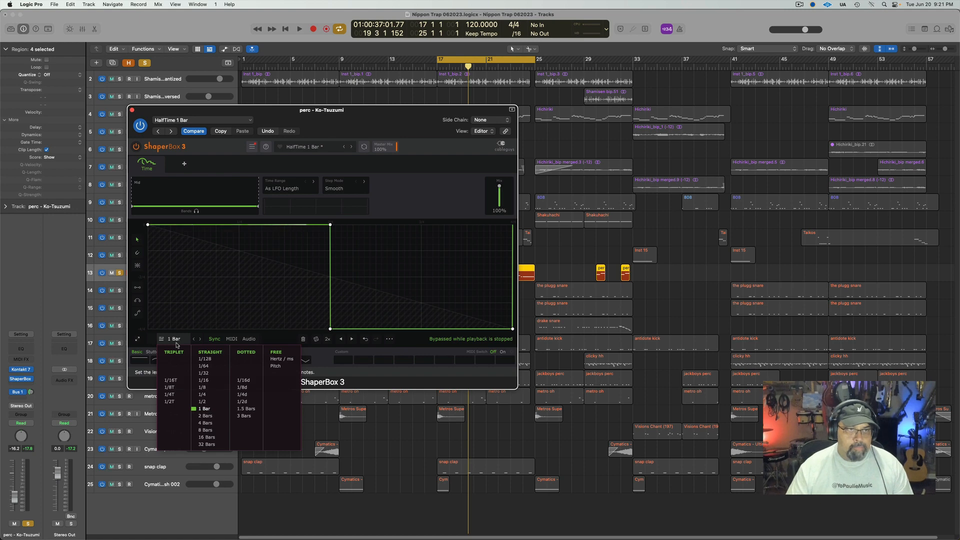
click(213, 410)
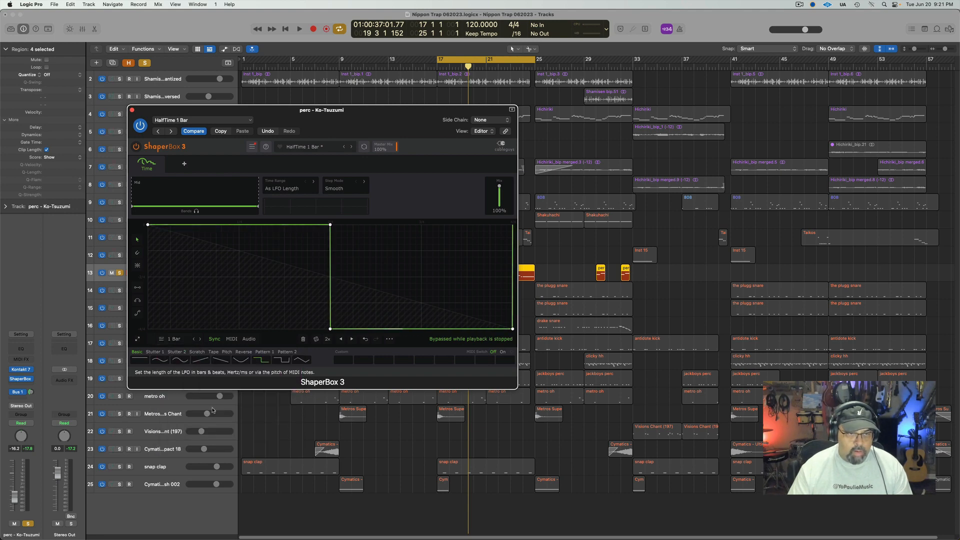
click(183, 340)
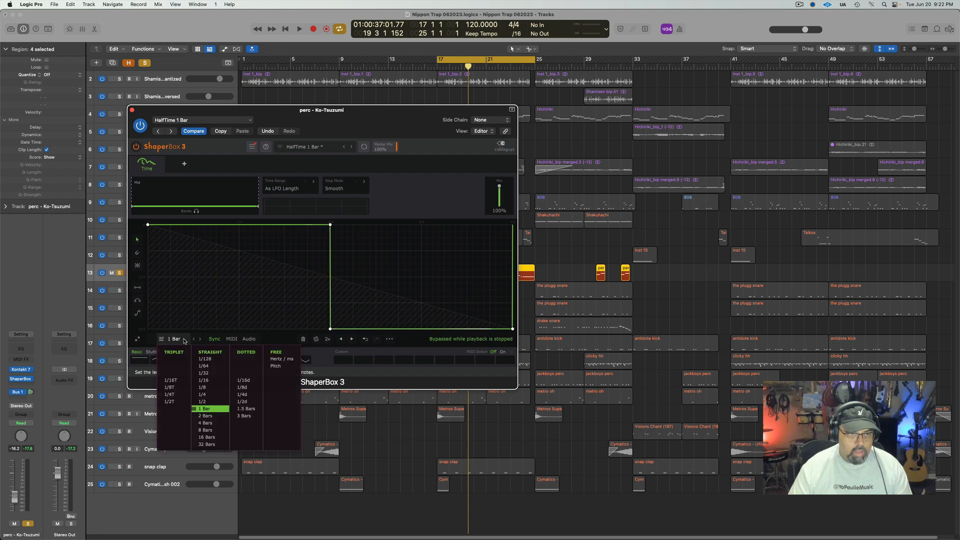
click(214, 341)
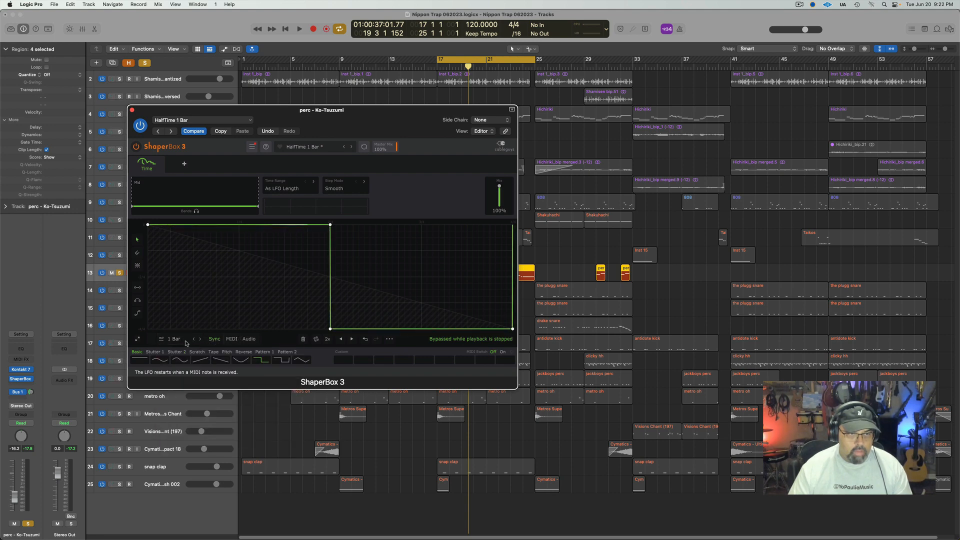
click(160, 340)
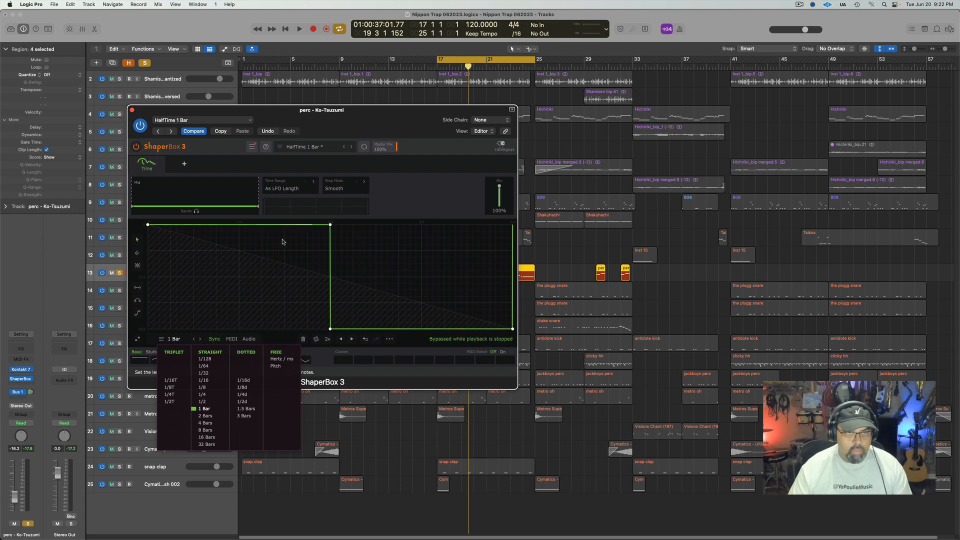
- Load the Init All preset in ShaperBox 3 while playing the soloed percussion
click(354, 148)
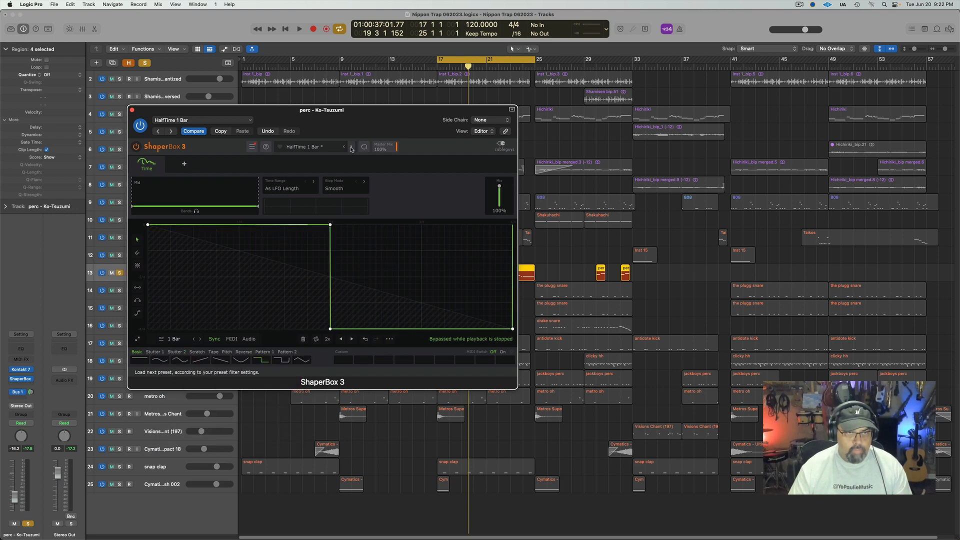
key(space)
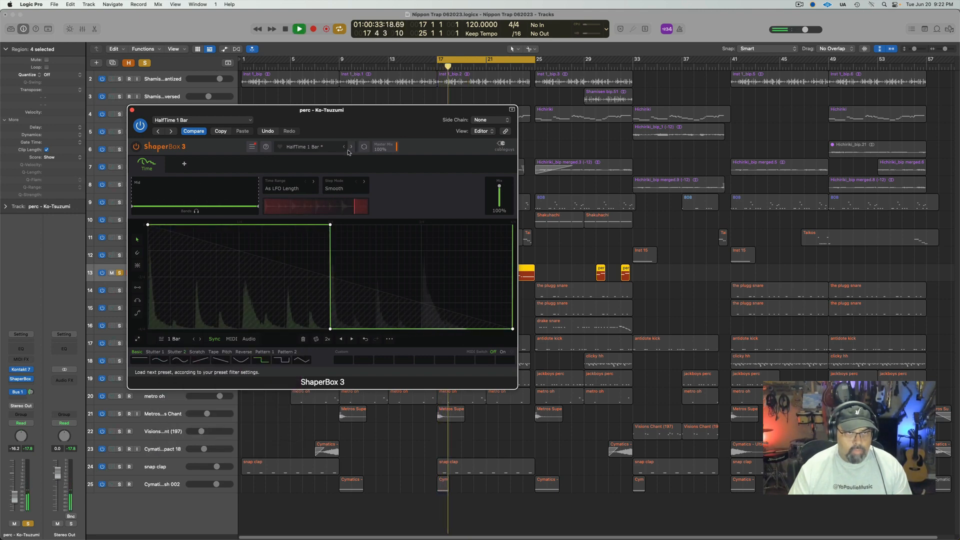
click(349, 149)
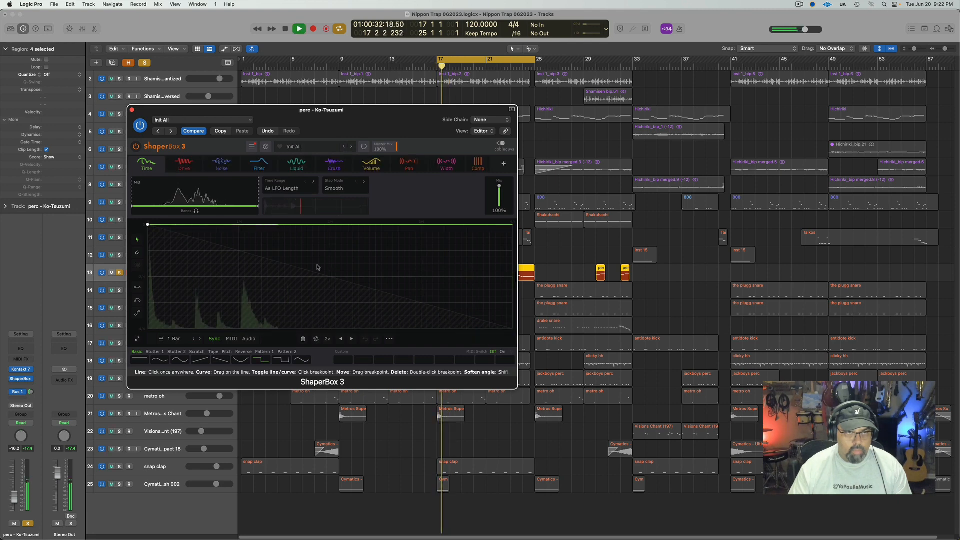
key(space)
- Try a 1/4 LFO length on the ShaperBox 3 Time shaper and audition the percussion
click(174, 339)
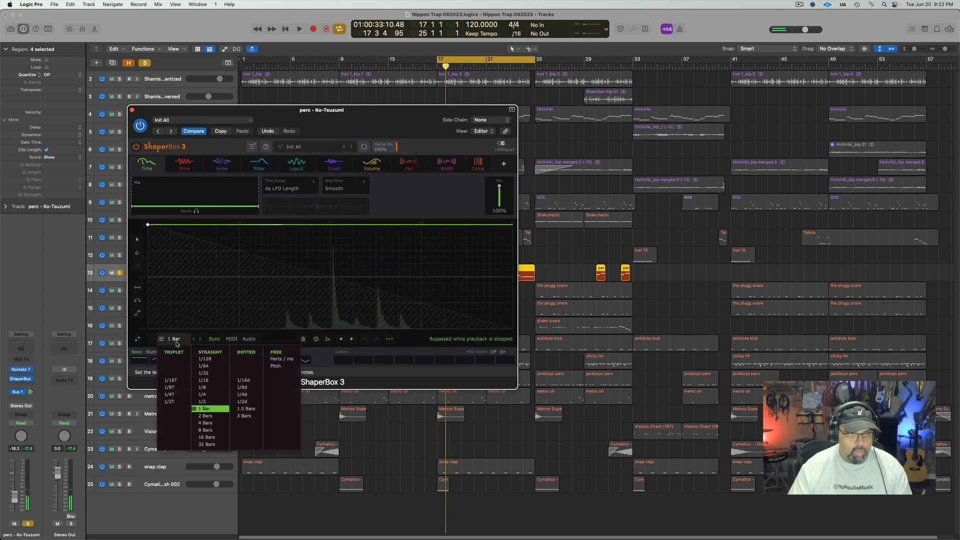
click(215, 394)
key(space)
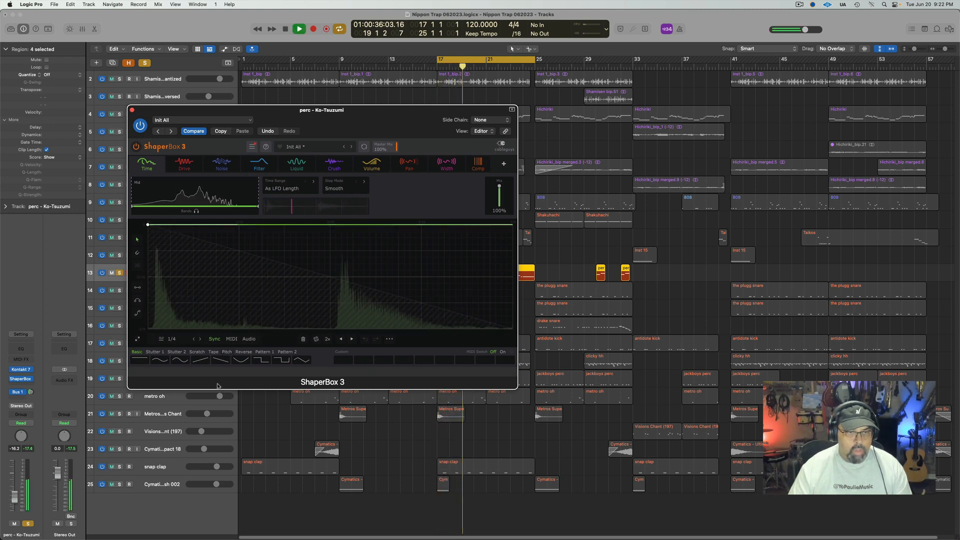
key(space)
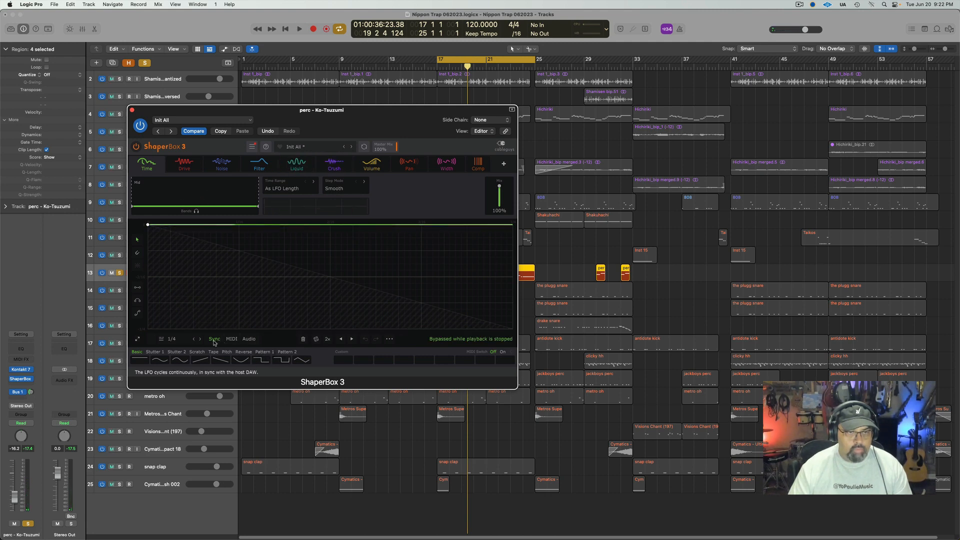
- Set the Time shaper's LFO length to 1/2 and apply the Square 2 wave during playback
click(170, 340)
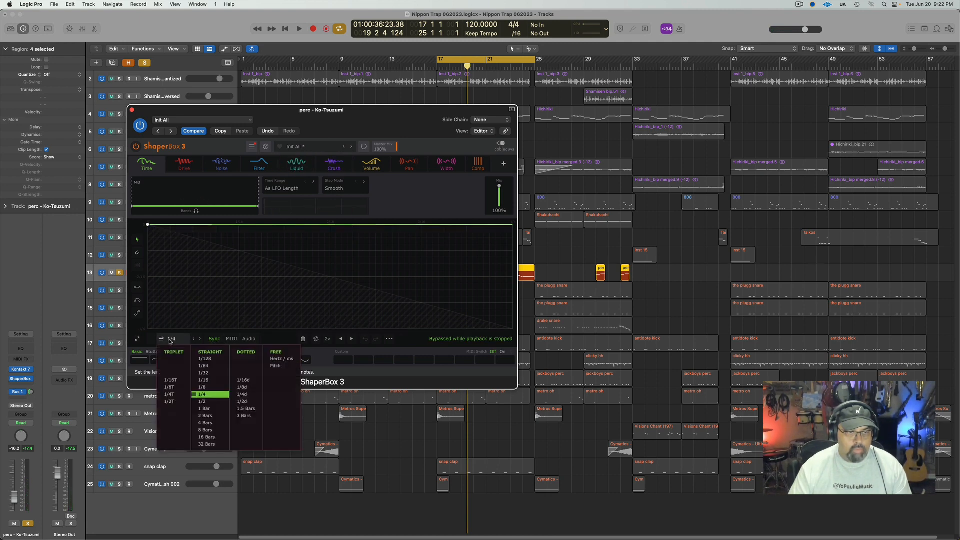
click(212, 403)
key(space)
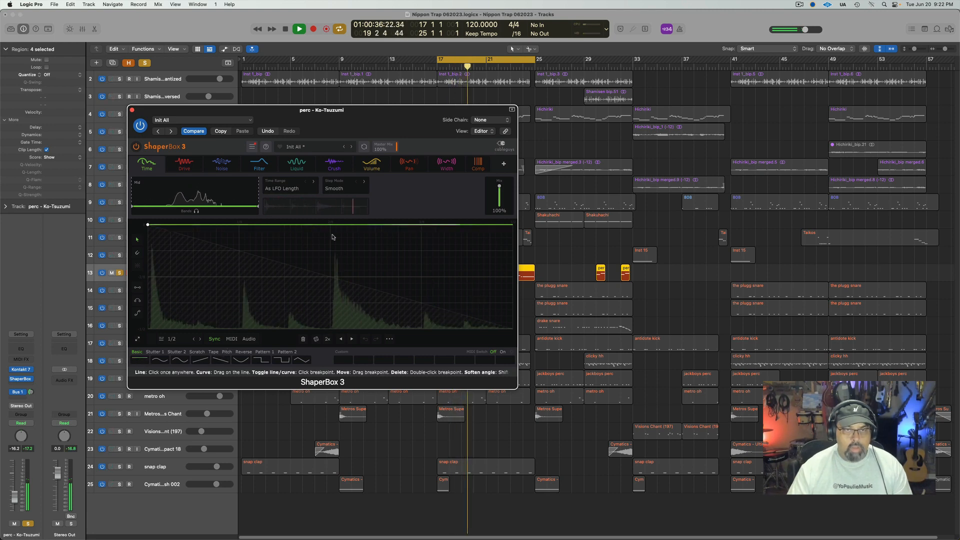
click(283, 360)
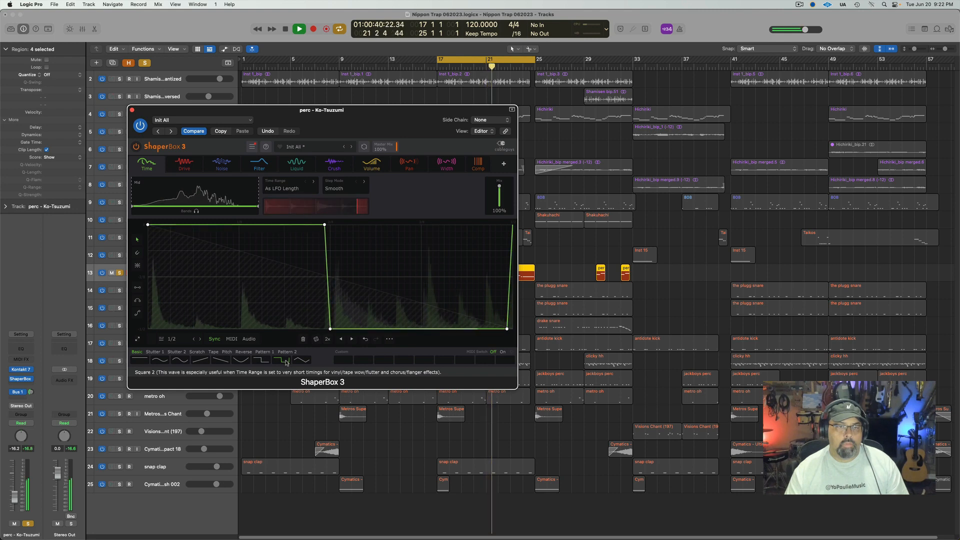
- Replay the effected percussion from bar 17, close the ShaperBox 3 window and unsolo the perc - Ko-Tsuzumi track
key(space)
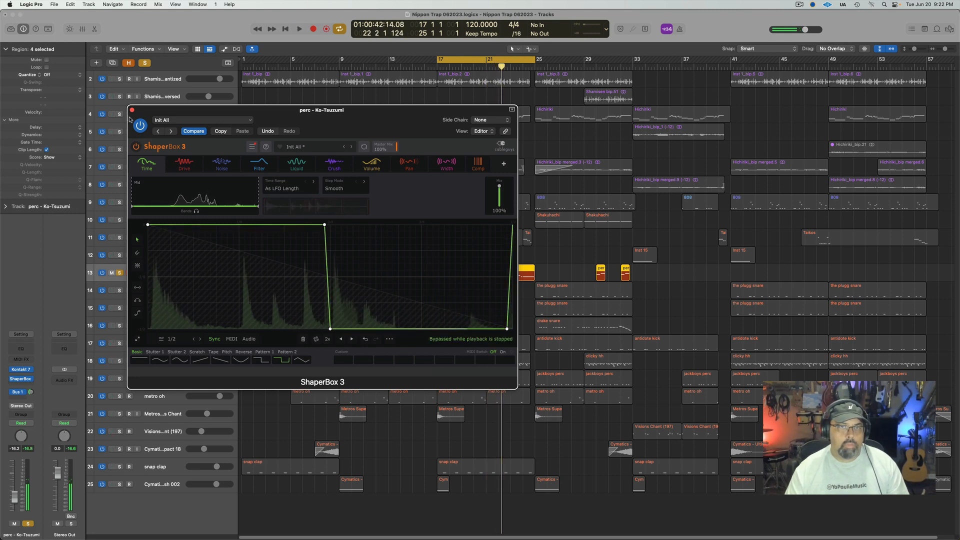
key(space)
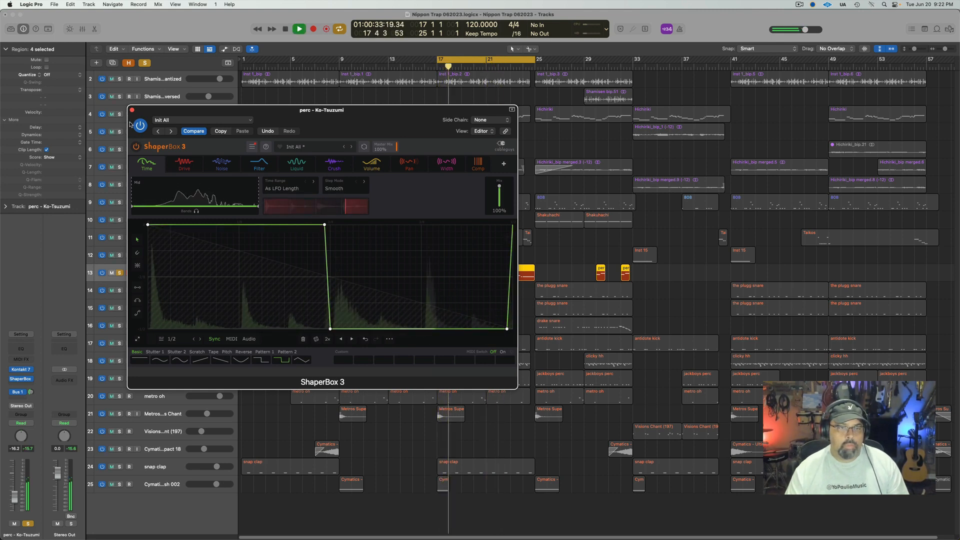
click(132, 110)
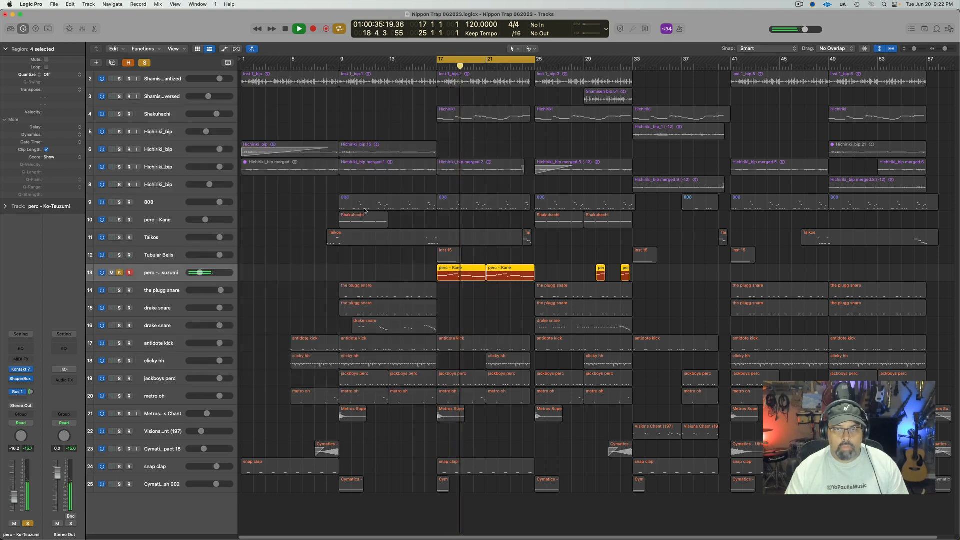
key(s)
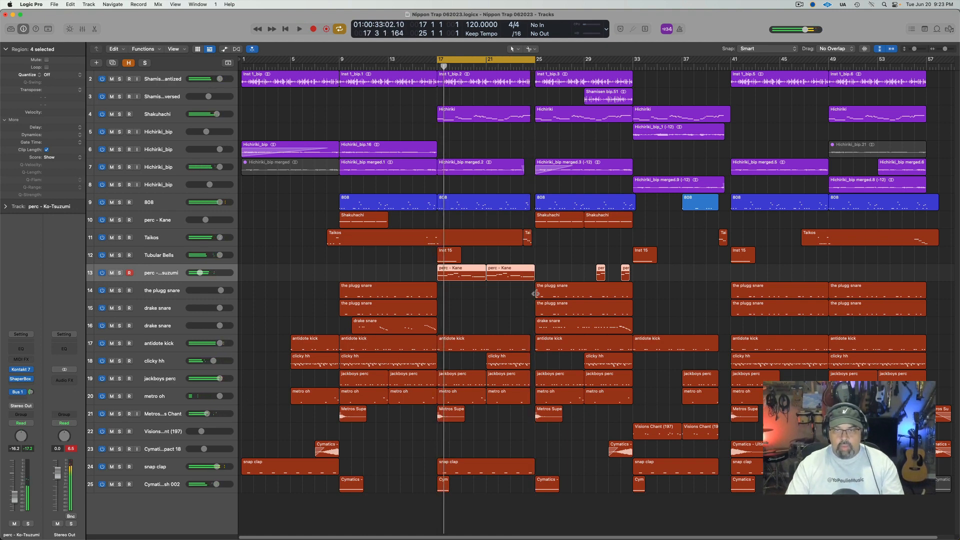
- Audition a shortened version of the second perc - Kane region's last note at bar 24 with cycle off, and delete that note
key(e)
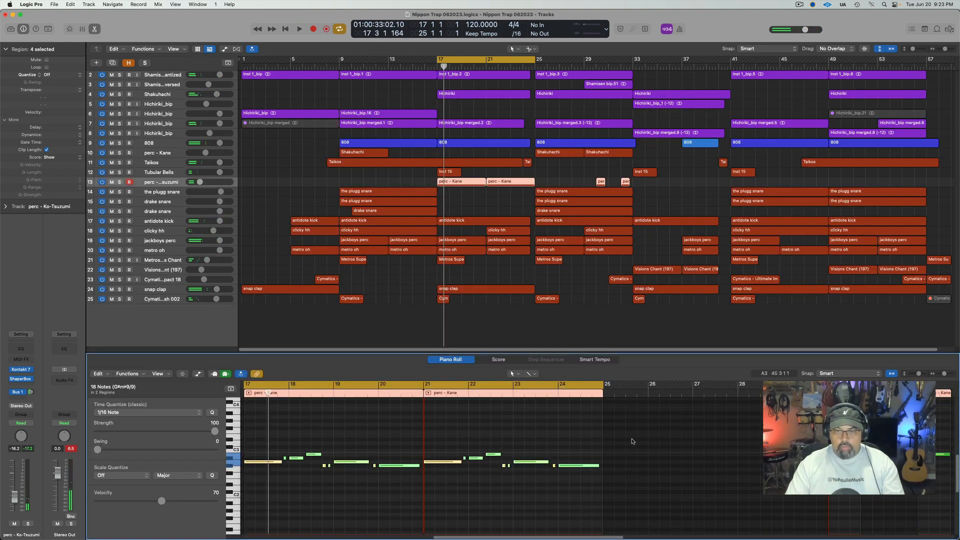
click(589, 443)
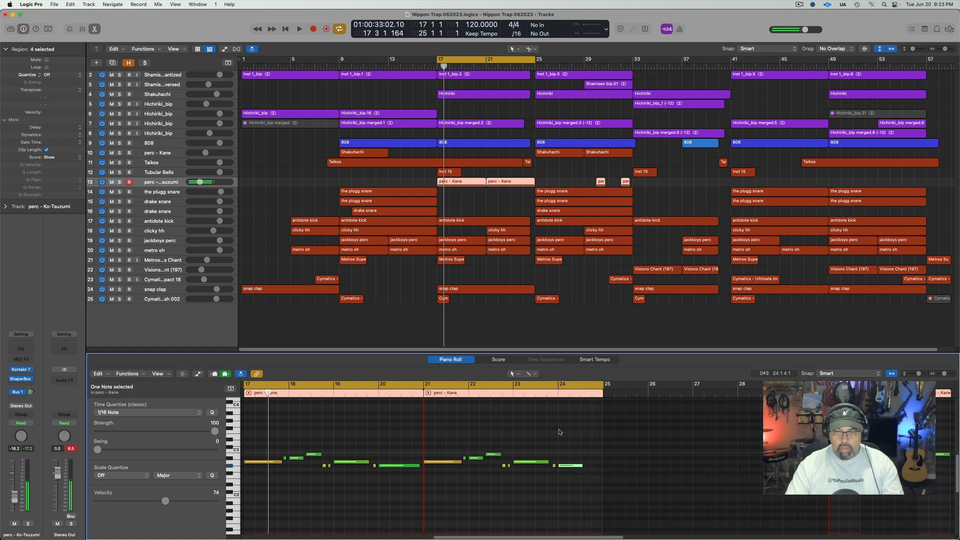
click(551, 386)
double_click(513, 392)
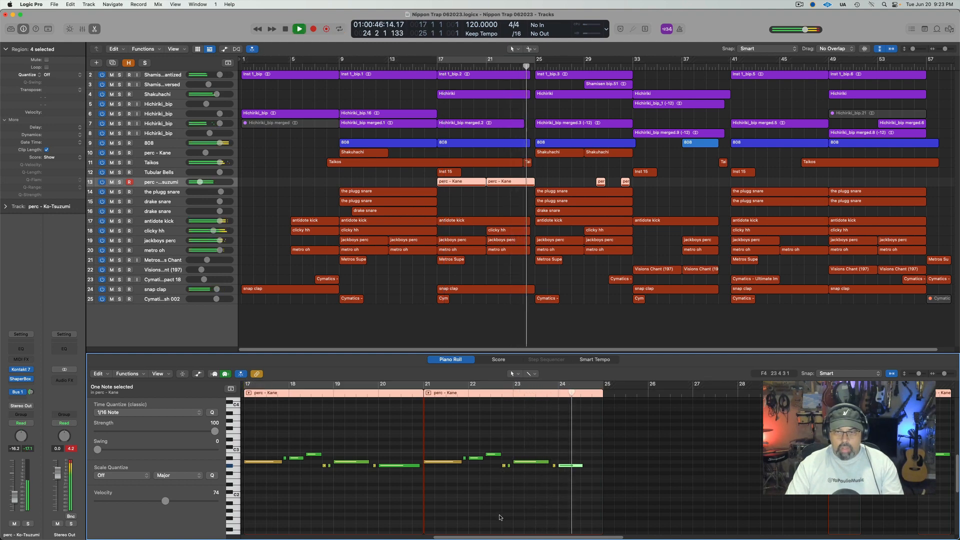
key(space)
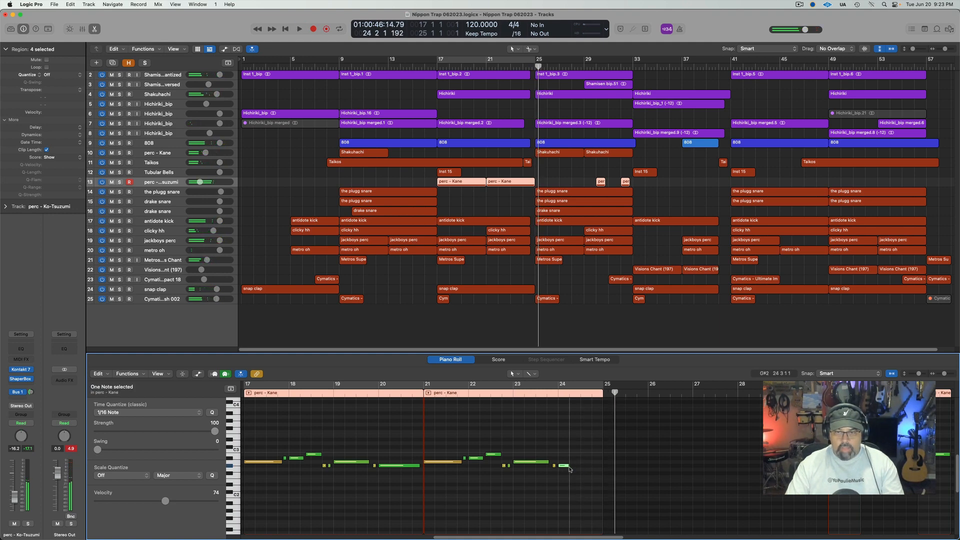
key(space)
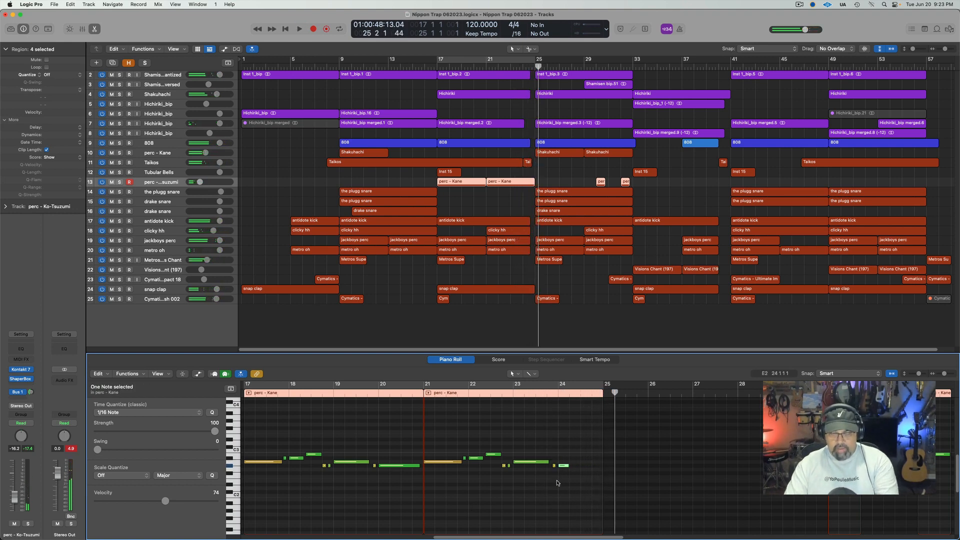
key(space)
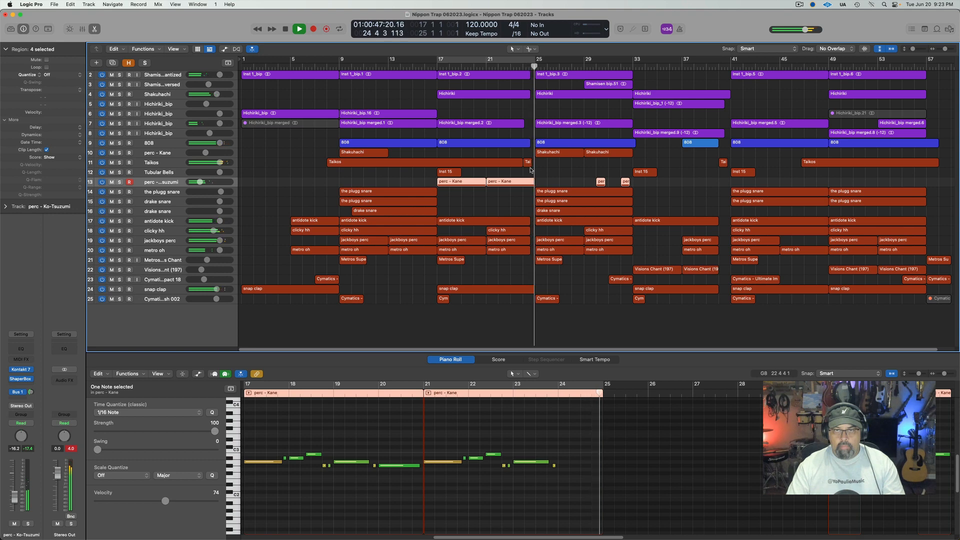
key(e)
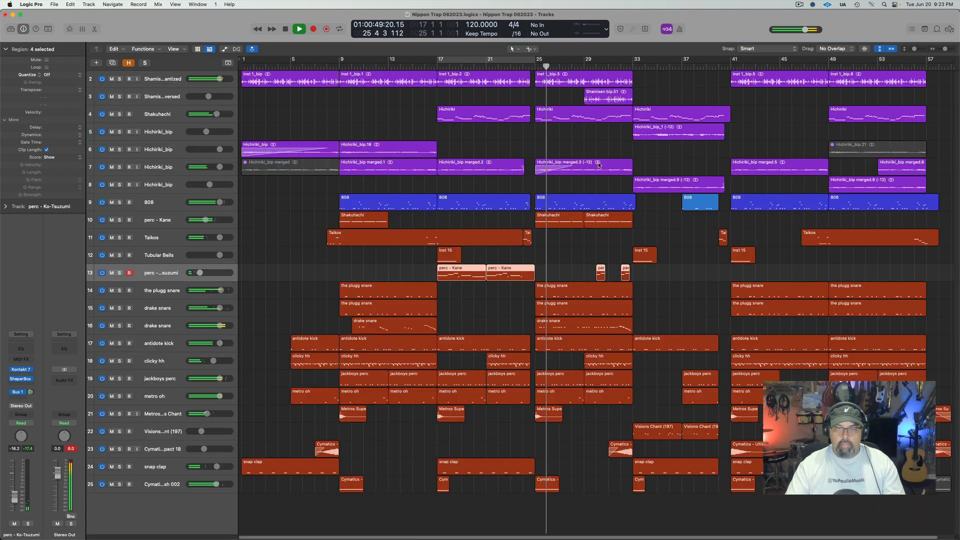
key(space)
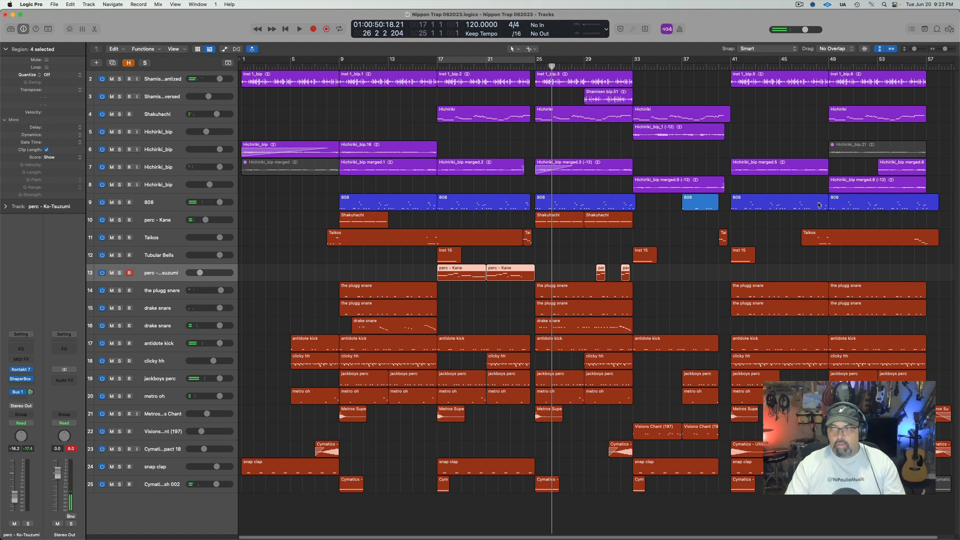
- Delete the muted Hichiriki_bip.21 region at bar 49 and the muted Hichiriki_bip merged region at bar 1
click(858, 155)
key(Delete)
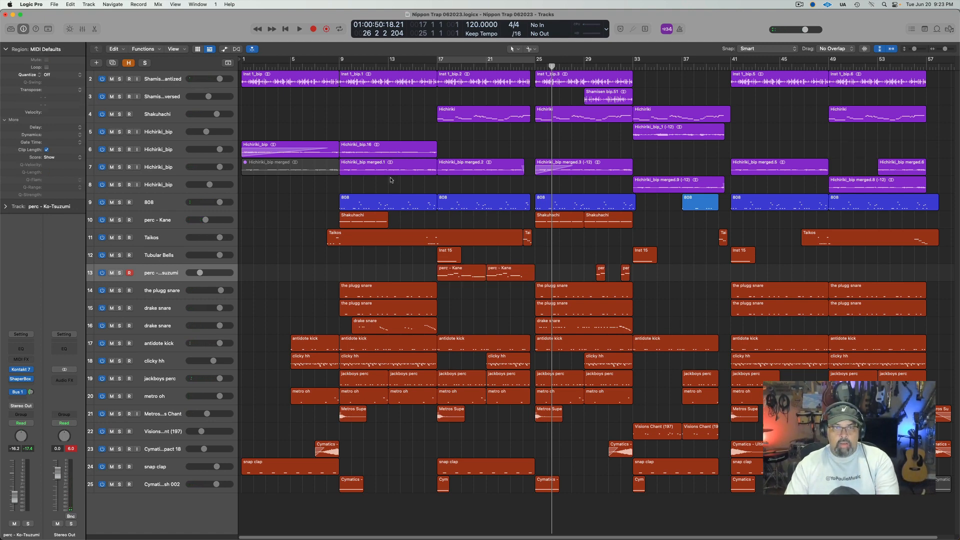
click(308, 173)
key(Delete)
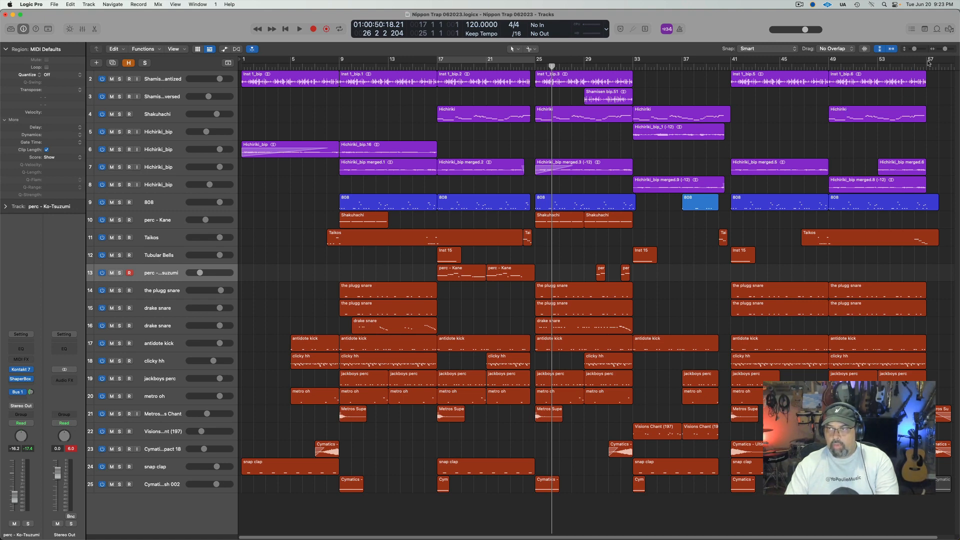
- Set a cycle range from bar 53 to bar 57 and insert the iZotope Ozone 10 plug-in on the Stereo Out channel
drag(925, 62, 918, 64)
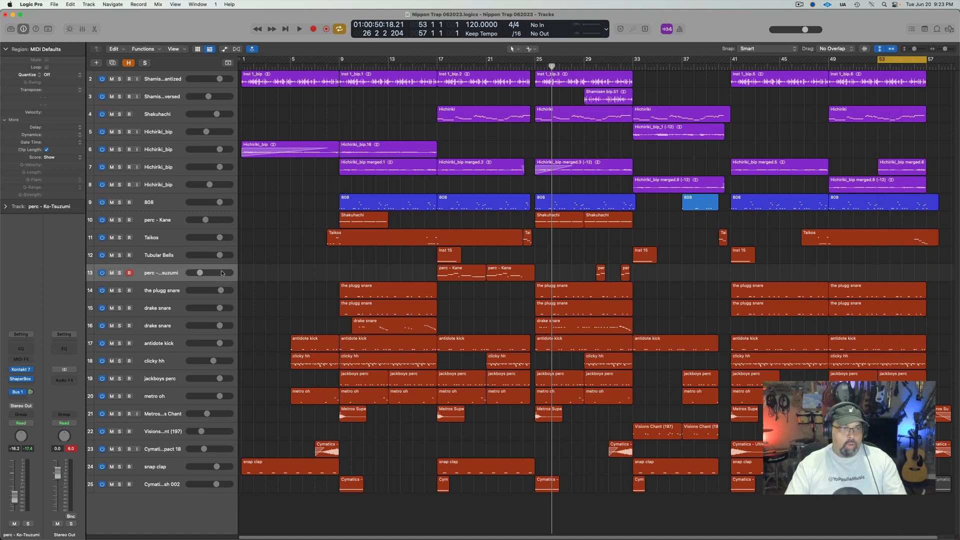
click(70, 382)
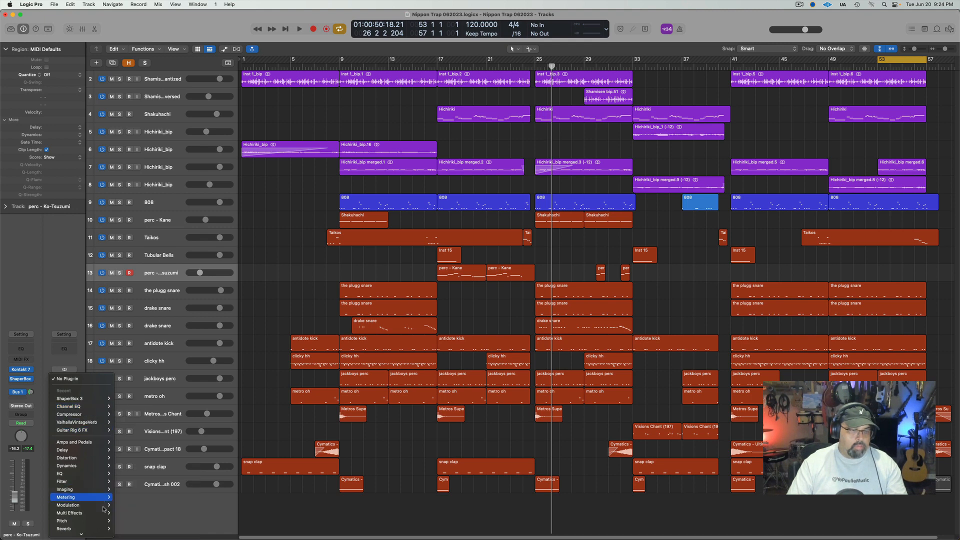
mouse_move(103, 538)
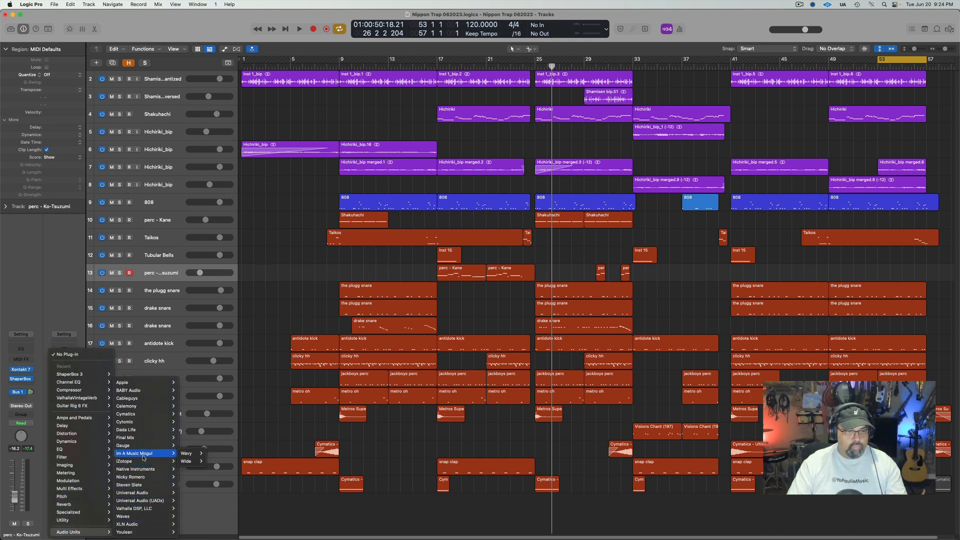
mouse_move(142, 461)
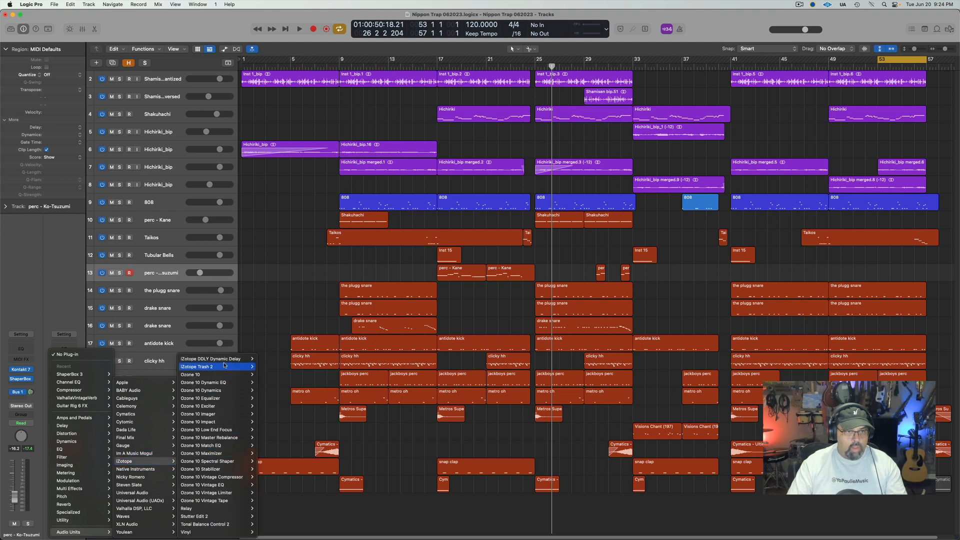
click(264, 375)
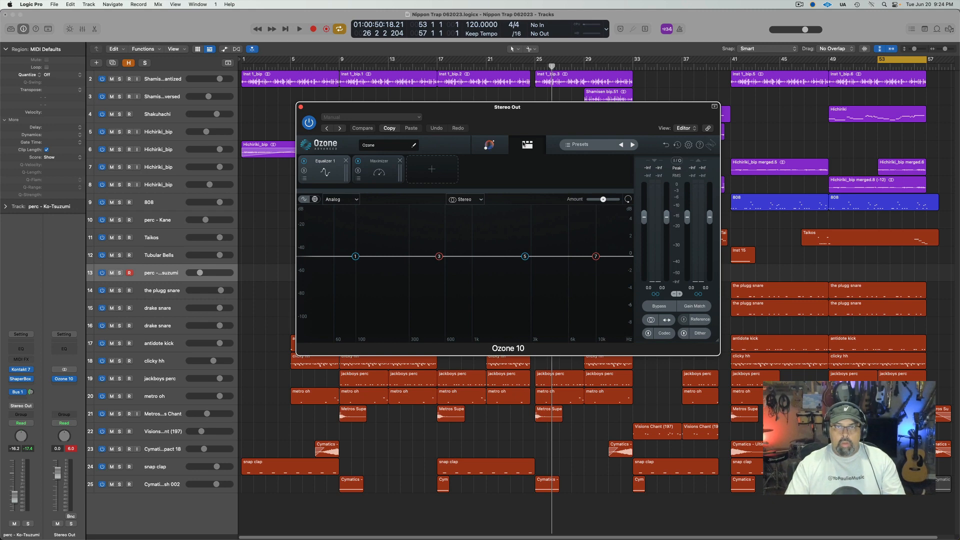
- Start Ozone 10's Assistant and play the cycled section for it to analyze
drag(561, 118, 550, 118)
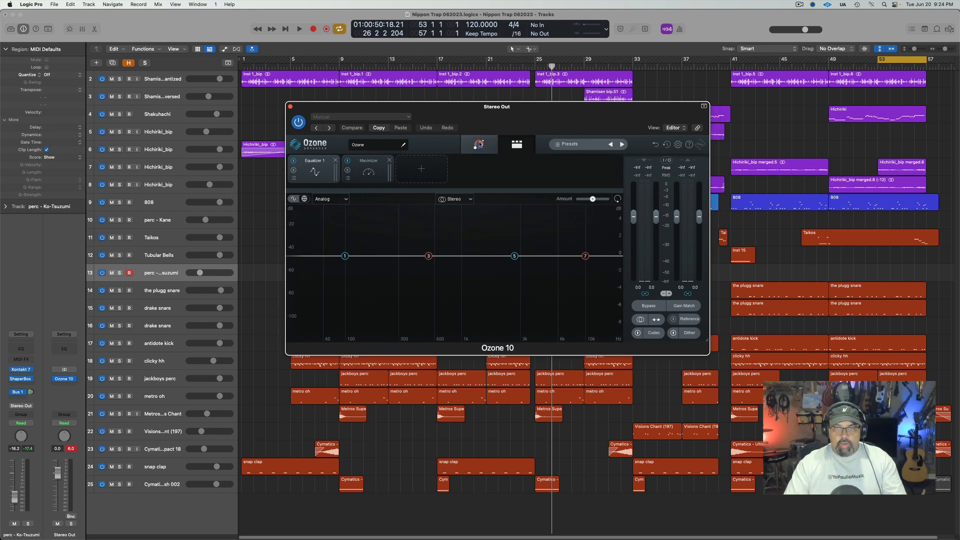
click(479, 144)
key(space)
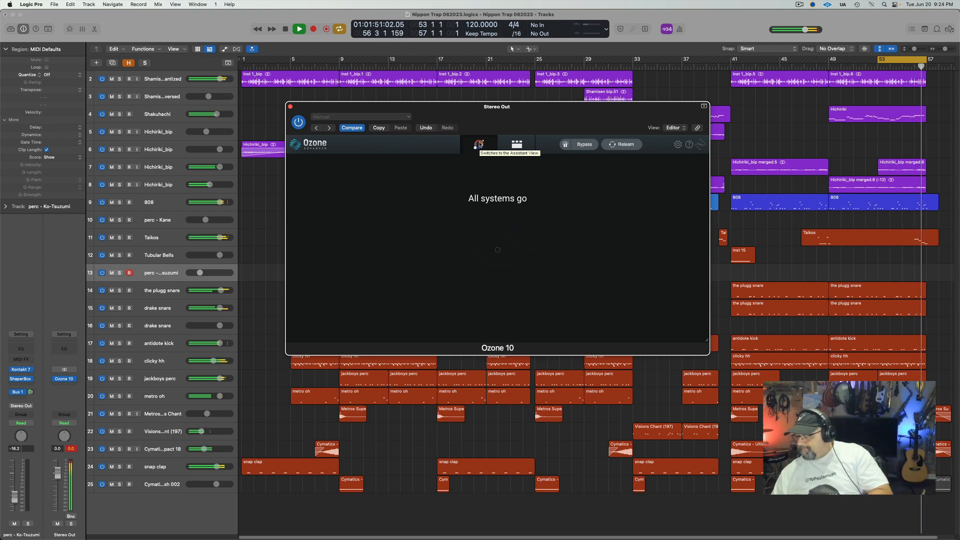
- Let Ozone 10's Assistant finish its analysis of the cycled section and close the plug-in window
click(479, 144)
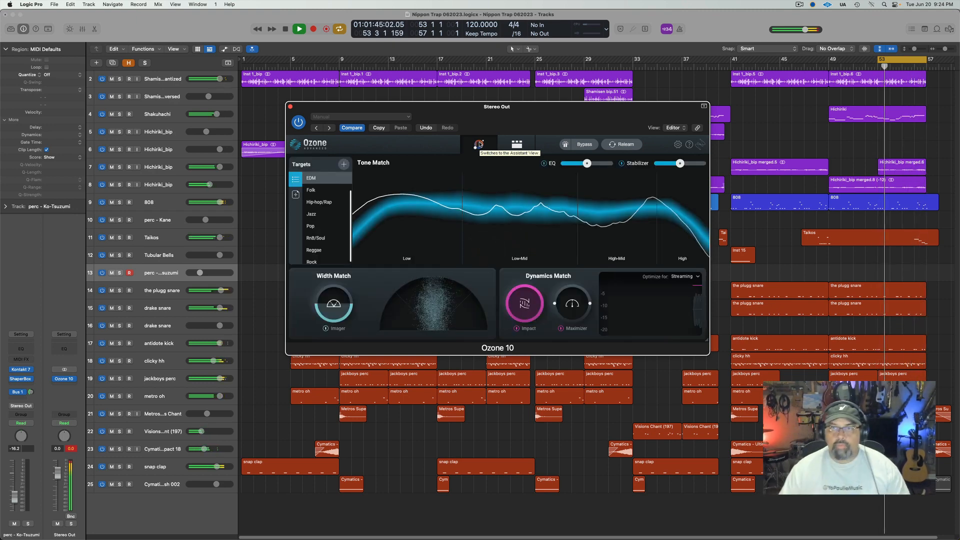
click(291, 107)
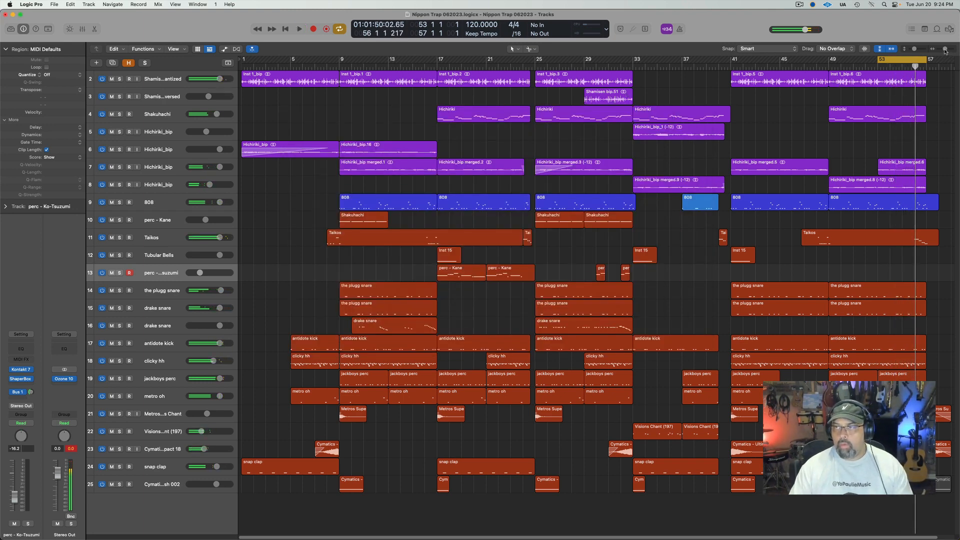
- Set the cycle range from bar 1 to bar 59 and play the arrangement from the beginning
drag(944, 50, 265, 59)
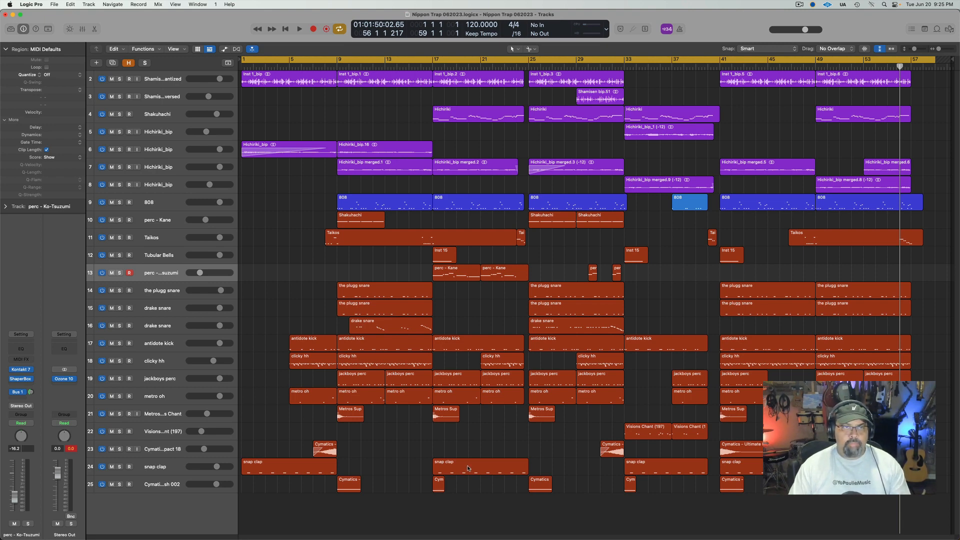
key(Return)
key(space)
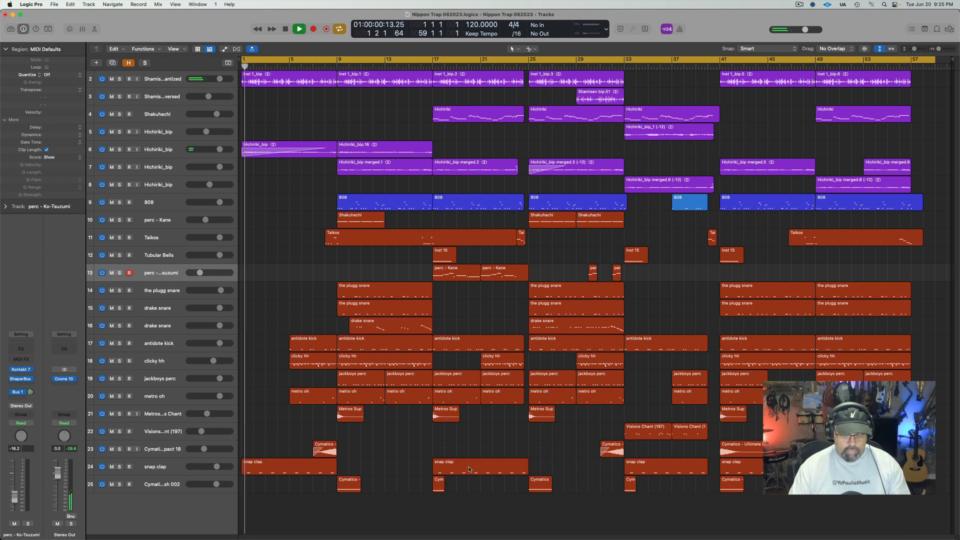
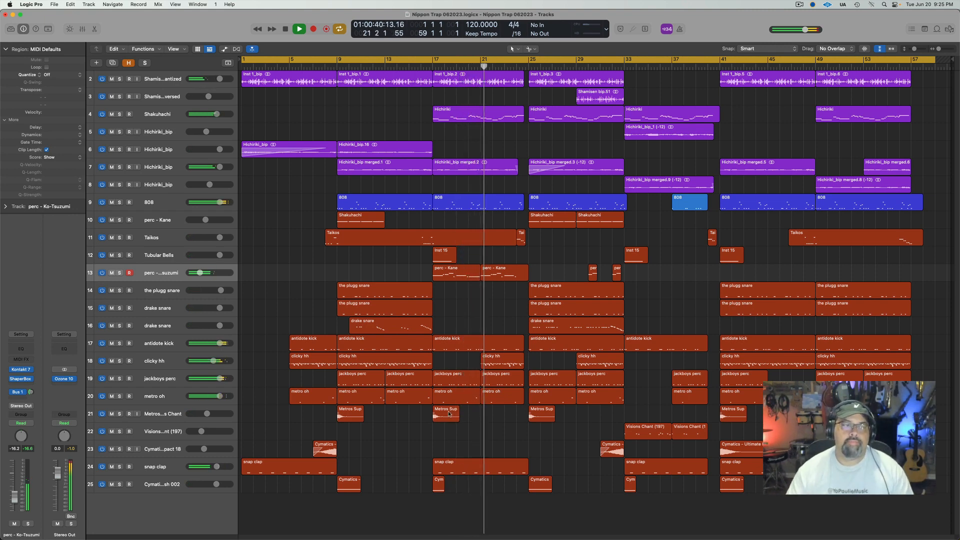
- Insert the Im A Music Mogul Wide plug-in in stereo on the 808 track during playback
click(168, 208)
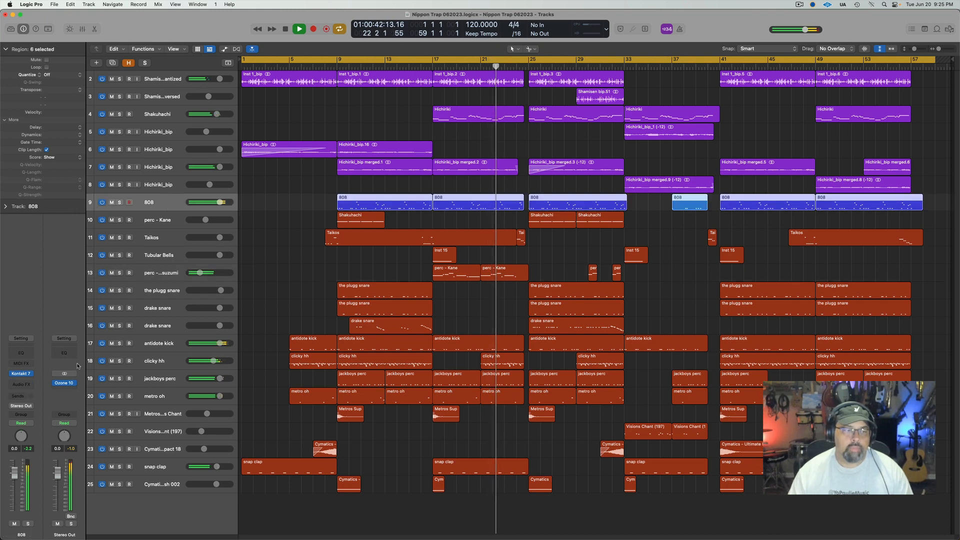
click(21, 382)
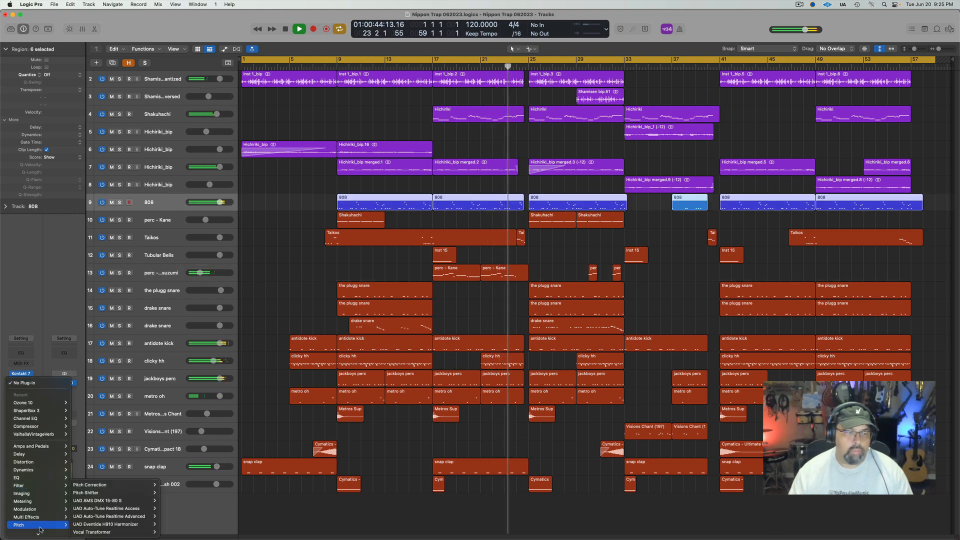
mouse_move(62, 531)
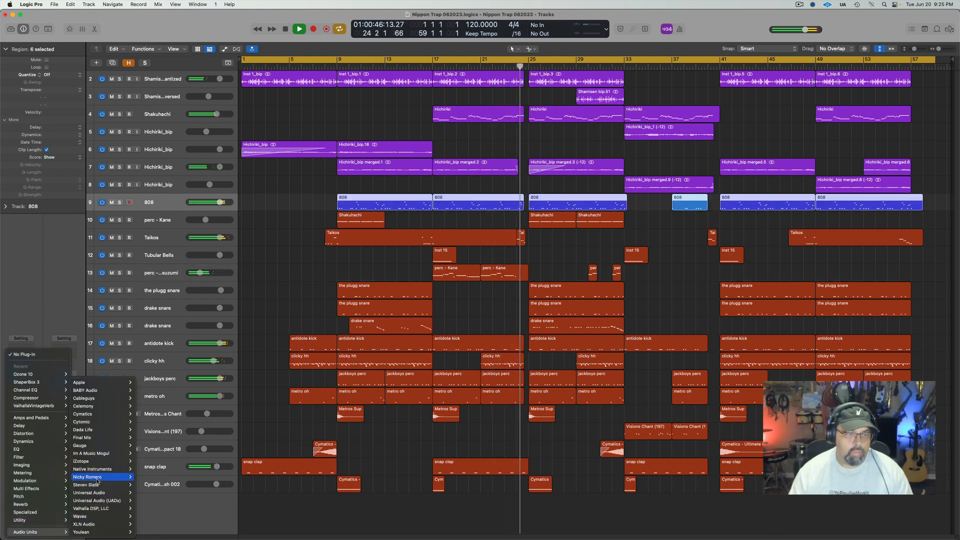
mouse_move(117, 453)
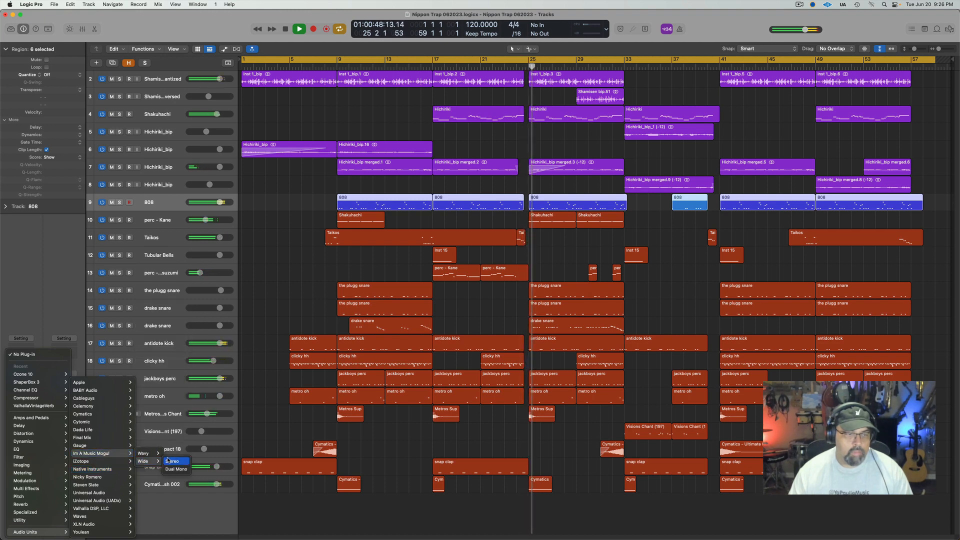
click(144, 460)
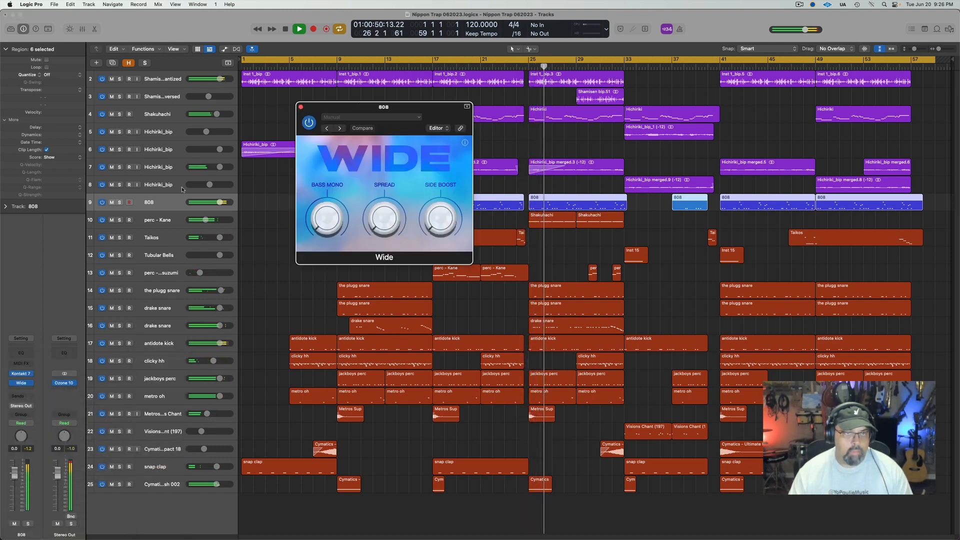
- Raise Wide's Spread on the 808 track, set Side Boost to 3.1 dB, and close the plug-in window
drag(395, 110, 159, 128)
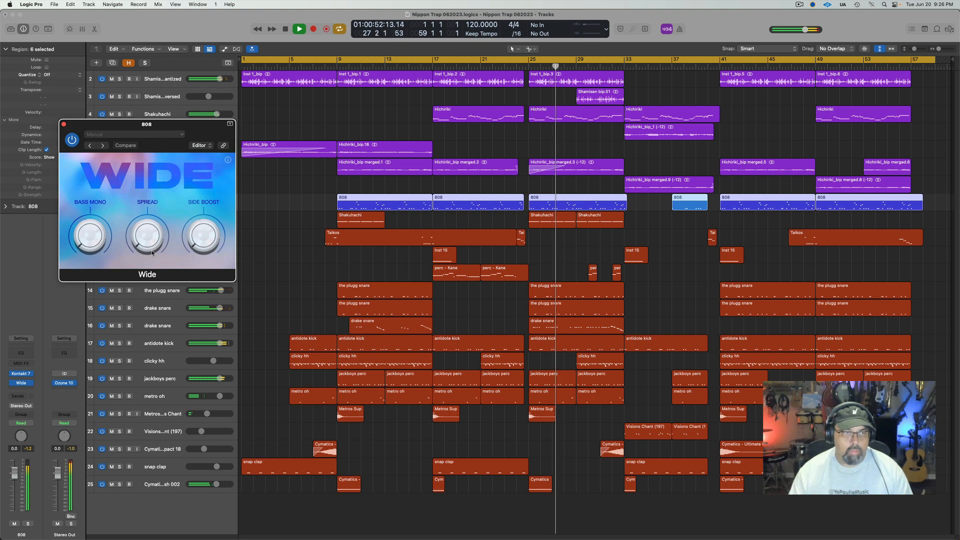
drag(147, 242, 148, 212)
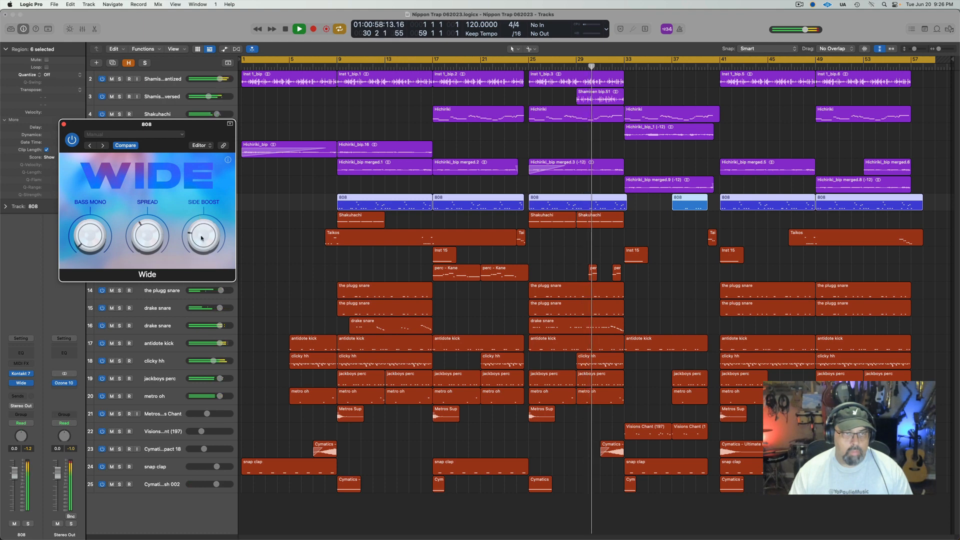
drag(197, 238, 195, 237)
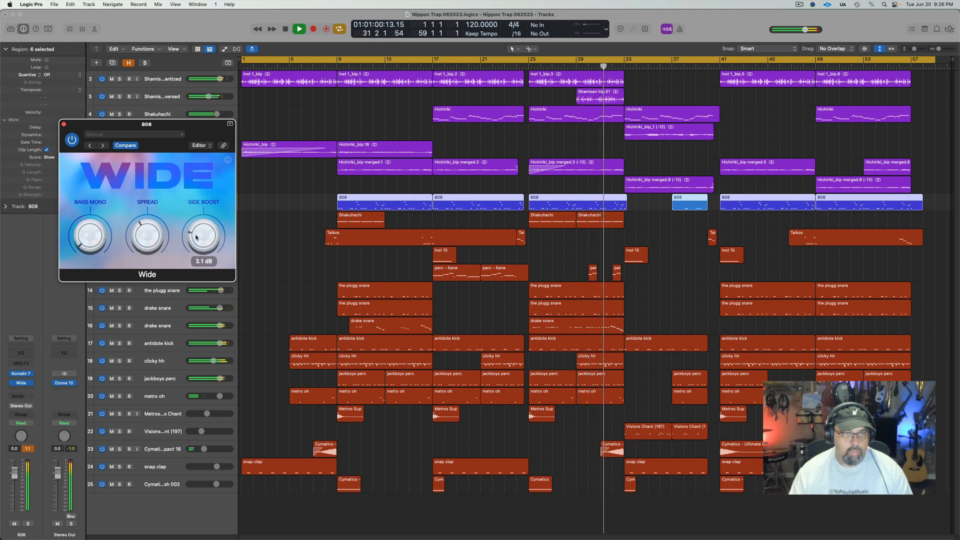
click(64, 124)
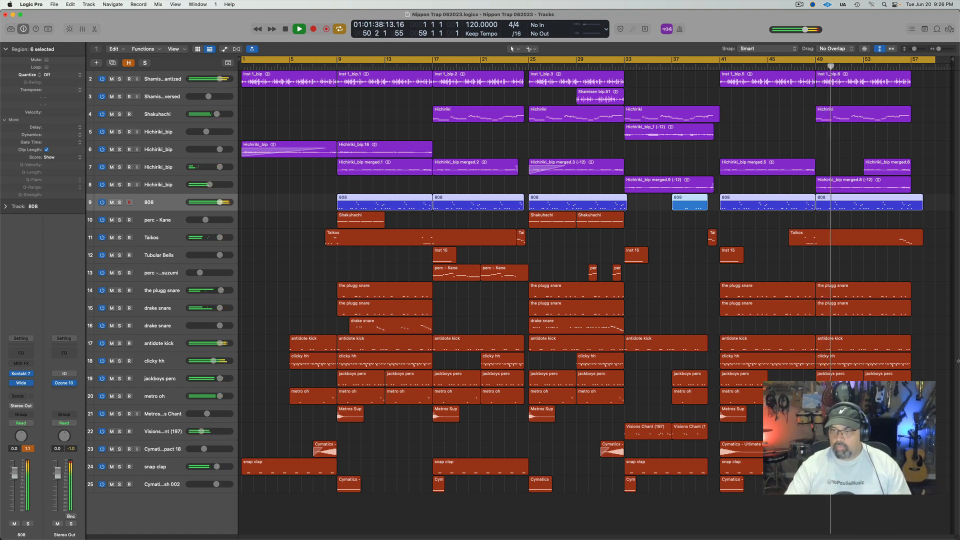
- Inspect the Crash 002 and Metros Chant.8 regions during playback, clear the selection, and stop playback at bar 58
click(729, 486)
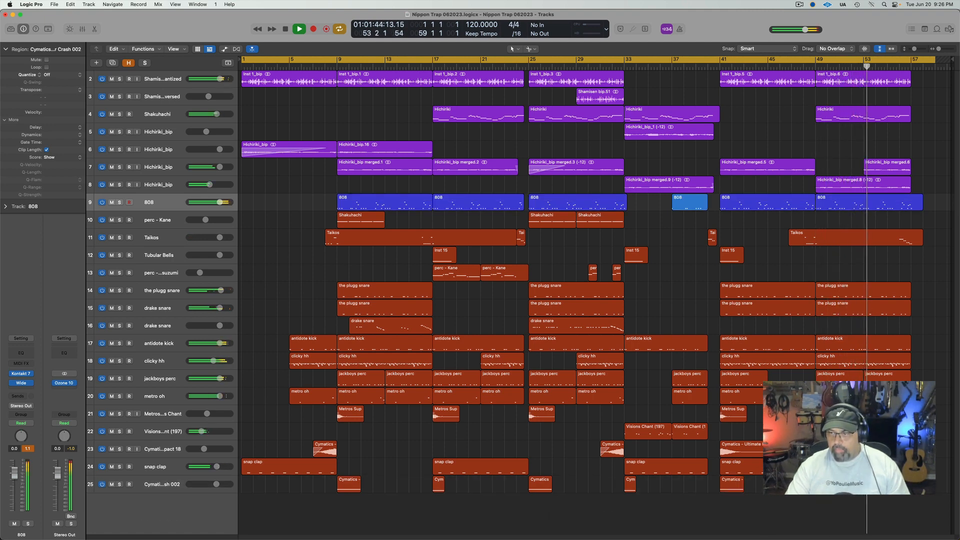
drag(729, 414, 826, 414)
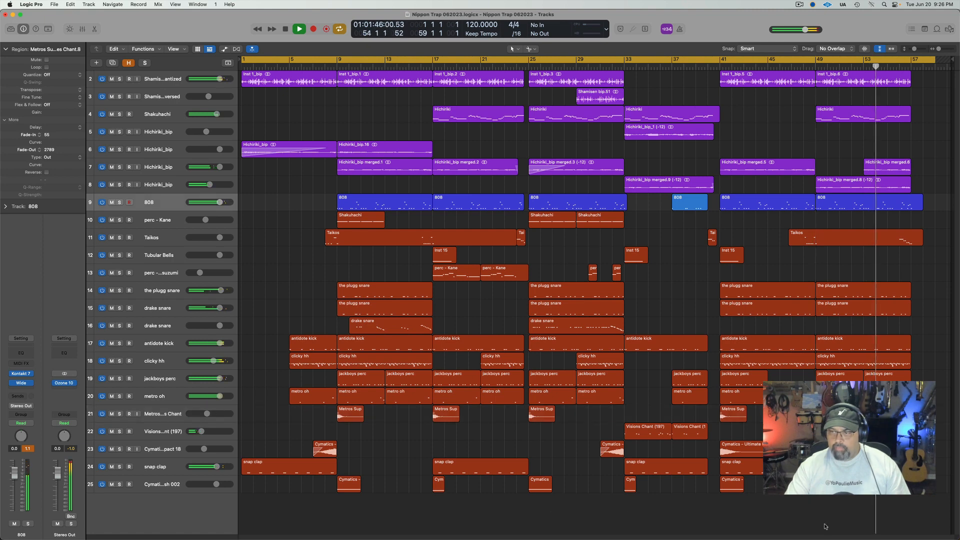
click(793, 528)
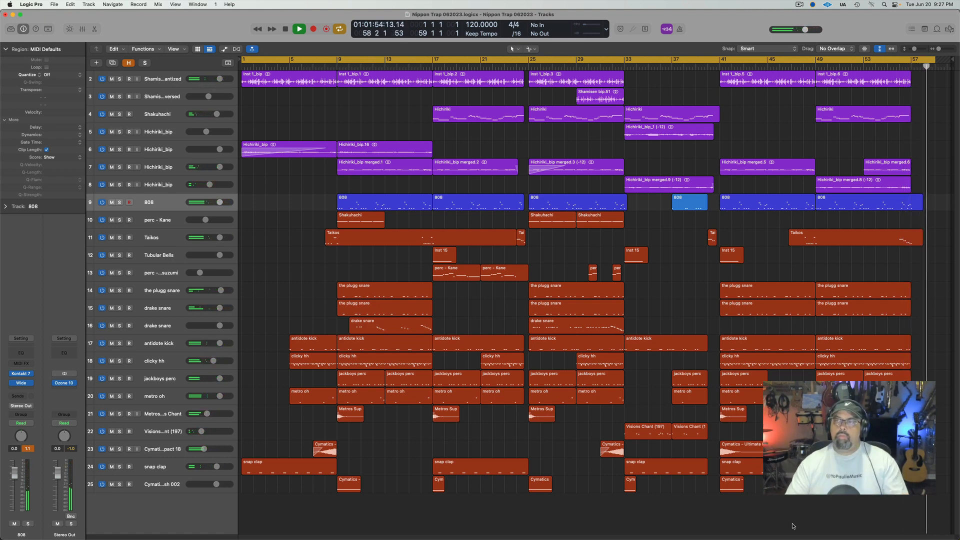
key(space)
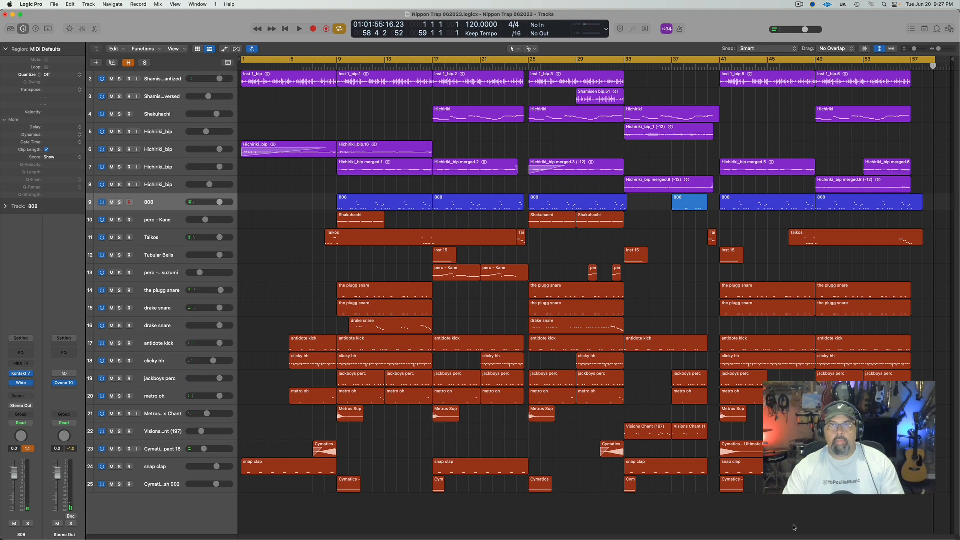